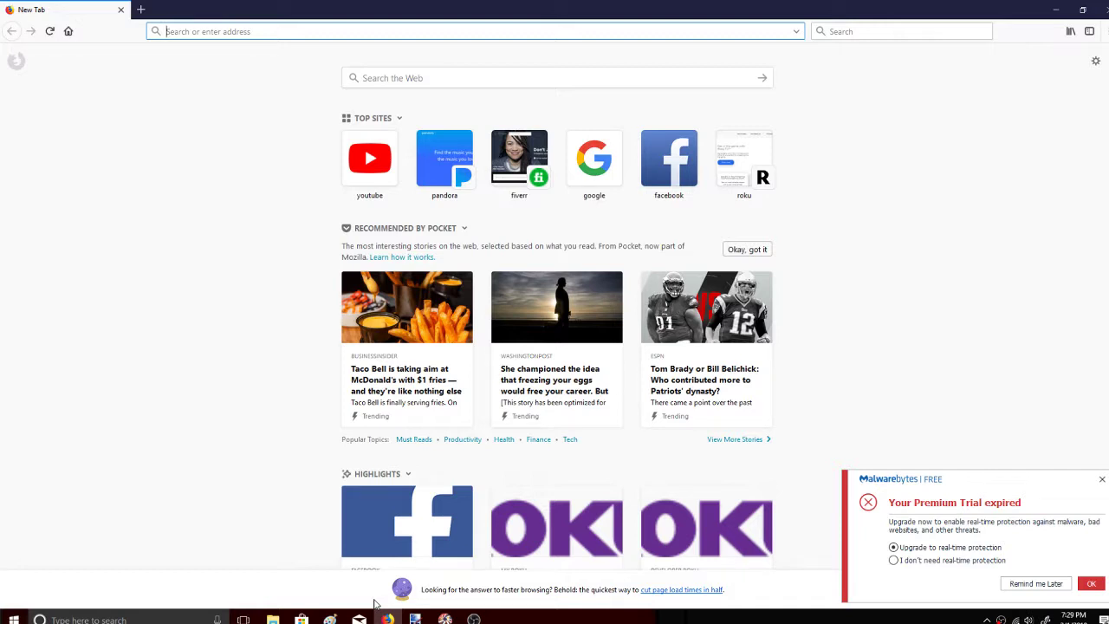
# Open YouTube in the browser and load Pandora in a second tab
pyautogui.click(370, 158)
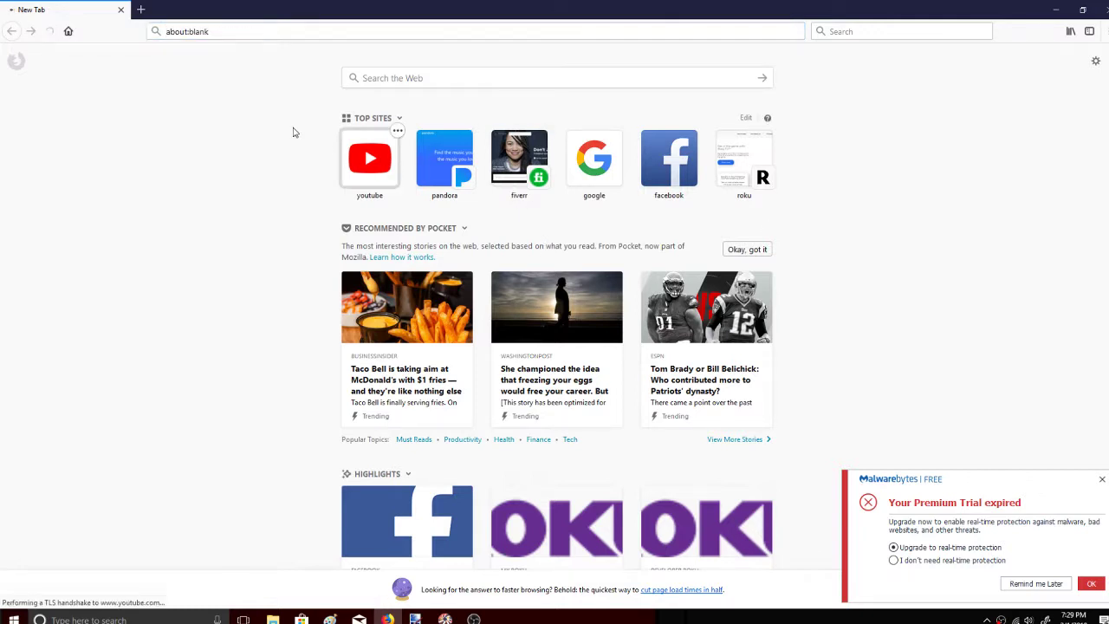
pyautogui.click(140, 9)
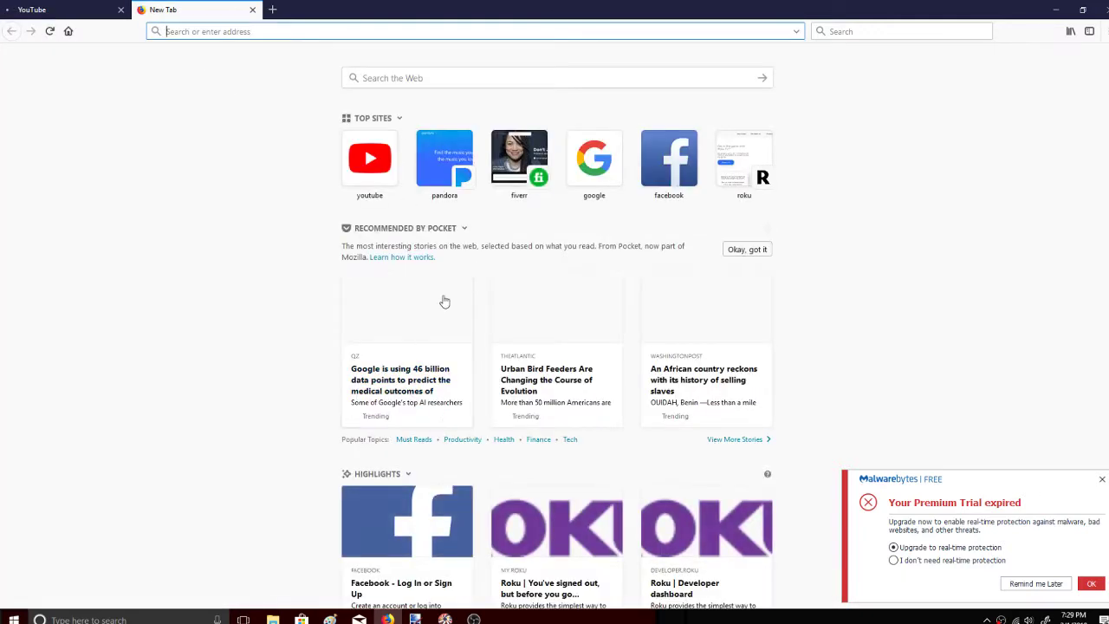
pyautogui.click(452, 167)
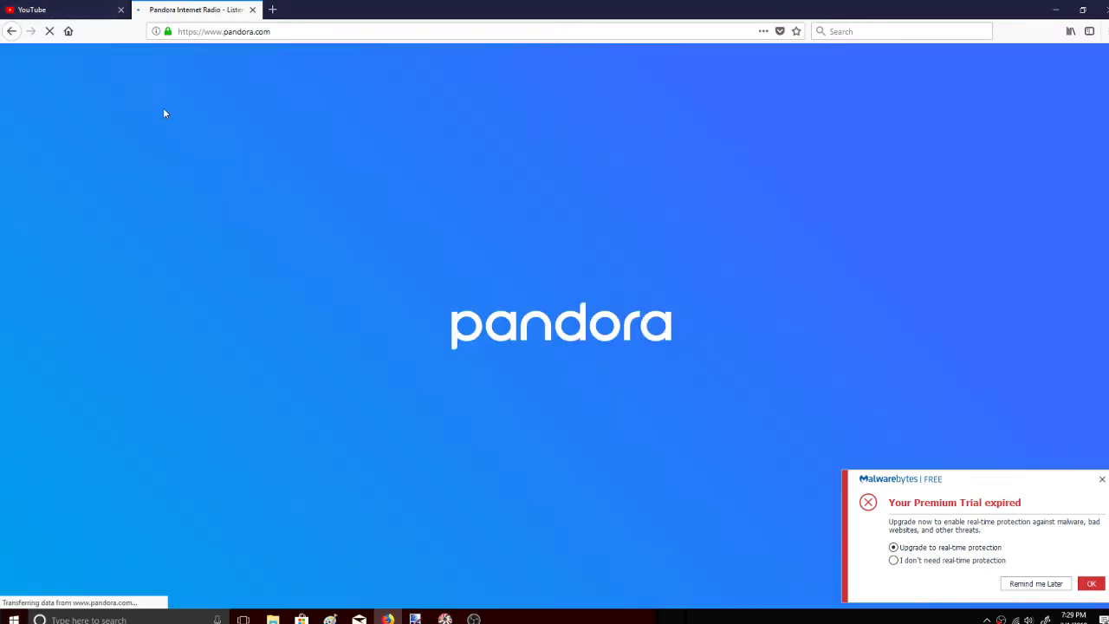
# Return to YouTube, open the account options and dismiss the Malwarebytes notifications
pyautogui.click(90, 9)
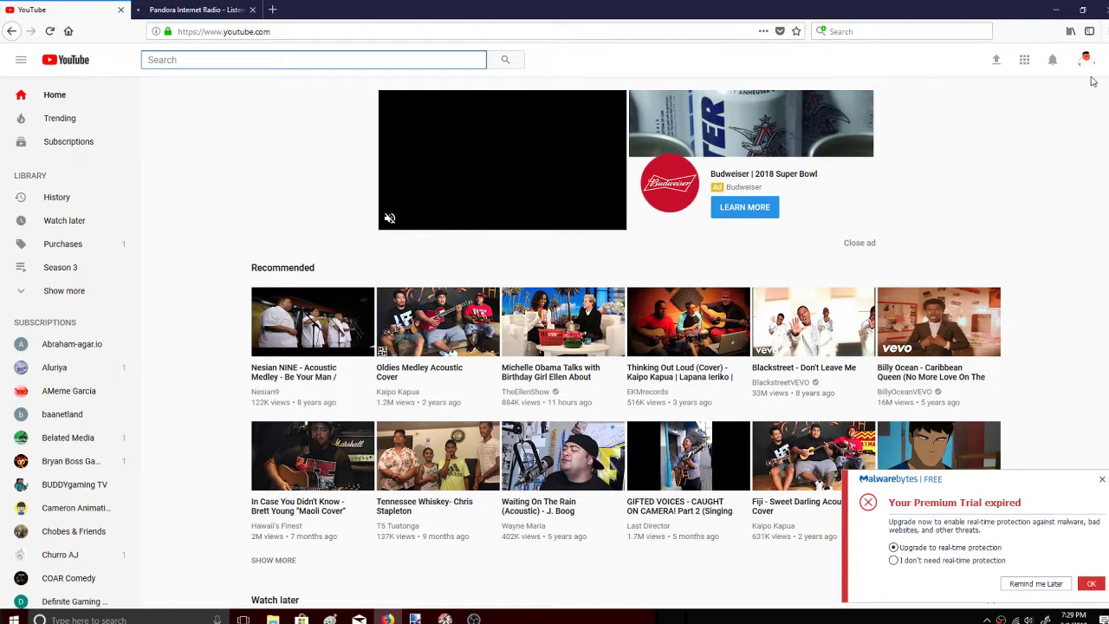
pyautogui.click(1086, 61)
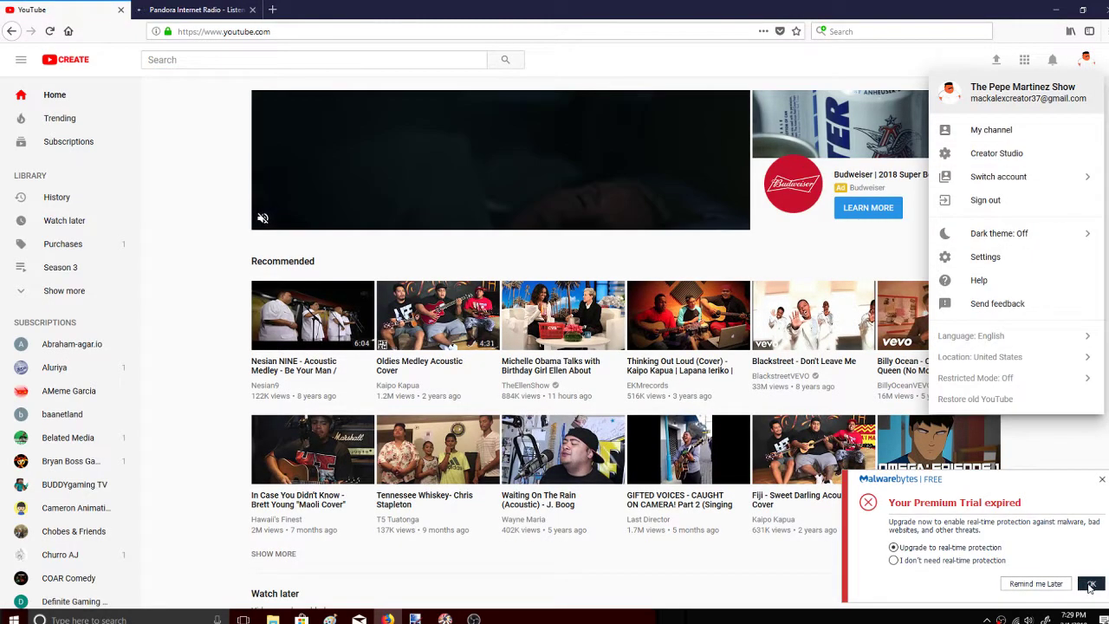
pyautogui.click(1061, 586)
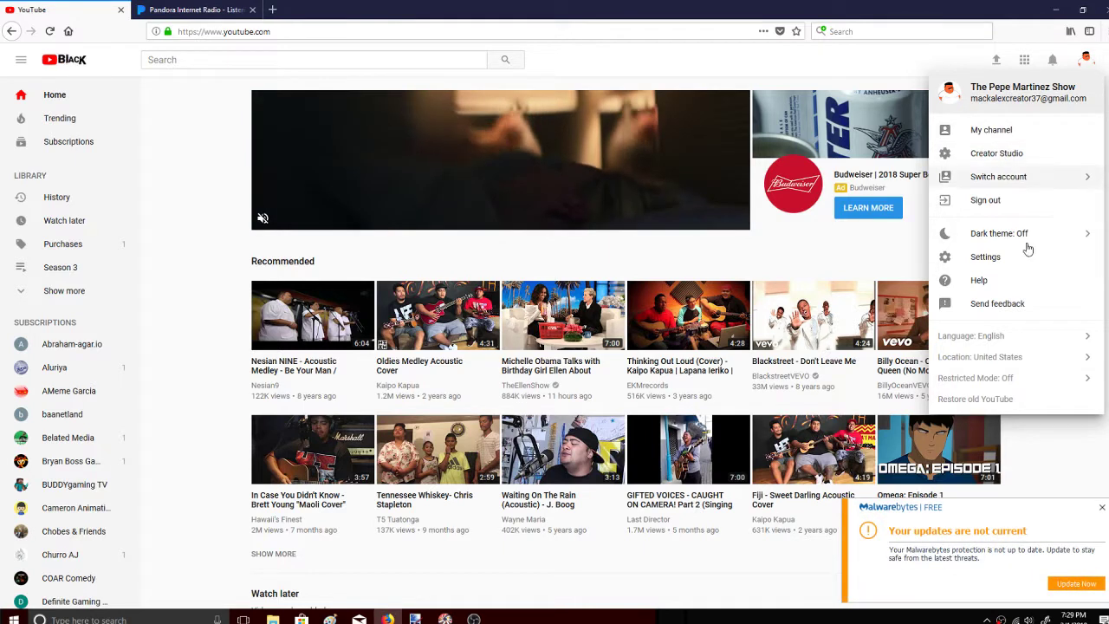
pyautogui.click(1101, 509)
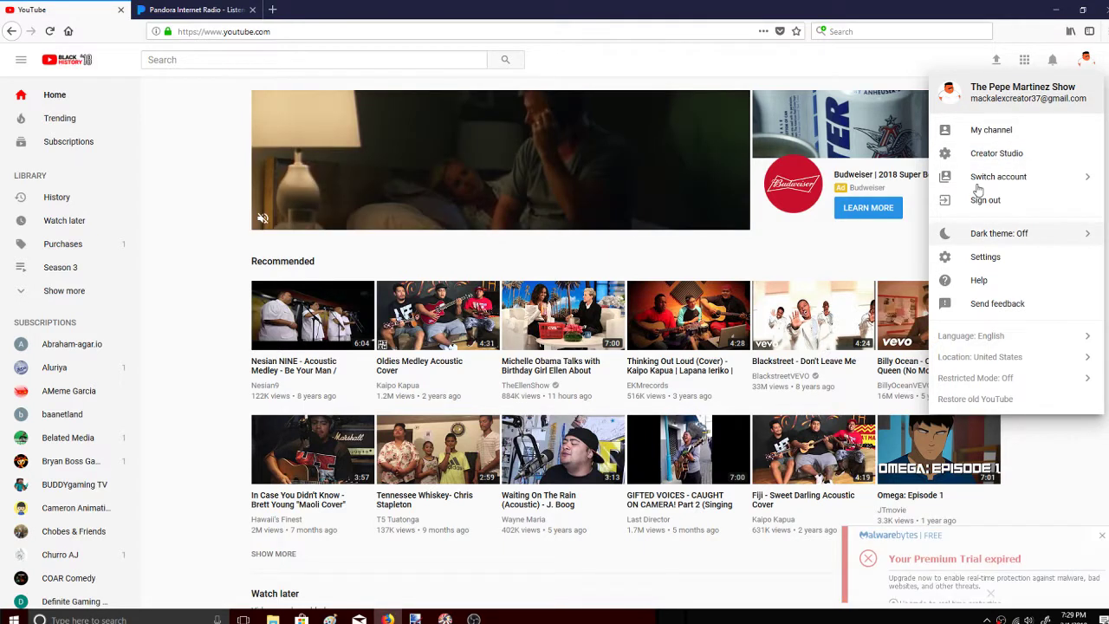
pyautogui.click(1099, 479)
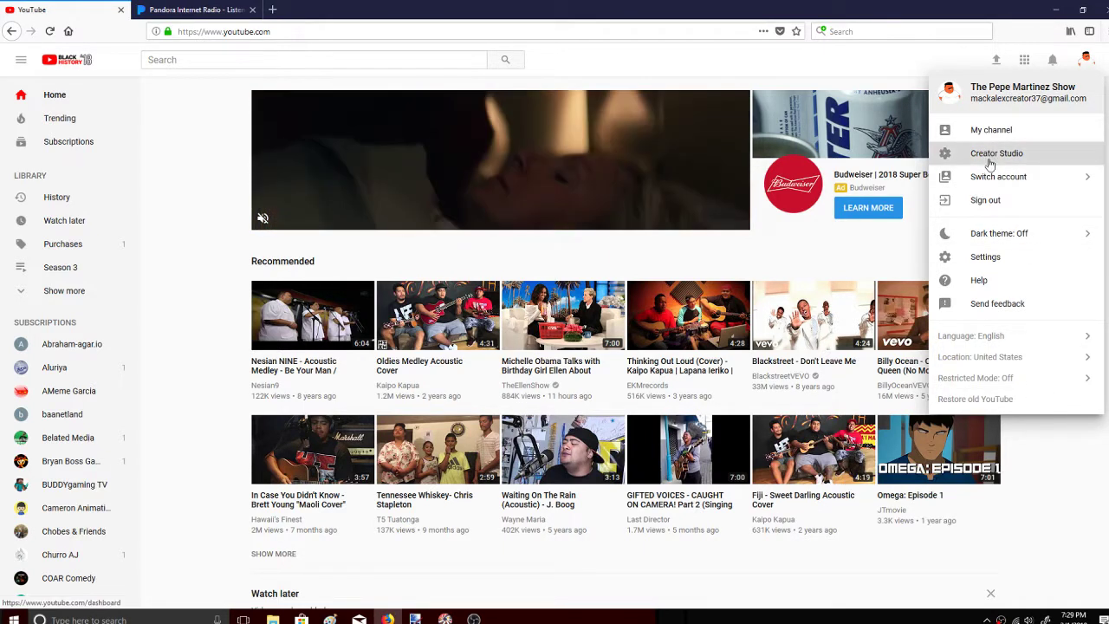
# Open Creator Studio's live streaming dashboard and decline saving the login in Firefox
pyautogui.click(990, 164)
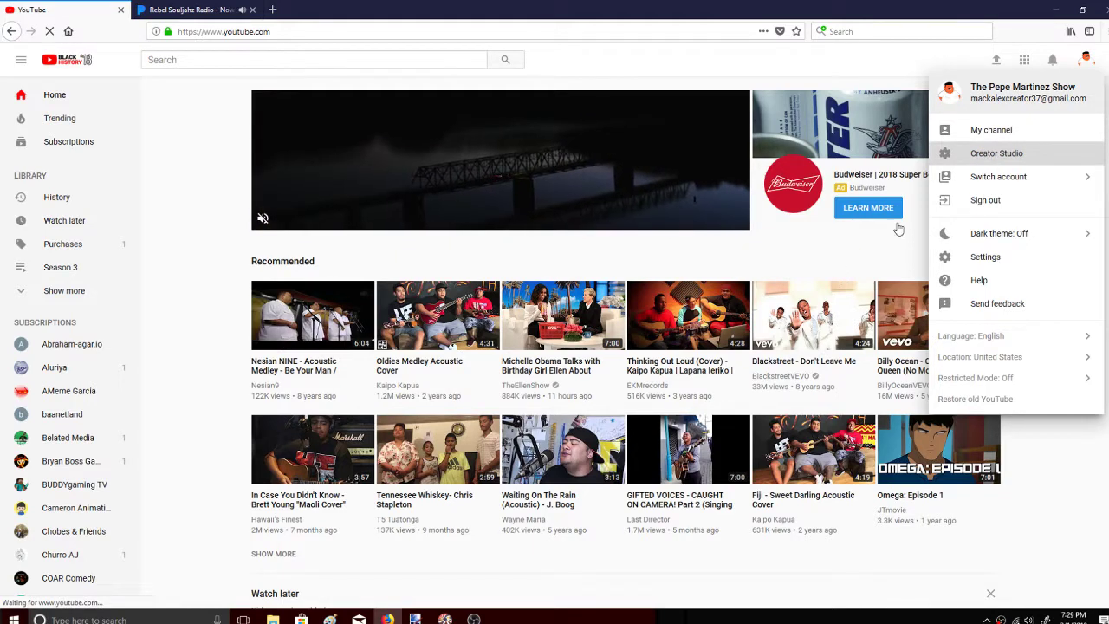
pyautogui.click(1002, 153)
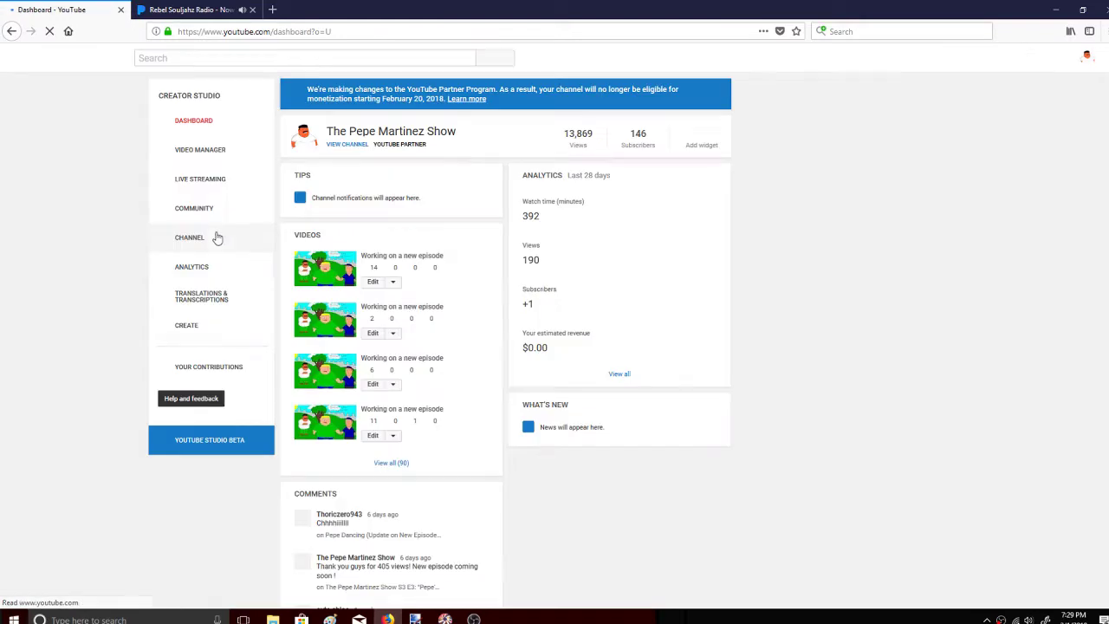
pyautogui.click(231, 180)
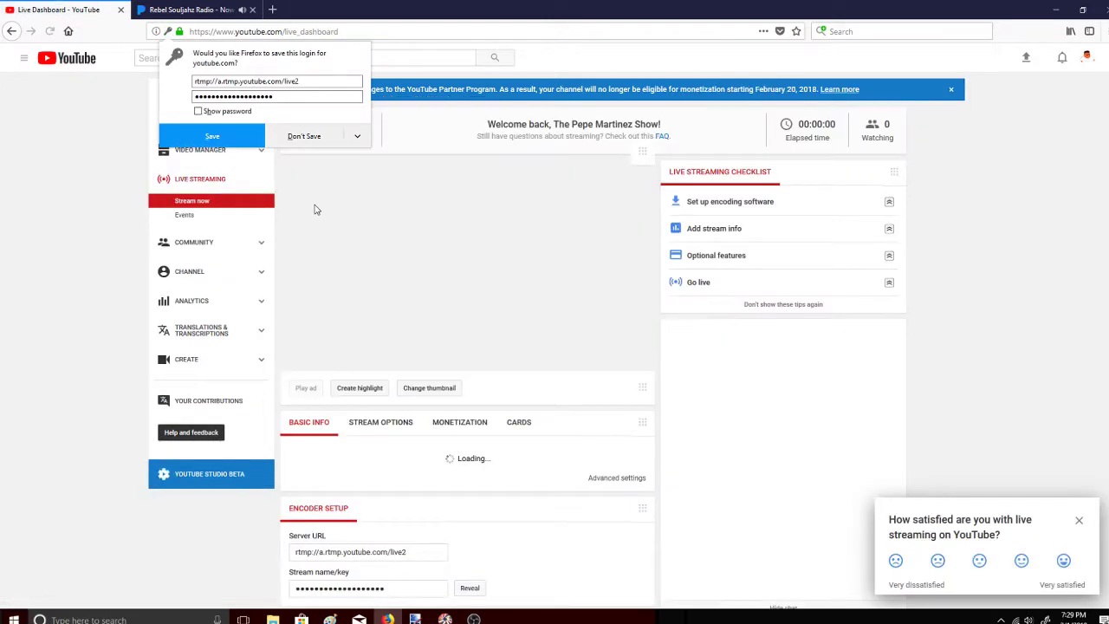
pyautogui.click(310, 137)
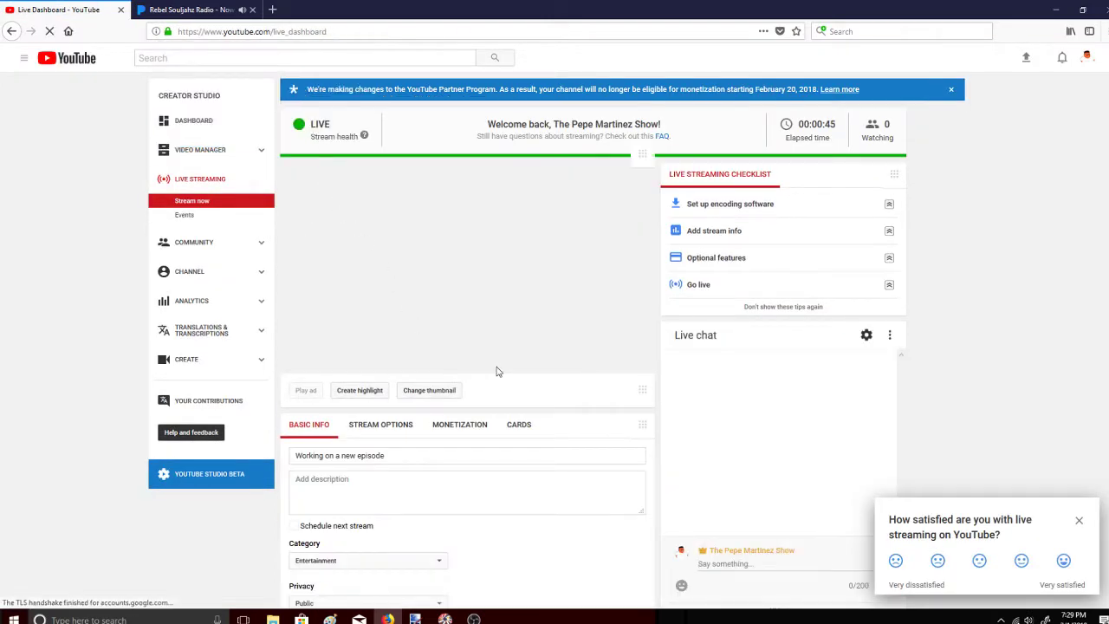
# Minimize the browser and switch to the pepeseason3episode4 drawing in Flash 5, checking the live stream dashboard once
pyautogui.click(1057, 9)
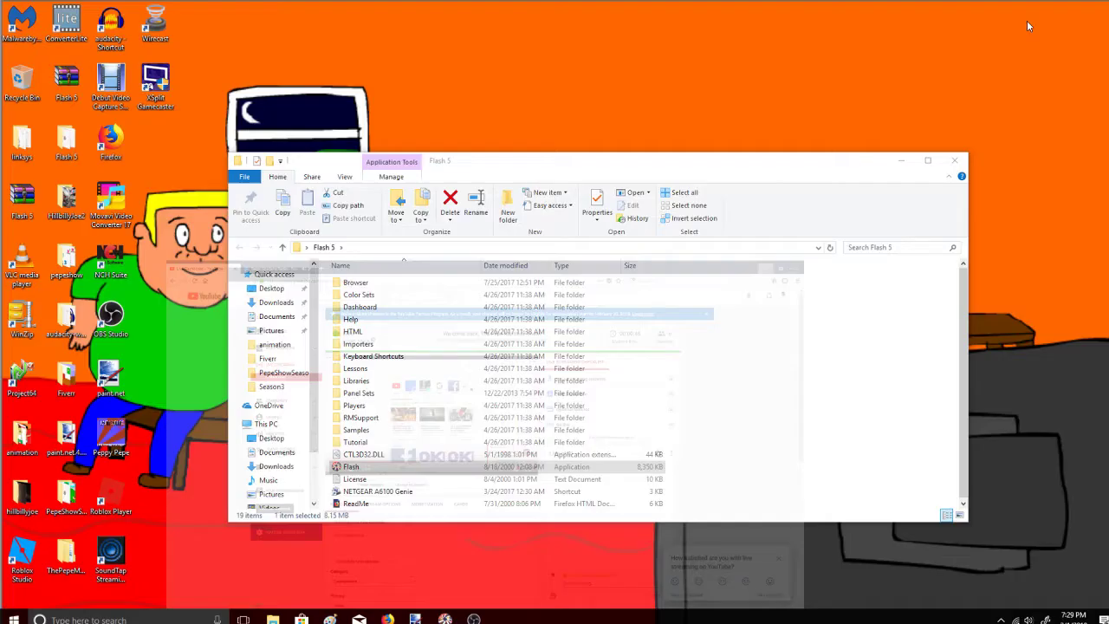
pyautogui.click(444, 619)
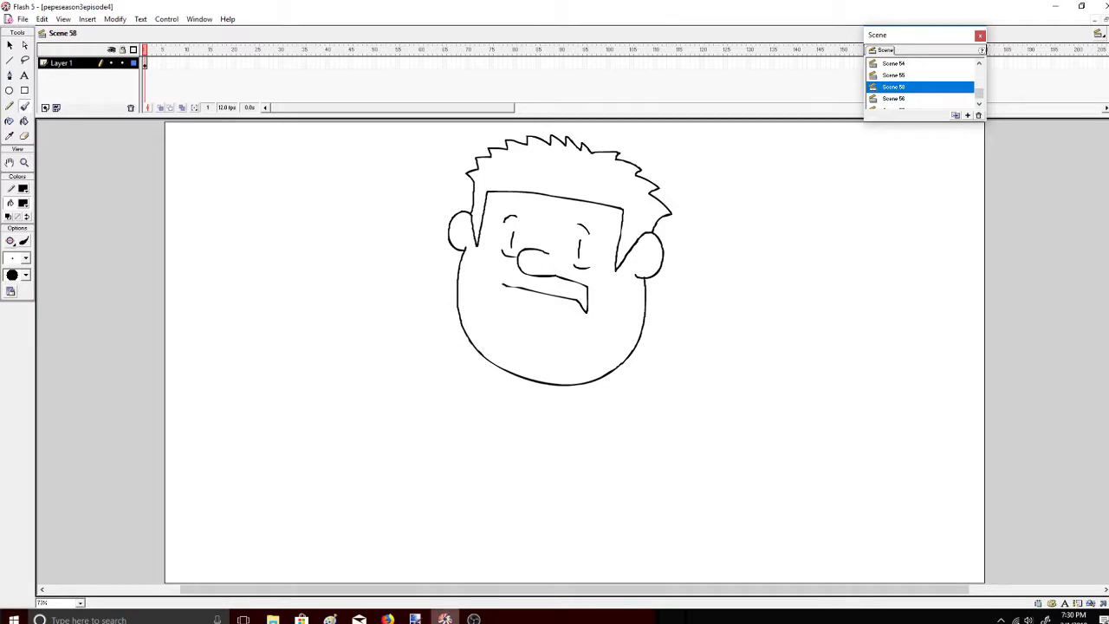
pyautogui.click(387, 619)
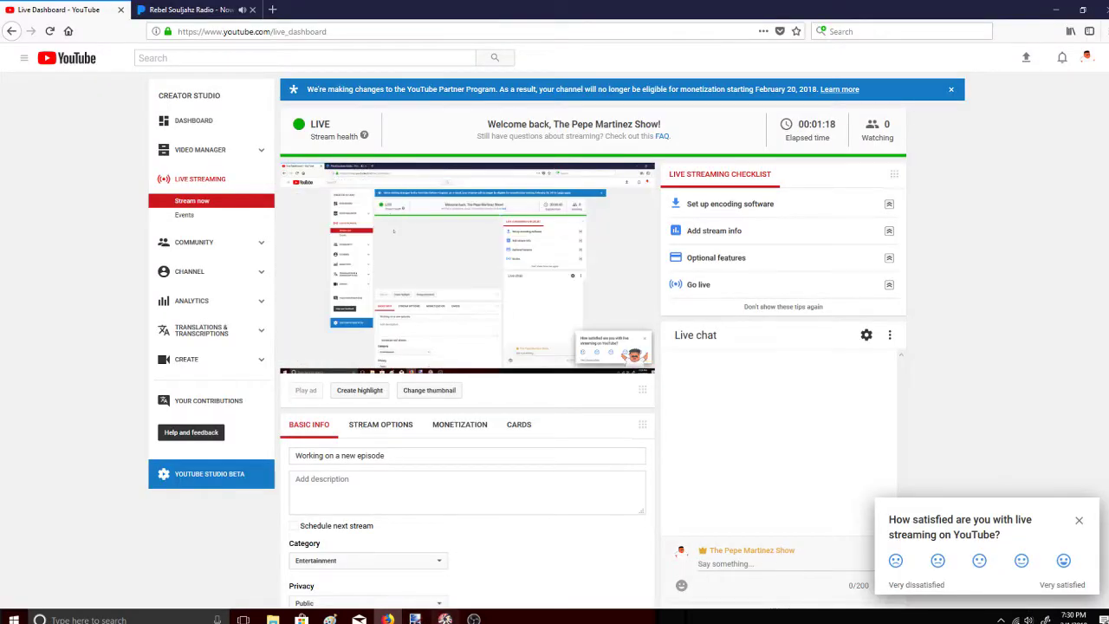
pyautogui.click(445, 619)
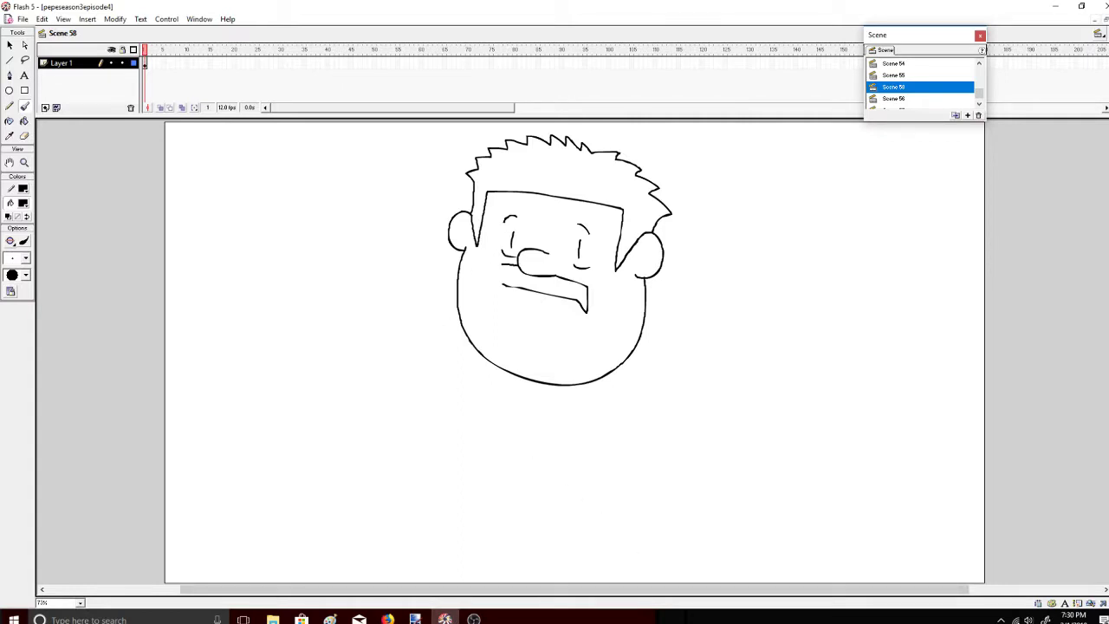
# Complete the open left end of the mustache under the nose with the brush, and close the Scene panel
pyautogui.moveTo(494, 263)
pyautogui.mouseDown()
pyautogui.moveTo(487, 302)
pyautogui.moveTo(520, 282)
pyautogui.mouseUp()
pyautogui.hotkey('ctrl', 'z')
pyautogui.click(980, 36)
pyautogui.hotkey('ctrl', 'z')
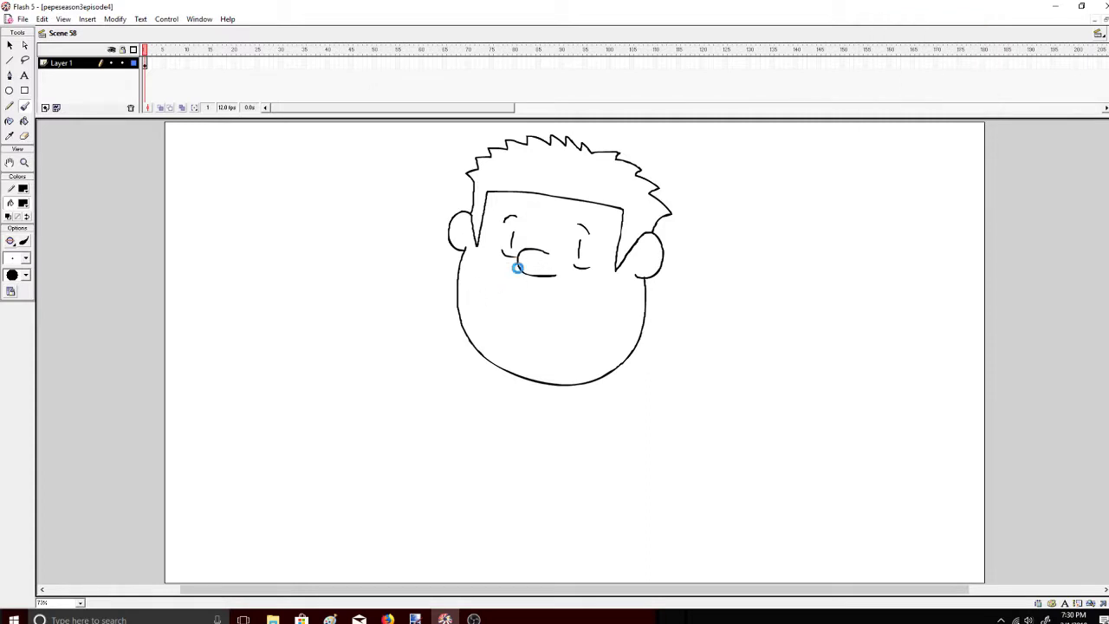
pyautogui.hotkey('ctrl', 'y')
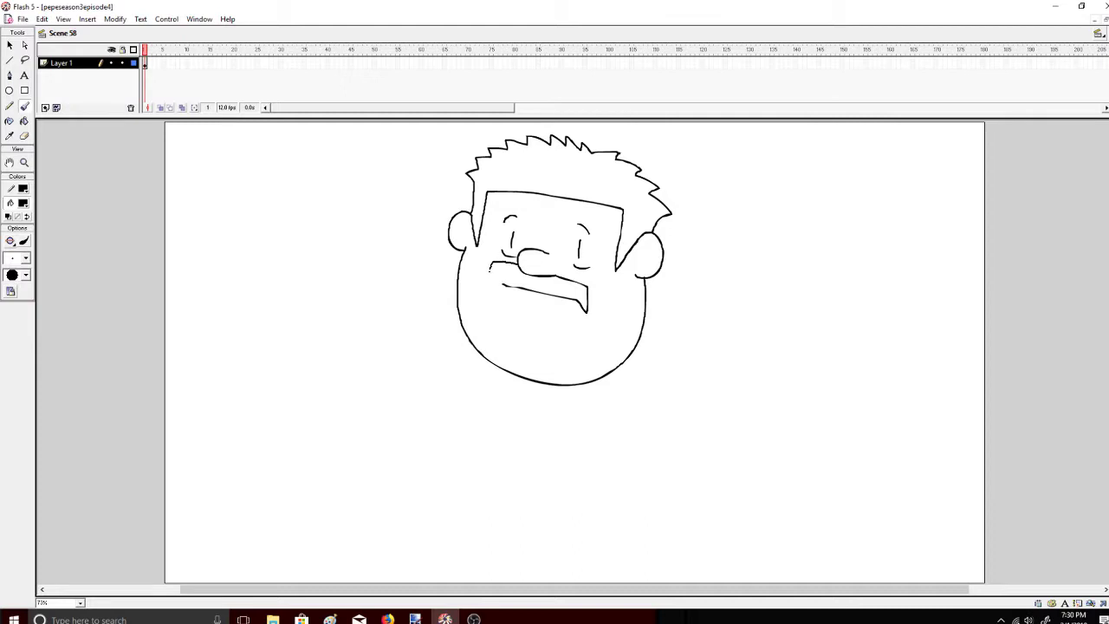
pyautogui.moveTo(492, 265)
pyautogui.mouseDown()
pyautogui.moveTo(485, 299)
pyautogui.moveTo(503, 286)
pyautogui.mouseUp()
pyautogui.hotkey('ctrl', 'z')
pyautogui.moveTo(494, 292)
pyautogui.mouseDown()
pyautogui.moveTo(499, 268)
pyautogui.moveTo(514, 265)
pyautogui.mouseUp()
pyautogui.scroll(-3, 597, 366)
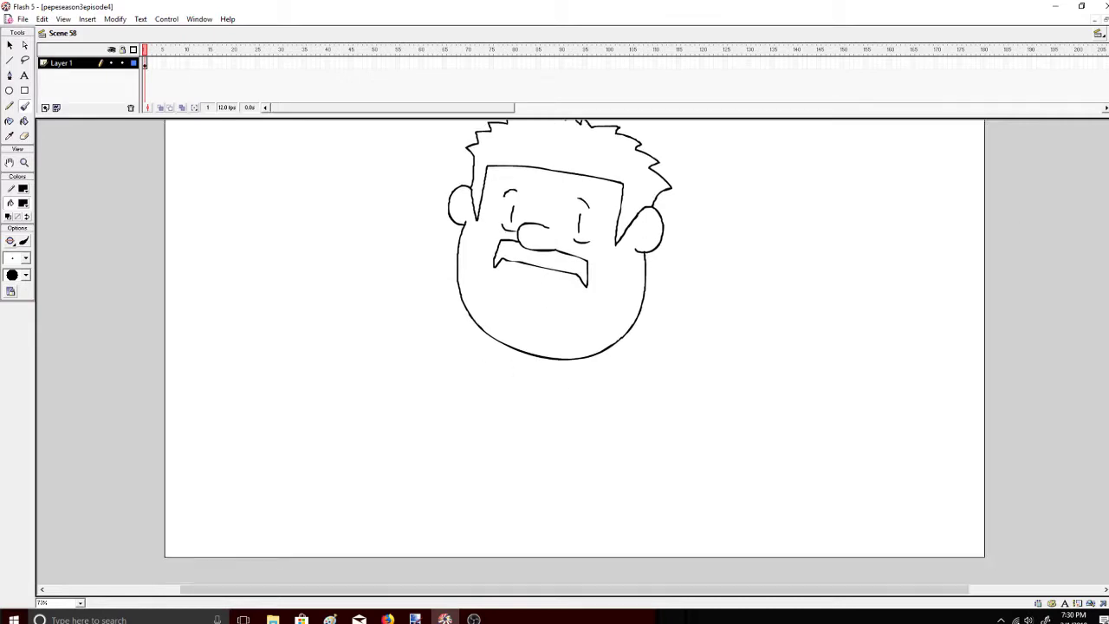
pyautogui.moveTo(638, 301); pyautogui.dragTo(700, 338)
pyautogui.hotkey('ctrl', 'z')
pyautogui.moveTo(638, 298)
pyautogui.mouseDown()
pyautogui.moveTo(719, 353)
pyautogui.moveTo(756, 398)
pyautogui.moveTo(788, 485)
pyautogui.moveTo(780, 532)
pyautogui.moveTo(738, 543)
pyautogui.moveTo(665, 540)
pyautogui.moveTo(667, 487)
pyautogui.mouseUp()
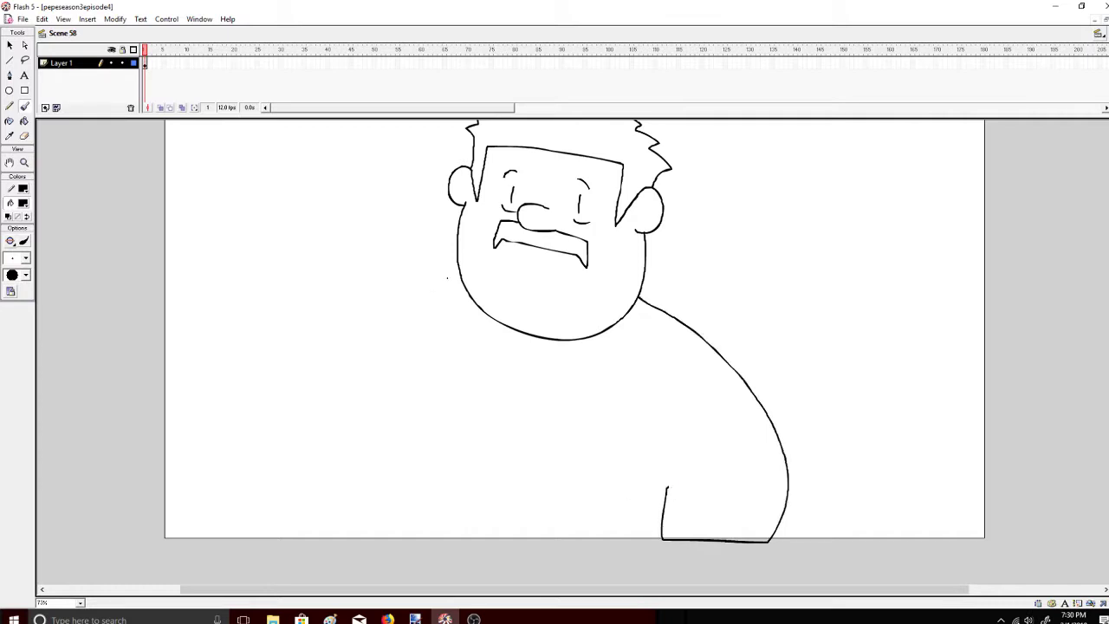
pyautogui.hotkey('ctrl', 'z')
# Draw the character's large torso below the head, with shoulders, short sleeves, arms and hands on both sides
pyautogui.moveTo(380, 302)
pyautogui.mouseDown()
pyautogui.moveTo(348, 405)
pyautogui.moveTo(342, 478)
pyautogui.moveTo(347, 516)
pyautogui.moveTo(395, 538)
pyautogui.moveTo(631, 558)
pyautogui.moveTo(705, 533)
pyautogui.moveTo(728, 393)
pyautogui.mouseUp()
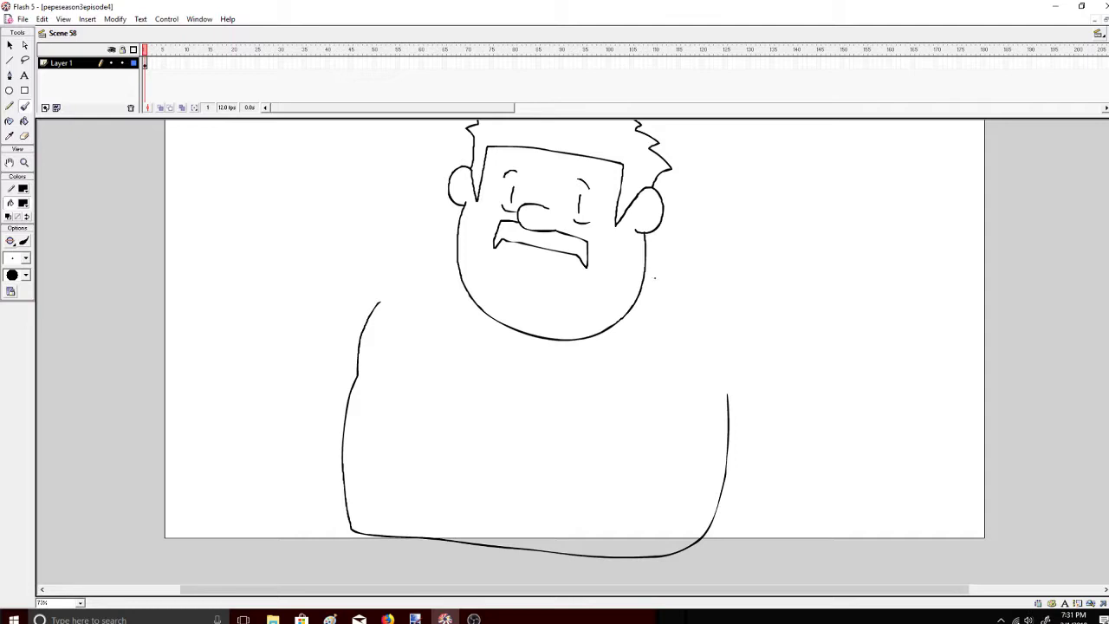
pyautogui.moveTo(645, 276)
pyautogui.mouseDown()
pyautogui.moveTo(744, 338)
pyautogui.moveTo(774, 402)
pyautogui.moveTo(781, 480)
pyautogui.moveTo(726, 482)
pyautogui.moveTo(774, 516)
pyautogui.moveTo(763, 544)
pyautogui.moveTo(720, 546)
pyautogui.mouseUp()
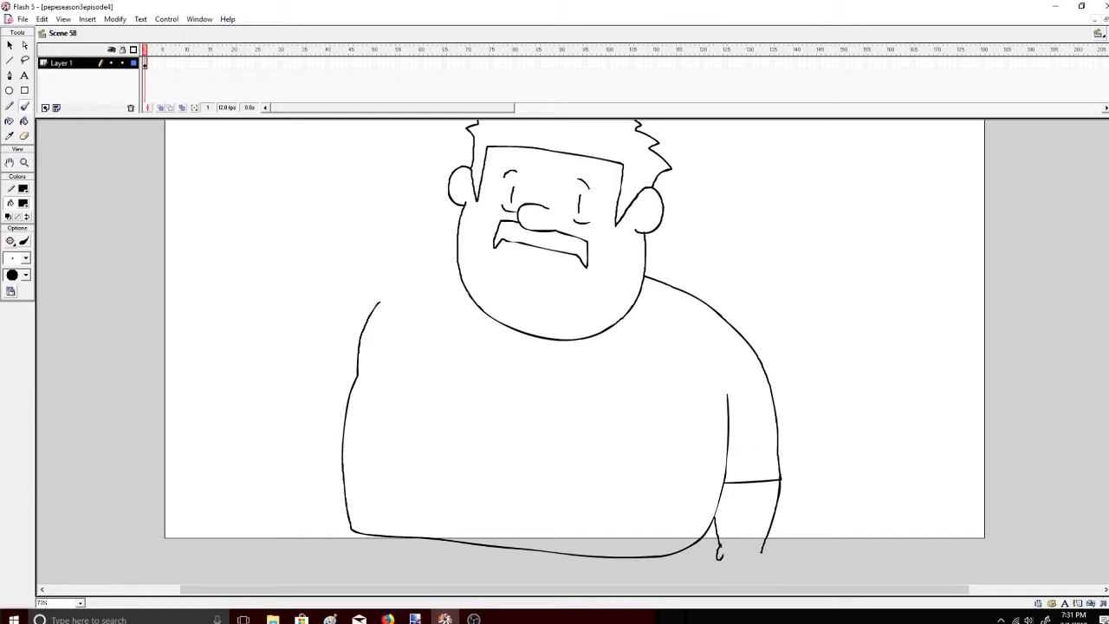
pyautogui.moveTo(719, 556)
pyautogui.mouseDown()
pyautogui.moveTo(739, 571)
pyautogui.moveTo(764, 553)
pyautogui.mouseUp()
pyautogui.moveTo(456, 248)
pyautogui.mouseDown()
pyautogui.moveTo(369, 283)
pyautogui.moveTo(336, 324)
pyautogui.moveTo(318, 366)
pyautogui.moveTo(352, 388)
pyautogui.moveTo(319, 403)
pyautogui.moveTo(319, 470)
pyautogui.moveTo(327, 506)
pyautogui.moveTo(340, 506)
pyautogui.mouseUp()
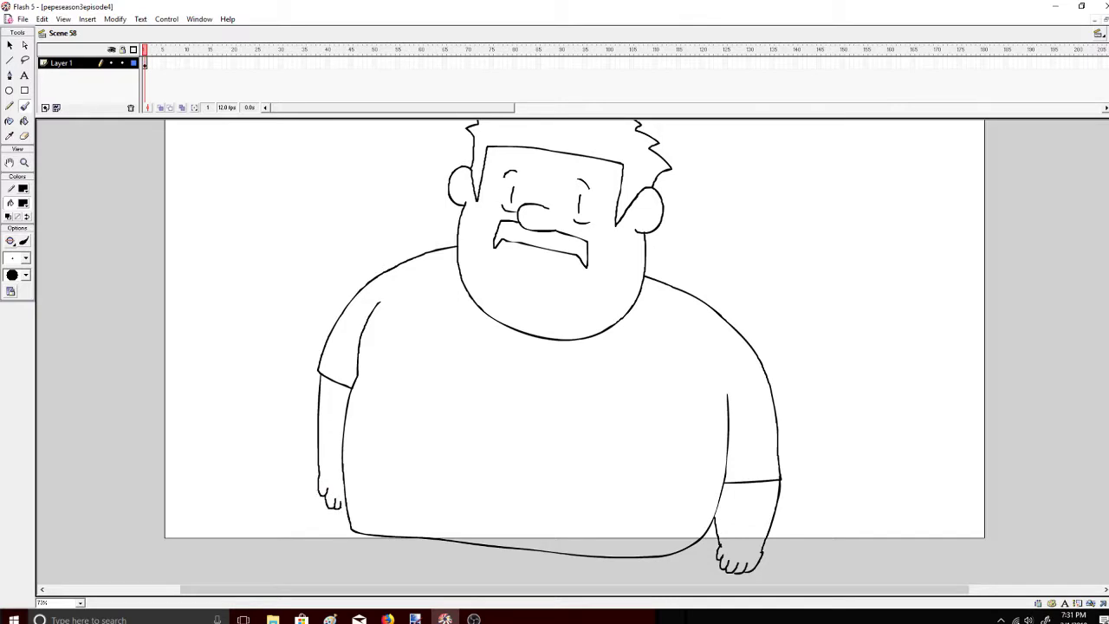
# Check the live stream preview on the YouTube dashboard and return to the Flash 5 drawing
pyautogui.click(387, 619)
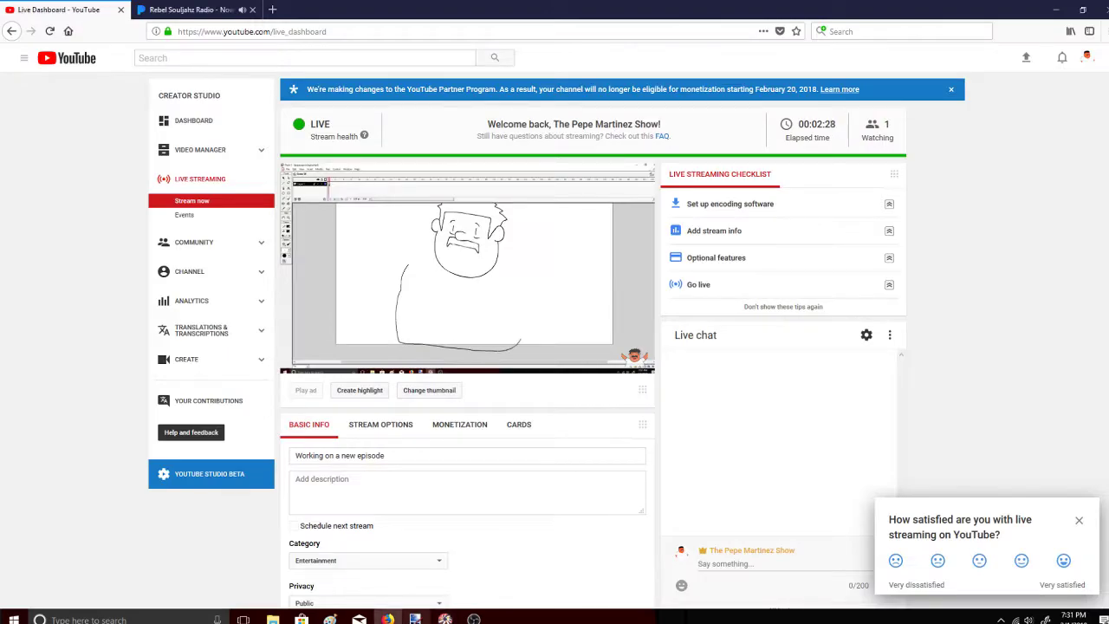
pyautogui.click(445, 619)
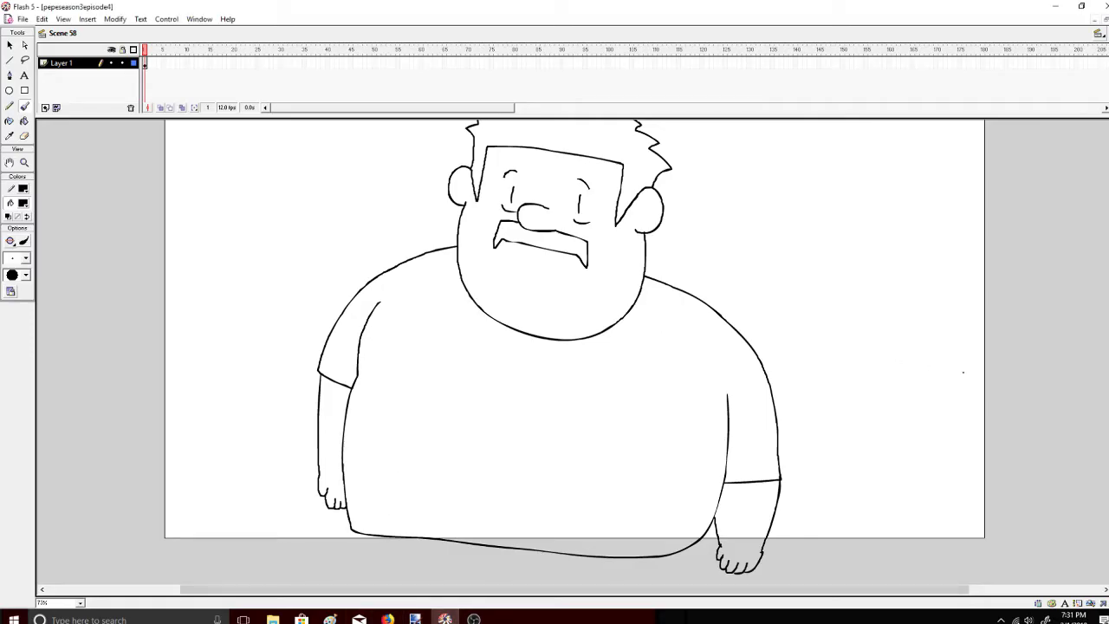
pyautogui.moveTo(471, 410)
pyautogui.mouseDown()
pyautogui.moveTo(540, 429)
pyautogui.moveTo(520, 434)
pyautogui.moveTo(559, 429)
pyautogui.mouseUp()
pyautogui.hotkey('ctrl', 'z')
pyautogui.scroll(1, 1082, 293)
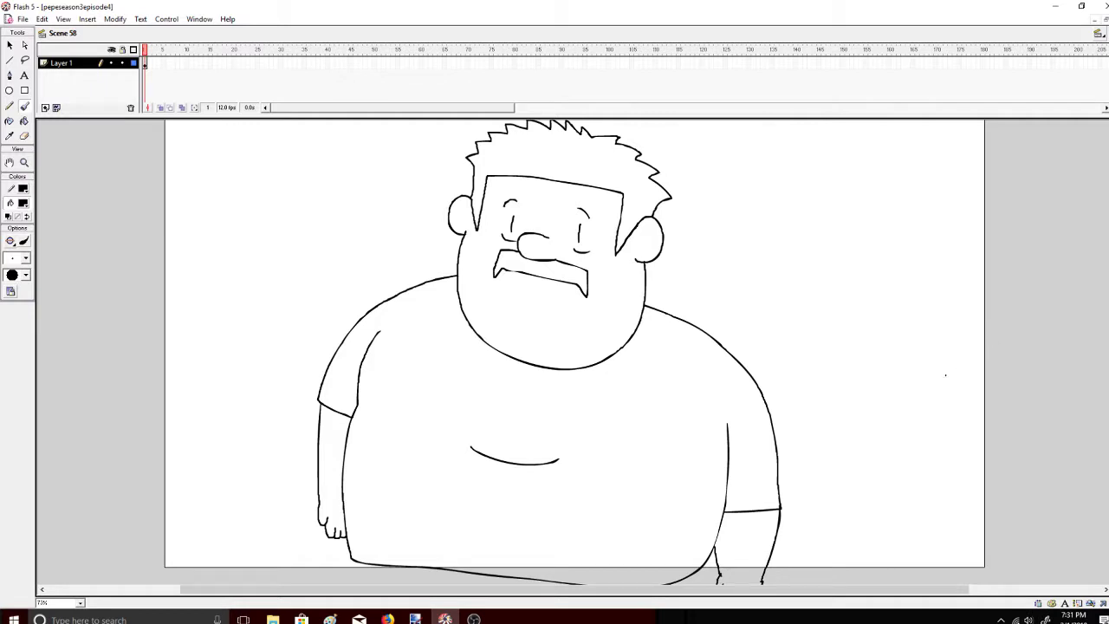
pyautogui.hotkey('ctrl', 'z')
# Fill the mustache and the hair with black using the Paint Bucket
pyautogui.click(24, 121)
pyautogui.click(584, 266)
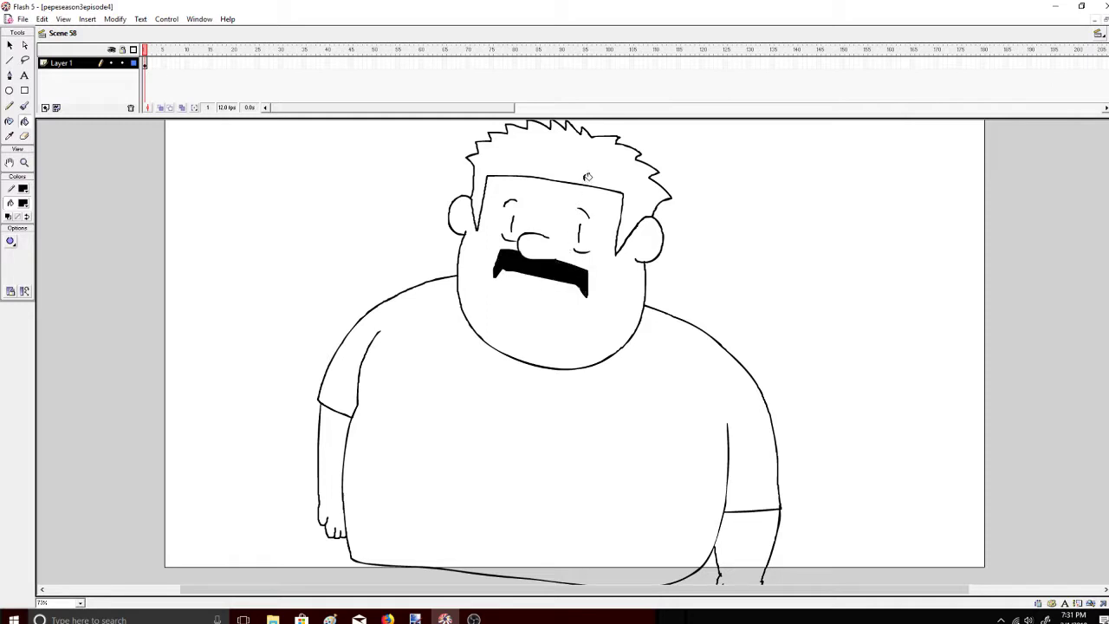
pyautogui.click(587, 177)
# Fill the face and both forearms and hands with orange, adjusting the Paint Bucket's gap size for the arms
pyautogui.click(24, 203)
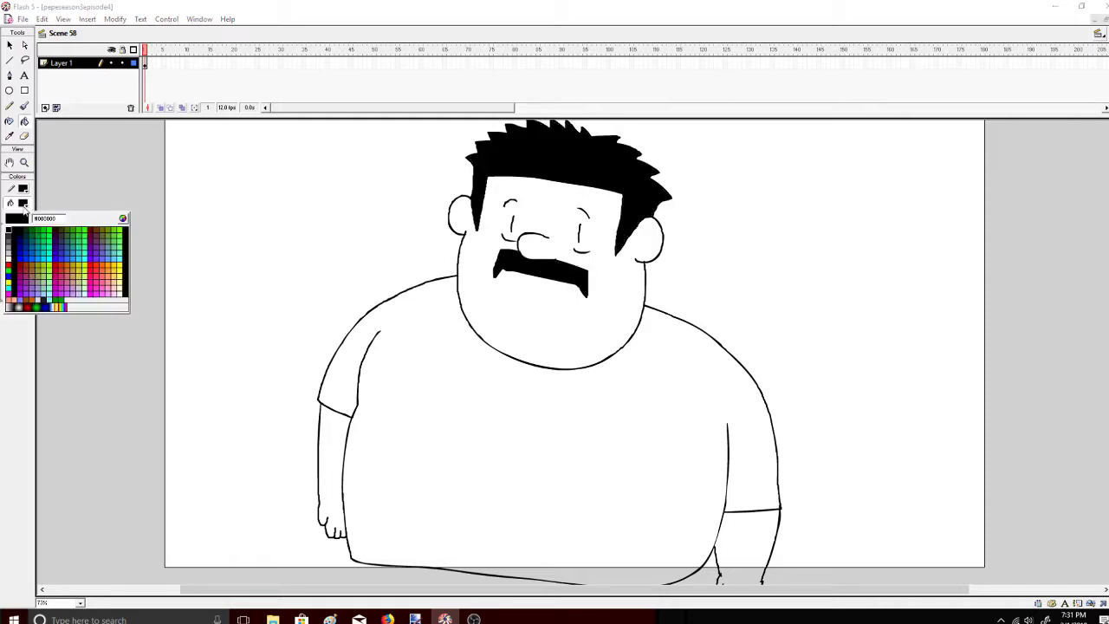
pyautogui.click(108, 264)
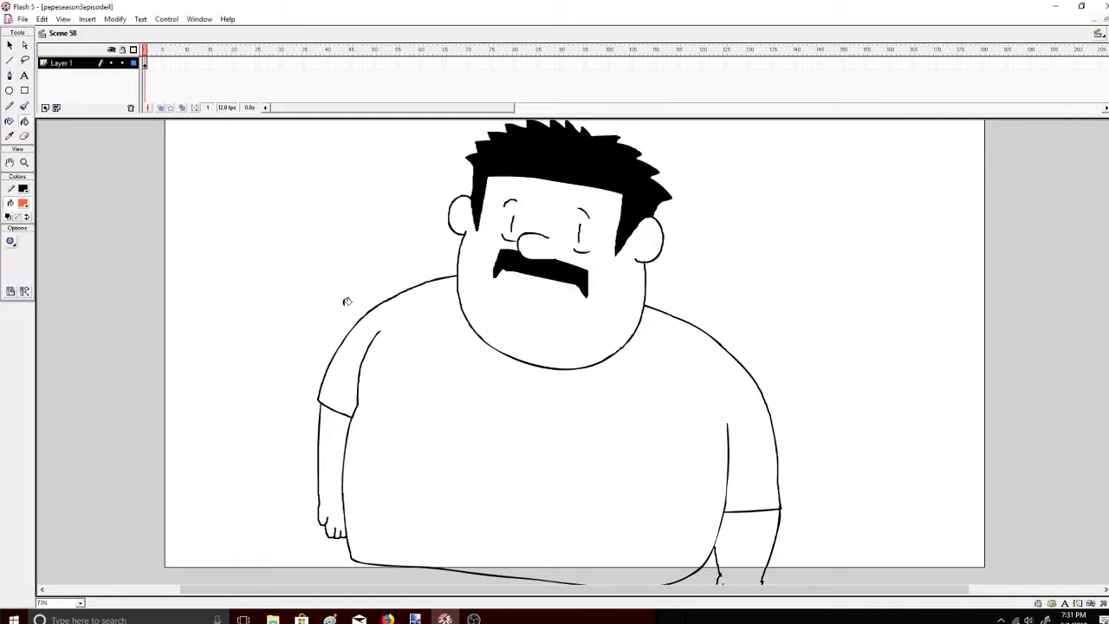
pyautogui.click(527, 329)
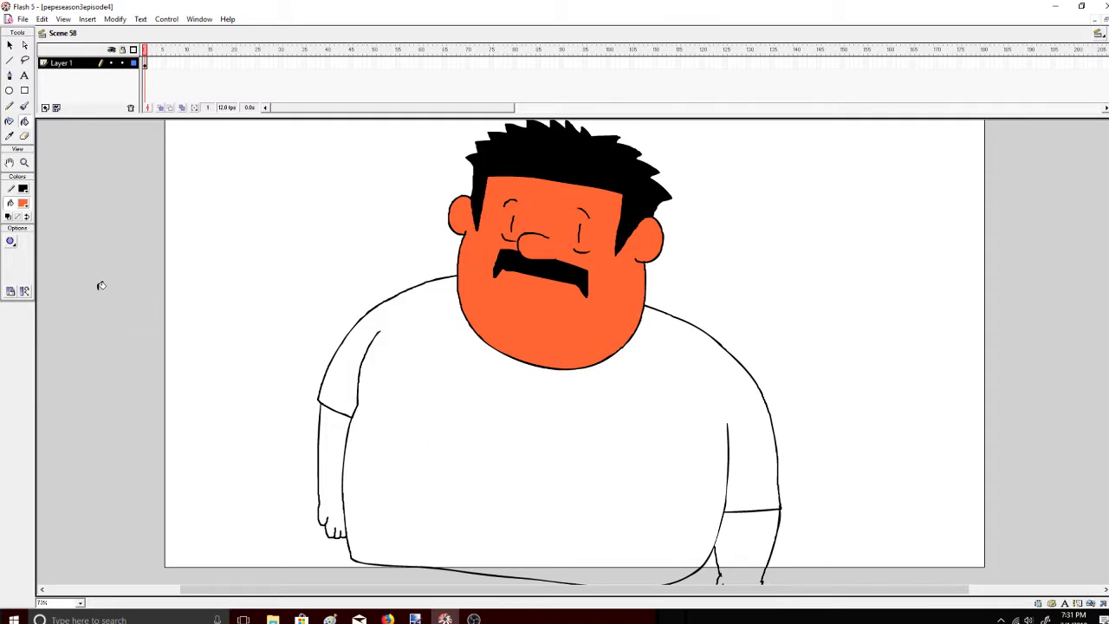
pyautogui.click(10, 242)
pyautogui.click(34, 290)
pyautogui.click(335, 442)
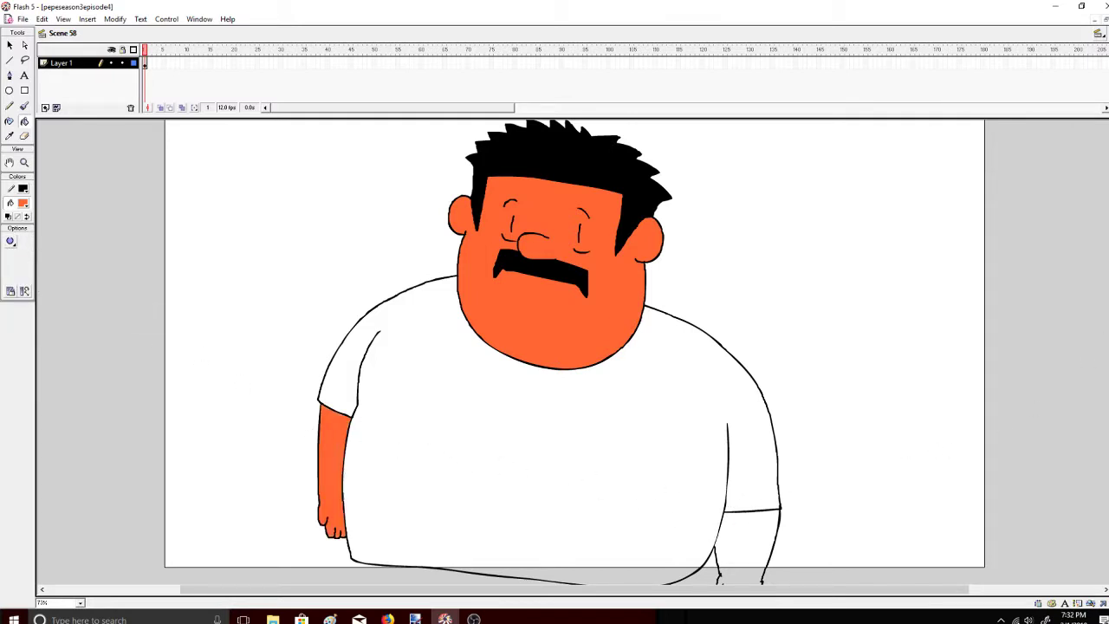
pyautogui.scroll(-3, 1036, 355)
pyautogui.click(753, 520)
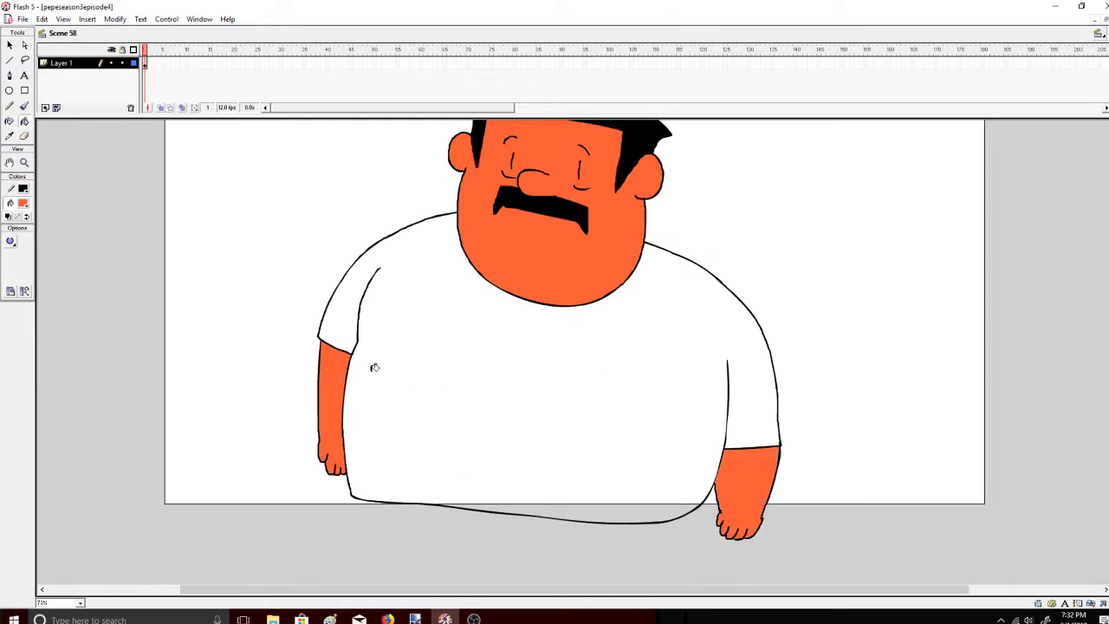
# Set the fill color to white, change the Paint Bucket's gap size and fill the shirt
pyautogui.click(24, 205)
pyautogui.click(9, 252)
pyautogui.click(11, 243)
pyautogui.click(39, 269)
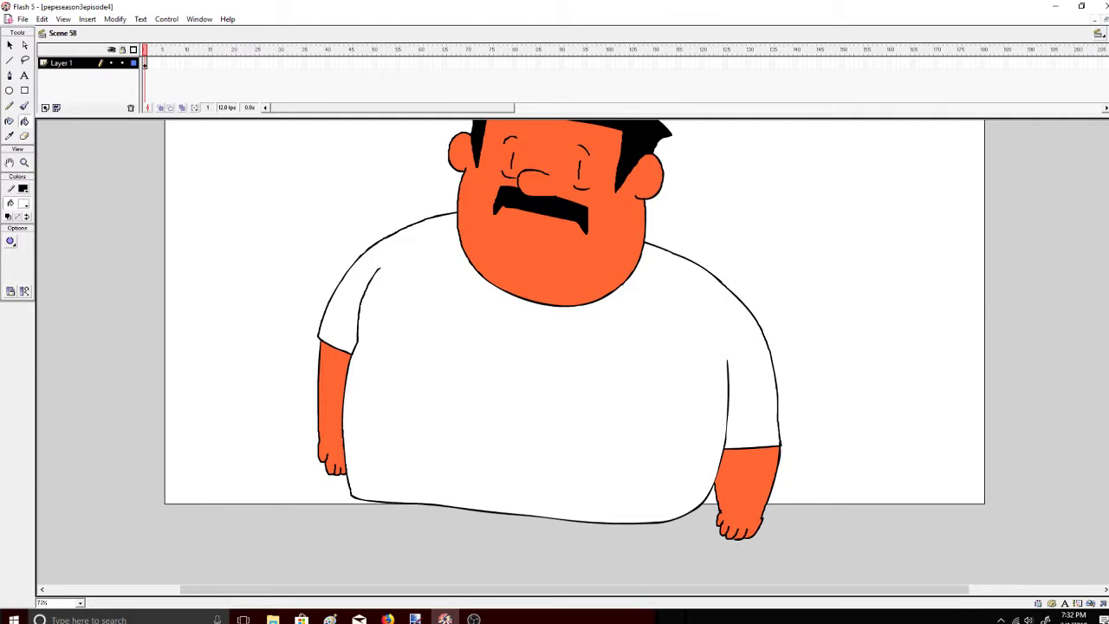
pyautogui.scroll(4, 575, 354)
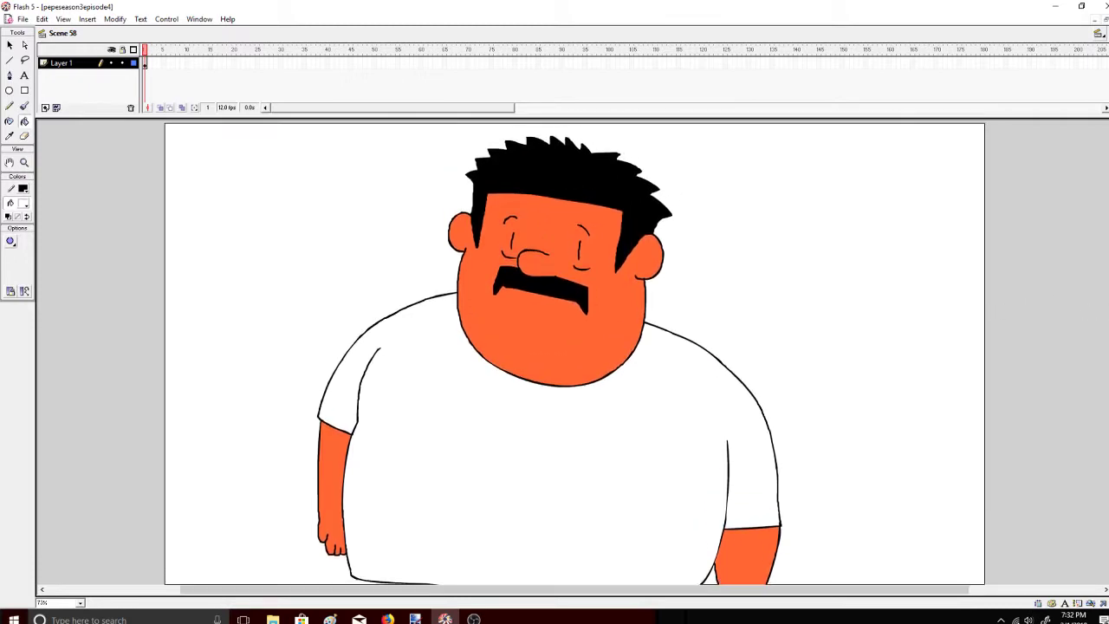
pyautogui.scroll(-1, 575, 354)
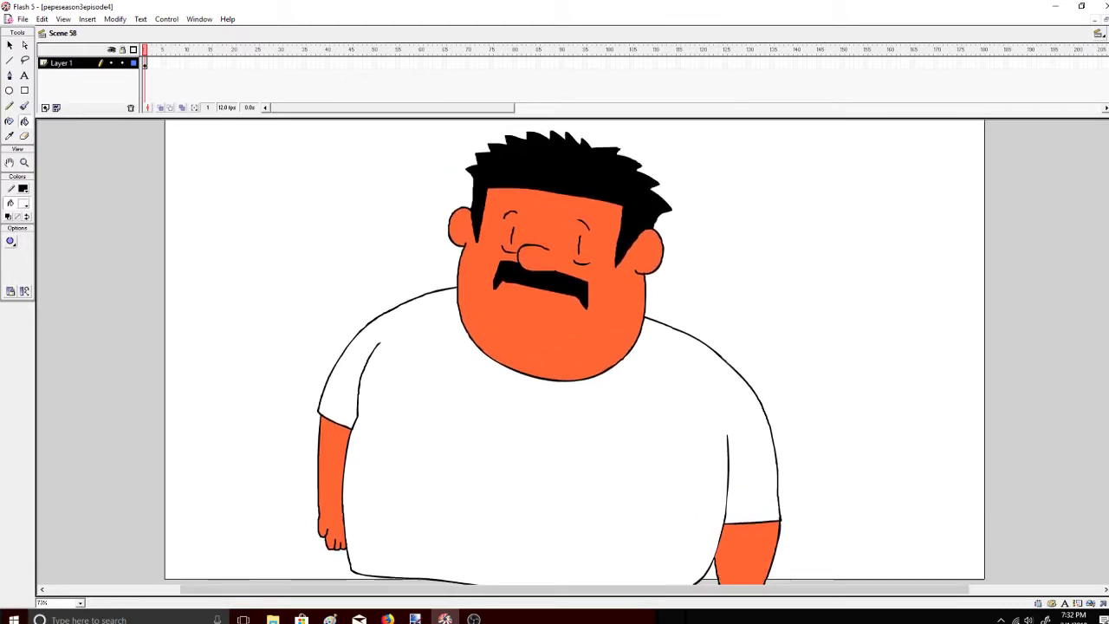
# Insert a blank keyframe at frame 2, turn on onion skinning and set up the Brush with a black fill
pyautogui.rightClick(151, 64)
pyautogui.click(208, 126)
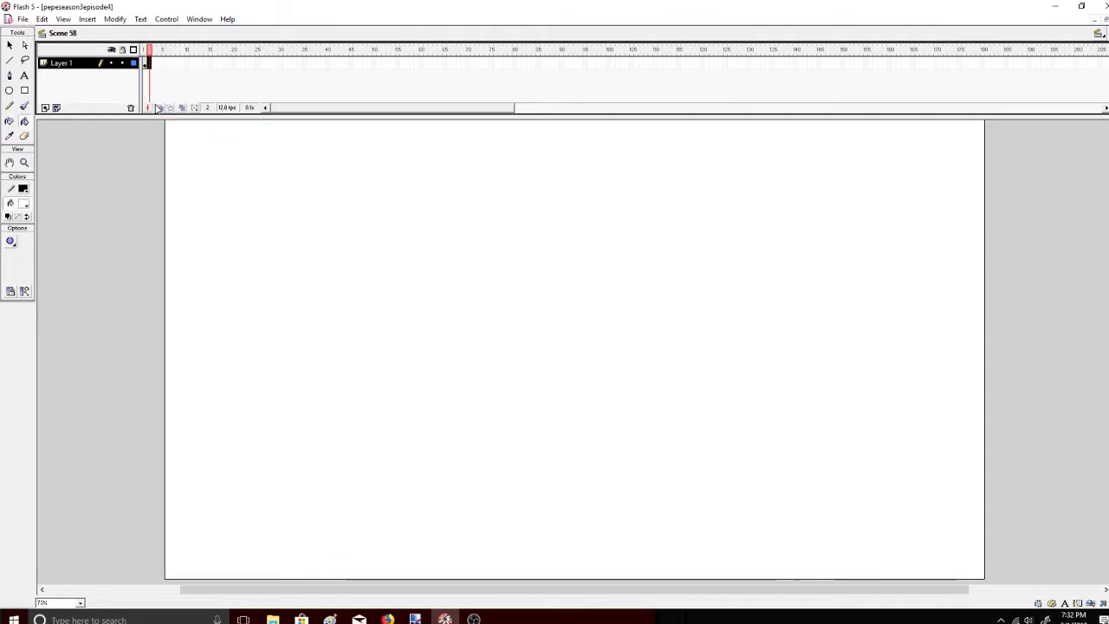
pyautogui.click(160, 107)
pyautogui.moveTo(144, 50); pyautogui.dragTo(145, 50)
pyautogui.click(24, 108)
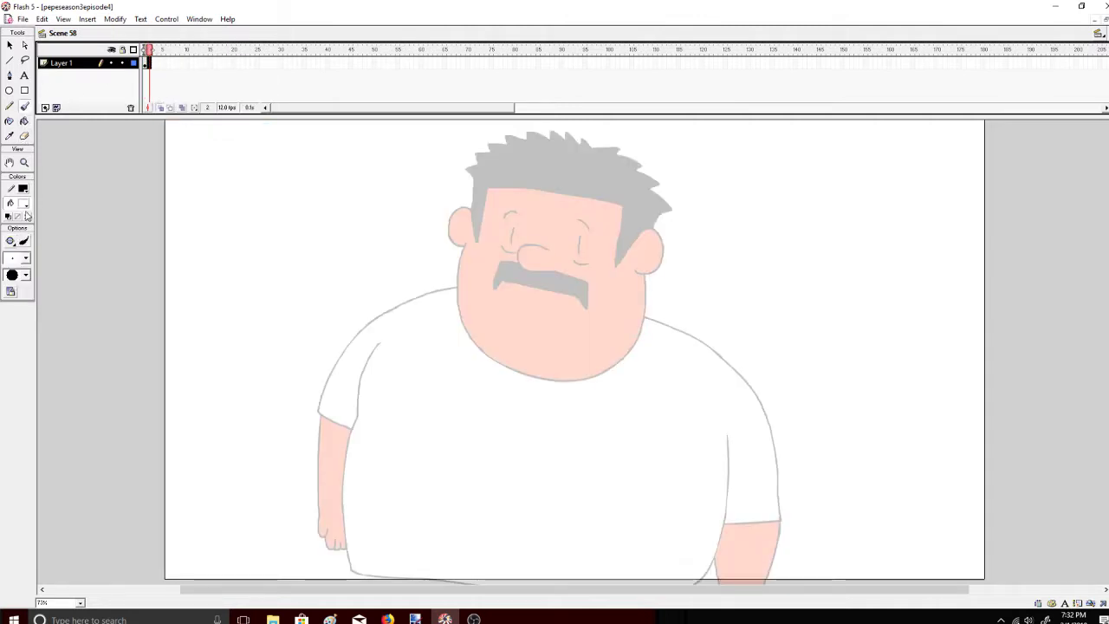
pyautogui.click(24, 202)
pyautogui.click(22, 223)
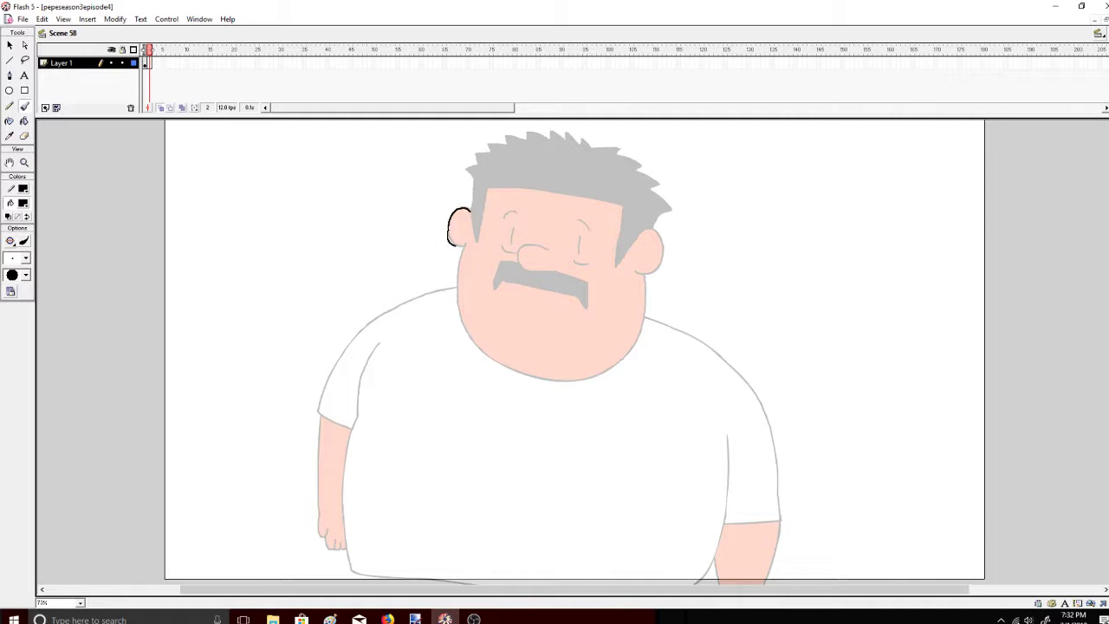
# Trace the black outlines of both ears, the face and the front hairline over the onion-skinned character
pyautogui.moveTo(456, 246); pyautogui.dragTo(465, 246)
pyautogui.hotkey('ctrl', 'z')
pyautogui.hotkey('ctrl', 'z')
pyautogui.moveTo(462, 246); pyautogui.dragTo(470, 246)
pyautogui.moveTo(474, 238); pyautogui.dragTo(464, 251)
pyautogui.moveTo(464, 245)
pyautogui.mouseDown()
pyautogui.moveTo(455, 275)
pyautogui.moveTo(466, 328)
pyautogui.moveTo(508, 369)
pyautogui.moveTo(577, 380)
pyautogui.moveTo(638, 342)
pyautogui.moveTo(642, 273)
pyautogui.moveTo(666, 257)
pyautogui.moveTo(665, 237)
pyautogui.moveTo(648, 228)
pyautogui.moveTo(615, 269)
pyautogui.moveTo(622, 206)
pyautogui.moveTo(504, 186)
pyautogui.moveTo(477, 245)
pyautogui.moveTo(478, 223)
pyautogui.mouseUp()
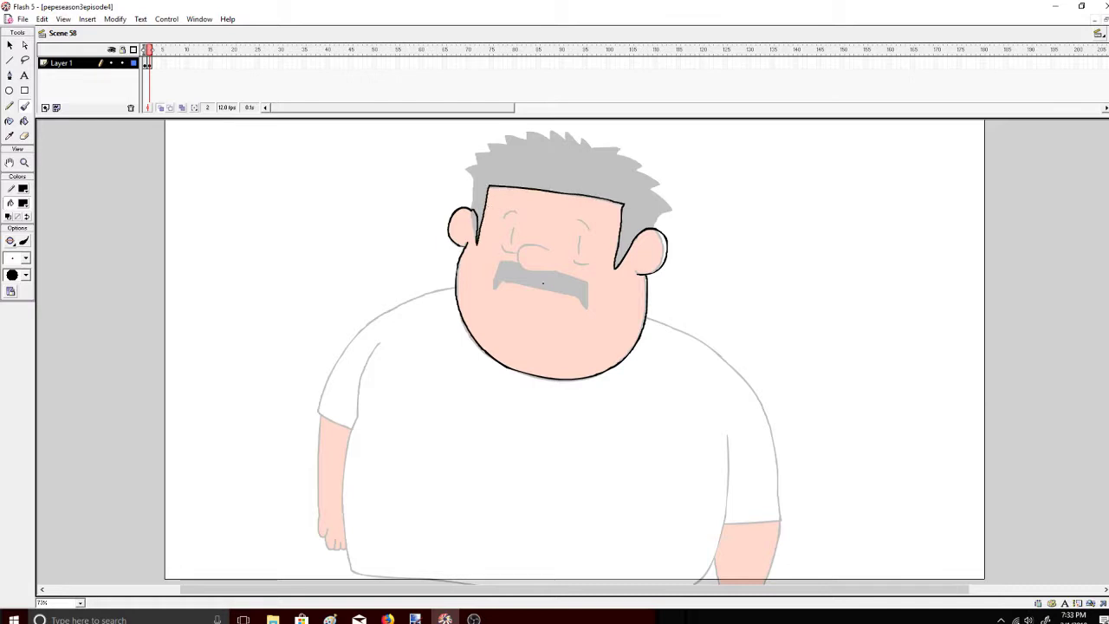
# Trace the sideburn and the spiky upper edge of the hair across to the other ear
pyautogui.click(473, 207)
pyautogui.moveTo(478, 205); pyautogui.dragTo(475, 259)
pyautogui.moveTo(473, 215)
pyautogui.mouseDown()
pyautogui.moveTo(477, 154)
pyautogui.moveTo(525, 132)
pyautogui.moveTo(594, 147)
pyautogui.mouseUp()
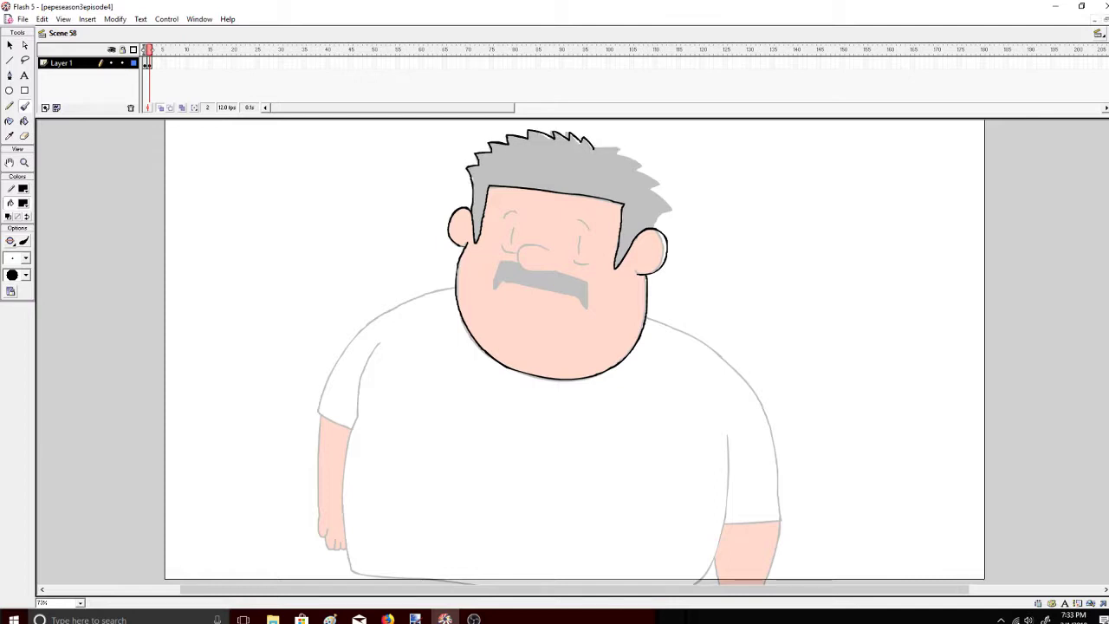
pyautogui.moveTo(618, 153)
pyautogui.mouseDown()
pyautogui.moveTo(641, 163)
pyautogui.moveTo(672, 209)
pyautogui.moveTo(655, 228)
pyautogui.mouseUp()
# Trace both eyes, the eyebrows and the nose with black brush strokes
pyautogui.moveTo(579, 253)
pyautogui.mouseDown()
pyautogui.moveTo(580, 236)
pyautogui.moveTo(593, 260)
pyautogui.moveTo(581, 219)
pyautogui.mouseUp()
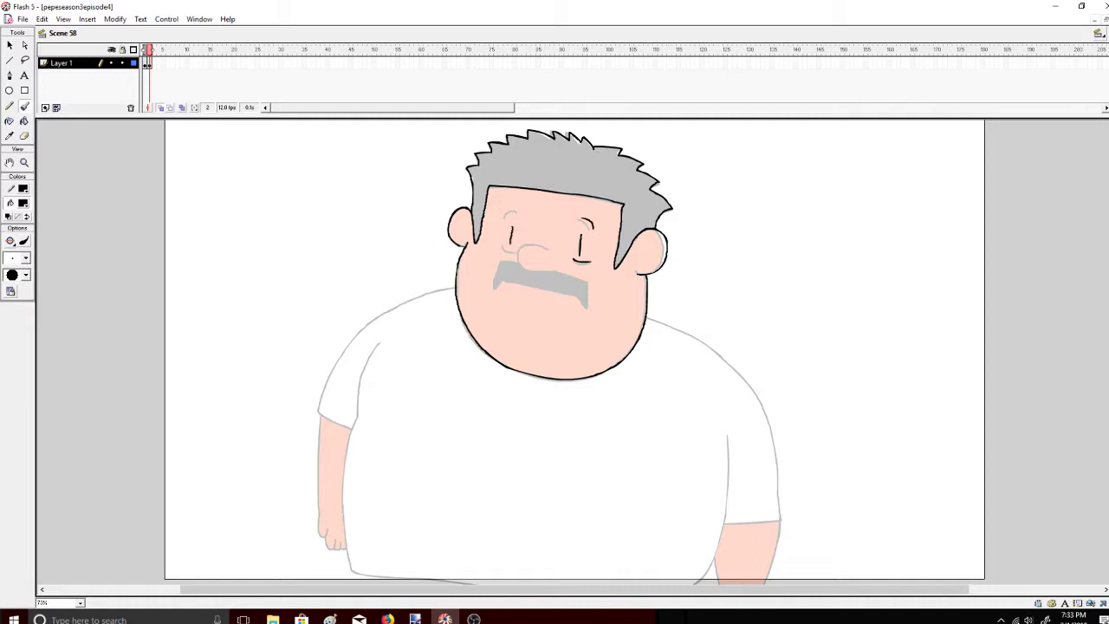
pyautogui.moveTo(511, 242)
pyautogui.mouseDown()
pyautogui.moveTo(533, 272)
pyautogui.moveTo(547, 272)
pyautogui.moveTo(522, 247)
pyautogui.moveTo(546, 250)
pyautogui.mouseUp()
pyautogui.hotkey('ctrl', 'z')
pyautogui.moveTo(502, 214); pyautogui.dragTo(519, 205)
pyautogui.click(389, 618)
pyautogui.click(445, 619)
pyautogui.moveTo(540, 248); pyautogui.dragTo(553, 253)
pyautogui.moveTo(518, 259); pyautogui.dragTo(555, 274)
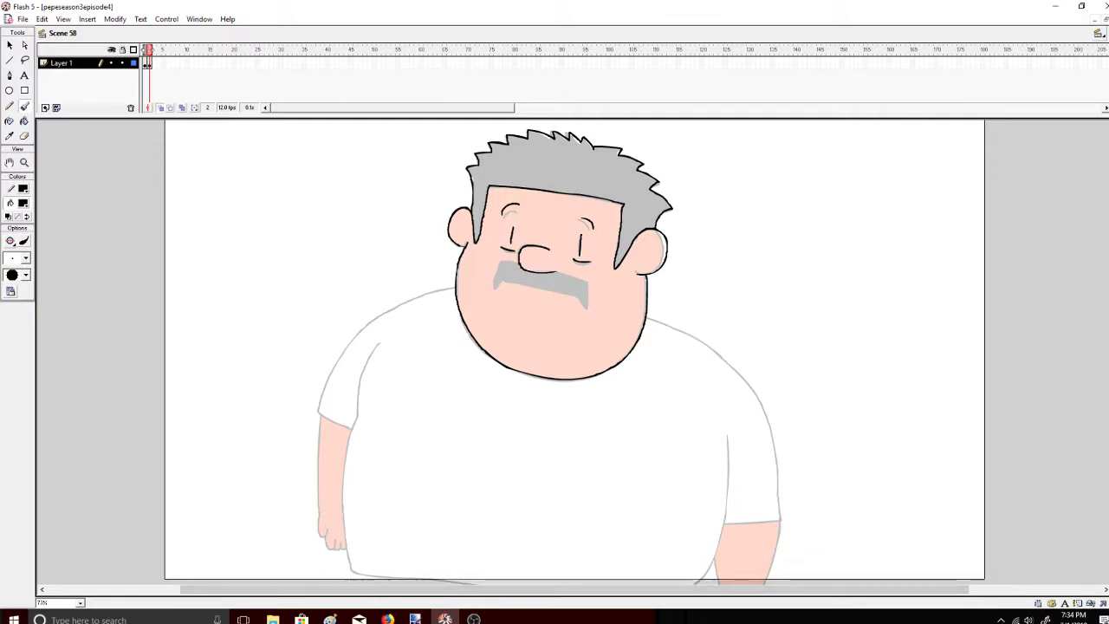
# Trace the outline of the mustache below the nose, undoing the misplaced strokes first
pyautogui.moveTo(497, 263); pyautogui.dragTo(493, 289)
pyautogui.hotkey('ctrl', 'z')
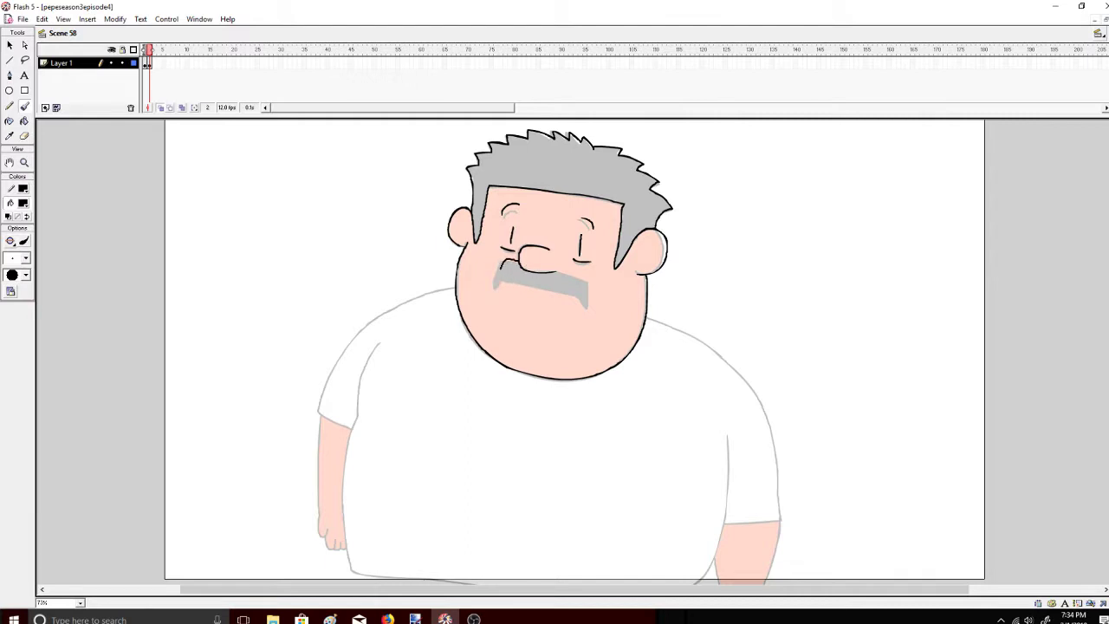
pyautogui.hotkey('ctrl', 'z')
pyautogui.moveTo(494, 278)
pyautogui.mouseDown()
pyautogui.moveTo(587, 309)
pyautogui.moveTo(553, 271)
pyautogui.mouseUp()
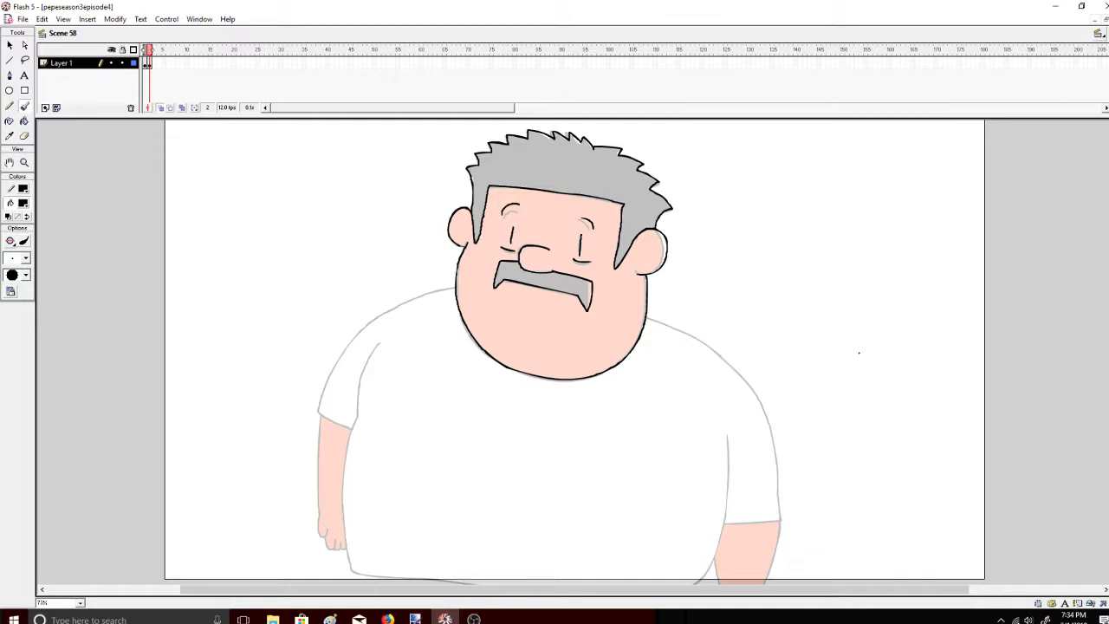
# Handwrite the message "BET. I'ma write here from now on" on the blank stage area beside the character
pyautogui.moveTo(749, 176); pyautogui.dragTo(754, 227)
pyautogui.moveTo(815, 180)
pyautogui.mouseDown()
pyautogui.moveTo(816, 227)
pyautogui.moveTo(820, 202)
pyautogui.mouseUp()
pyautogui.moveTo(841, 213)
pyautogui.mouseDown()
pyautogui.moveTo(848, 174)
pyautogui.moveTo(867, 176)
pyautogui.mouseUp()
pyautogui.click(879, 205)
pyautogui.moveTo(775, 248)
pyautogui.mouseDown()
pyautogui.moveTo(789, 286)
pyautogui.moveTo(805, 286)
pyautogui.mouseUp()
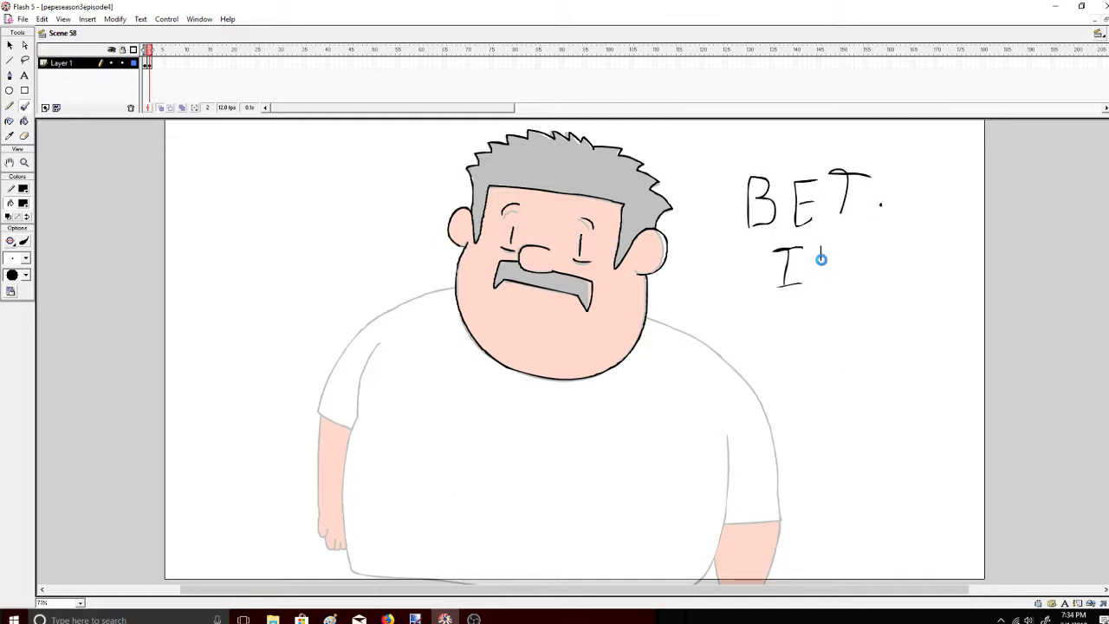
pyautogui.moveTo(819, 248); pyautogui.dragTo(817, 260)
pyautogui.moveTo(831, 279); pyautogui.dragTo(893, 273)
pyautogui.moveTo(789, 312); pyautogui.dragTo(844, 312)
pyautogui.moveTo(855, 314)
pyautogui.mouseDown()
pyautogui.moveTo(854, 330)
pyautogui.moveTo(874, 330)
pyautogui.mouseUp()
pyautogui.click(855, 302)
pyautogui.moveTo(863, 306)
pyautogui.mouseDown()
pyautogui.moveTo(889, 304)
pyautogui.moveTo(910, 323)
pyautogui.mouseUp()
pyautogui.moveTo(820, 355)
pyautogui.mouseDown()
pyautogui.moveTo(839, 385)
pyautogui.moveTo(886, 350)
pyautogui.moveTo(917, 378)
pyautogui.mouseUp()
pyautogui.moveTo(835, 407)
pyautogui.mouseDown()
pyautogui.moveTo(836, 443)
pyautogui.moveTo(854, 406)
pyautogui.mouseUp()
pyautogui.moveTo(836, 425); pyautogui.dragTo(851, 423)
pyautogui.moveTo(862, 421)
pyautogui.mouseDown()
pyautogui.moveTo(863, 442)
pyautogui.moveTo(876, 418)
pyautogui.mouseUp()
pyautogui.moveTo(884, 416); pyautogui.dragTo(928, 433)
pyautogui.moveTo(859, 475)
pyautogui.mouseDown()
pyautogui.moveTo(876, 459)
pyautogui.moveTo(880, 471)
pyautogui.mouseUp()
pyautogui.moveTo(887, 456); pyautogui.dragTo(931, 447)
pyautogui.moveTo(874, 501); pyautogui.dragTo(891, 503)
pyautogui.moveTo(901, 518)
pyautogui.mouseDown()
pyautogui.moveTo(910, 501)
pyautogui.moveTo(919, 518)
pyautogui.mouseUp()
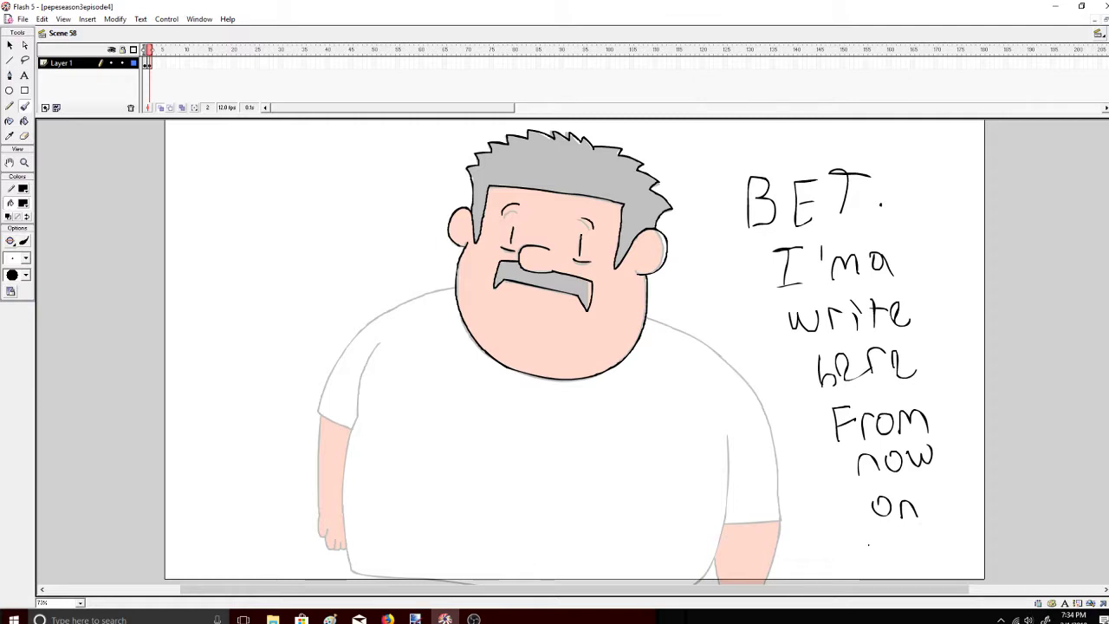
# Undo all brush strokes of the handwritten message "BET. I'ma write here from now on"
pyautogui.hotkey('ctrl', 'z')
pyautogui.hotkey('ctrl', 'z')
pyautogui.hotkey('ctrl', 'z')
pyautogui.hotkey('ctrl', 'z')
pyautogui.hotkey('ctrl', 'z')
pyautogui.hotkey('ctrl', 'z')
pyautogui.hotkey('ctrl', 'z')
pyautogui.hotkey('ctrl', 'z')
pyautogui.hotkey('ctrl', 'z')
pyautogui.hotkey('ctrl', 'z')
pyautogui.hotkey('ctrl', 'z')
pyautogui.hotkey('ctrl', 'z')
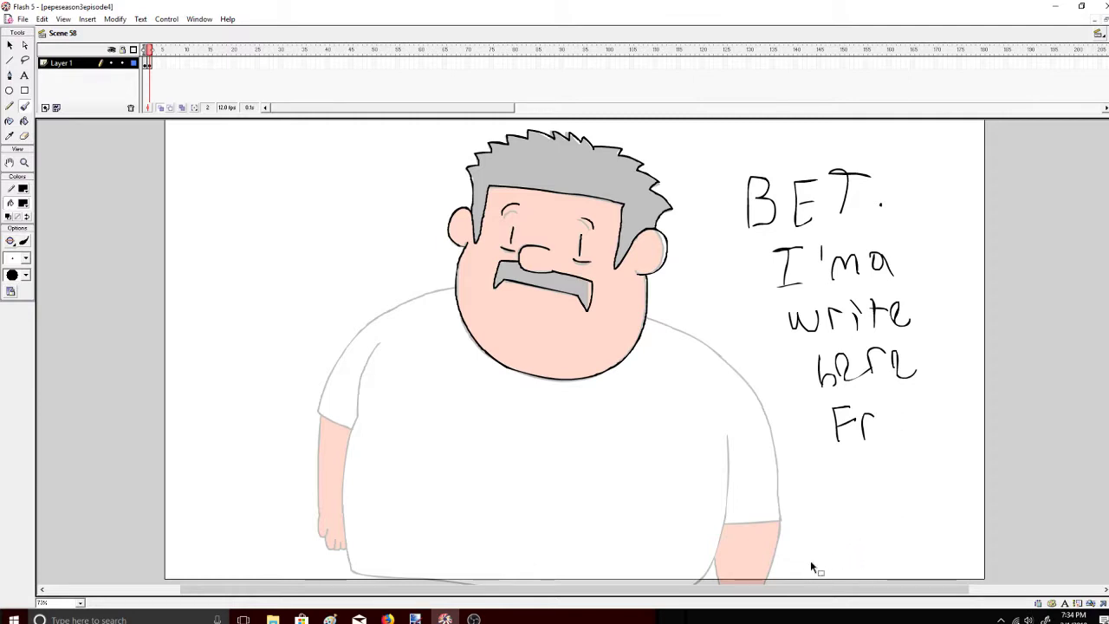
pyautogui.hotkey('ctrl', 'z')
pyautogui.hotkey('ctrl', 'z')
pyautogui.hotkey('ctrl', 'z')
pyautogui.hotkey('ctrl', 'z')
pyautogui.hotkey('ctrl', 'z')
pyautogui.hotkey('ctrl', 'z')
pyautogui.hotkey('ctrl', 'z')
pyautogui.hotkey('ctrl', 'z')
pyautogui.hotkey('ctrl', 'z')
pyautogui.hotkey('ctrl', 'z')
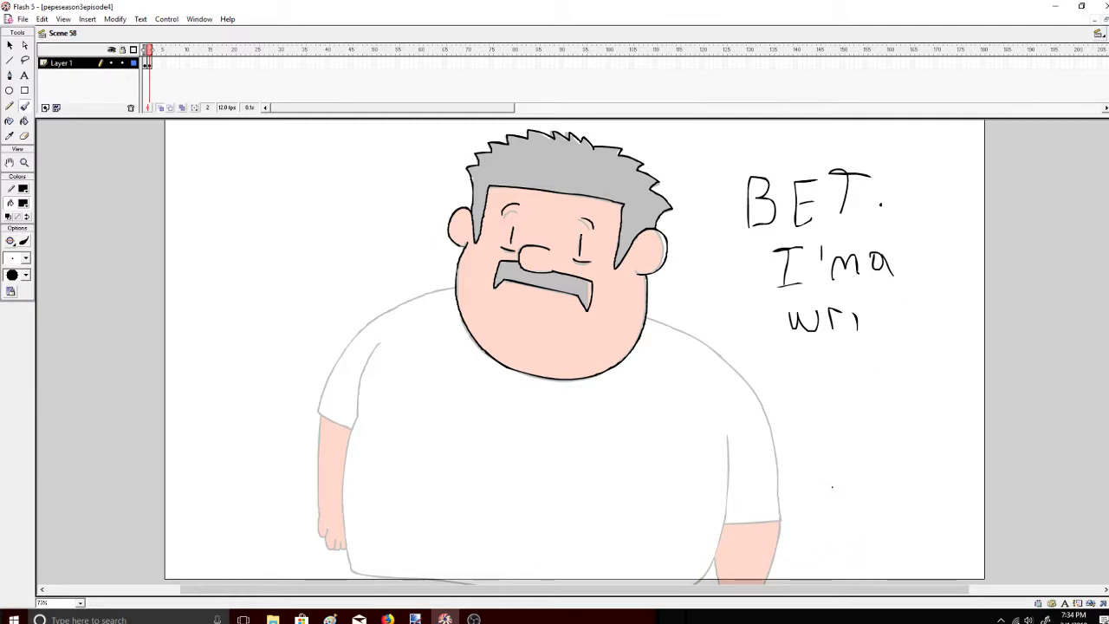
pyautogui.hotkey('ctrl', 'z')
pyautogui.hotkey('ctrl', 'z')
pyautogui.hotkey('ctrl', 'z')
pyautogui.hotkey('ctrl', 'z')
pyautogui.hotkey('ctrl', 'z')
pyautogui.hotkey('ctrl', 'z')
pyautogui.hotkey('ctrl', 'z')
pyautogui.hotkey('ctrl', 'z')
pyautogui.hotkey('ctrl', 'z')
pyautogui.hotkey('ctrl', 'z')
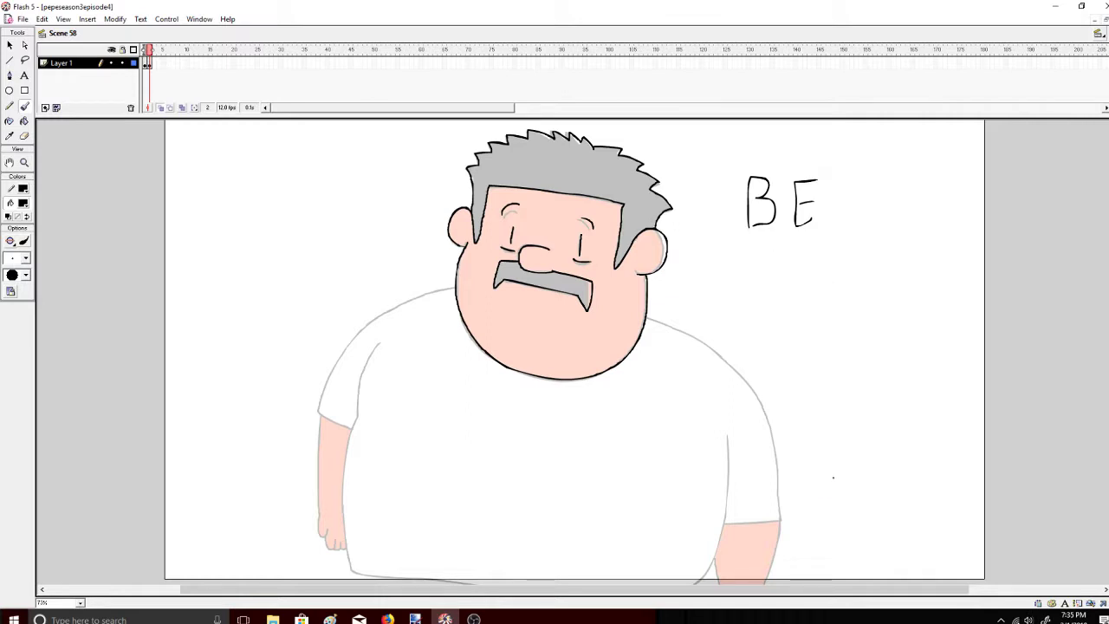
pyautogui.hotkey('ctrl', 'z')
pyautogui.hotkey('ctrl', 'z')
pyautogui.hotkey('ctrl', 'z')
pyautogui.hotkey('ctrl', 'z')
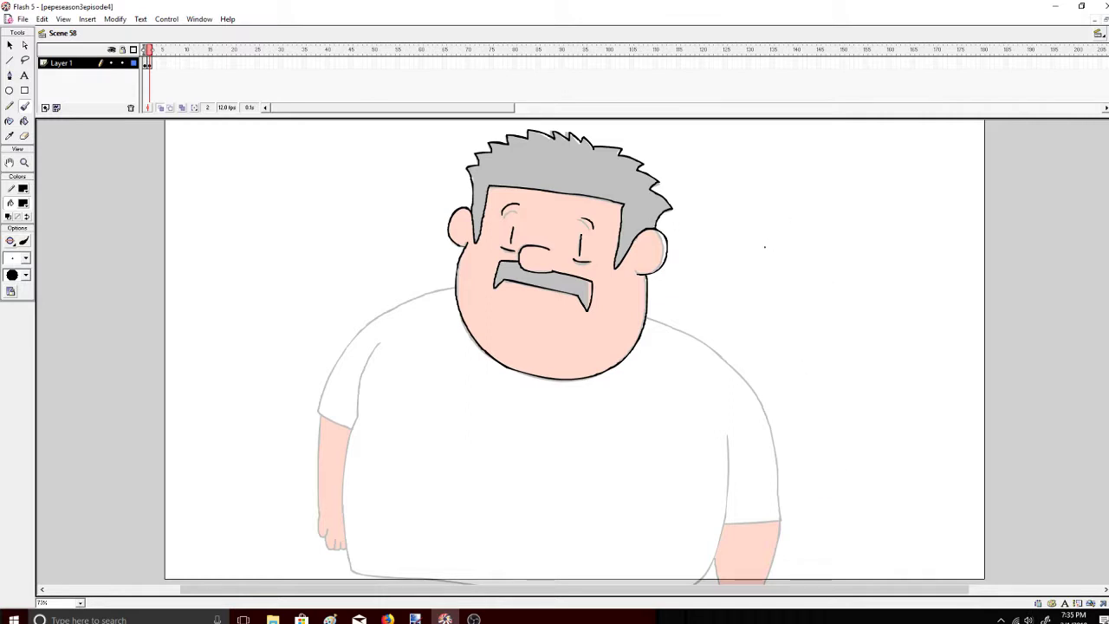
pyautogui.moveTo(764, 247); pyautogui.dragTo(762, 204)
pyautogui.moveTo(747, 206); pyautogui.dragTo(787, 204)
pyautogui.hotkey('ctrl', 'z')
pyautogui.hotkey('ctrl', 'z')
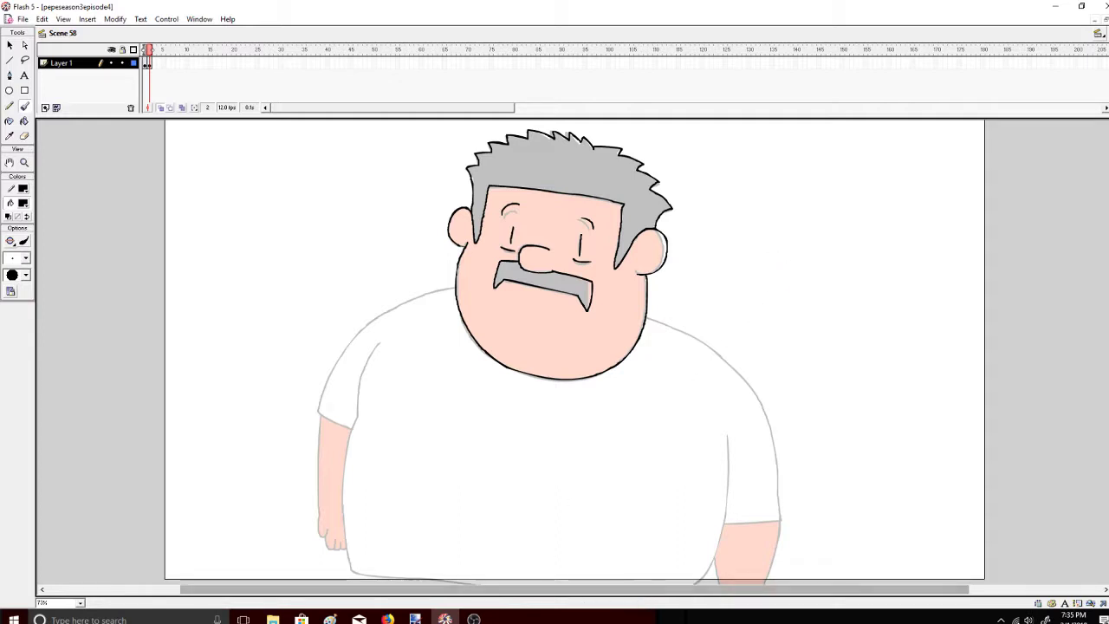
# Handwrite the message "He is, just like ya boi" on the blank stage area beside the character
pyautogui.moveTo(787, 274); pyautogui.dragTo(785, 192)
pyautogui.moveTo(807, 195); pyautogui.dragTo(807, 258)
pyautogui.moveTo(787, 227); pyautogui.dragTo(886, 243)
pyautogui.moveTo(884, 196); pyautogui.dragTo(888, 199)
pyautogui.moveTo(924, 206)
pyautogui.mouseDown()
pyautogui.moveTo(906, 242)
pyautogui.moveTo(932, 244)
pyautogui.moveTo(934, 256)
pyautogui.mouseUp()
pyautogui.moveTo(820, 311); pyautogui.dragTo(803, 327)
pyautogui.moveTo(841, 304)
pyautogui.mouseDown()
pyautogui.moveTo(849, 317)
pyautogui.moveTo(875, 300)
pyautogui.mouseUp()
pyautogui.moveTo(889, 293)
pyautogui.mouseDown()
pyautogui.moveTo(885, 319)
pyautogui.moveTo(903, 323)
pyautogui.mouseUp()
pyautogui.moveTo(900, 303); pyautogui.dragTo(920, 300)
pyautogui.moveTo(830, 360); pyautogui.dragTo(830, 386)
pyautogui.moveTo(852, 369); pyautogui.dragTo(855, 392)
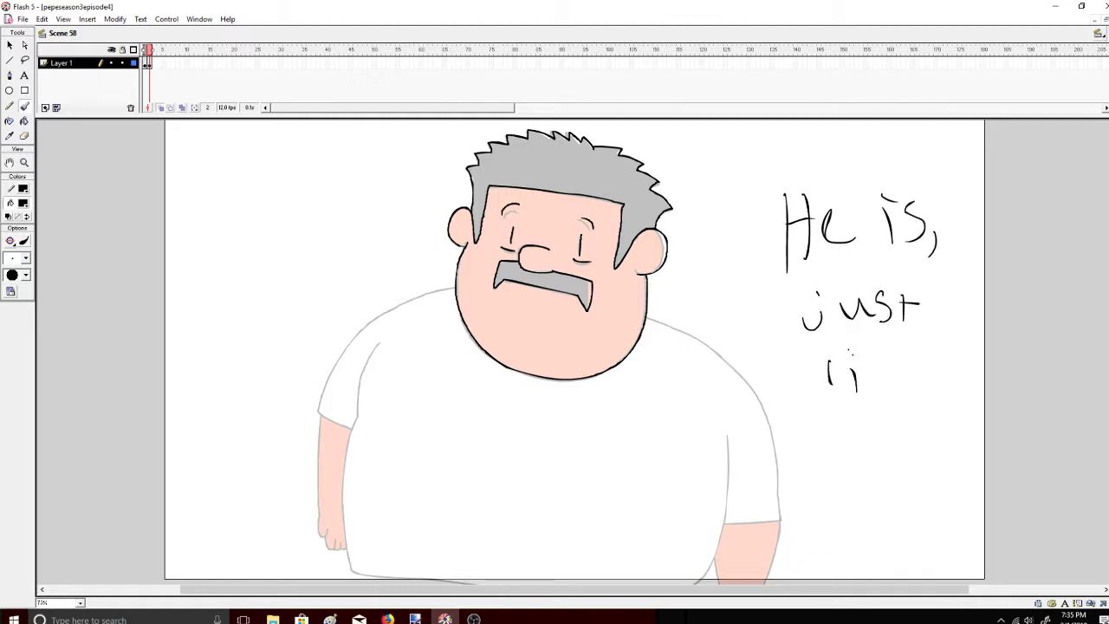
pyautogui.moveTo(874, 353); pyautogui.dragTo(875, 378)
pyautogui.moveTo(888, 356)
pyautogui.mouseDown()
pyautogui.moveTo(878, 367)
pyautogui.moveTo(901, 378)
pyautogui.mouseUp()
pyautogui.moveTo(906, 372); pyautogui.dragTo(928, 374)
pyautogui.moveTo(855, 409)
pyautogui.mouseDown()
pyautogui.moveTo(849, 451)
pyautogui.moveTo(853, 429)
pyautogui.mouseUp()
pyautogui.moveTo(877, 413)
pyautogui.mouseDown()
pyautogui.moveTo(867, 435)
pyautogui.moveTo(900, 438)
pyautogui.moveTo(856, 480)
pyautogui.mouseUp()
pyautogui.moveTo(856, 468)
pyautogui.mouseDown()
pyautogui.moveTo(868, 478)
pyautogui.moveTo(877, 460)
pyautogui.mouseUp()
pyautogui.moveTo(902, 461); pyautogui.dragTo(902, 477)
pyautogui.click(902, 454)
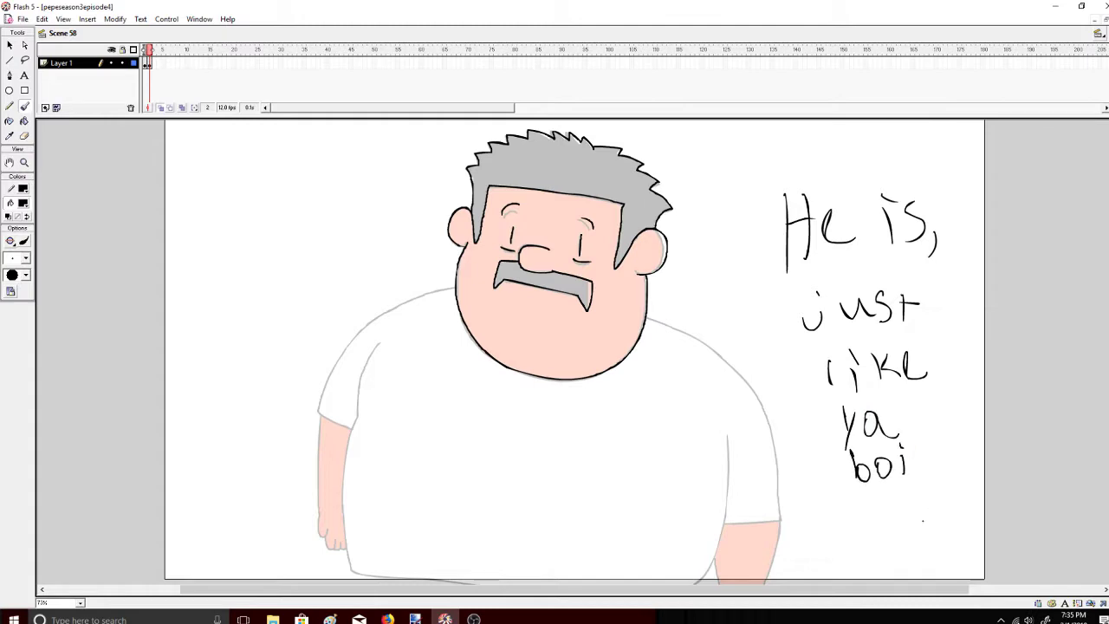
# Check the live chat on the YouTube dashboard and the Pandora station in the browser, and return to the Flash 5 drawing
pyautogui.click(388, 619)
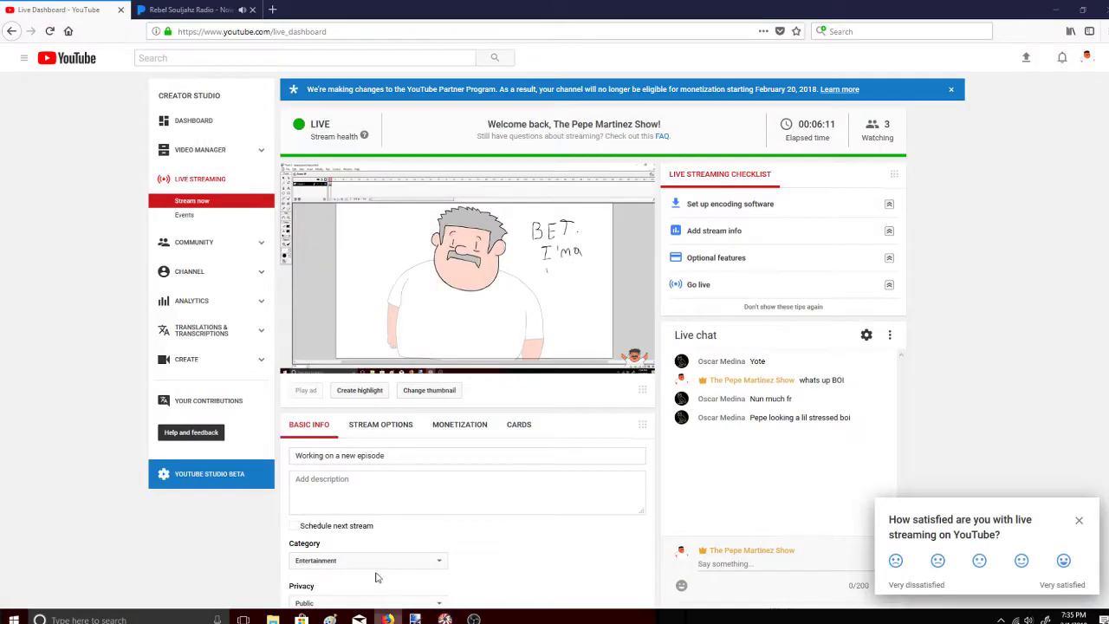
pyautogui.click(192, 9)
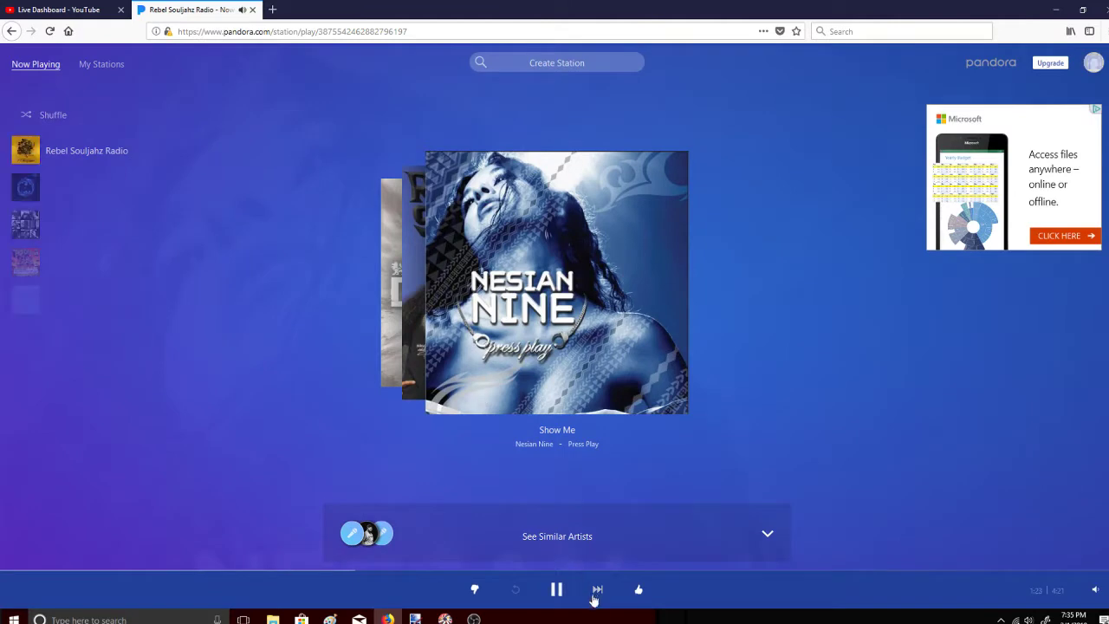
pyautogui.click(78, 9)
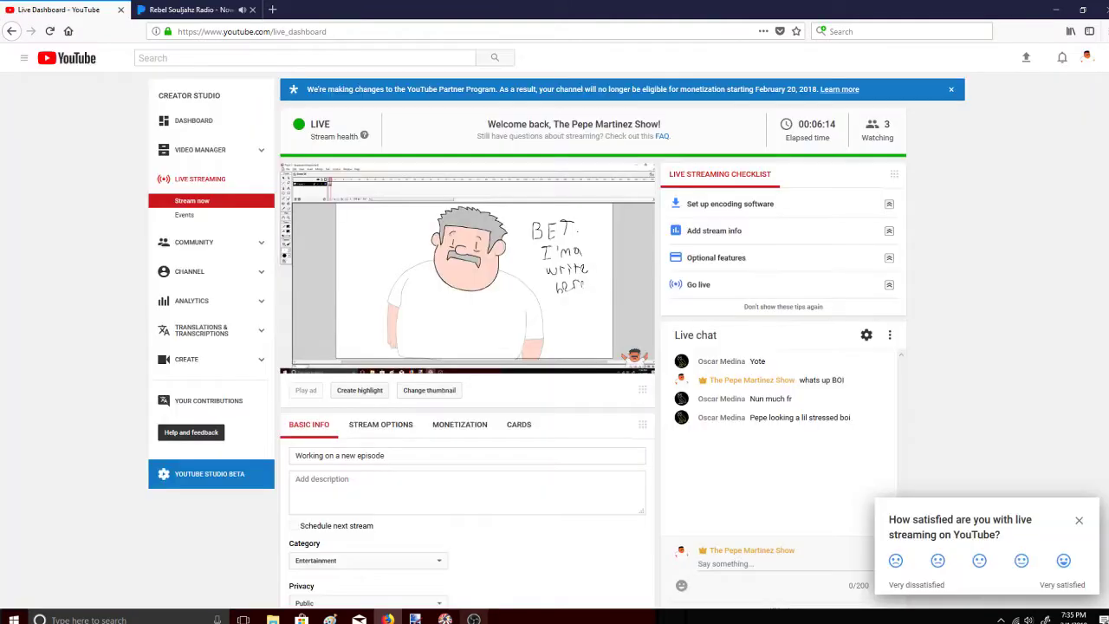
pyautogui.click(445, 619)
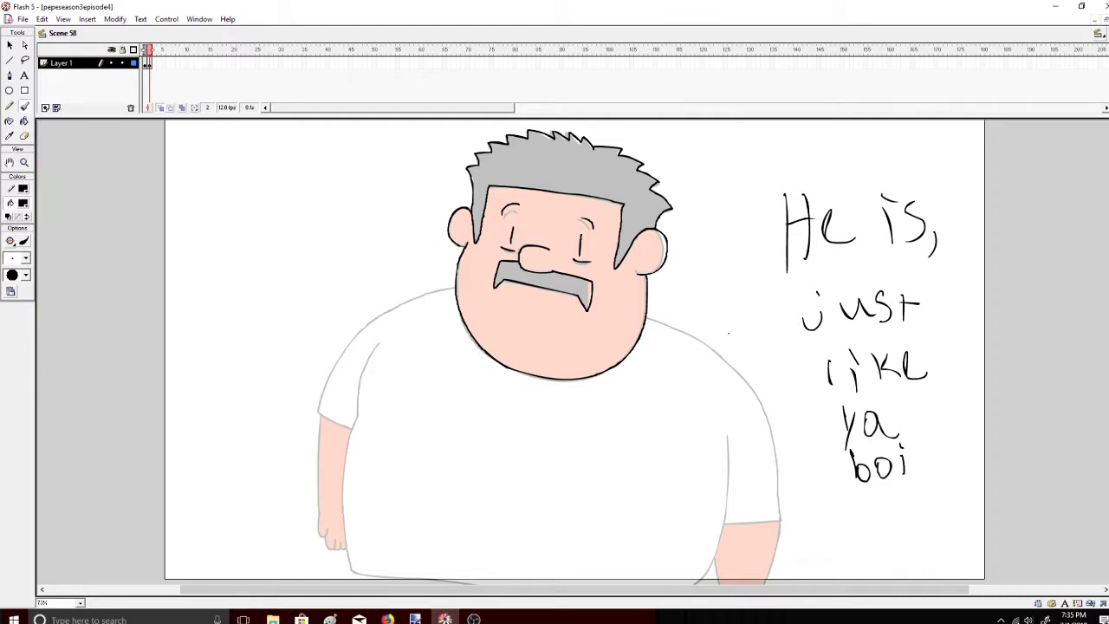
# Undo all brush strokes of the handwritten message "He is, just like ya boi"
pyautogui.hotkey('ctrl', 'z')
pyautogui.hotkey('ctrl', 'z')
pyautogui.hotkey('ctrl', 'z')
pyautogui.hotkey('ctrl', 'z')
pyautogui.hotkey('ctrl', 'z')
pyautogui.hotkey('ctrl', 'z')
pyautogui.hotkey('ctrl', 'z')
pyautogui.hotkey('ctrl', 'z')
pyautogui.hotkey('ctrl', 'z')
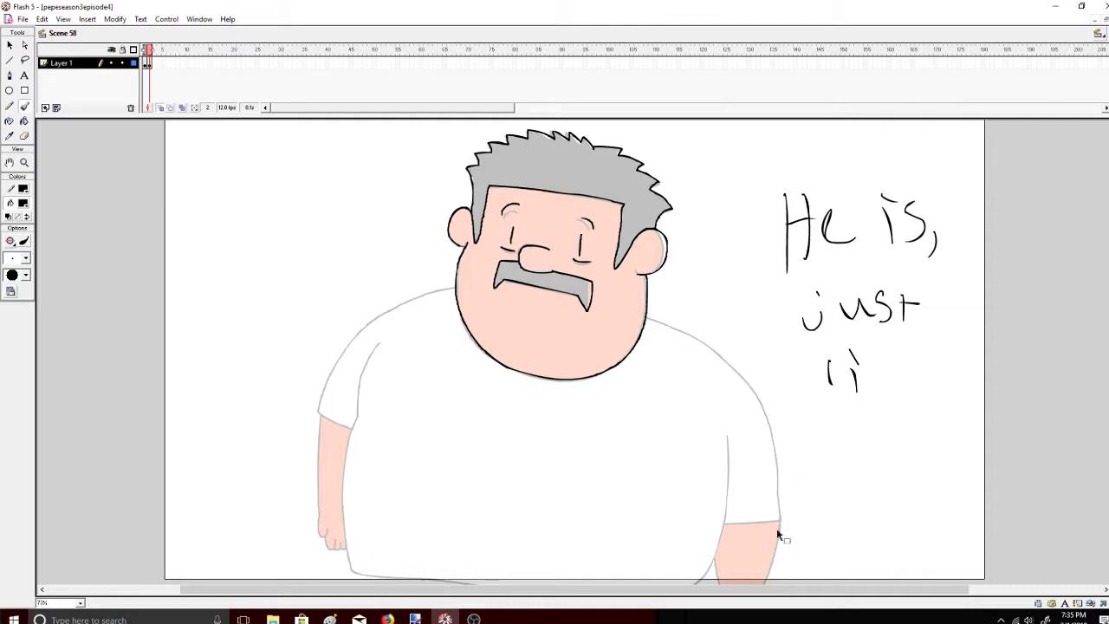
pyautogui.hotkey('ctrl', 'z')
pyautogui.hotkey('ctrl', 'z')
pyautogui.hotkey('ctrl', 'z')
pyautogui.hotkey('ctrl', 'z')
pyautogui.hotkey('ctrl', 'z')
pyautogui.hotkey('ctrl', 'z')
pyautogui.hotkey('ctrl', 'z')
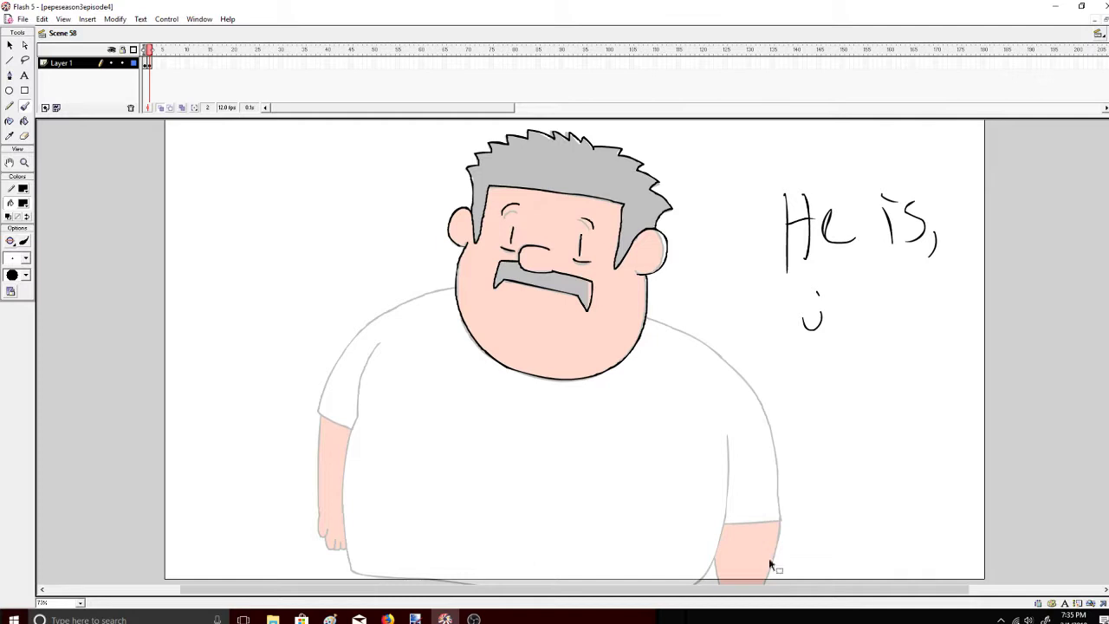
pyautogui.hotkey('ctrl', 'z')
pyautogui.hotkey('ctrl', 'z')
pyautogui.hotkey('ctrl', 'z')
pyautogui.hotkey('ctrl', 'z')
pyautogui.hotkey('ctrl', 'z')
pyautogui.hotkey('ctrl', 'z')
pyautogui.hotkey('ctrl', 'z')
pyautogui.hotkey('ctrl', 'z')
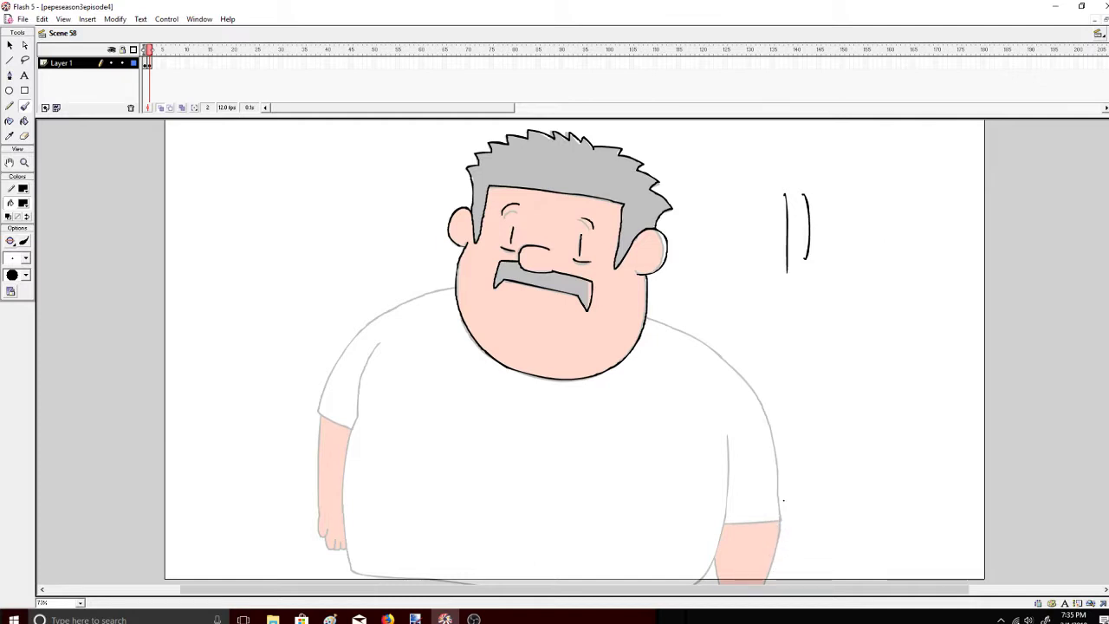
pyautogui.hotkey('ctrl', 'z')
pyautogui.hotkey('ctrl', 'z')
# Trace the torso of the shirt from one inner sleeve line down around the hem and up to the other sleeve
pyautogui.scroll(-2, 1074, 283)
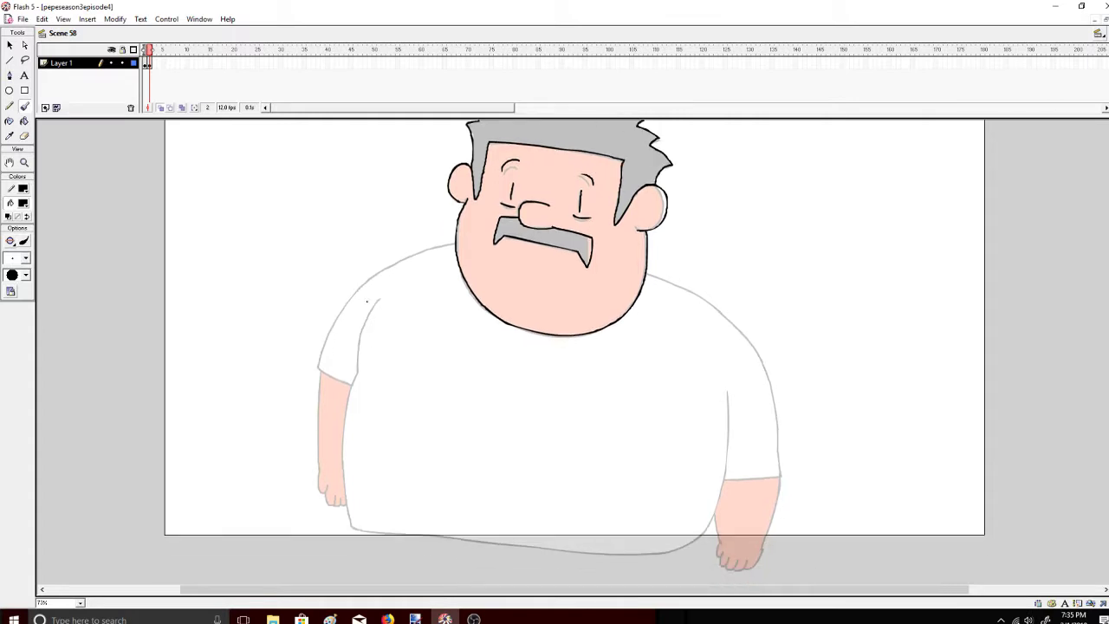
pyautogui.moveTo(382, 296)
pyautogui.mouseDown()
pyautogui.moveTo(347, 397)
pyautogui.moveTo(344, 525)
pyautogui.moveTo(453, 551)
pyautogui.moveTo(688, 550)
pyautogui.moveTo(724, 468)
pyautogui.moveTo(719, 377)
pyautogui.mouseUp()
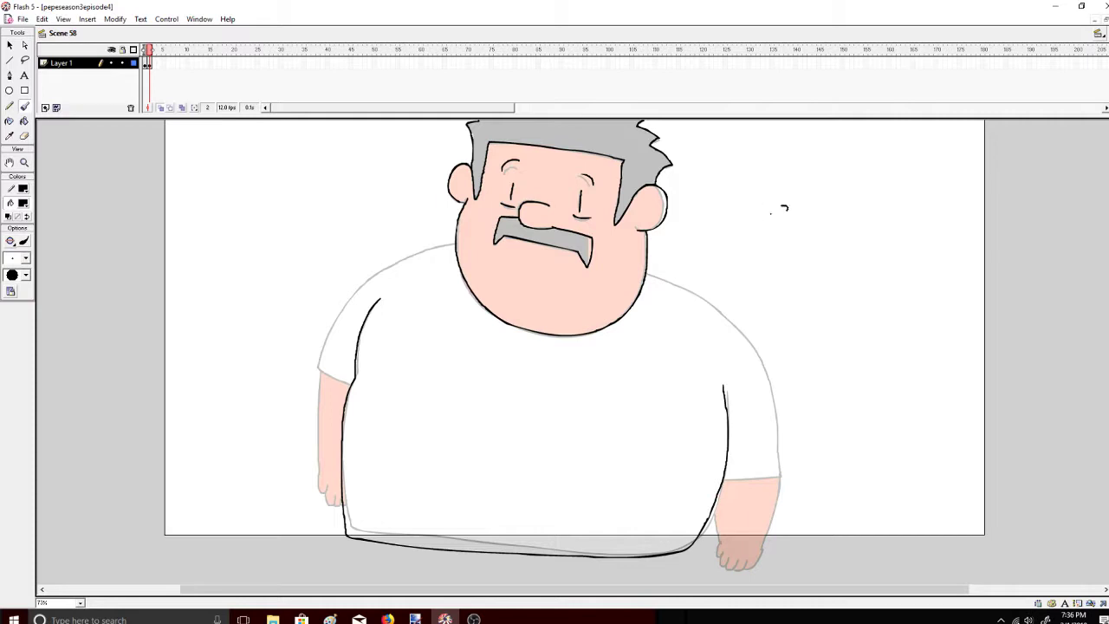
# Handwrite the message "So what's been going on" on the blank stage area beside the character
pyautogui.moveTo(770, 210)
pyautogui.mouseDown()
pyautogui.moveTo(767, 243)
pyautogui.moveTo(805, 218)
pyautogui.moveTo(881, 208)
pyautogui.moveTo(915, 230)
pyautogui.mouseUp()
pyautogui.moveTo(895, 192); pyautogui.dragTo(896, 231)
pyautogui.moveTo(927, 208)
pyautogui.mouseDown()
pyautogui.moveTo(917, 216)
pyautogui.moveTo(936, 222)
pyautogui.mouseUp()
pyautogui.moveTo(945, 195)
pyautogui.mouseDown()
pyautogui.moveTo(945, 224)
pyautogui.moveTo(952, 208)
pyautogui.mouseUp()
pyautogui.moveTo(960, 192); pyautogui.dragTo(958, 222)
pyautogui.moveTo(800, 275); pyautogui.dragTo(797, 291)
pyautogui.moveTo(821, 285)
pyautogui.mouseDown()
pyautogui.moveTo(826, 265)
pyautogui.moveTo(843, 288)
pyautogui.mouseUp()
pyautogui.moveTo(841, 279)
pyautogui.mouseDown()
pyautogui.moveTo(879, 286)
pyautogui.moveTo(818, 317)
pyautogui.moveTo(801, 344)
pyautogui.mouseUp()
pyautogui.moveTo(837, 314); pyautogui.dragTo(851, 333)
pyautogui.moveTo(850, 302); pyautogui.dragTo(878, 322)
pyautogui.moveTo(882, 318)
pyautogui.mouseDown()
pyautogui.moveTo(892, 312)
pyautogui.moveTo(882, 338)
pyautogui.mouseUp()
pyautogui.moveTo(832, 345)
pyautogui.mouseDown()
pyautogui.moveTo(828, 366)
pyautogui.moveTo(842, 359)
pyautogui.mouseUp()
pyautogui.moveTo(856, 350)
pyautogui.mouseDown()
pyautogui.moveTo(856, 365)
pyautogui.moveTo(867, 366)
pyautogui.mouseUp()
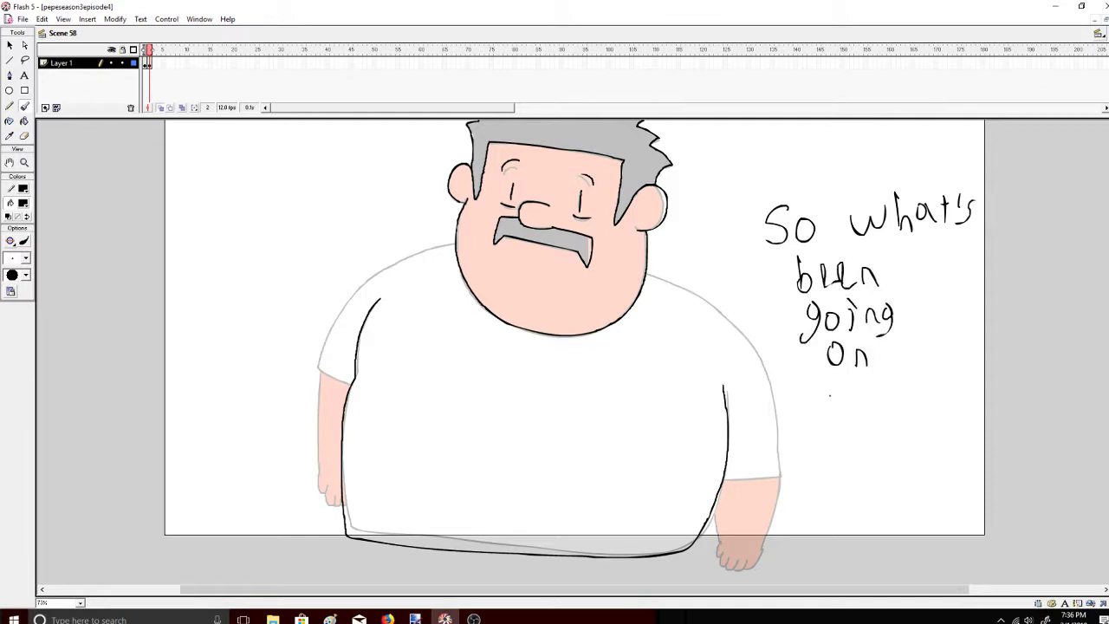
# Undo all brush strokes of the handwritten message "So what's been going on" beside the character
pyautogui.moveTo(821, 395)
pyautogui.mouseDown()
pyautogui.moveTo(834, 399)
pyautogui.moveTo(823, 411)
pyautogui.moveTo(884, 395)
pyautogui.moveTo(872, 390)
pyautogui.mouseUp()
pyautogui.hotkey('ctrl', 'z')
pyautogui.hotkey('ctrl', 'z')
pyautogui.hotkey('ctrl', 'z')
pyautogui.hotkey('ctrl', 'z')
pyautogui.hotkey('ctrl', 'z')
pyautogui.hotkey('ctrl', 'z')
pyautogui.hotkey('ctrl', 'z')
pyautogui.hotkey('ctrl', 'z')
pyautogui.hotkey('ctrl', 'z')
pyautogui.hotkey('ctrl', 'z')
pyautogui.hotkey('ctrl', 'z')
pyautogui.hotkey('ctrl', 'z')
pyautogui.hotkey('ctrl', 'z')
pyautogui.hotkey('ctrl', 'z')
pyautogui.hotkey('ctrl', 'z')
pyautogui.hotkey('ctrl', 'z')
pyautogui.hotkey('ctrl', 'z')
pyautogui.hotkey('ctrl', 'z')
pyautogui.hotkey('ctrl', 'z')
pyautogui.hotkey('ctrl', 'z')
pyautogui.hotkey('ctrl', 'z')
pyautogui.hotkey('ctrl', 'z')
pyautogui.hotkey('ctrl', 'z')
pyautogui.hotkey('ctrl', 'z')
pyautogui.hotkey('ctrl', 'z')
pyautogui.hotkey('ctrl', 'z')
pyautogui.hotkey('ctrl', 'z')
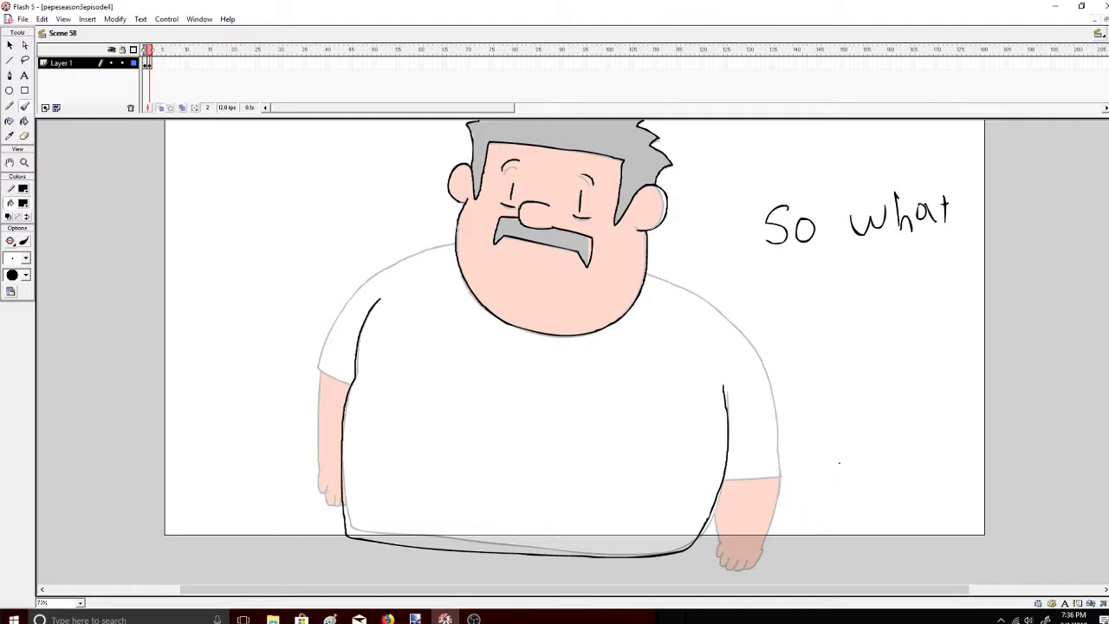
pyautogui.hotkey('ctrl', 'z')
pyautogui.hotkey('ctrl', 'z')
pyautogui.hotkey('ctrl', 'z')
pyautogui.hotkey('ctrl', 'z')
pyautogui.hotkey('ctrl', 'z')
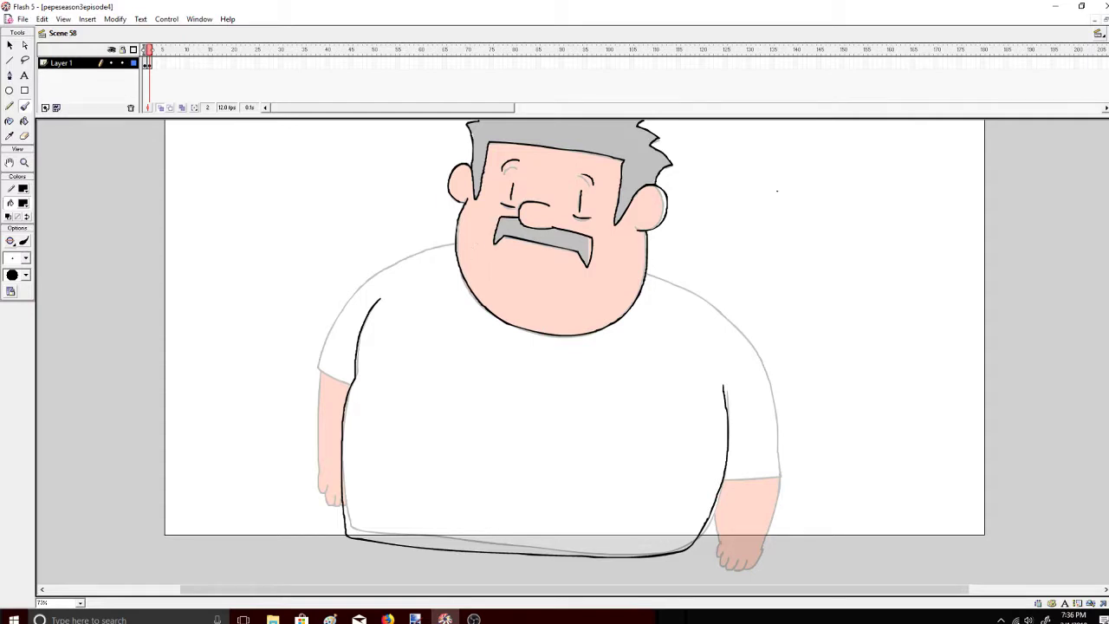
# Handwrite the message "Story time?" on the blank stage area beside the character
pyautogui.moveTo(806, 171); pyautogui.dragTo(778, 201)
pyautogui.moveTo(796, 173)
pyautogui.mouseDown()
pyautogui.moveTo(802, 202)
pyautogui.moveTo(824, 184)
pyautogui.mouseUp()
pyautogui.moveTo(839, 184); pyautogui.dragTo(871, 198)
pyautogui.moveTo(879, 174); pyautogui.dragTo(868, 205)
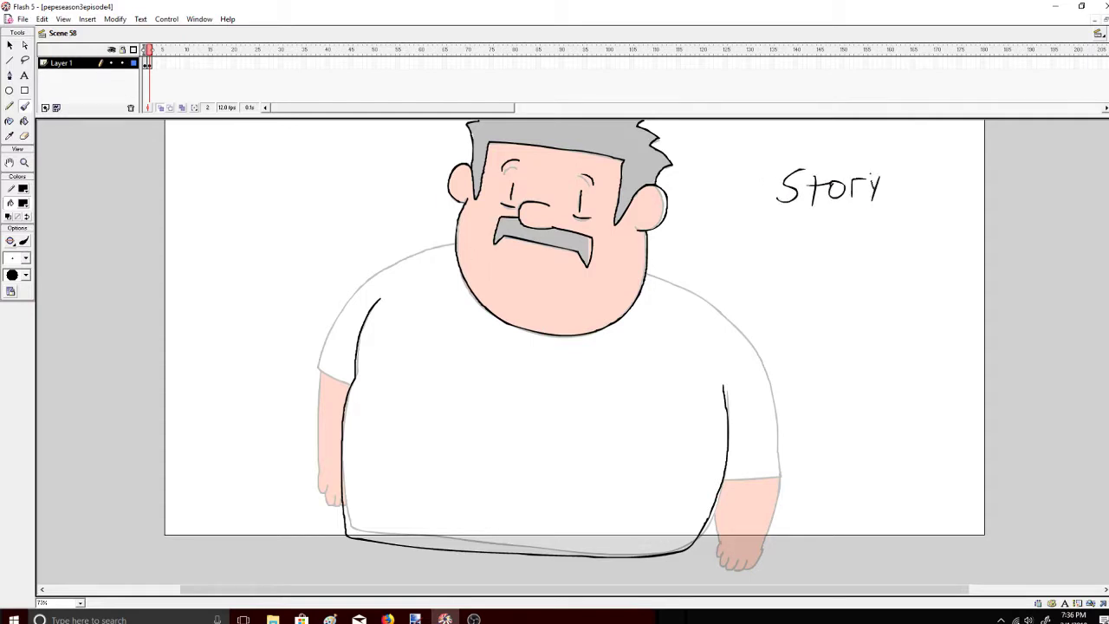
pyautogui.moveTo(810, 229)
pyautogui.mouseDown()
pyautogui.moveTo(811, 253)
pyautogui.moveTo(825, 234)
pyautogui.mouseUp()
pyautogui.click(829, 225)
pyautogui.moveTo(826, 232)
pyautogui.mouseDown()
pyautogui.moveTo(826, 253)
pyautogui.moveTo(893, 249)
pyautogui.mouseUp()
pyautogui.click(891, 257)
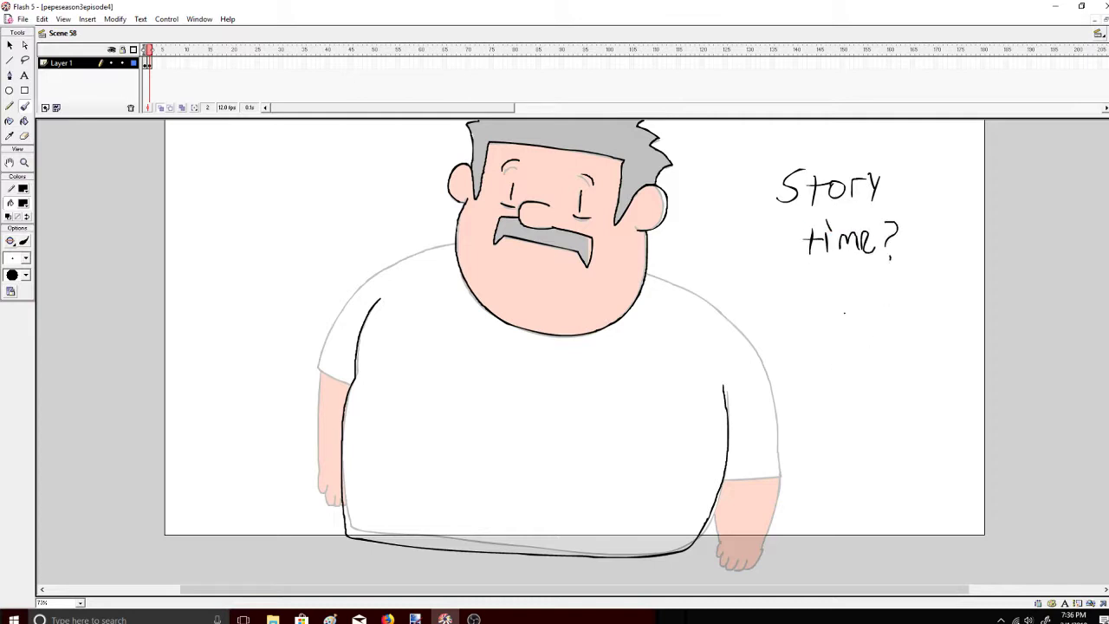
# Undo all brush strokes of the handwritten message "Story time?"
pyautogui.hotkey('ctrl', 'z')
pyautogui.hotkey('ctrl', 'z')
pyautogui.hotkey('ctrl', 'z')
pyautogui.hotkey('ctrl', 'z')
pyautogui.hotkey('ctrl', 'z')
pyautogui.hotkey('ctrl', 'z')
pyautogui.hotkey('ctrl', 'z')
pyautogui.hotkey('ctrl', 'z')
pyautogui.hotkey('ctrl', 'z')
pyautogui.hotkey('ctrl', 'z')
pyautogui.hotkey('ctrl', 'z')
pyautogui.hotkey('ctrl', 'z')
pyautogui.hotkey('ctrl', 'z')
pyautogui.hotkey('ctrl', 'z')
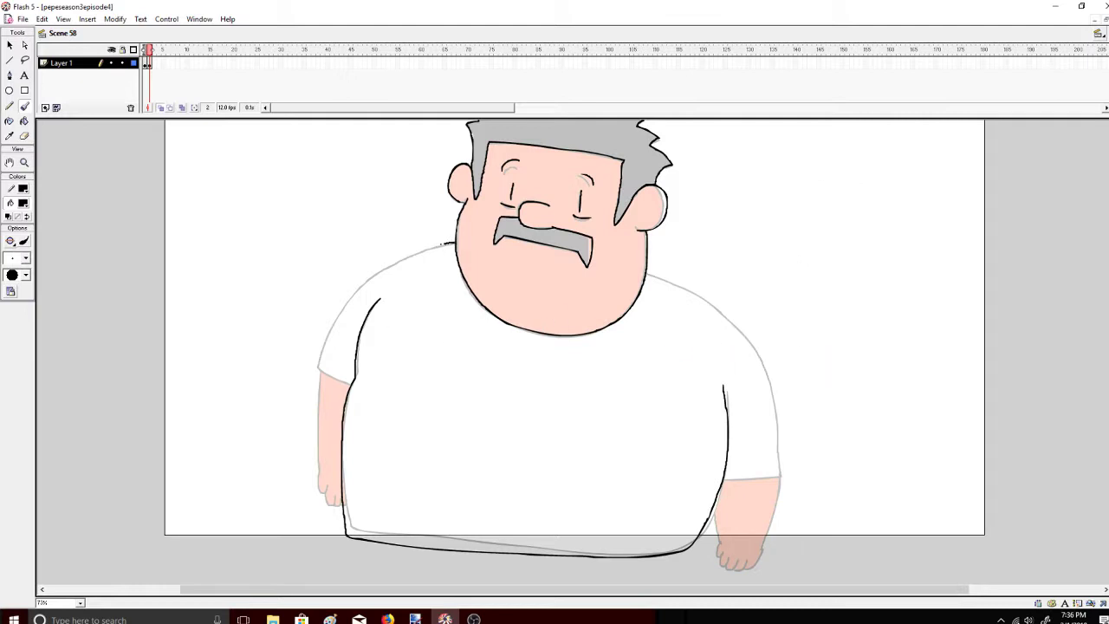
# Outline both shoulders from the neck down to the flared sleeve cuffs with the brush, closing each sleeve at the torso
pyautogui.moveTo(445, 243)
pyautogui.mouseDown()
pyautogui.moveTo(371, 276)
pyautogui.moveTo(347, 303)
pyautogui.mouseUp()
pyautogui.moveTo(310, 356); pyautogui.dragTo(354, 383)
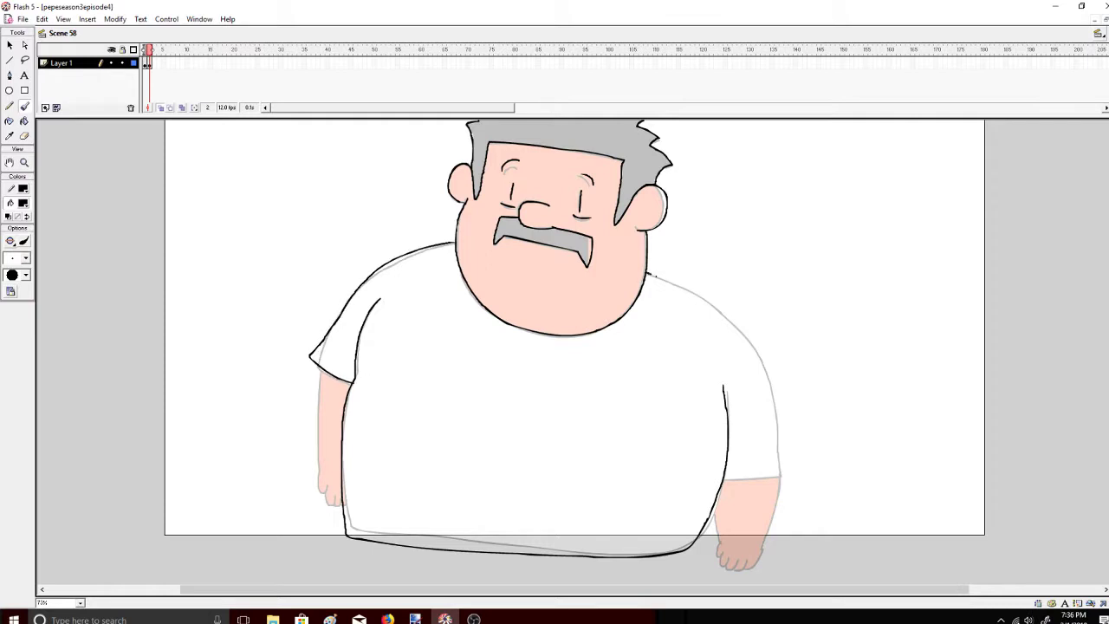
pyautogui.moveTo(653, 276)
pyautogui.mouseDown()
pyautogui.moveTo(733, 325)
pyautogui.moveTo(772, 385)
pyautogui.moveTo(792, 456)
pyautogui.moveTo(726, 481)
pyautogui.mouseUp()
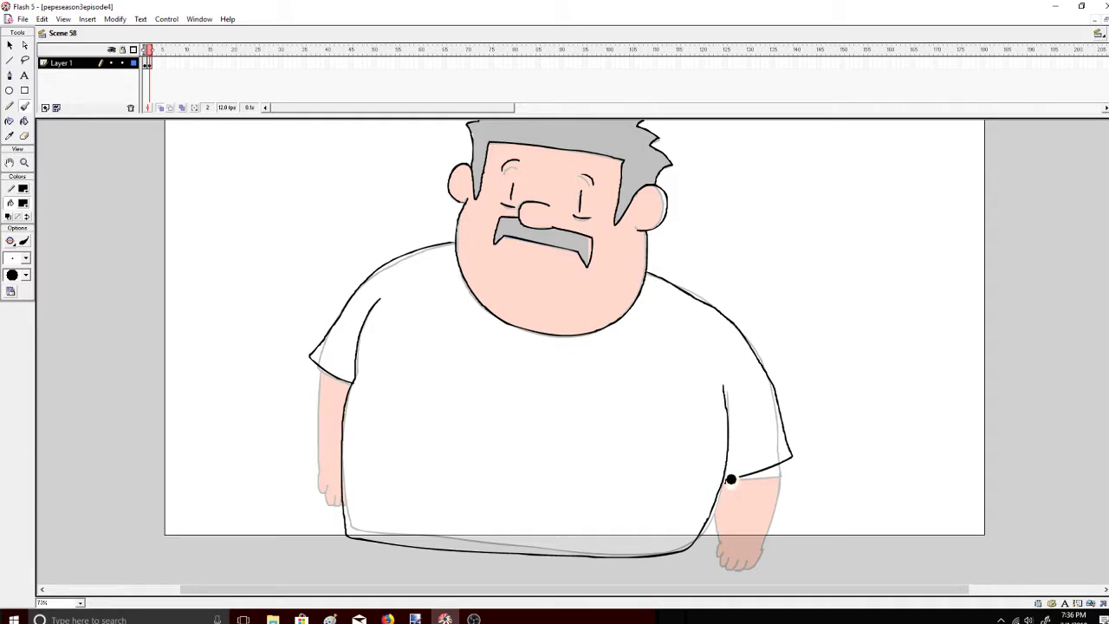
pyautogui.press('k')
pyautogui.hotkey('ctrl', 'z')
# Draw the arm below the sleeve on the character's narrower side, swung outward from the body, with a hand and fingers
pyautogui.moveTo(314, 365); pyautogui.dragTo(275, 451)
pyautogui.moveTo(343, 466); pyautogui.dragTo(311, 489)
pyautogui.moveTo(271, 464)
pyautogui.mouseDown()
pyautogui.moveTo(257, 480)
pyautogui.moveTo(279, 478)
pyautogui.moveTo(289, 491)
pyautogui.mouseUp()
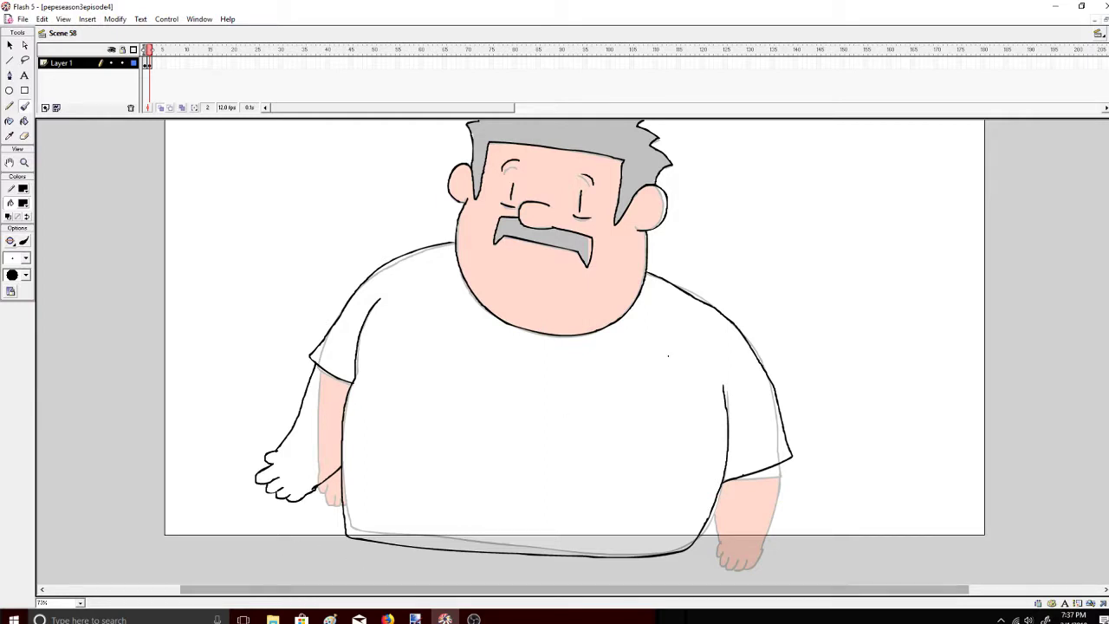
# Handwrite the message "Ayyy chill!" on the blank stage area beside the character
pyautogui.moveTo(769, 219); pyautogui.dragTo(805, 209)
pyautogui.moveTo(784, 196); pyautogui.dragTo(834, 211)
pyautogui.moveTo(870, 175); pyautogui.dragTo(877, 206)
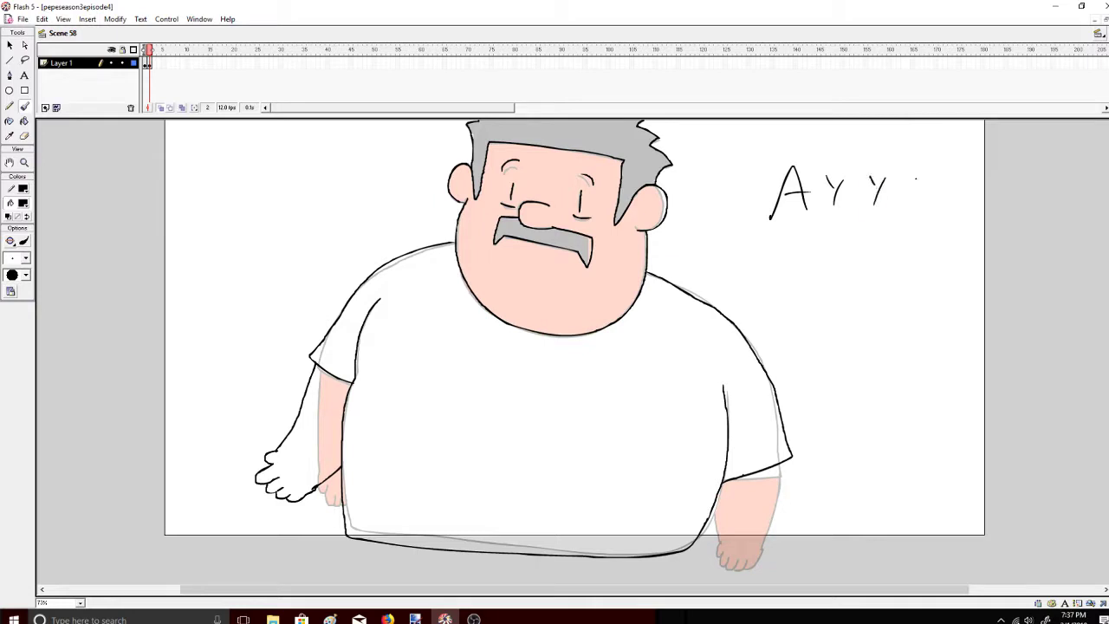
pyautogui.moveTo(903, 170); pyautogui.dragTo(908, 203)
pyautogui.moveTo(806, 248); pyautogui.dragTo(828, 257)
pyautogui.moveTo(841, 276)
pyautogui.mouseDown()
pyautogui.moveTo(851, 263)
pyautogui.moveTo(851, 274)
pyautogui.mouseUp()
pyautogui.moveTo(835, 243); pyautogui.dragTo(840, 271)
pyautogui.moveTo(861, 246)
pyautogui.mouseDown()
pyautogui.moveTo(863, 264)
pyautogui.moveTo(860, 240)
pyautogui.mouseUp()
pyautogui.moveTo(873, 235)
pyautogui.mouseDown()
pyautogui.moveTo(876, 261)
pyautogui.moveTo(886, 258)
pyautogui.mouseUp()
pyautogui.moveTo(902, 227); pyautogui.dragTo(904, 240)
pyautogui.click(906, 258)
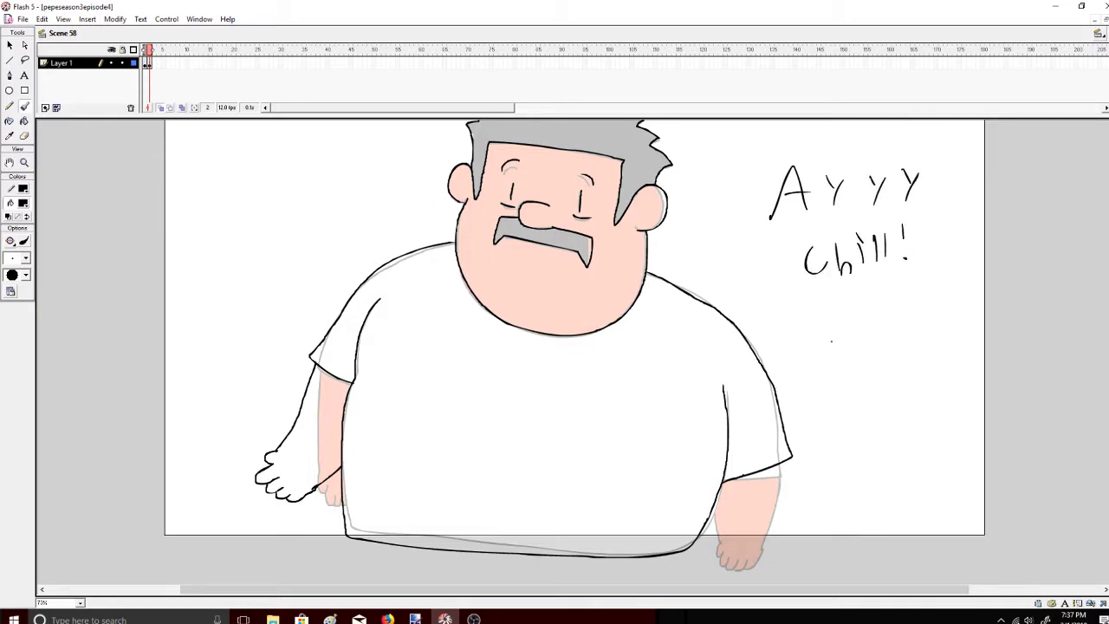
# Handwrite "LOL", the mentioned person's name and "with that pajamas" beneath the "Ayyy chill!" message
pyautogui.moveTo(815, 298)
pyautogui.mouseDown()
pyautogui.moveTo(837, 324)
pyautogui.moveTo(850, 307)
pyautogui.mouseUp()
pyautogui.moveTo(867, 301); pyautogui.dragTo(887, 324)
pyautogui.moveTo(819, 343); pyautogui.dragTo(822, 369)
pyautogui.moveTo(820, 345)
pyautogui.mouseDown()
pyautogui.moveTo(841, 368)
pyautogui.moveTo(861, 351)
pyautogui.moveTo(884, 364)
pyautogui.mouseUp()
pyautogui.moveTo(912, 330)
pyautogui.mouseDown()
pyautogui.moveTo(908, 364)
pyautogui.moveTo(906, 345)
pyautogui.mouseUp()
pyautogui.moveTo(832, 399)
pyautogui.mouseDown()
pyautogui.moveTo(839, 414)
pyautogui.moveTo(856, 390)
pyautogui.mouseUp()
pyautogui.moveTo(863, 388)
pyautogui.mouseDown()
pyautogui.moveTo(863, 408)
pyautogui.moveTo(875, 405)
pyautogui.mouseUp()
pyautogui.click(863, 378)
pyautogui.moveTo(868, 390)
pyautogui.mouseDown()
pyautogui.moveTo(889, 388)
pyautogui.moveTo(903, 404)
pyautogui.moveTo(858, 448)
pyautogui.moveTo(872, 428)
pyautogui.mouseUp()
pyautogui.moveTo(877, 433); pyautogui.dragTo(891, 442)
pyautogui.moveTo(875, 404); pyautogui.dragTo(875, 440)
pyautogui.moveTo(905, 416)
pyautogui.mouseDown()
pyautogui.moveTo(896, 430)
pyautogui.moveTo(908, 441)
pyautogui.mouseUp()
pyautogui.moveTo(922, 405); pyautogui.dragTo(920, 440)
pyautogui.moveTo(912, 417); pyautogui.dragTo(932, 414)
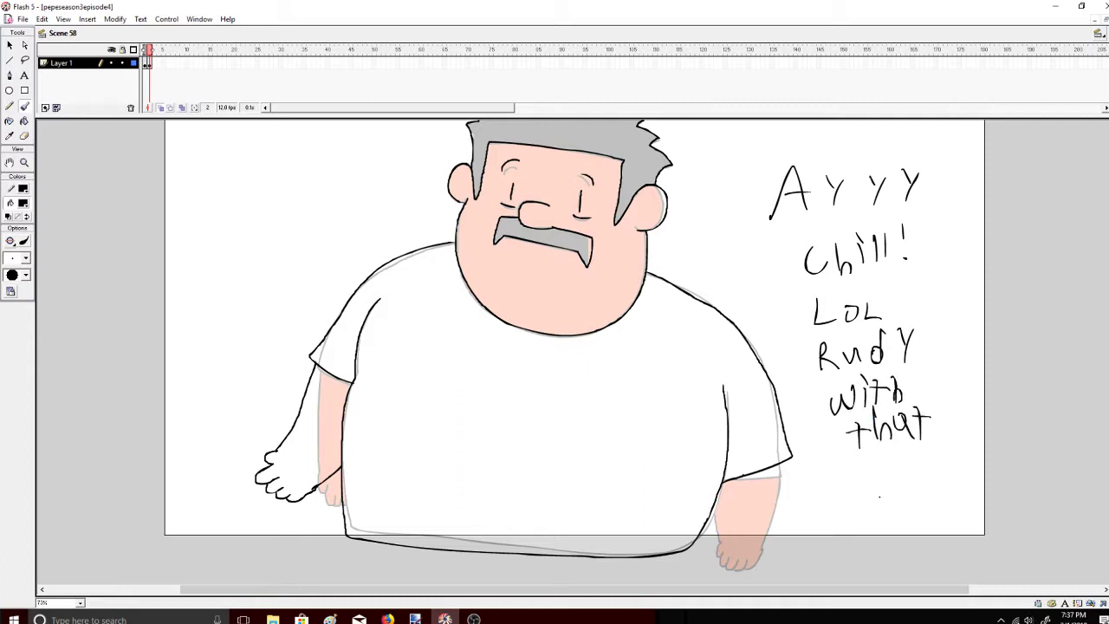
pyautogui.moveTo(840, 457); pyautogui.dragTo(841, 489)
pyautogui.moveTo(841, 458)
pyautogui.mouseDown()
pyautogui.moveTo(846, 473)
pyautogui.moveTo(880, 488)
pyautogui.moveTo(971, 474)
pyautogui.moveTo(975, 484)
pyautogui.mouseUp()
pyautogui.click(889, 461)
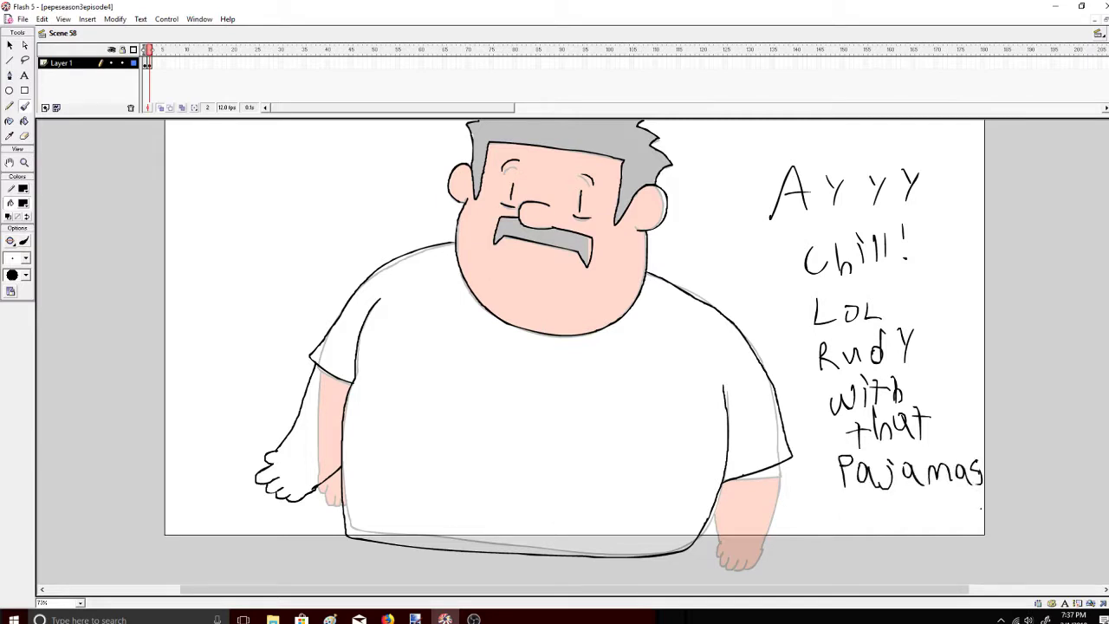
# Undo all brush strokes of the handwritten message from "pajamas" back to "Ayyy"
pyautogui.hotkey('ctrl', 'z')
pyautogui.hotkey('ctrl', 'z')
pyautogui.hotkey('ctrl', 'z')
pyautogui.hotkey('ctrl', 'z')
pyautogui.hotkey('ctrl', 'z')
pyautogui.hotkey('ctrl', 'z')
pyautogui.hotkey('ctrl', 'z')
pyautogui.hotkey('ctrl', 'z')
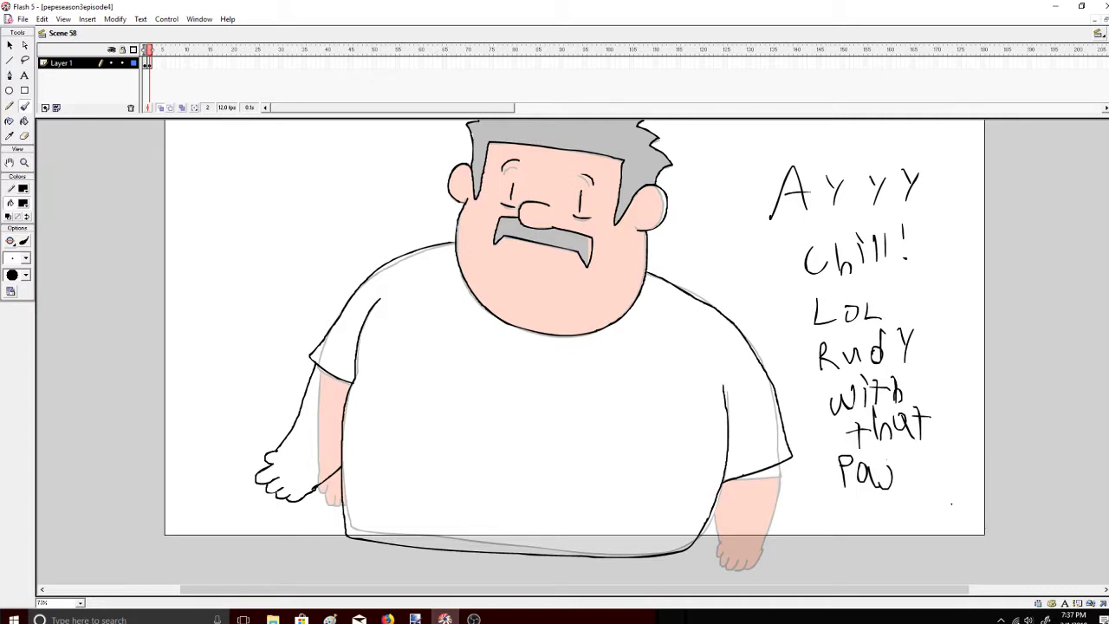
pyautogui.hotkey('ctrl', 'z')
pyautogui.hotkey('ctrl', 'z')
pyautogui.hotkey('ctrl', 'z')
pyautogui.hotkey('ctrl', 'z')
pyautogui.hotkey('ctrl', 'z')
pyautogui.hotkey('ctrl', 'z')
pyautogui.hotkey('ctrl', 'z')
pyautogui.hotkey('ctrl', 'z')
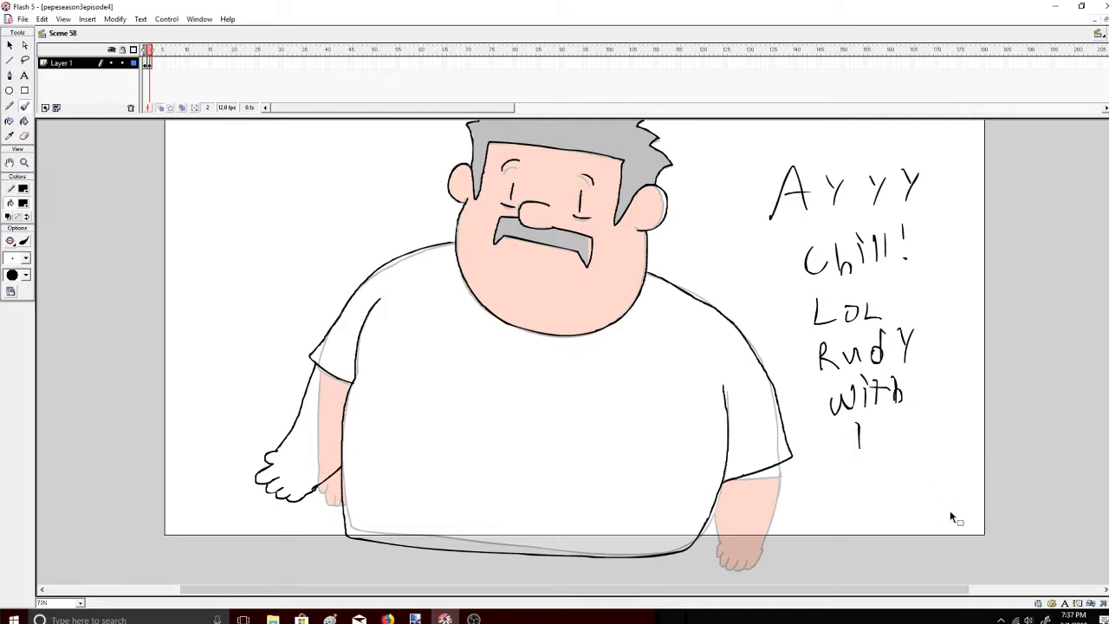
pyautogui.hotkey('ctrl', 'z')
pyautogui.hotkey('ctrl', 'z')
pyautogui.hotkey('ctrl', 'z')
pyautogui.hotkey('ctrl', 'z')
pyautogui.hotkey('ctrl', 'z')
pyautogui.hotkey('ctrl', 'z')
pyautogui.hotkey('ctrl', 'z')
pyautogui.hotkey('ctrl', 'z')
pyautogui.hotkey('ctrl', 'z')
pyautogui.hotkey('ctrl', 'z')
pyautogui.hotkey('ctrl', 'z')
pyautogui.hotkey('ctrl', 'z')
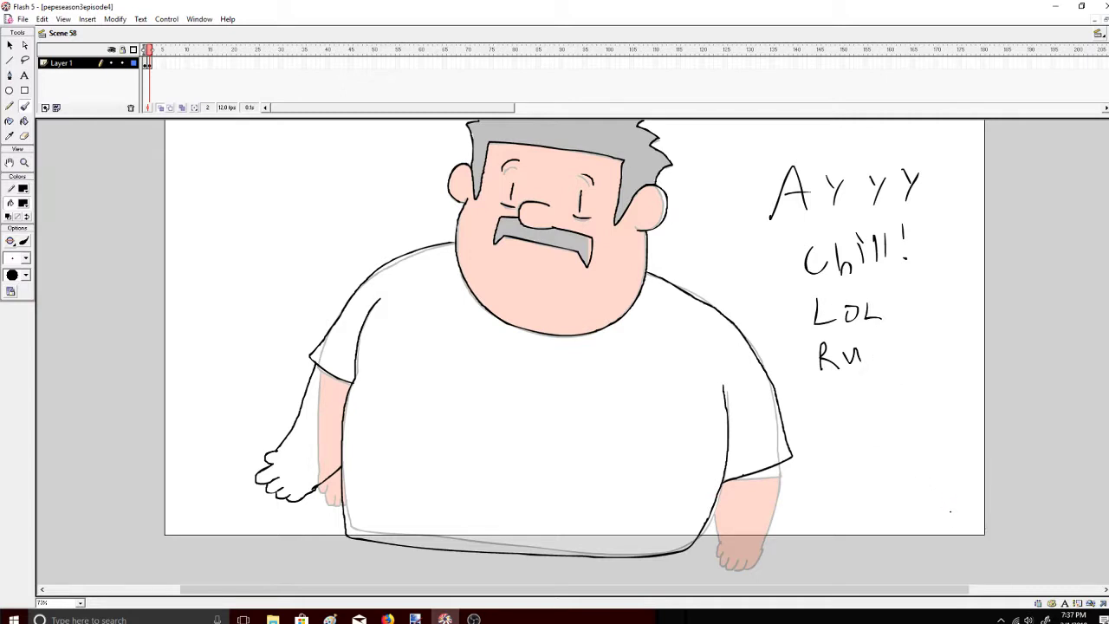
pyautogui.hotkey('ctrl', 'z')
pyautogui.hotkey('ctrl', 'z')
pyautogui.hotkey('ctrl', 'z')
pyautogui.hotkey('ctrl', 'z')
pyautogui.hotkey('ctrl', 'z')
pyautogui.hotkey('ctrl', 'z')
pyautogui.hotkey('ctrl', 'z')
pyautogui.hotkey('ctrl', 'z')
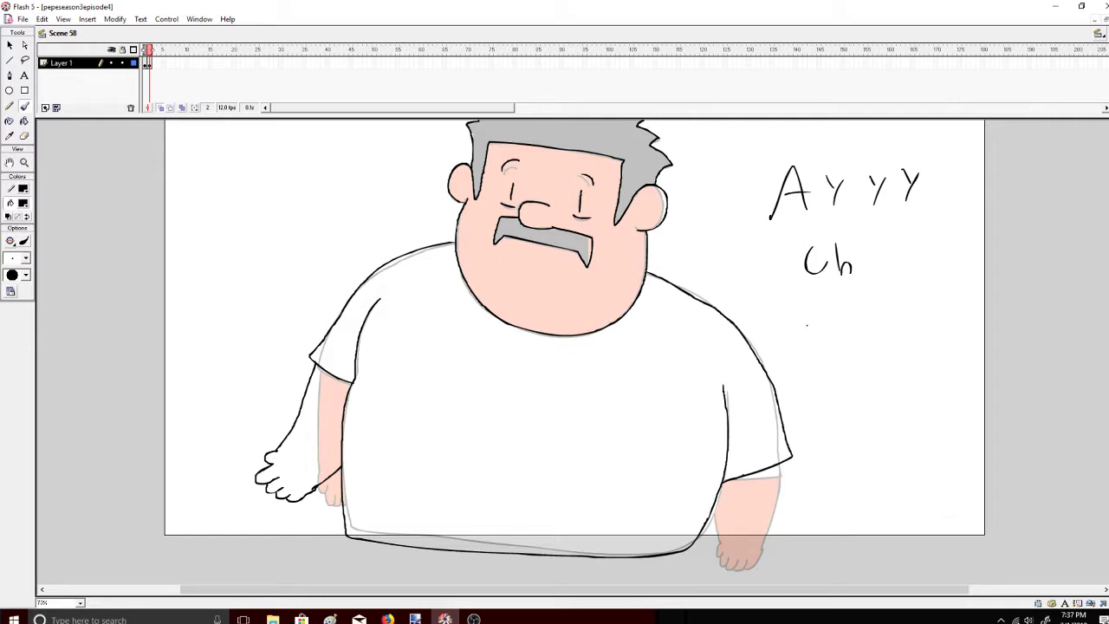
pyautogui.hotkey('ctrl', 'z')
pyautogui.hotkey('ctrl', 'z')
pyautogui.hotkey('ctrl', 'z')
pyautogui.hotkey('ctrl', 'z')
pyautogui.hotkey('ctrl', 'z')
pyautogui.hotkey('ctrl', 'z')
pyautogui.hotkey('ctrl', 'z')
pyautogui.hotkey('ctrl', 'z')
pyautogui.hotkey('ctrl', 'z')
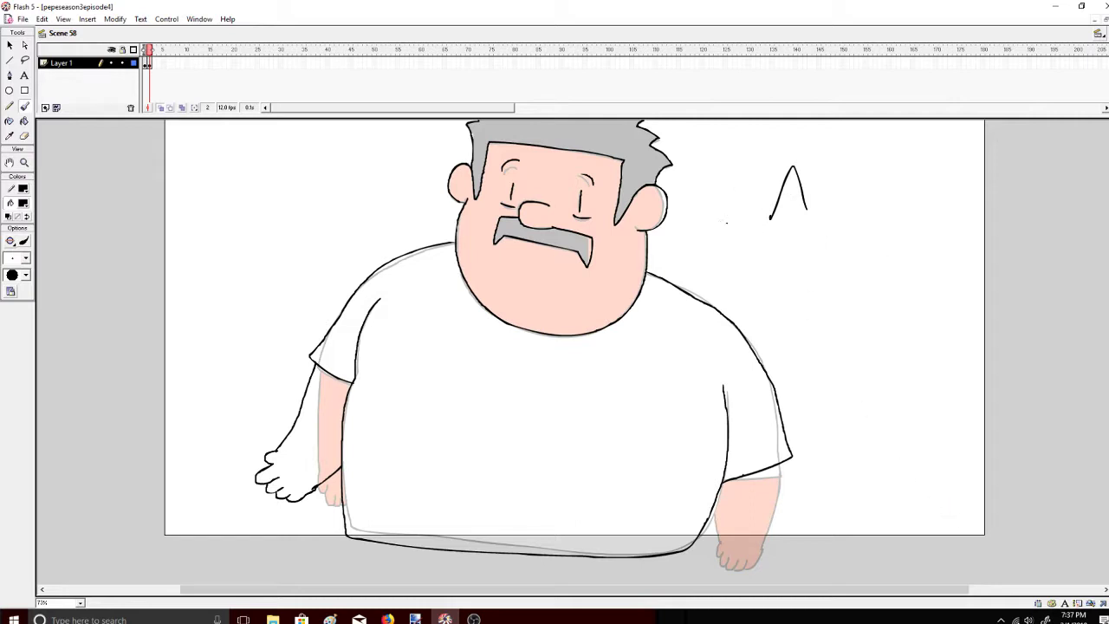
# Handwrite the message "I just been sitting at home" on the blank stage area beside the character
pyautogui.moveTo(777, 174); pyautogui.dragTo(823, 171)
pyautogui.moveTo(791, 176)
pyautogui.mouseDown()
pyautogui.moveTo(788, 216)
pyautogui.moveTo(815, 215)
pyautogui.mouseUp()
pyautogui.moveTo(848, 178)
pyautogui.mouseDown()
pyautogui.moveTo(835, 208)
pyautogui.moveTo(895, 203)
pyautogui.mouseUp()
pyautogui.moveTo(912, 181); pyautogui.dragTo(899, 206)
pyautogui.moveTo(920, 173)
pyautogui.mouseDown()
pyautogui.moveTo(922, 206)
pyautogui.moveTo(929, 179)
pyautogui.mouseUp()
pyautogui.moveTo(795, 244); pyautogui.dragTo(794, 262)
pyautogui.moveTo(818, 246)
pyautogui.mouseDown()
pyautogui.moveTo(817, 267)
pyautogui.moveTo(834, 260)
pyautogui.mouseUp()
pyautogui.moveTo(835, 259); pyautogui.dragTo(881, 268)
pyautogui.moveTo(820, 289); pyautogui.dragTo(806, 313)
pyautogui.moveTo(829, 295)
pyautogui.mouseDown()
pyautogui.moveTo(830, 317)
pyautogui.moveTo(888, 295)
pyautogui.mouseUp()
pyautogui.moveTo(864, 284)
pyautogui.mouseDown()
pyautogui.moveTo(867, 312)
pyautogui.moveTo(891, 309)
pyautogui.mouseUp()
pyautogui.moveTo(901, 308); pyautogui.dragTo(913, 309)
pyautogui.moveTo(918, 286); pyautogui.dragTo(924, 319)
pyautogui.moveTo(848, 334)
pyautogui.mouseDown()
pyautogui.moveTo(846, 350)
pyautogui.moveTo(861, 355)
pyautogui.mouseUp()
pyautogui.moveTo(868, 324)
pyautogui.mouseDown()
pyautogui.moveTo(870, 355)
pyautogui.moveTo(889, 336)
pyautogui.mouseUp()
pyautogui.moveTo(906, 355); pyautogui.dragTo(930, 340)
pyautogui.moveTo(938, 343)
pyautogui.mouseDown()
pyautogui.moveTo(938, 359)
pyautogui.moveTo(975, 352)
pyautogui.mouseUp()
pyautogui.moveTo(901, 320); pyautogui.dragTo(903, 351)
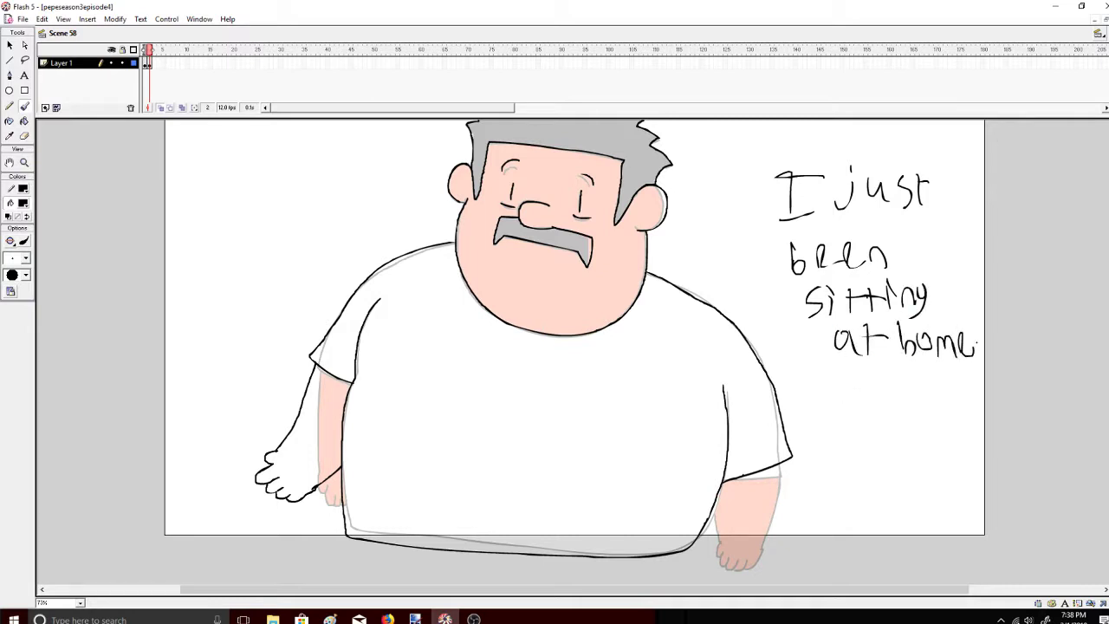
# Continue the handwritten message with a comma and "tryna spit some game" beneath "at home"
pyautogui.moveTo(977, 351); pyautogui.dragTo(978, 369)
pyautogui.moveTo(859, 376); pyautogui.dragTo(876, 388)
pyautogui.moveTo(867, 374)
pyautogui.mouseDown()
pyautogui.moveTo(868, 399)
pyautogui.moveTo(900, 378)
pyautogui.mouseUp()
pyautogui.moveTo(903, 378); pyautogui.dragTo(905, 398)
pyautogui.moveTo(924, 392); pyautogui.dragTo(959, 397)
pyautogui.moveTo(873, 420)
pyautogui.mouseDown()
pyautogui.moveTo(861, 442)
pyautogui.moveTo(884, 444)
pyautogui.moveTo(887, 429)
pyautogui.mouseUp()
pyautogui.moveTo(903, 423)
pyautogui.mouseDown()
pyautogui.moveTo(903, 440)
pyautogui.moveTo(923, 416)
pyautogui.mouseUp()
pyautogui.moveTo(912, 409)
pyautogui.mouseDown()
pyautogui.moveTo(910, 439)
pyautogui.moveTo(870, 473)
pyautogui.moveTo(940, 463)
pyautogui.moveTo(886, 502)
pyautogui.moveTo(958, 490)
pyautogui.mouseUp()
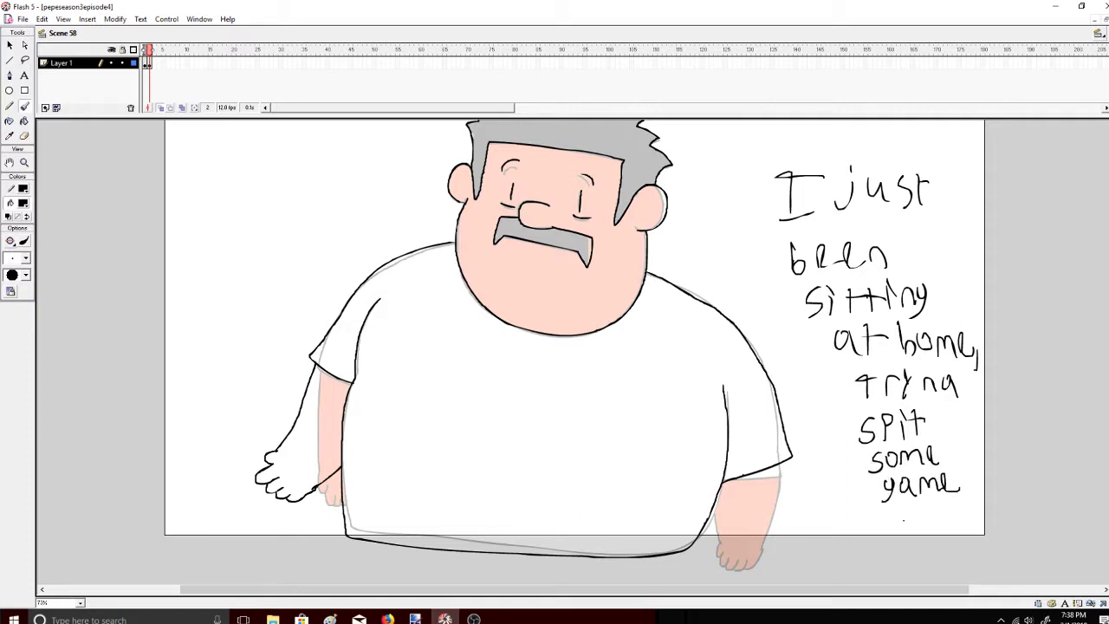
pyautogui.moveTo(891, 515); pyautogui.dragTo(892, 528)
pyautogui.moveTo(884, 515); pyautogui.dragTo(903, 512)
pyautogui.moveTo(915, 511); pyautogui.dragTo(939, 512)
# Undo all brush strokes of the handwritten message back through "I just been sitting at home"
pyautogui.hotkey('ctrl', 'z')
pyautogui.hotkey('ctrl', 'z')
pyautogui.hotkey('ctrl', 'z')
pyautogui.hotkey('ctrl', 'z')
pyautogui.hotkey('ctrl', 'z')
pyautogui.hotkey('ctrl', 'z')
pyautogui.hotkey('ctrl', 'z')
pyautogui.hotkey('ctrl', 'z')
pyautogui.hotkey('ctrl', 'z')
pyautogui.hotkey('ctrl', 'z')
pyautogui.hotkey('ctrl', 'z')
pyautogui.hotkey('ctrl', 'z')
pyautogui.hotkey('ctrl', 'z')
pyautogui.hotkey('ctrl', 'z')
pyautogui.hotkey('ctrl', 'z')
pyautogui.hotkey('ctrl', 'z')
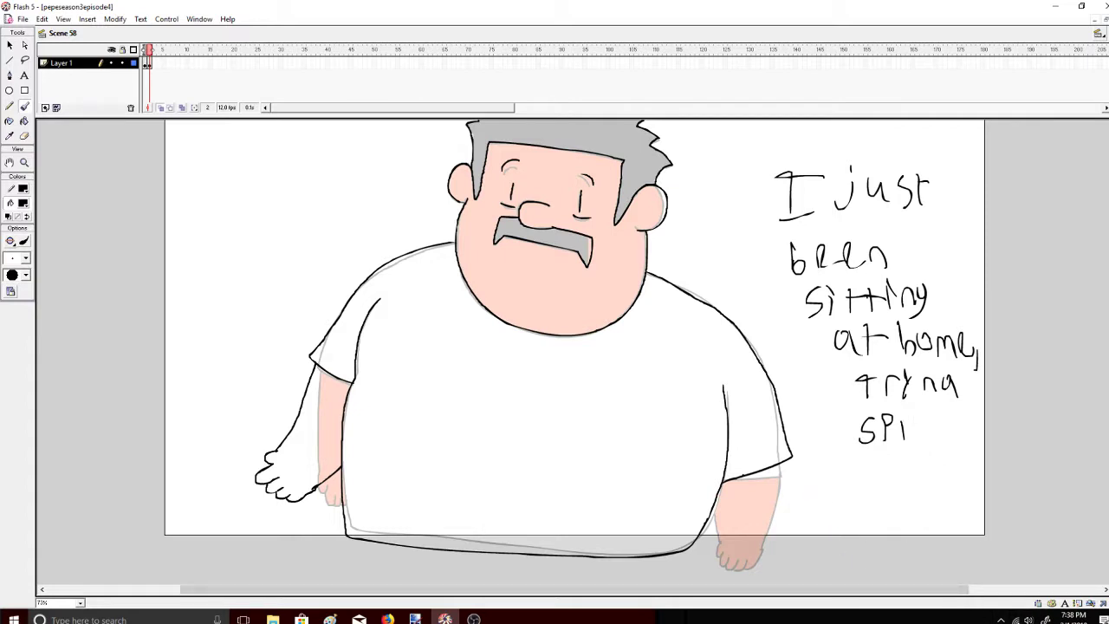
pyautogui.hotkey('ctrl', 'z')
pyautogui.hotkey('ctrl', 'z')
pyautogui.hotkey('ctrl', 'z')
pyautogui.hotkey('ctrl', 'z')
pyautogui.hotkey('ctrl', 'z')
pyautogui.hotkey('ctrl', 'z')
pyautogui.hotkey('ctrl', 'z')
pyautogui.hotkey('ctrl', 'z')
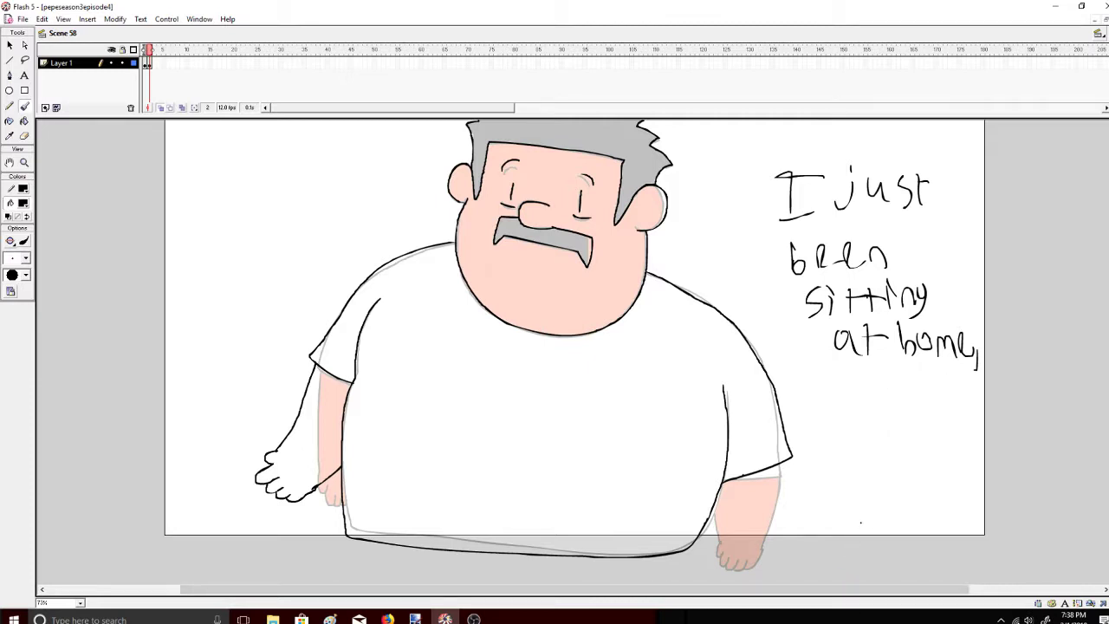
pyautogui.hotkey('ctrl', 'z')
pyautogui.hotkey('ctrl', 'z')
pyautogui.hotkey('ctrl', 'z')
pyautogui.hotkey('ctrl', 'z')
pyautogui.hotkey('ctrl', 'z')
pyautogui.hotkey('ctrl', 'z')
pyautogui.hotkey('ctrl', 'z')
pyautogui.hotkey('ctrl', 'z')
pyautogui.hotkey('ctrl', 'z')
pyautogui.hotkey('ctrl', 'z')
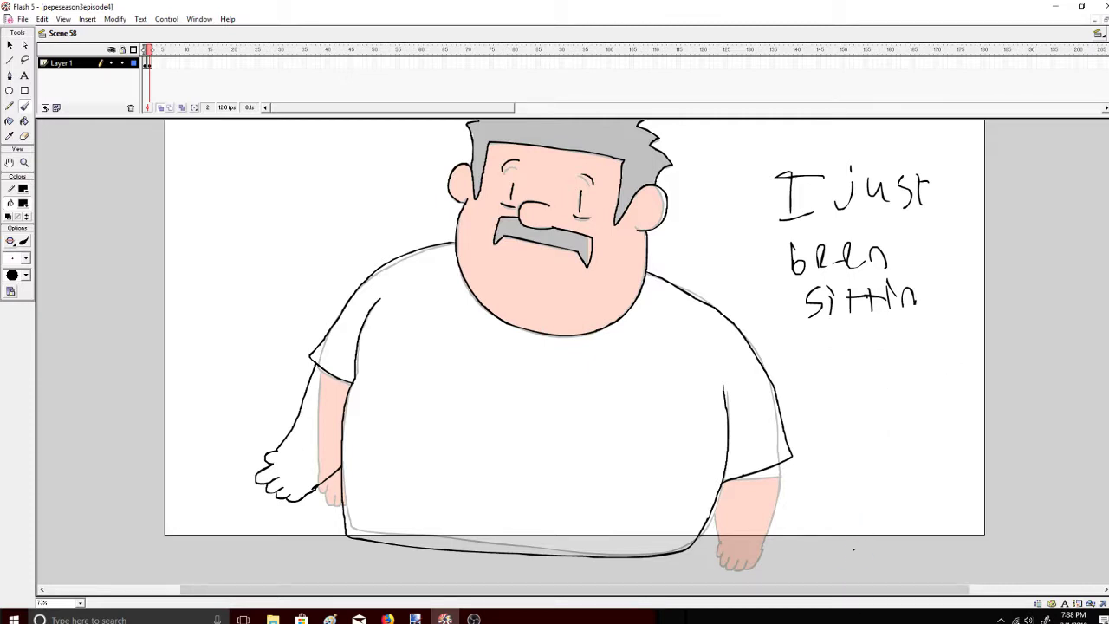
pyautogui.hotkey('ctrl', 'z')
pyautogui.hotkey('ctrl', 'z')
pyautogui.hotkey('ctrl', 'z')
pyautogui.hotkey('ctrl', 'z')
pyautogui.hotkey('ctrl', 'z')
pyautogui.hotkey('ctrl', 'z')
pyautogui.hotkey('ctrl', 'z')
pyautogui.hotkey('ctrl', 'z')
pyautogui.hotkey('ctrl', 'z')
pyautogui.hotkey('ctrl', 'z')
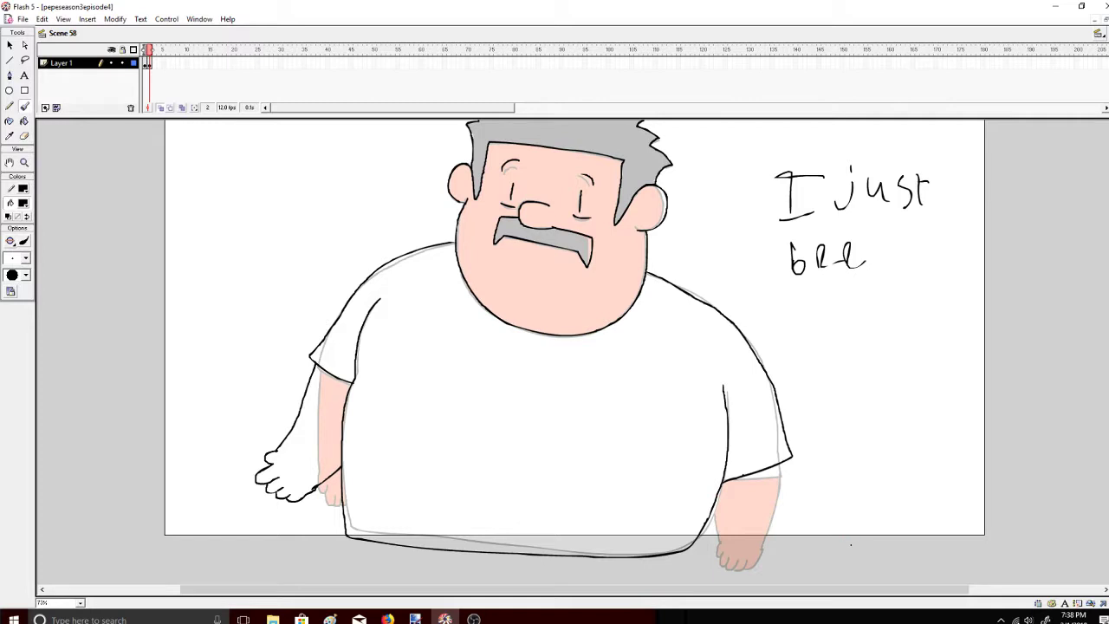
pyautogui.hotkey('ctrl', 'z')
pyautogui.hotkey('ctrl', 'z')
pyautogui.hotkey('ctrl', 'z')
pyautogui.hotkey('ctrl', 'z')
pyautogui.hotkey('ctrl', 'z')
pyautogui.hotkey('ctrl', 'z')
pyautogui.hotkey('ctrl', 'z')
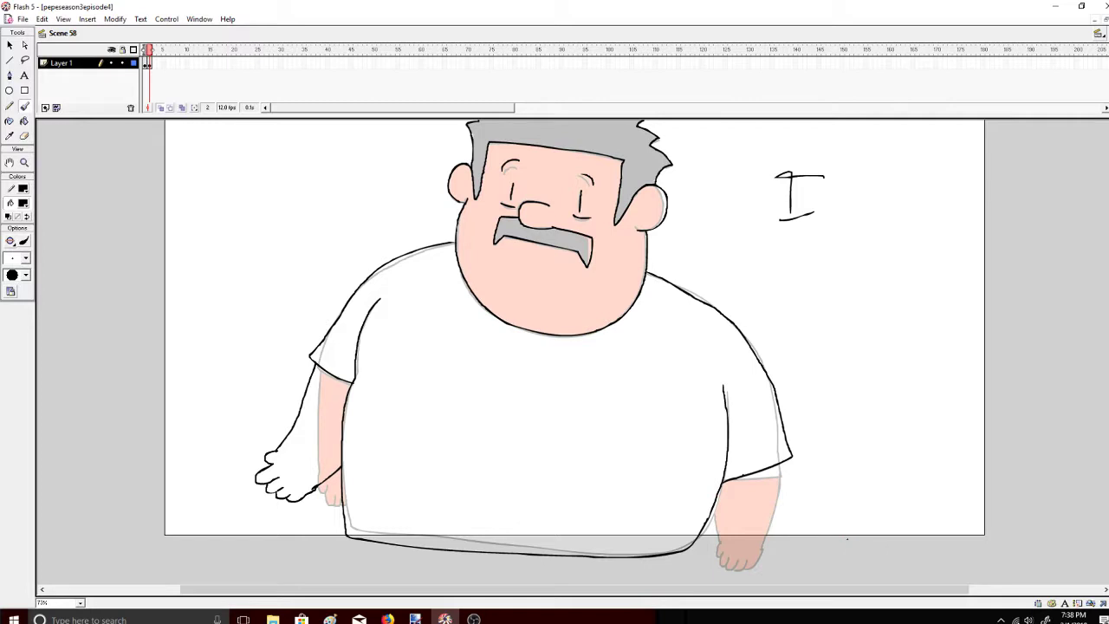
pyautogui.hotkey('ctrl', 'z')
pyautogui.hotkey('ctrl', 'z')
# Draw the outstretched forearm and hand with fingers below the sleeve on the viewer's right, joining it to the body
pyautogui.moveTo(784, 459)
pyautogui.mouseDown()
pyautogui.moveTo(788, 490)
pyautogui.moveTo(815, 525)
pyautogui.mouseUp()
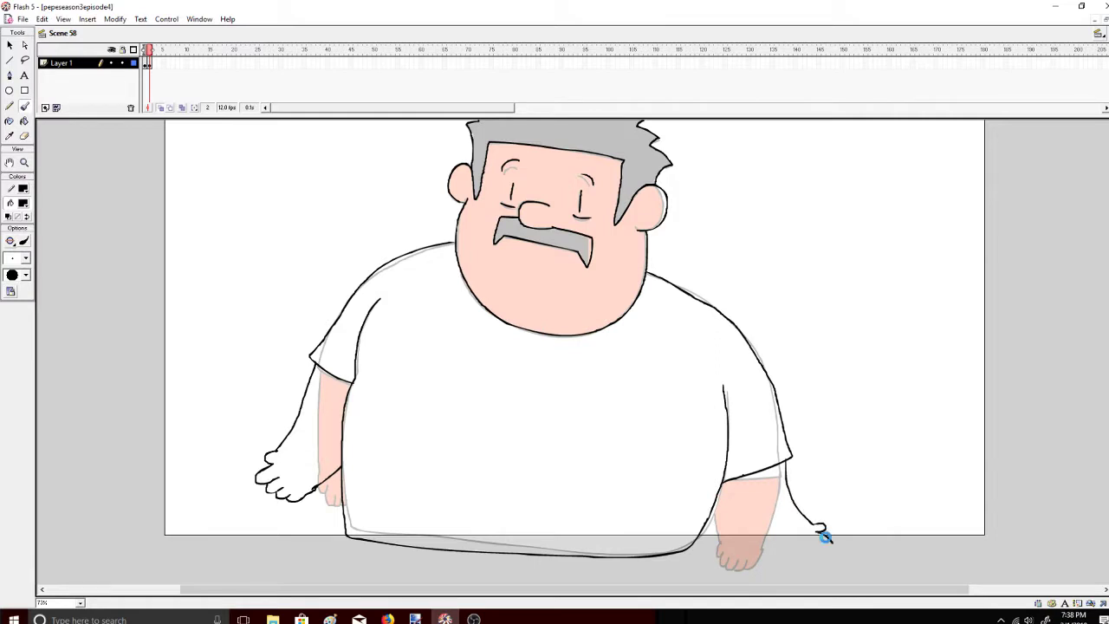
pyautogui.moveTo(820, 533); pyautogui.dragTo(830, 551)
pyautogui.hotkey('ctrl', 'z')
pyautogui.hotkey('ctrl', 'z')
pyautogui.moveTo(804, 560)
pyautogui.mouseDown()
pyautogui.moveTo(818, 571)
pyautogui.moveTo(816, 559)
pyautogui.mouseUp()
pyautogui.hotkey('ctrl', 'z')
pyautogui.hotkey('ctrl', 'z')
pyautogui.hotkey('ctrl', 'z')
pyautogui.hotkey('ctrl', 'z')
pyautogui.moveTo(796, 562); pyautogui.dragTo(716, 506)
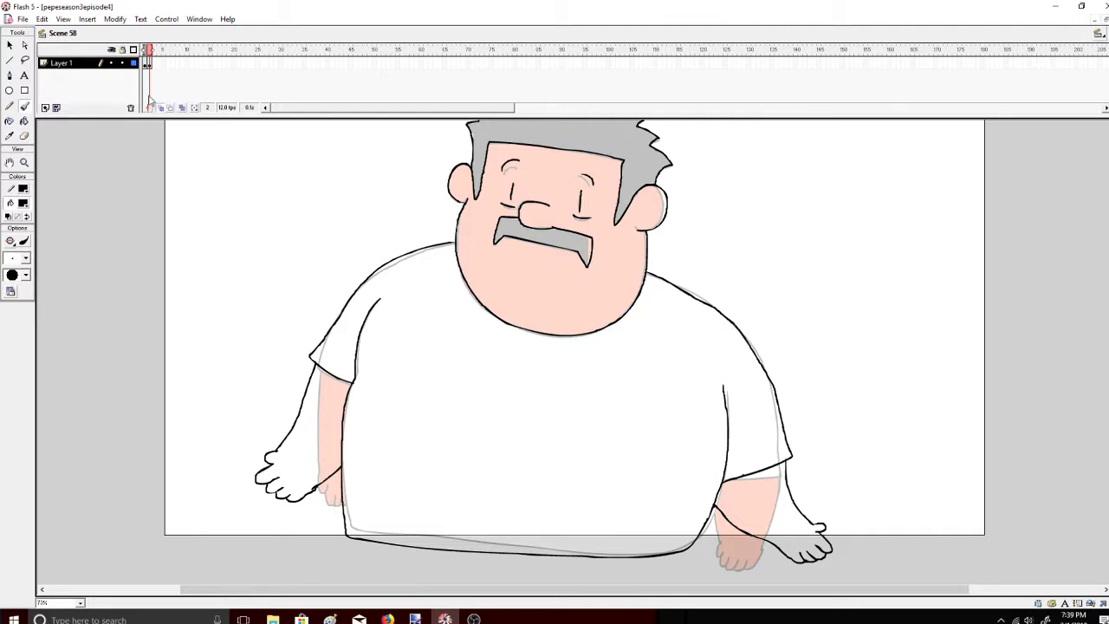
# Compare frames 1 and 2 of the character, and insert a blank keyframe at frame 3
pyautogui.click(148, 63)
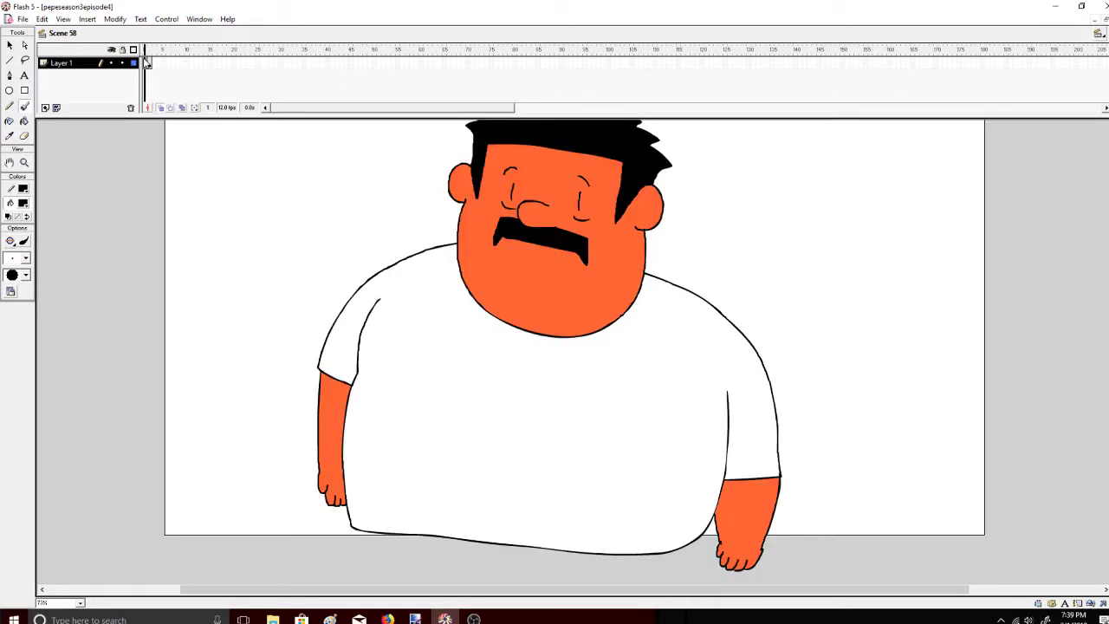
pyautogui.click(152, 63)
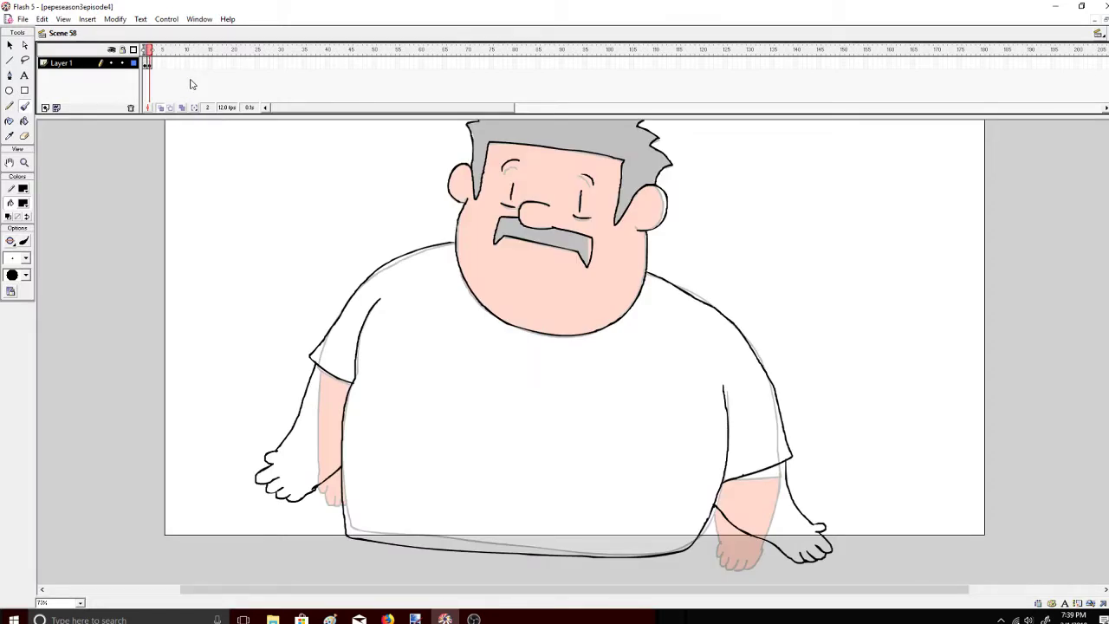
pyautogui.rightClick(157, 63)
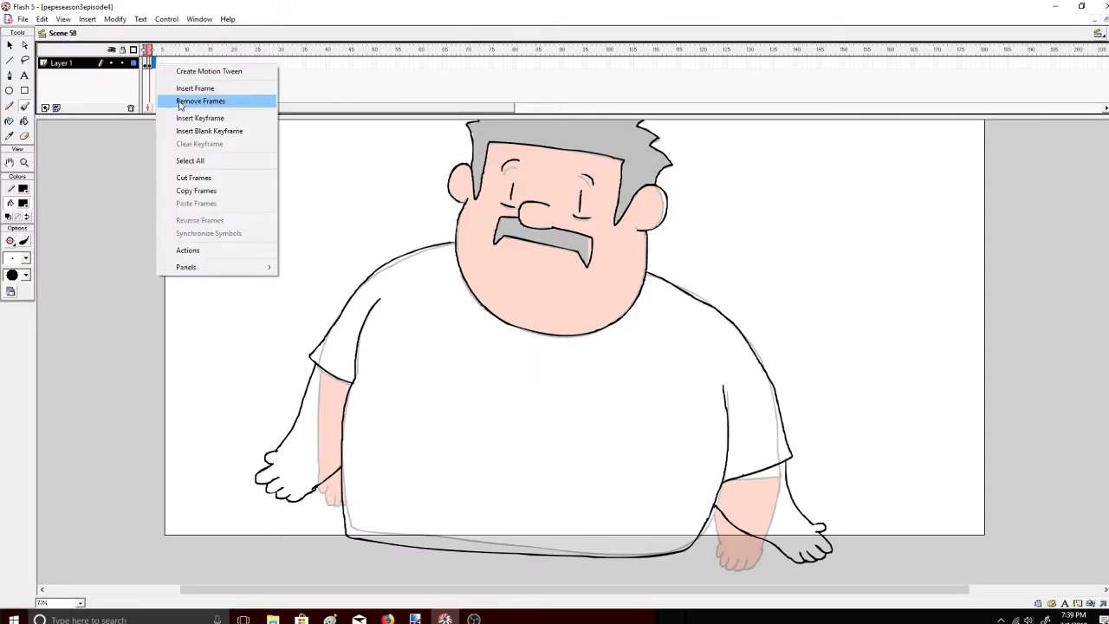
pyautogui.click(178, 129)
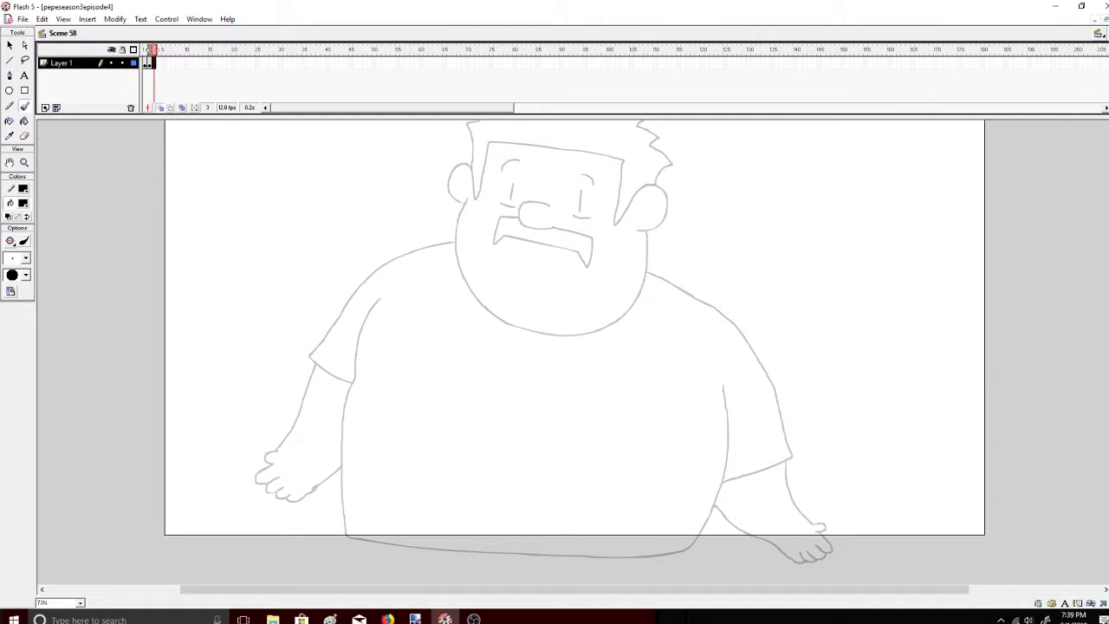
# Trace the ear on the viewer's left over the onion-skin outline in frame 3 with the brush
pyautogui.scroll(2, 1061, 298)
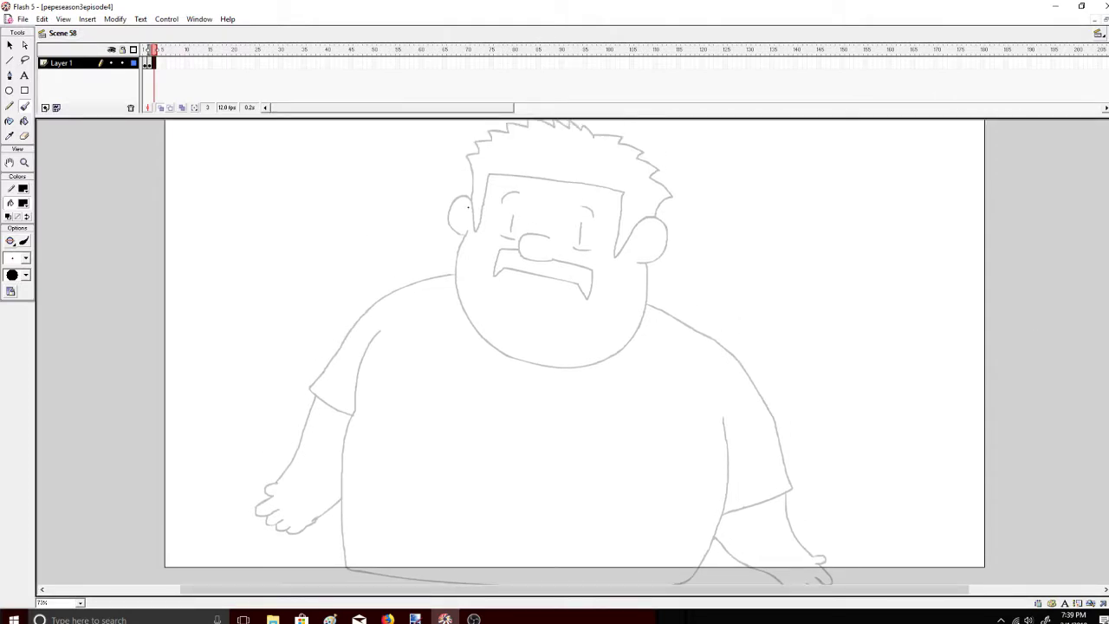
pyautogui.moveTo(457, 197); pyautogui.dragTo(453, 202)
pyautogui.hotkey('ctrl', 'z')
pyautogui.moveTo(450, 210); pyautogui.dragTo(467, 233)
pyautogui.hotkey('ctrl', 'z')
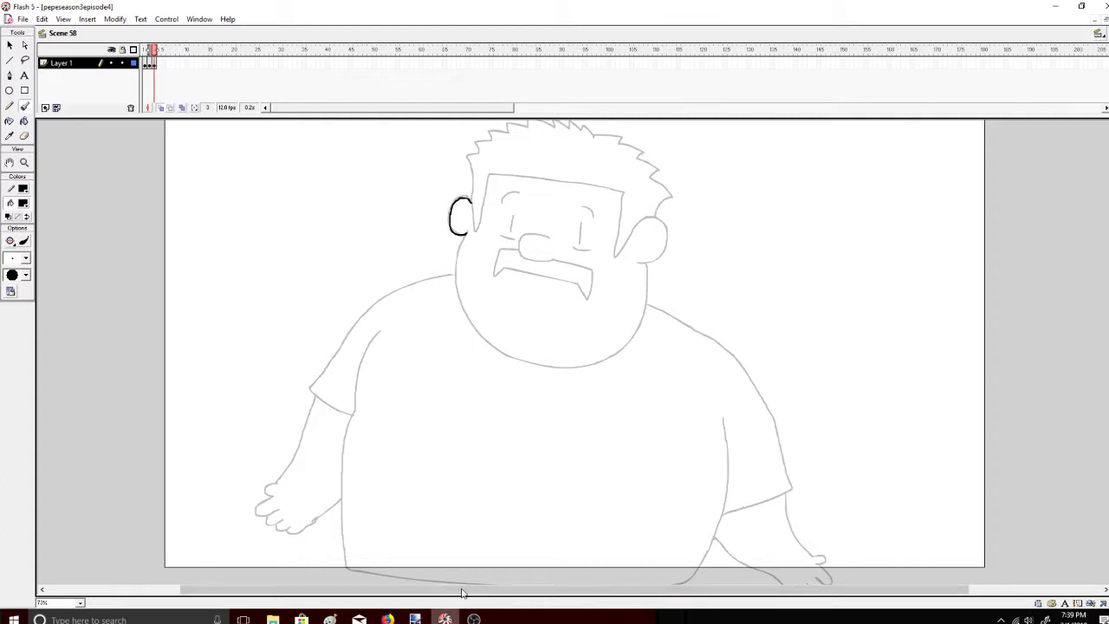
# Handwrite the message "UM got left on delivered lol" on the blank stage area beside the character
pyautogui.moveTo(782, 167)
pyautogui.mouseDown()
pyautogui.moveTo(799, 205)
pyautogui.moveTo(811, 169)
pyautogui.mouseUp()
pyautogui.moveTo(832, 206)
pyautogui.mouseDown()
pyautogui.moveTo(851, 186)
pyautogui.moveTo(867, 208)
pyautogui.mouseUp()
pyautogui.moveTo(814, 232); pyautogui.dragTo(794, 274)
pyautogui.moveTo(835, 234); pyautogui.dragTo(834, 260)
pyautogui.moveTo(853, 230)
pyautogui.mouseDown()
pyautogui.moveTo(850, 265)
pyautogui.moveTo(868, 242)
pyautogui.mouseUp()
pyautogui.moveTo(821, 281)
pyautogui.mouseDown()
pyautogui.moveTo(823, 317)
pyautogui.moveTo(892, 308)
pyautogui.mouseUp()
pyautogui.click(893, 275)
pyautogui.moveTo(884, 289); pyautogui.dragTo(907, 286)
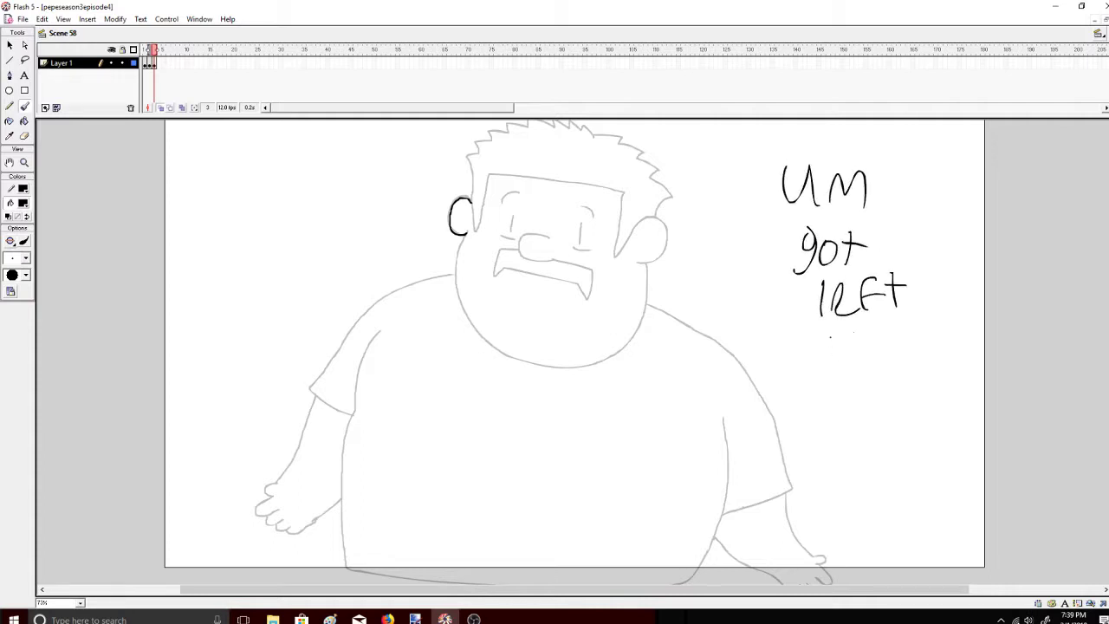
pyautogui.moveTo(834, 335); pyautogui.dragTo(832, 336)
pyautogui.moveTo(851, 340)
pyautogui.mouseDown()
pyautogui.moveTo(851, 359)
pyautogui.moveTo(869, 357)
pyautogui.mouseUp()
pyautogui.moveTo(825, 381)
pyautogui.mouseDown()
pyautogui.moveTo(818, 401)
pyautogui.moveTo(834, 386)
pyautogui.mouseUp()
pyautogui.moveTo(834, 363)
pyautogui.mouseDown()
pyautogui.moveTo(832, 400)
pyautogui.moveTo(883, 397)
pyautogui.mouseUp()
pyautogui.moveTo(893, 371)
pyautogui.mouseDown()
pyautogui.moveTo(901, 395)
pyautogui.moveTo(916, 371)
pyautogui.moveTo(930, 395)
pyautogui.mouseUp()
pyautogui.moveTo(940, 368)
pyautogui.mouseDown()
pyautogui.moveTo(929, 395)
pyautogui.moveTo(963, 386)
pyautogui.mouseUp()
pyautogui.moveTo(969, 347); pyautogui.dragTo(971, 387)
pyautogui.moveTo(867, 424); pyautogui.dragTo(868, 450)
pyautogui.moveTo(890, 425)
pyautogui.mouseDown()
pyautogui.moveTo(889, 442)
pyautogui.moveTo(898, 425)
pyautogui.mouseUp()
pyautogui.moveTo(918, 412); pyautogui.dragTo(921, 438)
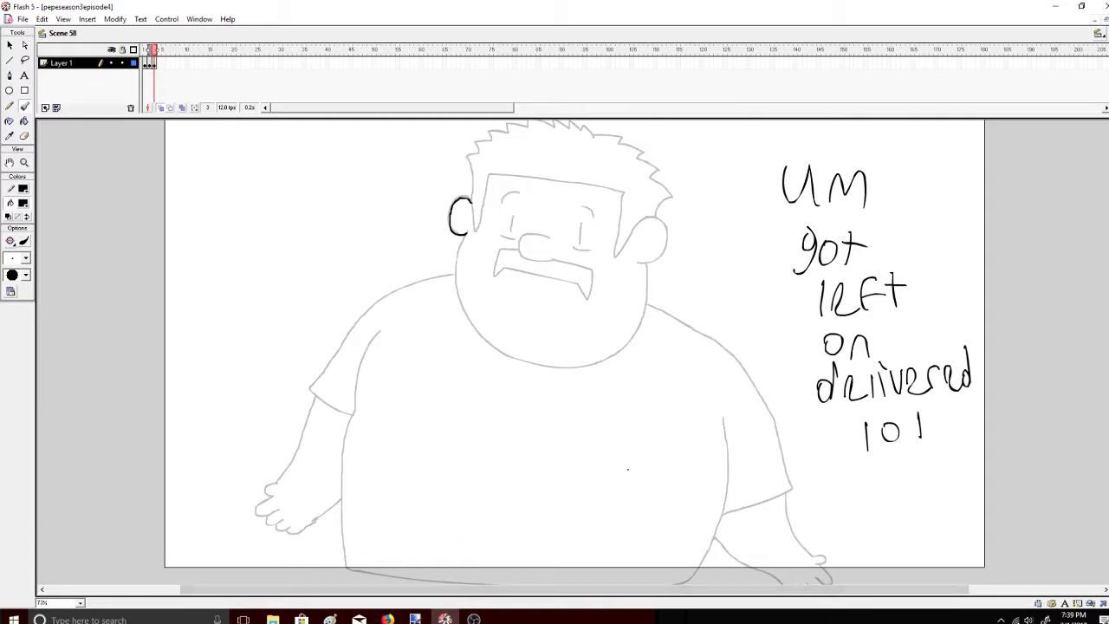
# Erase the whole handwritten "UM got left on delivered lol" message with the largest round eraser
pyautogui.click(23, 136)
pyautogui.click(26, 257)
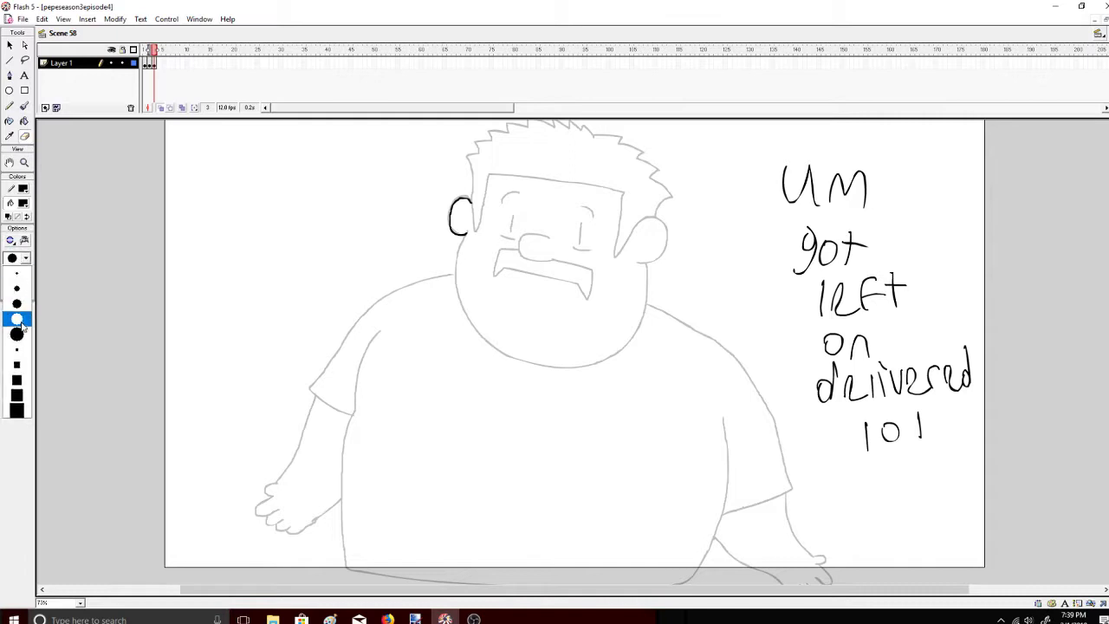
pyautogui.click(15, 334)
pyautogui.moveTo(857, 246)
pyautogui.mouseDown()
pyautogui.moveTo(826, 236)
pyautogui.moveTo(812, 322)
pyautogui.moveTo(806, 161)
pyautogui.moveTo(787, 172)
pyautogui.moveTo(824, 241)
pyautogui.moveTo(868, 178)
pyautogui.moveTo(852, 139)
pyautogui.moveTo(833, 248)
pyautogui.moveTo(871, 333)
pyautogui.moveTo(901, 309)
pyautogui.moveTo(904, 262)
pyautogui.moveTo(851, 367)
pyautogui.moveTo(845, 439)
pyautogui.moveTo(842, 414)
pyautogui.moveTo(882, 380)
pyautogui.moveTo(883, 459)
pyautogui.moveTo(922, 391)
pyautogui.moveTo(932, 335)
pyautogui.moveTo(918, 419)
pyautogui.moveTo(968, 331)
pyautogui.mouseUp()
# Handwrite the message "I aint worried tho" with the brush on the blank stage area beside the character
pyautogui.click(25, 105)
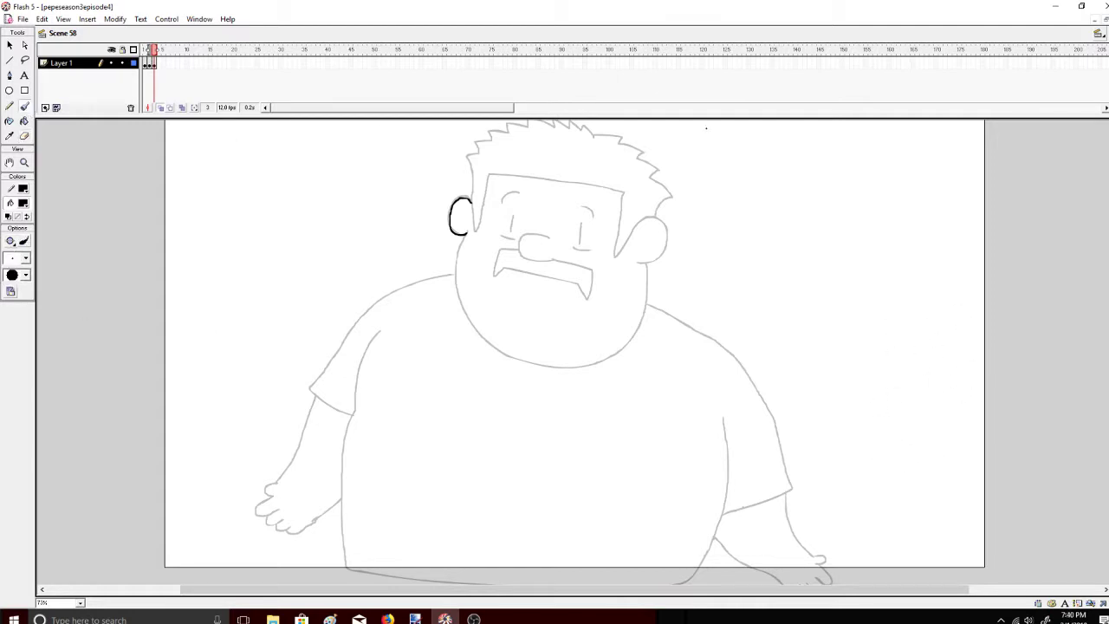
pyautogui.moveTo(799, 202); pyautogui.dragTo(837, 201)
pyautogui.moveTo(806, 203)
pyautogui.mouseDown()
pyautogui.moveTo(807, 239)
pyautogui.moveTo(839, 241)
pyautogui.mouseUp()
pyautogui.moveTo(892, 215); pyautogui.dragTo(917, 240)
pyautogui.moveTo(913, 200); pyautogui.dragTo(918, 217)
pyautogui.moveTo(931, 241); pyautogui.dragTo(951, 241)
pyautogui.moveTo(945, 217); pyautogui.dragTo(965, 215)
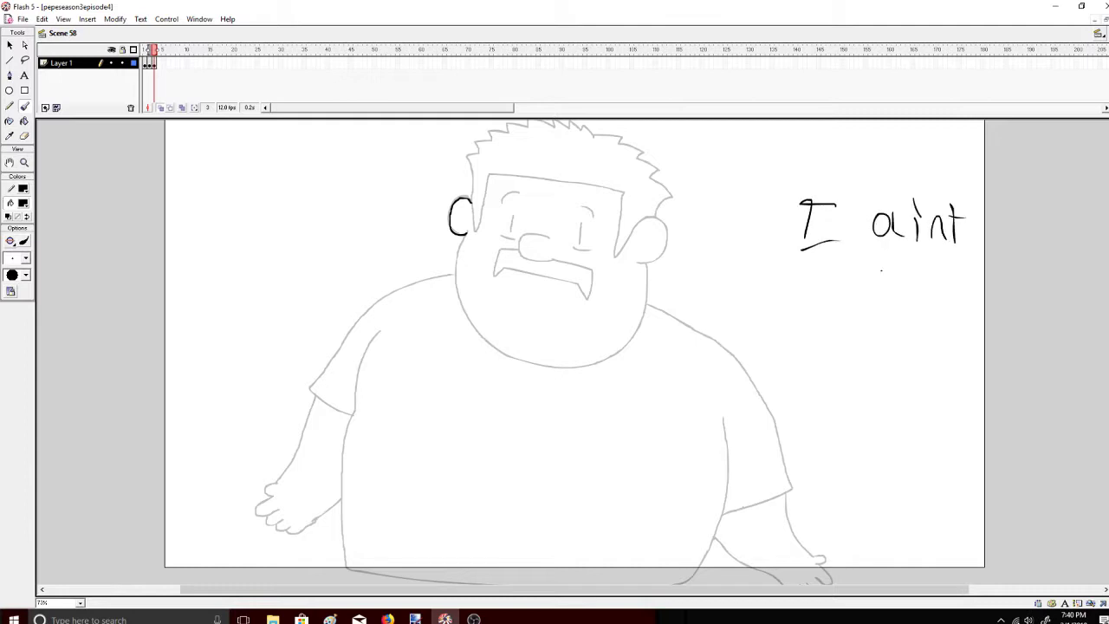
pyautogui.moveTo(839, 267); pyautogui.dragTo(867, 265)
pyautogui.moveTo(874, 277); pyautogui.dragTo(914, 274)
pyautogui.moveTo(917, 286)
pyautogui.mouseDown()
pyautogui.moveTo(936, 272)
pyautogui.moveTo(962, 283)
pyautogui.mouseUp()
pyautogui.moveTo(865, 314)
pyautogui.mouseDown()
pyautogui.moveTo(889, 310)
pyautogui.moveTo(906, 335)
pyautogui.moveTo(922, 305)
pyautogui.mouseUp()
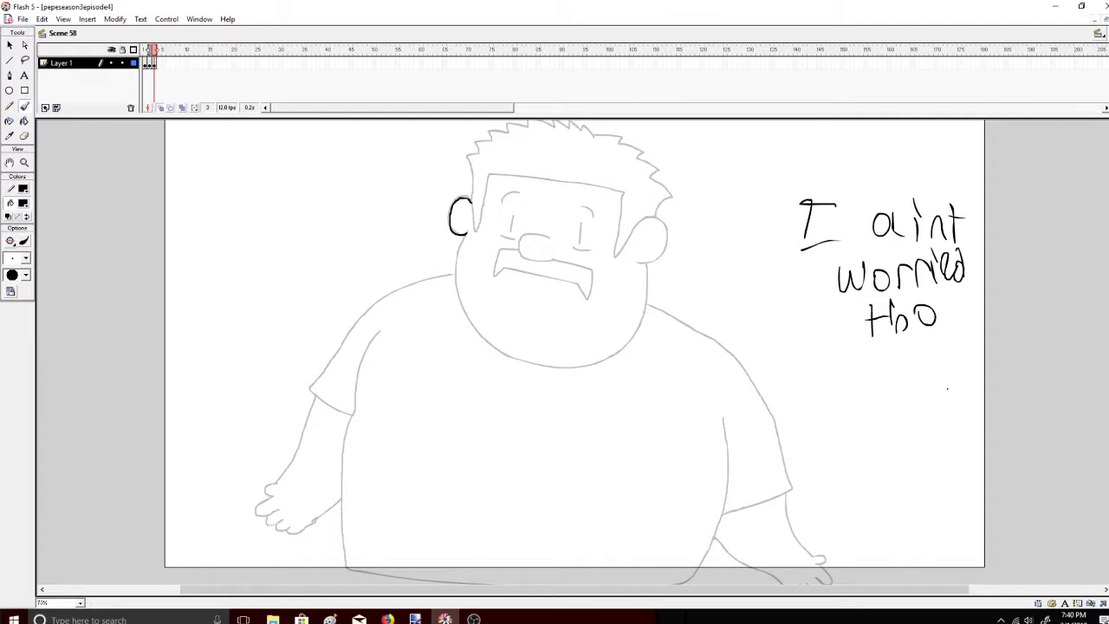
# Undo all brush strokes of the handwritten message "I aint worried tho"
pyautogui.hotkey('ctrl', 'z')
pyautogui.hotkey('ctrl', 'z')
pyautogui.hotkey('ctrl', 'z')
pyautogui.hotkey('ctrl', 'z')
pyautogui.hotkey('ctrl', 'z')
pyautogui.hotkey('ctrl', 'z')
pyautogui.hotkey('ctrl', 'z')
pyautogui.hotkey('ctrl', 'z')
pyautogui.hotkey('ctrl', 'z')
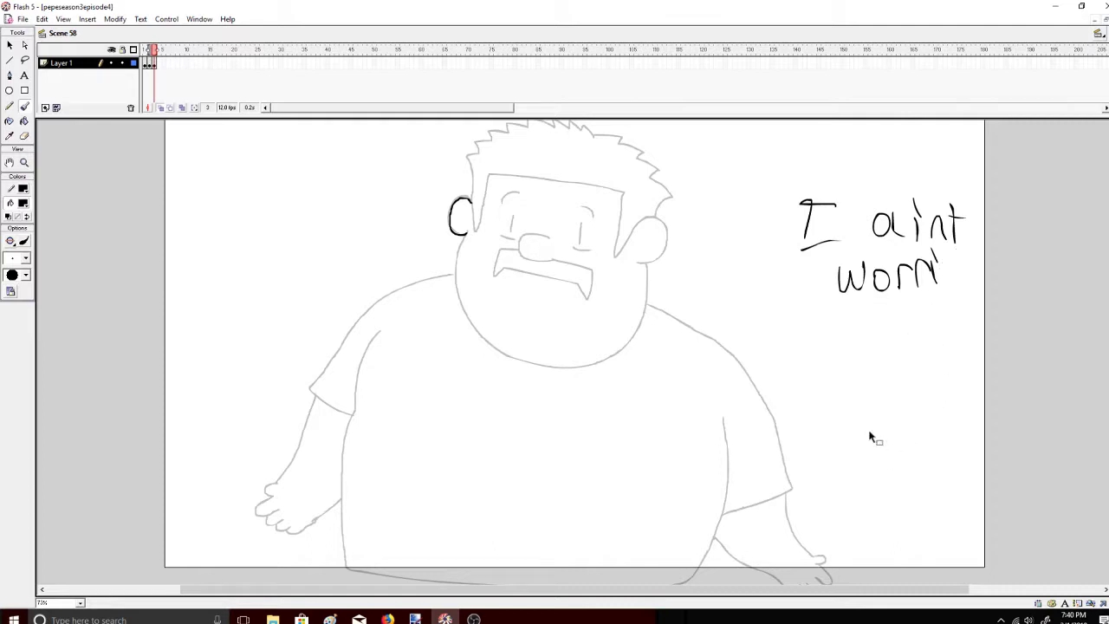
pyautogui.hotkey('ctrl', 'z')
pyautogui.hotkey('ctrl', 'z')
pyautogui.hotkey('ctrl', 'z')
pyautogui.hotkey('ctrl', 'z')
pyautogui.hotkey('ctrl', 'z')
pyautogui.hotkey('ctrl', 'z')
pyautogui.hotkey('ctrl', 'z')
pyautogui.hotkey('ctrl', 'z')
pyautogui.hotkey('ctrl', 'z')
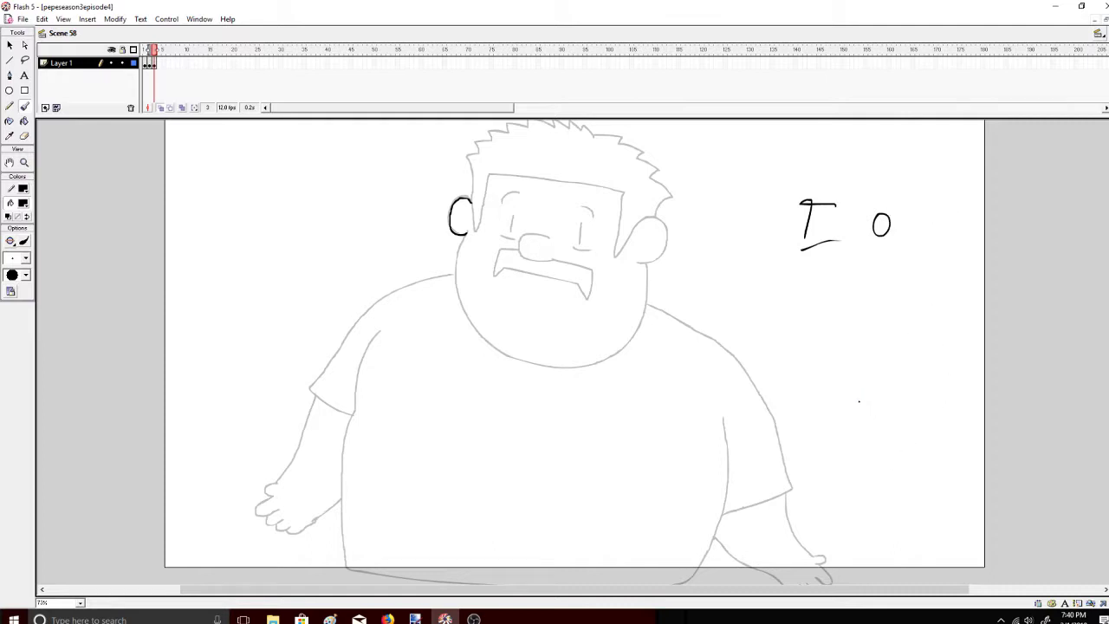
pyautogui.hotkey('ctrl', 'z')
# Try to trace the cheek outline below the ear on the viewer's left with a short brush stroke
pyautogui.moveTo(461, 243)
pyautogui.mouseDown()
pyautogui.moveTo(460, 306)
pyautogui.moveTo(481, 337)
pyautogui.mouseUp()
# Check the YouTube live chat in Firefox and skip the current song on the Rebel Souljahz Radio station in Pandora
pyautogui.click(387, 619)
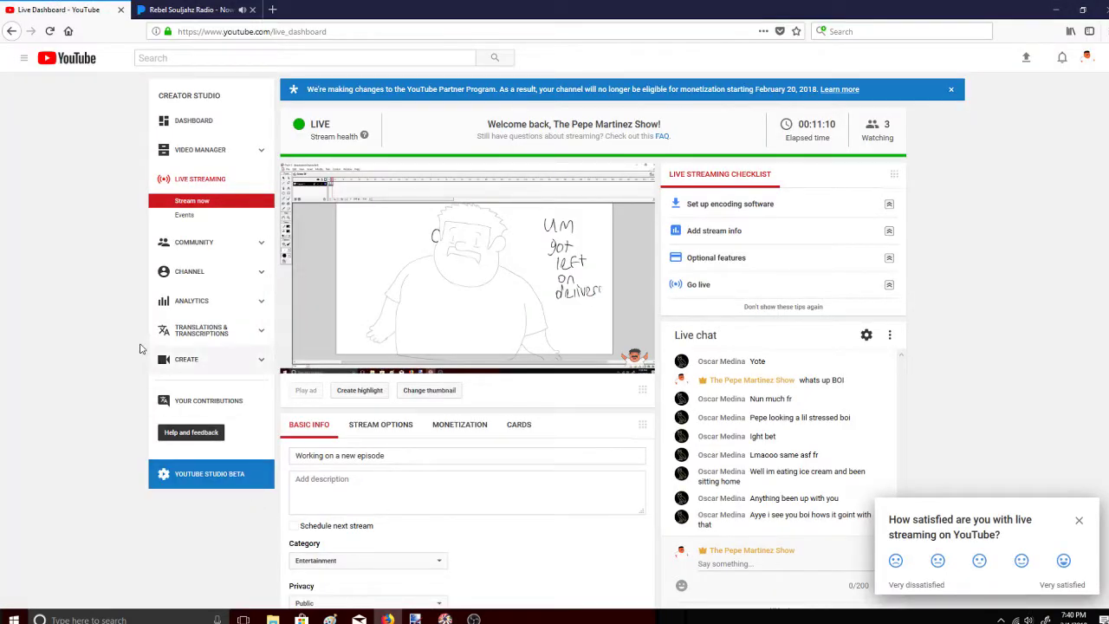
pyautogui.click(186, 10)
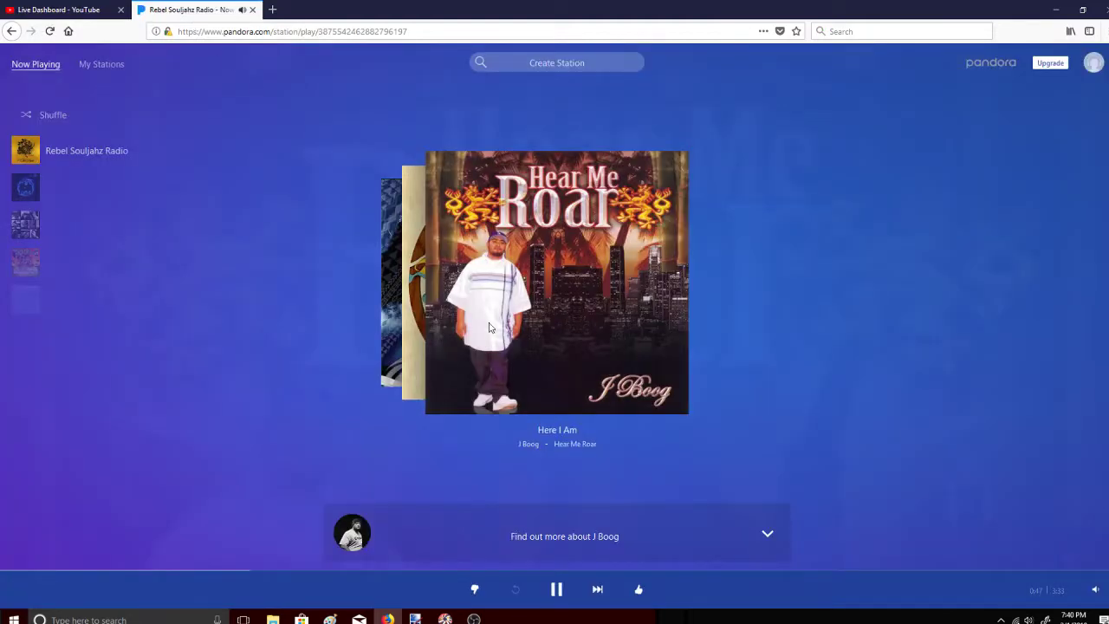
pyautogui.click(596, 590)
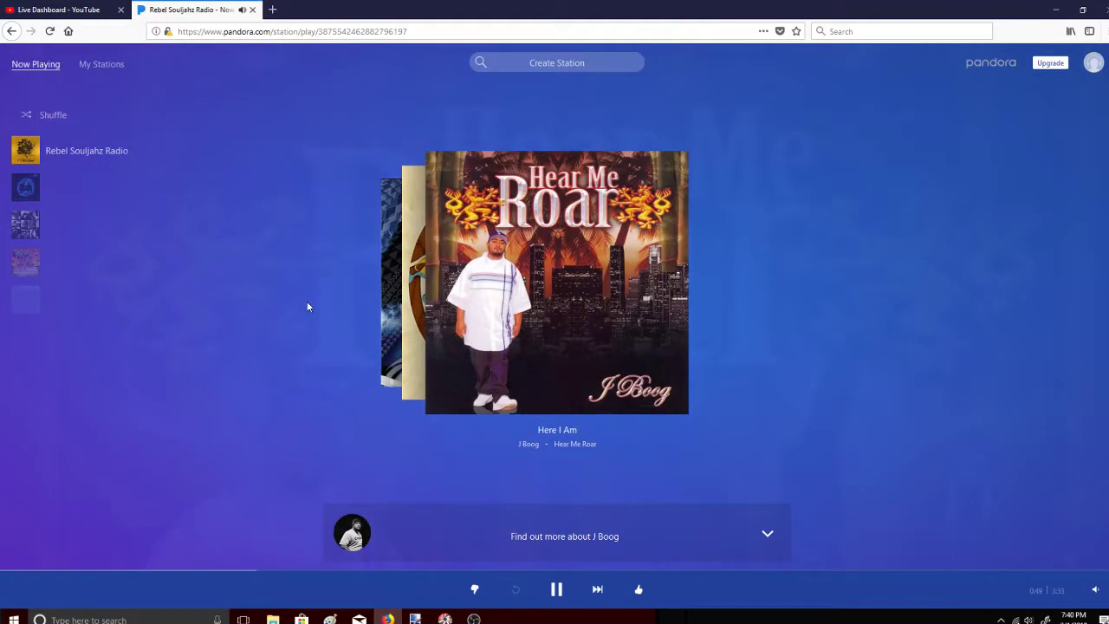
pyautogui.click(59, 10)
pyautogui.click(444, 618)
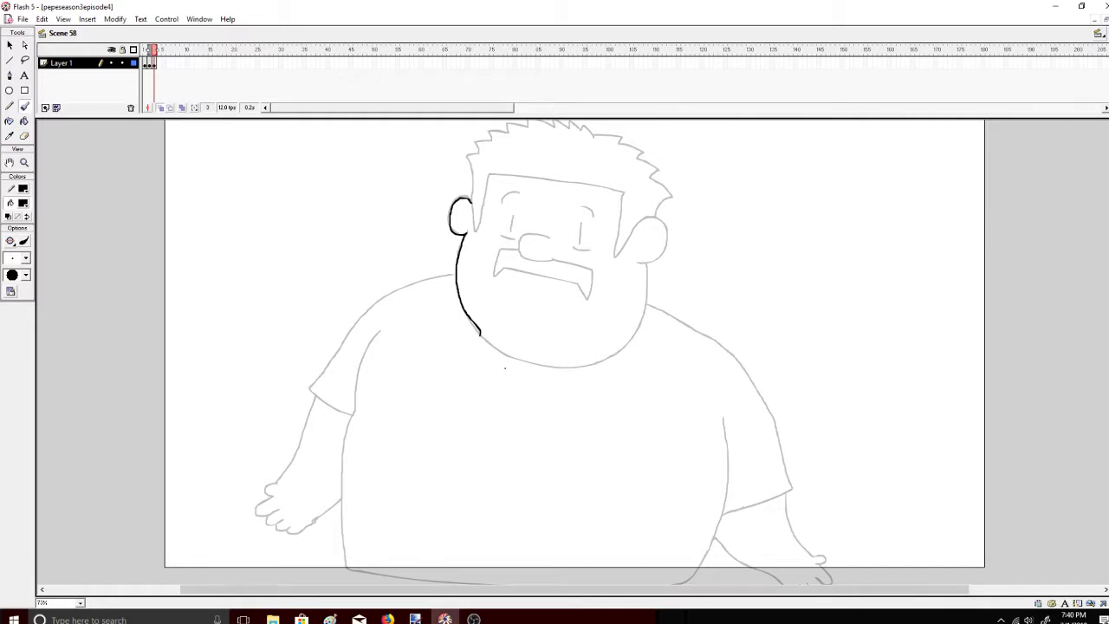
# Undo the short cheek stroke and trace the full jawline from one ear around the chin to the other ear
pyautogui.hotkey('ctrl', 'z')
pyautogui.moveTo(461, 241)
pyautogui.mouseDown()
pyautogui.moveTo(467, 319)
pyautogui.moveTo(500, 353)
pyautogui.moveTo(543, 368)
pyautogui.moveTo(616, 355)
pyautogui.moveTo(646, 271)
pyautogui.mouseUp()
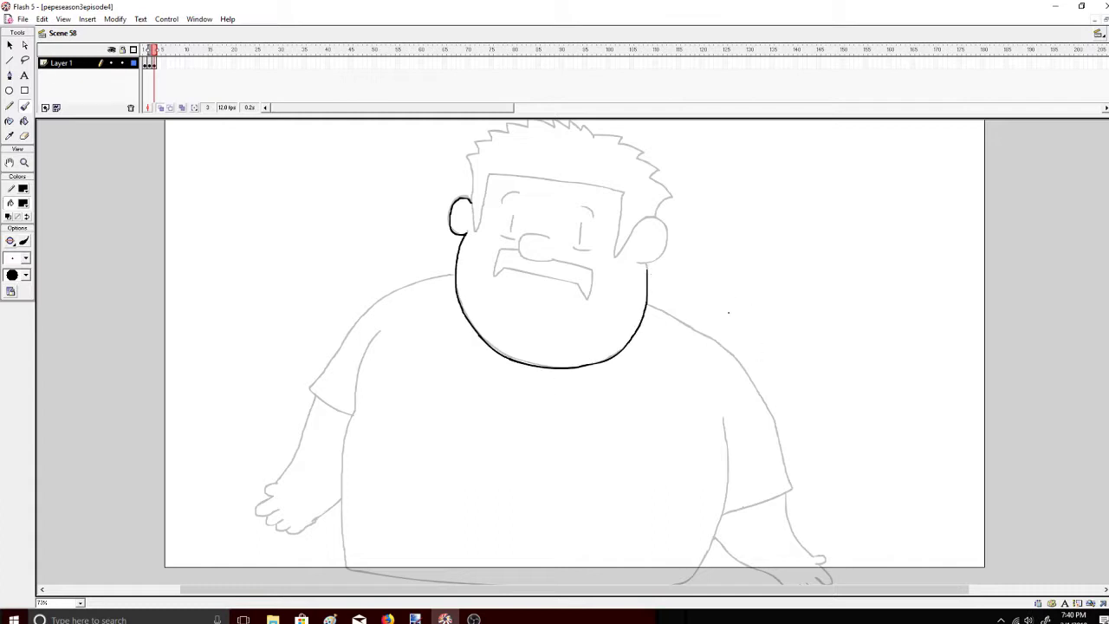
# Handwrite "TRUE TRUE" on two lines in the blank stage area beside the character
pyautogui.moveTo(788, 192)
pyautogui.mouseDown()
pyautogui.moveTo(787, 247)
pyautogui.moveTo(825, 194)
pyautogui.mouseUp()
pyautogui.moveTo(819, 197)
pyautogui.mouseDown()
pyautogui.moveTo(820, 243)
pyautogui.moveTo(851, 236)
pyautogui.mouseUp()
pyautogui.moveTo(857, 208)
pyautogui.mouseDown()
pyautogui.moveTo(876, 233)
pyautogui.moveTo(882, 204)
pyautogui.mouseUp()
pyautogui.moveTo(908, 199); pyautogui.dragTo(910, 241)
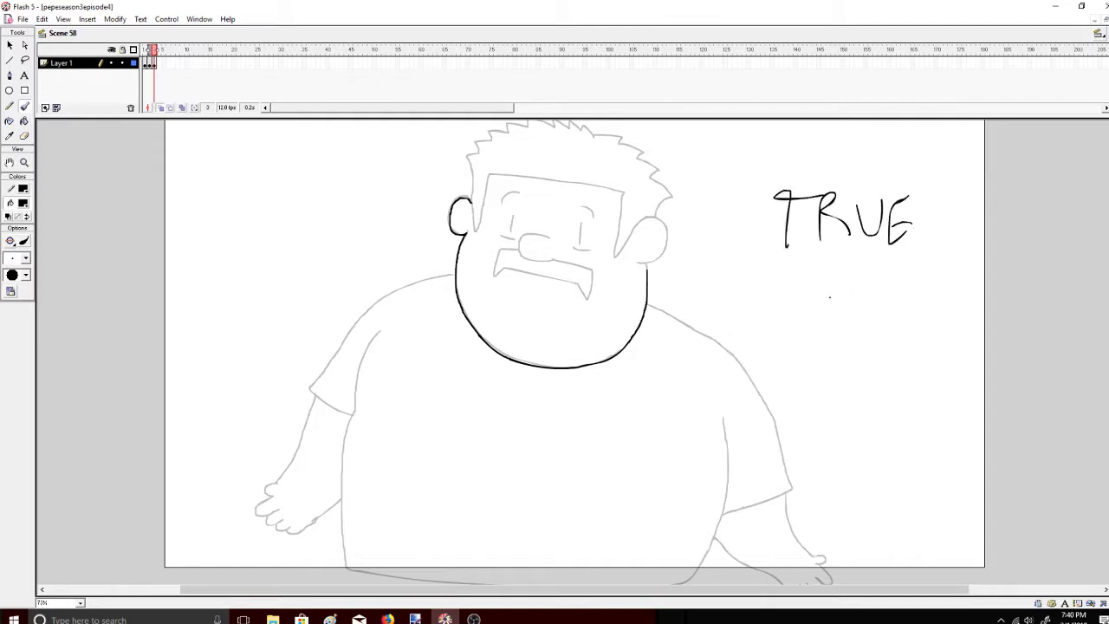
pyautogui.moveTo(810, 275); pyautogui.dragTo(809, 307)
pyautogui.moveTo(794, 276)
pyautogui.mouseDown()
pyautogui.moveTo(826, 272)
pyautogui.moveTo(830, 296)
pyautogui.mouseUp()
pyautogui.moveTo(830, 272)
pyautogui.mouseDown()
pyautogui.moveTo(858, 295)
pyautogui.moveTo(882, 270)
pyautogui.moveTo(904, 295)
pyautogui.mouseUp()
pyautogui.moveTo(891, 281); pyautogui.dragTo(903, 279)
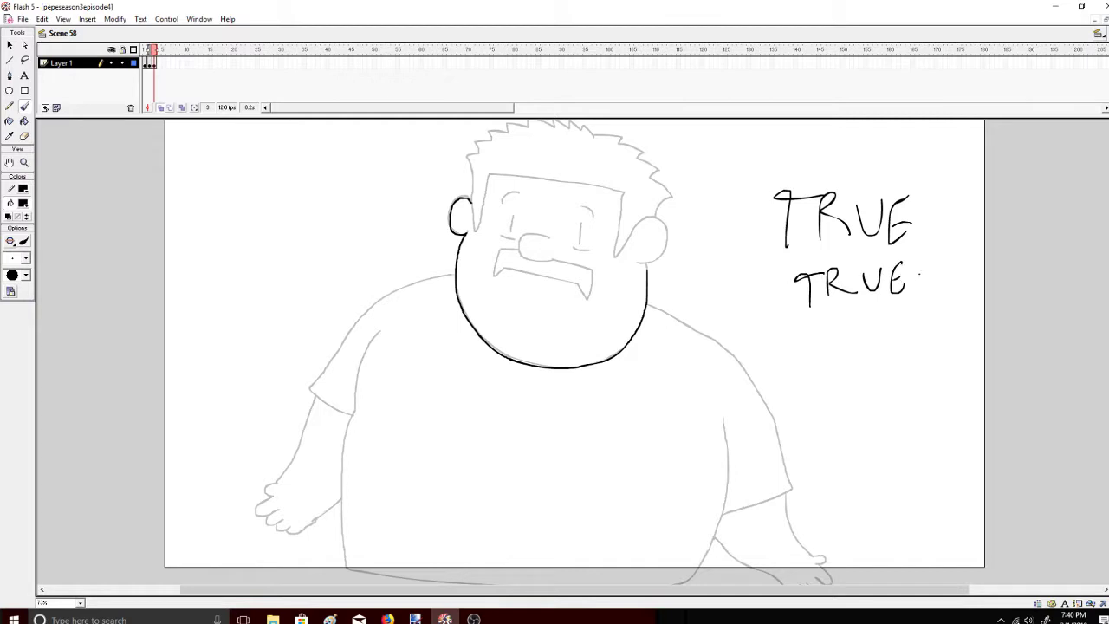
# Handwrite a short third line below the "TRUE TRUE" note and underline it twice
pyautogui.moveTo(830, 319); pyautogui.dragTo(831, 349)
pyautogui.moveTo(851, 319)
pyautogui.mouseDown()
pyautogui.moveTo(847, 338)
pyautogui.moveTo(852, 318)
pyautogui.mouseUp()
pyautogui.moveTo(873, 318); pyautogui.dragTo(873, 319)
pyautogui.moveTo(823, 358); pyautogui.dragTo(862, 354)
pyautogui.moveTo(821, 363); pyautogui.dragTo(880, 351)
# Undo the "TRUE TRUE" note stroke by stroke to clear the stage beside the character
pyautogui.hotkey('ctrl', 'z')
pyautogui.hotkey('ctrl', 'z')
pyautogui.hotkey('ctrl', 'z')
pyautogui.hotkey('ctrl', 'z')
pyautogui.hotkey('ctrl', 'z')
pyautogui.hotkey('ctrl', 'z')
pyautogui.hotkey('ctrl', 'z')
pyautogui.hotkey('ctrl', 'z')
pyautogui.hotkey('ctrl', 'z')
pyautogui.hotkey('ctrl', 'z')
pyautogui.hotkey('ctrl', 'z')
pyautogui.hotkey('ctrl', 'z')
pyautogui.hotkey('ctrl', 'z')
pyautogui.hotkey('ctrl', 'z')
pyautogui.hotkey('ctrl', 'z')
pyautogui.hotkey('ctrl', 'z')
pyautogui.hotkey('ctrl', 'z')
pyautogui.hotkey('ctrl', 'z')
pyautogui.hotkey('ctrl', 'z')
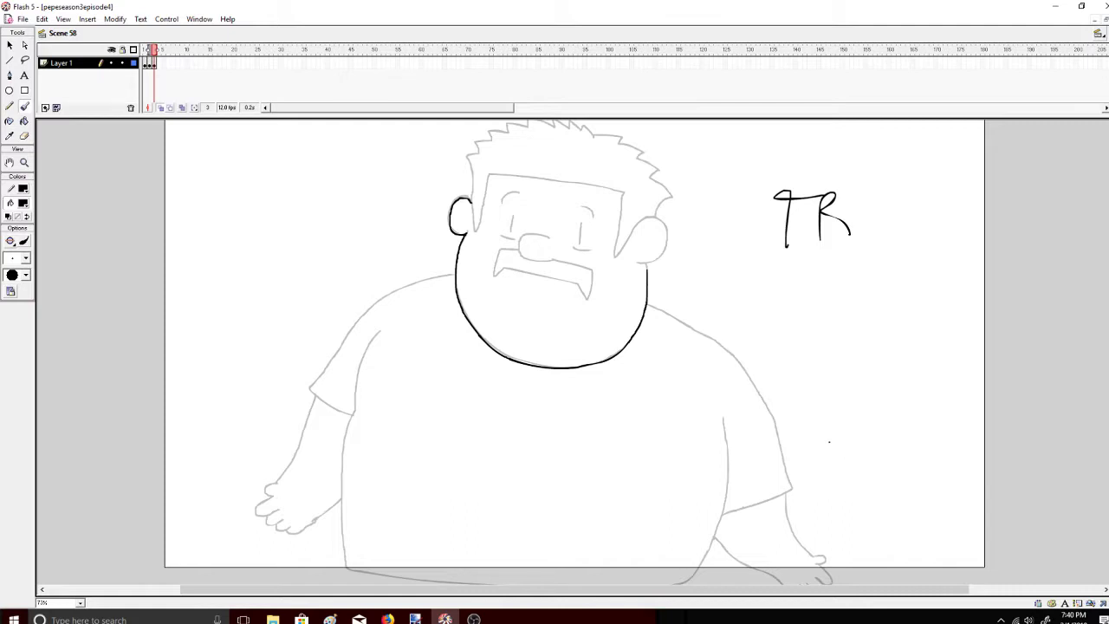
# Handwrite "Q and A ask them questions" in the blank stage area beside the character
pyautogui.moveTo(774, 171); pyautogui.dragTo(812, 241)
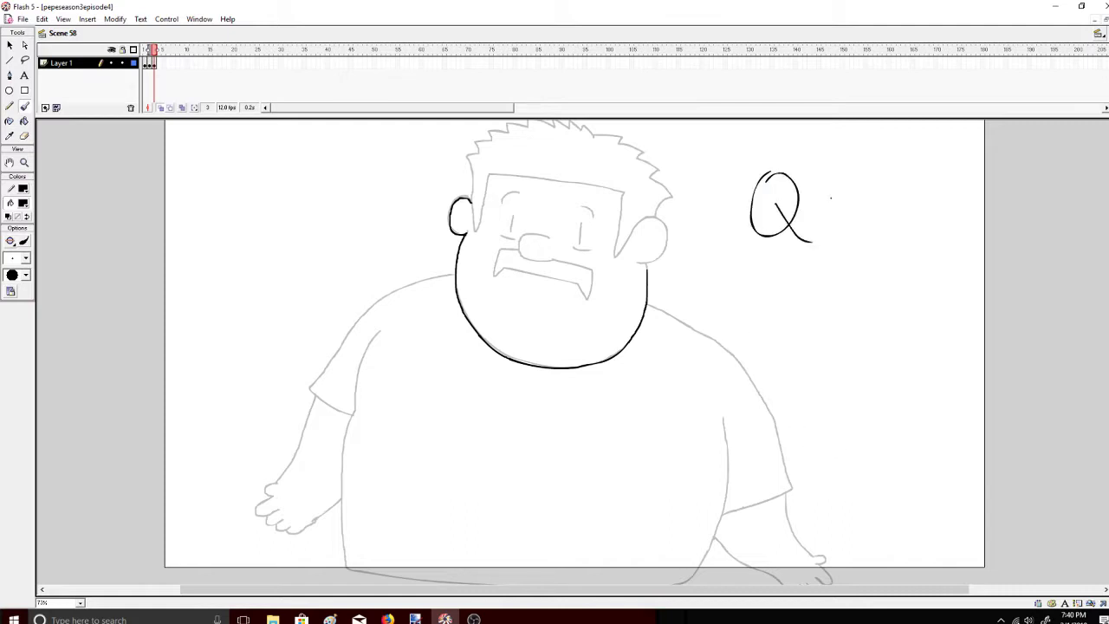
pyautogui.moveTo(845, 207)
pyautogui.mouseDown()
pyautogui.moveTo(836, 215)
pyautogui.moveTo(870, 221)
pyautogui.moveTo(885, 191)
pyautogui.moveTo(921, 213)
pyautogui.mouseUp()
pyautogui.moveTo(819, 265); pyautogui.dragTo(832, 284)
pyautogui.moveTo(860, 262)
pyautogui.mouseDown()
pyautogui.moveTo(860, 287)
pyautogui.moveTo(877, 285)
pyautogui.moveTo(818, 329)
pyautogui.mouseUp()
pyautogui.moveTo(811, 314); pyautogui.dragTo(830, 314)
pyautogui.moveTo(840, 326)
pyautogui.mouseDown()
pyautogui.moveTo(848, 315)
pyautogui.moveTo(834, 326)
pyautogui.mouseUp()
pyautogui.moveTo(853, 315)
pyautogui.mouseDown()
pyautogui.moveTo(858, 300)
pyautogui.moveTo(871, 319)
pyautogui.mouseUp()
pyautogui.moveTo(874, 319)
pyautogui.mouseDown()
pyautogui.moveTo(890, 310)
pyautogui.moveTo(893, 324)
pyautogui.mouseUp()
pyautogui.moveTo(838, 341); pyautogui.dragTo(842, 368)
pyautogui.moveTo(856, 348); pyautogui.dragTo(870, 365)
pyautogui.moveTo(876, 354); pyautogui.dragTo(895, 363)
pyautogui.moveTo(908, 336)
pyautogui.mouseDown()
pyautogui.moveTo(910, 360)
pyautogui.moveTo(916, 344)
pyautogui.mouseUp()
pyautogui.moveTo(922, 340)
pyautogui.mouseDown()
pyautogui.moveTo(924, 358)
pyautogui.moveTo(934, 338)
pyautogui.moveTo(946, 355)
pyautogui.mouseUp()
pyautogui.click(921, 331)
pyautogui.moveTo(964, 332); pyautogui.dragTo(953, 359)
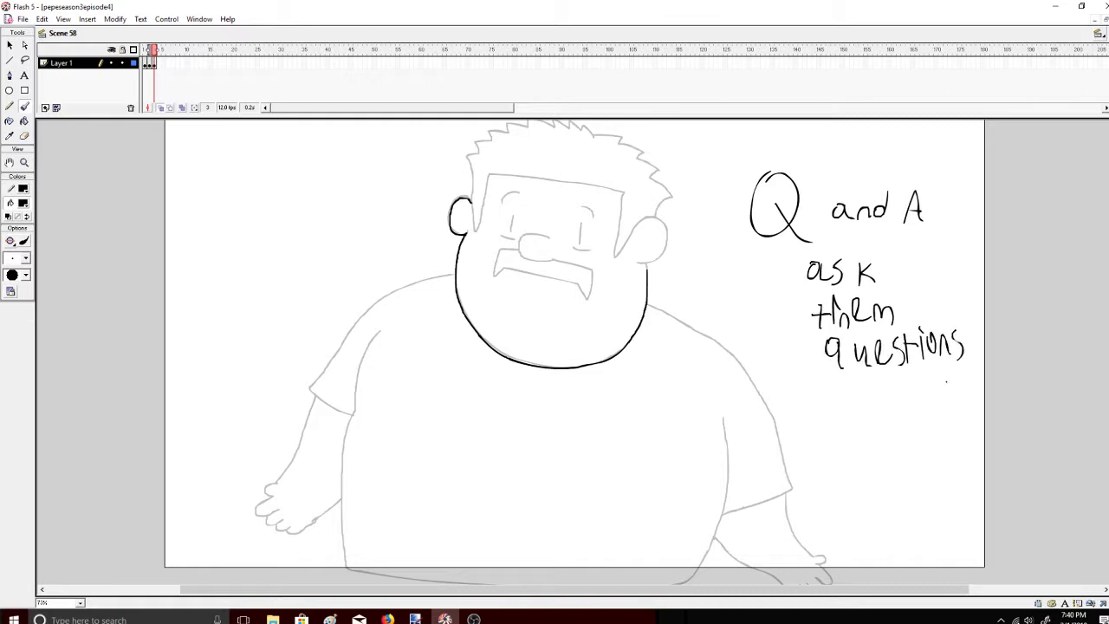
# Undo all strokes of the "Q and A ask them questions" message, keeping the character's black outline
pyautogui.hotkey('ctrl', 'z')
pyautogui.hotkey('ctrl', 'z')
pyautogui.hotkey('ctrl', 'z')
pyautogui.hotkey('ctrl', 'z')
pyautogui.hotkey('ctrl', 'z')
pyautogui.hotkey('ctrl', 'z')
pyautogui.hotkey('ctrl', 'z')
pyautogui.hotkey('ctrl', 'z')
pyautogui.hotkey('ctrl', 'z')
pyautogui.hotkey('ctrl', 'z')
pyautogui.hotkey('ctrl', 'z')
pyautogui.hotkey('ctrl', 'z')
pyautogui.hotkey('ctrl', 'z')
pyautogui.hotkey('ctrl', 'z')
pyautogui.hotkey('ctrl', 'z')
pyautogui.hotkey('ctrl', 'z')
pyautogui.hotkey('ctrl', 'z')
pyautogui.hotkey('ctrl', 'z')
pyautogui.hotkey('ctrl', 'z')
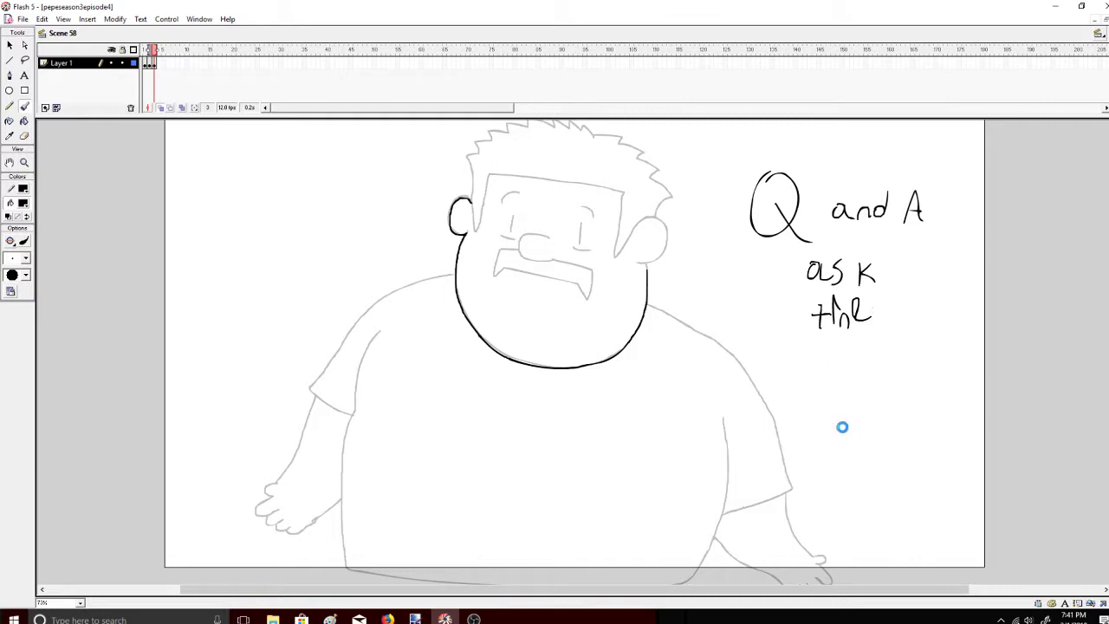
pyautogui.hotkey('ctrl', 'z')
pyautogui.hotkey('ctrl', 'z')
pyautogui.hotkey('ctrl', 'z')
pyautogui.hotkey('ctrl', 'z')
pyautogui.hotkey('ctrl', 'z')
pyautogui.hotkey('ctrl', 'z')
pyautogui.hotkey('ctrl', 'z')
pyautogui.hotkey('ctrl', 'z')
pyautogui.hotkey('ctrl', 'z')
pyautogui.hotkey('ctrl', 'z')
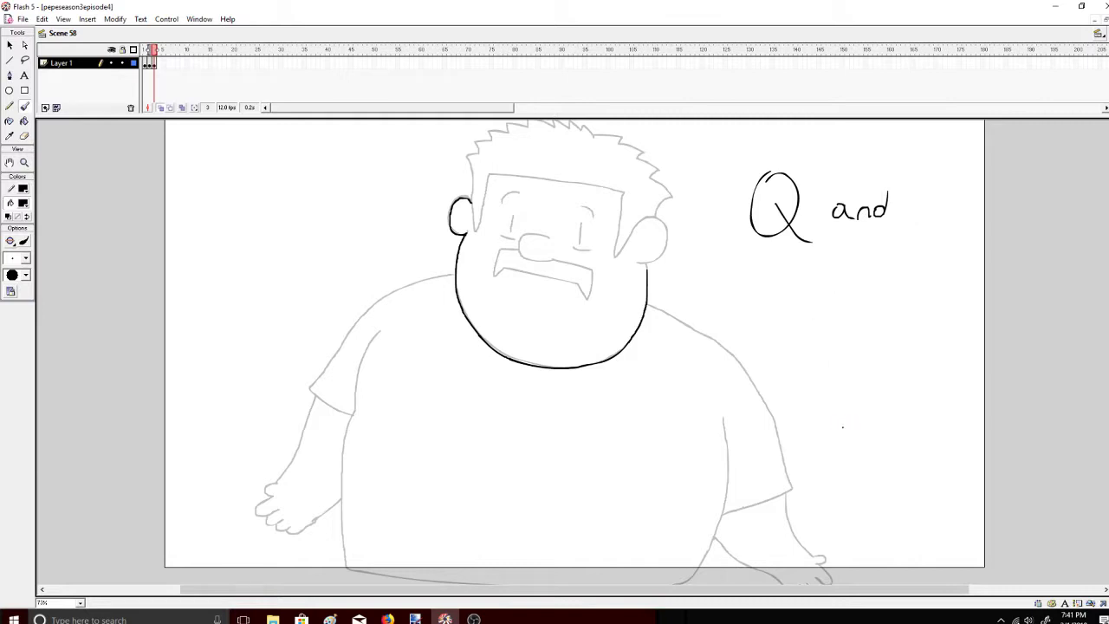
pyautogui.hotkey('ctrl', 'z')
pyautogui.hotkey('ctrl', 'z')
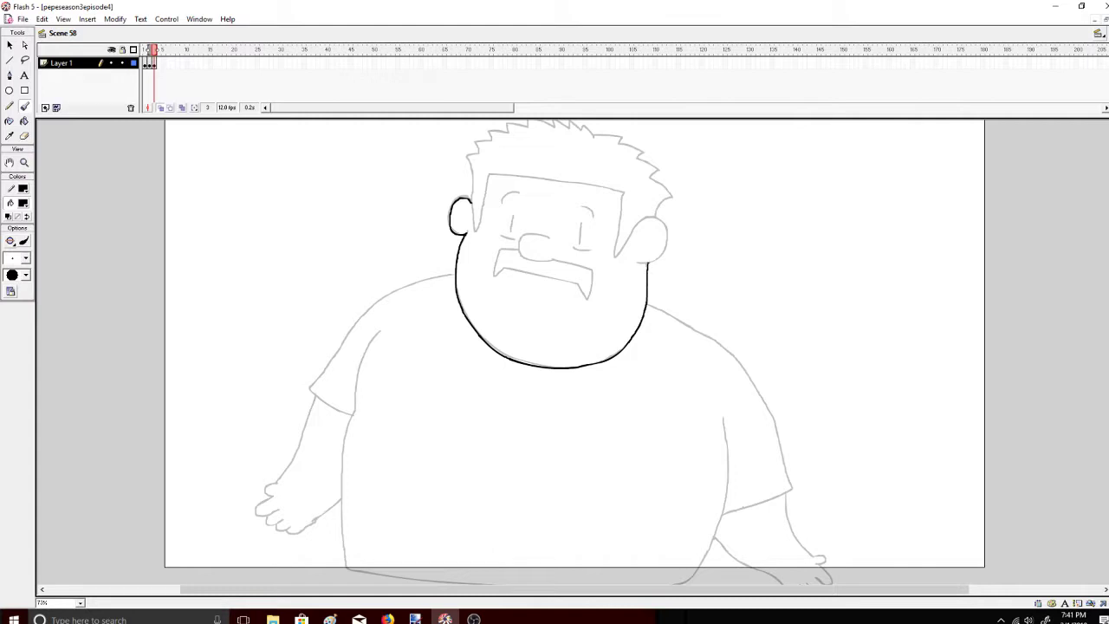
# Trace the ear on the viewer's right and the front hairline with both sideburns, redoing strokes that miss the guide
pyautogui.hotkey('ctrl', 'z')
pyautogui.hotkey('ctrl', 'z')
pyautogui.moveTo(640, 264); pyautogui.dragTo(647, 264)
pyautogui.hotkey('ctrl', 'z')
pyautogui.moveTo(620, 250); pyautogui.dragTo(613, 258)
pyautogui.moveTo(473, 213)
pyautogui.mouseDown()
pyautogui.moveTo(475, 232)
pyautogui.moveTo(485, 180)
pyautogui.moveTo(498, 173)
pyautogui.moveTo(619, 197)
pyautogui.moveTo(615, 234)
pyautogui.mouseUp()
pyautogui.hotkey('ctrl', 'z')
pyautogui.moveTo(613, 251)
pyautogui.mouseDown()
pyautogui.moveTo(621, 201)
pyautogui.moveTo(587, 185)
pyautogui.moveTo(520, 178)
pyautogui.moveTo(476, 233)
pyautogui.moveTo(469, 201)
pyautogui.mouseUp()
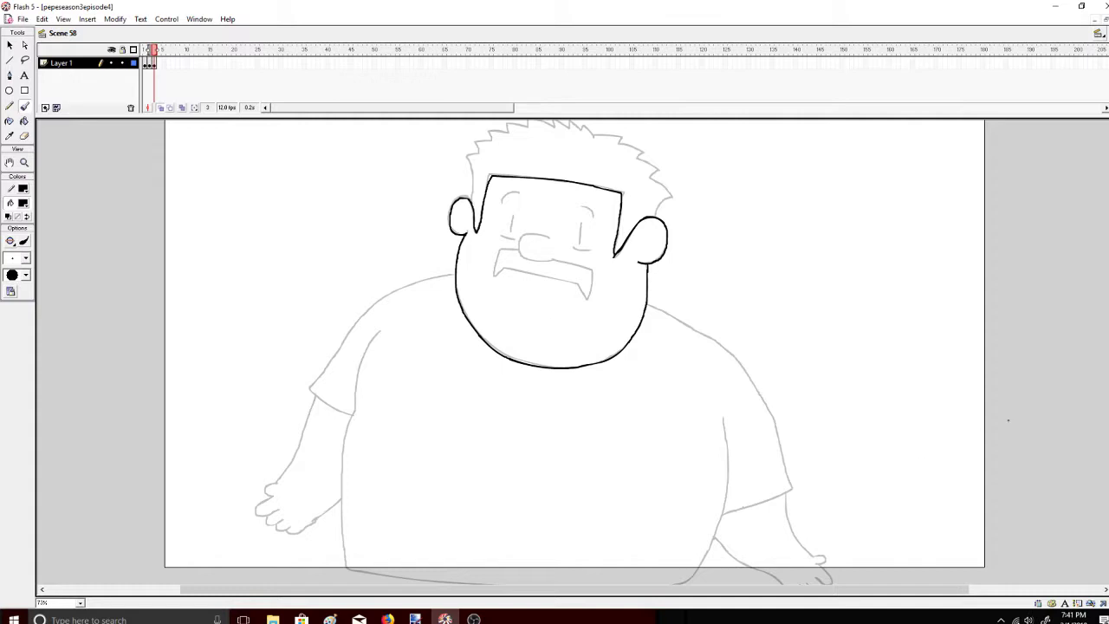
# Trace the spiky top outline of the hair from one ear over the head to the other ear
pyautogui.scroll(2, 575, 353)
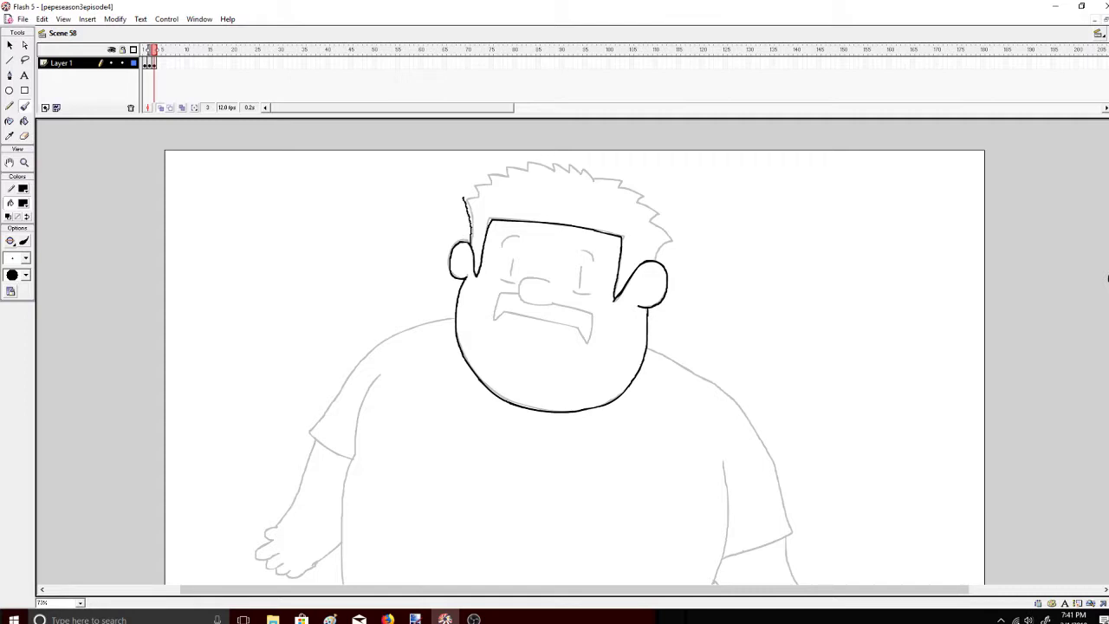
pyautogui.moveTo(465, 198)
pyautogui.mouseDown()
pyautogui.moveTo(557, 165)
pyautogui.moveTo(622, 180)
pyautogui.moveTo(672, 243)
pyautogui.moveTo(657, 257)
pyautogui.mouseUp()
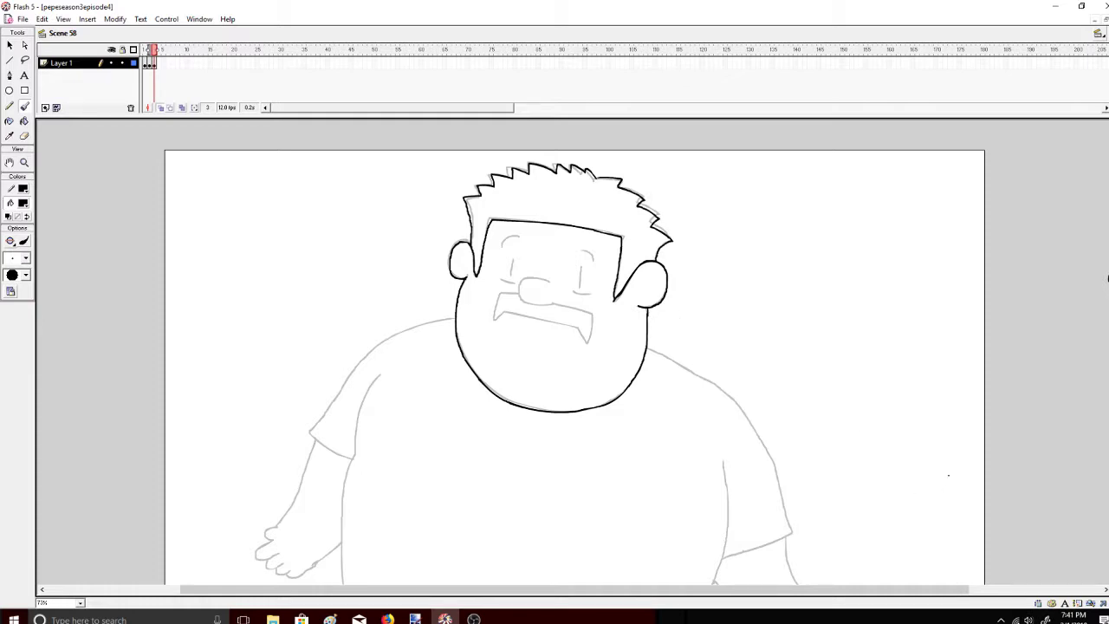
pyautogui.hotkey('ctrl', 'z')
pyautogui.hotkey('ctrl', 'y')
# Check the YouTube live chat in Firefox and return to Flash
pyautogui.click(387, 619)
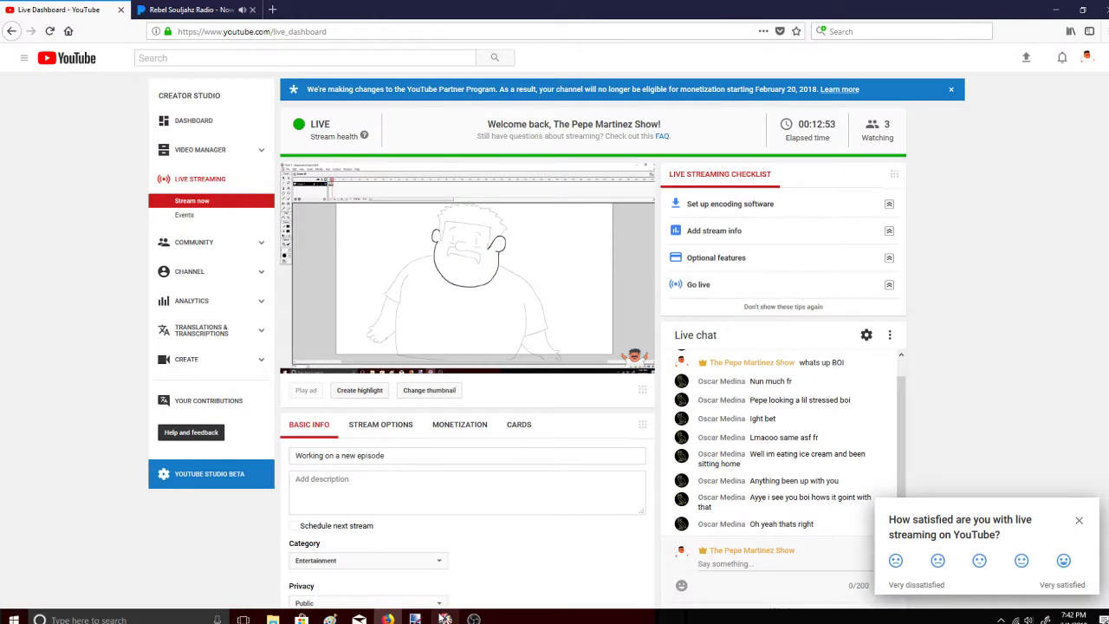
pyautogui.click(443, 618)
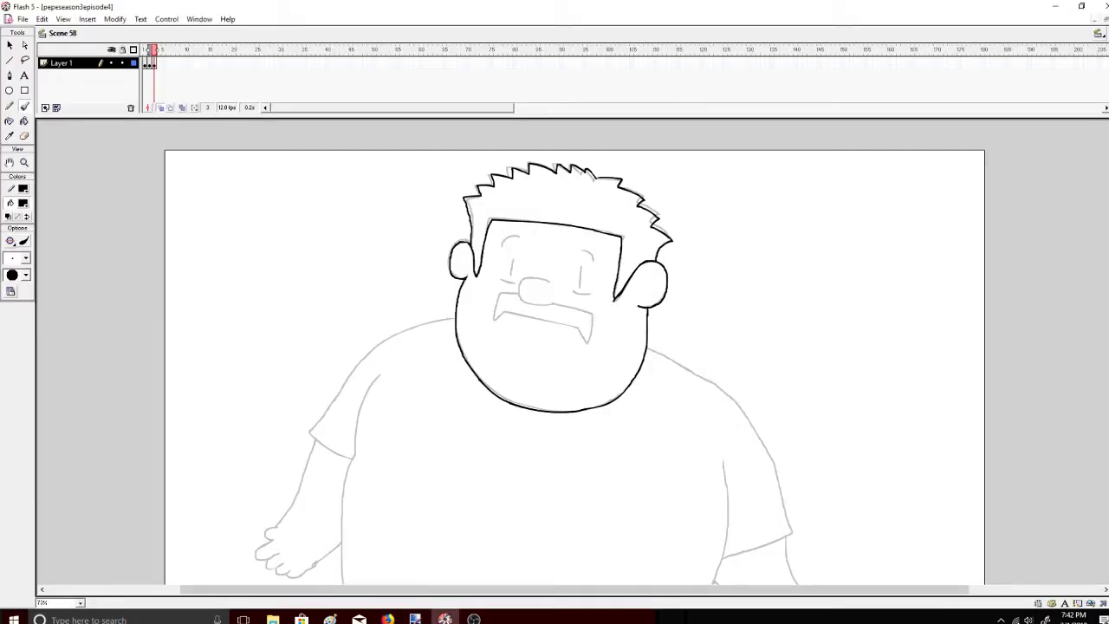
# Trace the character's eyes and eyebrows over the faint guide lines, retrying inaccurate strokes
pyautogui.scroll(-3, 574, 353)
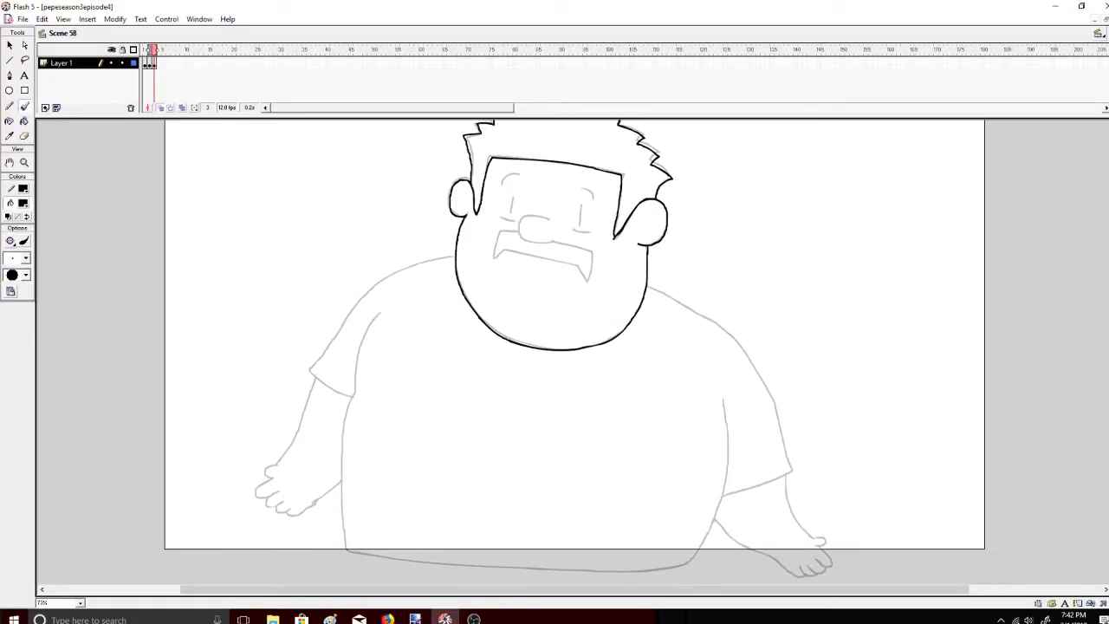
pyautogui.scroll(1, 400, 271)
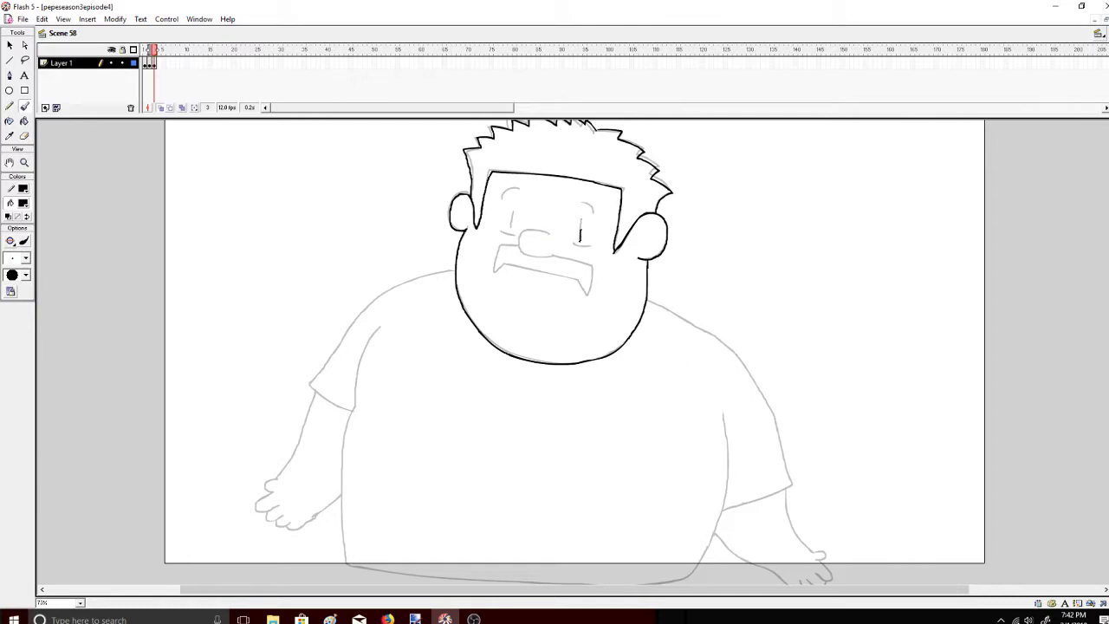
pyautogui.hotkey('ctrl', 'z')
pyautogui.moveTo(580, 240); pyautogui.dragTo(595, 212)
pyautogui.hotkey('ctrl', 'z')
pyautogui.moveTo(512, 226); pyautogui.dragTo(519, 187)
pyautogui.hotkey('ctrl', 'z')
pyautogui.hotkey('ctrl', 'z')
pyautogui.hotkey('ctrl', 'z')
pyautogui.hotkey('ctrl', 'z')
# Trace the lines under the eyes, the nose and the mustache over the faint guide lines
pyautogui.moveTo(496, 230)
pyautogui.mouseDown()
pyautogui.moveTo(532, 229)
pyautogui.moveTo(519, 251)
pyautogui.moveTo(553, 255)
pyautogui.mouseUp()
pyautogui.hotkey('ctrl', 'z')
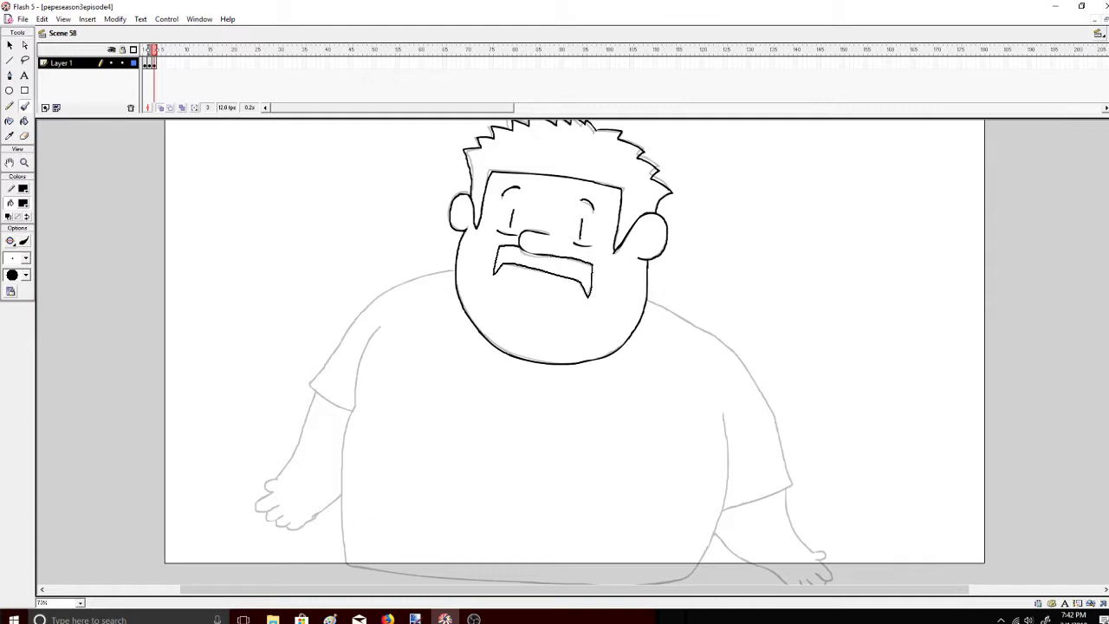
pyautogui.hotkey('ctrl', 'z')
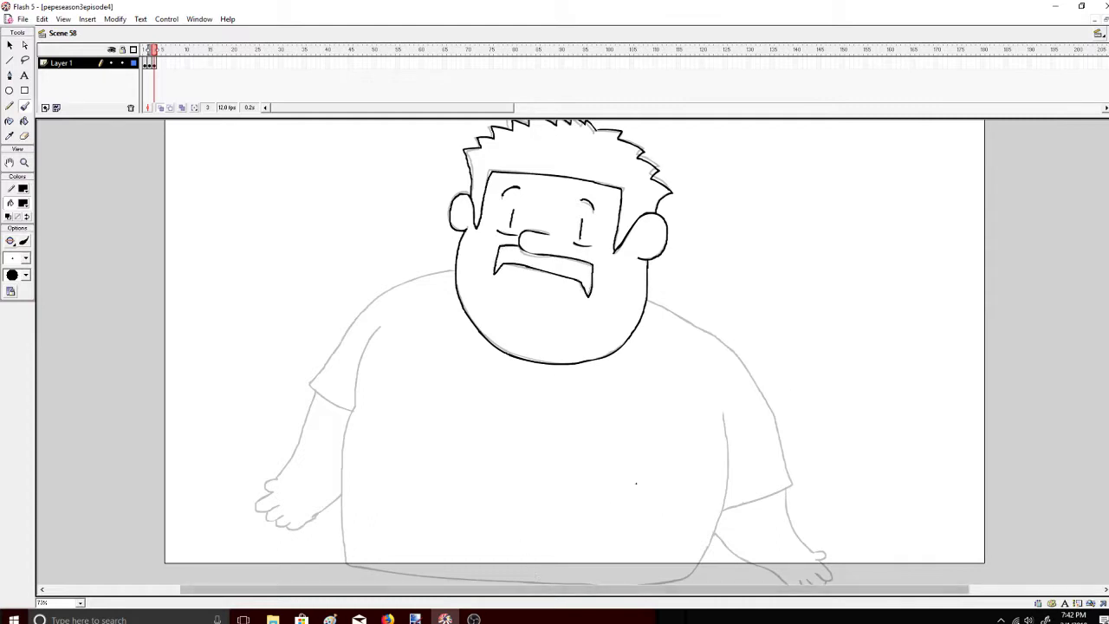
# Handwrite "Yea boi put on your snap" down the blank stage area beside the character
pyautogui.moveTo(805, 180)
pyautogui.mouseDown()
pyautogui.moveTo(774, 244)
pyautogui.moveTo(780, 208)
pyautogui.mouseUp()
pyautogui.moveTo(809, 192)
pyautogui.mouseDown()
pyautogui.moveTo(831, 224)
pyautogui.moveTo(848, 216)
pyautogui.mouseUp()
pyautogui.moveTo(872, 189); pyautogui.dragTo(897, 215)
pyautogui.moveTo(801, 244); pyautogui.dragTo(805, 290)
pyautogui.moveTo(835, 265)
pyautogui.mouseDown()
pyautogui.moveTo(834, 279)
pyautogui.moveTo(839, 260)
pyautogui.mouseUp()
pyautogui.moveTo(859, 256)
pyautogui.mouseDown()
pyautogui.moveTo(861, 284)
pyautogui.moveTo(859, 253)
pyautogui.mouseUp()
pyautogui.moveTo(826, 309)
pyautogui.mouseDown()
pyautogui.moveTo(829, 356)
pyautogui.moveTo(867, 338)
pyautogui.mouseUp()
pyautogui.moveTo(879, 298); pyautogui.dragTo(880, 343)
pyautogui.moveTo(870, 315); pyautogui.dragTo(905, 312)
pyautogui.moveTo(849, 355); pyautogui.dragTo(883, 386)
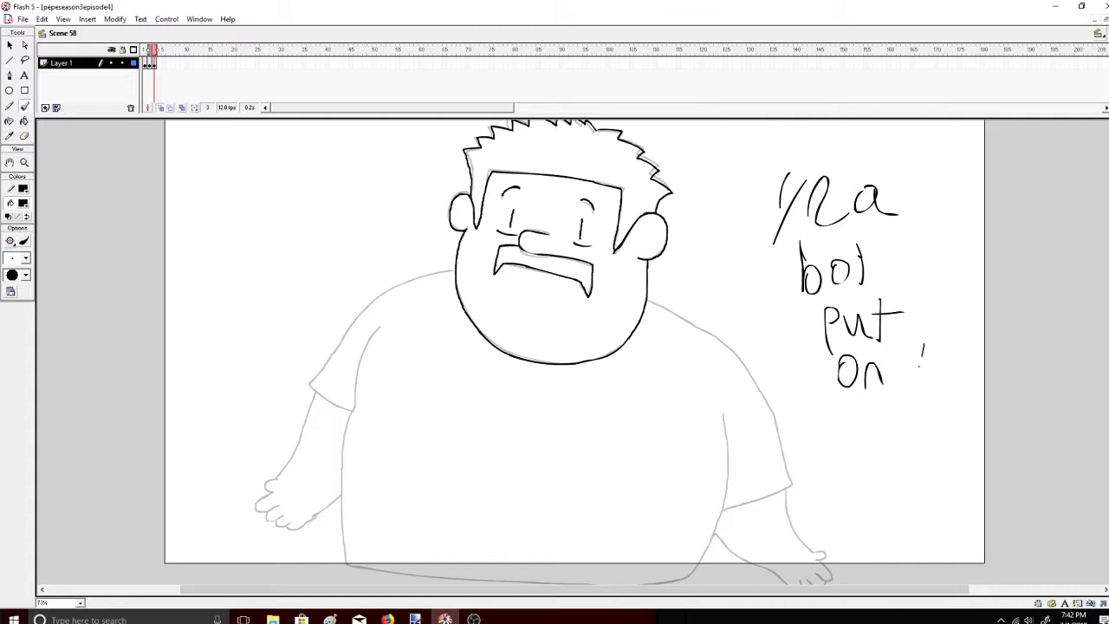
pyautogui.moveTo(910, 343); pyautogui.dragTo(919, 387)
pyautogui.moveTo(940, 345); pyautogui.dragTo(953, 367)
pyautogui.moveTo(956, 365); pyautogui.dragTo(972, 336)
pyautogui.moveTo(866, 407); pyautogui.dragTo(851, 430)
pyautogui.moveTo(874, 402)
pyautogui.mouseDown()
pyautogui.moveTo(892, 424)
pyautogui.moveTo(927, 437)
pyautogui.mouseUp()
pyautogui.moveTo(927, 408); pyautogui.dragTo(939, 425)
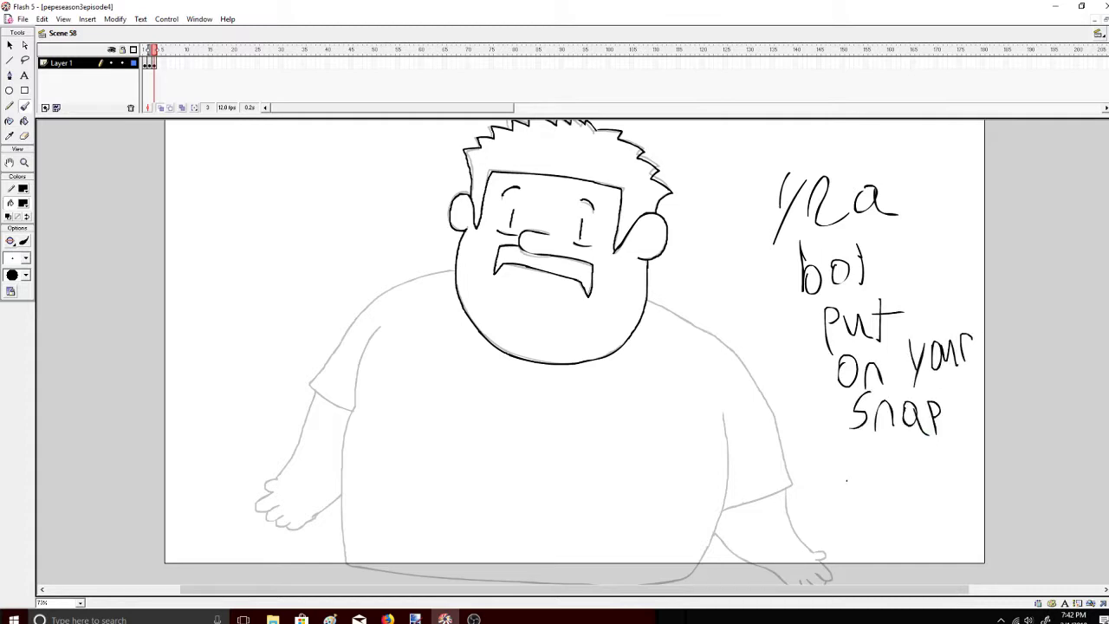
# Add "Thanks holmes" below the handwritten message and underline it twice
pyautogui.moveTo(833, 447); pyautogui.dragTo(874, 442)
pyautogui.moveTo(853, 444)
pyautogui.mouseDown()
pyautogui.moveTo(851, 477)
pyautogui.moveTo(881, 484)
pyautogui.mouseUp()
pyautogui.moveTo(882, 468)
pyautogui.mouseDown()
pyautogui.moveTo(922, 457)
pyautogui.moveTo(950, 480)
pyautogui.mouseUp()
pyautogui.moveTo(955, 458); pyautogui.dragTo(963, 487)
pyautogui.moveTo(979, 460); pyautogui.dragTo(966, 485)
pyautogui.moveTo(854, 517); pyautogui.dragTo(854, 534)
pyautogui.moveTo(853, 490); pyautogui.dragTo(852, 530)
pyautogui.moveTo(855, 516)
pyautogui.mouseDown()
pyautogui.moveTo(868, 532)
pyautogui.moveTo(881, 501)
pyautogui.mouseUp()
pyautogui.click(906, 513)
pyautogui.moveTo(898, 487)
pyautogui.mouseDown()
pyautogui.moveTo(898, 519)
pyautogui.moveTo(906, 496)
pyautogui.mouseUp()
pyautogui.moveTo(908, 502); pyautogui.dragTo(946, 520)
pyautogui.moveTo(965, 496); pyautogui.dragTo(957, 521)
pyautogui.moveTo(856, 549); pyautogui.dragTo(952, 531)
pyautogui.moveTo(886, 557); pyautogui.dragTo(951, 551)
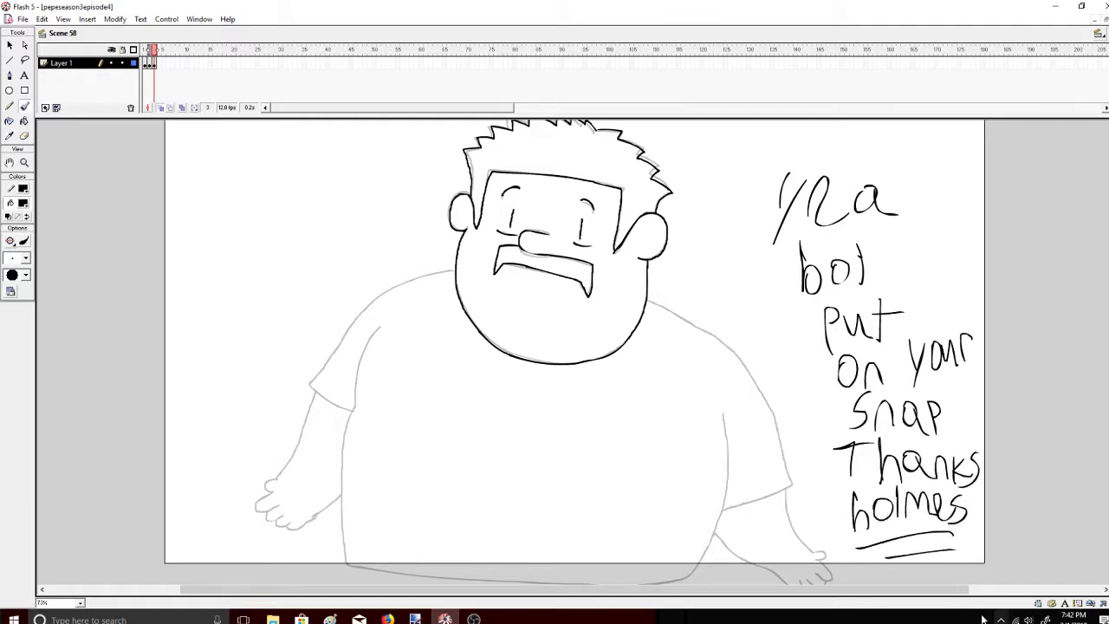
pyautogui.moveTo(839, 522); pyautogui.dragTo(839, 537)
pyautogui.moveTo(848, 527); pyautogui.dragTo(846, 529)
pyautogui.click(858, 534)
# Undo every stroke of the handwritten message beside the character, leaving the traced head in place
pyautogui.hotkey('ctrl', 'z')
pyautogui.hotkey('ctrl', 'z')
pyautogui.hotkey('ctrl', 'z')
pyautogui.hotkey('ctrl', 'z')
pyautogui.hotkey('ctrl', 'z')
pyautogui.hotkey('ctrl', 'z')
pyautogui.hotkey('ctrl', 'z')
pyautogui.hotkey('ctrl', 'z')
pyautogui.hotkey('ctrl', 'z')
pyautogui.hotkey('ctrl', 'z')
pyautogui.hotkey('ctrl', 'z')
pyautogui.hotkey('ctrl', 'z')
pyautogui.hotkey('ctrl', 'z')
pyautogui.hotkey('ctrl', 'z')
pyautogui.hotkey('ctrl', 'z')
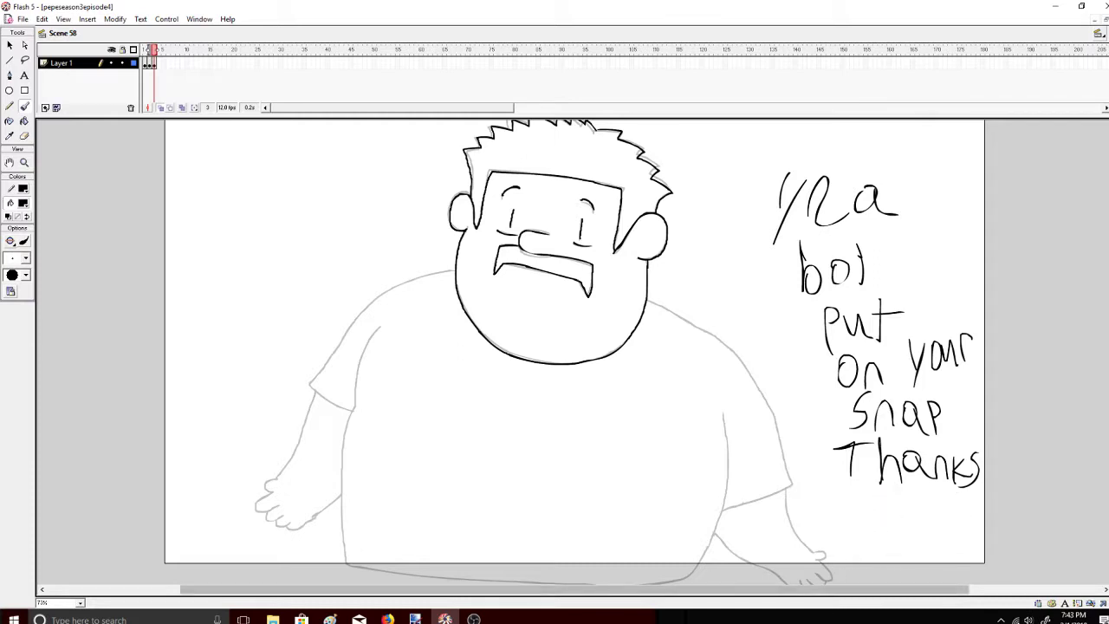
pyautogui.hotkey('ctrl', 'z')
pyautogui.hotkey('ctrl', 'z')
pyautogui.hotkey('ctrl', 'z')
pyautogui.hotkey('ctrl', 'z')
pyautogui.hotkey('ctrl', 'z')
pyautogui.hotkey('ctrl', 'z')
pyautogui.hotkey('ctrl', 'z')
pyautogui.hotkey('ctrl', 'z')
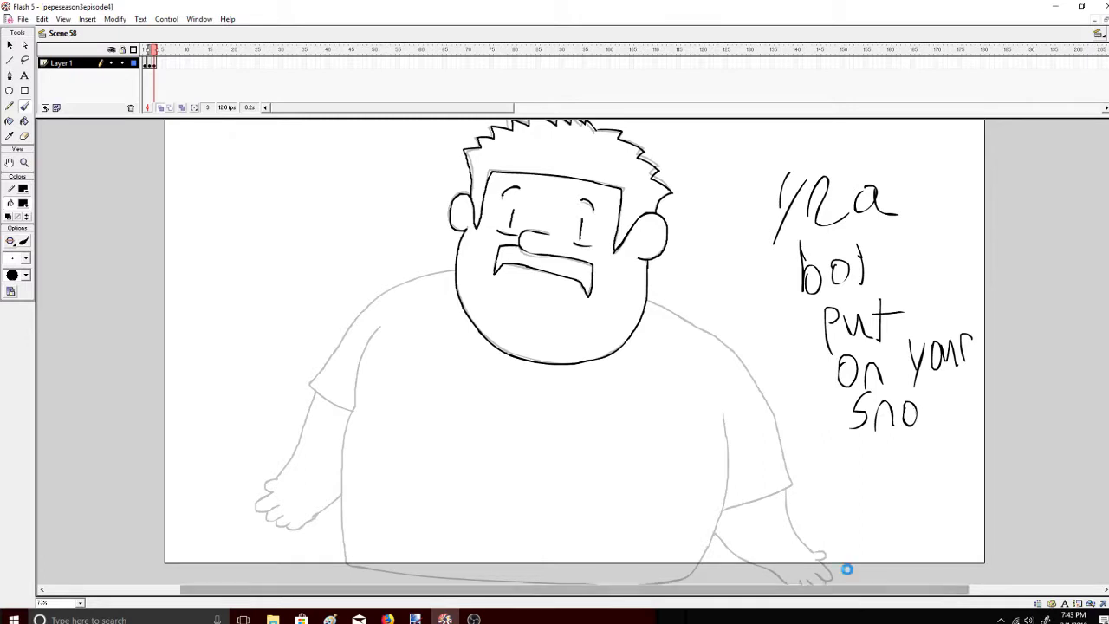
pyautogui.hotkey('ctrl', 'z')
pyautogui.hotkey('ctrl', 'z')
pyautogui.hotkey('ctrl', 'z')
pyautogui.hotkey('ctrl', 'z')
pyautogui.hotkey('ctrl', 'z')
pyautogui.hotkey('ctrl', 'z')
pyautogui.hotkey('ctrl', 'z')
pyautogui.hotkey('ctrl', 'z')
pyautogui.hotkey('ctrl', 'z')
pyautogui.hotkey('ctrl', 'z')
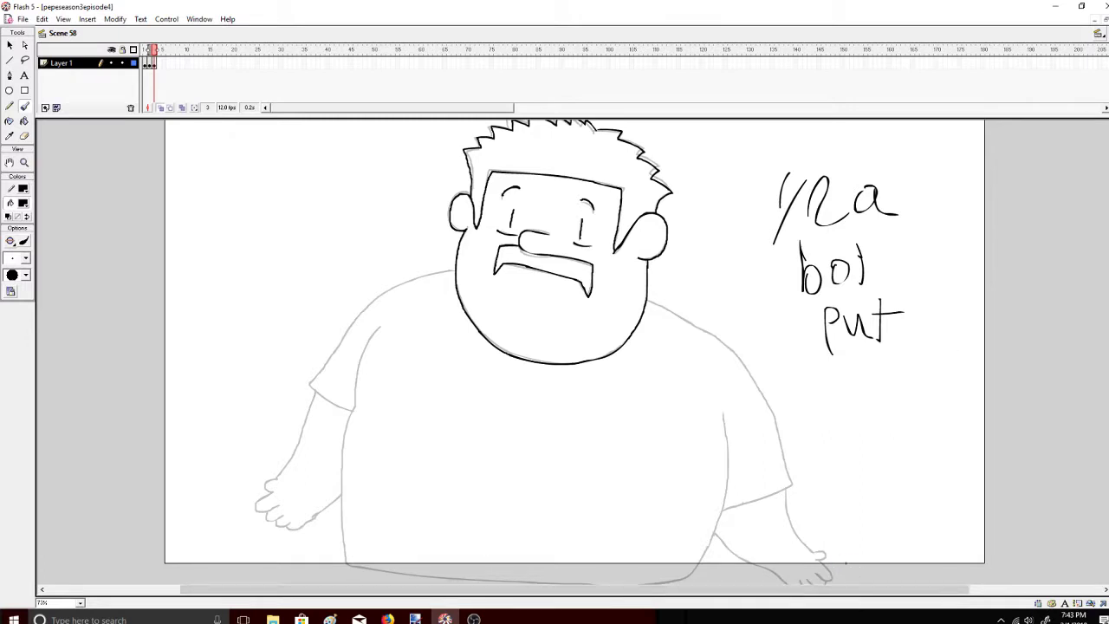
pyautogui.hotkey('ctrl', 'z')
pyautogui.hotkey('ctrl', 'z')
pyautogui.hotkey('ctrl', 'z')
pyautogui.hotkey('ctrl', 'z')
pyautogui.hotkey('ctrl', 'z')
pyautogui.hotkey('ctrl', 'z')
pyautogui.hotkey('ctrl', 'z')
pyautogui.hotkey('ctrl', 'z')
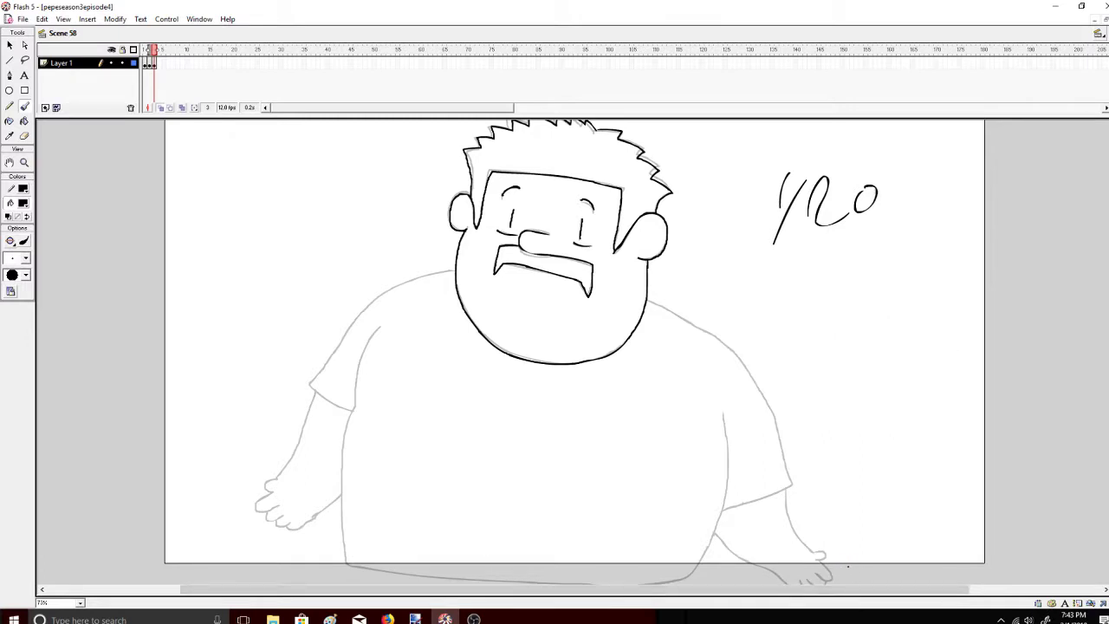
pyautogui.hotkey('ctrl', 'z')
pyautogui.hotkey('ctrl', 'z')
pyautogui.hotkey('ctrl', 'z')
pyautogui.hotkey('ctrl', 'z')
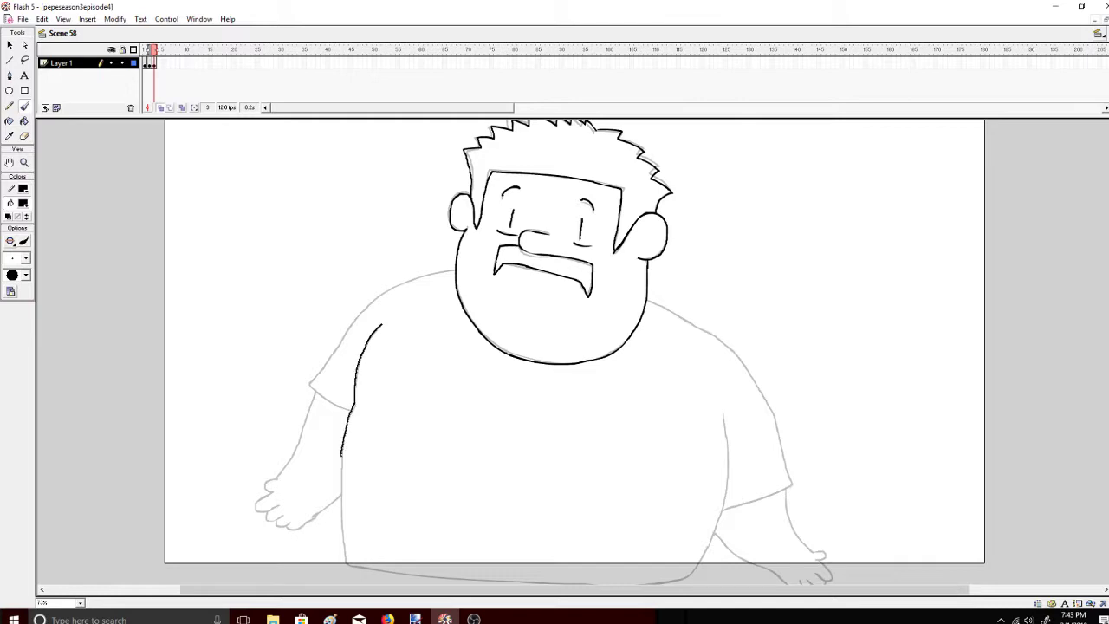
# Draw the shirt's torso, shoulders and sleeves, one arm and hand raised outwards, and the upper line of the other arm
pyautogui.moveTo(388, 576)
pyautogui.mouseDown()
pyautogui.moveTo(638, 573)
pyautogui.moveTo(697, 564)
pyautogui.moveTo(715, 524)
pyautogui.mouseUp()
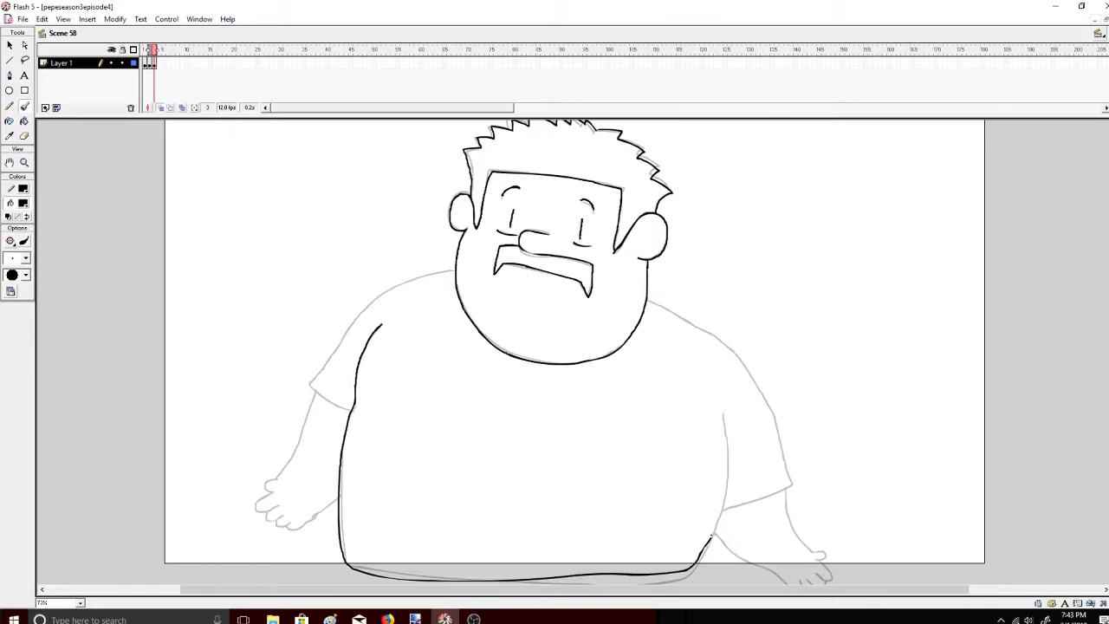
pyautogui.moveTo(720, 408); pyautogui.dragTo(716, 392)
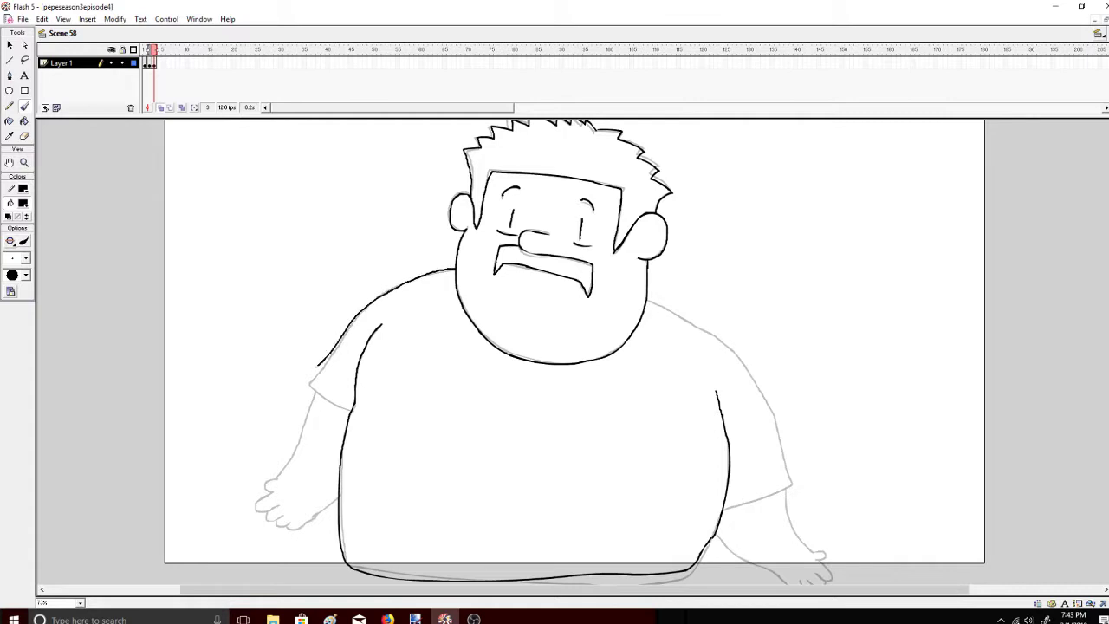
pyautogui.moveTo(350, 402); pyautogui.dragTo(353, 404)
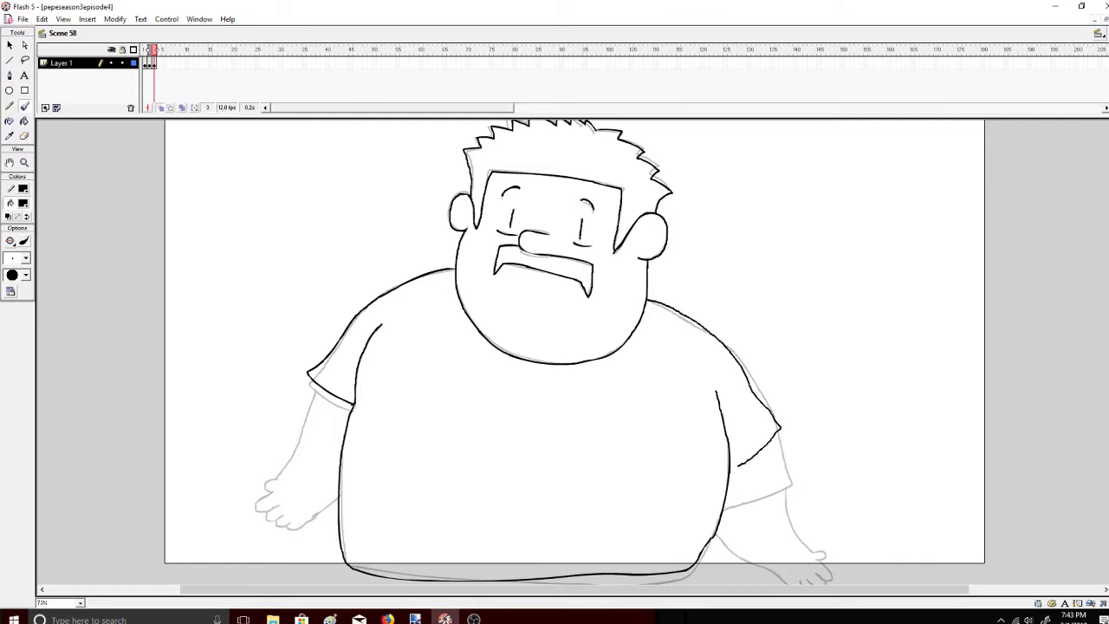
pyautogui.moveTo(738, 466); pyautogui.dragTo(730, 471)
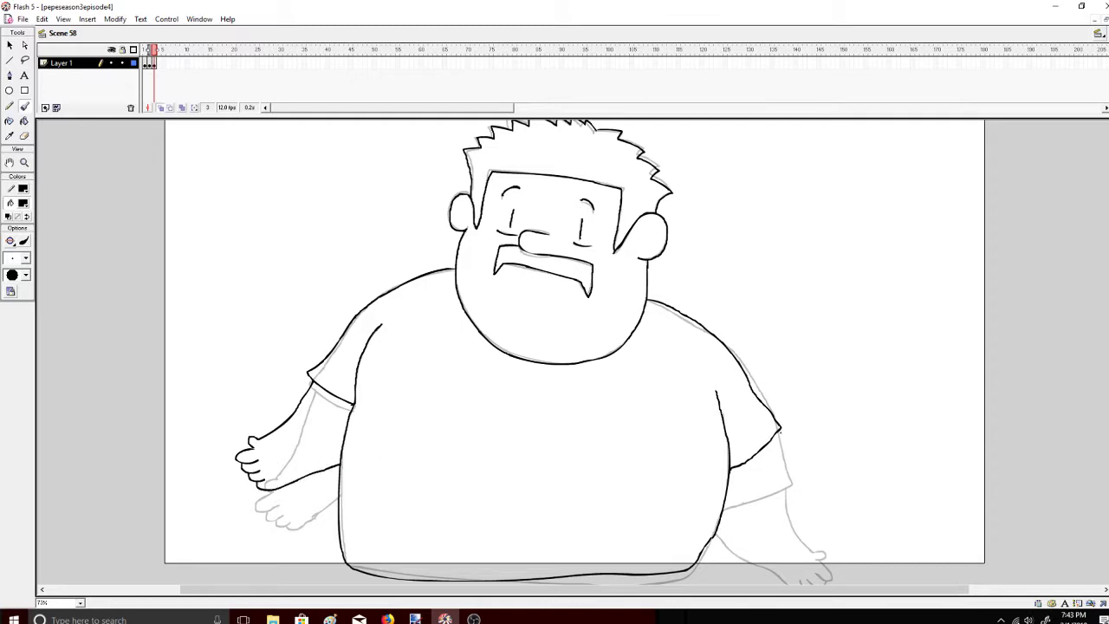
pyautogui.hotkey('ctrl', 'z')
pyautogui.moveTo(836, 489); pyautogui.dragTo(847, 494)
# Handwrite "Bet" on the blank stage area beside the character's head
pyautogui.moveTo(763, 174); pyautogui.dragTo(759, 217)
pyautogui.moveTo(804, 206); pyautogui.dragTo(839, 210)
pyautogui.moveTo(852, 176); pyautogui.dragTo(848, 211)
pyautogui.moveTo(841, 193); pyautogui.dragTo(874, 190)
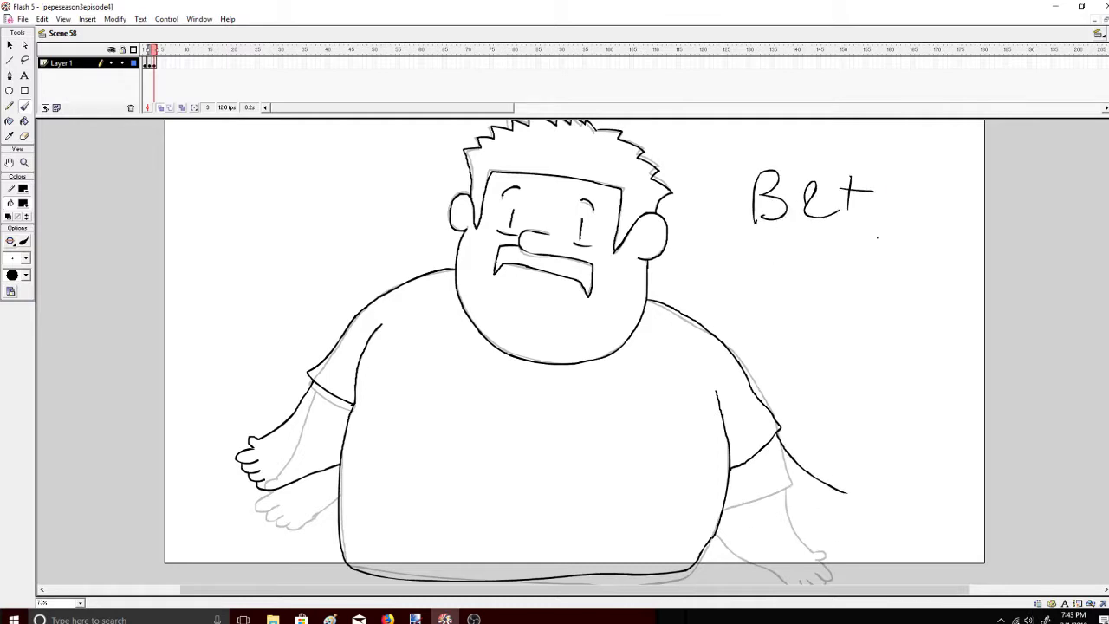
# Undo the handwritten "Bet", restoring the upper arm line if it is removed too
pyautogui.hotkey('ctrl', 'z')
pyautogui.hotkey('ctrl', 'z')
pyautogui.hotkey('ctrl', 'z')
pyautogui.hotkey('ctrl', 'z')
pyautogui.hotkey('ctrl', 'z')
pyautogui.hotkey('ctrl', 'z')
pyautogui.hotkey('ctrl', 'z')
pyautogui.hotkey('ctrl', 'y')
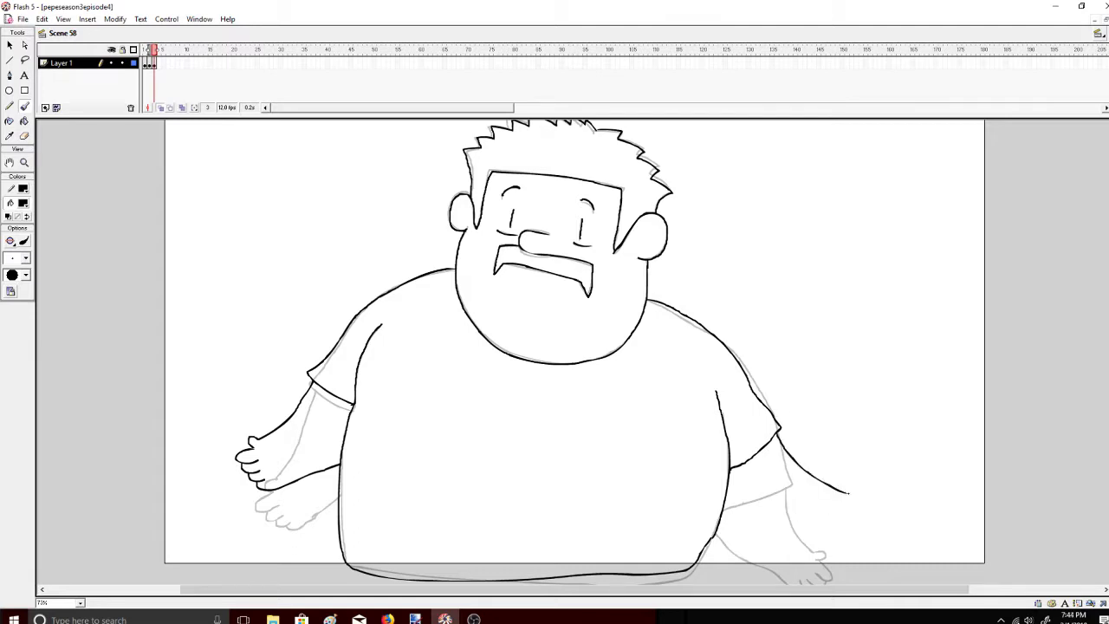
# Finish the second raised arm and its hand, and scrub the neighbouring frames to check the motion
pyautogui.moveTo(854, 508); pyautogui.dragTo(860, 517)
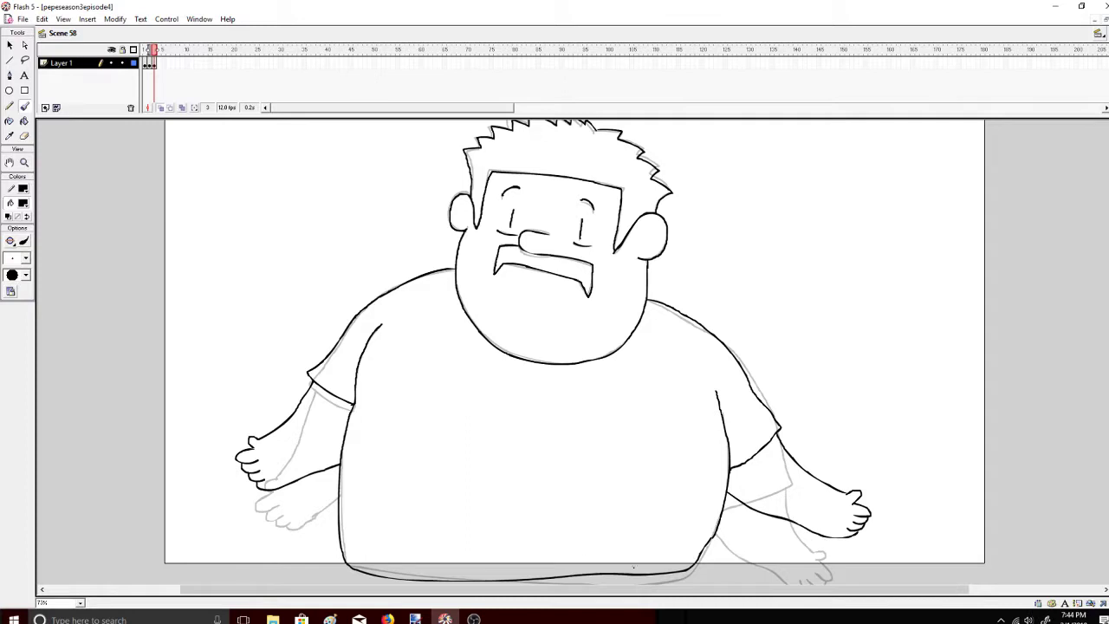
pyautogui.moveTo(154, 50)
pyautogui.mouseDown()
pyautogui.moveTo(133, 54)
pyautogui.moveTo(152, 58)
pyautogui.mouseUp()
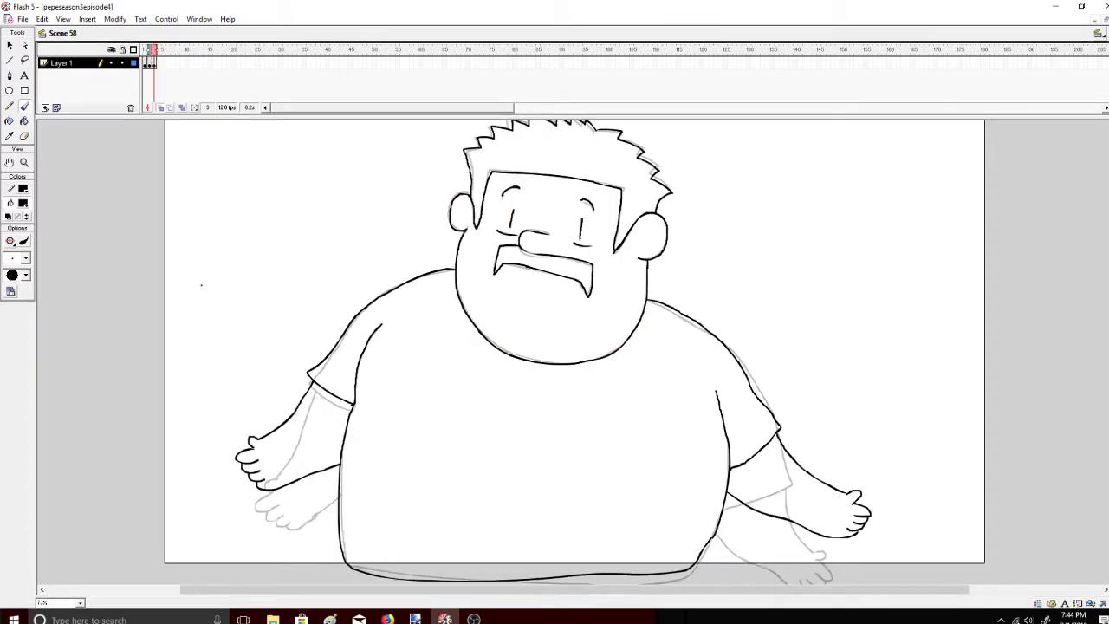
pyautogui.moveTo(176, 63)
pyautogui.mouseDown()
pyautogui.moveTo(136, 63)
pyautogui.moveTo(157, 67)
pyautogui.mouseUp()
# Fill the character's hair and mustache black on frame 2
pyautogui.moveTo(154, 52)
pyautogui.mouseDown()
pyautogui.moveTo(140, 55)
pyautogui.moveTo(150, 55)
pyautogui.mouseUp()
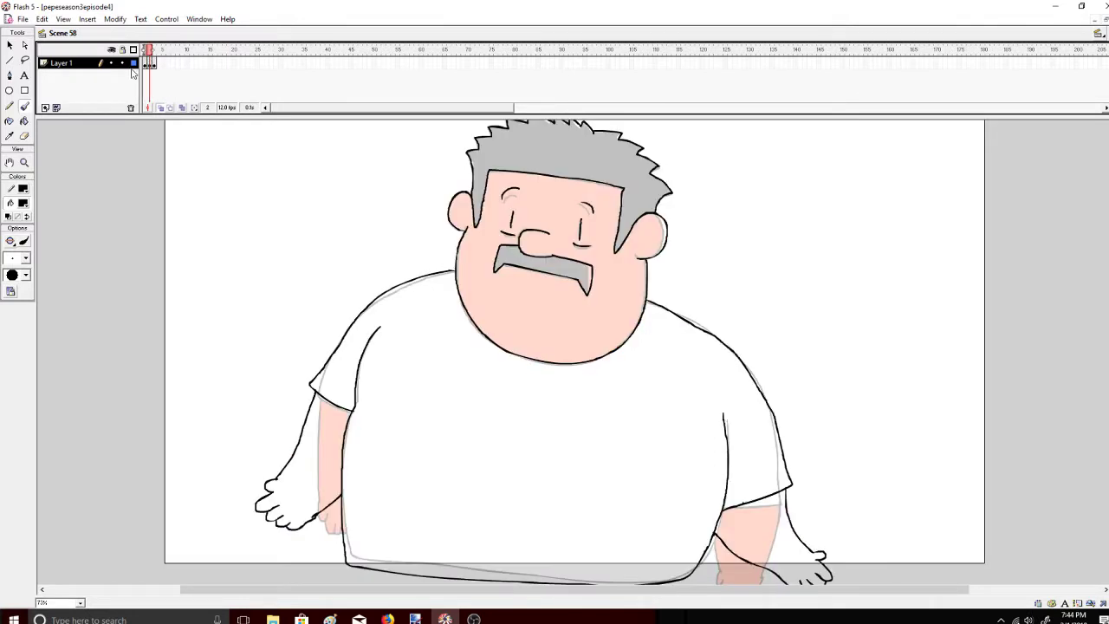
pyautogui.click(24, 121)
pyautogui.click(544, 137)
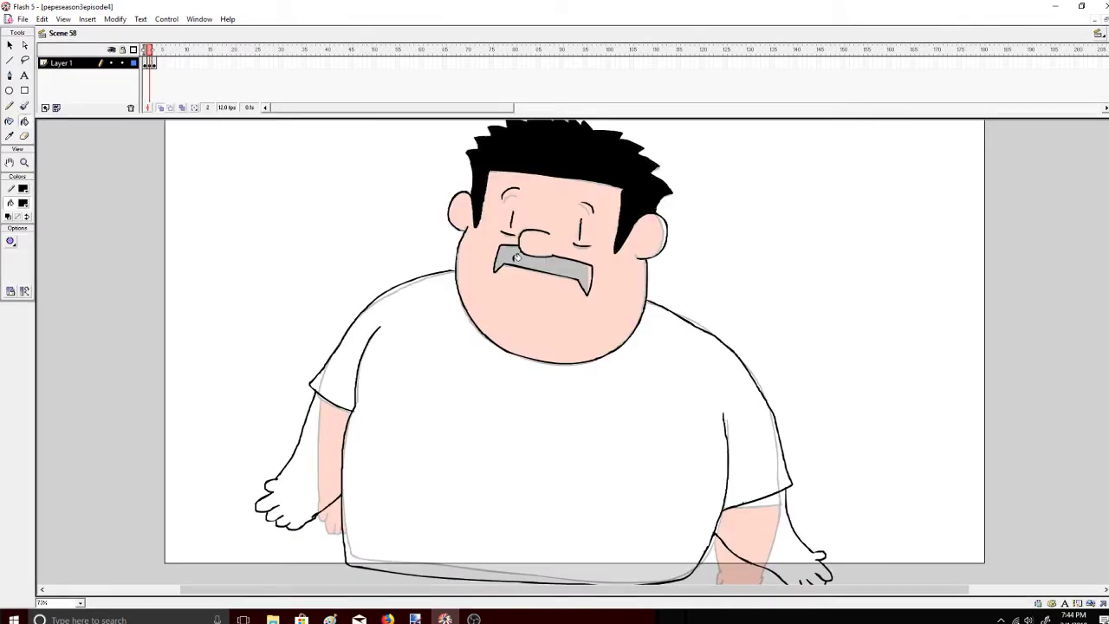
pyautogui.click(513, 257)
# Fill the hair and mustache black on frame 3, closing medium gaps for the hair and small gaps for the mustache
pyautogui.moveTo(154, 57); pyautogui.dragTo(167, 62)
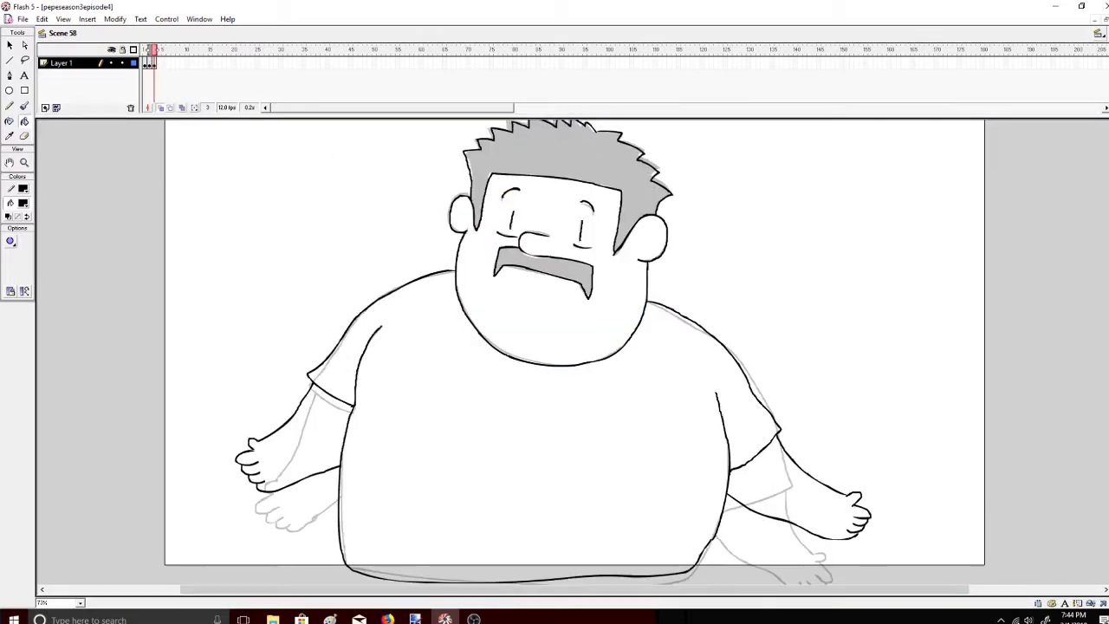
pyautogui.scroll(1, 741, 192)
pyautogui.click(10, 241)
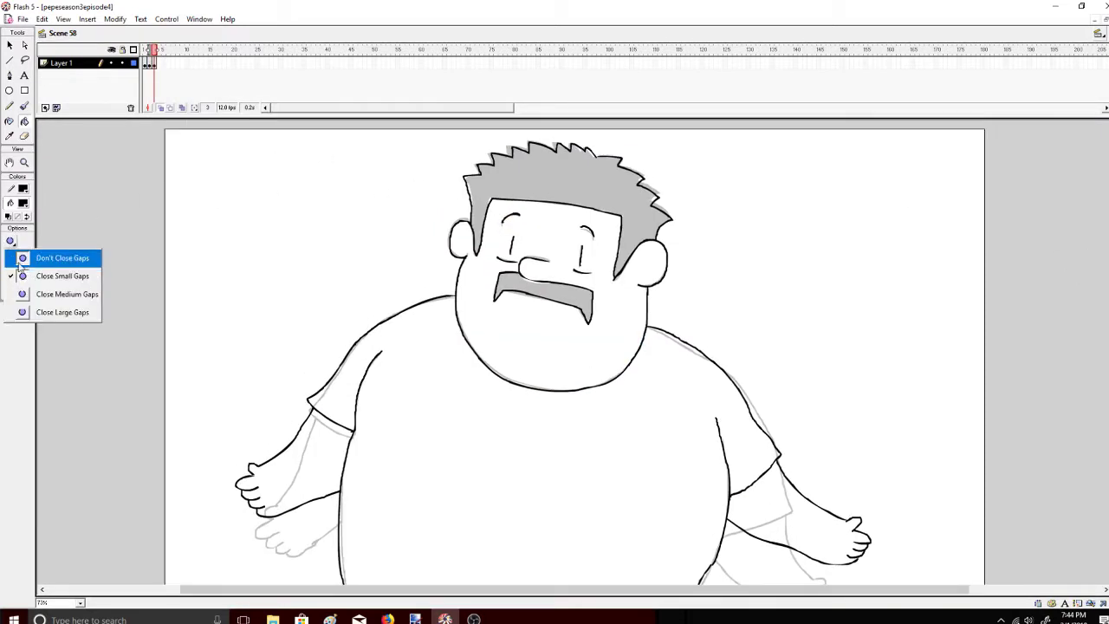
pyautogui.click(124, 264)
pyautogui.click(555, 165)
pyautogui.click(14, 244)
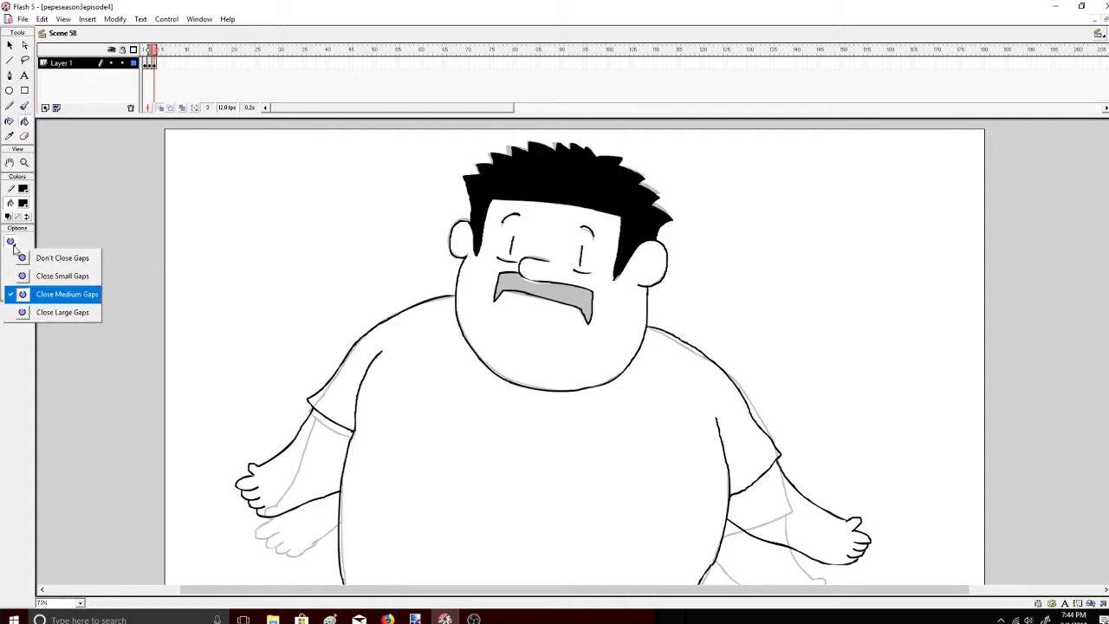
pyautogui.click(63, 279)
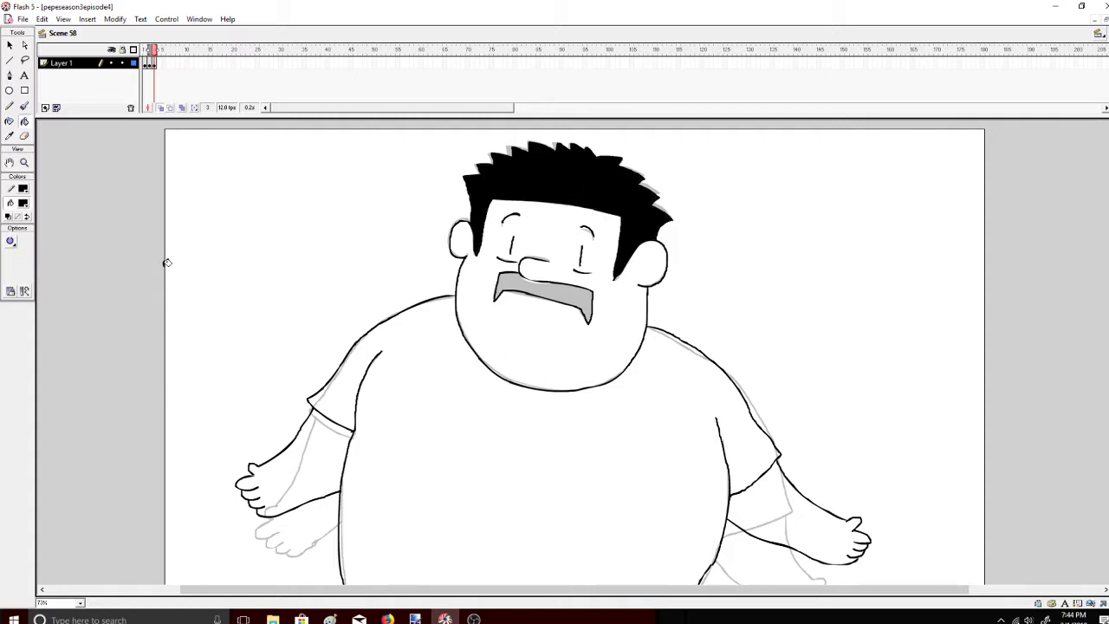
pyautogui.moveTo(168, 52)
pyautogui.mouseDown()
pyautogui.moveTo(150, 53)
pyautogui.moveTo(168, 53)
pyautogui.mouseUp()
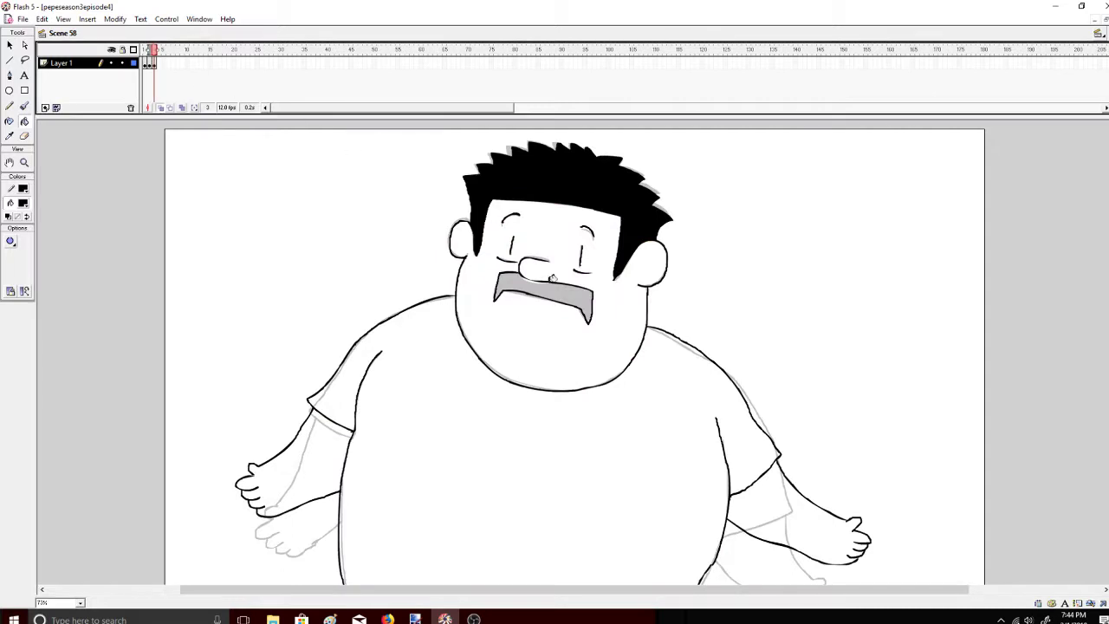
# Fill the character's face and both arms with orange on frame 2
pyautogui.click(23, 204)
pyautogui.click(106, 266)
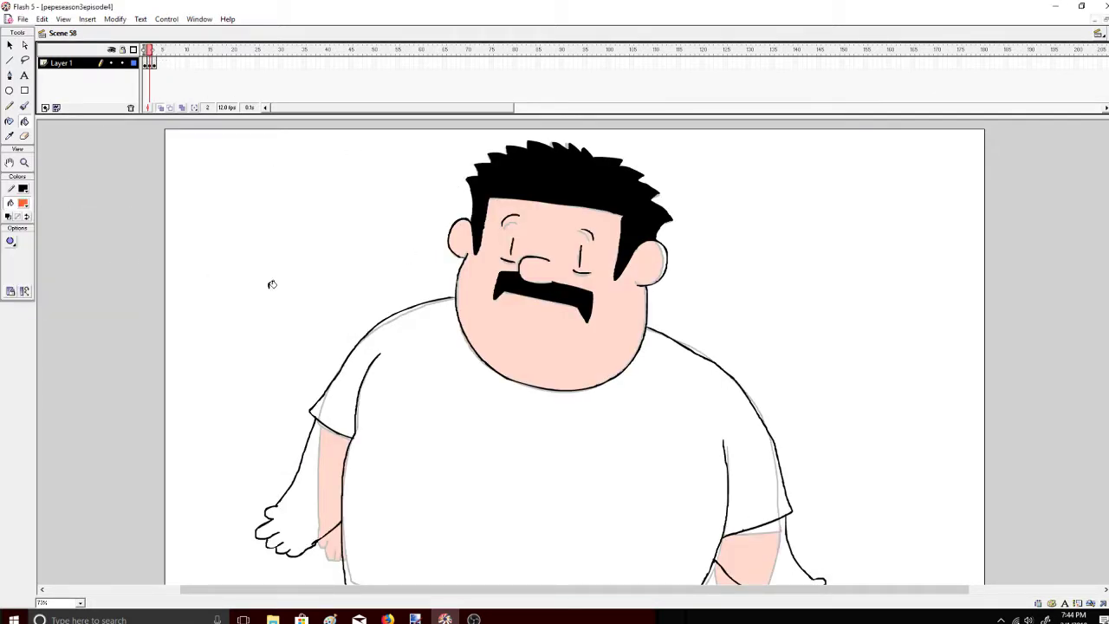
pyautogui.click(548, 333)
pyautogui.click(771, 558)
pyautogui.click(314, 501)
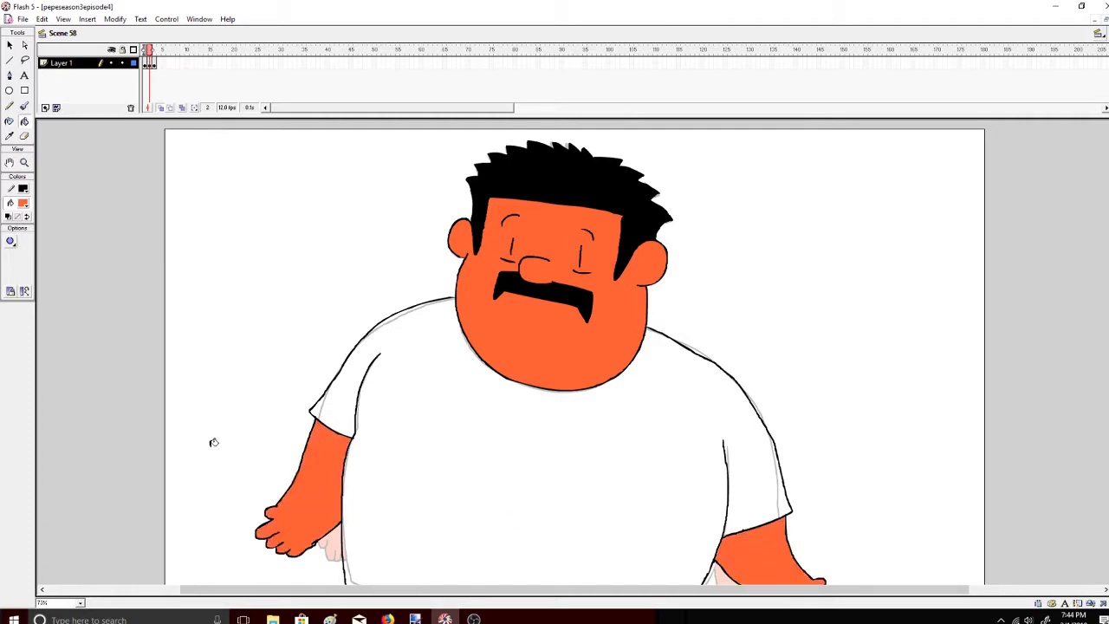
# Fill the character's face and both raised arms with the same orange on frame 3
pyautogui.click(23, 204)
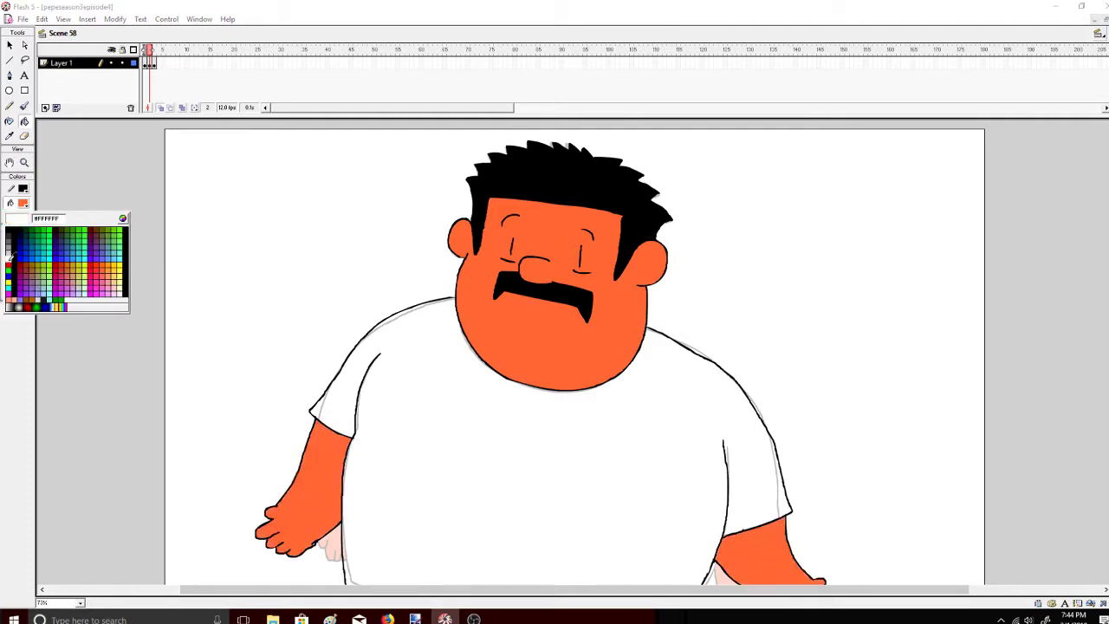
pyautogui.click(459, 241)
pyautogui.press('.')
pyautogui.press('.')
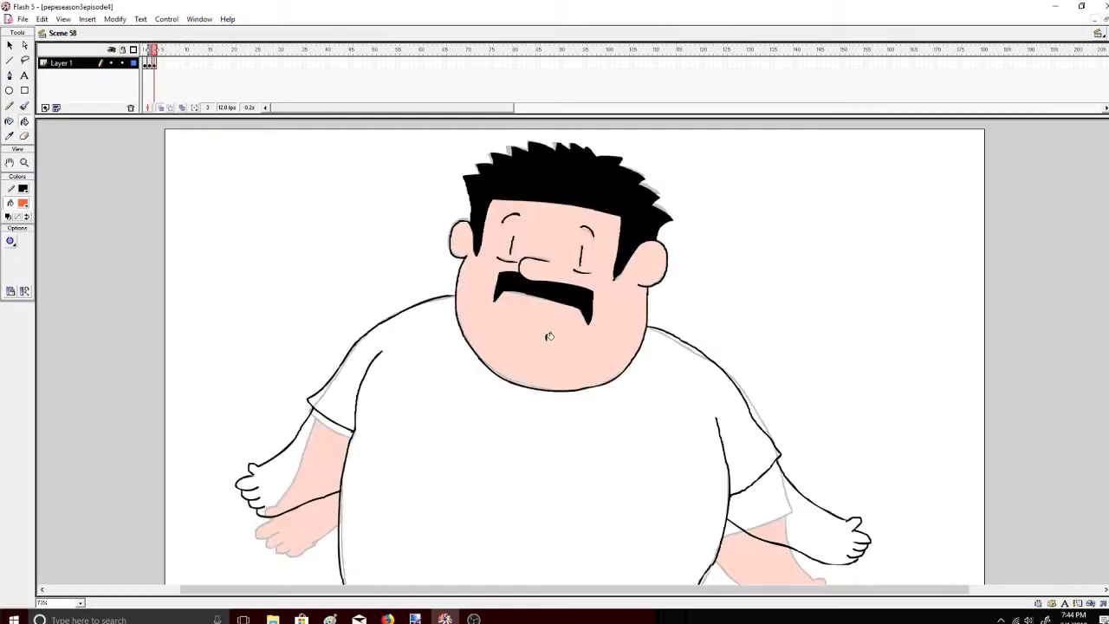
pyautogui.click(549, 337)
pyautogui.click(733, 486)
pyautogui.click(317, 456)
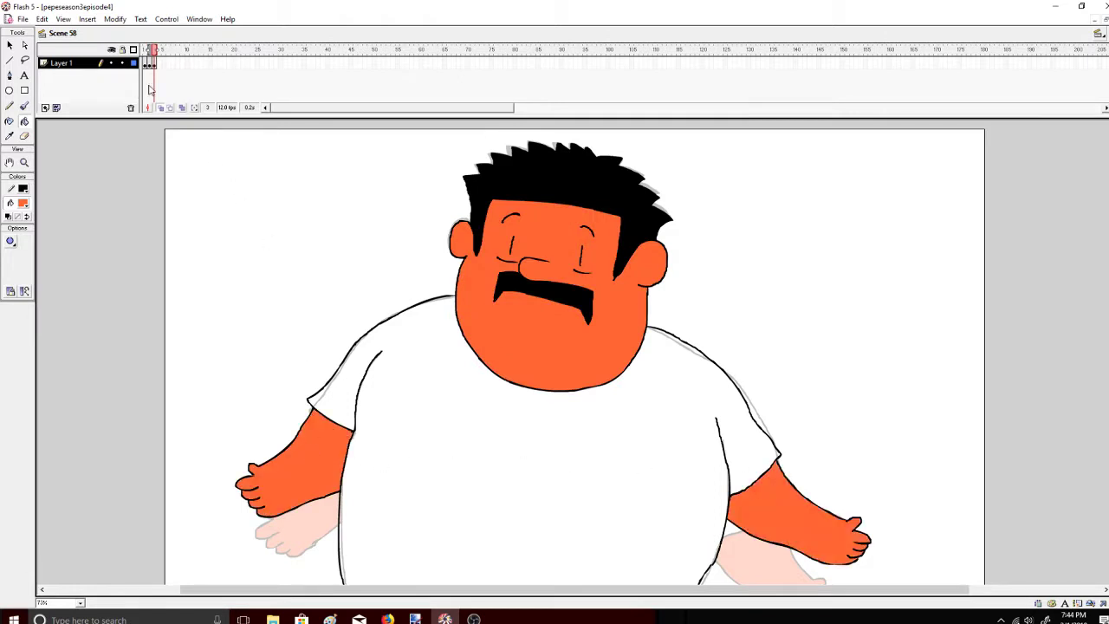
# Fill the character's shirt white on frames 2 and 3
pyautogui.click(150, 50)
pyautogui.click(23, 203)
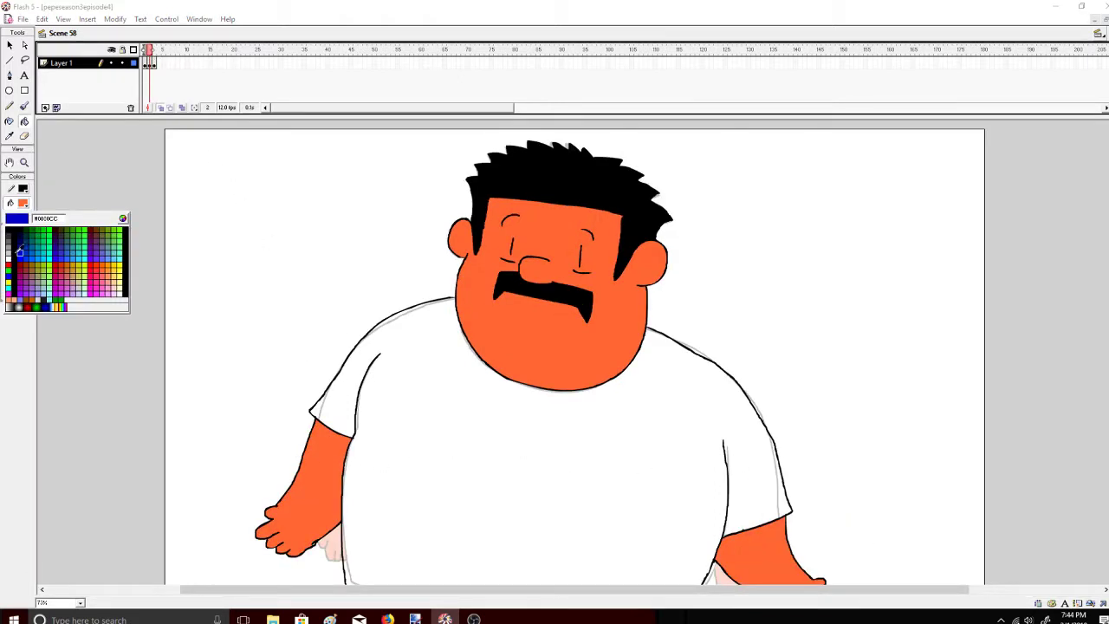
pyautogui.click(14, 251)
pyautogui.press('.')
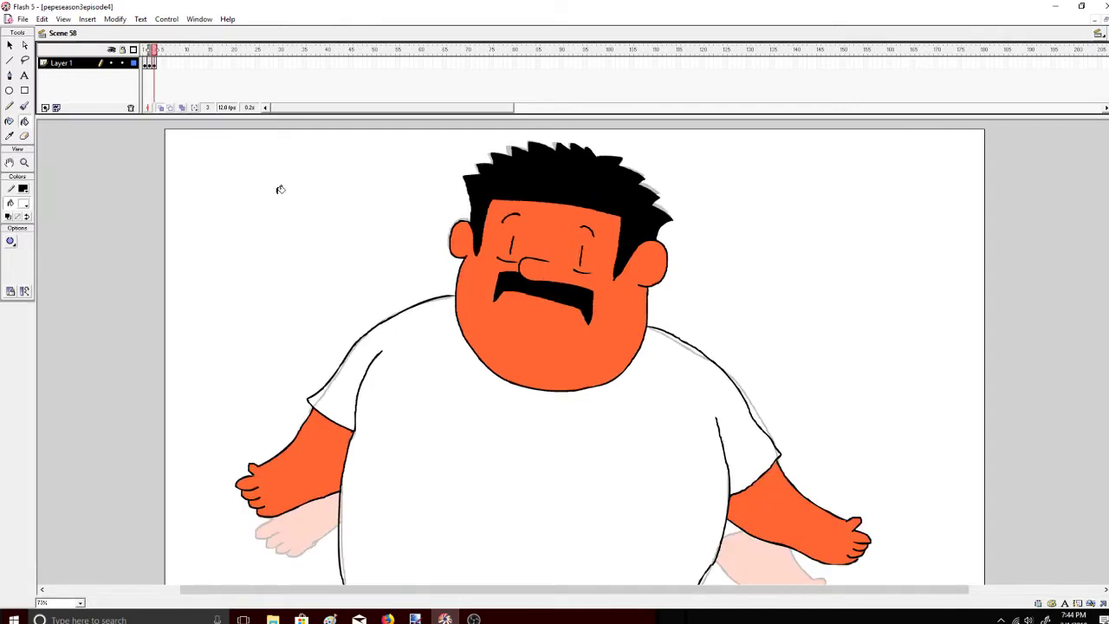
pyautogui.scroll(-2, 575, 351)
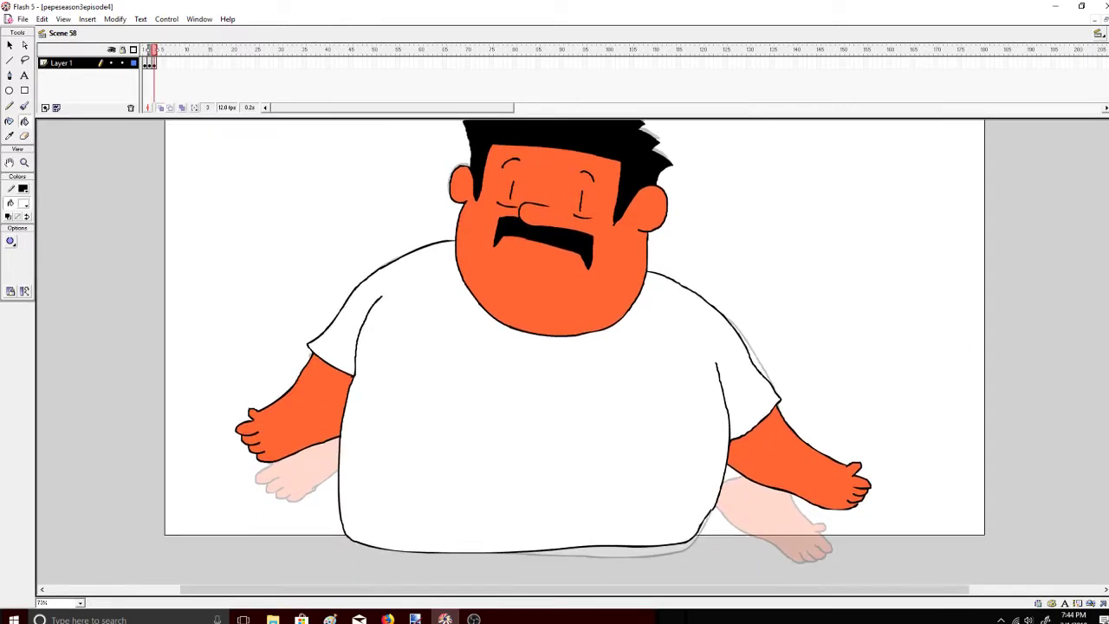
pyautogui.scroll(1, 574, 351)
# Play the animation from the first frame of the current scene
pyautogui.moveTo(154, 50); pyautogui.dragTo(129, 57)
pyautogui.click(167, 19)
pyautogui.click(182, 32)
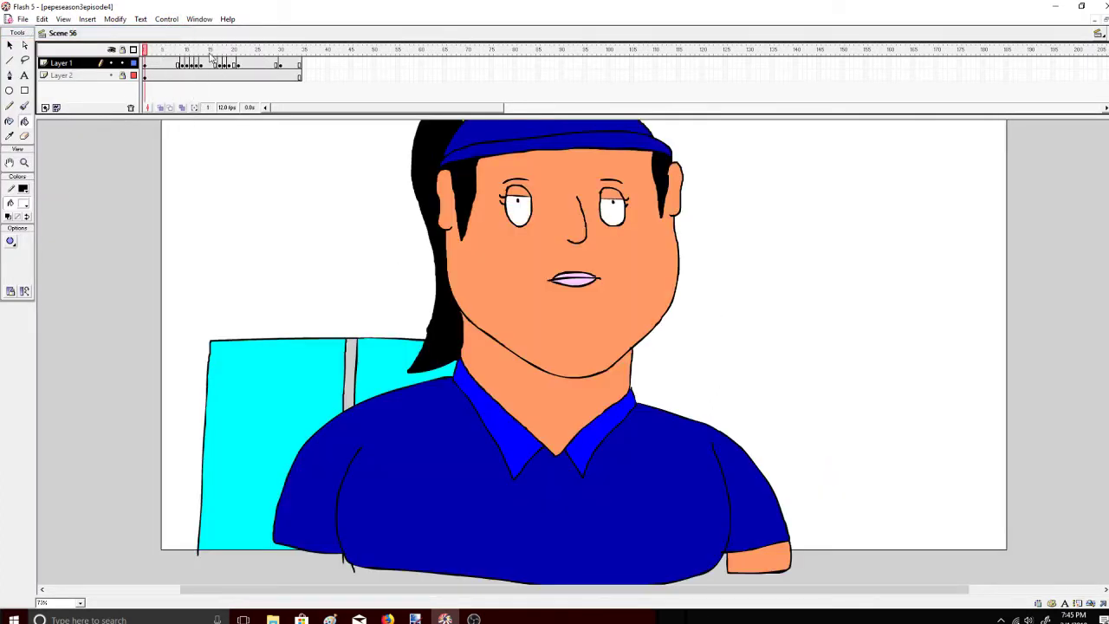
# Open Scene 57 and then Scene 55 to check which shots surround the new scene
pyautogui.click(1099, 33)
pyautogui.scroll(-1, 1066, 598)
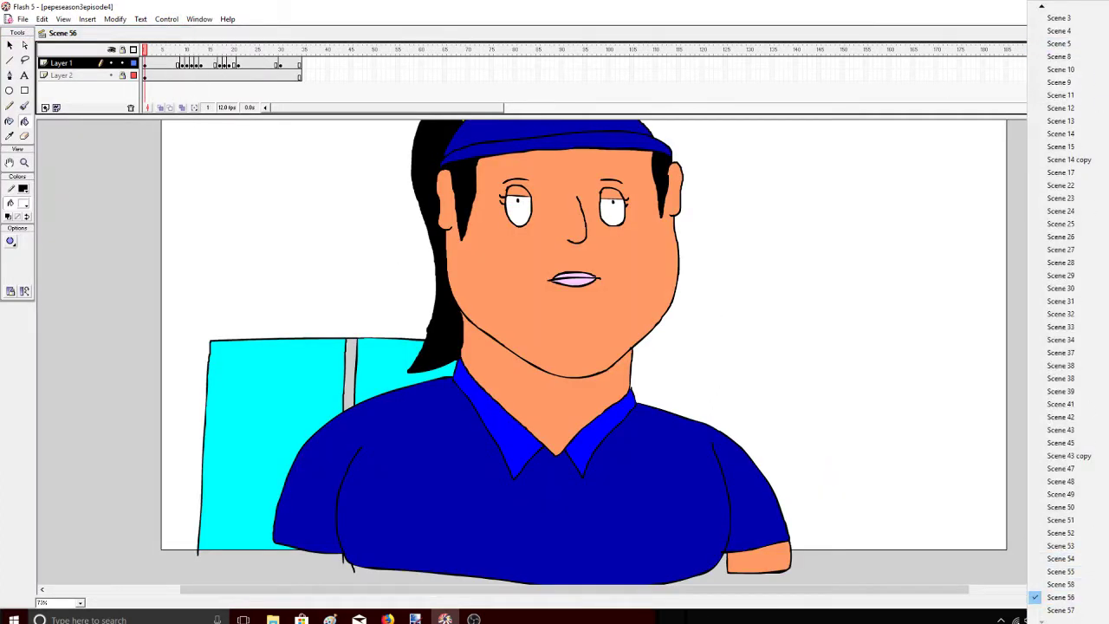
pyautogui.click(1082, 610)
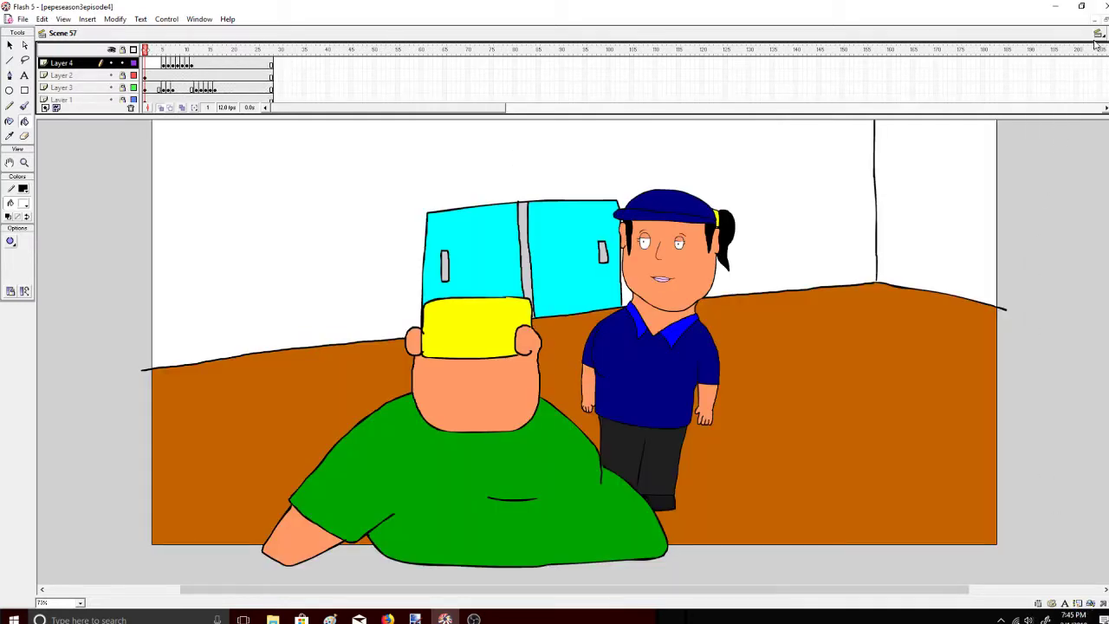
pyautogui.click(1098, 34)
pyautogui.click(1093, 600)
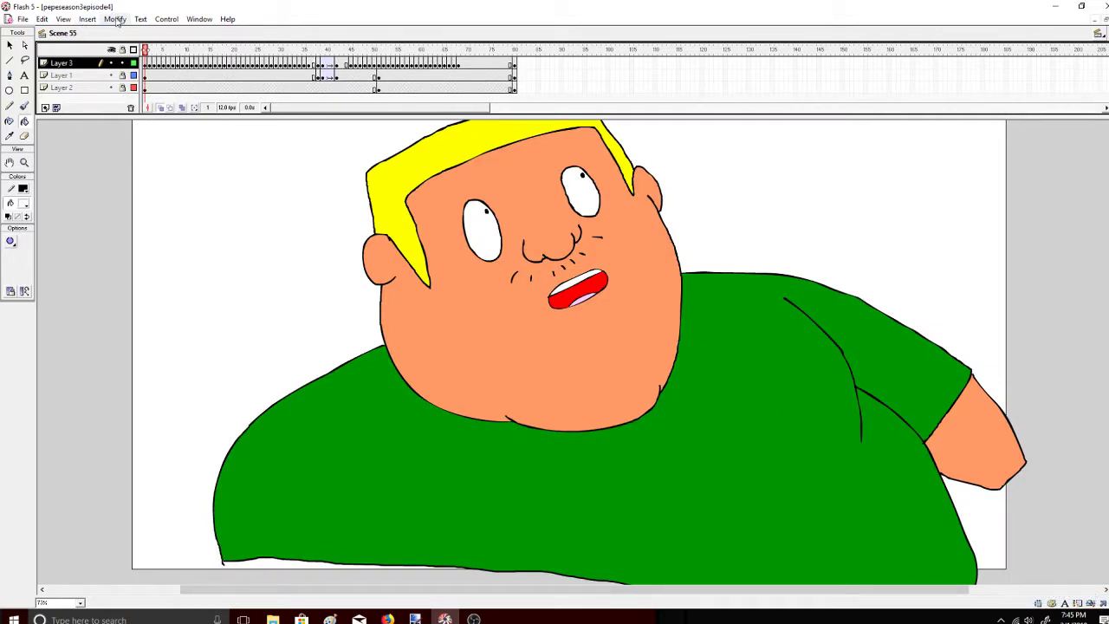
# Show the Scene panel and select Scene 57 at the end of its list
pyautogui.click(198, 19)
pyautogui.moveTo(200, 79)
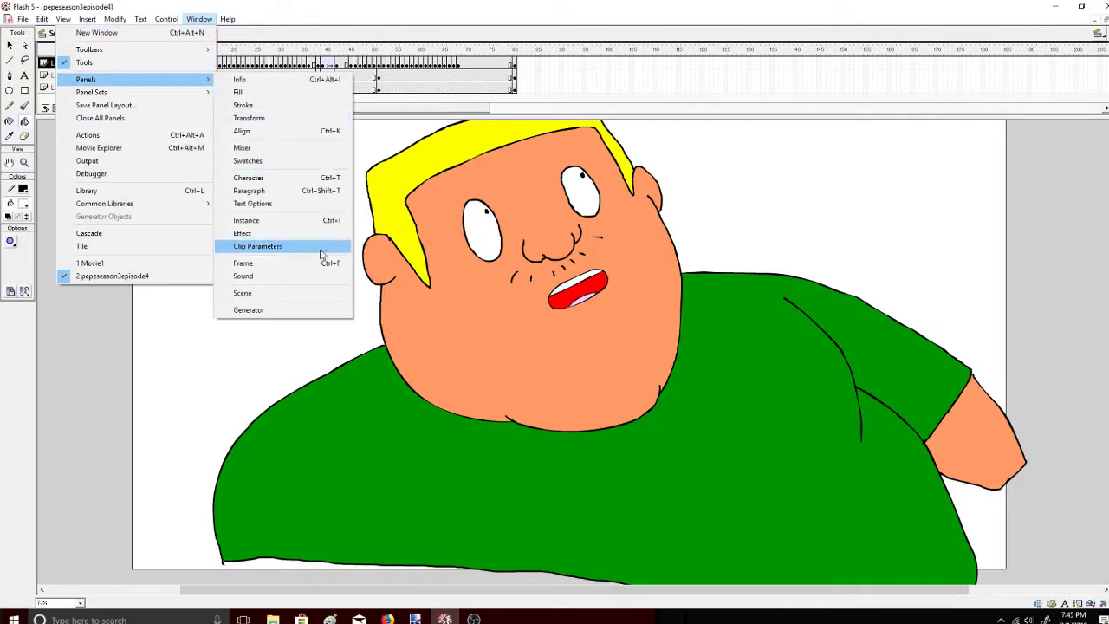
pyautogui.click(304, 294)
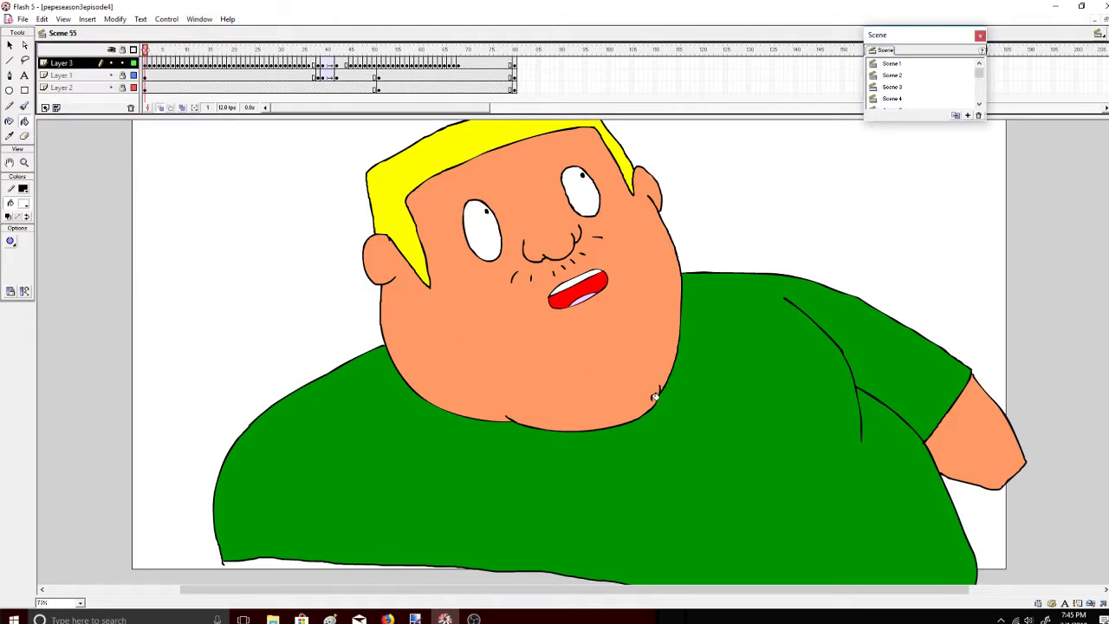
pyautogui.moveTo(979, 74); pyautogui.dragTo(979, 94)
pyautogui.click(936, 100)
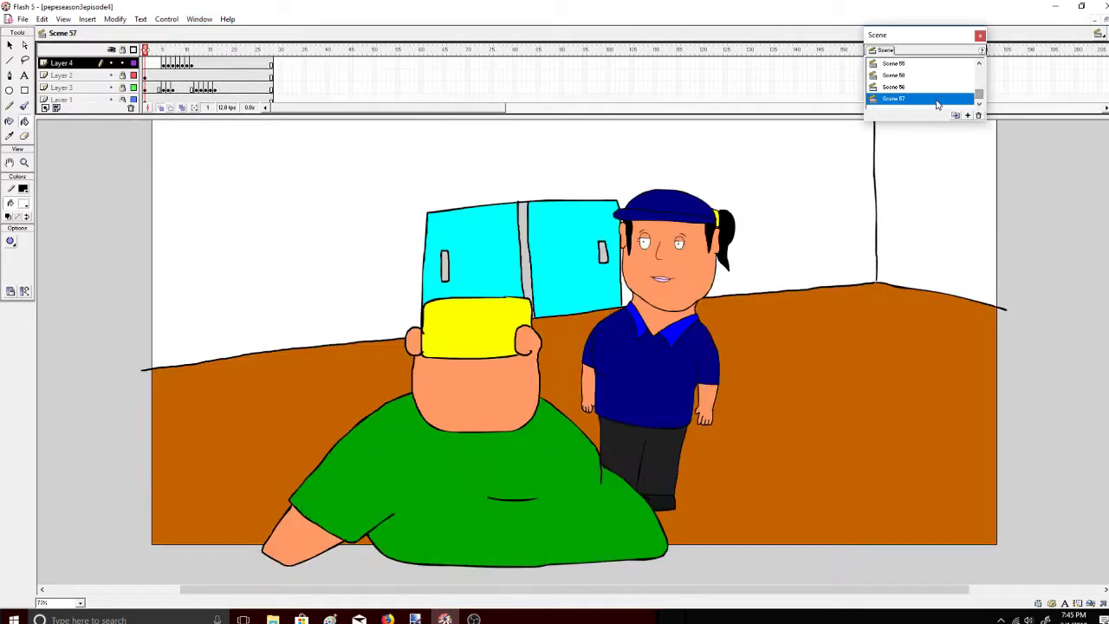
# Move Scene 58 between Scene 56 and Scene 57 in the scene order
pyautogui.click(910, 87)
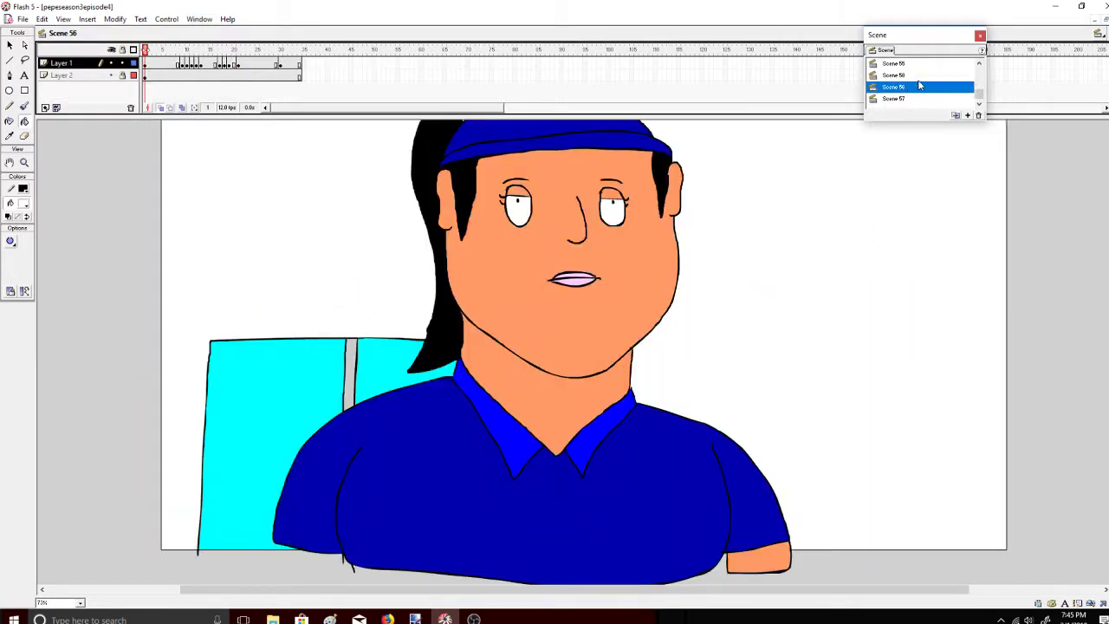
pyautogui.moveTo(921, 75); pyautogui.dragTo(915, 94)
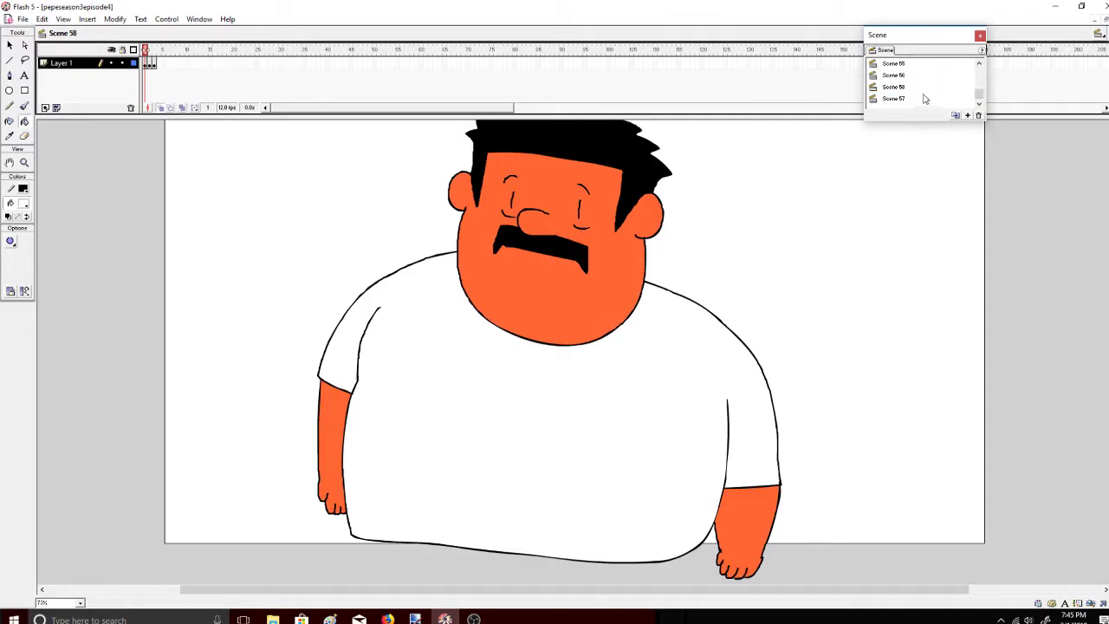
pyautogui.click(922, 78)
pyautogui.click(920, 89)
pyautogui.click(922, 100)
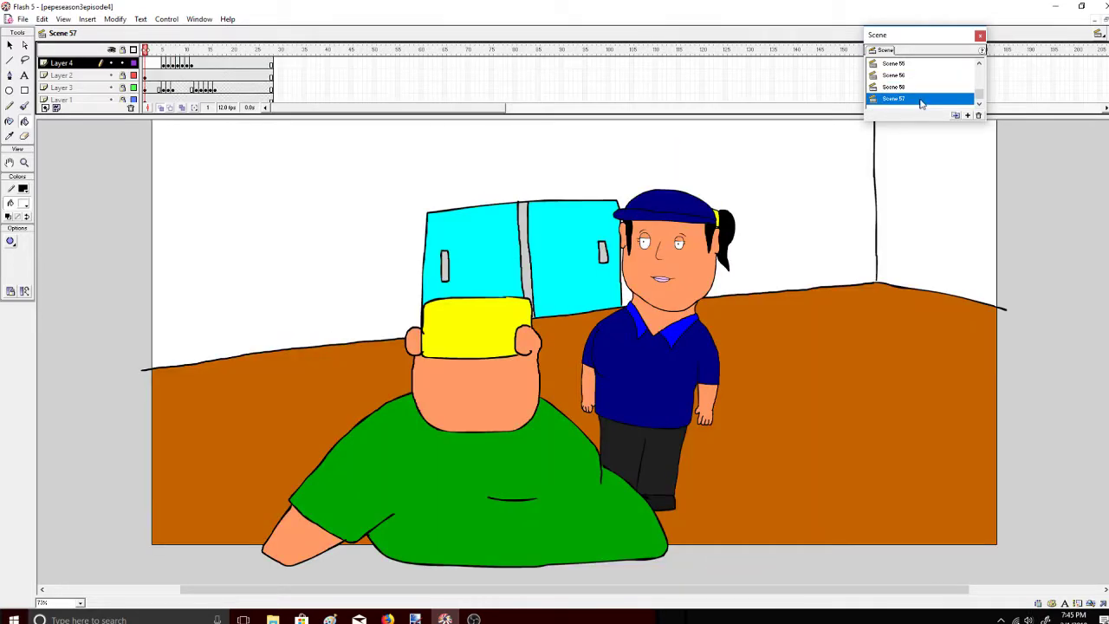
# Review Scenes 55 to 58 in their new order, ending on Scene 58 with the Scene panel closed
pyautogui.click(921, 76)
pyautogui.click(923, 65)
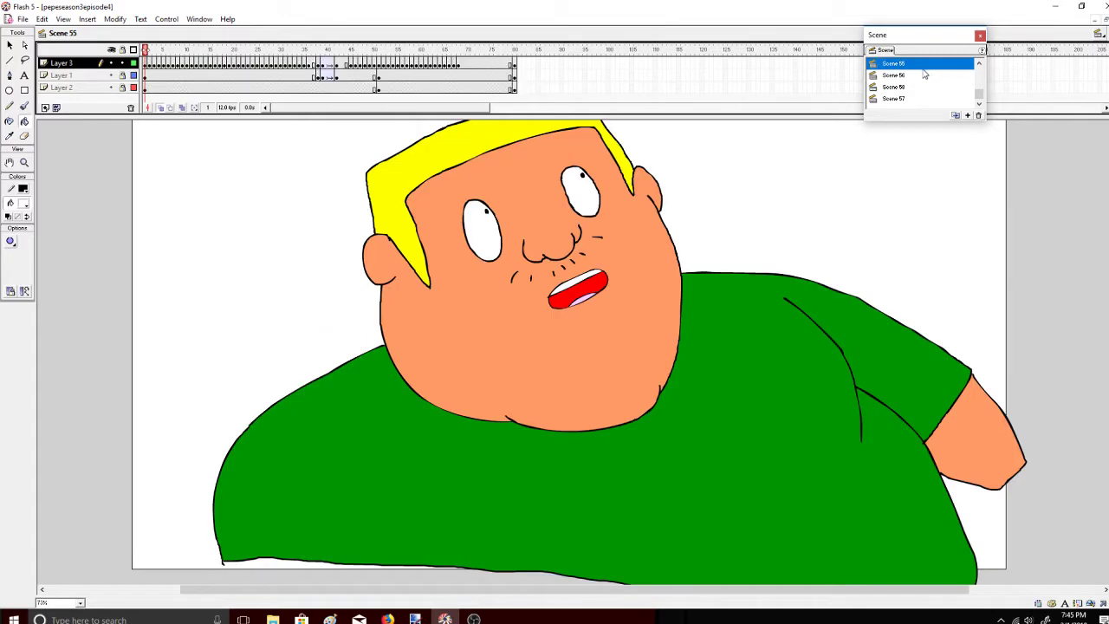
pyautogui.click(921, 77)
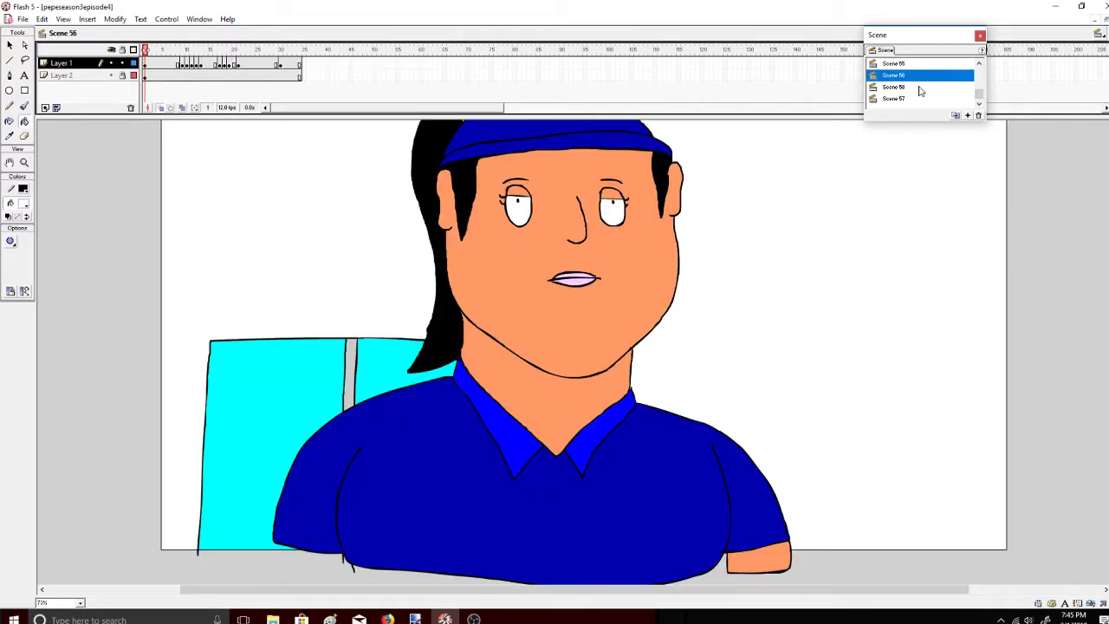
pyautogui.click(920, 88)
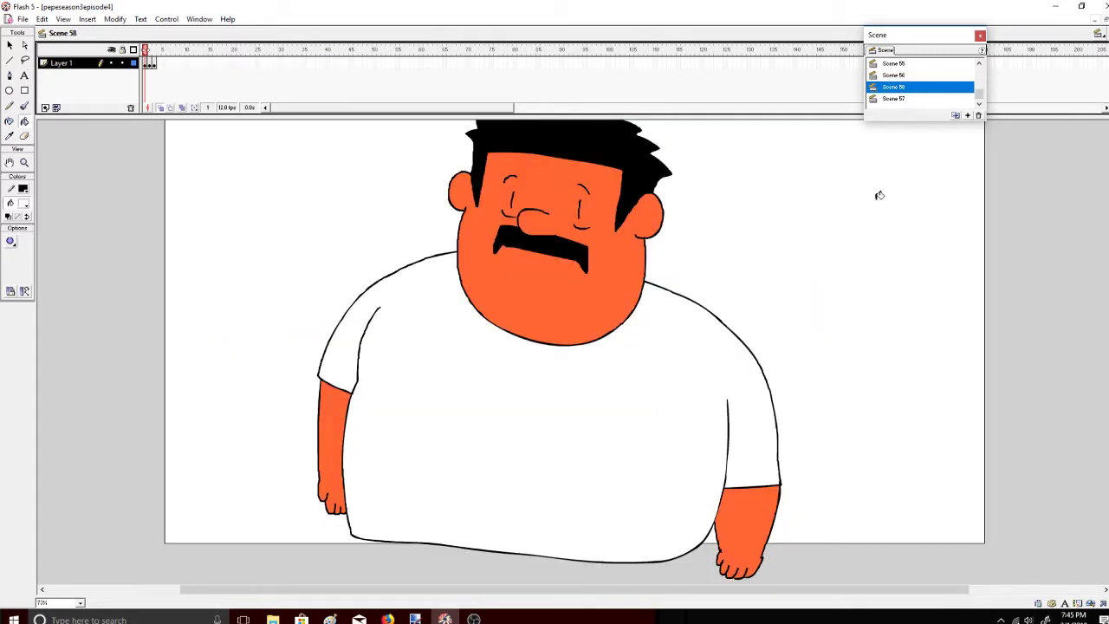
pyautogui.click(924, 98)
pyautogui.click(918, 88)
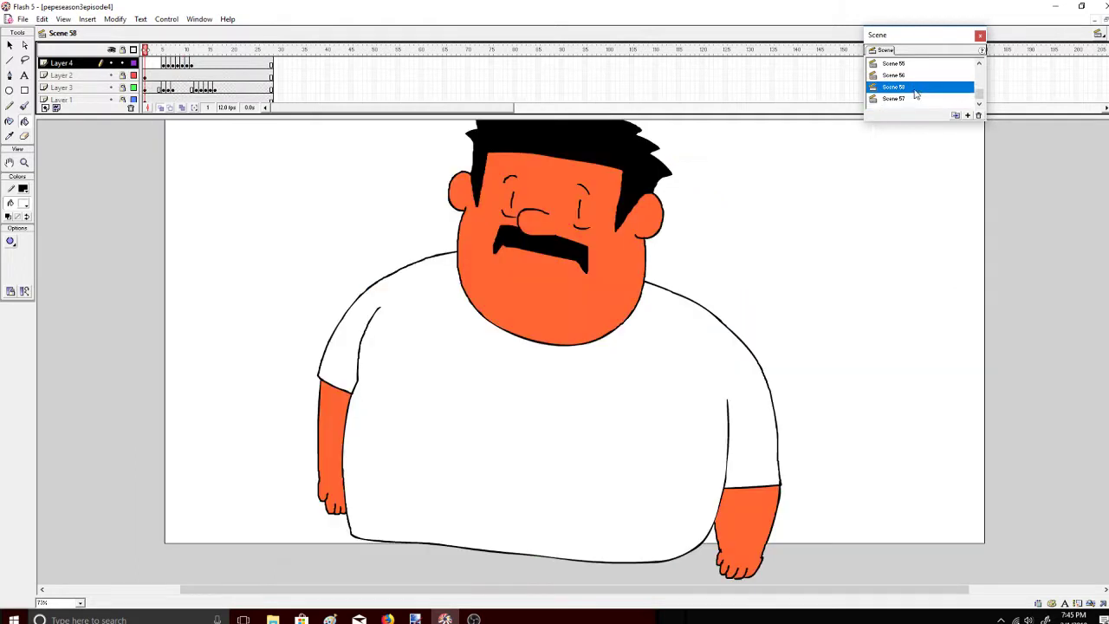
pyautogui.click(980, 37)
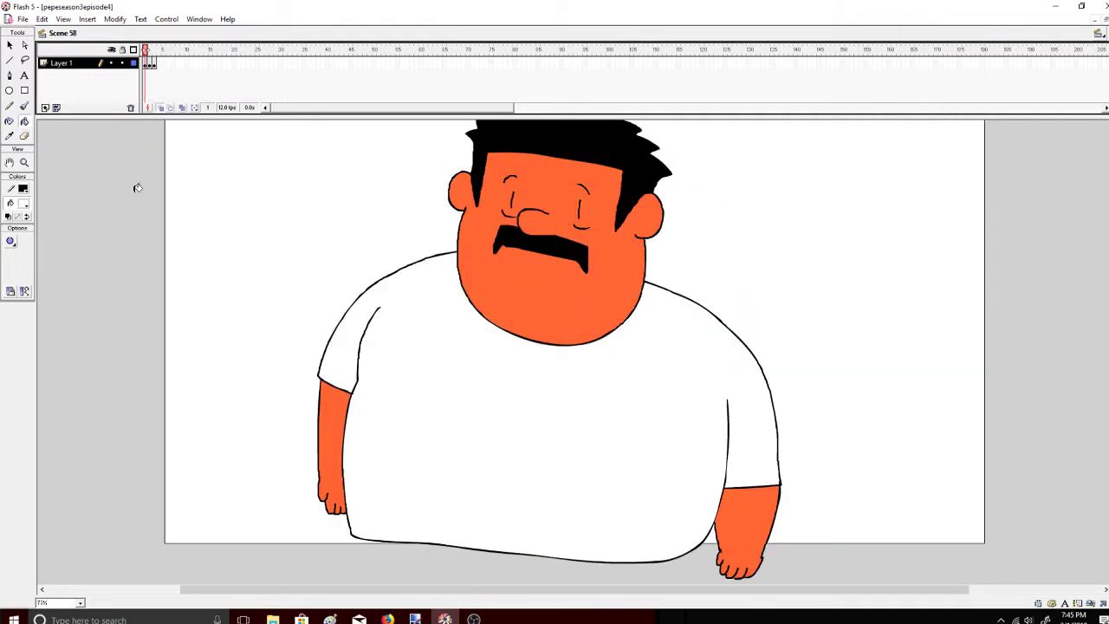
# Add a new layer, and move the last two keyframes of unlocked Layer 1 out to frames 10 and 11
pyautogui.click(46, 109)
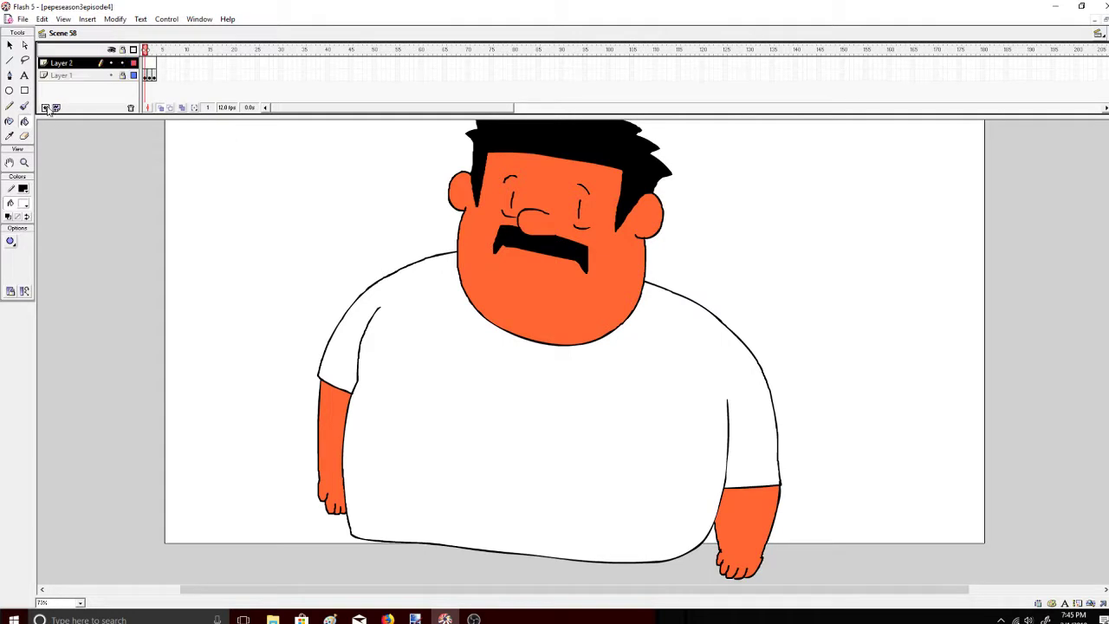
pyautogui.click(154, 75)
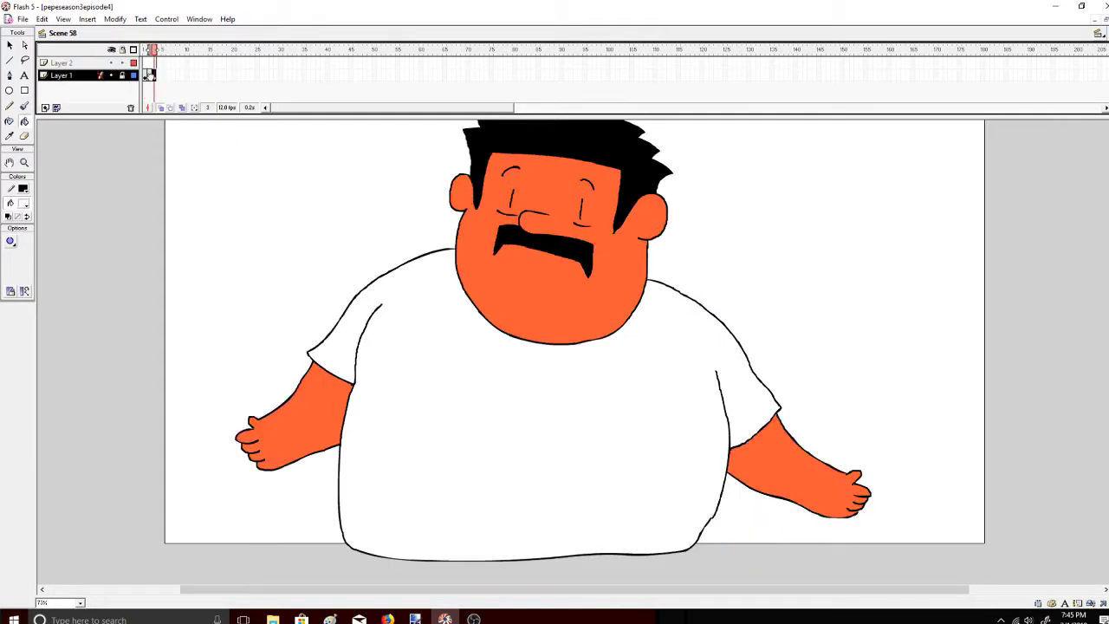
pyautogui.click(149, 76)
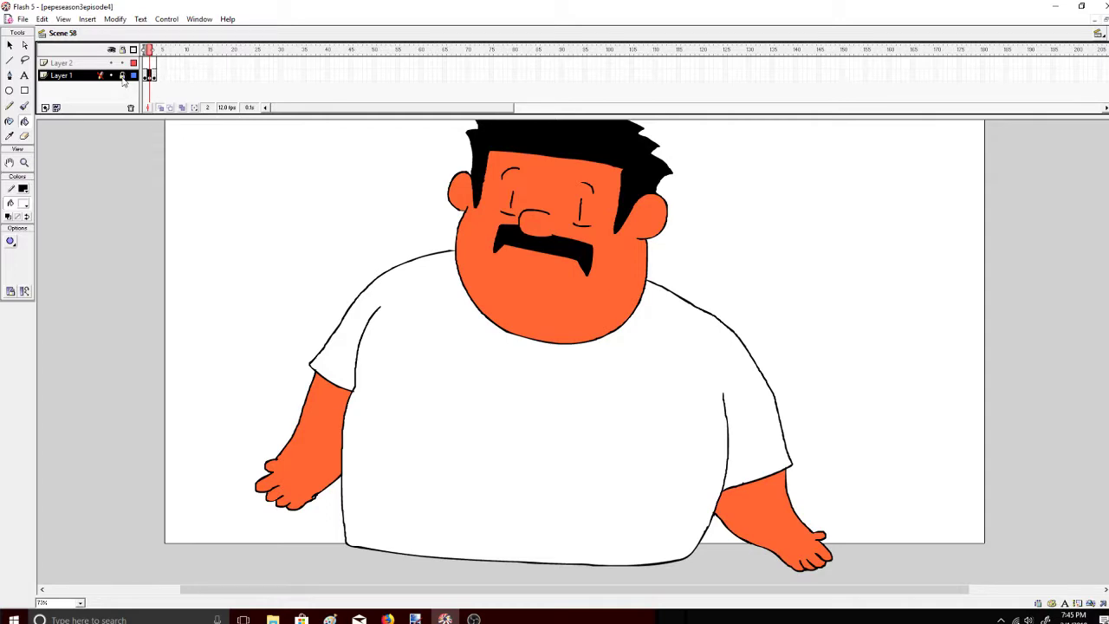
pyautogui.click(124, 79)
pyautogui.click(153, 76)
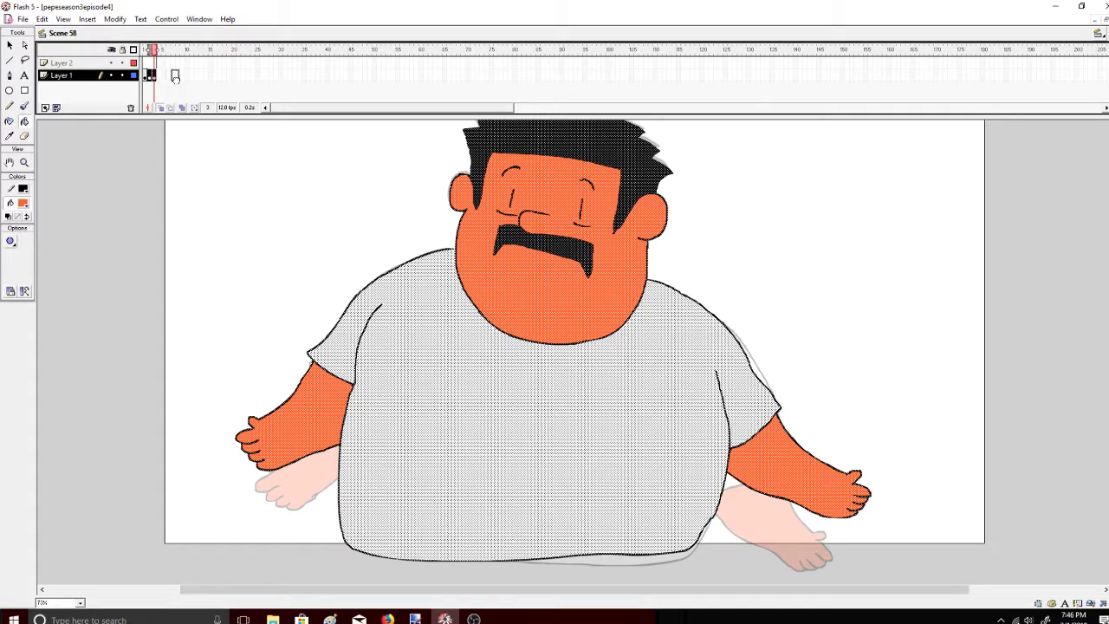
pyautogui.moveTo(175, 76); pyautogui.dragTo(191, 78)
# Copy frame 1 of Layer 1 and paste it into frame 2
pyautogui.rightClick(146, 75)
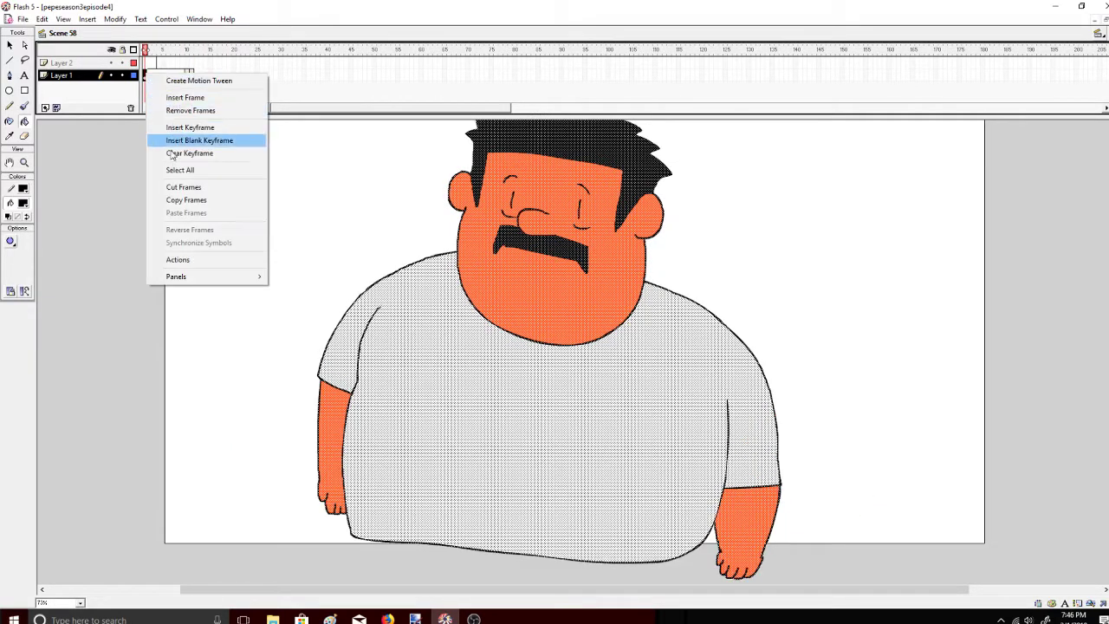
pyautogui.click(192, 201)
pyautogui.rightClick(152, 76)
pyautogui.click(191, 214)
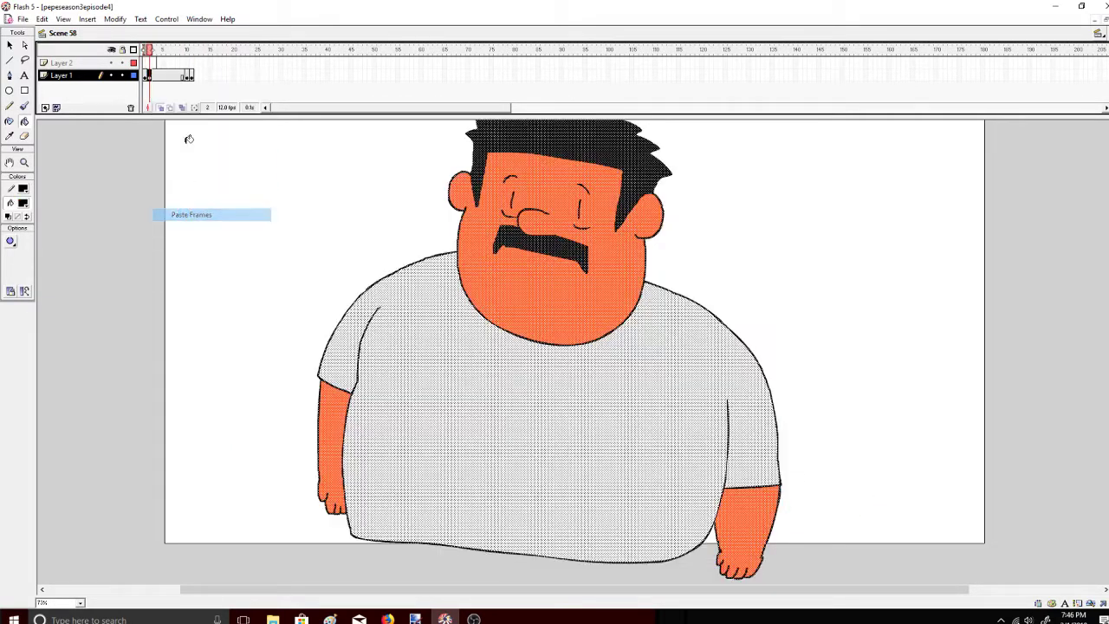
# Move Layer 1's raised-arm keyframes to frames 4 and 5 and remove the surplus frames after them
pyautogui.click(184, 75)
pyautogui.moveTo(181, 78)
pyautogui.mouseDown()
pyautogui.moveTo(156, 78)
pyautogui.moveTo(170, 80)
pyautogui.mouseUp()
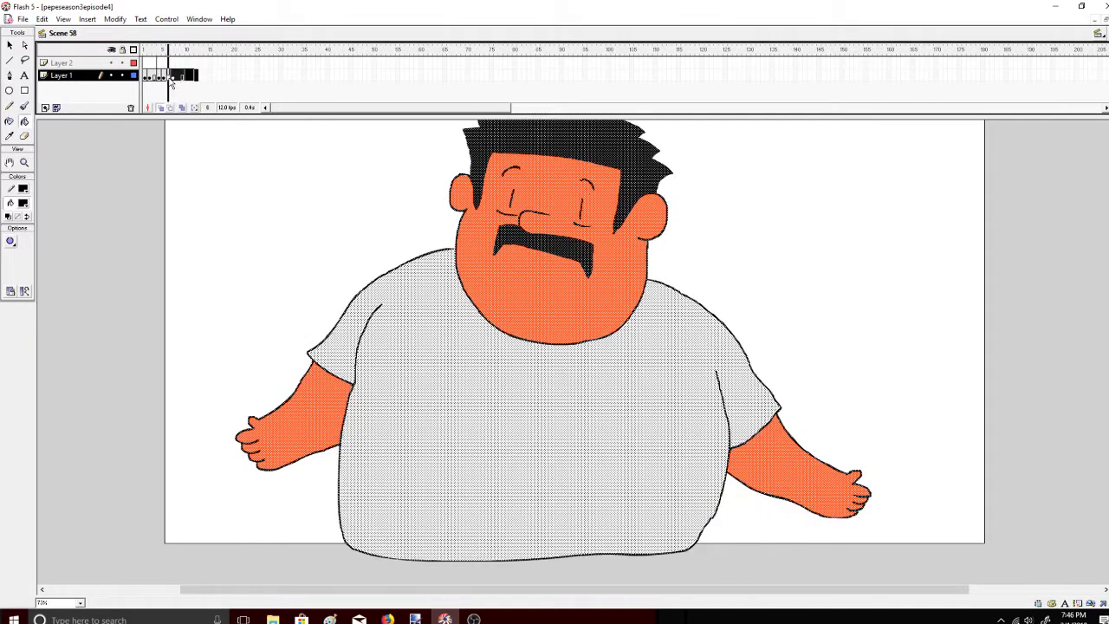
pyautogui.rightClick(174, 75)
pyautogui.click(192, 114)
# Play the retimed animation from frame 1, then return to the start of Scene 58
pyautogui.click(144, 50)
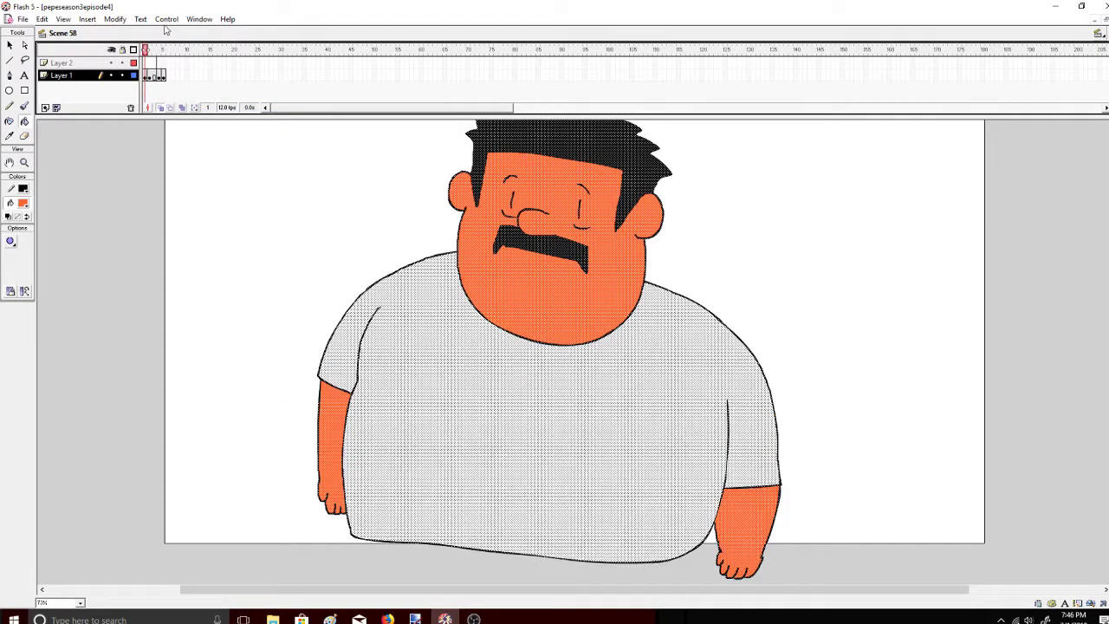
pyautogui.press('Return')
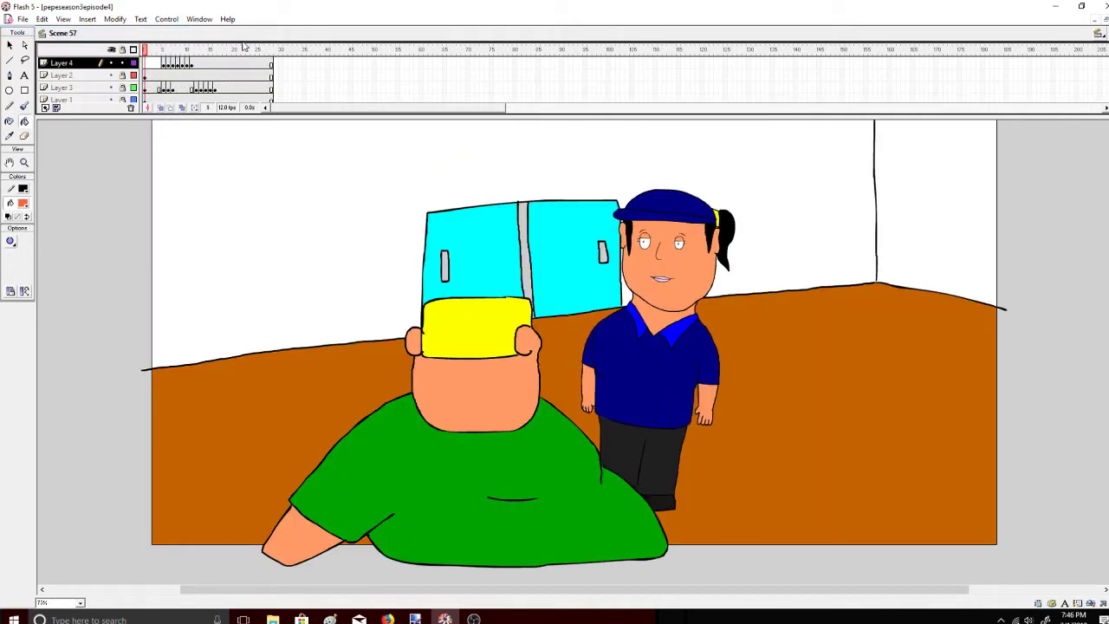
pyautogui.click(1098, 36)
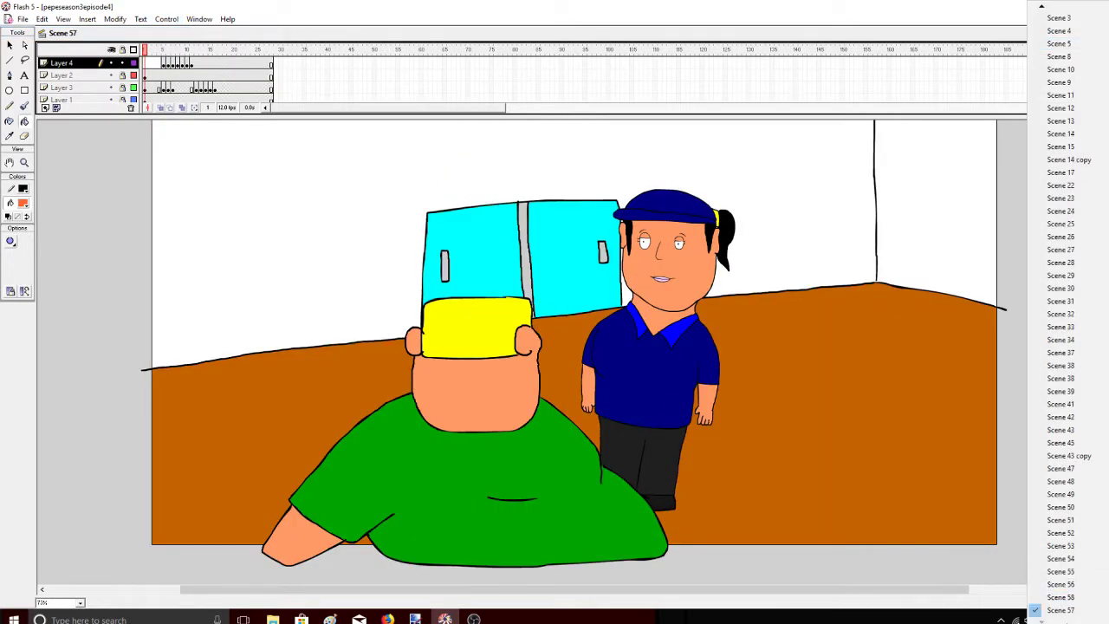
pyautogui.click(1072, 611)
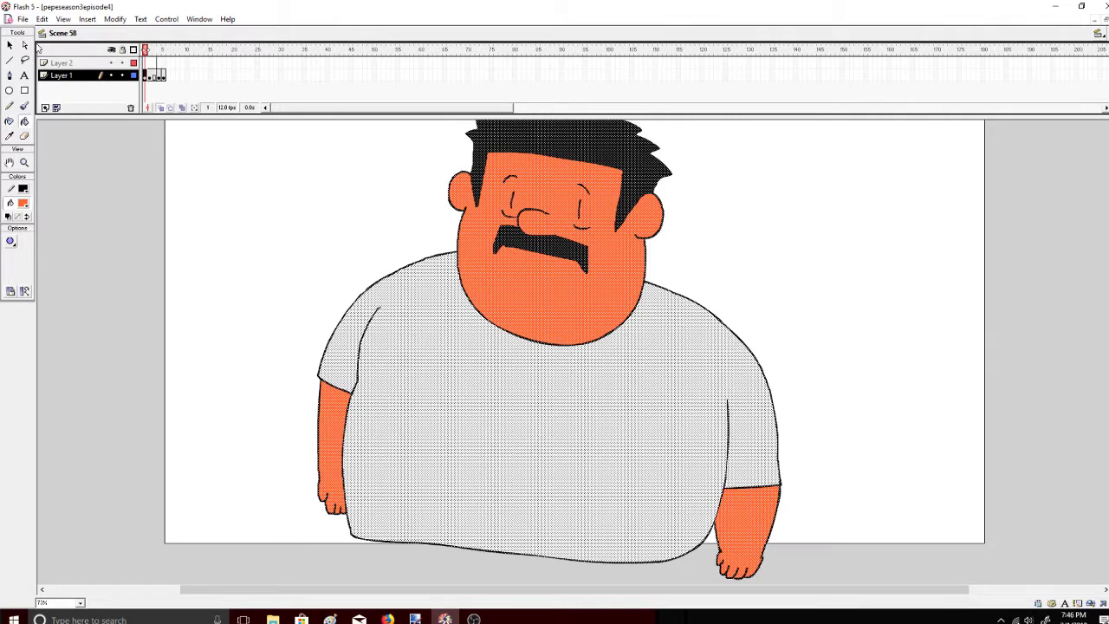
pyautogui.moveTo(154, 54); pyautogui.dragTo(143, 53)
# Handwrite "BET" with a long run of extra T's in black brush strokes beside the character's head
pyautogui.click(24, 105)
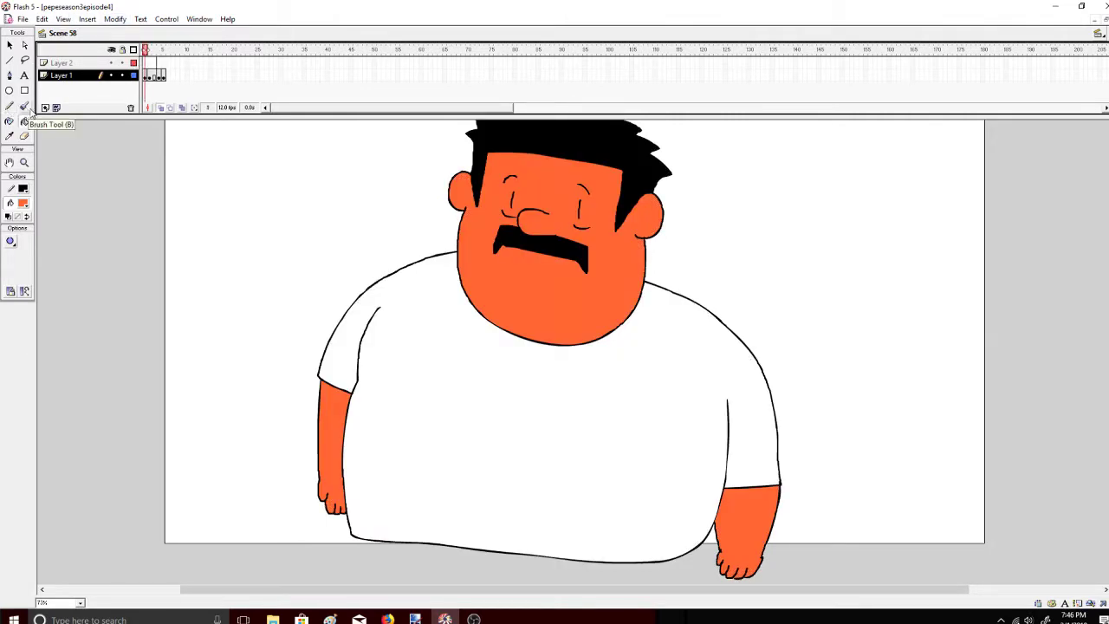
pyautogui.click(23, 203)
pyautogui.click(70, 260)
pyautogui.moveTo(738, 176); pyautogui.dragTo(738, 219)
pyautogui.moveTo(736, 170)
pyautogui.mouseDown()
pyautogui.moveTo(747, 186)
pyautogui.moveTo(742, 211)
pyautogui.mouseUp()
pyautogui.moveTo(794, 170); pyautogui.dragTo(792, 212)
pyautogui.moveTo(780, 195)
pyautogui.mouseDown()
pyautogui.moveTo(796, 170)
pyautogui.moveTo(815, 208)
pyautogui.mouseUp()
pyautogui.moveTo(806, 171); pyautogui.dragTo(832, 170)
pyautogui.moveTo(851, 168)
pyautogui.mouseDown()
pyautogui.moveTo(851, 202)
pyautogui.moveTo(870, 160)
pyautogui.mouseUp()
pyautogui.moveTo(887, 198)
pyautogui.mouseDown()
pyautogui.moveTo(877, 156)
pyautogui.moveTo(908, 155)
pyautogui.mouseUp()
pyautogui.moveTo(916, 194)
pyautogui.mouseDown()
pyautogui.moveTo(903, 156)
pyautogui.moveTo(941, 154)
pyautogui.mouseUp()
pyautogui.moveTo(961, 192)
pyautogui.mouseDown()
pyautogui.moveTo(975, 148)
pyautogui.moveTo(991, 149)
pyautogui.mouseUp()
pyautogui.moveTo(1012, 186)
pyautogui.mouseDown()
pyautogui.moveTo(1050, 141)
pyautogui.moveTo(1059, 178)
pyautogui.mouseUp()
pyautogui.moveTo(1050, 143)
pyautogui.mouseDown()
pyautogui.moveTo(1099, 137)
pyautogui.moveTo(1099, 178)
pyautogui.mouseUp()
pyautogui.moveTo(1096, 130); pyautogui.dragTo(1106, 139)
pyautogui.moveTo(761, 230)
pyautogui.mouseDown()
pyautogui.moveTo(776, 265)
pyautogui.moveTo(806, 229)
pyautogui.mouseUp()
pyautogui.moveTo(841, 257)
pyautogui.mouseDown()
pyautogui.moveTo(817, 230)
pyautogui.moveTo(870, 224)
pyautogui.mouseUp()
pyautogui.moveTo(907, 257)
pyautogui.mouseDown()
pyautogui.moveTo(932, 217)
pyautogui.moveTo(999, 208)
pyautogui.mouseUp()
# Undo all the brush lettering beside the character
pyautogui.hotkey('ctrl', 'z')
pyautogui.hotkey('ctrl', 'z')
pyautogui.hotkey('ctrl', 'z')
pyautogui.hotkey('ctrl', 'z')
pyautogui.hotkey('ctrl', 'z')
pyautogui.hotkey('ctrl', 'z')
pyautogui.hotkey('ctrl', 'z')
pyautogui.hotkey('ctrl', 'z')
pyautogui.hotkey('ctrl', 'z')
pyautogui.hotkey('ctrl', 'z')
pyautogui.hotkey('ctrl', 'z')
pyautogui.hotkey('ctrl', 'z')
pyautogui.hotkey('ctrl', 'z')
pyautogui.hotkey('ctrl', 'z')
pyautogui.hotkey('ctrl', 'z')
pyautogui.hotkey('ctrl', 'z')
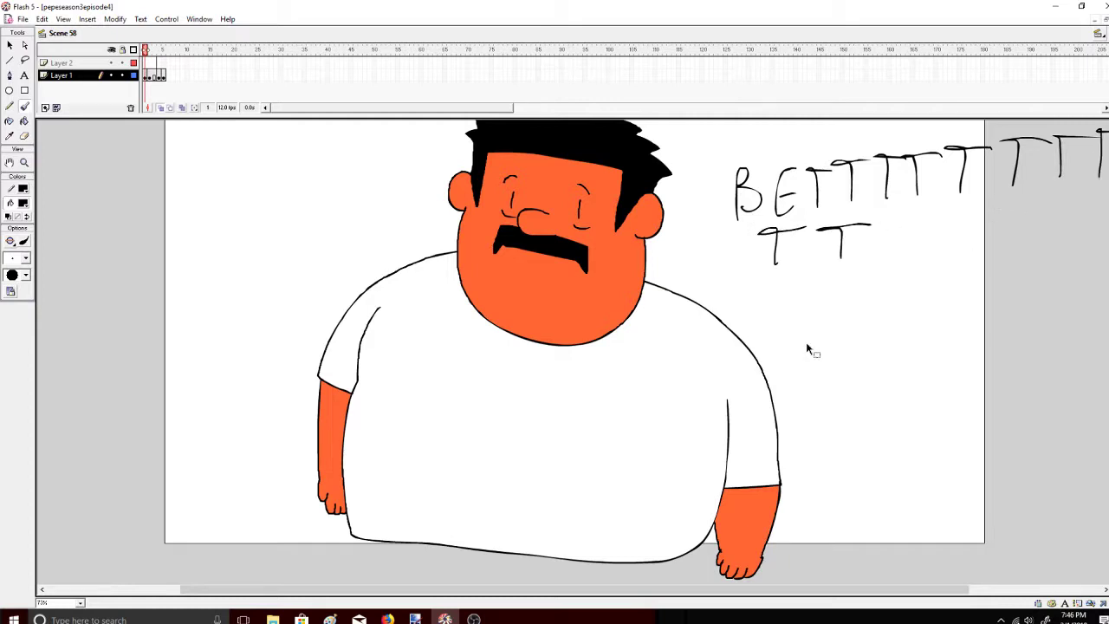
pyautogui.hotkey('ctrl', 'z')
pyautogui.hotkey('ctrl', 'z')
pyautogui.hotkey('ctrl', 'z')
pyautogui.hotkey('ctrl', 'z')
pyautogui.hotkey('ctrl', 'z')
pyautogui.hotkey('ctrl', 'z')
pyautogui.hotkey('ctrl', 'z')
pyautogui.hotkey('ctrl', 'z')
pyautogui.hotkey('ctrl', 'z')
pyautogui.hotkey('ctrl', 'z')
pyautogui.hotkey('ctrl', 'z')
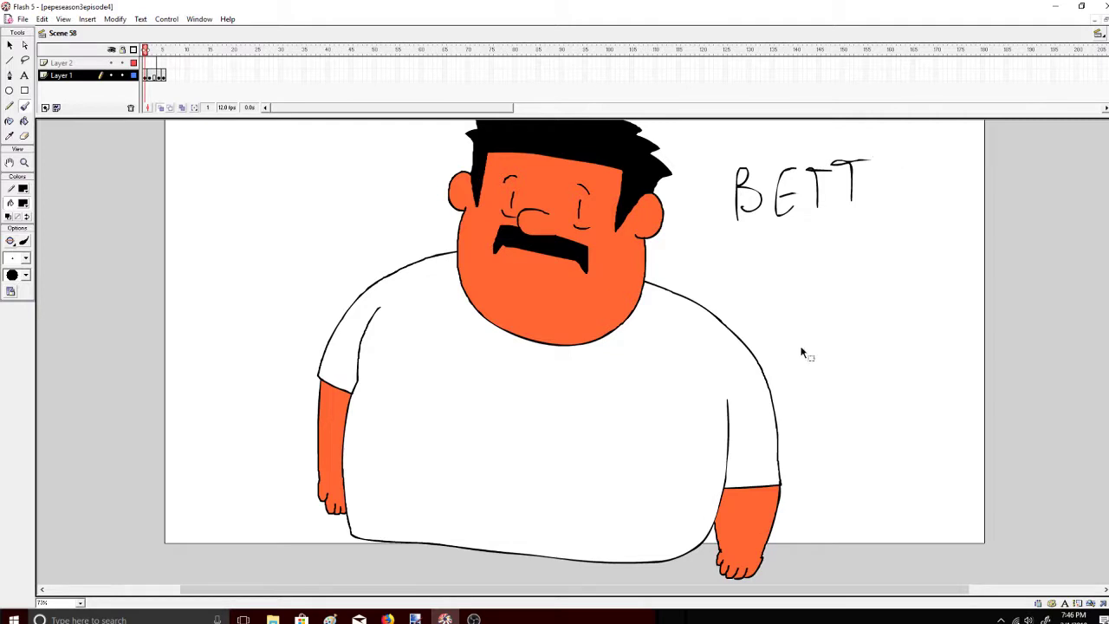
pyautogui.hotkey('ctrl', 'z')
pyautogui.hotkey('ctrl', 'z')
pyautogui.hotkey('ctrl', 'z')
pyautogui.hotkey('ctrl', 'z')
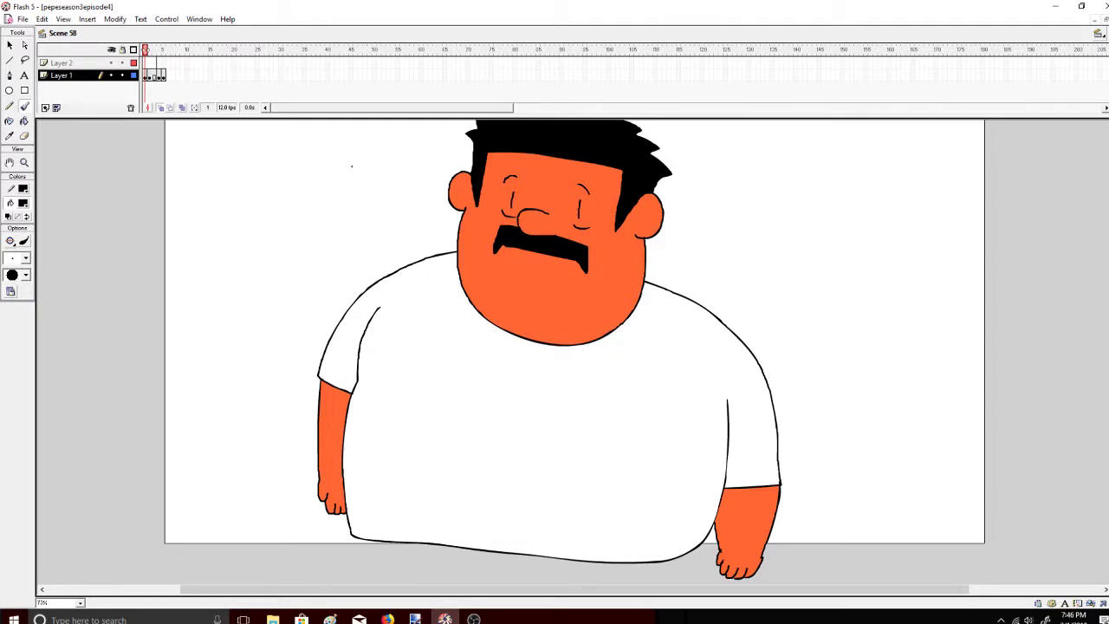
# Insert a keyframe at frame 22 of Layer 1 to hold the raised-arm pose
pyautogui.moveTo(194, 47)
pyautogui.mouseDown()
pyautogui.moveTo(154, 50)
pyautogui.moveTo(163, 54)
pyautogui.mouseUp()
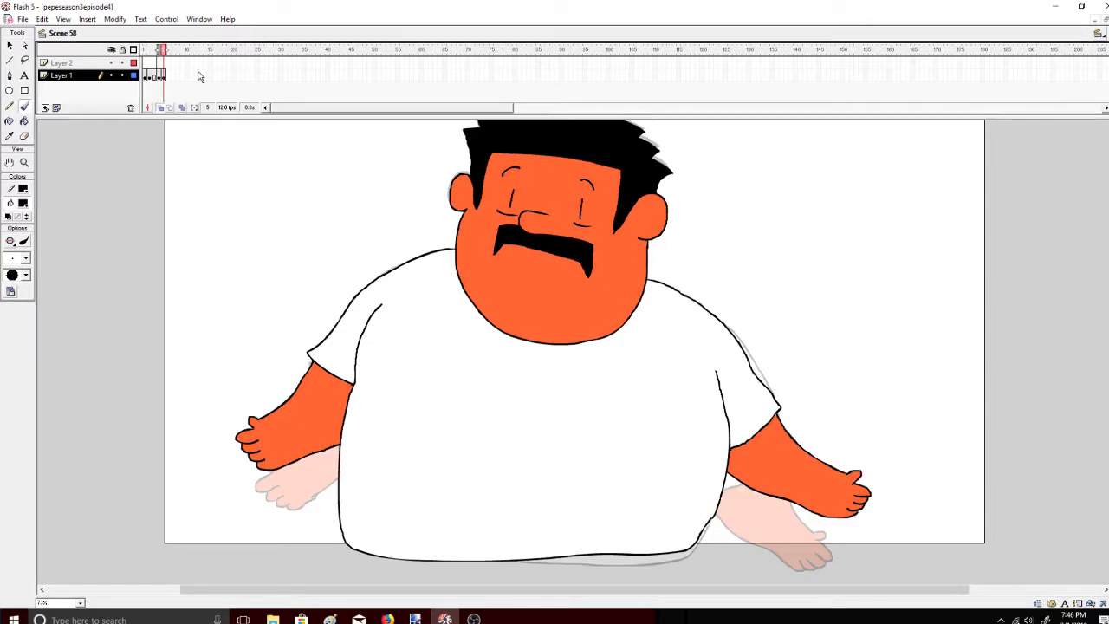
pyautogui.rightClick(243, 76)
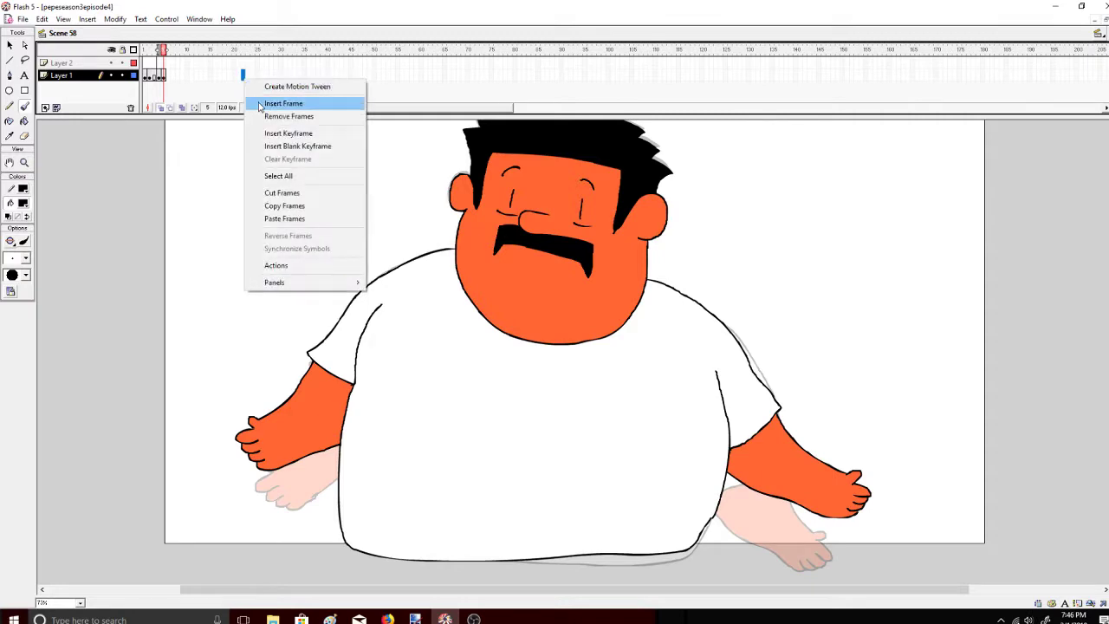
pyautogui.click(269, 132)
# Place Layer 2 beneath Layer 1 and insert a keyframe at its frame 22
pyautogui.moveTo(240, 51)
pyautogui.mouseDown()
pyautogui.moveTo(134, 61)
pyautogui.moveTo(251, 65)
pyautogui.moveTo(143, 67)
pyautogui.moveTo(153, 67)
pyautogui.moveTo(78, 90)
pyautogui.moveTo(100, 77)
pyautogui.mouseUp()
pyautogui.moveTo(168, 54); pyautogui.dragTo(144, 61)
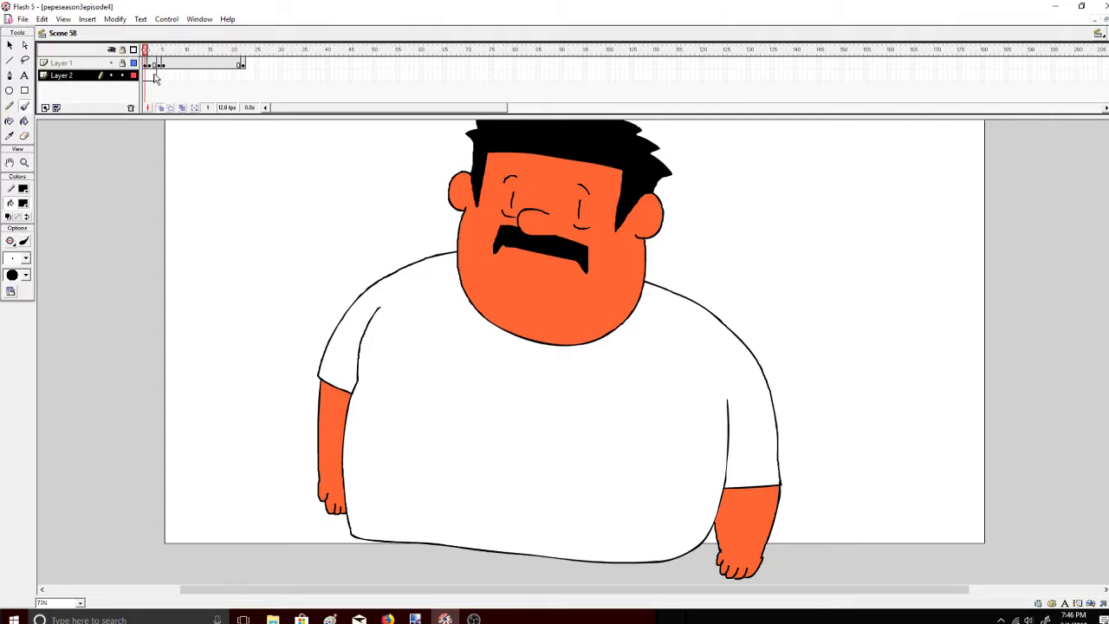
pyautogui.rightClick(240, 76)
pyautogui.click(273, 126)
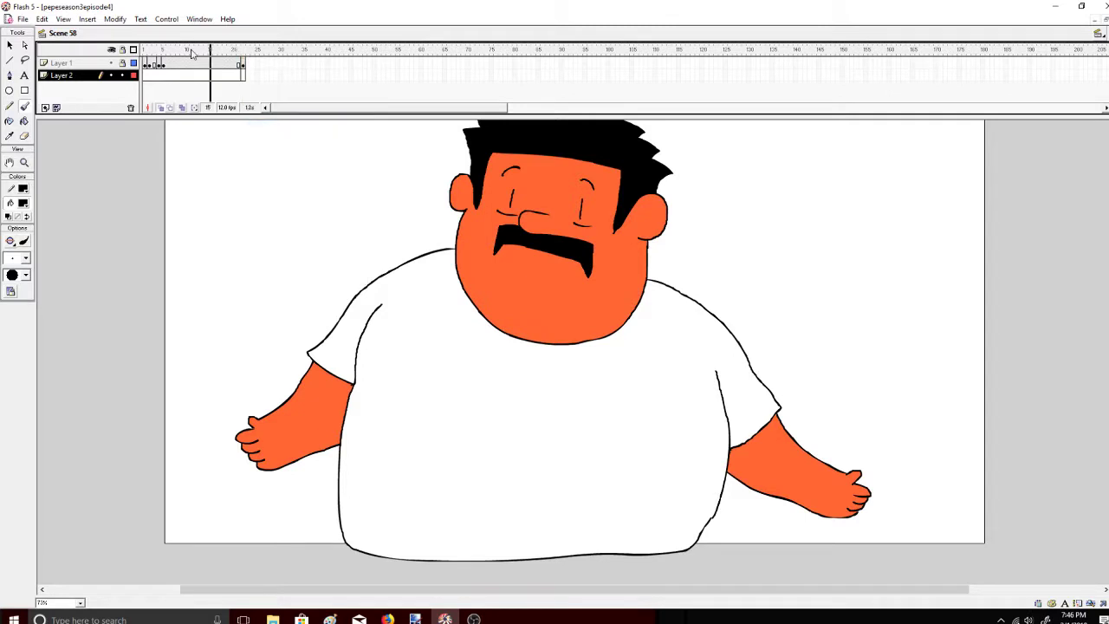
# Draw a white rectangle with a black outline covering the whole stage on frame 1 of Layer 2
pyautogui.click(148, 77)
pyautogui.click(144, 76)
pyautogui.click(24, 163)
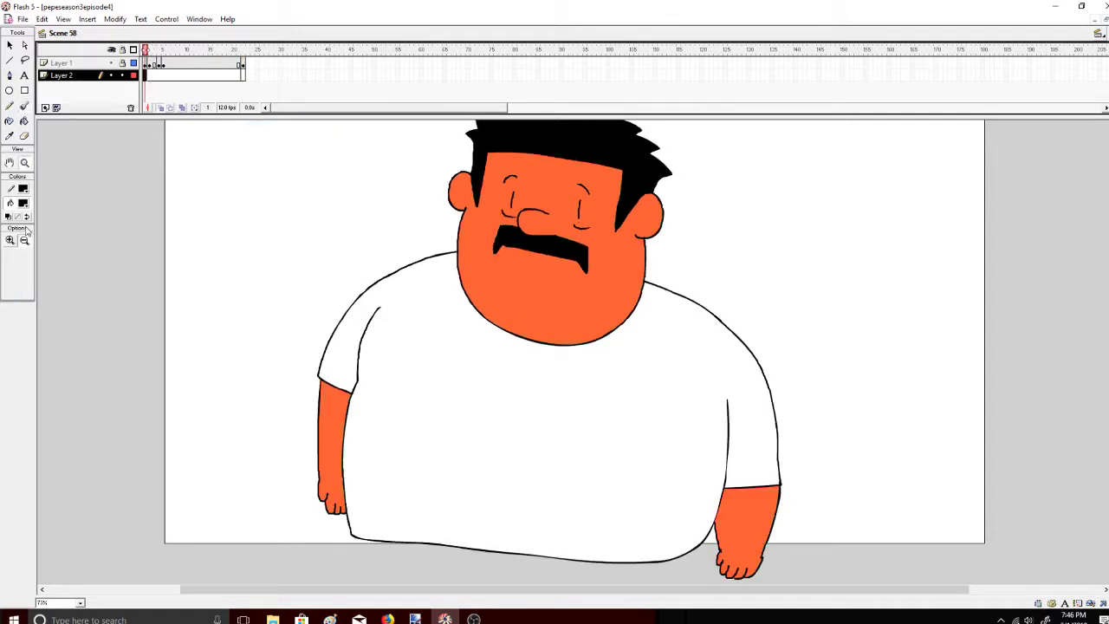
pyautogui.keyDown('alt'); pyautogui.click(436, 256); pyautogui.keyUp('alt')
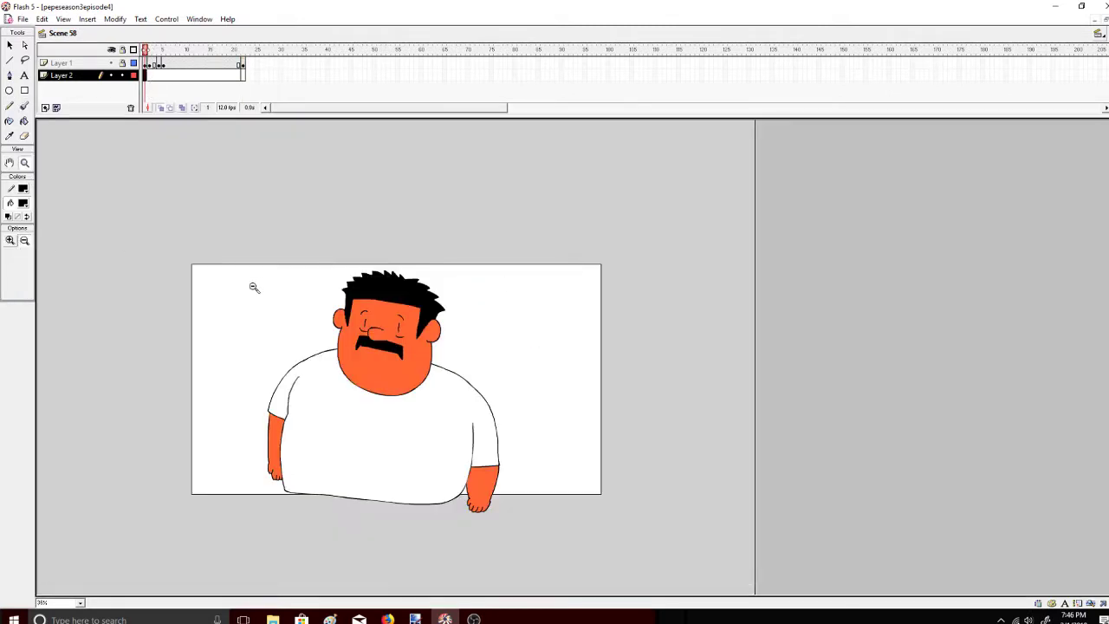
pyautogui.click(23, 204)
pyautogui.click(9, 254)
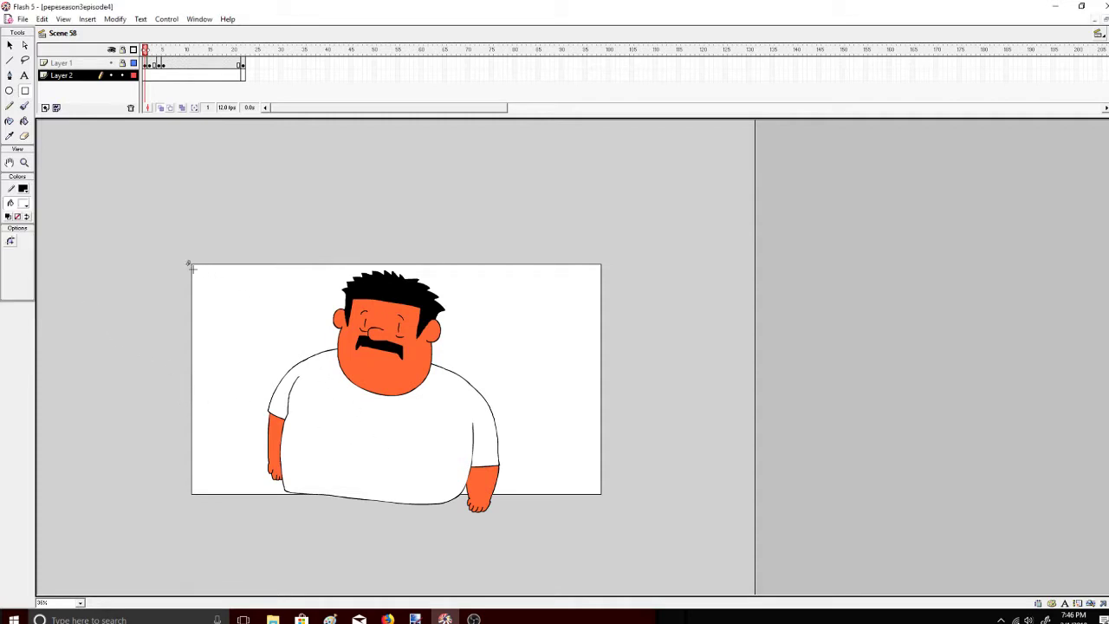
pyautogui.moveTo(190, 262); pyautogui.dragTo(603, 500)
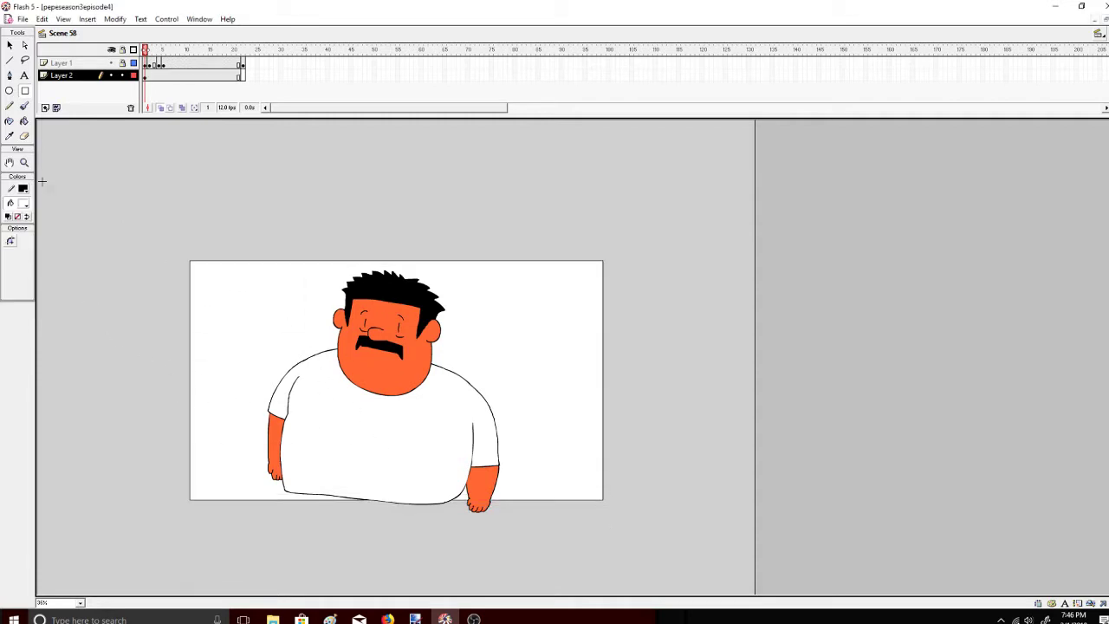
# Brush the handwritten words "I didn't" in black on the blank area beside the character's head
pyautogui.click(24, 162)
pyautogui.click(563, 373)
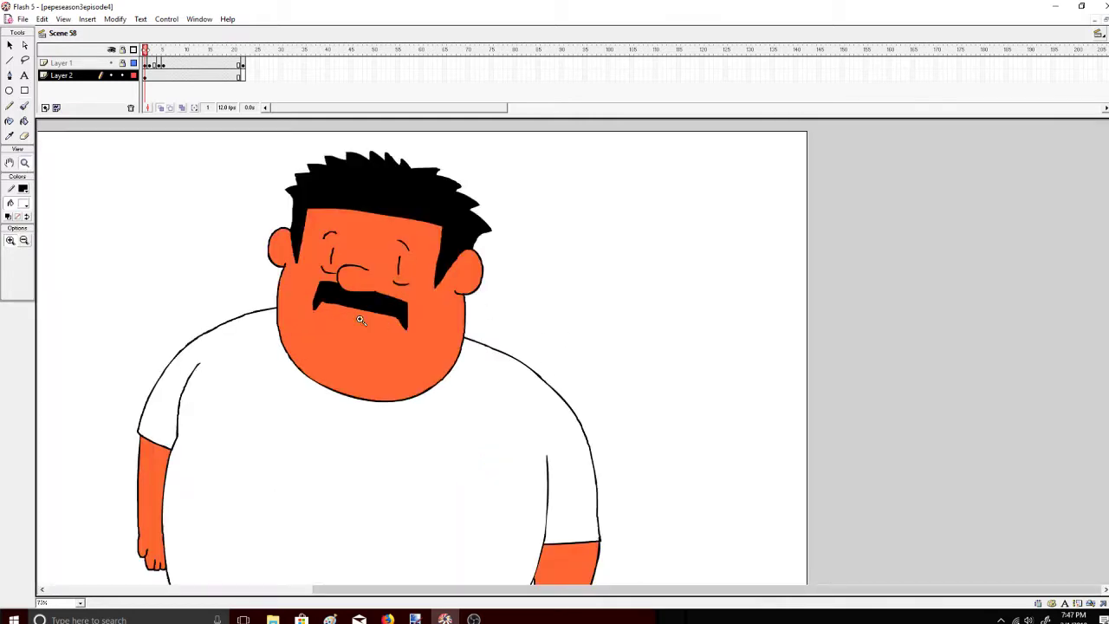
pyautogui.click(24, 105)
pyautogui.click(24, 203)
pyautogui.click(7, 231)
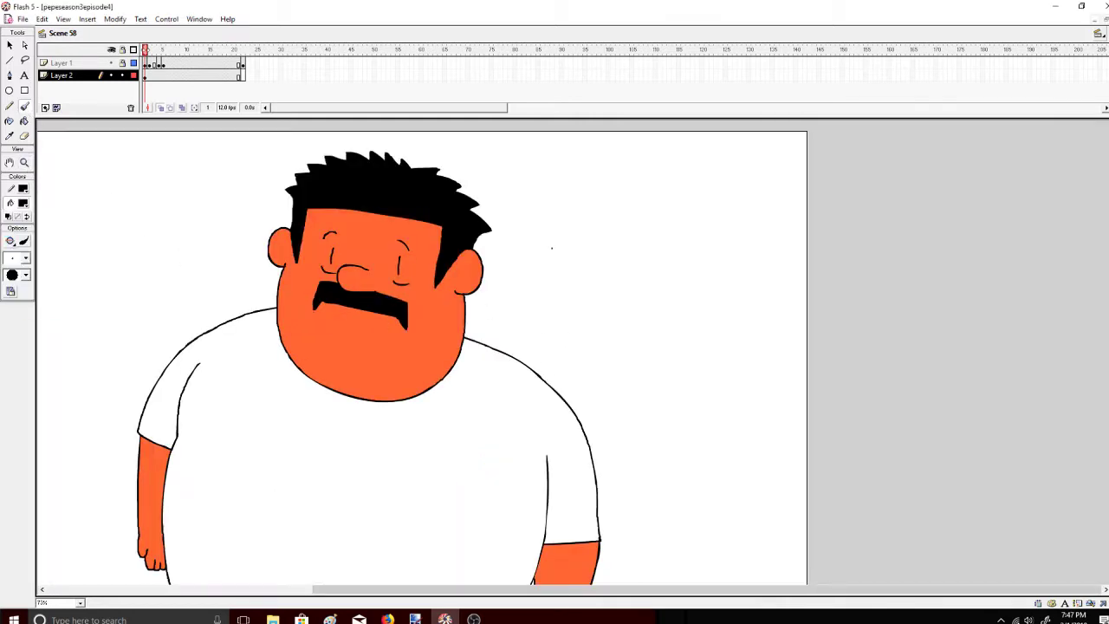
pyautogui.moveTo(550, 211); pyautogui.dragTo(544, 254)
pyautogui.moveTo(533, 215)
pyautogui.mouseDown()
pyautogui.moveTo(572, 212)
pyautogui.moveTo(631, 252)
pyautogui.moveTo(648, 246)
pyautogui.mouseUp()
pyautogui.moveTo(680, 227); pyautogui.dragTo(667, 246)
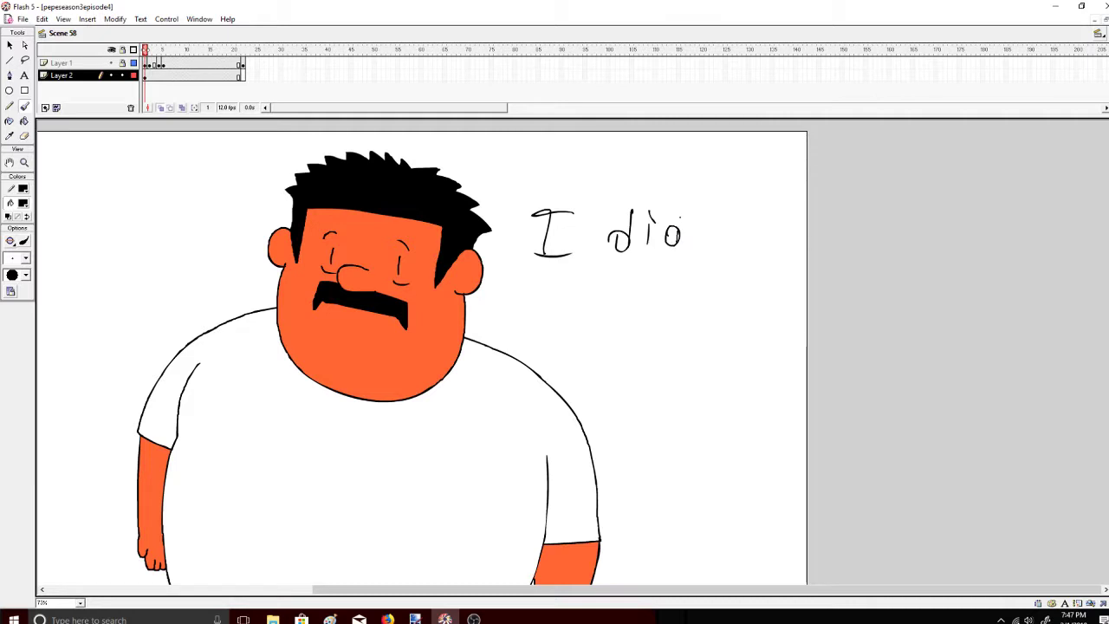
pyautogui.moveTo(680, 207); pyautogui.dragTo(681, 246)
pyautogui.moveTo(690, 248); pyautogui.dragTo(707, 248)
pyautogui.moveTo(716, 220); pyautogui.dragTo(716, 225)
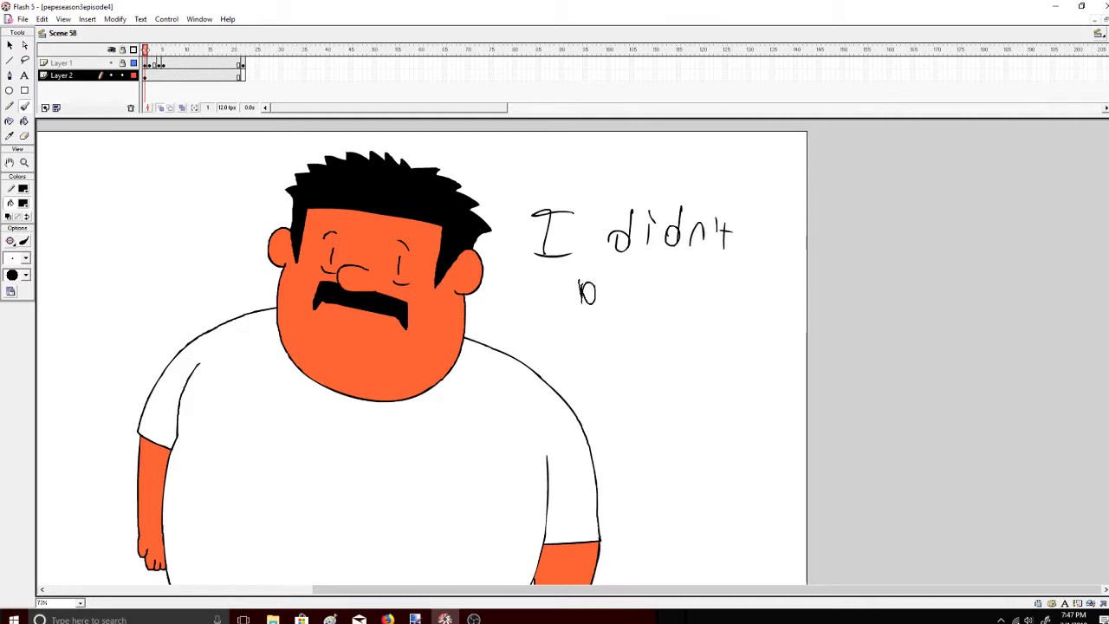
# Continue the black brush lettering with "put it on my" and one more word, stacked below the first line
pyautogui.hotkey('ctrl', 'z')
pyautogui.moveTo(587, 276); pyautogui.dragTo(587, 315)
pyautogui.moveTo(587, 276)
pyautogui.mouseDown()
pyautogui.moveTo(589, 295)
pyautogui.moveTo(625, 310)
pyautogui.mouseUp()
pyautogui.moveTo(647, 282)
pyautogui.mouseDown()
pyautogui.moveTo(647, 316)
pyautogui.moveTo(663, 294)
pyautogui.mouseUp()
pyautogui.moveTo(698, 279); pyautogui.dragTo(698, 310)
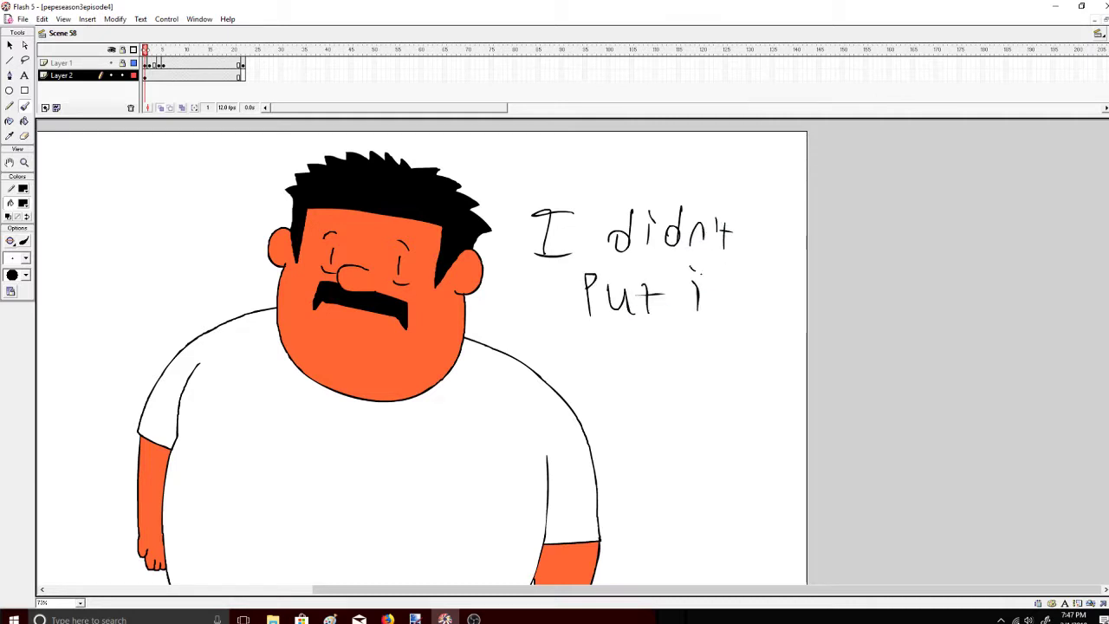
pyautogui.moveTo(626, 334); pyautogui.dragTo(624, 336)
pyautogui.moveTo(643, 337)
pyautogui.mouseDown()
pyautogui.moveTo(643, 359)
pyautogui.moveTo(660, 338)
pyautogui.mouseUp()
pyautogui.moveTo(698, 333)
pyautogui.mouseDown()
pyautogui.moveTo(699, 359)
pyautogui.moveTo(723, 357)
pyautogui.mouseUp()
pyautogui.moveTo(721, 328); pyautogui.dragTo(728, 345)
pyautogui.moveTo(736, 324); pyautogui.dragTo(726, 357)
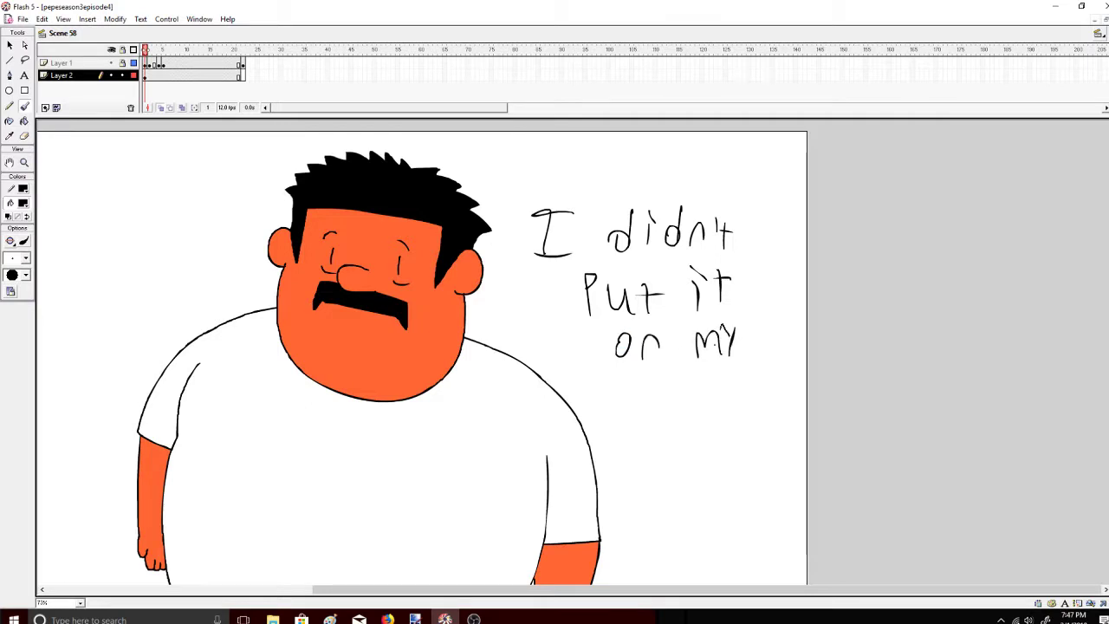
pyautogui.moveTo(648, 383)
pyautogui.mouseDown()
pyautogui.moveTo(633, 412)
pyautogui.moveTo(673, 418)
pyautogui.mouseUp()
pyautogui.moveTo(691, 393)
pyautogui.mouseDown()
pyautogui.moveTo(673, 413)
pyautogui.moveTo(706, 423)
pyautogui.mouseUp()
pyautogui.moveTo(706, 389)
pyautogui.mouseDown()
pyautogui.moveTo(708, 407)
pyautogui.moveTo(672, 451)
pyautogui.moveTo(686, 427)
pyautogui.mouseUp()
pyautogui.moveTo(705, 421); pyautogui.dragTo(705, 444)
# Undo all the handwritten lettering next to the character's head and shoulder
pyautogui.hotkey('ctrl', 'z')
pyautogui.hotkey('ctrl', 'z')
pyautogui.hotkey('ctrl', 'z')
pyautogui.hotkey('ctrl', 'z')
pyautogui.hotkey('ctrl', 'z')
pyautogui.hotkey('ctrl', 'z')
pyautogui.hotkey('ctrl', 'z')
pyautogui.hotkey('ctrl', 'z')
pyautogui.hotkey('ctrl', 'z')
pyautogui.hotkey('ctrl', 'z')
pyautogui.hotkey('ctrl', 'z')
pyautogui.hotkey('ctrl', 'z')
pyautogui.hotkey('ctrl', 'z')
pyautogui.hotkey('ctrl', 'z')
pyautogui.hotkey('ctrl', 'z')
pyautogui.hotkey('ctrl', 'z')
pyautogui.hotkey('ctrl', 'z')
pyautogui.hotkey('ctrl', 'z')
pyautogui.hotkey('ctrl', 'z')
pyautogui.hotkey('ctrl', 'z')
pyautogui.hotkey('ctrl', 'z')
pyautogui.hotkey('ctrl', 'z')
pyautogui.hotkey('ctrl', 'z')
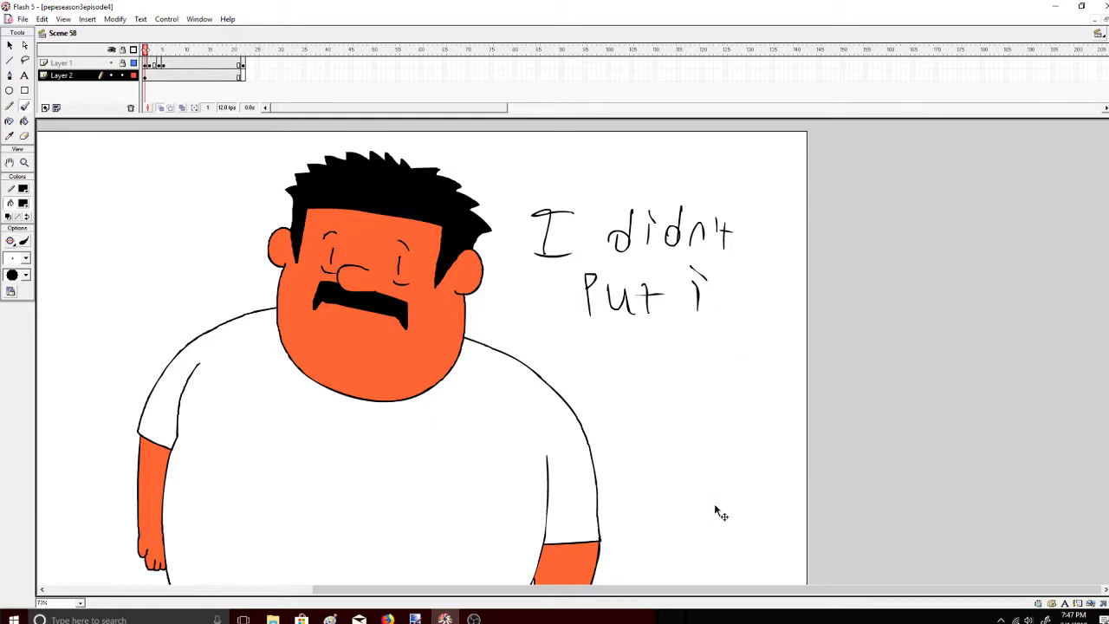
pyautogui.hotkey('ctrl', 'z')
pyautogui.hotkey('ctrl', 'z')
pyautogui.hotkey('ctrl', 'z')
pyautogui.hotkey('ctrl', 'z')
pyautogui.hotkey('ctrl', 'z')
pyautogui.hotkey('ctrl', 'z')
pyautogui.hotkey('ctrl', 'z')
pyautogui.hotkey('ctrl', 'z')
pyautogui.hotkey('ctrl', 'z')
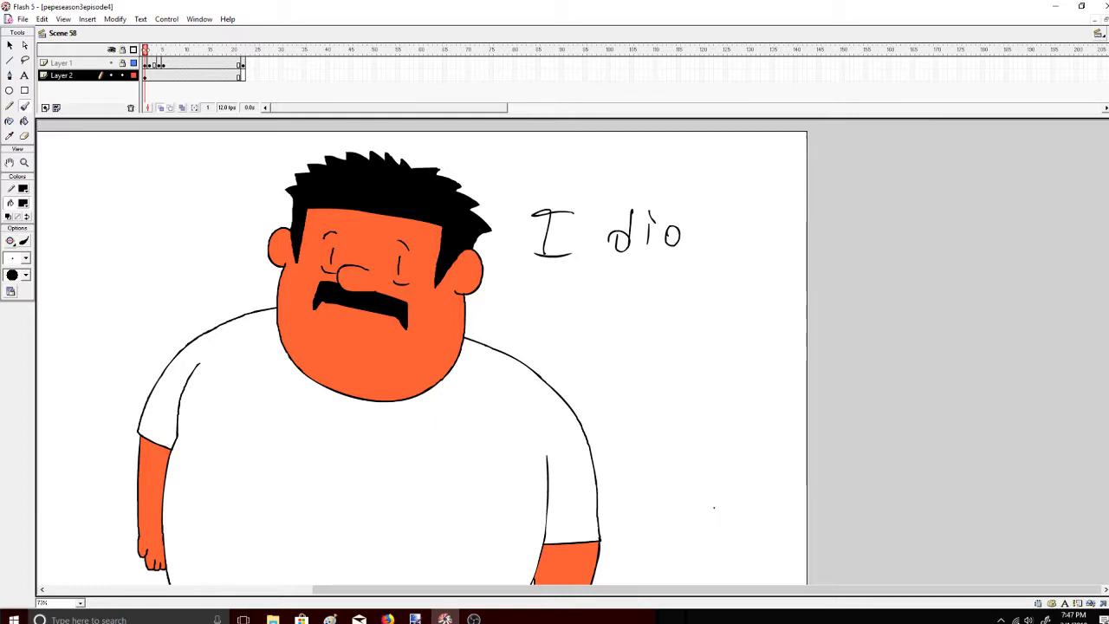
pyautogui.hotkey('ctrl', 'z')
pyautogui.hotkey('ctrl', 'z')
pyautogui.hotkey('ctrl', 'z')
pyautogui.hotkey('ctrl', 'z')
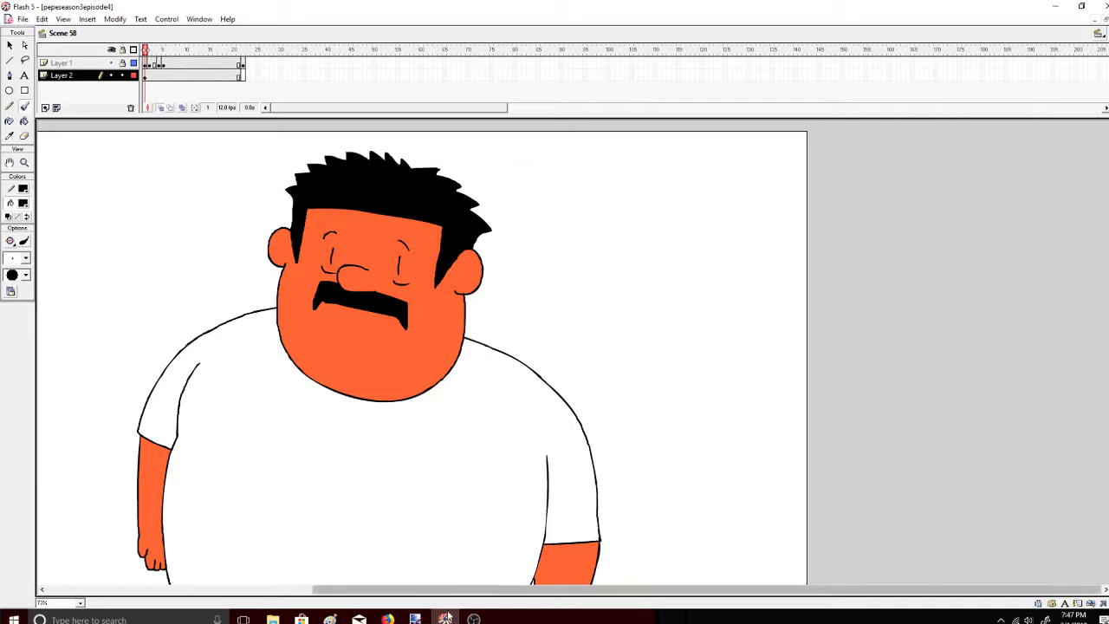
pyautogui.click(387, 618)
pyautogui.click(445, 618)
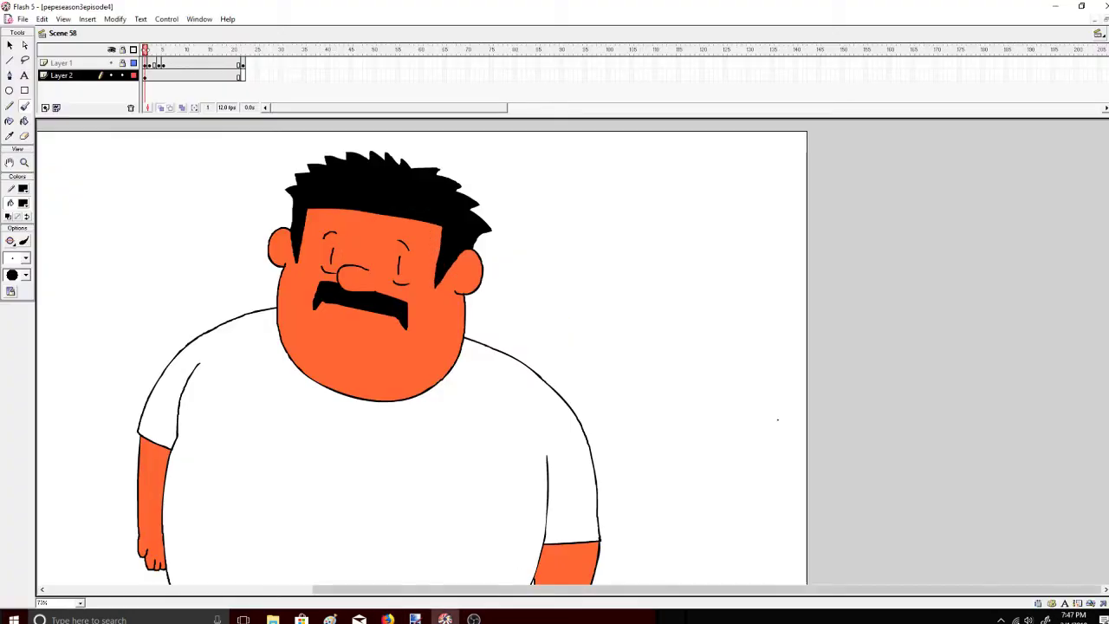
# Extend Layer 2's background through frame 22 and return to frame 1
pyautogui.scroll(-3, 423, 353)
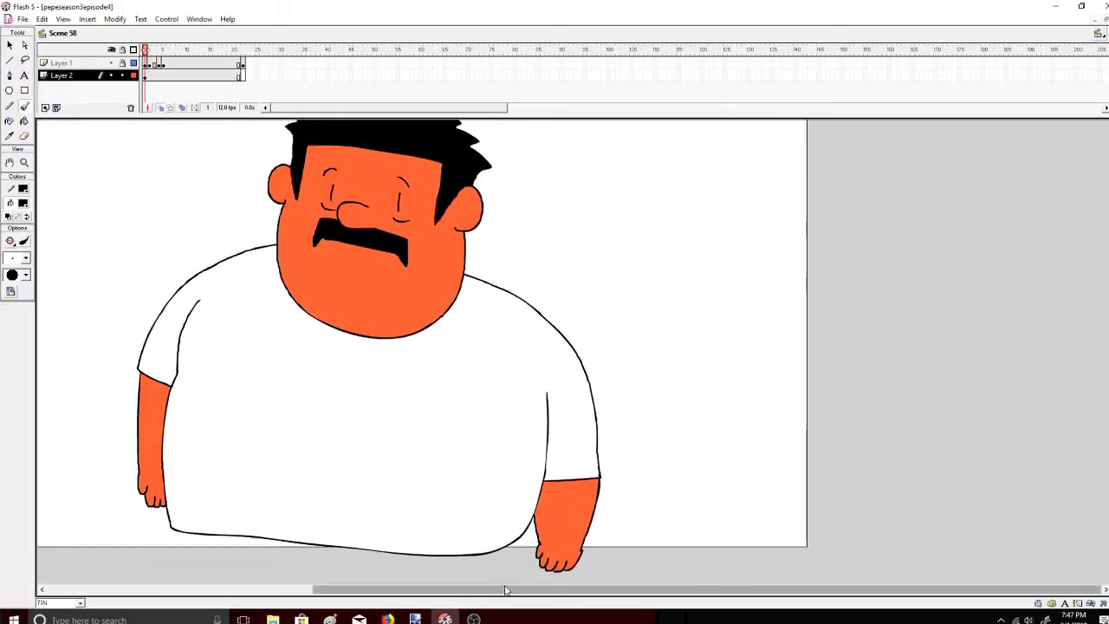
pyautogui.moveTo(498, 594); pyautogui.dragTo(441, 595)
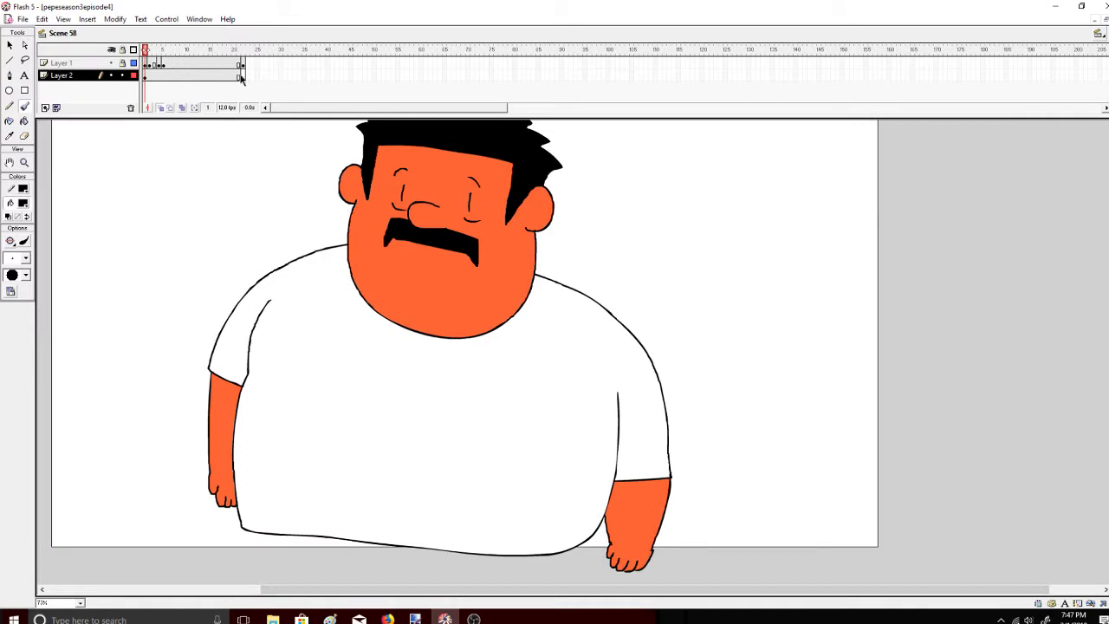
pyautogui.click(242, 77)
pyautogui.press('F5')
pyautogui.moveTo(242, 50); pyautogui.dragTo(127, 69)
pyautogui.moveTo(813, 446); pyautogui.dragTo(750, 436)
pyautogui.hotkey('ctrl', 'z')
pyautogui.moveTo(835, 413); pyautogui.dragTo(39, 273)
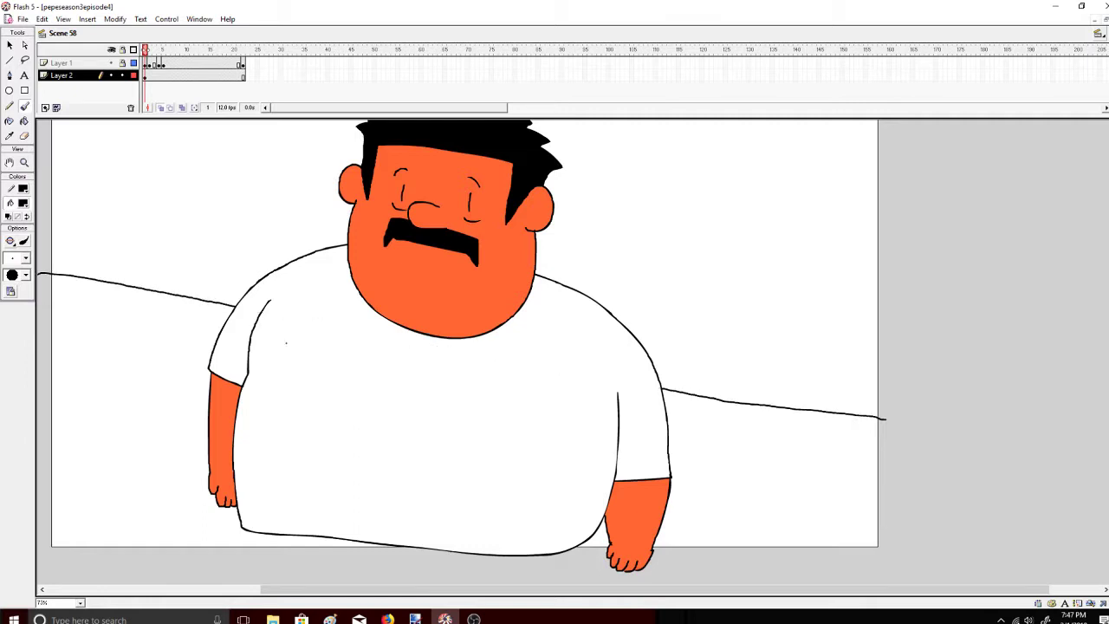
pyautogui.hotkey('ctrl', 'z')
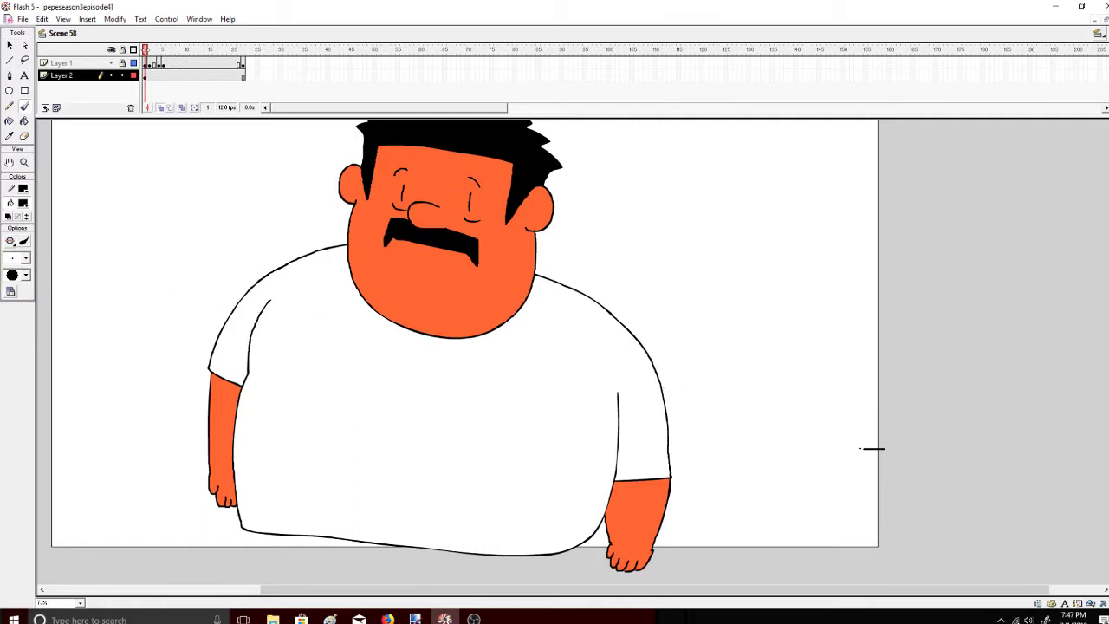
# Brush a black floor line across the stage behind the character's arms and fill the area below it brown
pyautogui.moveTo(861, 448); pyautogui.dragTo(43, 404)
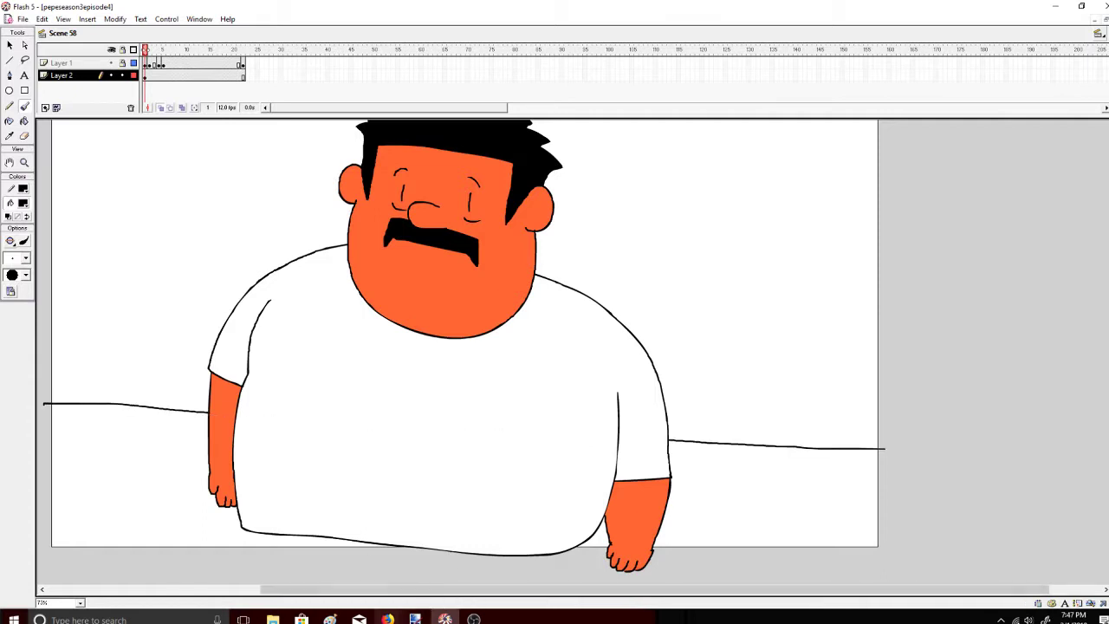
pyautogui.click(24, 122)
pyautogui.click(25, 205)
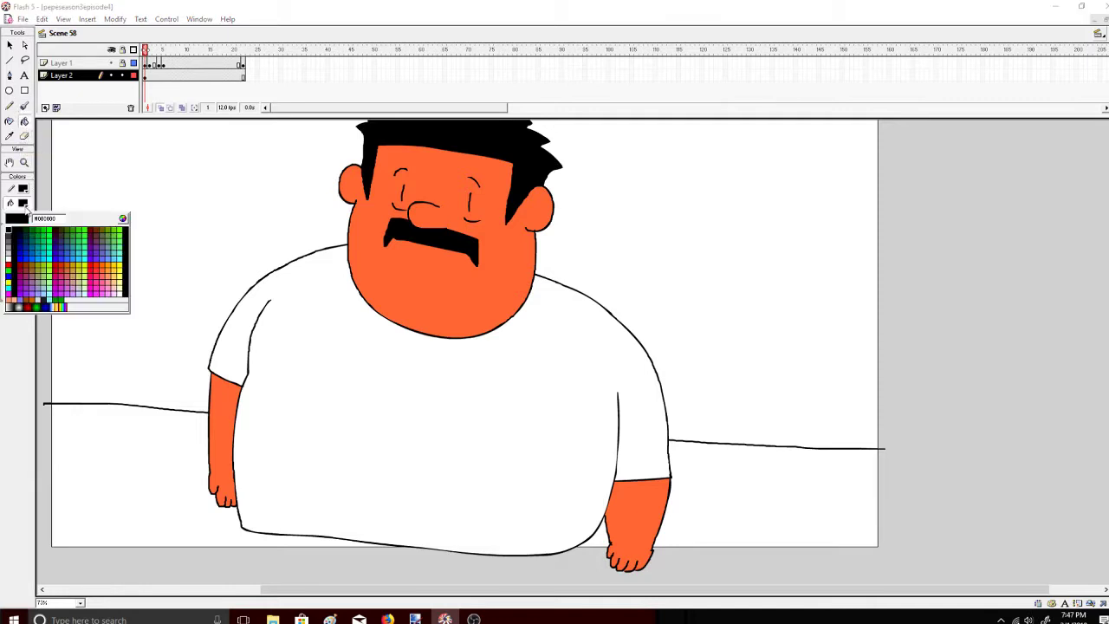
pyautogui.click(37, 294)
pyautogui.click(127, 452)
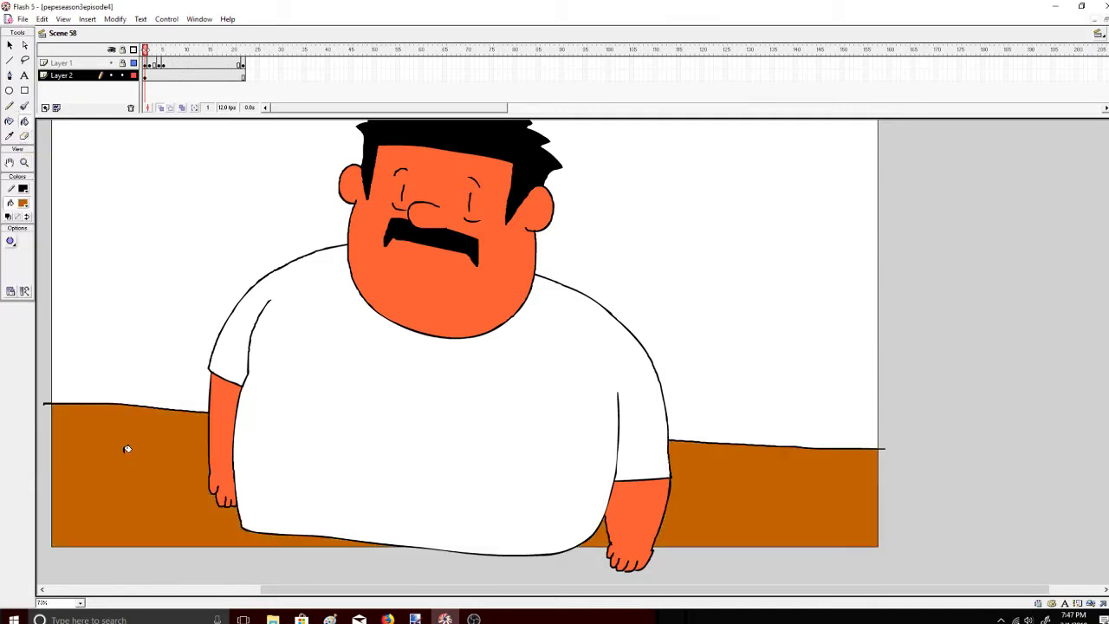
# Brush a black, slightly slanted rectangular poster outline on the wall beside the character's head, closing the gap in its upper edge
pyautogui.click(24, 106)
pyautogui.click(23, 202)
pyautogui.click(11, 227)
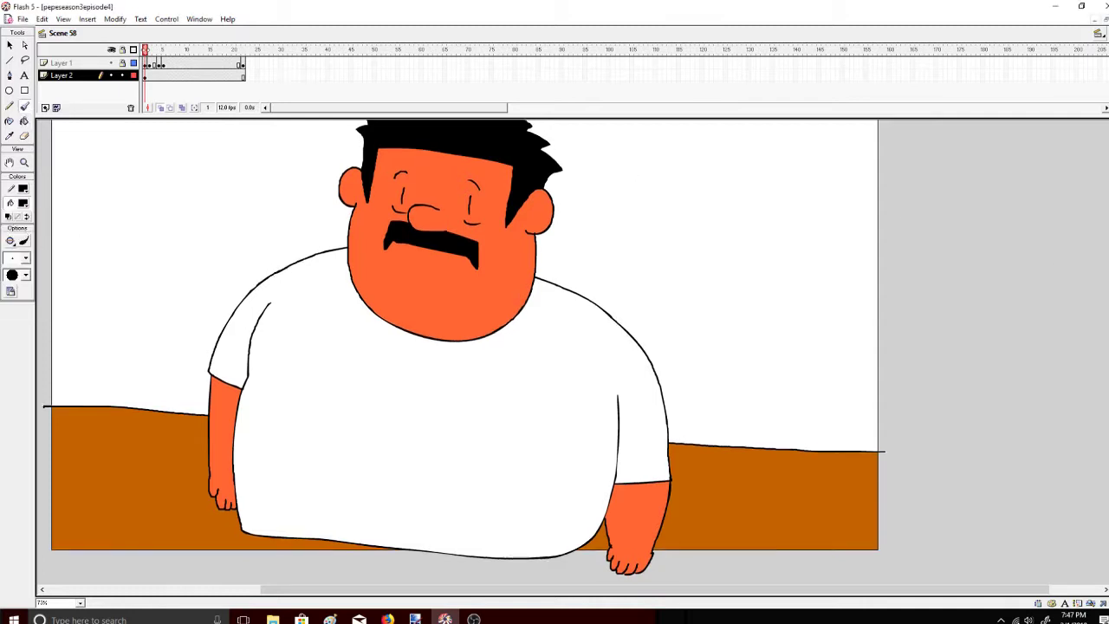
pyautogui.scroll(3, 606, 239)
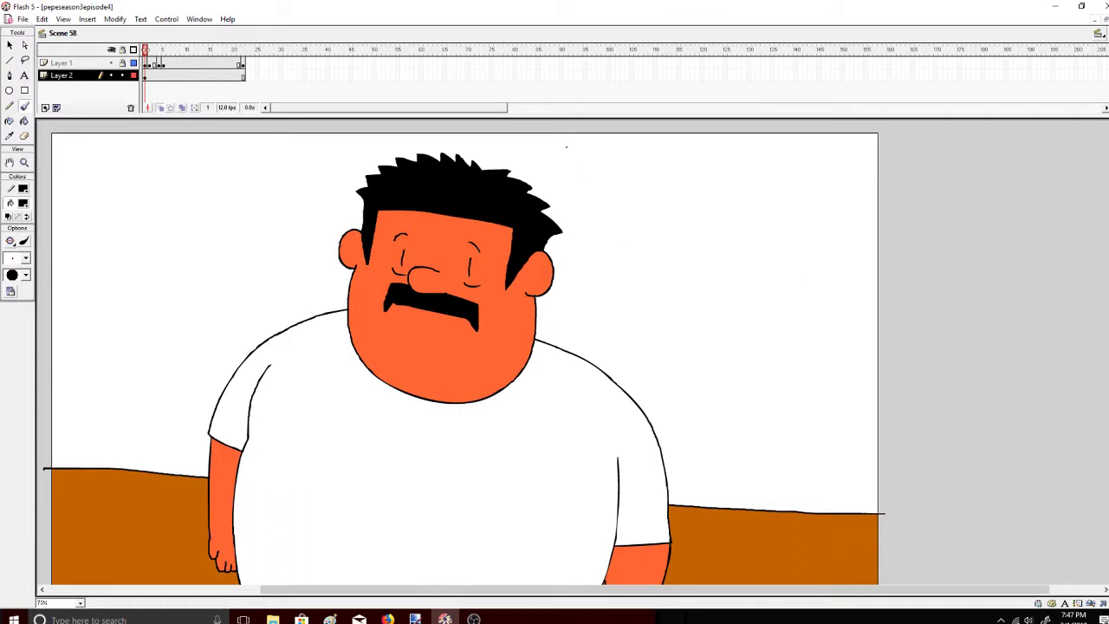
pyautogui.moveTo(568, 184); pyautogui.dragTo(565, 293)
pyautogui.moveTo(565, 363); pyautogui.dragTo(770, 378)
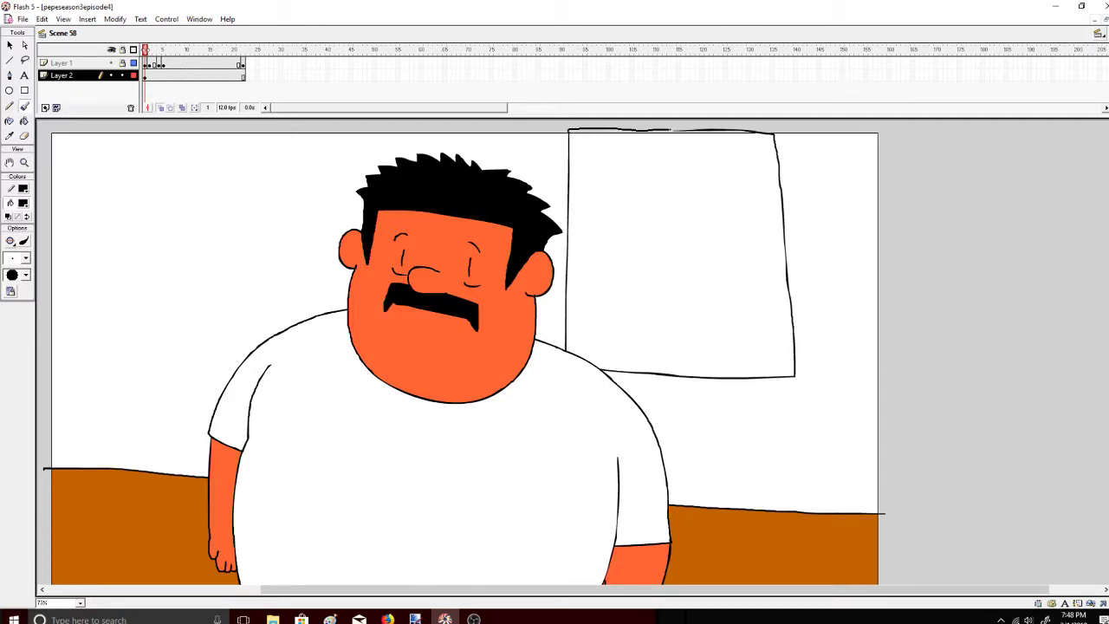
pyautogui.moveTo(669, 130); pyautogui.dragTo(675, 130)
# Fill the poster outline on the wall with green
pyautogui.click(24, 203)
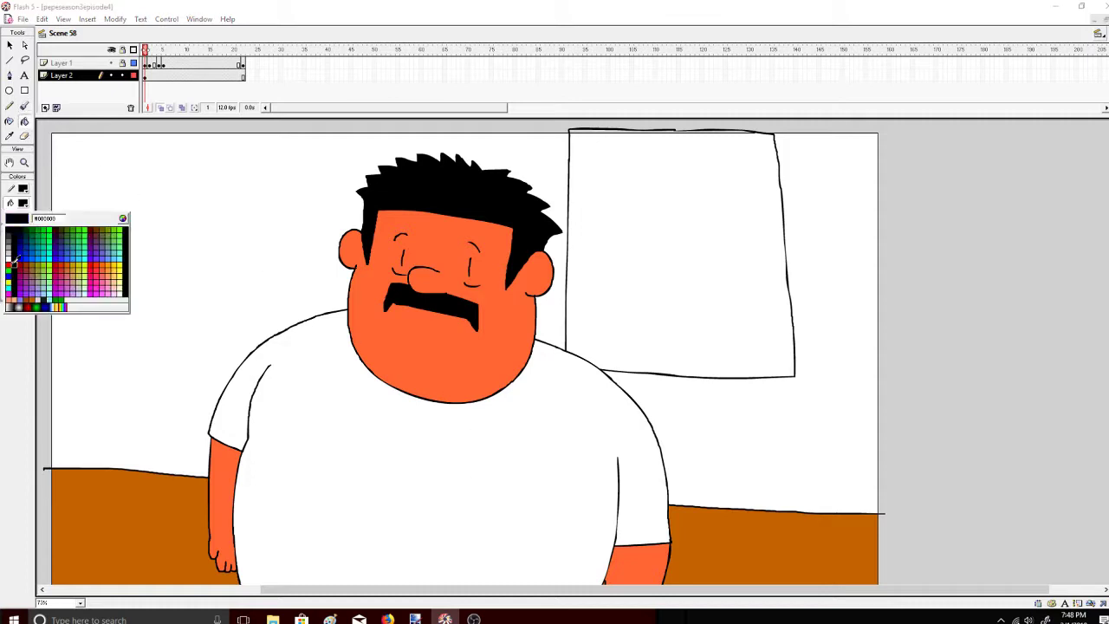
pyautogui.click(50, 227)
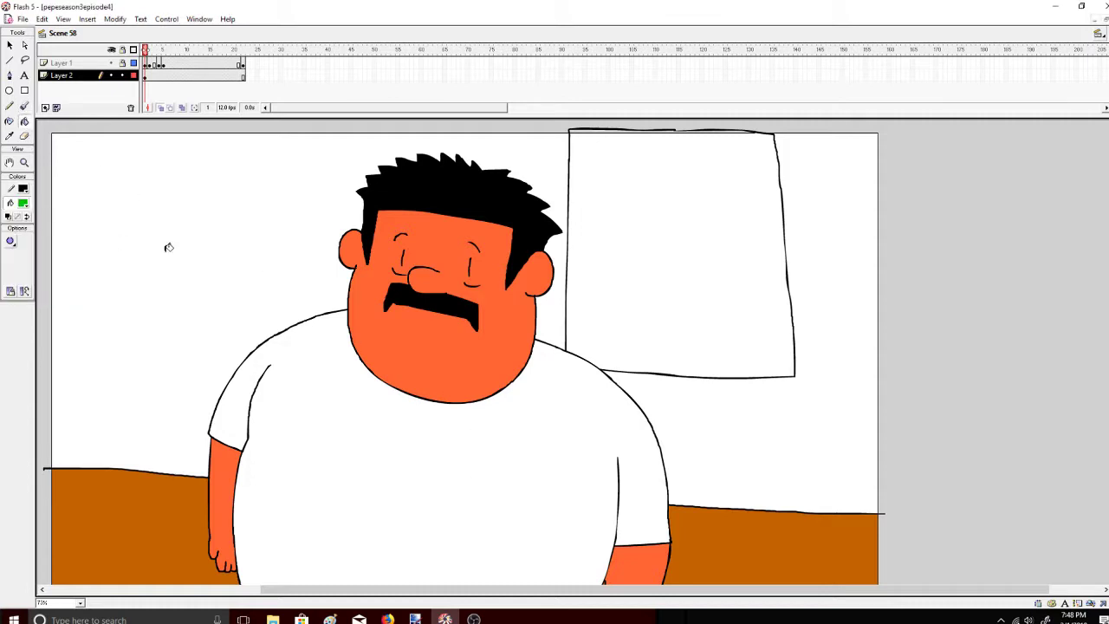
pyautogui.click(669, 240)
pyautogui.click(24, 162)
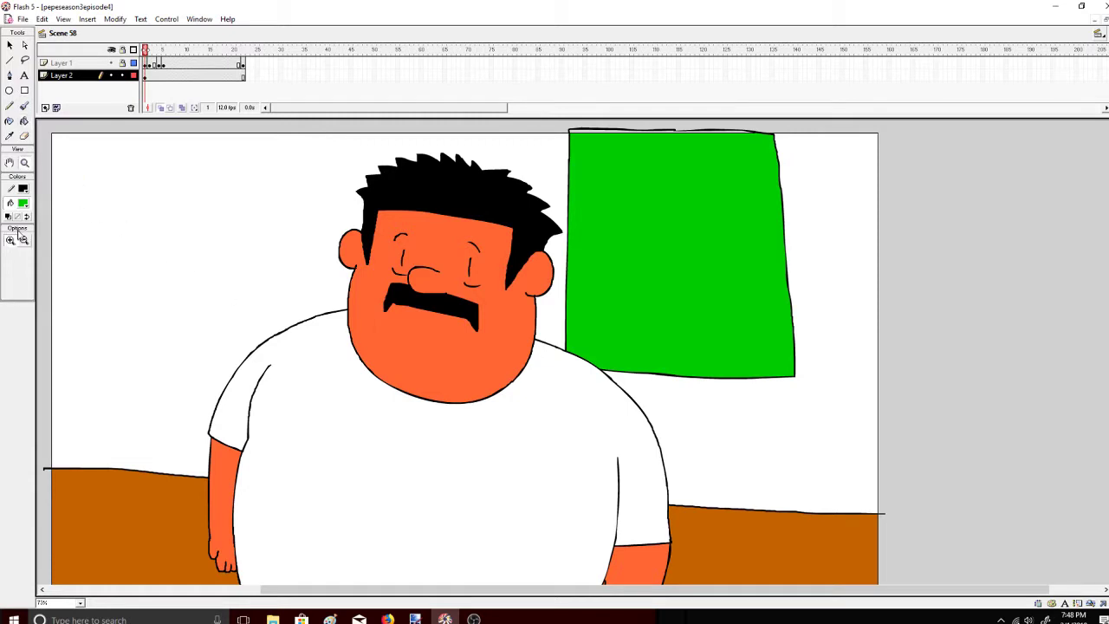
pyautogui.click(786, 254)
pyautogui.click(24, 106)
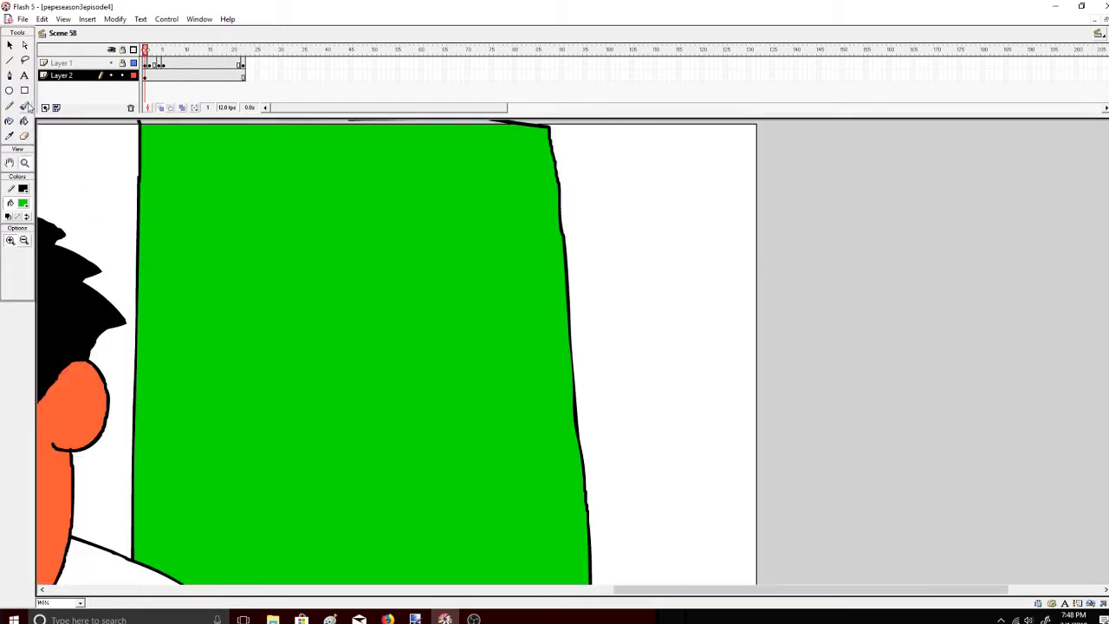
pyautogui.click(23, 202)
pyautogui.click(12, 231)
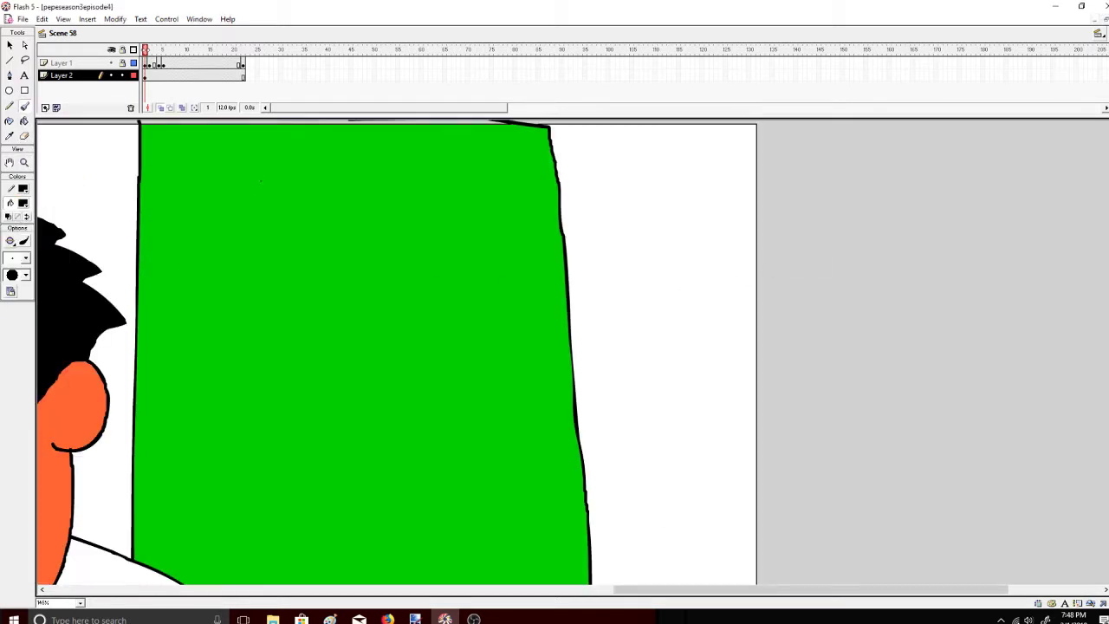
pyautogui.moveTo(256, 191); pyautogui.dragTo(286, 135)
pyautogui.hotkey('ctrl', 'z')
pyautogui.click(24, 162)
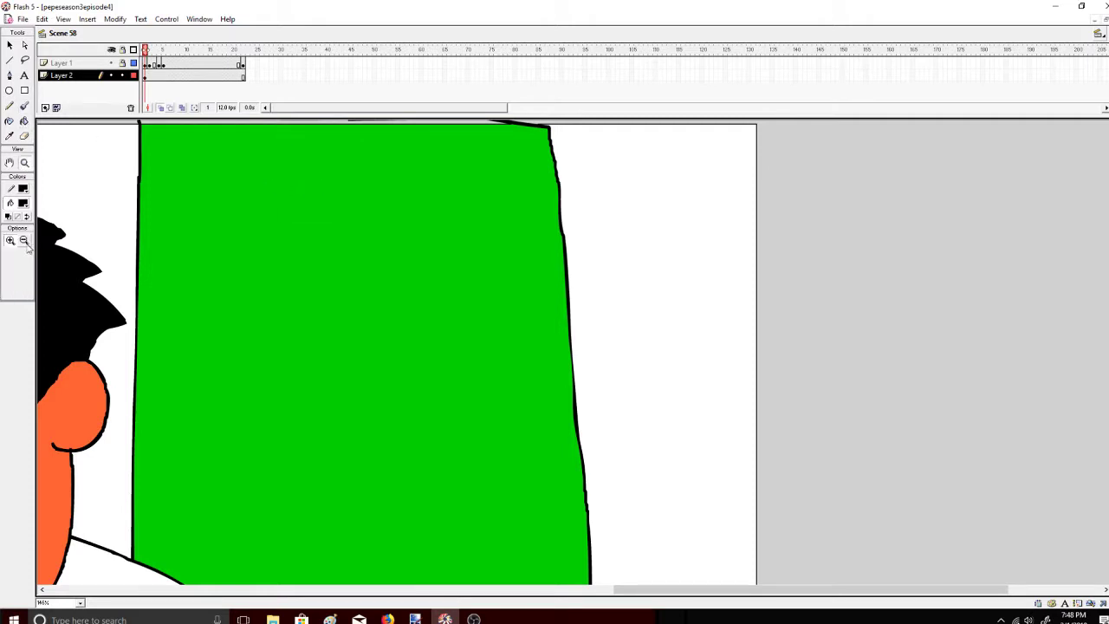
pyautogui.keyDown('alt'); pyautogui.click(172, 379); pyautogui.keyUp('alt')
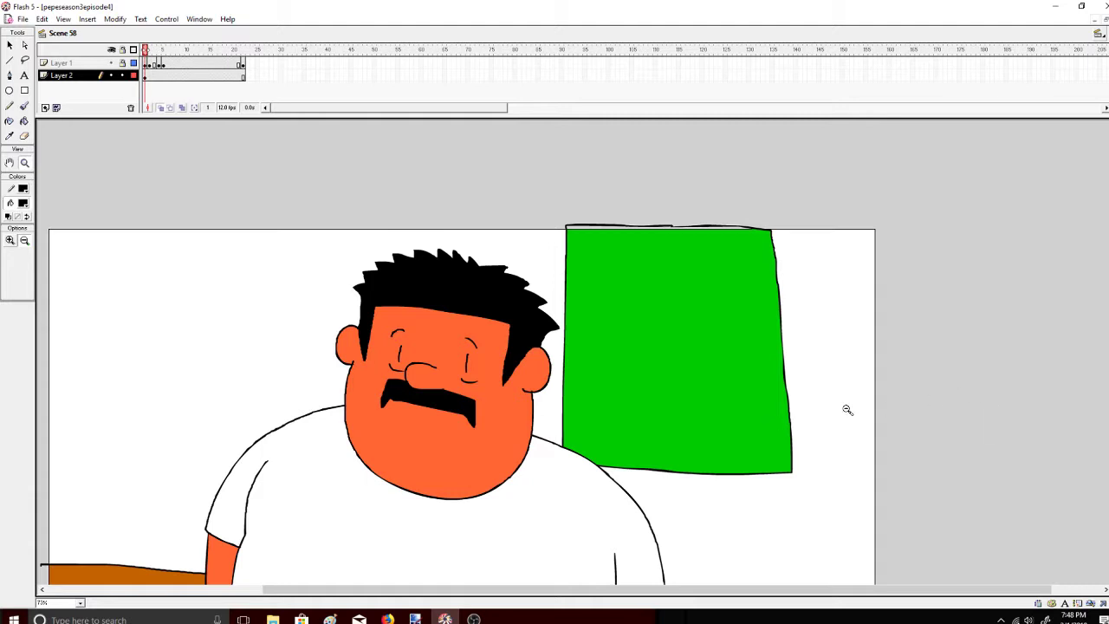
pyautogui.scroll(-3, 572, 351)
pyautogui.scroll(1, 573, 351)
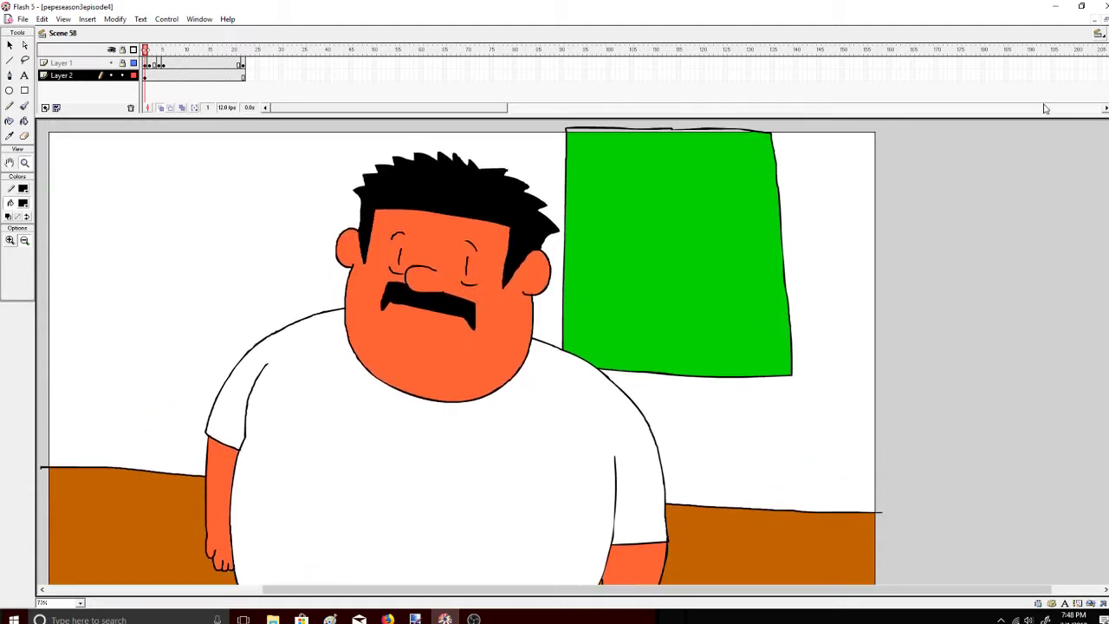
# Switch to Scene 51 and unlock its Layer 2, which holds the burger poster
pyautogui.click(1098, 37)
pyautogui.click(1084, 546)
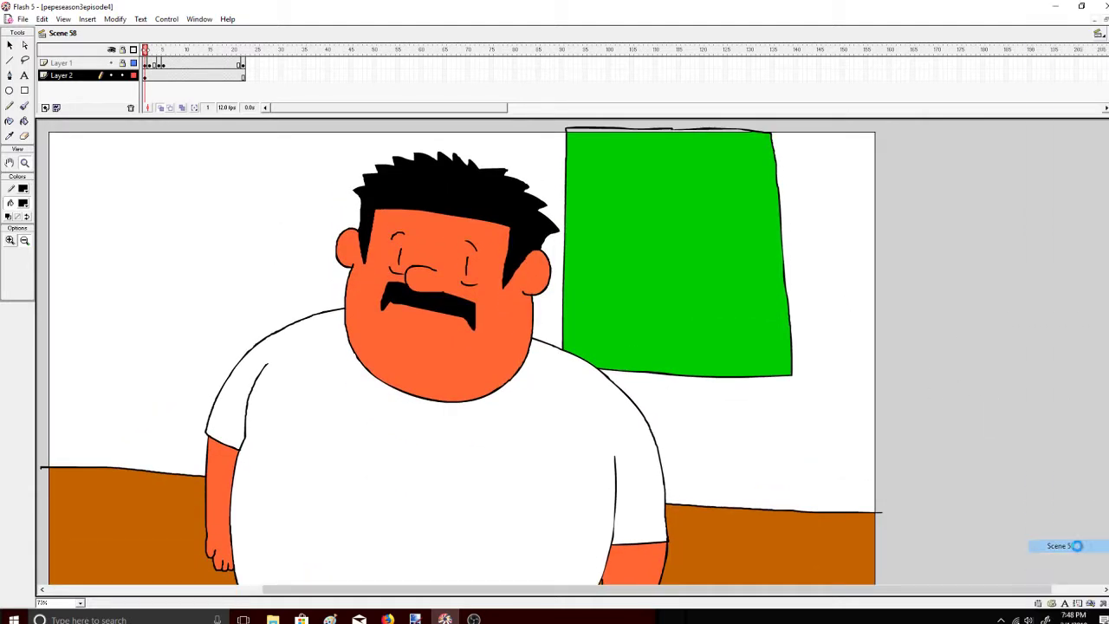
pyautogui.click(25, 60)
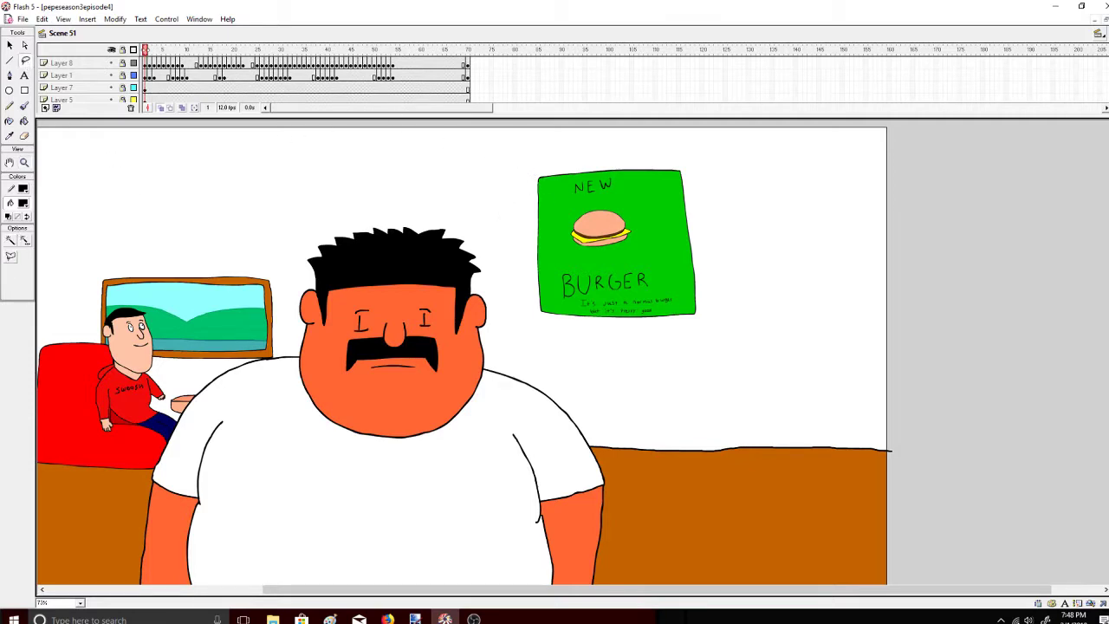
pyautogui.scroll(-1, 555, 78)
pyautogui.click(123, 88)
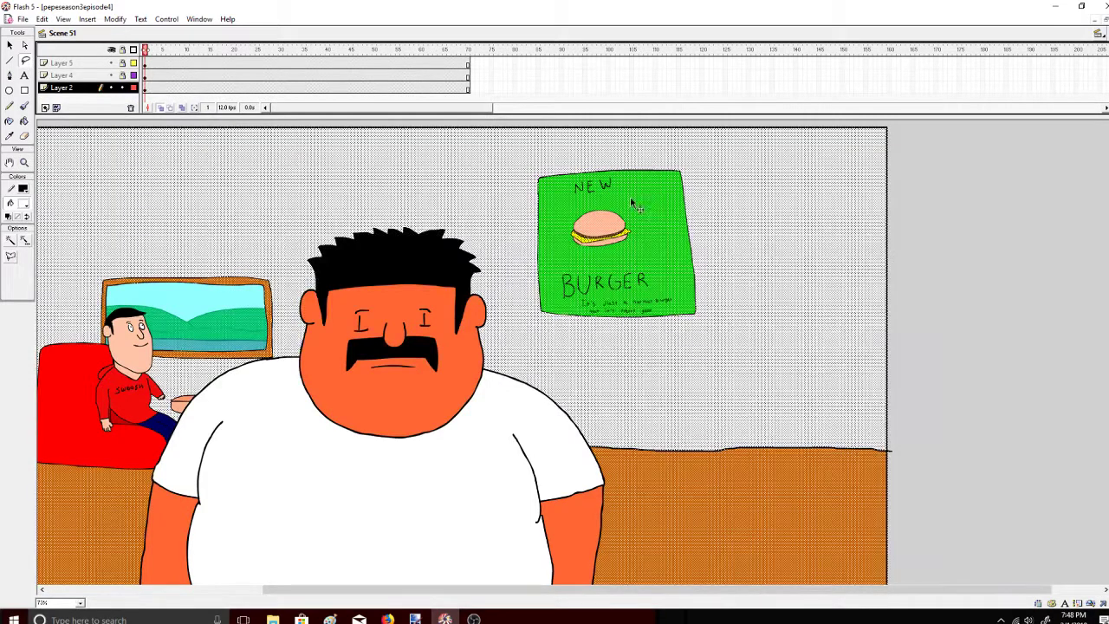
# Lasso the "NEW BURGER" lettering and burger picture inside the green poster and copy the selection
pyautogui.click(993, 173)
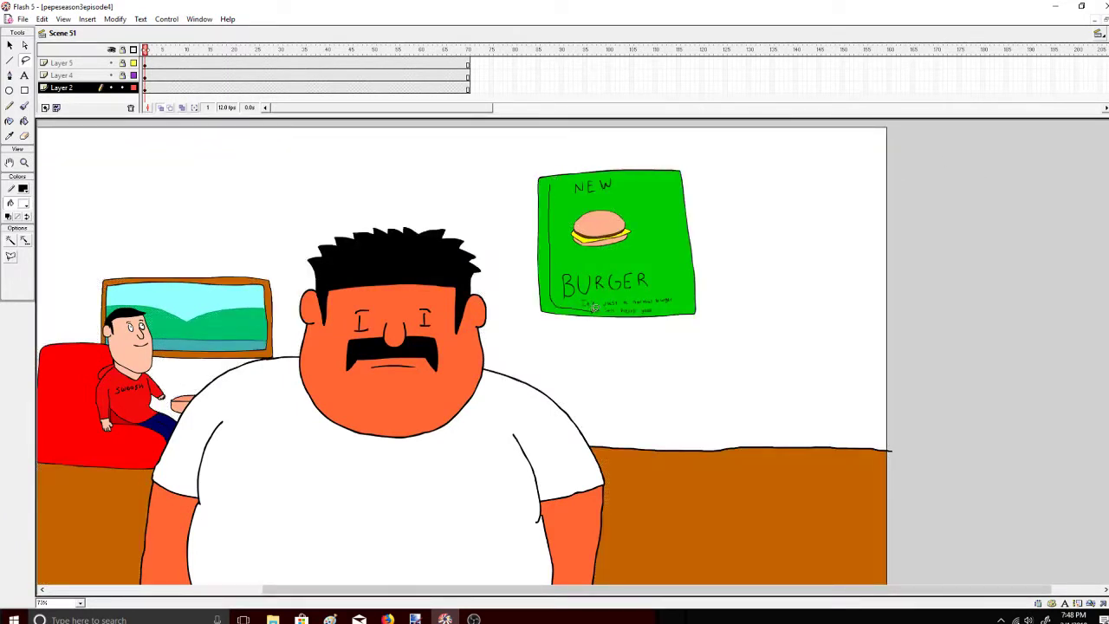
pyautogui.moveTo(595, 308); pyautogui.dragTo(598, 309)
pyautogui.click(752, 198)
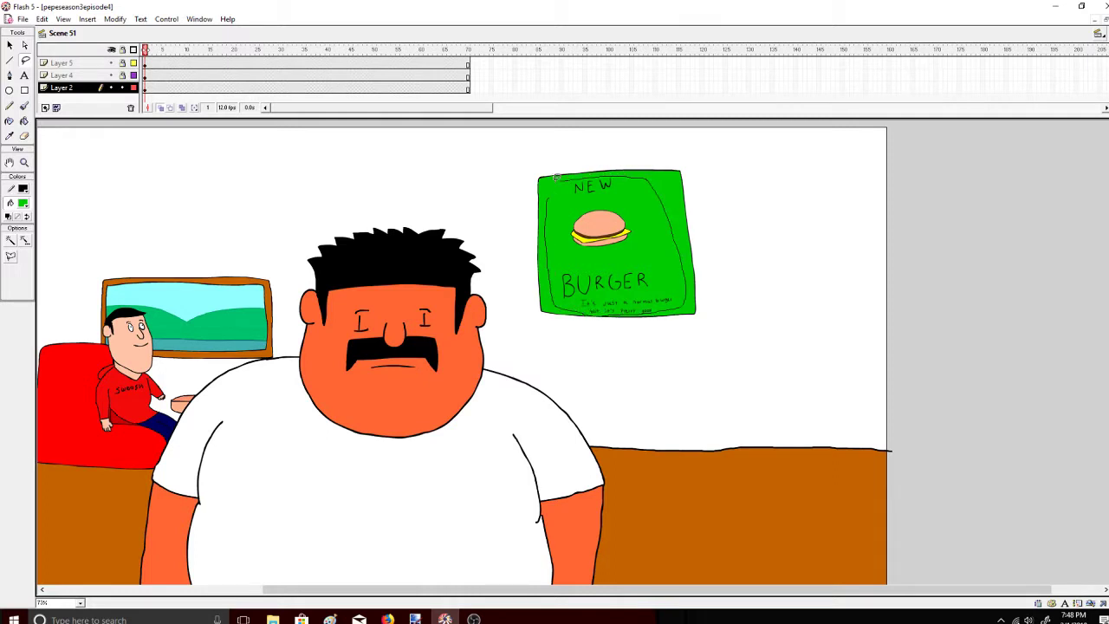
pyautogui.moveTo(556, 177); pyautogui.dragTo(547, 196)
pyautogui.rightClick(607, 230)
pyautogui.click(629, 246)
# Lock the Scene 51 layers, return to Scene 58, and paste the copied burger artwork onto the green poster
pyautogui.click(122, 51)
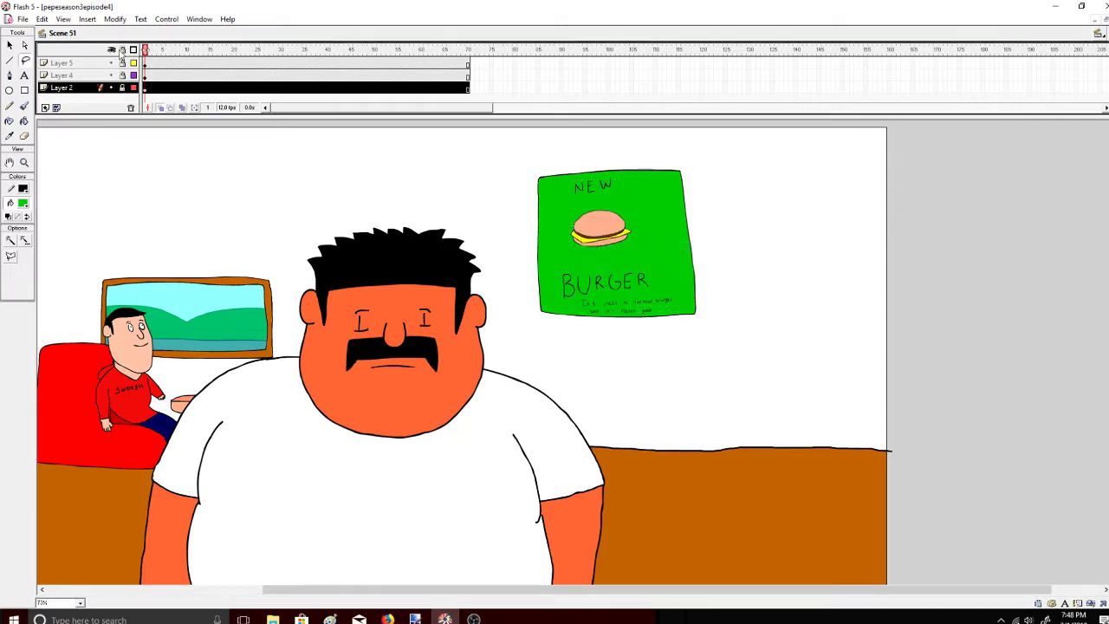
pyautogui.click(1098, 33)
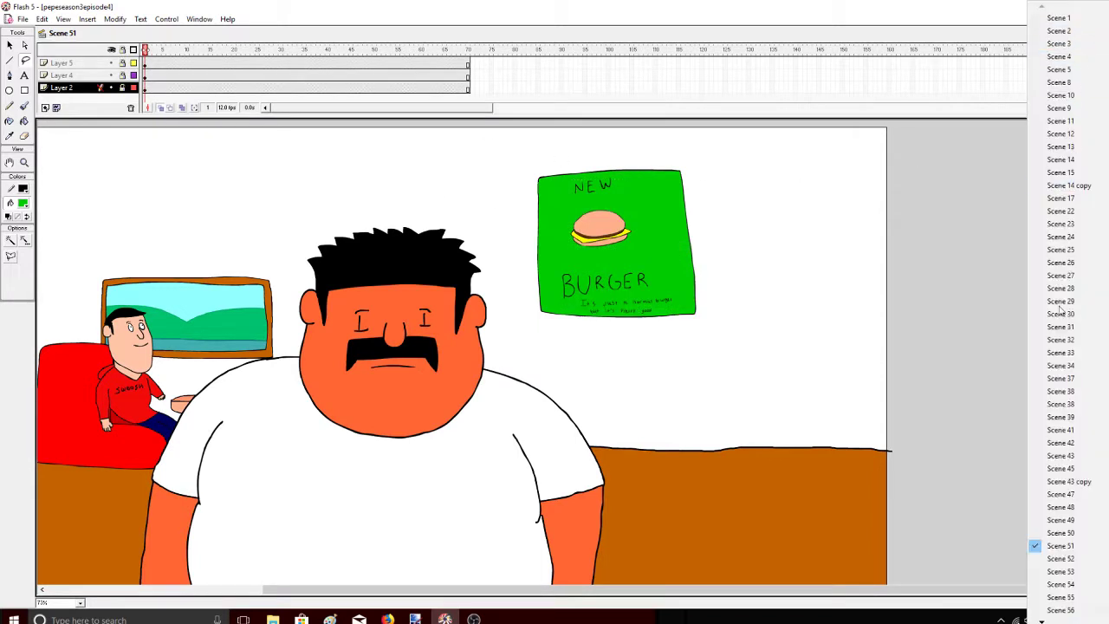
pyautogui.click(1059, 610)
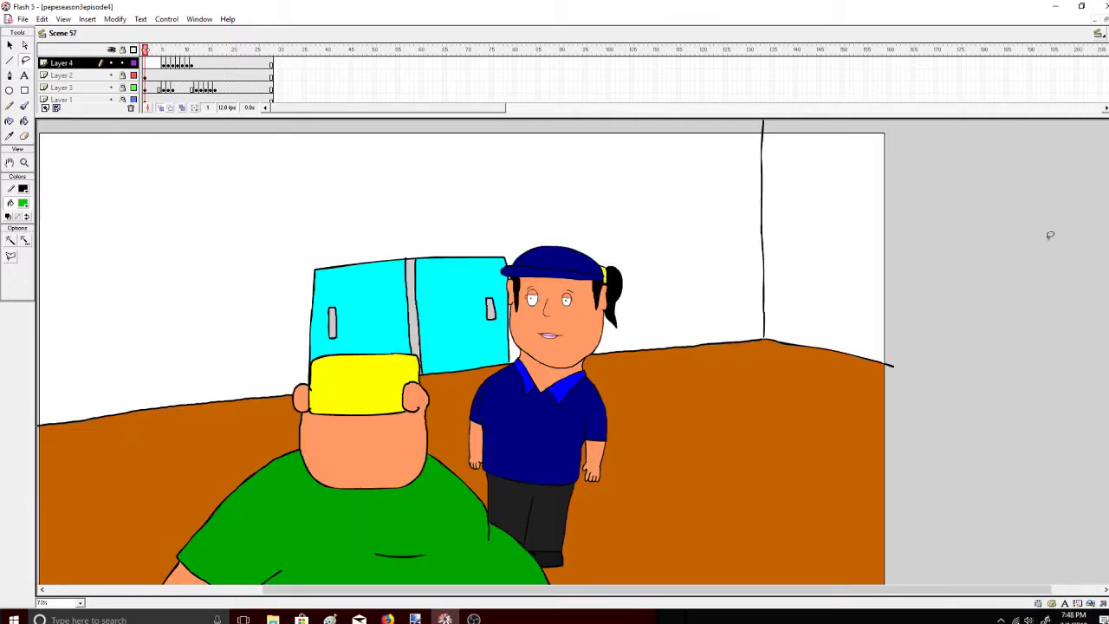
pyautogui.click(1098, 34)
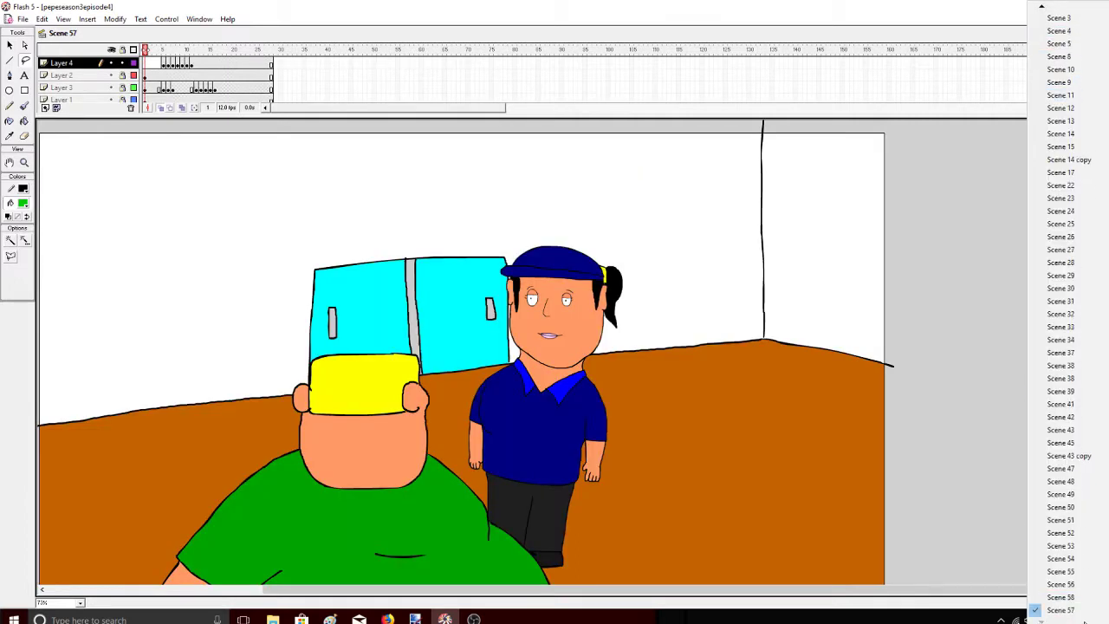
pyautogui.click(1061, 597)
pyautogui.rightClick(594, 260)
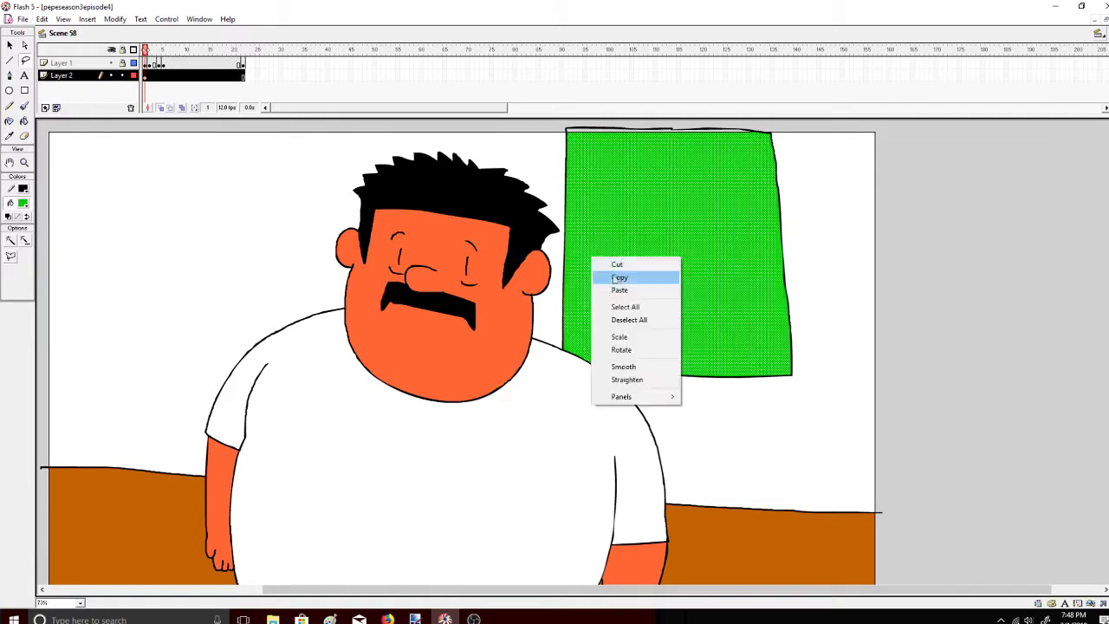
pyautogui.click(619, 289)
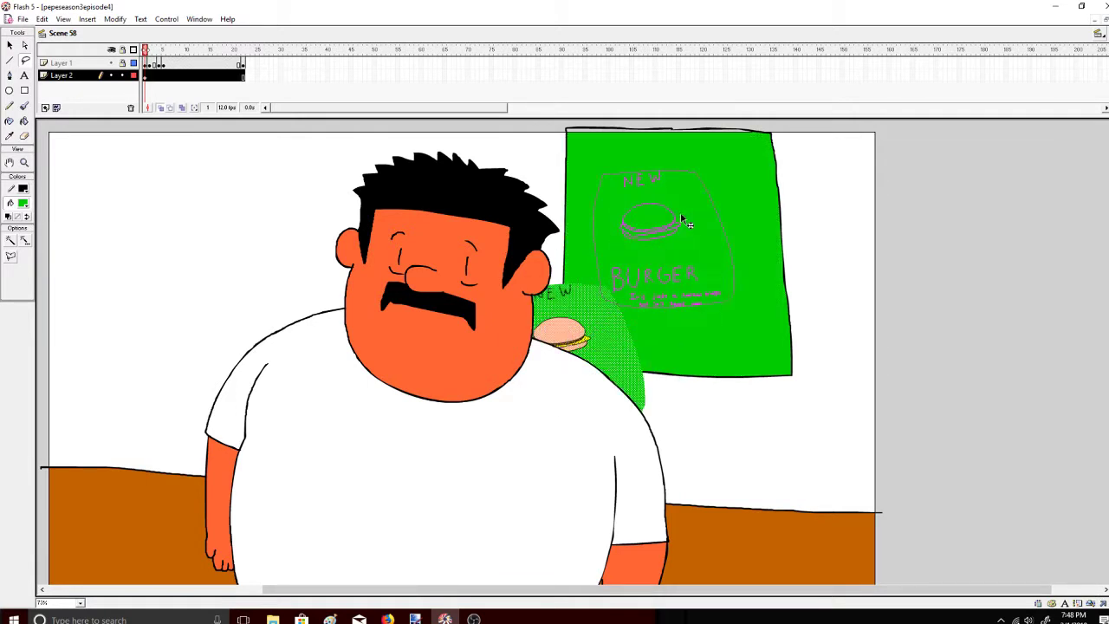
# Scale up the pasted "NEW BURGER" artwork so it fills most of the green poster
pyautogui.click(9, 46)
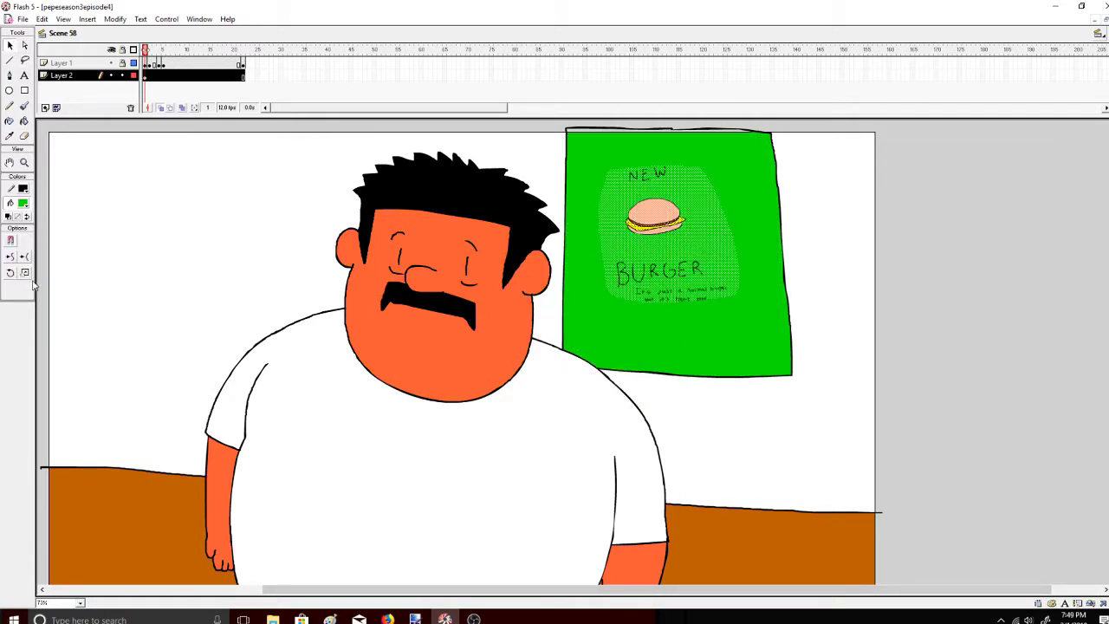
pyautogui.click(24, 272)
pyautogui.moveTo(740, 303)
pyautogui.mouseDown()
pyautogui.moveTo(787, 351)
pyautogui.moveTo(722, 296)
pyautogui.moveTo(751, 292)
pyautogui.mouseUp()
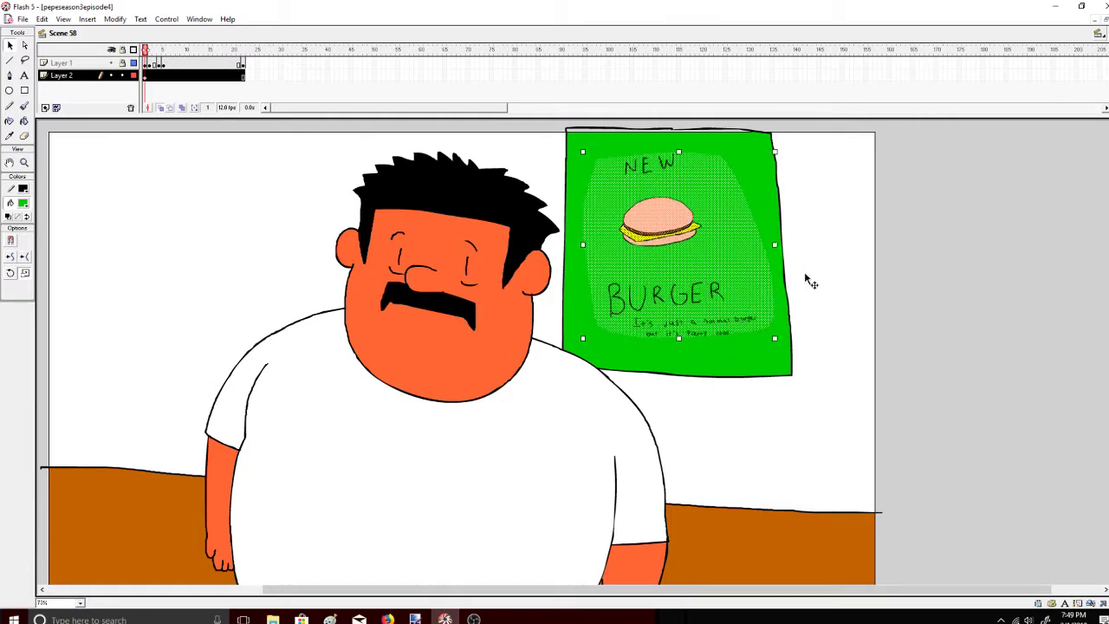
pyautogui.click(848, 274)
pyautogui.click(948, 278)
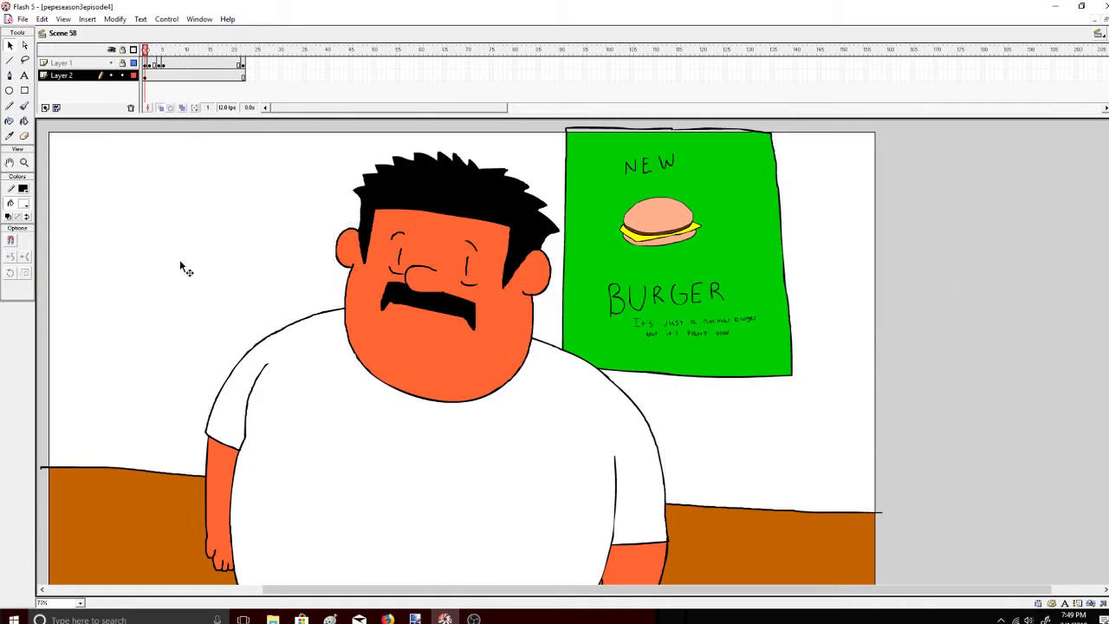
# Reselect the burger artwork, rotate and skew it slightly to follow the poster's slant, and center it on the poster
pyautogui.hotkey('ctrl', 'z')
pyautogui.hotkey('ctrl', 'z')
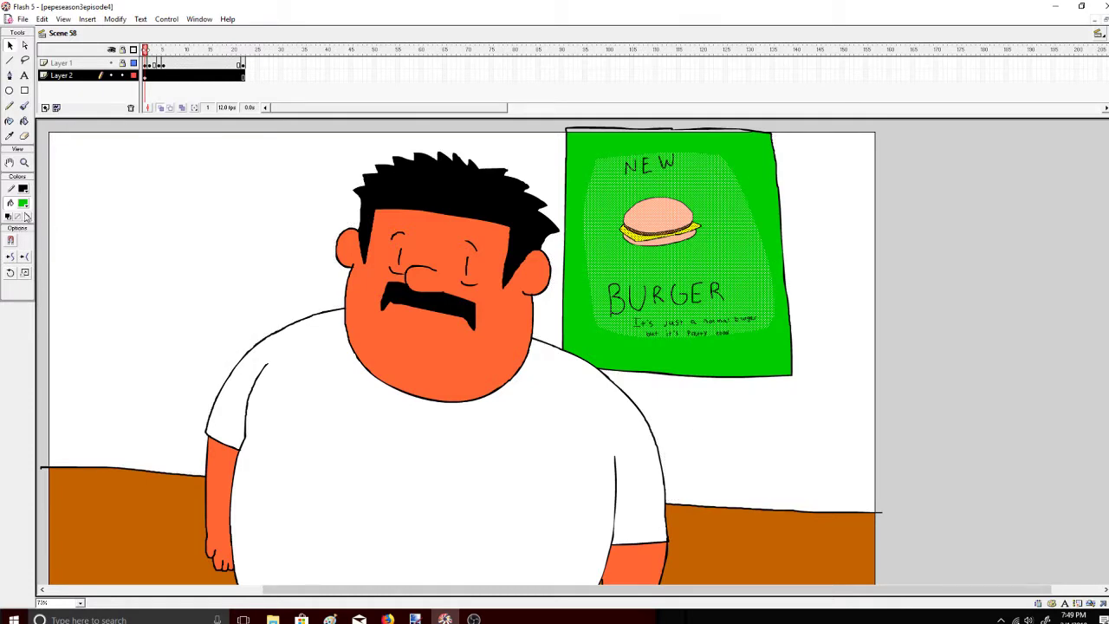
pyautogui.click(24, 274)
pyautogui.moveTo(774, 152); pyautogui.dragTo(769, 156)
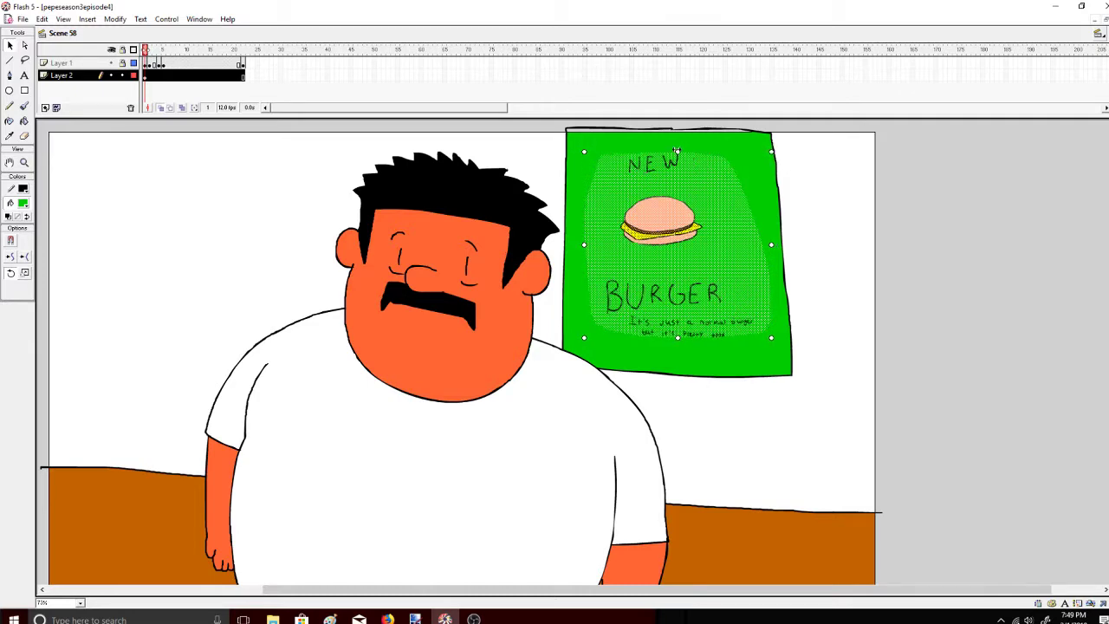
pyautogui.moveTo(678, 152)
pyautogui.mouseDown()
pyautogui.moveTo(663, 153)
pyautogui.moveTo(697, 160)
pyautogui.mouseUp()
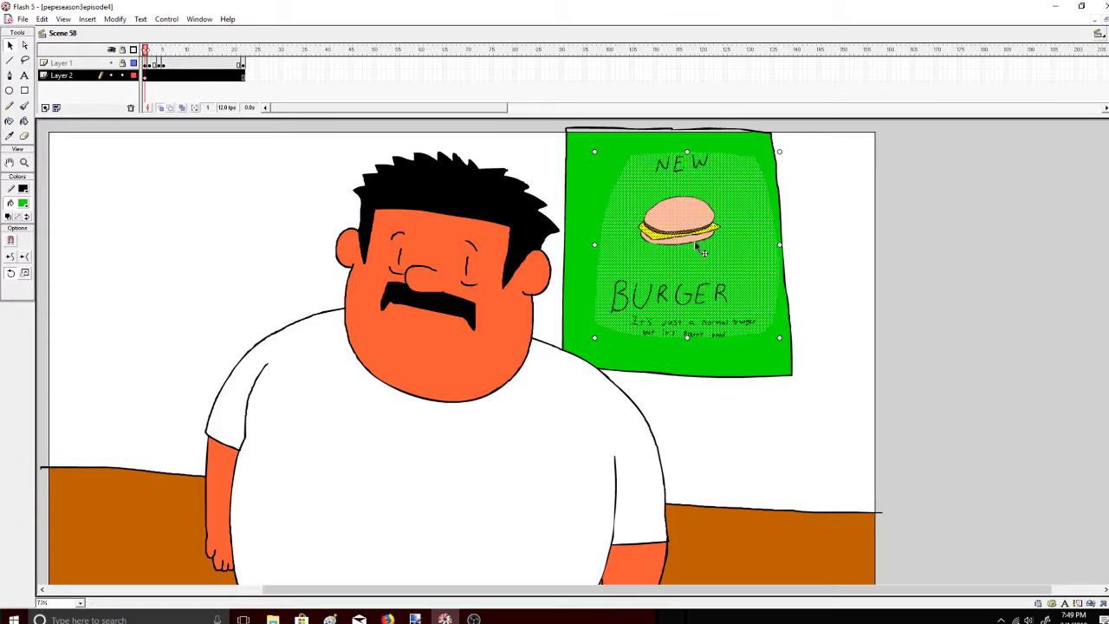
pyautogui.moveTo(698, 244); pyautogui.dragTo(685, 241)
pyautogui.moveTo(676, 337); pyautogui.dragTo(672, 337)
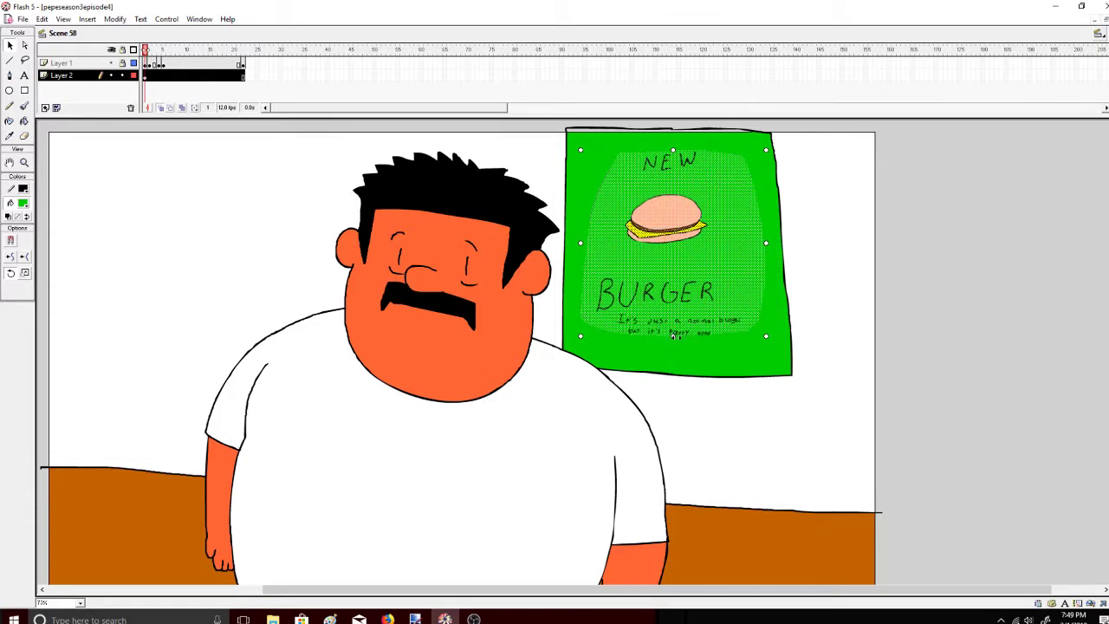
pyautogui.moveTo(581, 242); pyautogui.dragTo(583, 221)
pyautogui.moveTo(682, 253); pyautogui.dragTo(679, 267)
pyautogui.click(797, 274)
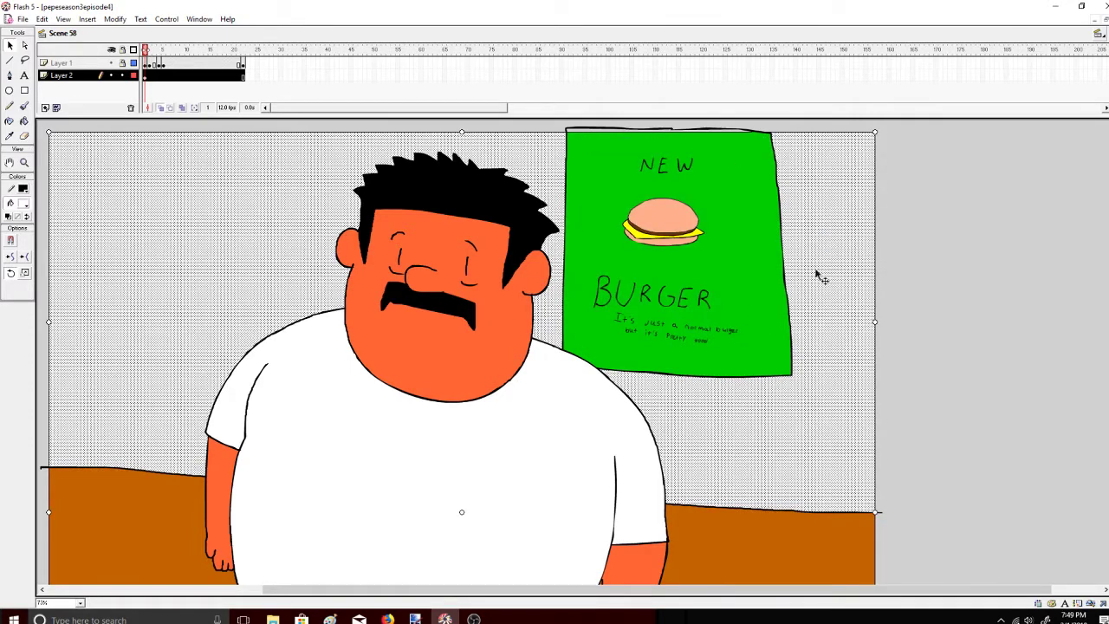
pyautogui.click(936, 226)
# Handwrite "FR," with a black brush on the blank wall beside the character's head
pyautogui.click(25, 105)
pyautogui.click(23, 203)
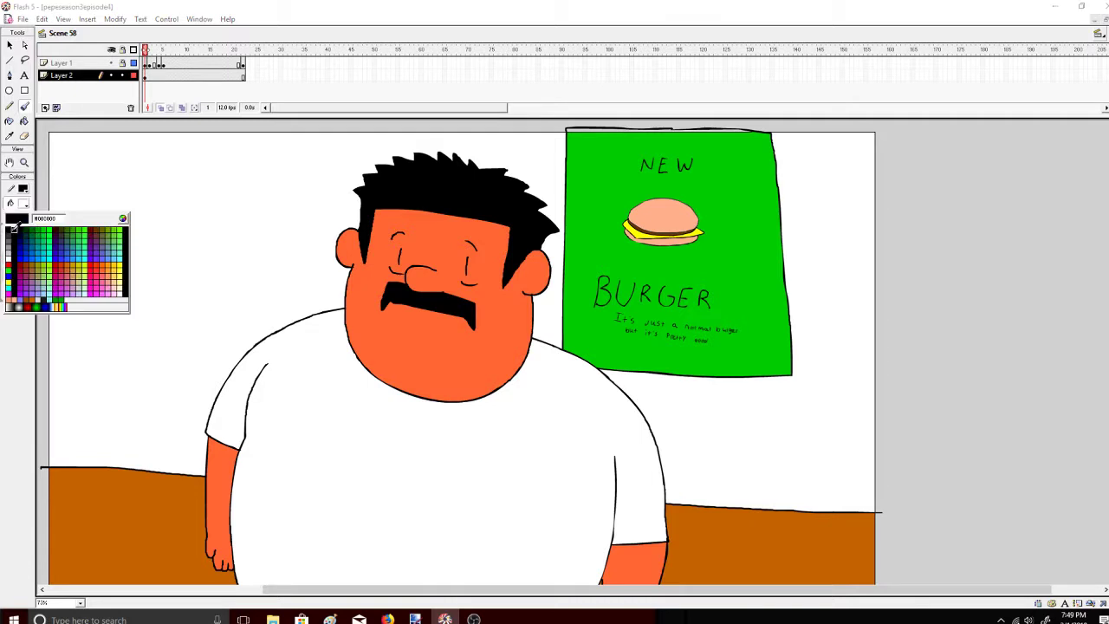
pyautogui.click(12, 227)
pyautogui.moveTo(80, 242)
pyautogui.mouseDown()
pyautogui.moveTo(128, 186)
pyautogui.moveTo(112, 211)
pyautogui.mouseUp()
pyautogui.moveTo(154, 186)
pyautogui.mouseDown()
pyautogui.moveTo(136, 230)
pyautogui.moveTo(170, 224)
pyautogui.mouseUp()
pyautogui.moveTo(195, 220); pyautogui.dragTo(189, 243)
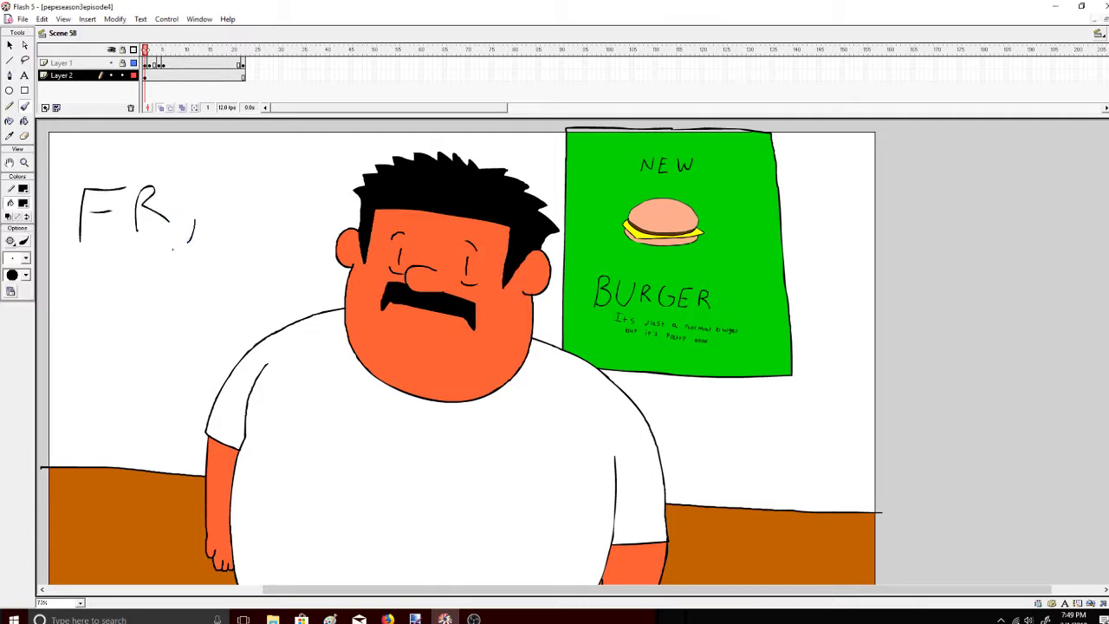
pyautogui.moveTo(93, 259); pyautogui.dragTo(116, 260)
# Undo the handwritten "FR," strokes on the wall
pyautogui.hotkey('ctrl', 'z')
pyautogui.hotkey('ctrl', 'z')
pyautogui.hotkey('ctrl', 'z')
pyautogui.hotkey('ctrl', 'z')
pyautogui.hotkey('ctrl', 'z')
pyautogui.hotkey('ctrl', 'z')
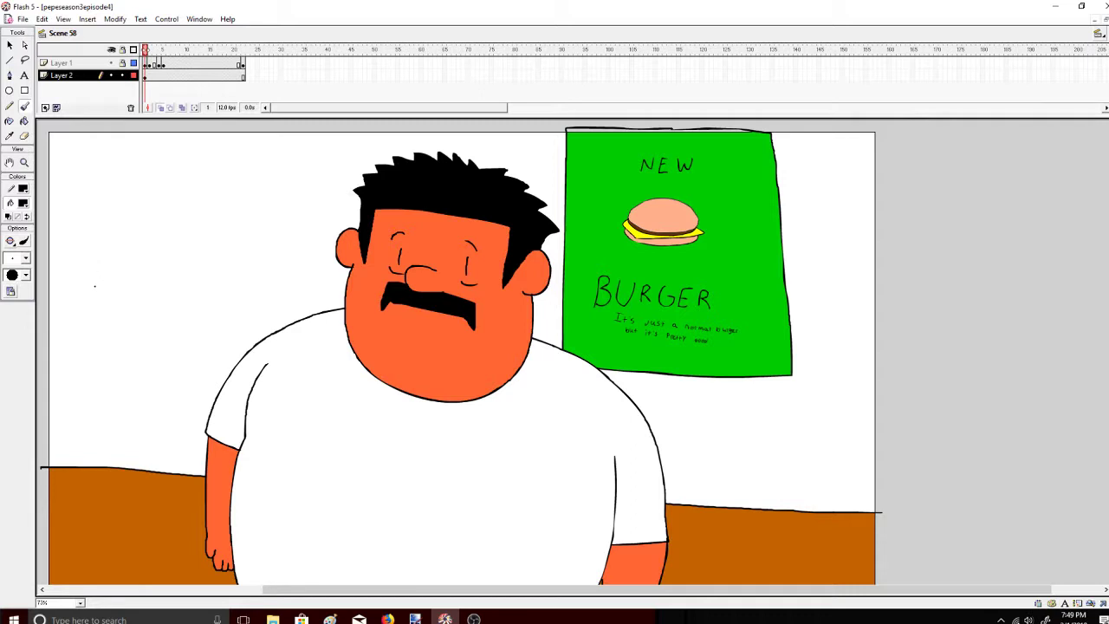
# Handwrite "I usually only" in black on the blank wall beside the character's head
pyautogui.moveTo(104, 193); pyautogui.dragTo(99, 233)
pyautogui.moveTo(89, 197); pyautogui.dragTo(123, 196)
pyautogui.moveTo(95, 234); pyautogui.dragTo(179, 218)
pyautogui.moveTo(200, 195); pyautogui.dragTo(192, 217)
pyautogui.moveTo(206, 201)
pyautogui.mouseDown()
pyautogui.moveTo(222, 213)
pyautogui.moveTo(281, 208)
pyautogui.mouseUp()
pyautogui.moveTo(134, 251)
pyautogui.mouseDown()
pyautogui.moveTo(146, 269)
pyautogui.moveTo(176, 257)
pyautogui.moveTo(197, 279)
pyautogui.mouseUp()
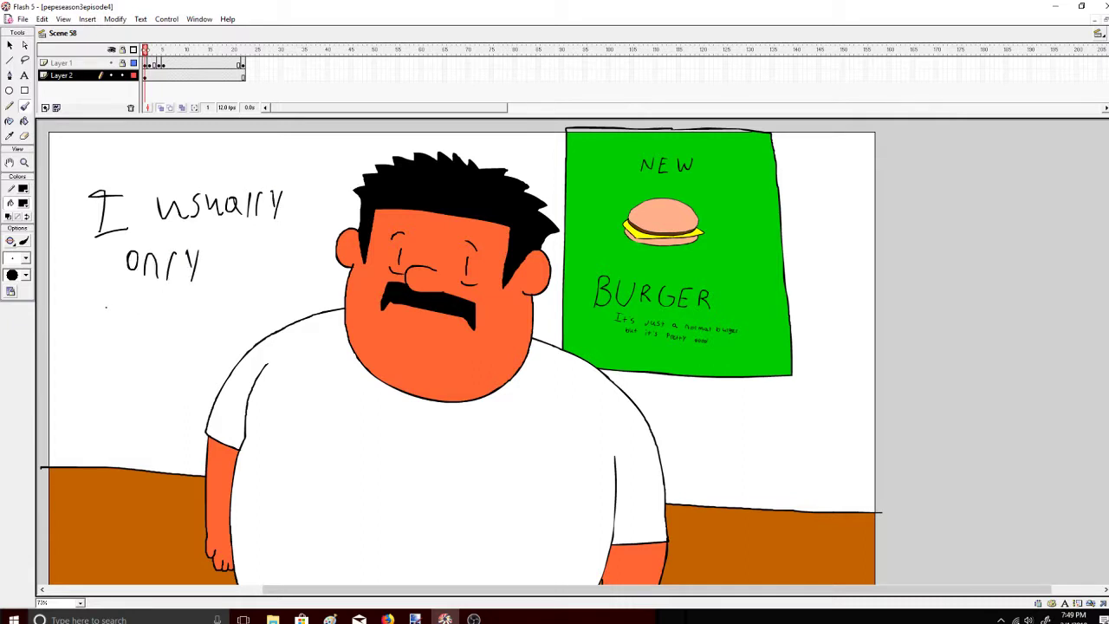
# Continue the handwritten wall message with "promote on snap" and begin another line beneath it
pyautogui.moveTo(102, 296)
pyautogui.mouseDown()
pyautogui.moveTo(102, 329)
pyautogui.moveTo(132, 309)
pyautogui.moveTo(171, 320)
pyautogui.moveTo(192, 292)
pyautogui.moveTo(225, 309)
pyautogui.mouseUp()
pyautogui.moveTo(132, 336); pyautogui.dragTo(156, 352)
pyautogui.moveTo(116, 361); pyautogui.dragTo(106, 382)
pyautogui.moveTo(119, 381); pyautogui.dragTo(147, 364)
pyautogui.click(159, 378)
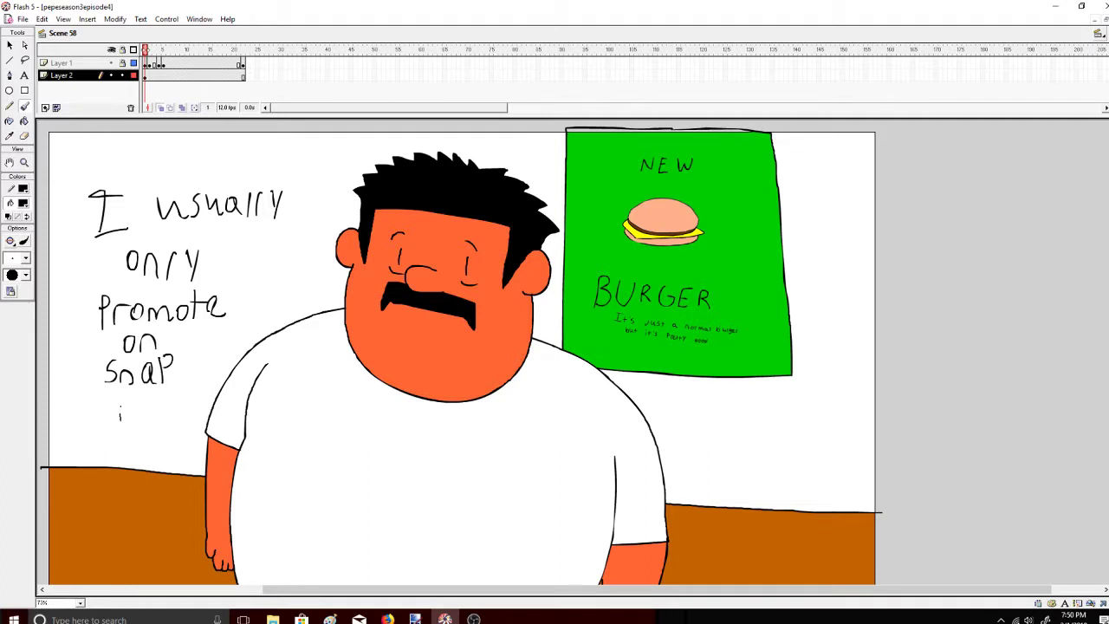
pyautogui.moveTo(143, 413); pyautogui.dragTo(137, 400)
pyautogui.moveTo(151, 402); pyautogui.dragTo(151, 421)
# Undo all the brush strokes of the "I usually only promote on snap" message
pyautogui.hotkey('ctrl', 'z')
pyautogui.hotkey('ctrl', 'z')
pyautogui.hotkey('ctrl', 'z')
pyautogui.hotkey('ctrl', 'z')
pyautogui.hotkey('ctrl', 'z')
pyautogui.hotkey('ctrl', 'z')
pyautogui.hotkey('ctrl', 'z')
pyautogui.hotkey('ctrl', 'z')
pyautogui.hotkey('ctrl', 'z')
pyautogui.hotkey('ctrl', 'z')
pyautogui.hotkey('ctrl', 'z')
pyautogui.hotkey('ctrl', 'z')
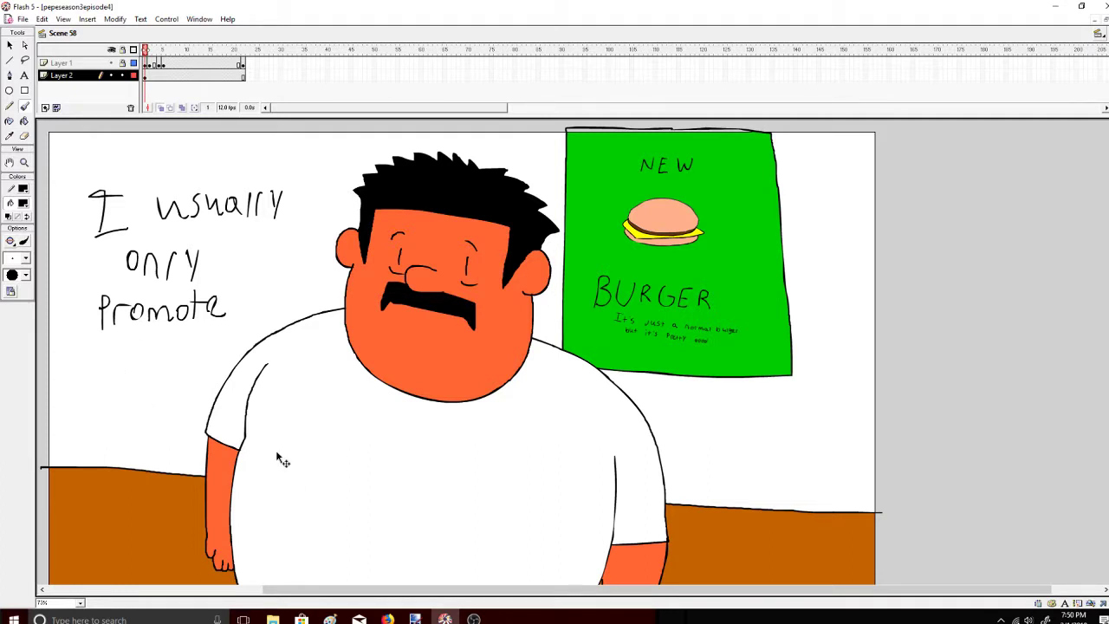
pyautogui.hotkey('ctrl', 'z')
pyautogui.hotkey('ctrl', 'z')
pyautogui.hotkey('ctrl', 'z')
pyautogui.hotkey('ctrl', 'z')
pyautogui.hotkey('ctrl', 'z')
pyautogui.hotkey('ctrl', 'z')
pyautogui.hotkey('ctrl', 'z')
pyautogui.hotkey('ctrl', 'z')
pyautogui.hotkey('ctrl', 'z')
pyautogui.hotkey('ctrl', 'z')
pyautogui.hotkey('ctrl', 'z')
pyautogui.hotkey('ctrl', 'z')
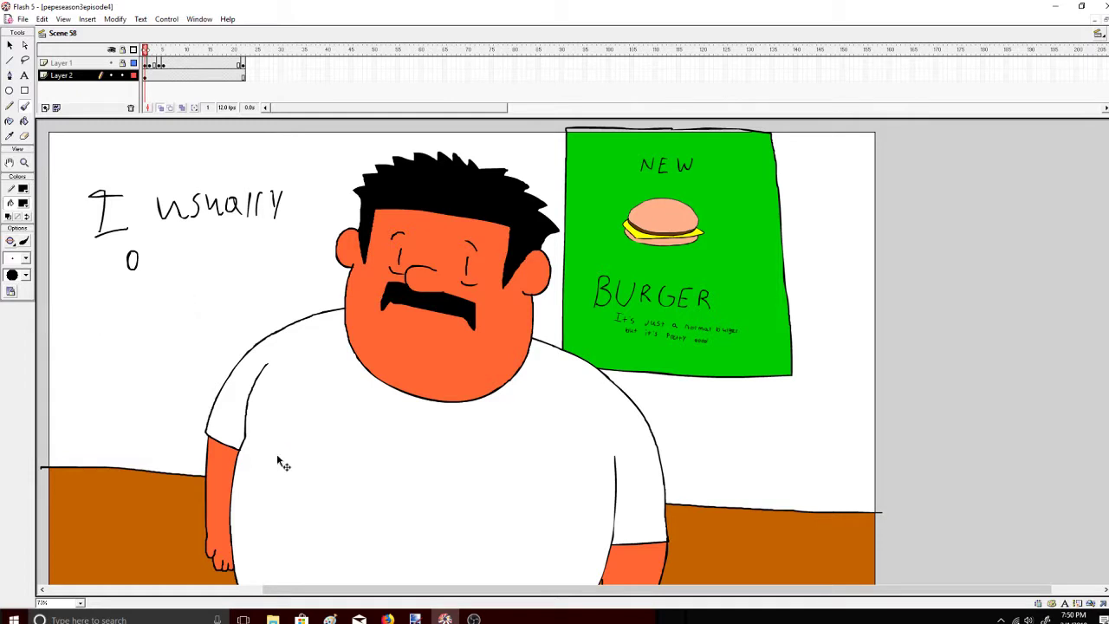
pyautogui.hotkey('ctrl', 'z')
pyautogui.hotkey('ctrl', 'z')
pyautogui.hotkey('ctrl', 'z')
pyautogui.hotkey('ctrl', 'z')
pyautogui.hotkey('ctrl', 'z')
pyautogui.hotkey('ctrl', 'z')
pyautogui.hotkey('ctrl', 'z')
pyautogui.hotkey('ctrl', 'z')
pyautogui.hotkey('ctrl', 'z')
pyautogui.hotkey('ctrl', 'z')
pyautogui.hotkey('ctrl', 'z')
pyautogui.hotkey('ctrl', 'z')
pyautogui.hotkey('ctrl', 'z')
pyautogui.hotkey('ctrl', 'z')
pyautogui.hotkey('ctrl', 'z')
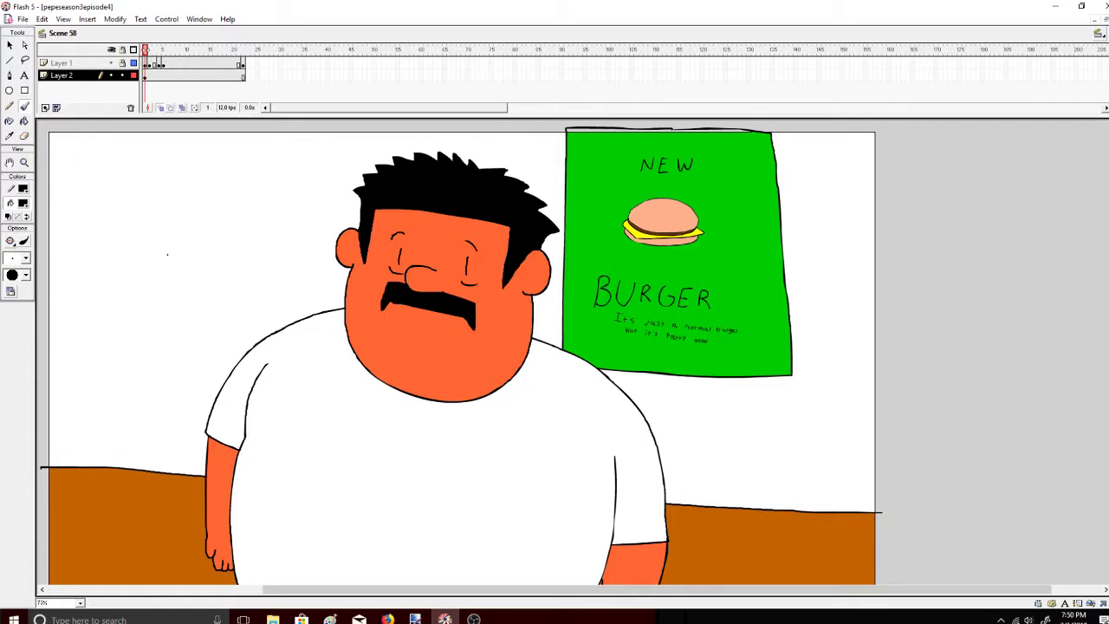
# Handwrite "Thats another gc I think" in black on the blank wall beside the character
pyautogui.moveTo(97, 200)
pyautogui.mouseDown()
pyautogui.moveTo(97, 249)
pyautogui.moveTo(134, 246)
pyautogui.moveTo(203, 212)
pyautogui.moveTo(212, 234)
pyautogui.mouseUp()
pyautogui.moveTo(121, 265)
pyautogui.mouseDown()
pyautogui.moveTo(125, 286)
pyautogui.moveTo(147, 287)
pyautogui.mouseUp()
pyautogui.moveTo(158, 269); pyautogui.dragTo(165, 286)
pyautogui.moveTo(160, 267)
pyautogui.mouseDown()
pyautogui.moveTo(187, 264)
pyautogui.moveTo(194, 281)
pyautogui.moveTo(215, 279)
pyautogui.mouseUp()
pyautogui.moveTo(219, 279); pyautogui.dragTo(231, 262)
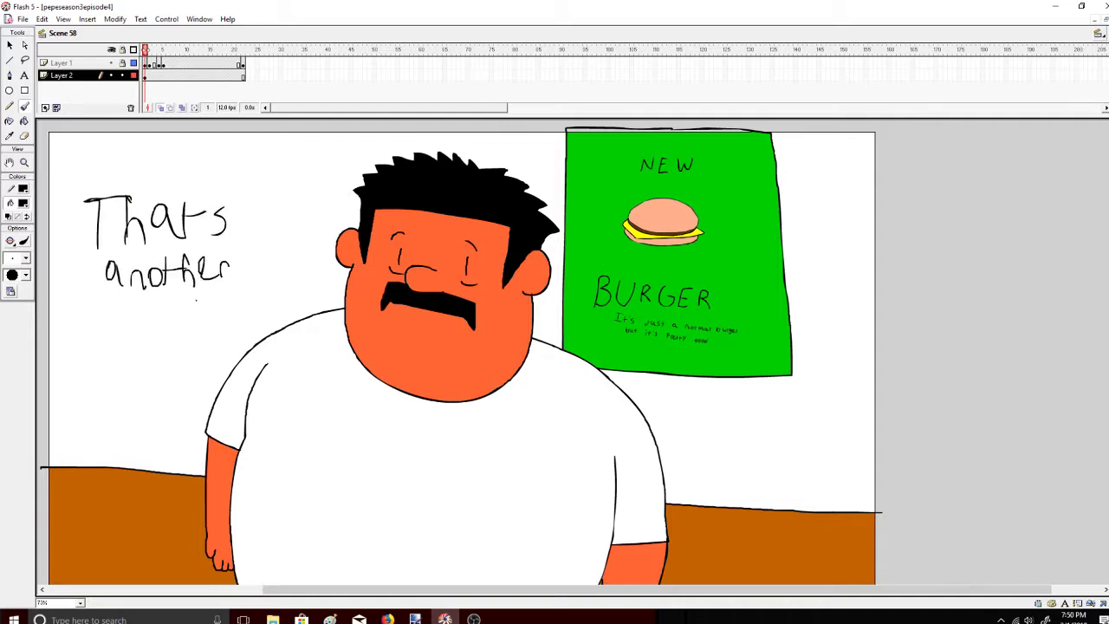
pyautogui.moveTo(146, 305); pyautogui.dragTo(134, 340)
pyautogui.moveTo(182, 310)
pyautogui.mouseDown()
pyautogui.moveTo(158, 324)
pyautogui.moveTo(234, 295)
pyautogui.mouseUp()
pyautogui.moveTo(216, 297)
pyautogui.mouseDown()
pyautogui.moveTo(257, 289)
pyautogui.moveTo(262, 317)
pyautogui.mouseUp()
pyautogui.moveTo(251, 300); pyautogui.dragTo(271, 298)
pyautogui.moveTo(276, 309)
pyautogui.mouseDown()
pyautogui.moveTo(293, 306)
pyautogui.moveTo(276, 309)
pyautogui.mouseUp()
pyautogui.moveTo(294, 275)
pyautogui.mouseDown()
pyautogui.moveTo(297, 300)
pyautogui.moveTo(324, 295)
pyautogui.mouseUp()
pyautogui.moveTo(338, 277); pyautogui.dragTo(338, 300)
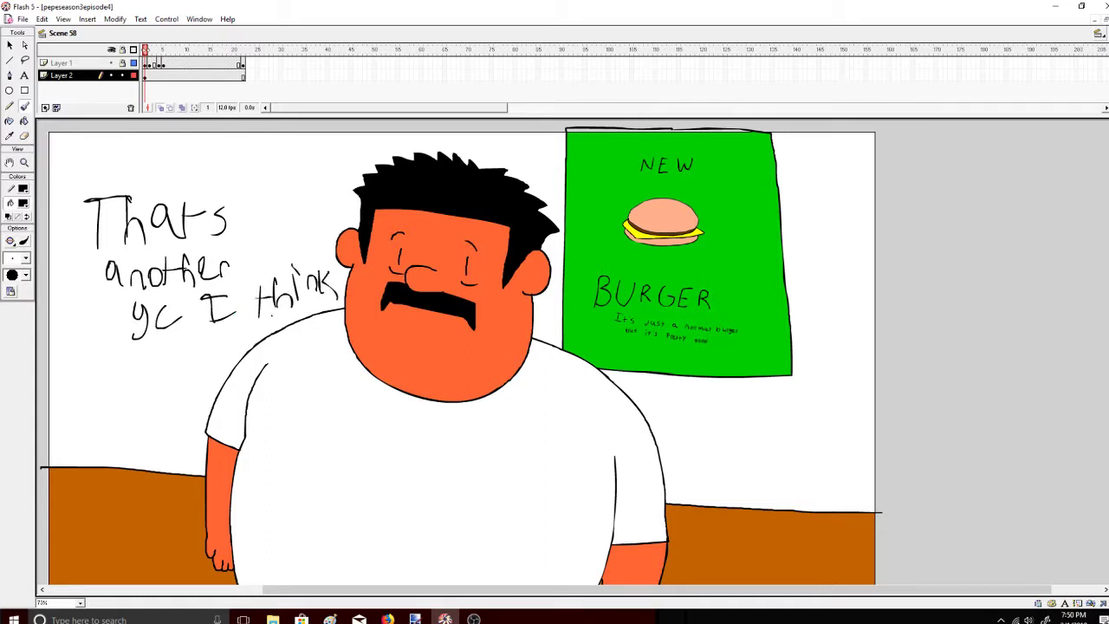
# Add "or do you mean homies™" beneath the handwritten message on the wall
pyautogui.moveTo(89, 347); pyautogui.dragTo(87, 349)
pyautogui.moveTo(99, 369)
pyautogui.mouseDown()
pyautogui.moveTo(107, 352)
pyautogui.moveTo(149, 373)
pyautogui.mouseUp()
pyautogui.moveTo(149, 338)
pyautogui.mouseDown()
pyautogui.moveTo(153, 374)
pyautogui.moveTo(168, 350)
pyautogui.mouseUp()
pyautogui.moveTo(203, 345)
pyautogui.mouseDown()
pyautogui.moveTo(193, 373)
pyautogui.moveTo(203, 366)
pyautogui.mouseUp()
pyautogui.moveTo(213, 347); pyautogui.dragTo(233, 359)
pyautogui.moveTo(74, 414); pyautogui.dragTo(125, 413)
pyautogui.moveTo(130, 397); pyautogui.dragTo(130, 398)
pyautogui.moveTo(130, 407); pyautogui.dragTo(163, 416)
pyautogui.moveTo(83, 428); pyautogui.dragTo(97, 454)
pyautogui.moveTo(106, 442); pyautogui.dragTo(106, 439)
pyautogui.moveTo(116, 452); pyautogui.dragTo(132, 452)
pyautogui.moveTo(136, 428); pyautogui.dragTo(144, 451)
pyautogui.moveTo(147, 442); pyautogui.dragTo(157, 447)
pyautogui.moveTo(158, 432); pyautogui.dragTo(187, 432)
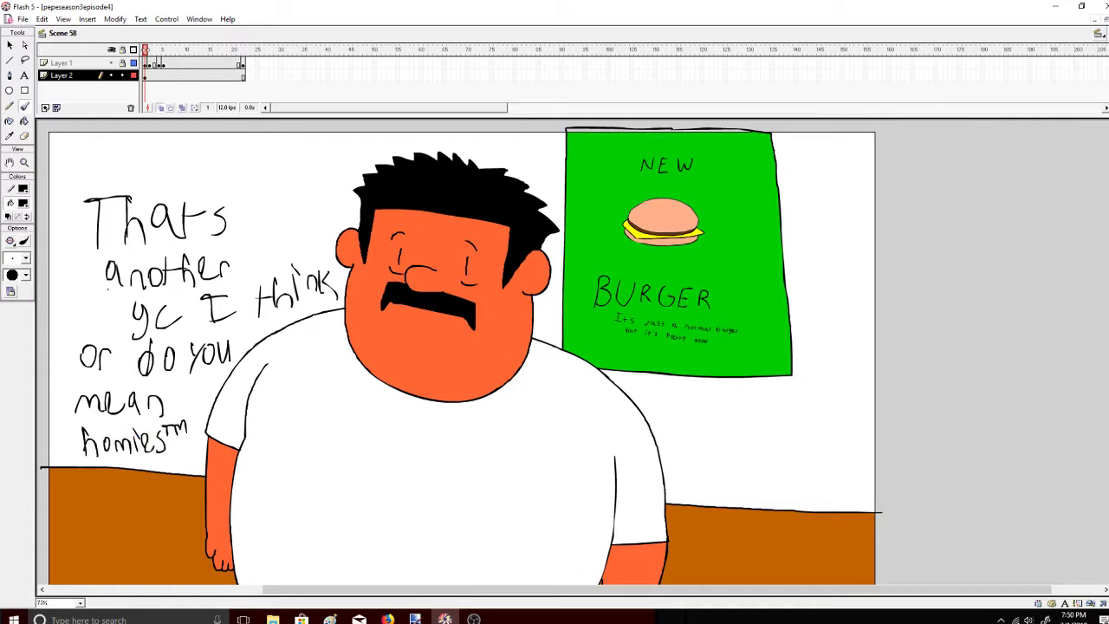
# Paint over the entire handwritten wall message with a large white brush
pyautogui.click(24, 136)
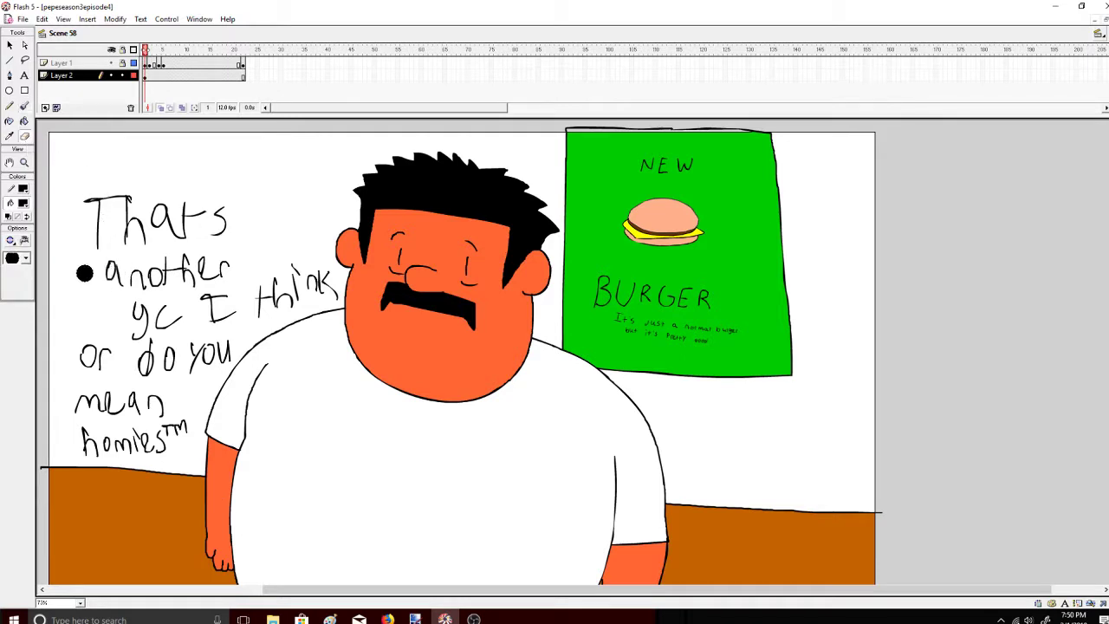
pyautogui.click(26, 106)
pyautogui.click(22, 204)
pyautogui.click(107, 175)
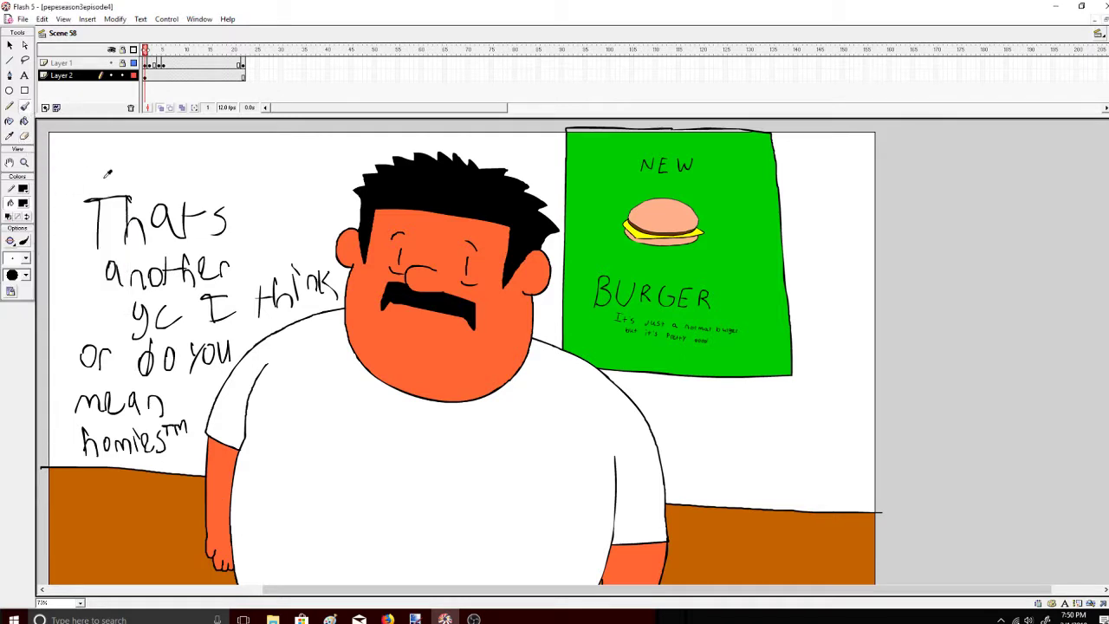
pyautogui.click(25, 258)
pyautogui.click(13, 389)
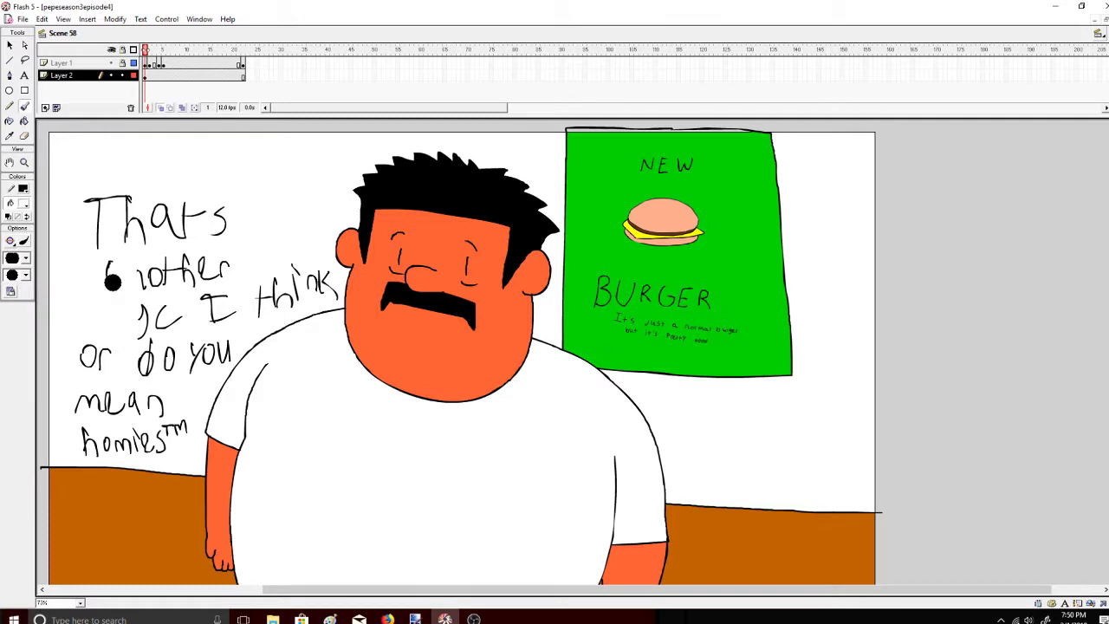
pyautogui.moveTo(113, 279)
pyautogui.mouseDown()
pyautogui.moveTo(82, 441)
pyautogui.moveTo(143, 433)
pyautogui.mouseUp()
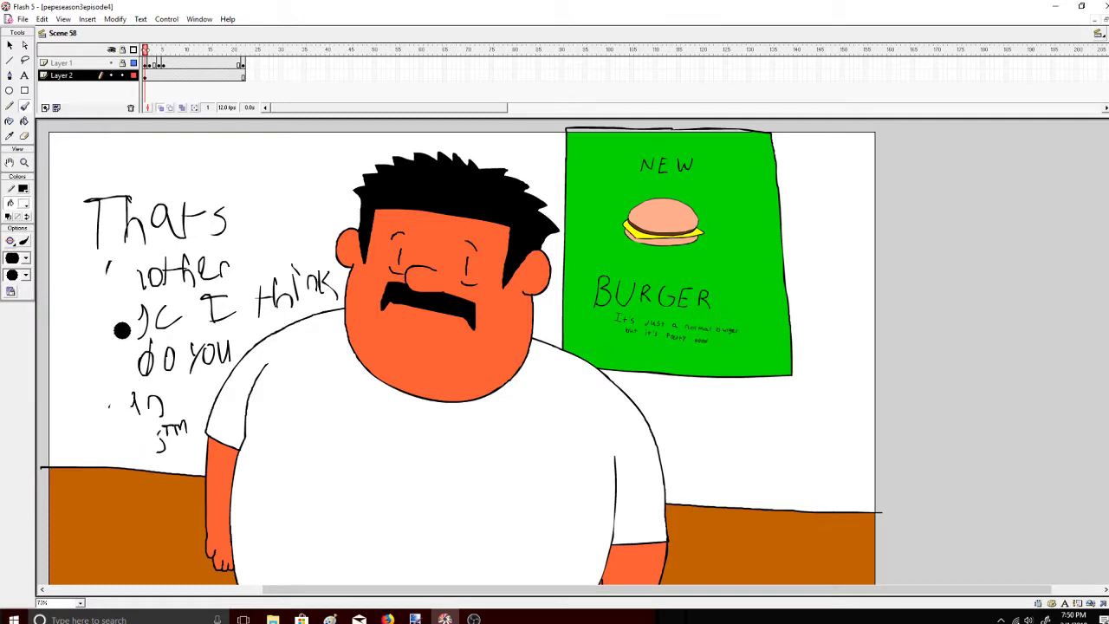
pyautogui.moveTo(121, 330)
pyautogui.mouseDown()
pyautogui.moveTo(95, 350)
pyautogui.moveTo(87, 188)
pyautogui.moveTo(106, 325)
pyautogui.moveTo(126, 216)
pyautogui.moveTo(147, 193)
pyautogui.moveTo(135, 221)
pyautogui.moveTo(147, 220)
pyautogui.moveTo(160, 268)
pyautogui.moveTo(257, 292)
pyautogui.moveTo(179, 267)
pyautogui.moveTo(136, 361)
pyautogui.moveTo(168, 330)
pyautogui.moveTo(319, 283)
pyautogui.moveTo(332, 297)
pyautogui.moveTo(144, 330)
pyautogui.moveTo(139, 388)
pyautogui.moveTo(171, 337)
pyautogui.moveTo(139, 410)
pyautogui.moveTo(164, 448)
pyautogui.moveTo(228, 322)
pyautogui.moveTo(230, 344)
pyautogui.moveTo(231, 317)
pyautogui.mouseUp()
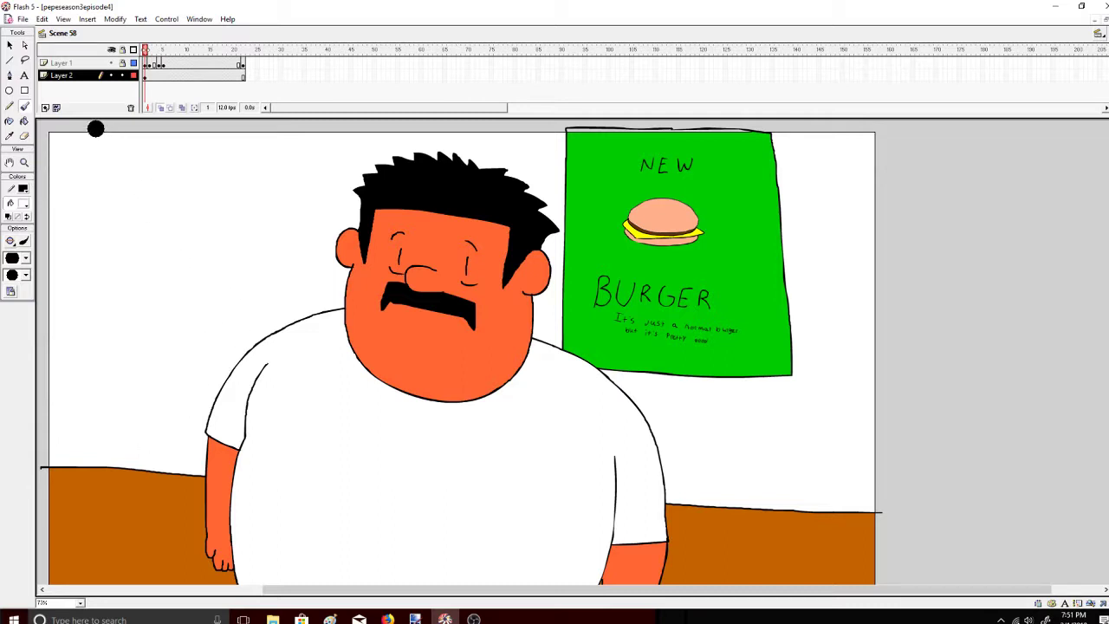
# Set a very small black brush and add a new layer directly above Layer 2
pyautogui.click(24, 204)
pyautogui.click(9, 222)
pyautogui.click(25, 258)
pyautogui.click(10, 276)
pyautogui.scroll(-3, 555, 351)
pyautogui.scroll(2, 555, 351)
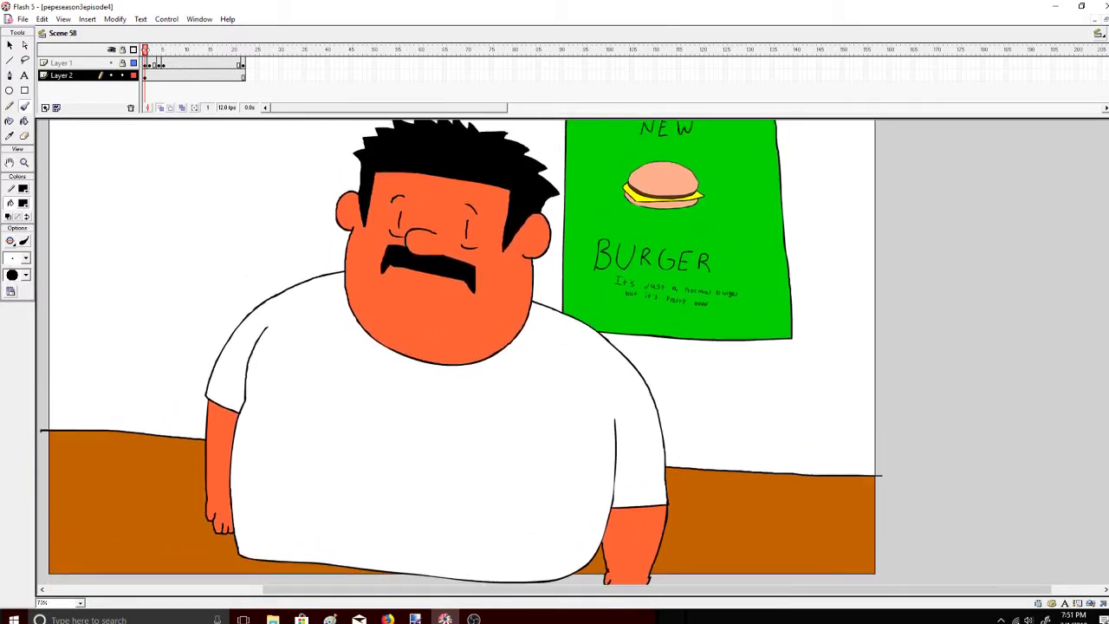
pyautogui.scroll(1, 960, 254)
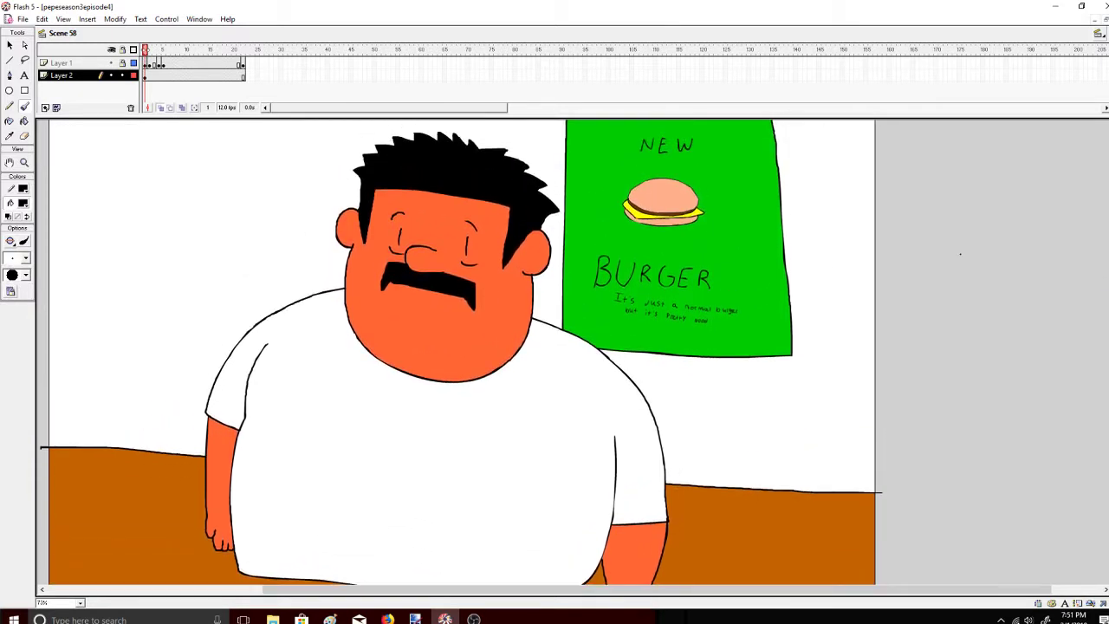
pyautogui.click(45, 107)
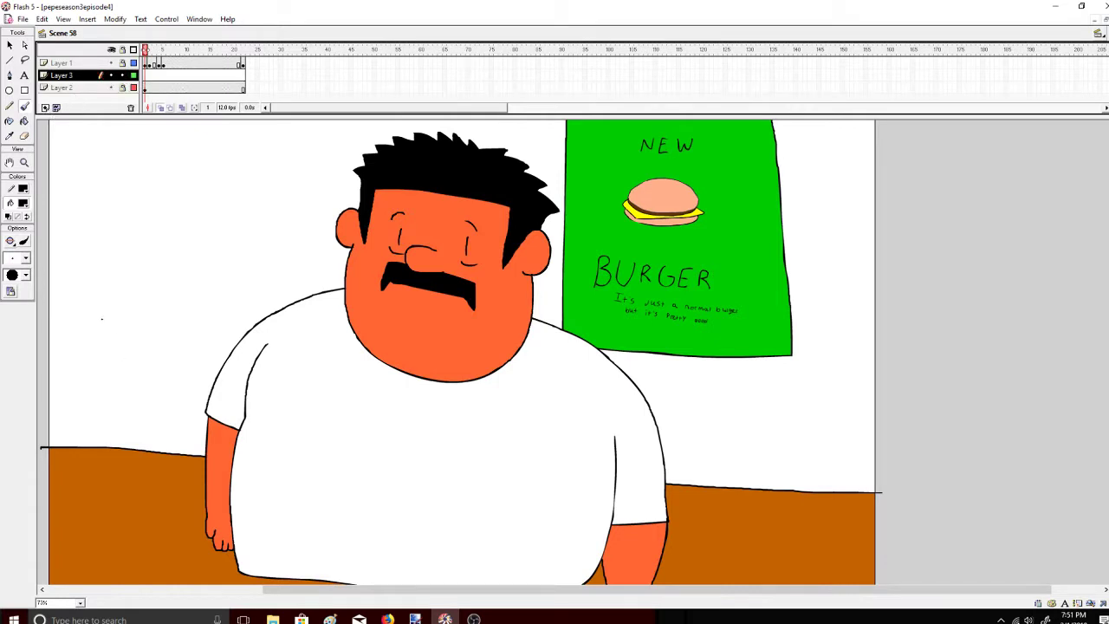
# Outline a tall chair with a rounded backrest and low base in black beside the character's arm on Layer 3
pyautogui.moveTo(48, 248); pyautogui.dragTo(149, 240)
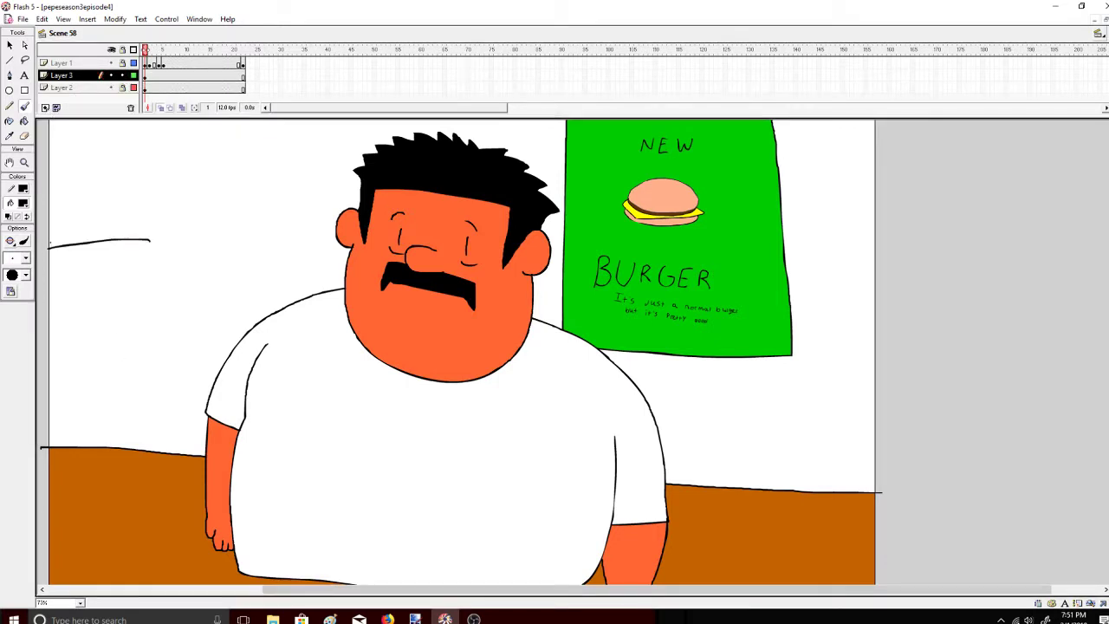
pyautogui.hotkey('ctrl', 'z')
pyautogui.moveTo(43, 228); pyautogui.dragTo(171, 240)
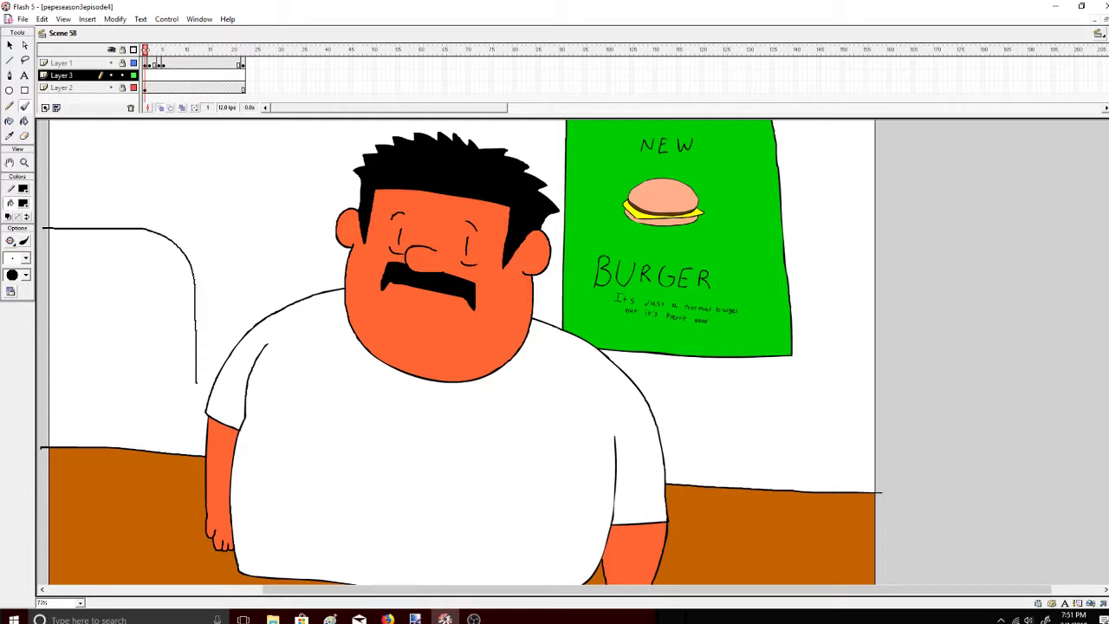
pyautogui.moveTo(196, 381)
pyautogui.mouseDown()
pyautogui.moveTo(181, 439)
pyautogui.moveTo(66, 460)
pyautogui.mouseUp()
pyautogui.hotkey('ctrl', 'z')
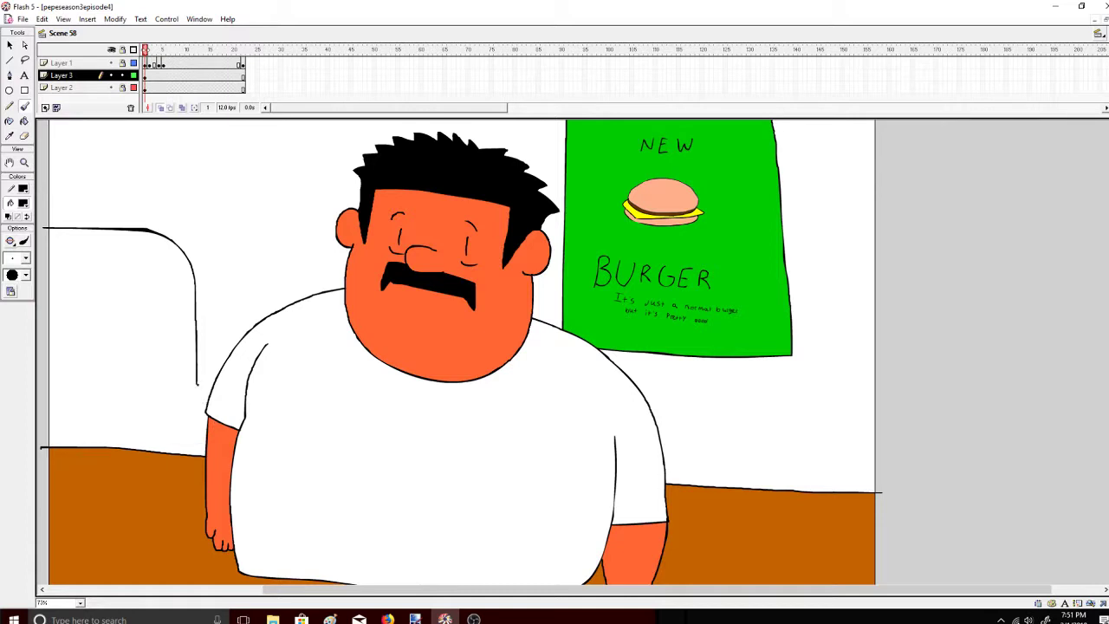
pyautogui.moveTo(198, 384)
pyautogui.mouseDown()
pyautogui.moveTo(219, 407)
pyautogui.moveTo(176, 422)
pyautogui.moveTo(37, 428)
pyautogui.mouseUp()
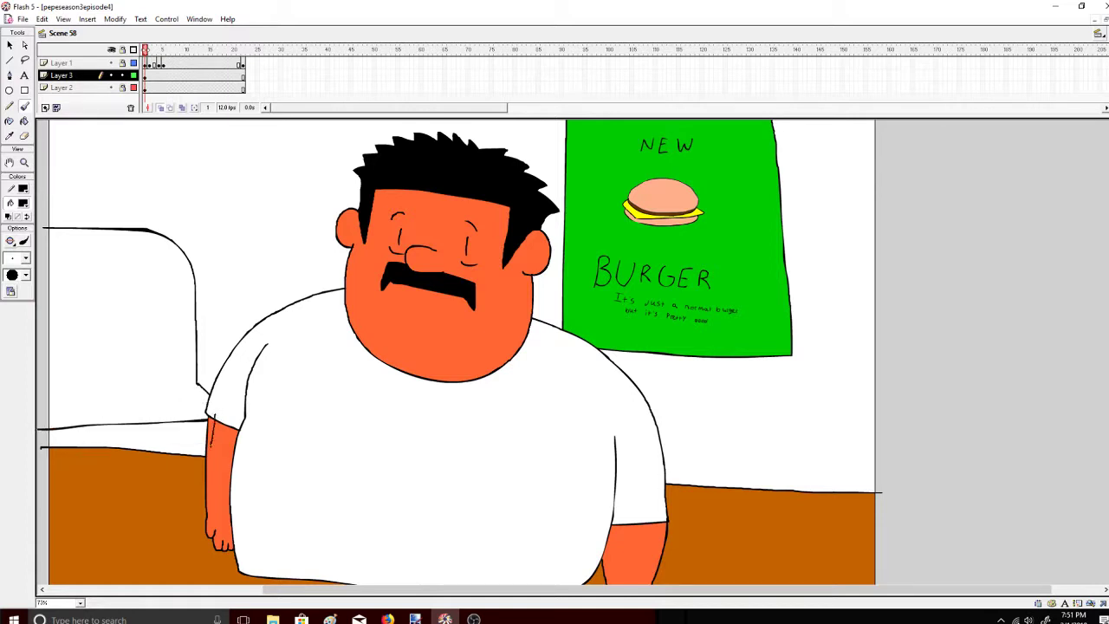
pyautogui.moveTo(208, 455); pyautogui.dragTo(68, 468)
pyautogui.moveTo(38, 409); pyautogui.dragTo(46, 281)
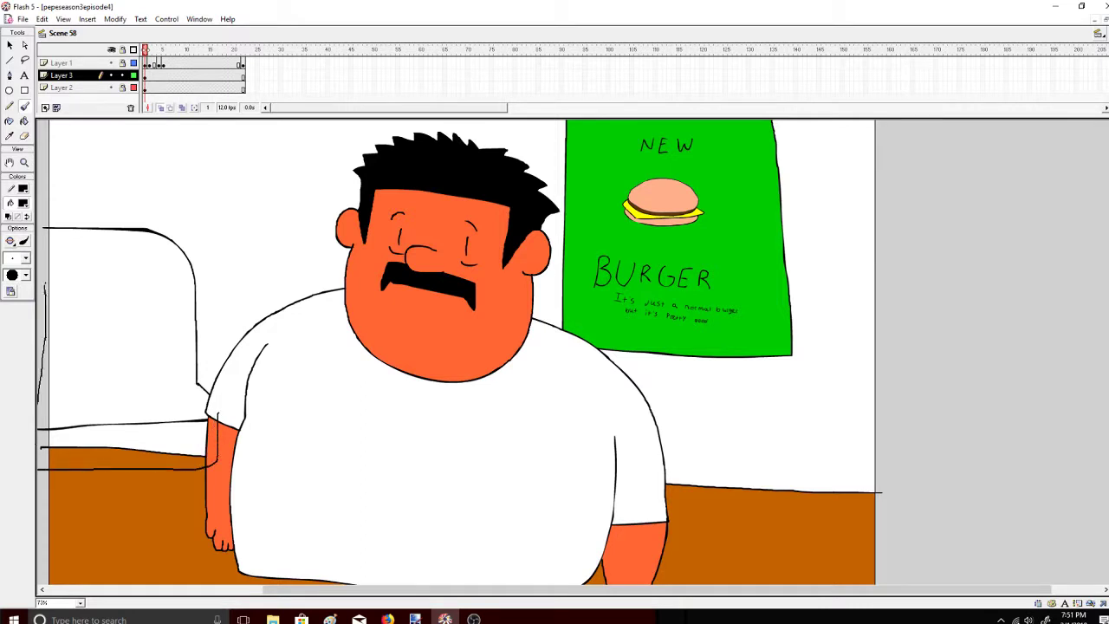
pyautogui.moveTo(43, 223); pyautogui.dragTo(45, 226)
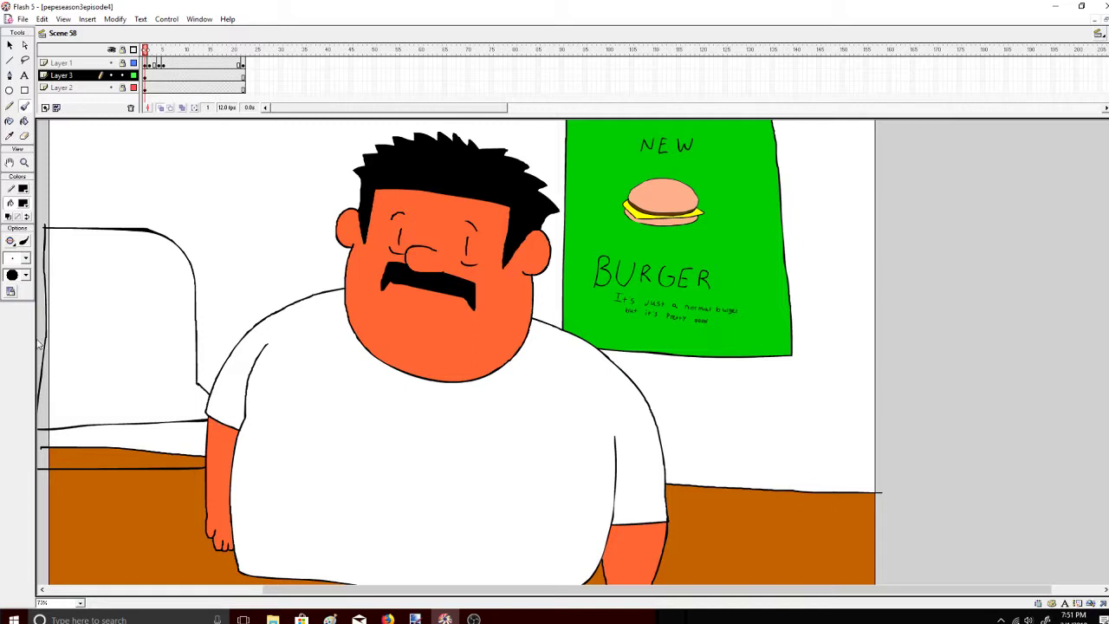
pyautogui.moveTo(292, 590); pyautogui.dragTo(267, 590)
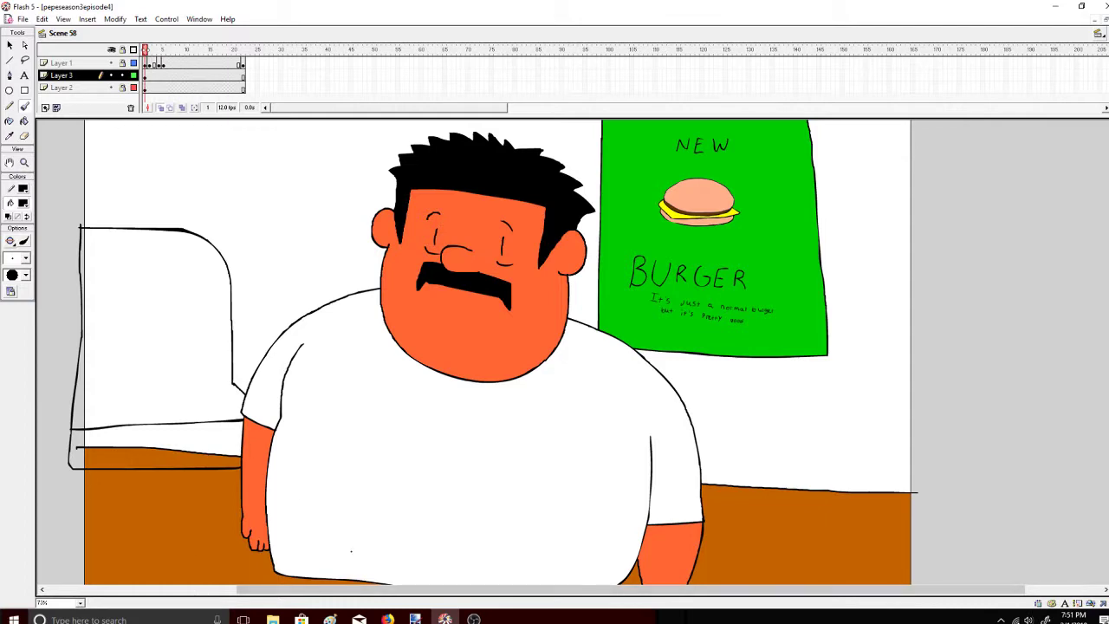
# Check the stream's live chat and fill the chair's backrest and base with red in Flash
pyautogui.click(387, 619)
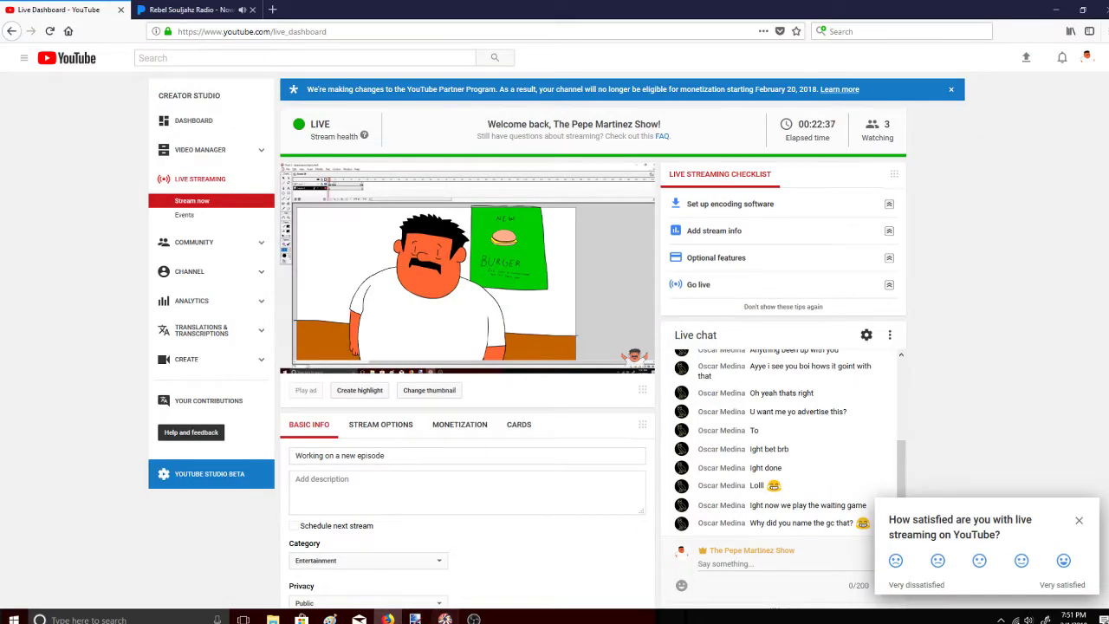
pyautogui.hotkey('alt', 'Tab')
pyautogui.click(24, 122)
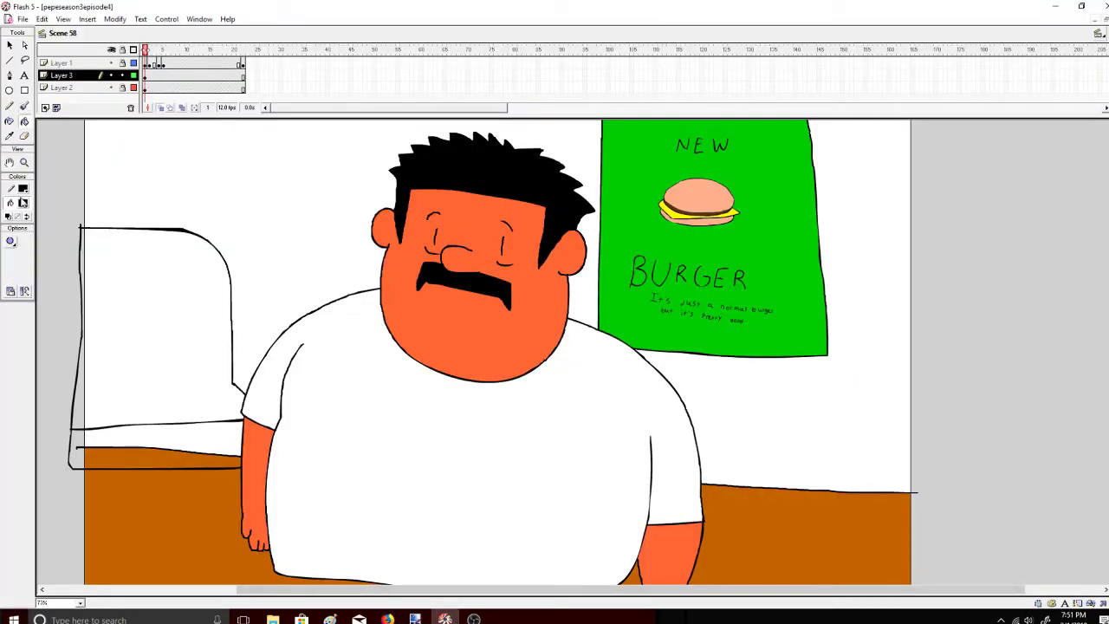
pyautogui.click(23, 203)
pyautogui.click(11, 258)
pyautogui.click(148, 309)
pyautogui.click(202, 453)
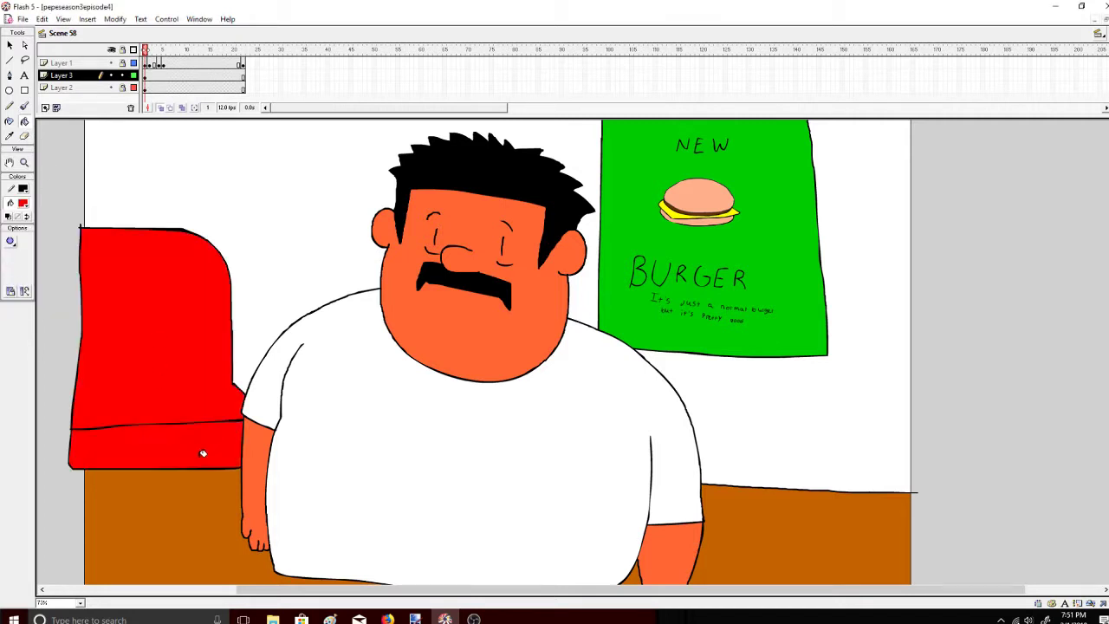
# Erase the entire red chair from Layer 3
pyautogui.click(24, 136)
pyautogui.click(10, 48)
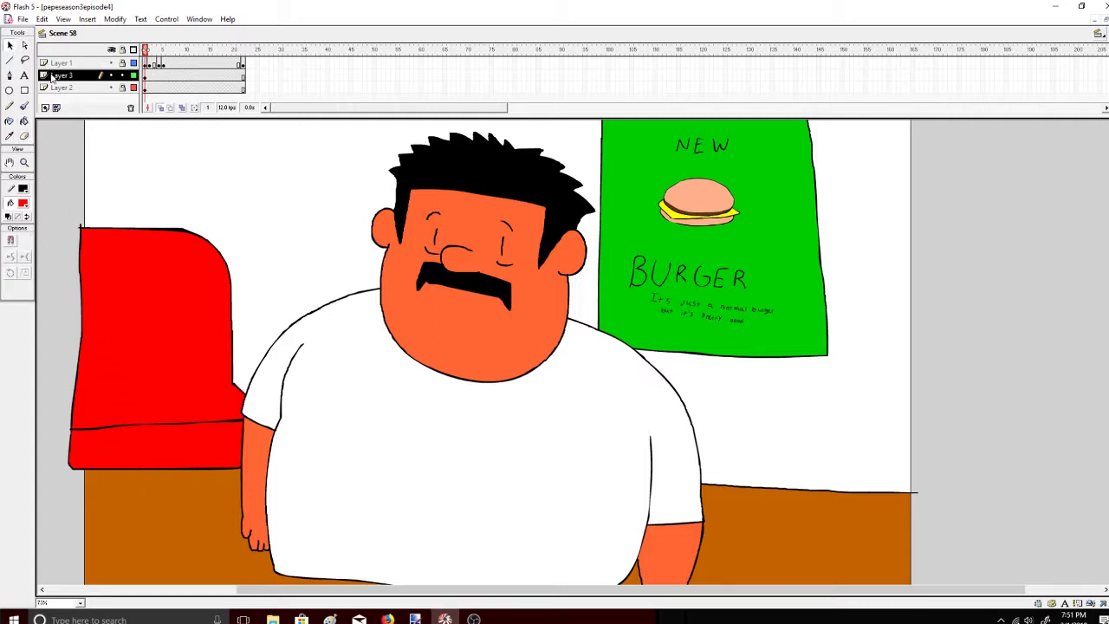
pyautogui.click(69, 76)
pyautogui.doubleClick(24, 137)
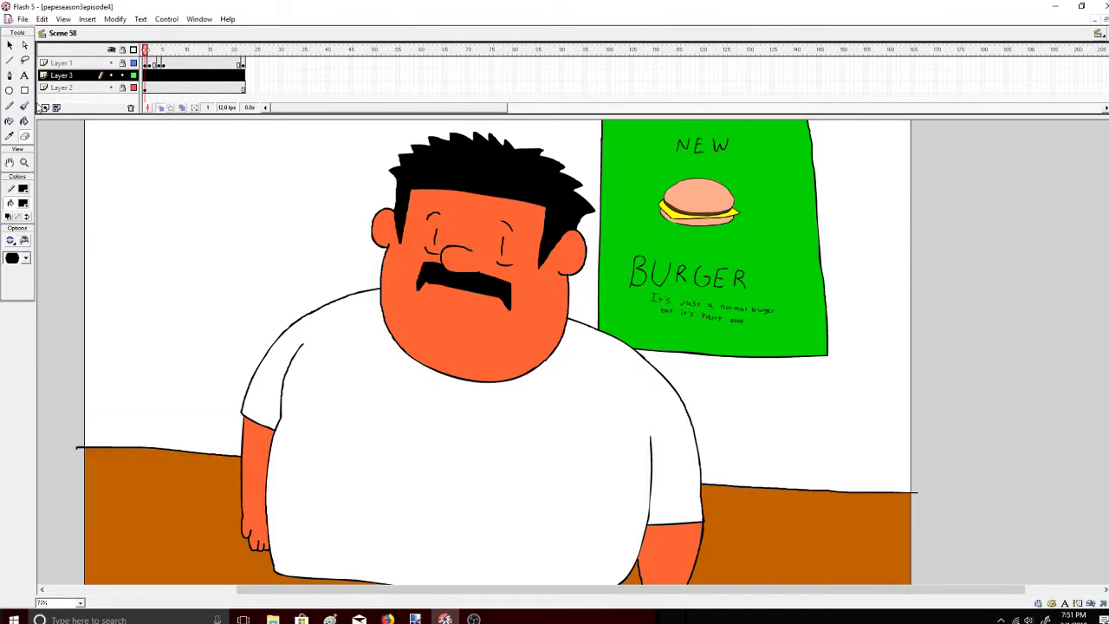
# Sketch the angled base of a new chair in black beside the character's arm with the small brush
pyautogui.click(25, 105)
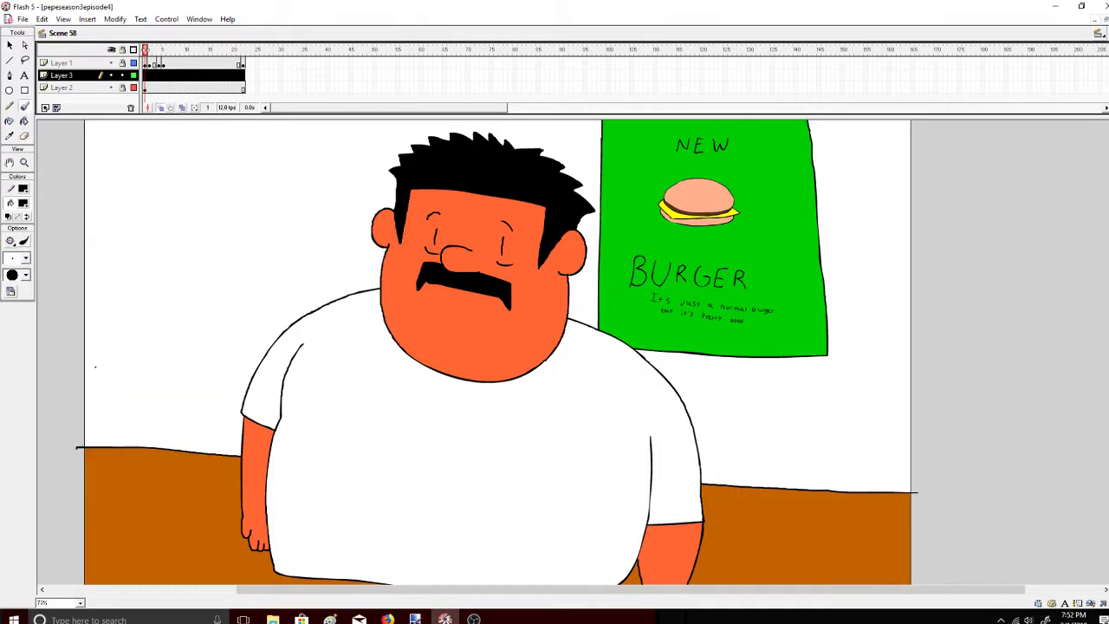
pyautogui.moveTo(95, 338); pyautogui.dragTo(96, 410)
pyautogui.hotkey('ctrl', 'z')
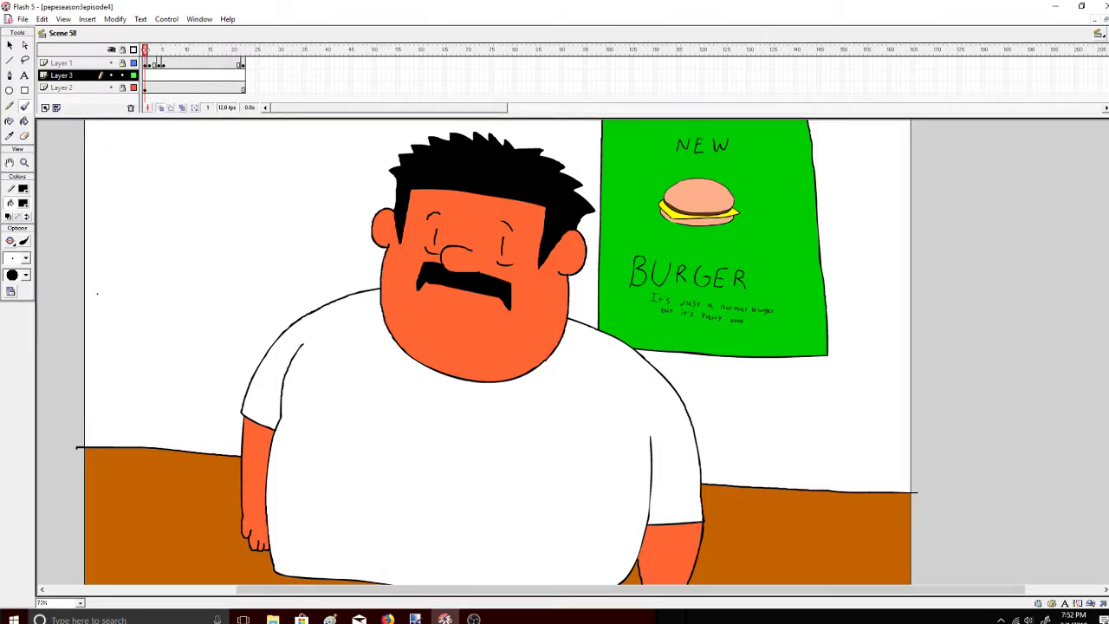
pyautogui.moveTo(102, 452)
pyautogui.mouseDown()
pyautogui.moveTo(214, 482)
pyautogui.moveTo(336, 459)
pyautogui.mouseUp()
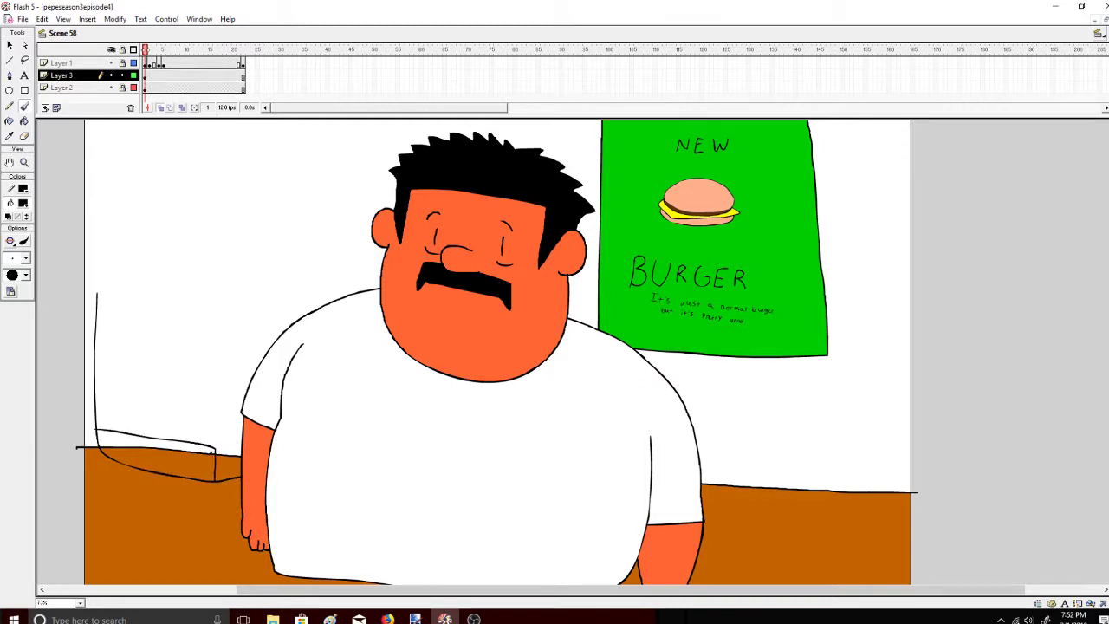
pyautogui.moveTo(213, 449); pyautogui.dragTo(258, 448)
pyautogui.moveTo(327, 443); pyautogui.dragTo(328, 443)
pyautogui.moveTo(258, 447)
pyautogui.mouseDown()
pyautogui.moveTo(315, 444)
pyautogui.moveTo(319, 459)
pyautogui.mouseUp()
# Outline the chair's wide backrest with rounded upper corners and draw the seam where it meets the seat
pyautogui.moveTo(111, 278); pyautogui.dragTo(314, 285)
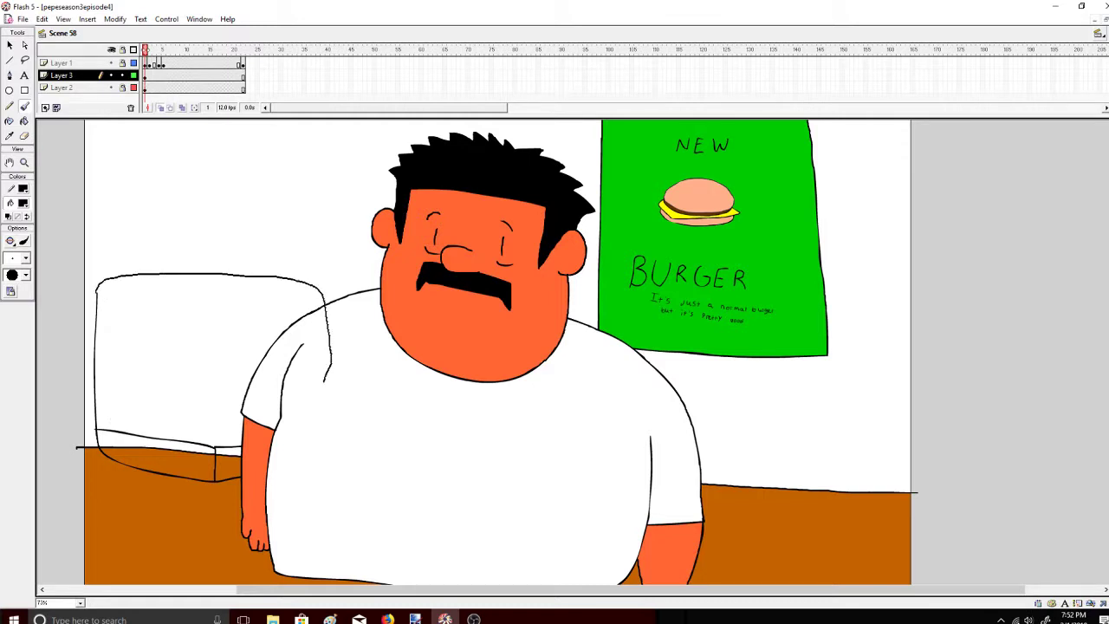
pyautogui.moveTo(292, 389); pyautogui.dragTo(212, 399)
pyautogui.moveTo(123, 404); pyautogui.dragTo(101, 405)
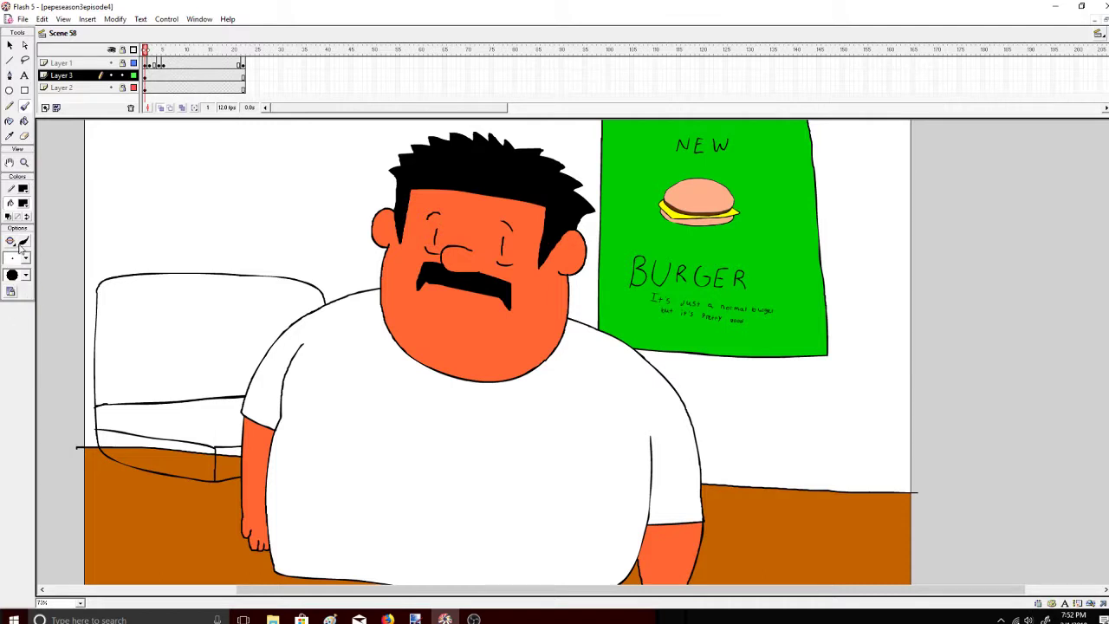
# Fill the chair's backrest and front base panel with red and adjust the paint bucket's gap setting
pyautogui.click(25, 121)
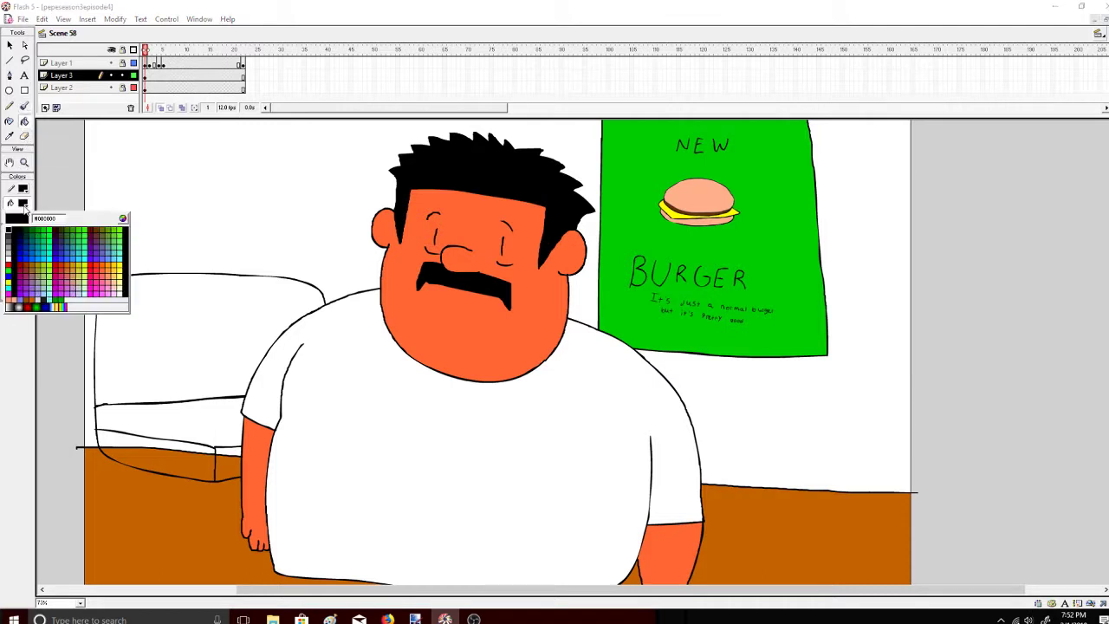
pyautogui.click(8, 265)
pyautogui.click(185, 400)
pyautogui.click(193, 433)
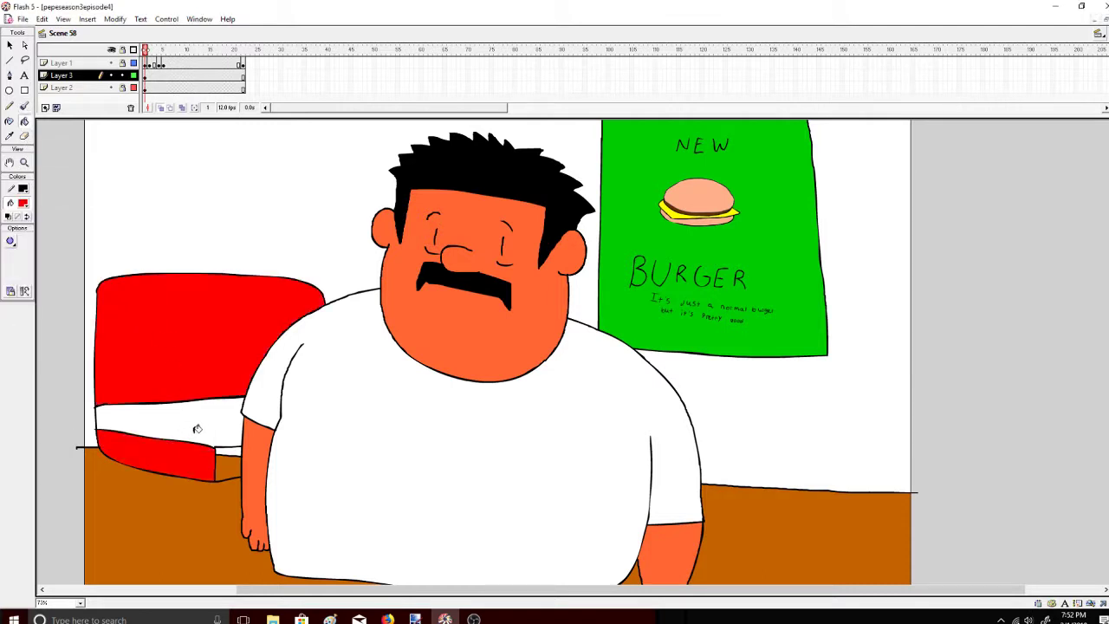
pyautogui.click(10, 242)
pyautogui.click(48, 291)
# Hide Layer 1 and Layer 2 and close the open side of the chair's seat with a black brush line
pyautogui.click(111, 88)
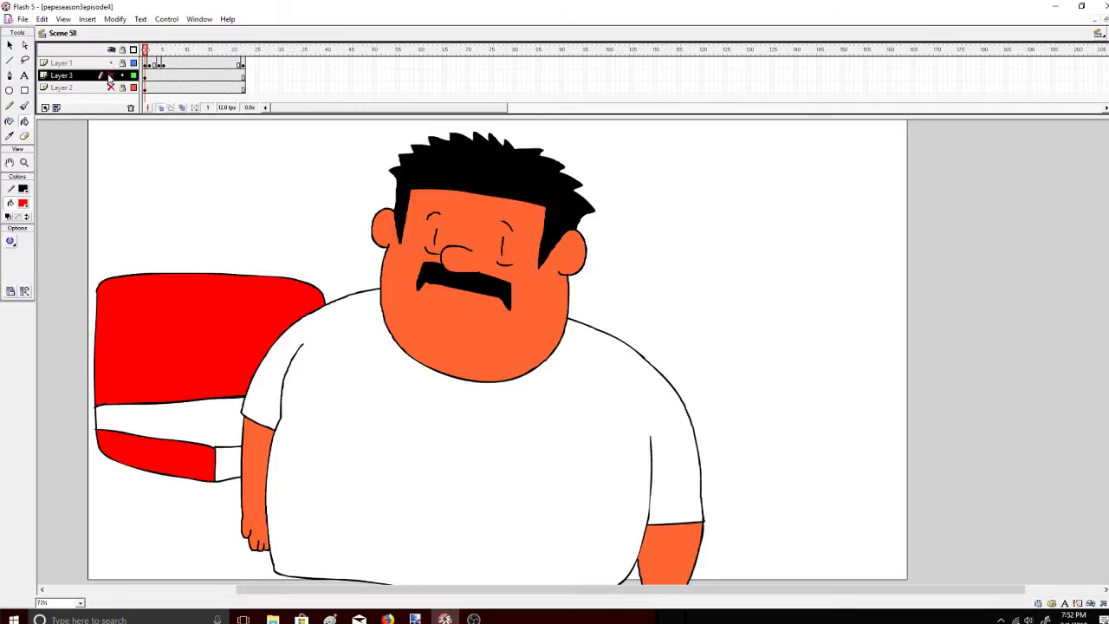
pyautogui.click(111, 75)
pyautogui.click(111, 75)
pyautogui.click(110, 62)
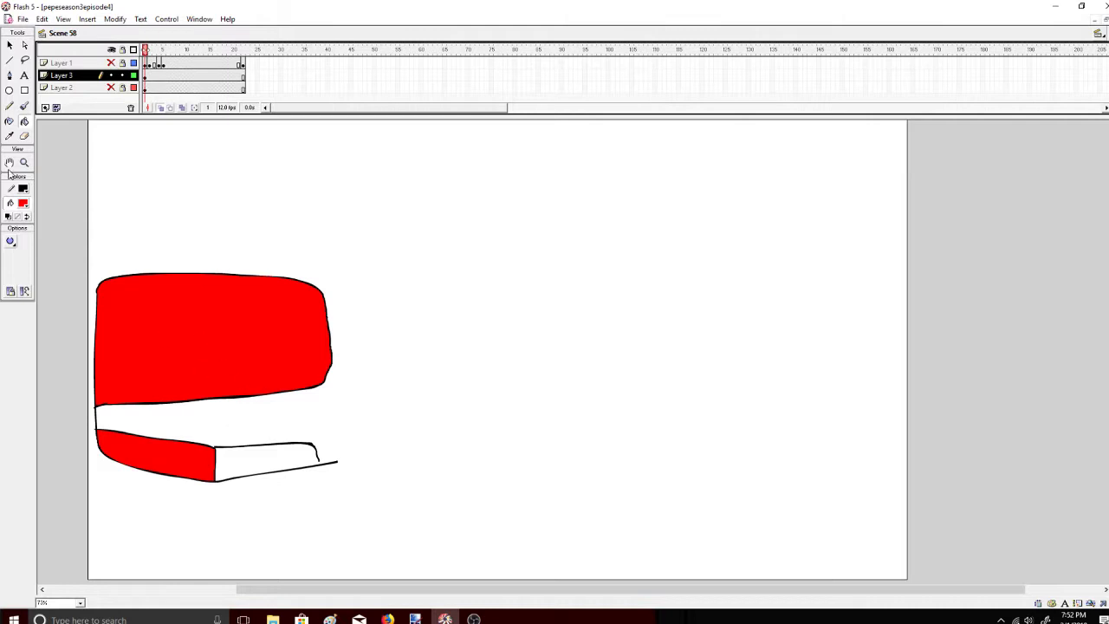
pyautogui.click(23, 106)
pyautogui.click(22, 202)
pyautogui.click(63, 258)
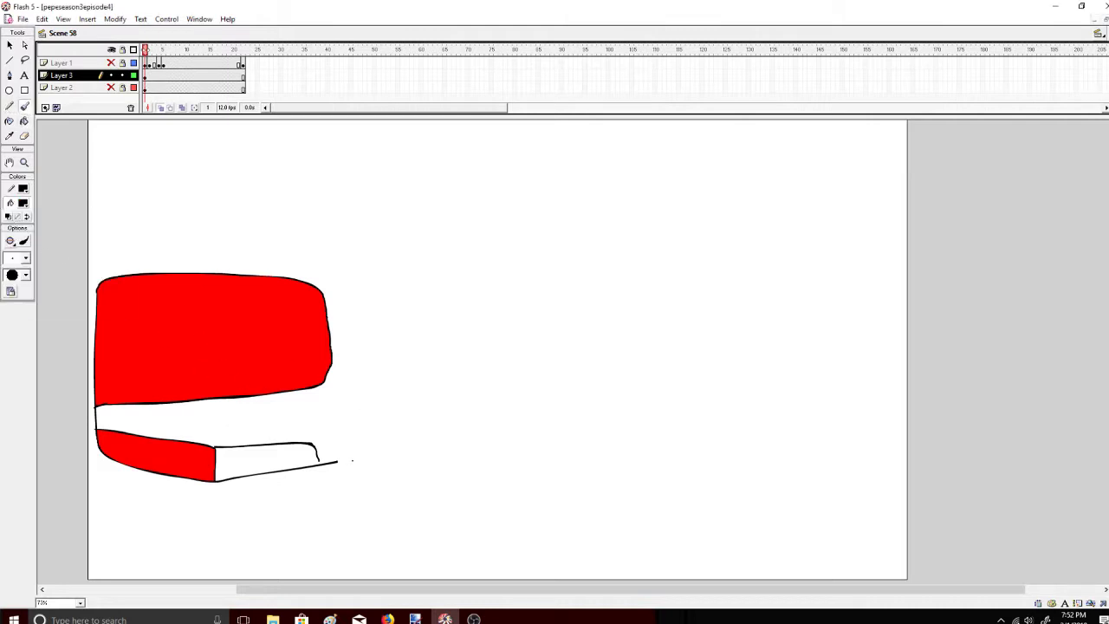
pyautogui.moveTo(338, 447); pyautogui.dragTo(326, 381)
# Fill the chair's seat top and side panel with red and show all layers again
pyautogui.click(24, 122)
pyautogui.click(23, 205)
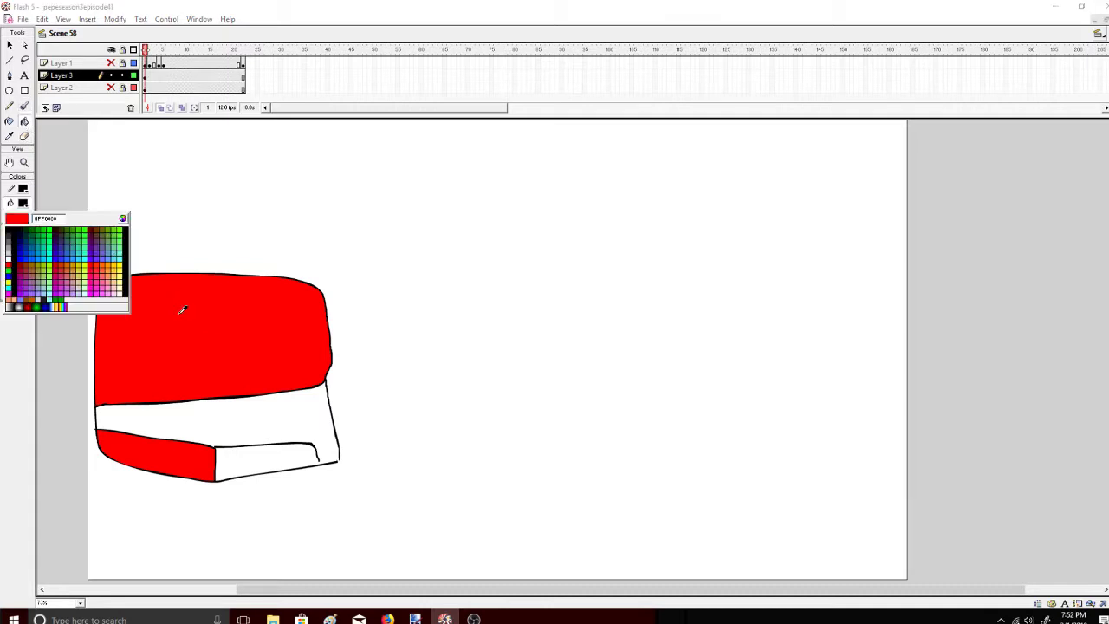
pyautogui.click(180, 310)
pyautogui.click(228, 437)
pyautogui.click(251, 455)
pyautogui.click(112, 49)
pyautogui.click(113, 50)
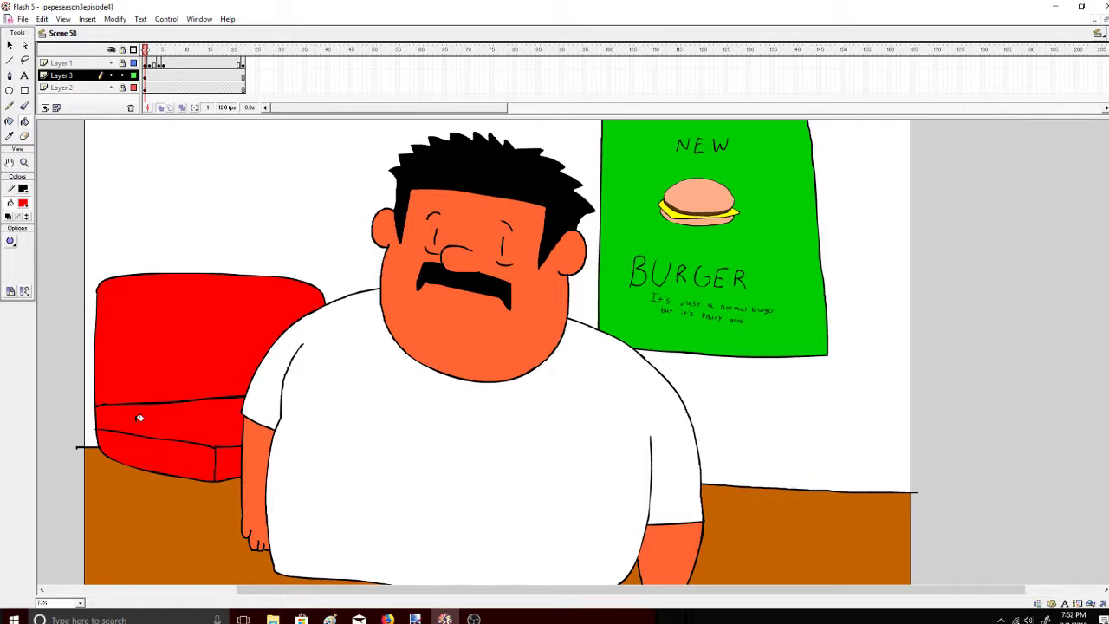
# Lock the chair's layer, make the unlocked Layer 2 active and choose a black brush
pyautogui.click(387, 619)
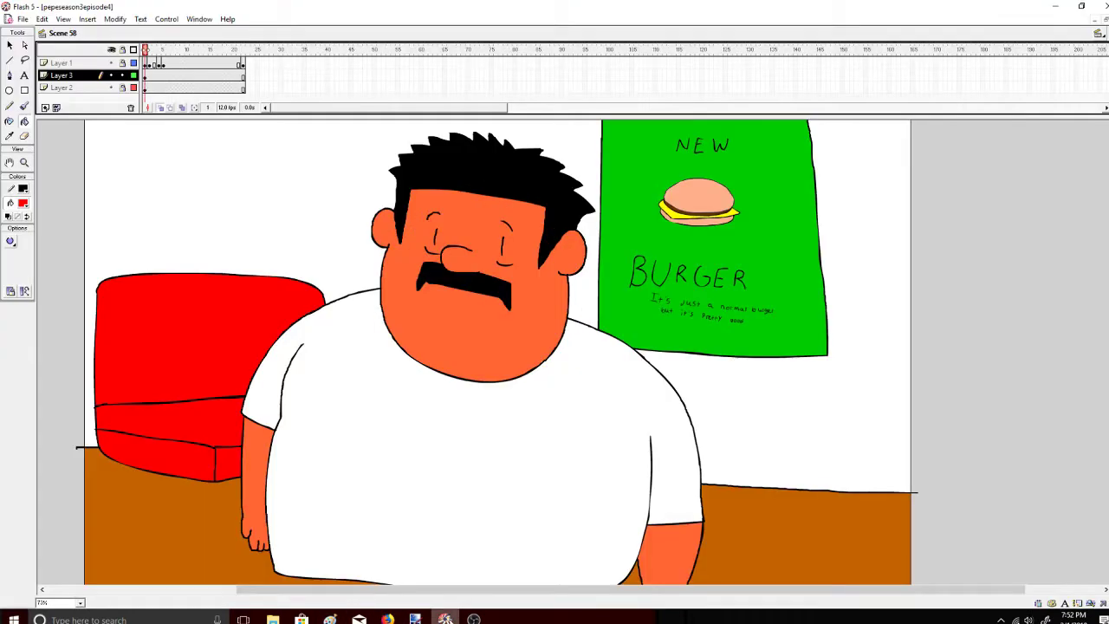
pyautogui.click(443, 619)
pyautogui.click(25, 106)
pyautogui.click(22, 202)
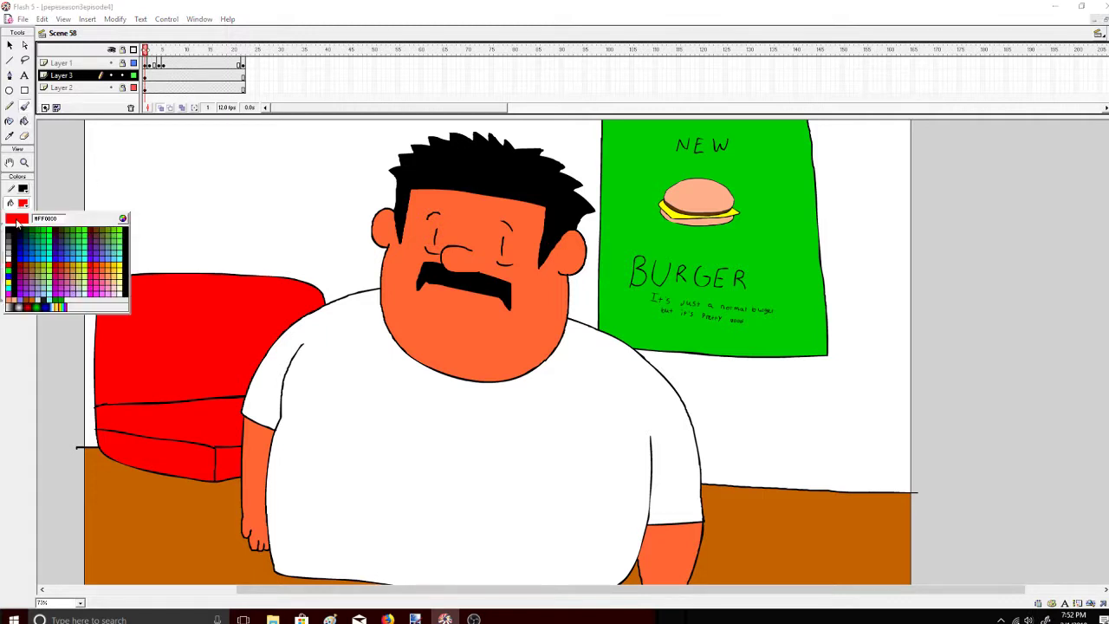
pyautogui.click(6, 239)
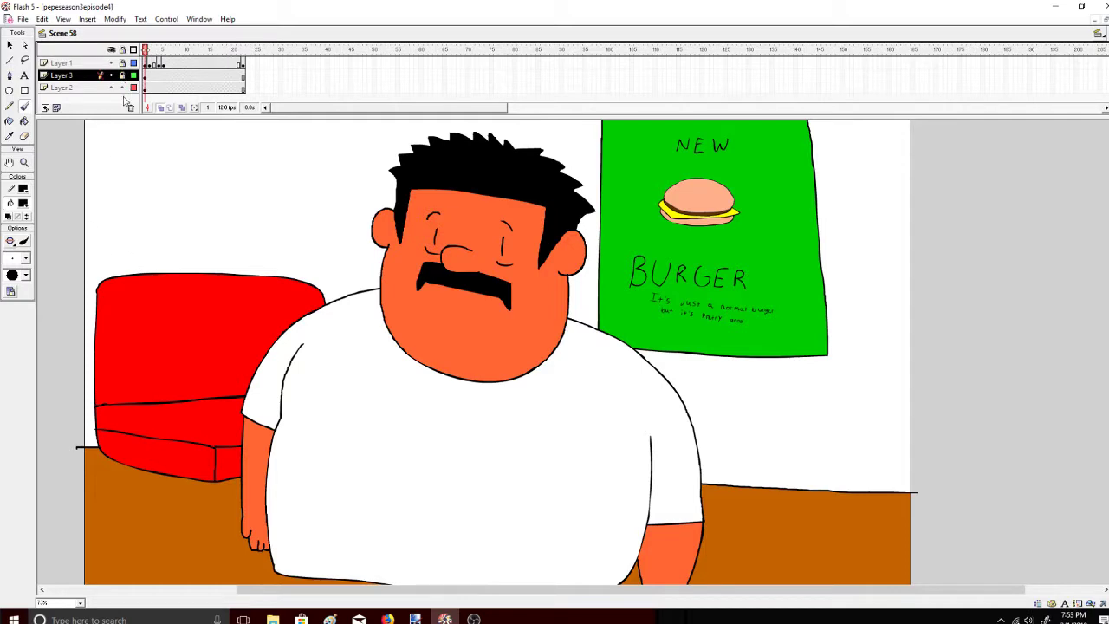
pyautogui.click(82, 88)
pyautogui.click(27, 47)
pyautogui.click(40, 136)
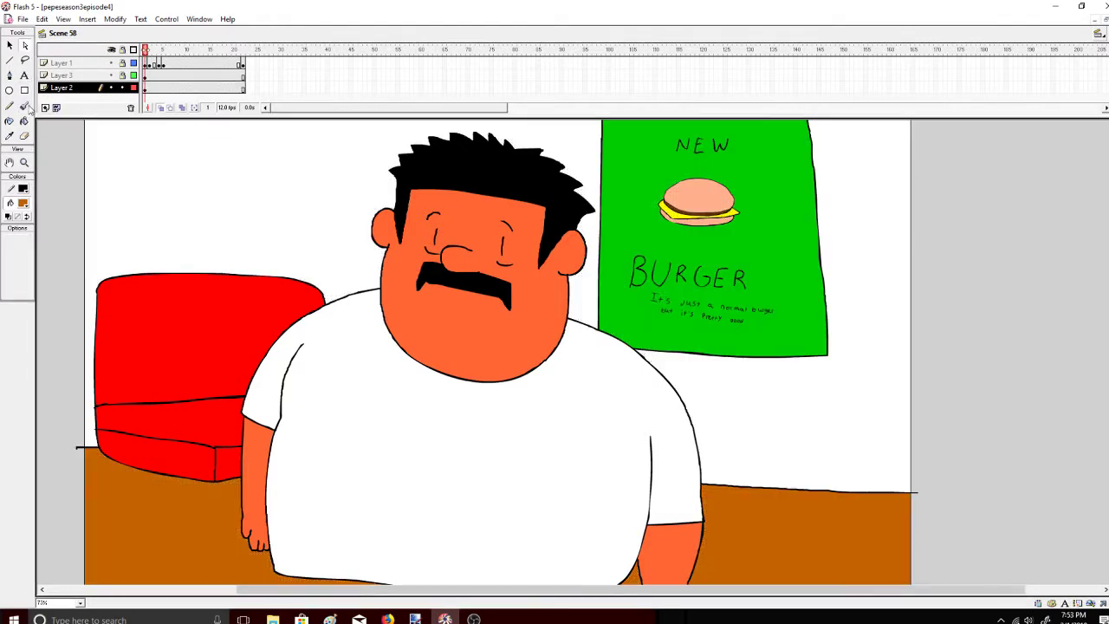
pyautogui.click(24, 108)
pyautogui.click(22, 203)
pyautogui.click(6, 239)
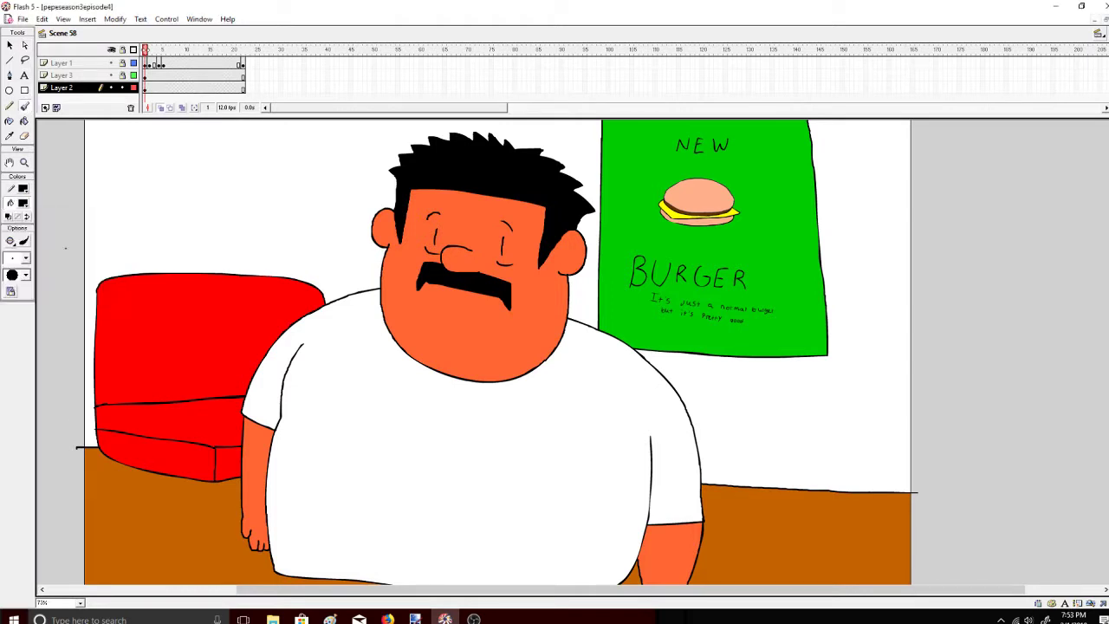
pyautogui.moveTo(313, 276)
pyautogui.mouseDown()
pyautogui.moveTo(316, 240)
pyautogui.moveTo(315, 308)
pyautogui.moveTo(518, 313)
pyautogui.mouseUp()
pyautogui.hotkey('ctrl', 'z')
pyautogui.hotkey('ctrl', 'z')
pyautogui.moveTo(317, 221); pyautogui.dragTo(316, 250)
pyautogui.hotkey('ctrl', 'z')
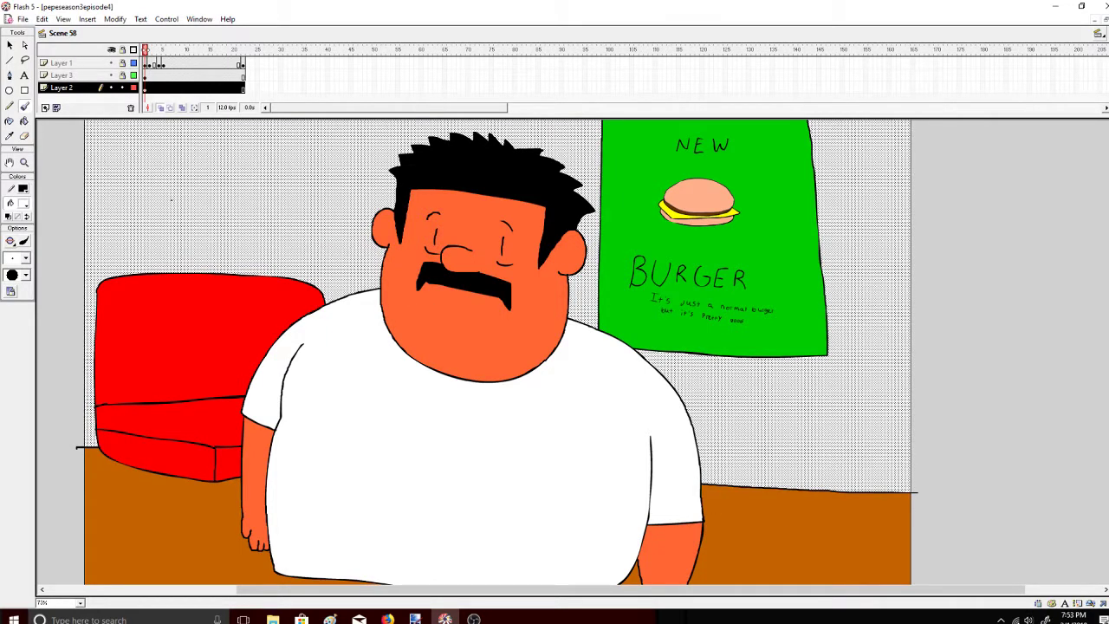
pyautogui.hotkey('ctrl', 'z')
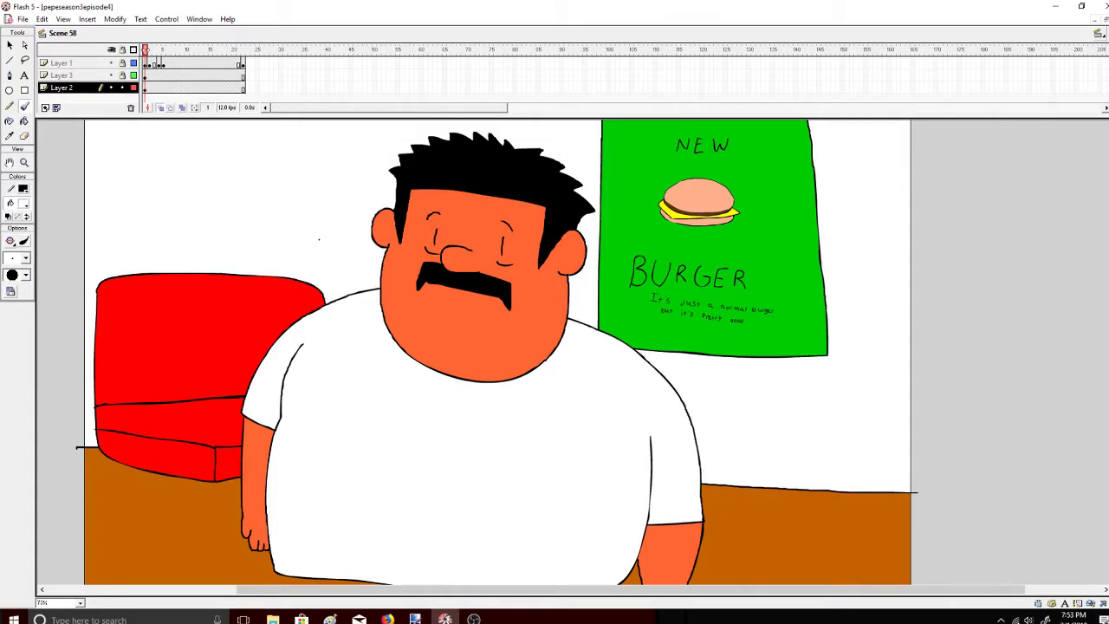
# Set the brush fill to black and draw a rectangular frame with a second offset outline on the wall behind the character's head
pyautogui.click(23, 203)
pyautogui.click(11, 226)
pyautogui.moveTo(297, 303); pyautogui.dragTo(503, 308)
pyautogui.hotkey('ctrl', 'z')
pyautogui.hotkey('ctrl', 'z')
pyautogui.hotkey('ctrl', 'z')
pyautogui.moveTo(296, 219)
pyautogui.mouseDown()
pyautogui.moveTo(295, 293)
pyautogui.moveTo(313, 303)
pyautogui.moveTo(482, 300)
pyautogui.mouseUp()
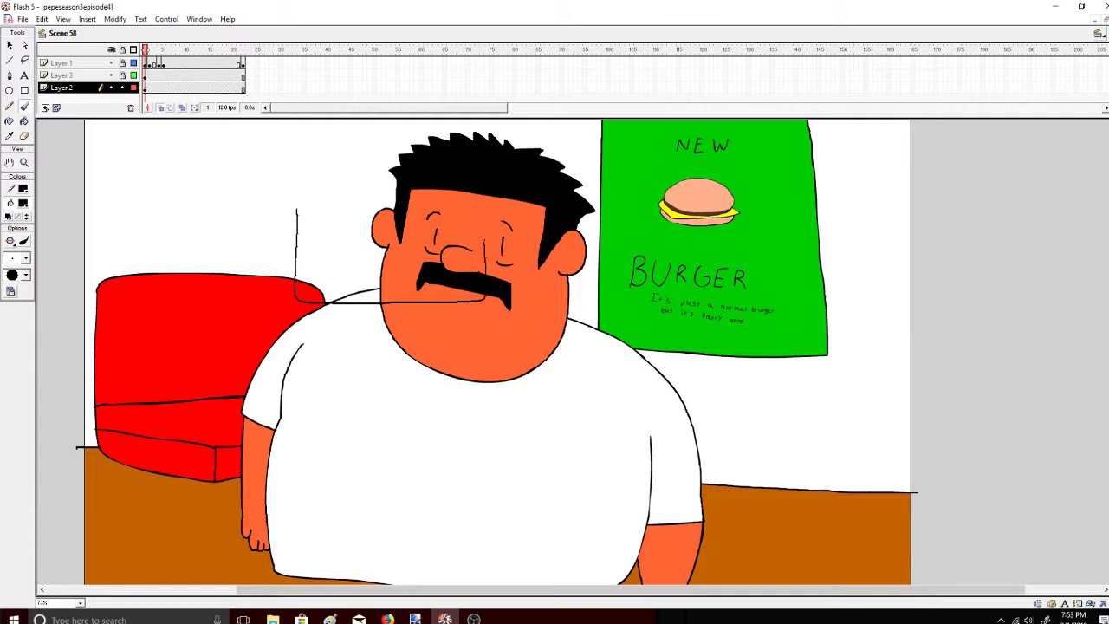
pyautogui.moveTo(483, 245)
pyautogui.mouseDown()
pyautogui.moveTo(473, 197)
pyautogui.moveTo(298, 200)
pyautogui.moveTo(307, 207)
pyautogui.mouseUp()
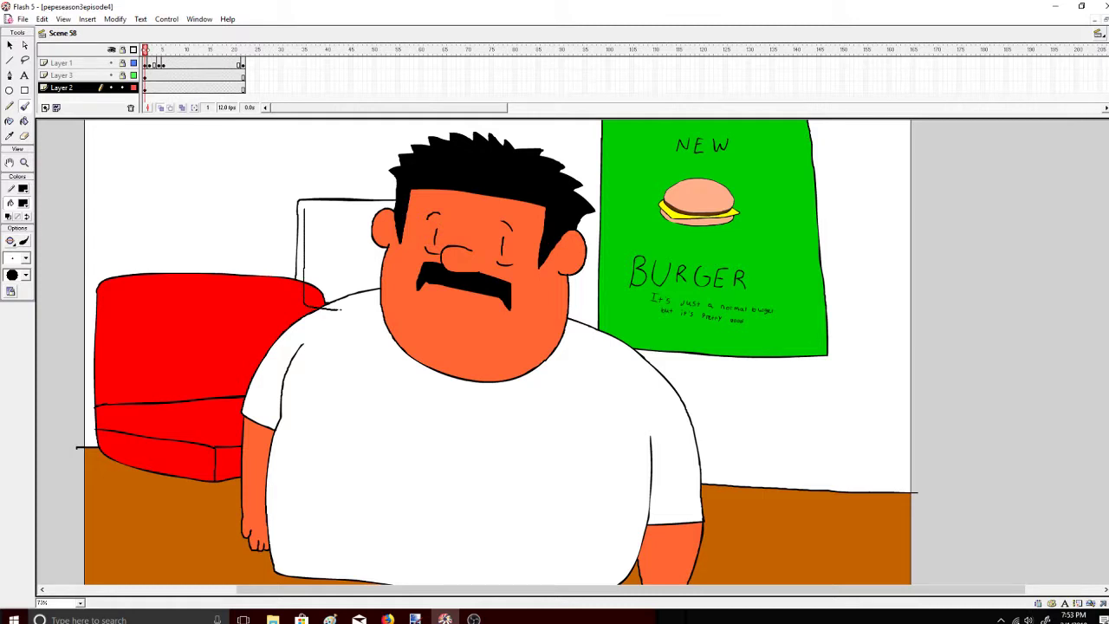
pyautogui.moveTo(338, 309); pyautogui.dragTo(506, 312)
pyautogui.moveTo(312, 205); pyautogui.dragTo(371, 208)
pyautogui.hotkey('ctrl', 'z')
pyautogui.moveTo(132, 160)
pyautogui.mouseDown()
pyautogui.moveTo(170, 159)
pyautogui.moveTo(193, 198)
pyautogui.mouseUp()
pyautogui.moveTo(180, 158)
pyautogui.mouseDown()
pyautogui.moveTo(180, 198)
pyautogui.moveTo(230, 192)
pyautogui.mouseUp()
pyautogui.moveTo(224, 176)
pyautogui.mouseDown()
pyautogui.moveTo(276, 158)
pyautogui.moveTo(298, 179)
pyautogui.mouseUp()
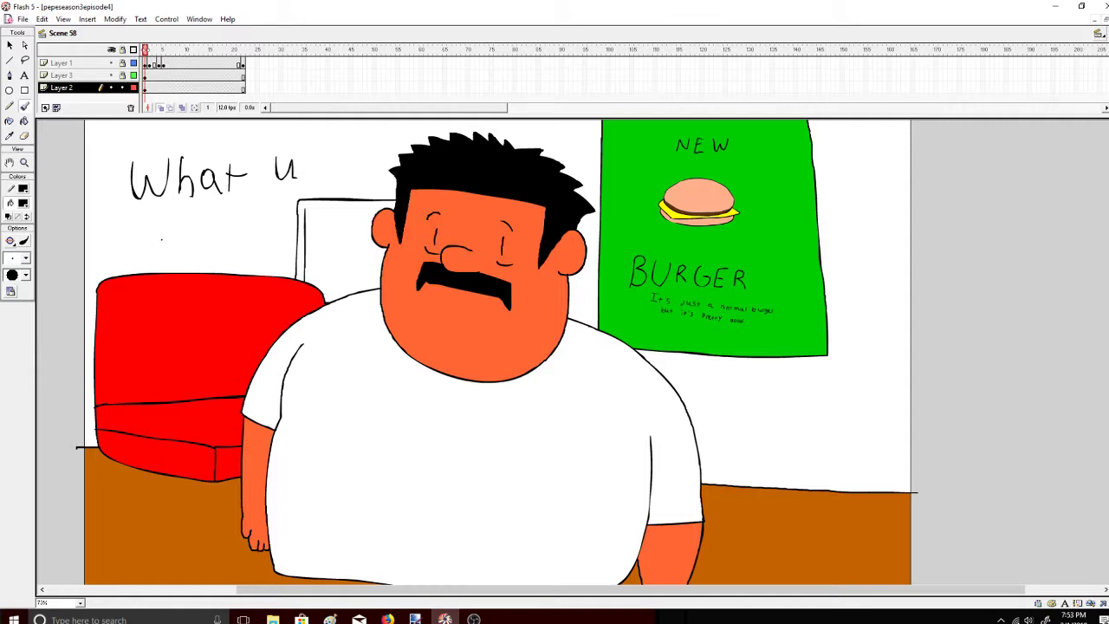
pyautogui.hotkey('ctrl', 'z')
pyautogui.hotkey('ctrl', 'z')
pyautogui.hotkey('ctrl', 'z')
pyautogui.hotkey('ctrl', 'z')
pyautogui.hotkey('ctrl', 'z')
pyautogui.hotkey('ctrl', 'z')
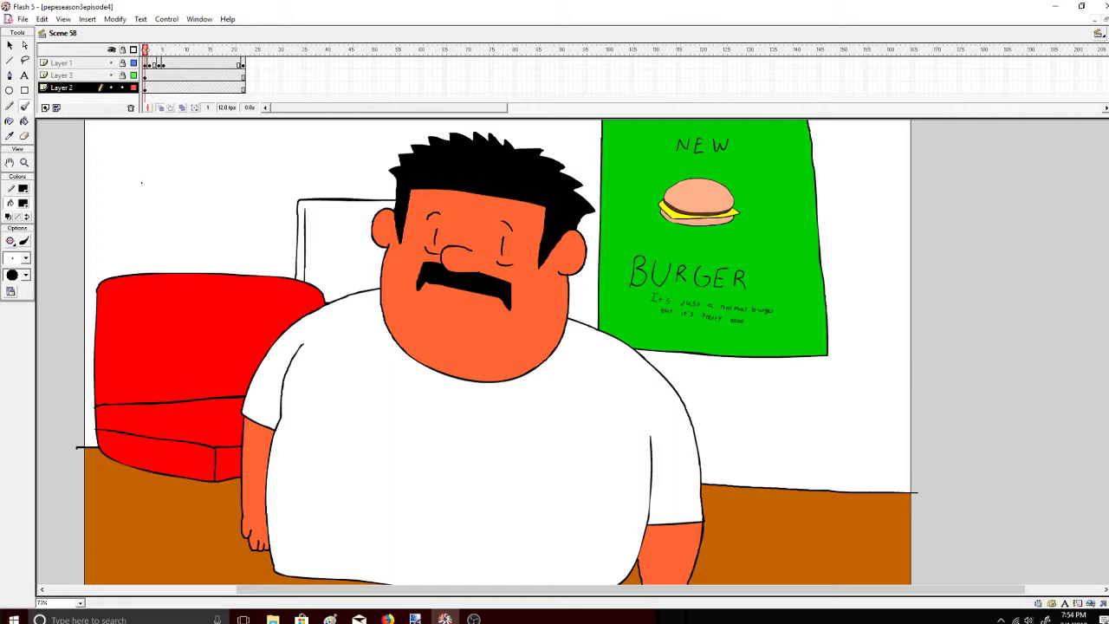
# Handwrite the reply "I think I know what you mean" on the blank wall above the red chair
pyautogui.moveTo(145, 151); pyautogui.dragTo(144, 192)
pyautogui.moveTo(132, 154); pyautogui.dragTo(168, 151)
pyautogui.moveTo(135, 192); pyautogui.dragTo(169, 187)
pyautogui.moveTo(204, 151)
pyautogui.mouseDown()
pyautogui.moveTo(206, 182)
pyautogui.moveTo(221, 161)
pyautogui.mouseUp()
pyautogui.moveTo(219, 179)
pyautogui.mouseDown()
pyautogui.moveTo(234, 169)
pyautogui.moveTo(218, 179)
pyautogui.mouseUp()
pyautogui.moveTo(239, 154)
pyautogui.mouseDown()
pyautogui.moveTo(240, 176)
pyautogui.moveTo(279, 180)
pyautogui.mouseUp()
pyautogui.moveTo(294, 149); pyautogui.dragTo(295, 180)
pyautogui.moveTo(167, 198); pyautogui.dragTo(166, 222)
pyautogui.moveTo(153, 201)
pyautogui.mouseDown()
pyautogui.moveTo(178, 200)
pyautogui.moveTo(185, 222)
pyautogui.mouseUp()
pyautogui.moveTo(211, 197)
pyautogui.mouseDown()
pyautogui.moveTo(211, 224)
pyautogui.moveTo(214, 212)
pyautogui.mouseUp()
pyautogui.moveTo(215, 209)
pyautogui.mouseDown()
pyautogui.moveTo(227, 224)
pyautogui.moveTo(249, 221)
pyautogui.mouseUp()
pyautogui.moveTo(258, 204); pyautogui.dragTo(283, 192)
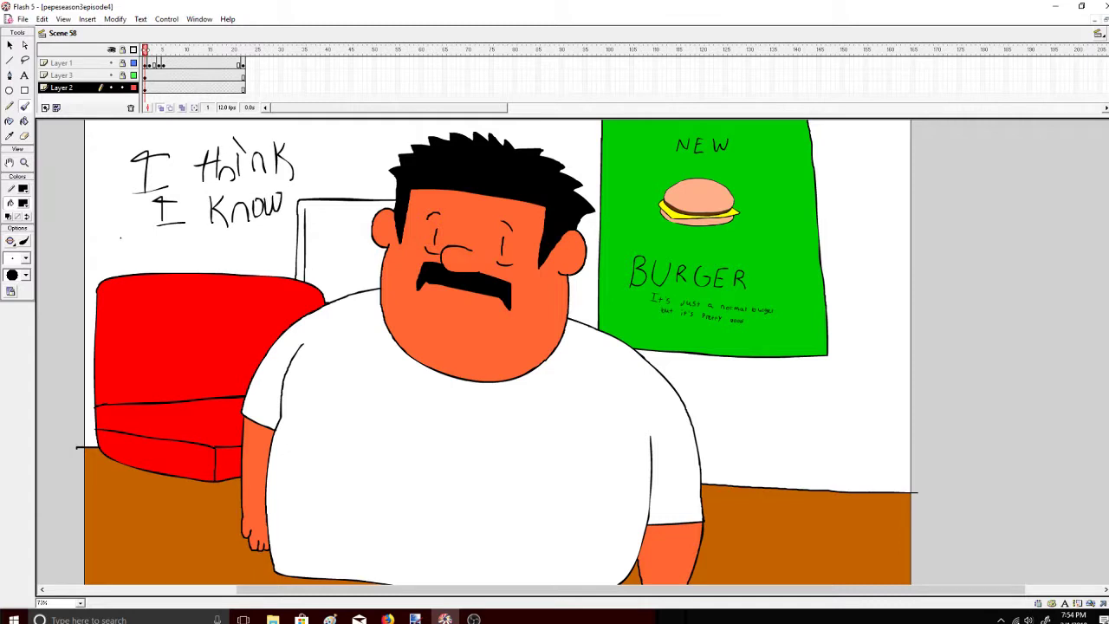
pyautogui.moveTo(120, 234)
pyautogui.mouseDown()
pyautogui.moveTo(139, 232)
pyautogui.moveTo(144, 251)
pyautogui.mouseUp()
pyautogui.moveTo(144, 243); pyautogui.dragTo(186, 249)
pyautogui.moveTo(177, 238); pyautogui.dragTo(222, 243)
pyautogui.moveTo(226, 234)
pyautogui.mouseDown()
pyautogui.moveTo(217, 253)
pyautogui.moveTo(235, 238)
pyautogui.mouseUp()
pyautogui.moveTo(242, 236); pyautogui.dragTo(252, 252)
pyautogui.moveTo(177, 268); pyautogui.dragTo(200, 270)
pyautogui.moveTo(203, 263); pyautogui.dragTo(243, 270)
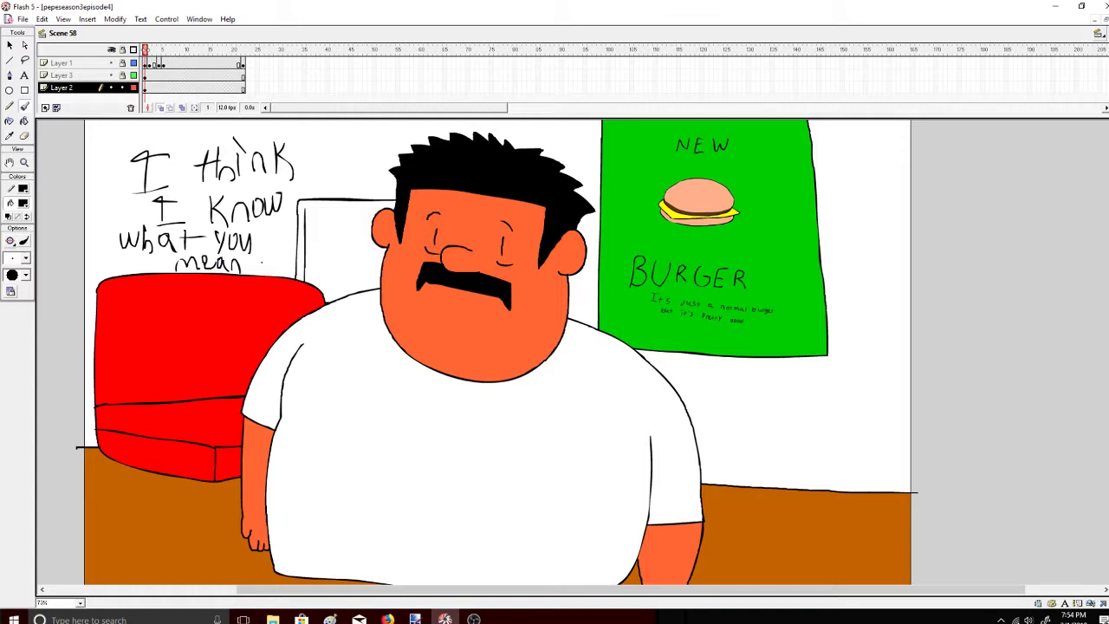
# Undo the brush strokes of the whole handwritten reply on the wall
pyautogui.hotkey('ctrl', 'z')
pyautogui.hotkey('ctrl', 'z')
pyautogui.hotkey('ctrl', 'z')
pyautogui.hotkey('ctrl', 'z')
pyautogui.hotkey('ctrl', 'z')
pyautogui.hotkey('ctrl', 'z')
pyautogui.hotkey('ctrl', 'z')
pyautogui.hotkey('ctrl', 'z')
pyautogui.hotkey('ctrl', 'z')
pyautogui.hotkey('ctrl', 'z')
pyautogui.hotkey('ctrl', 'z')
pyautogui.hotkey('ctrl', 'z')
pyautogui.hotkey('ctrl', 'z')
pyautogui.hotkey('ctrl', 'z')
pyautogui.hotkey('ctrl', 'z')
pyautogui.hotkey('ctrl', 'z')
pyautogui.hotkey('ctrl', 'z')
pyautogui.hotkey('ctrl', 'z')
pyautogui.hotkey('ctrl', 'z')
pyautogui.hotkey('ctrl', 'z')
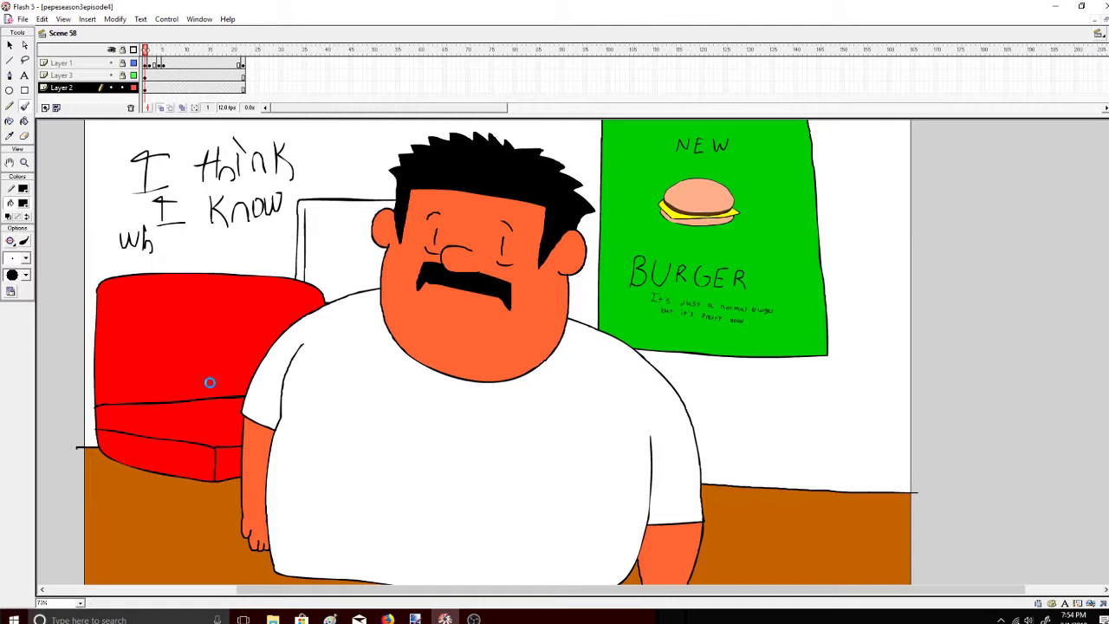
pyautogui.hotkey('ctrl', 'z')
pyautogui.hotkey('ctrl', 'z')
pyautogui.hotkey('ctrl', 'z')
pyautogui.hotkey('ctrl', 'z')
pyautogui.hotkey('ctrl', 'z')
pyautogui.hotkey('ctrl', 'z')
pyautogui.hotkey('ctrl', 'z')
pyautogui.hotkey('ctrl', 'z')
pyautogui.hotkey('ctrl', 'z')
pyautogui.hotkey('ctrl', 'z')
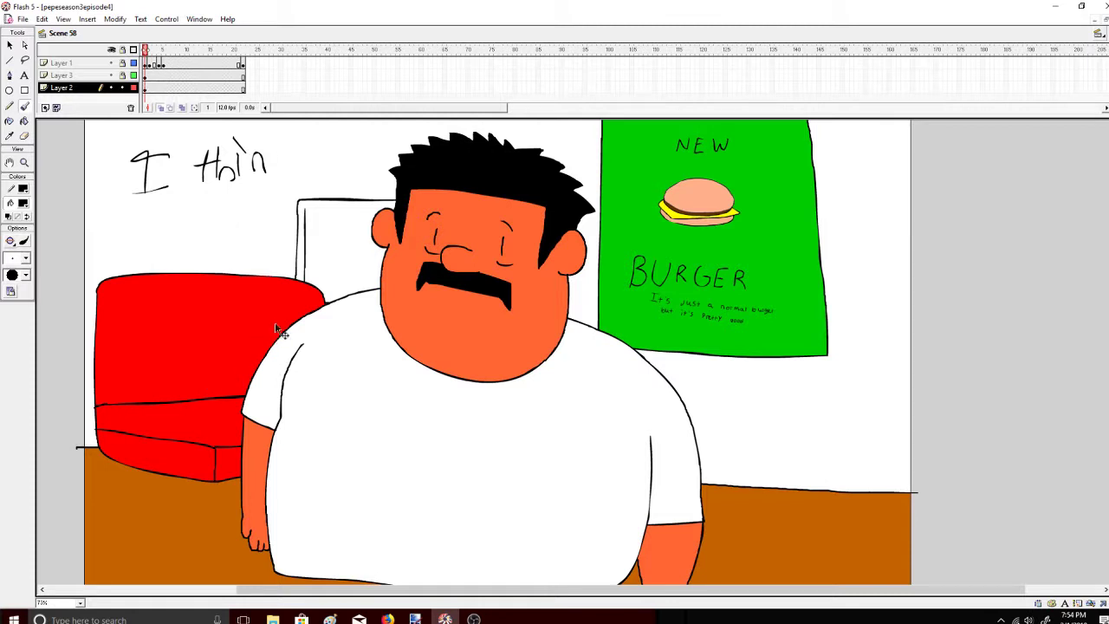
pyautogui.hotkey('ctrl', 'z')
pyautogui.hotkey('ctrl', 'z')
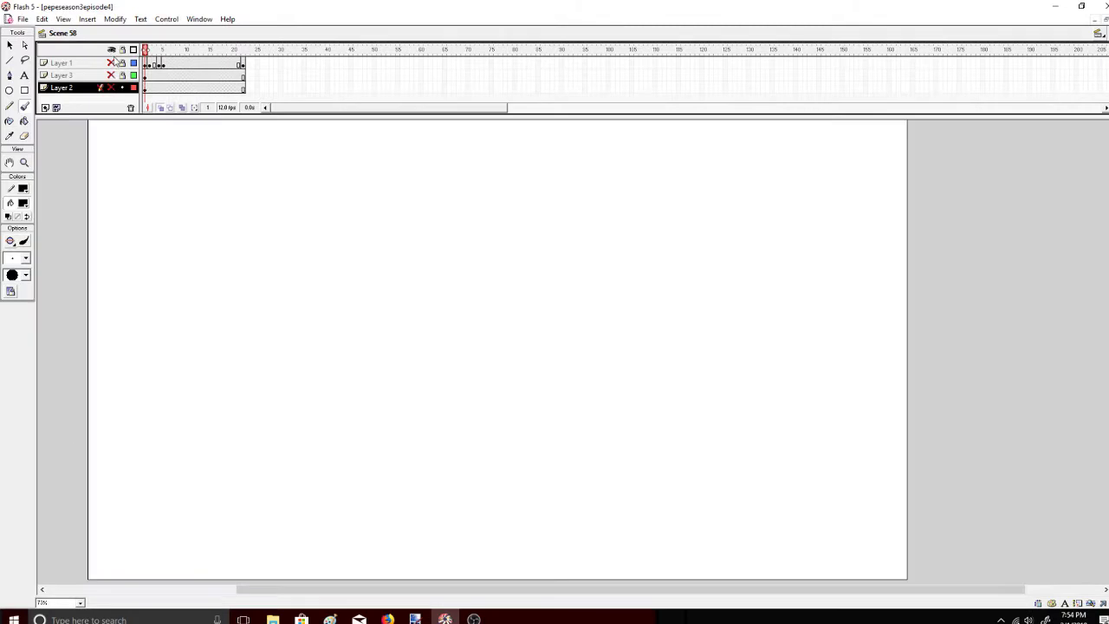
# Hide Layer 1 and Layer 2, leaving only the chair showing, and make the unlocked Layer 3 active
pyautogui.click(111, 62)
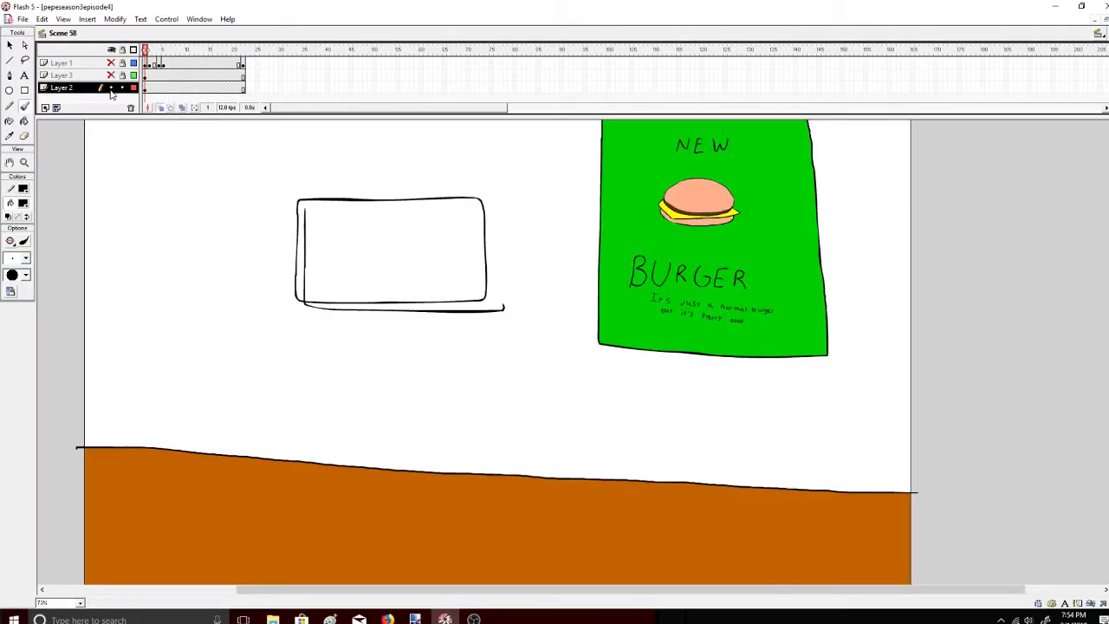
pyautogui.click(110, 62)
pyautogui.click(111, 87)
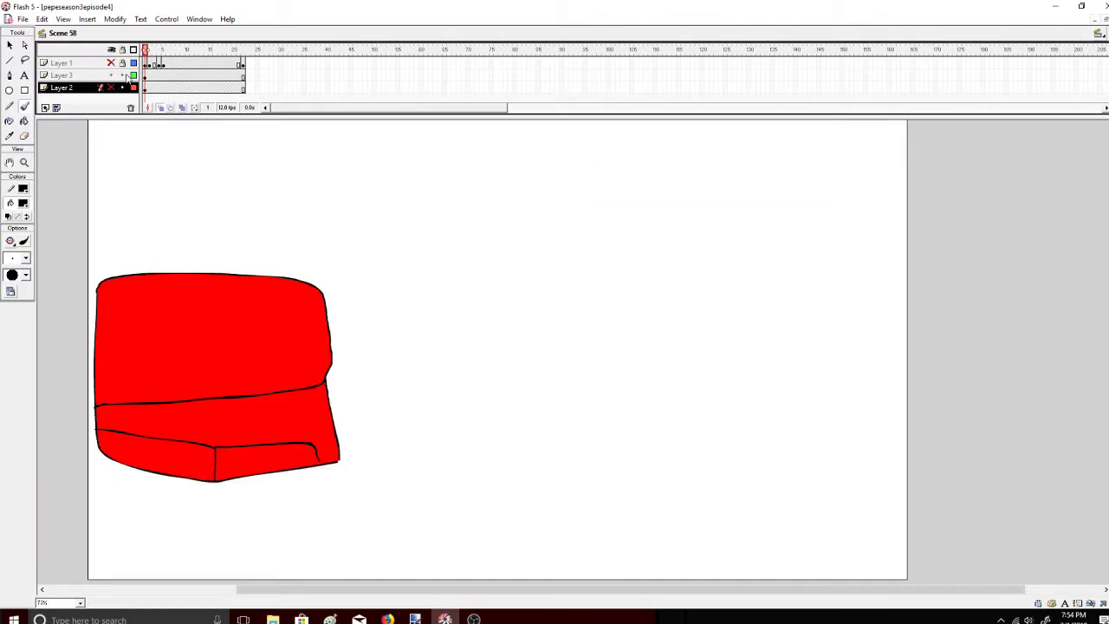
pyautogui.click(88, 77)
pyautogui.click(23, 56)
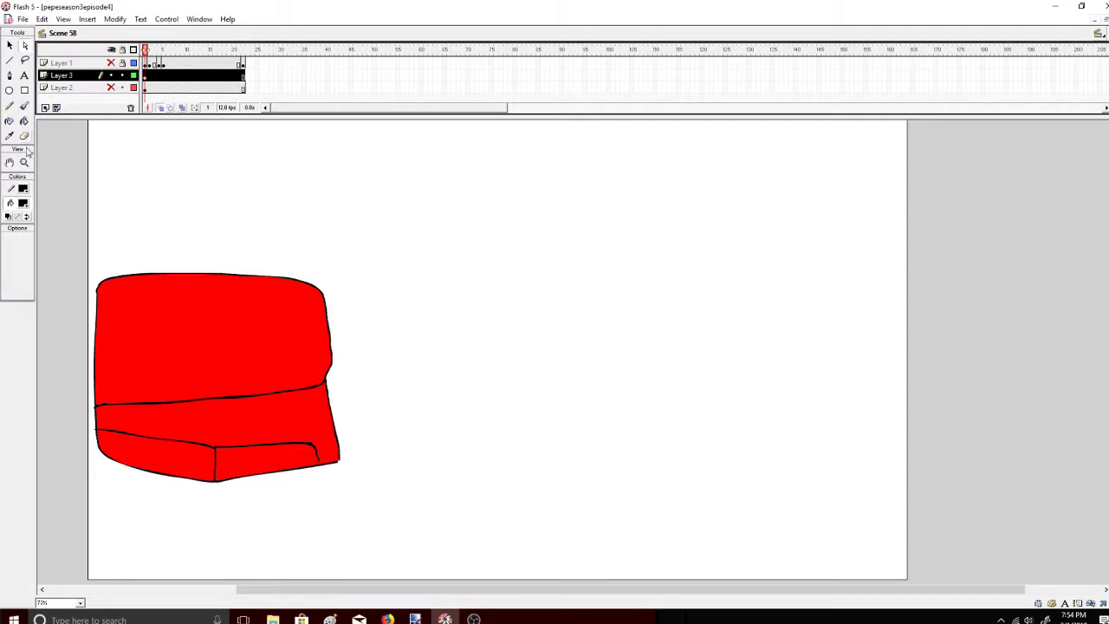
# Erase the entire red chair from Layer 3, return to the brush and show the character on Layer 1
pyautogui.click(25, 136)
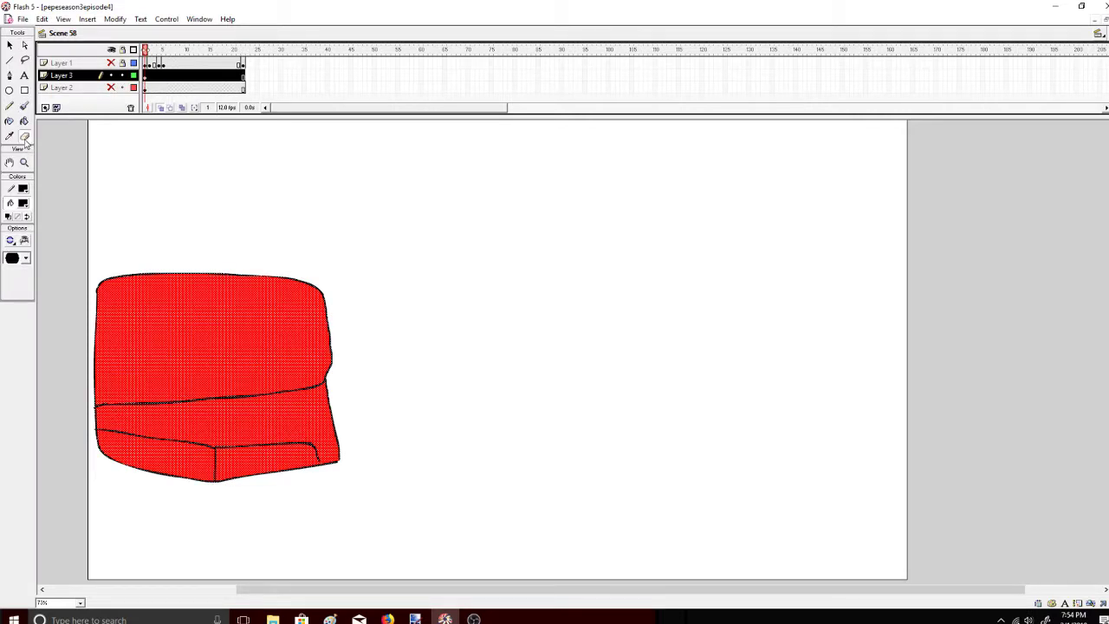
pyautogui.moveTo(118, 211)
pyautogui.mouseDown()
pyautogui.moveTo(107, 275)
pyautogui.moveTo(121, 350)
pyautogui.moveTo(111, 412)
pyautogui.moveTo(94, 242)
pyautogui.mouseUp()
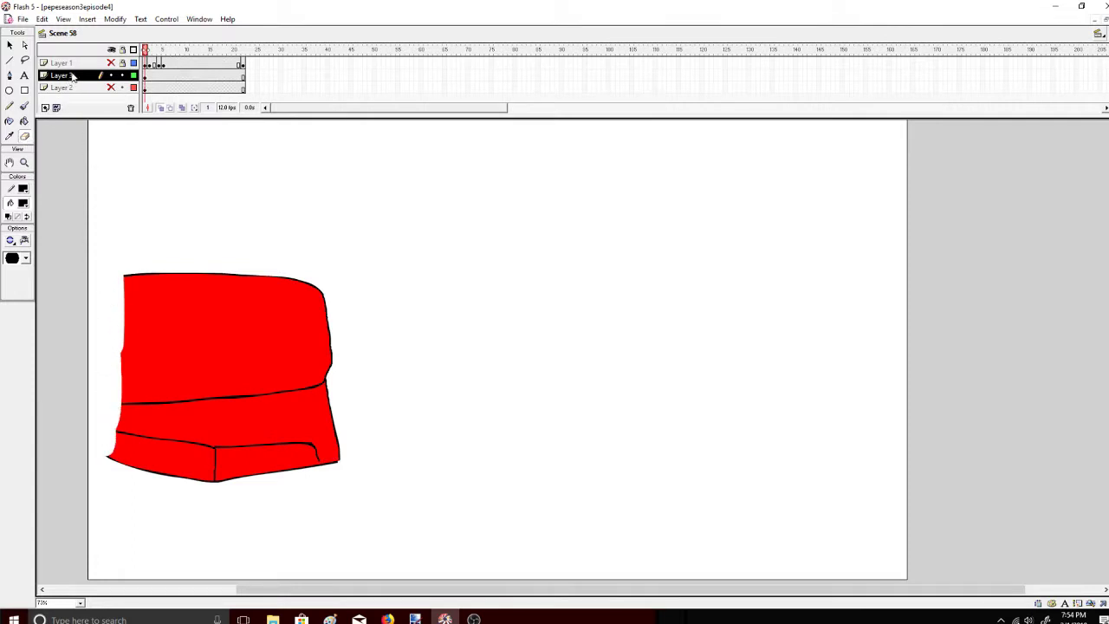
pyautogui.click(71, 76)
pyautogui.doubleClick(24, 138)
pyautogui.click(24, 105)
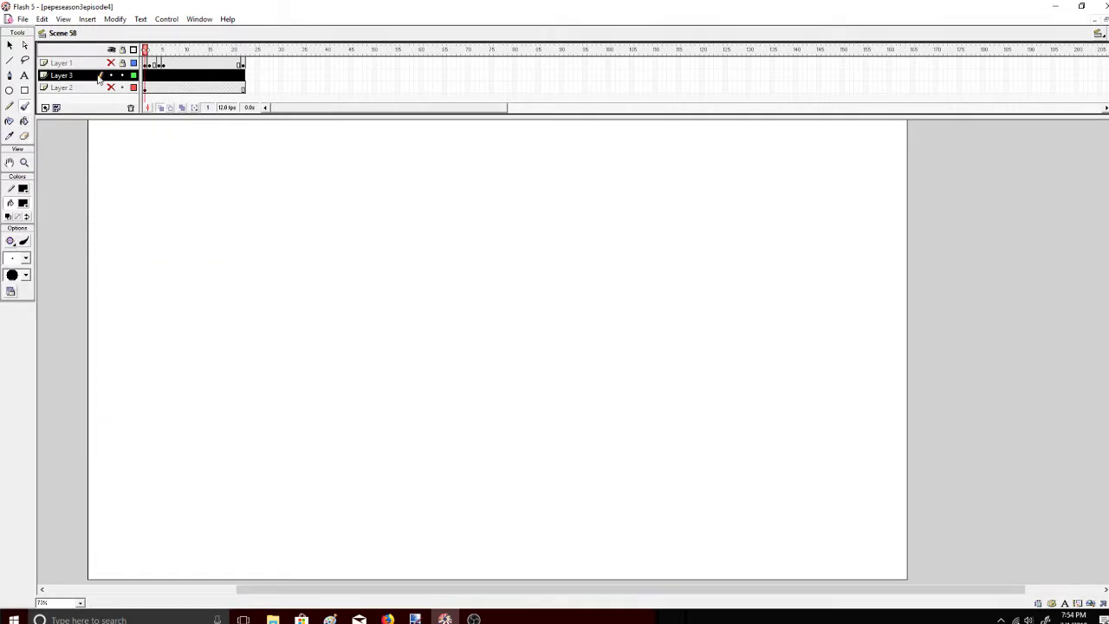
pyautogui.click(111, 62)
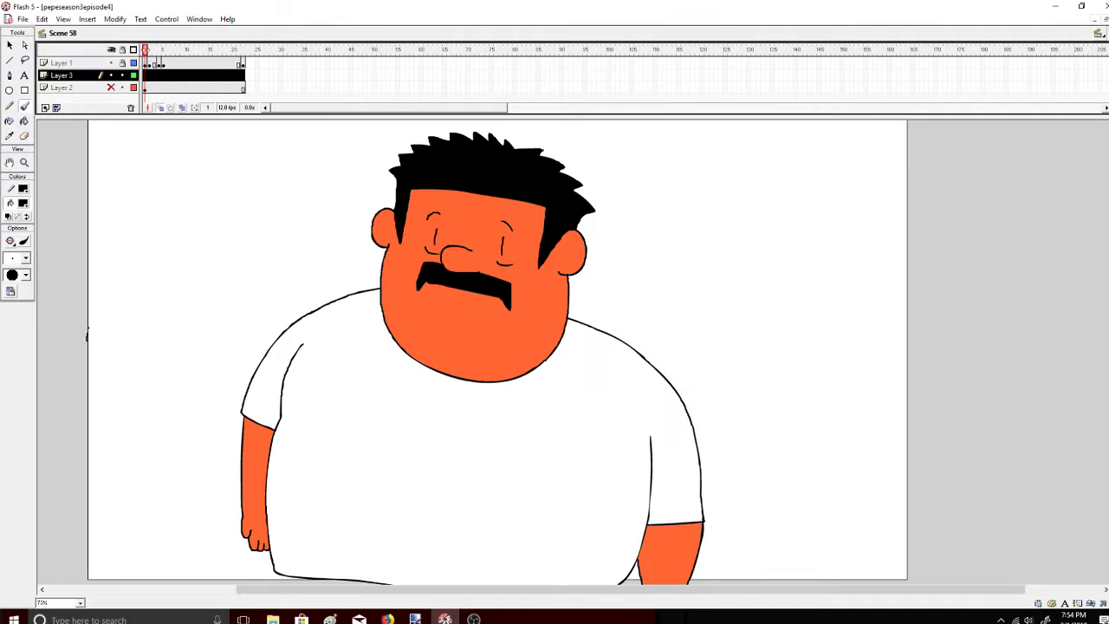
pyautogui.moveTo(87, 336)
pyautogui.mouseDown()
pyautogui.moveTo(96, 291)
pyautogui.moveTo(122, 276)
pyautogui.mouseUp()
pyautogui.moveTo(102, 348)
pyautogui.mouseDown()
pyautogui.moveTo(113, 288)
pyautogui.moveTo(136, 282)
pyautogui.moveTo(345, 281)
pyautogui.mouseUp()
pyautogui.moveTo(117, 339)
pyautogui.mouseDown()
pyautogui.moveTo(121, 282)
pyautogui.moveTo(178, 245)
pyautogui.moveTo(345, 248)
pyautogui.mouseUp()
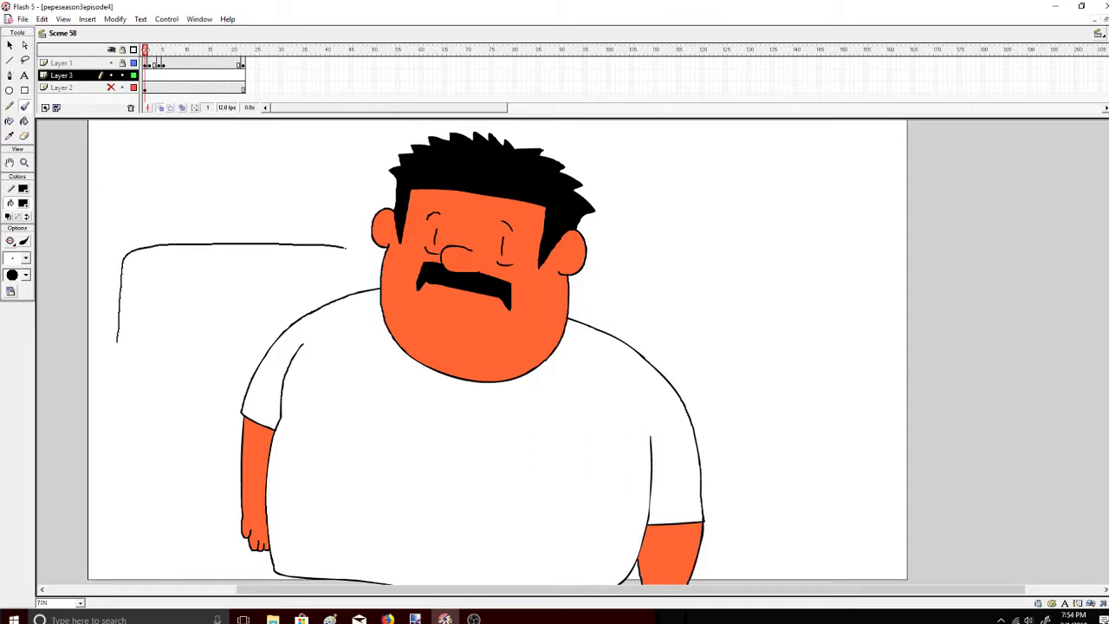
pyautogui.moveTo(357, 307); pyautogui.dragTo(357, 311)
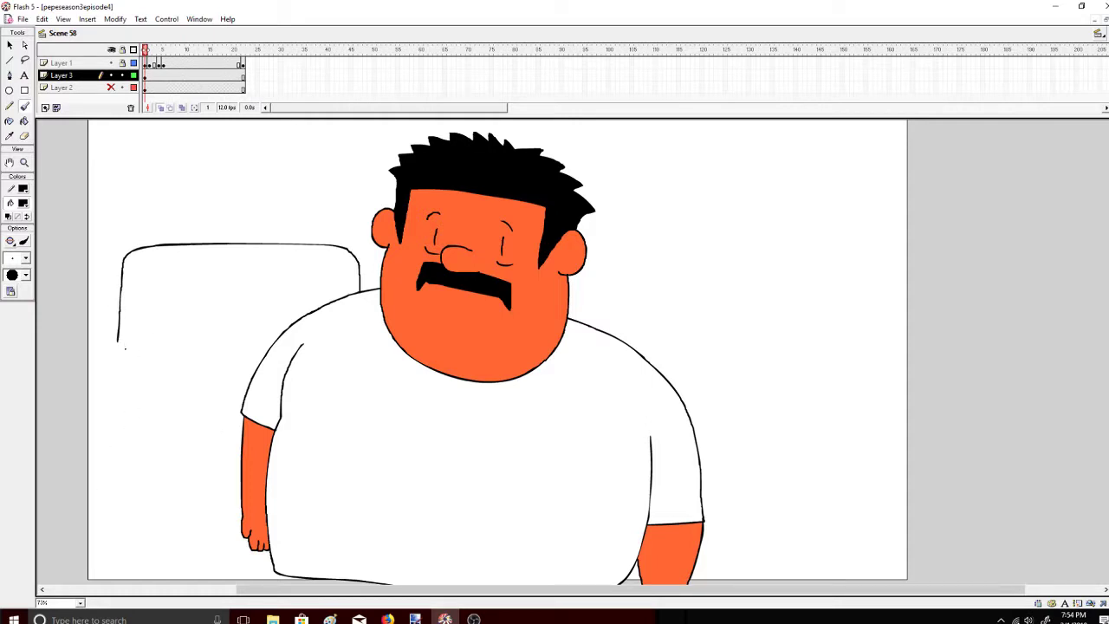
pyautogui.hotkey('ctrl', 'z')
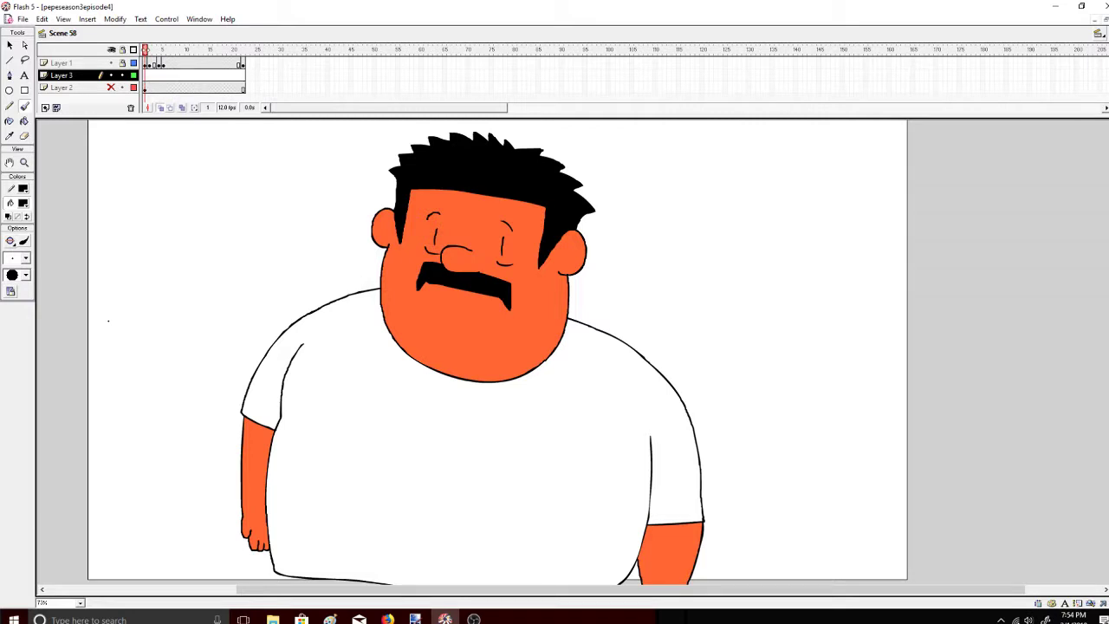
# Draw the L-shaped side profile of a new chair in black brush lines beside the character on Layer 3
pyautogui.moveTo(105, 317)
pyautogui.mouseDown()
pyautogui.moveTo(108, 380)
pyautogui.moveTo(131, 403)
pyautogui.moveTo(226, 442)
pyautogui.mouseUp()
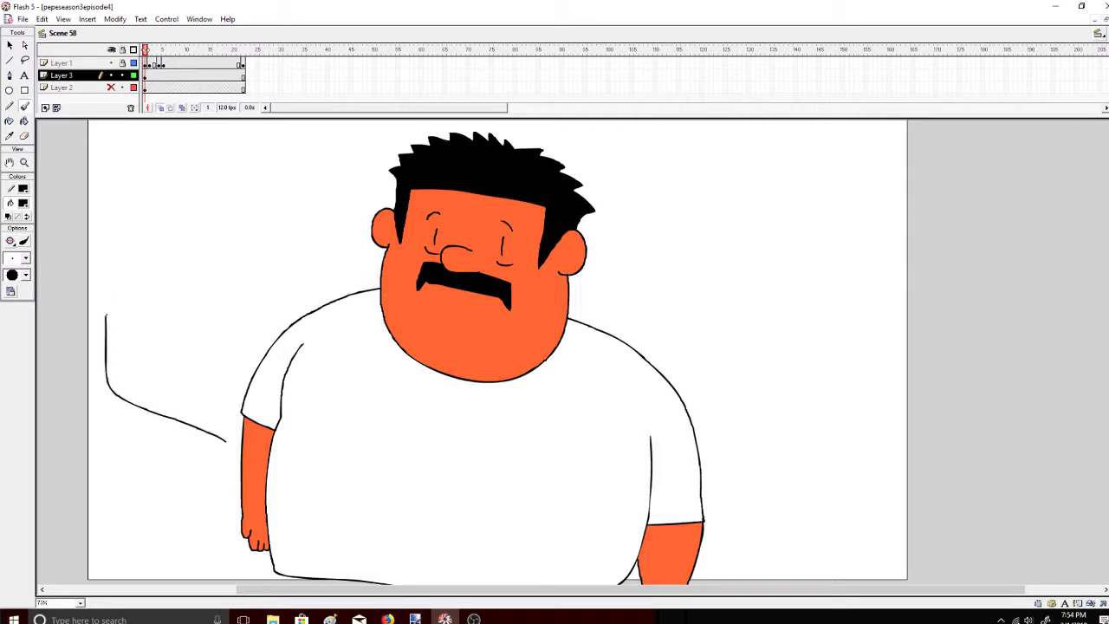
pyautogui.moveTo(105, 317)
pyautogui.mouseDown()
pyautogui.moveTo(110, 225)
pyautogui.moveTo(138, 222)
pyautogui.mouseUp()
pyautogui.moveTo(194, 272)
pyautogui.mouseDown()
pyautogui.moveTo(178, 347)
pyautogui.moveTo(199, 363)
pyautogui.moveTo(179, 321)
pyautogui.moveTo(190, 295)
pyautogui.moveTo(191, 320)
pyautogui.moveTo(190, 232)
pyautogui.mouseUp()
pyautogui.moveTo(192, 236); pyautogui.dragTo(194, 321)
pyautogui.hotkey('ctrl', 'z')
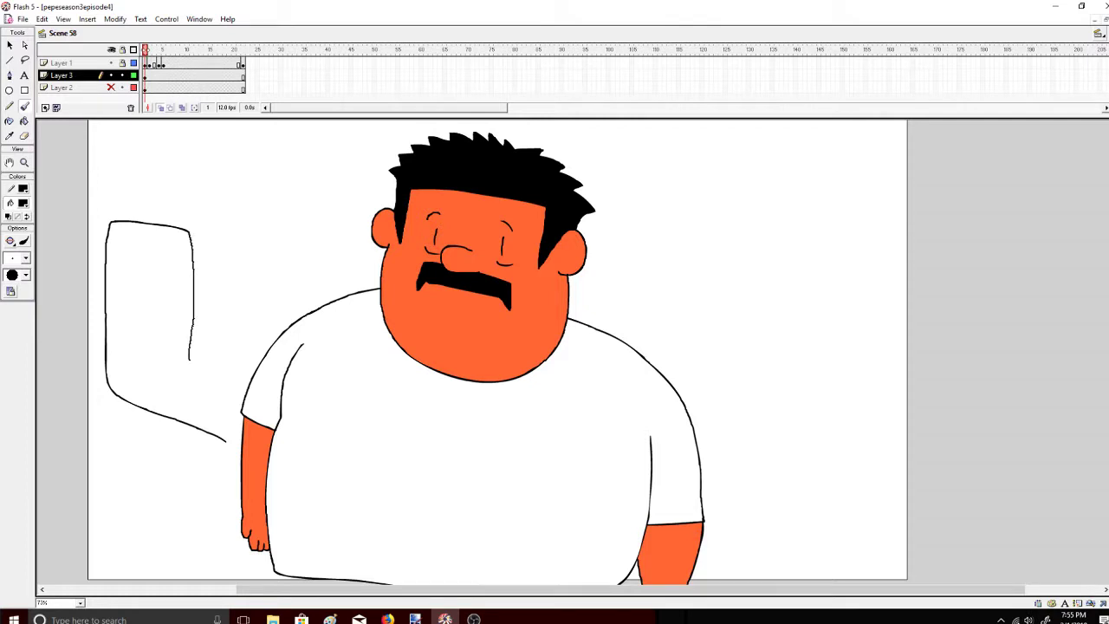
pyautogui.moveTo(201, 379); pyautogui.dragTo(236, 393)
pyautogui.moveTo(224, 437); pyautogui.dragTo(222, 437)
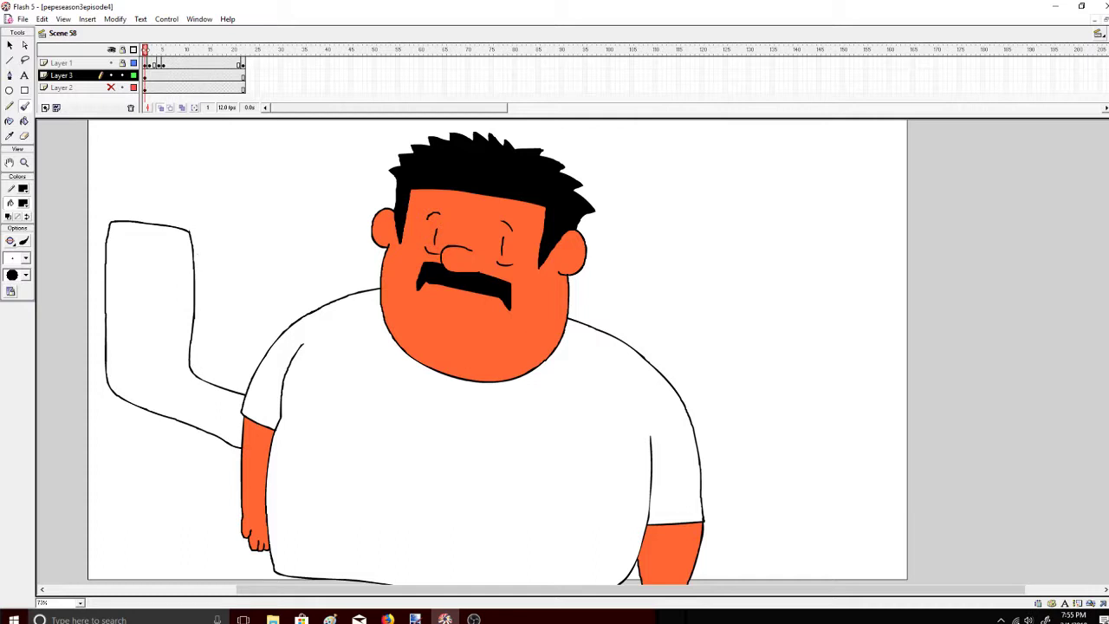
# Hide Layer 1 and outline the new chair's backrest, seat top and front panel against the side profile
pyautogui.moveTo(236, 239); pyautogui.dragTo(191, 235)
pyautogui.moveTo(282, 234)
pyautogui.mouseDown()
pyautogui.moveTo(312, 256)
pyautogui.moveTo(319, 322)
pyautogui.mouseUp()
pyautogui.click(112, 64)
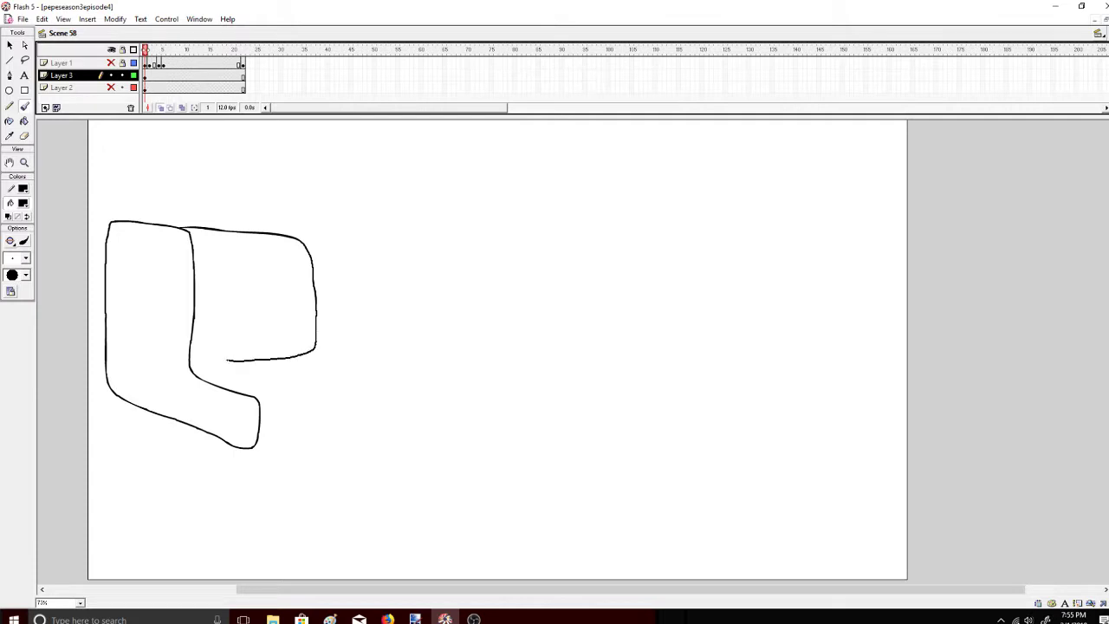
pyautogui.moveTo(318, 322); pyautogui.dragTo(189, 359)
pyautogui.moveTo(259, 400)
pyautogui.mouseDown()
pyautogui.moveTo(366, 384)
pyautogui.moveTo(314, 347)
pyautogui.mouseUp()
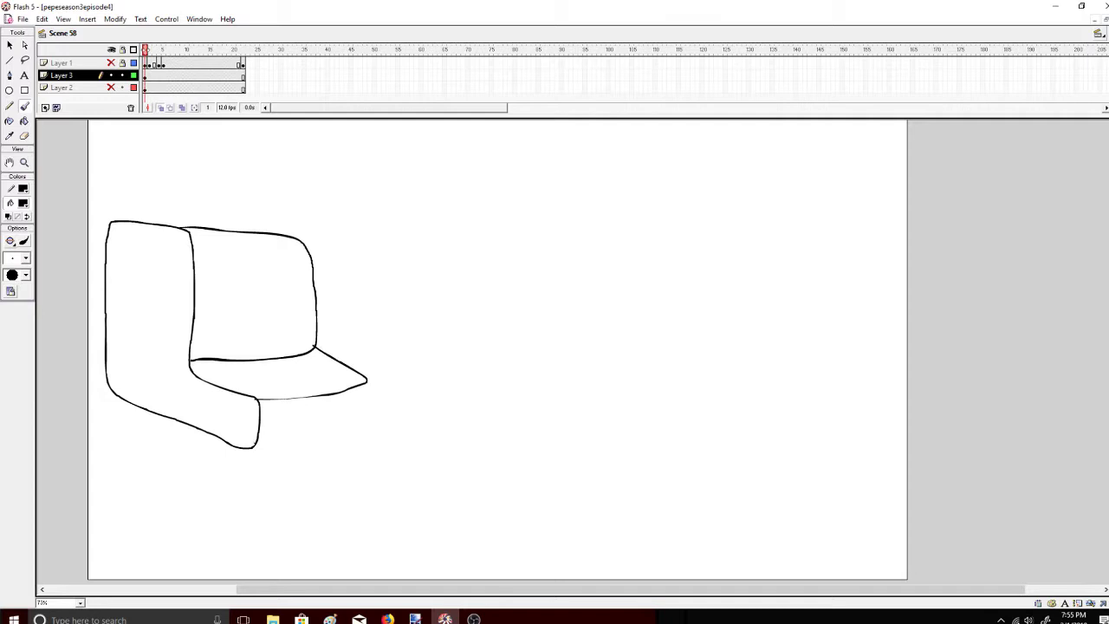
pyautogui.moveTo(257, 447)
pyautogui.mouseDown()
pyautogui.moveTo(356, 422)
pyautogui.moveTo(367, 382)
pyautogui.mouseUp()
pyautogui.hotkey('ctrl', 'z')
# Draw three curved vertical seam lines down the front of the chair's backrest
pyautogui.moveTo(230, 359)
pyautogui.mouseDown()
pyautogui.moveTo(220, 246)
pyautogui.moveTo(273, 273)
pyautogui.moveTo(280, 289)
pyautogui.mouseUp()
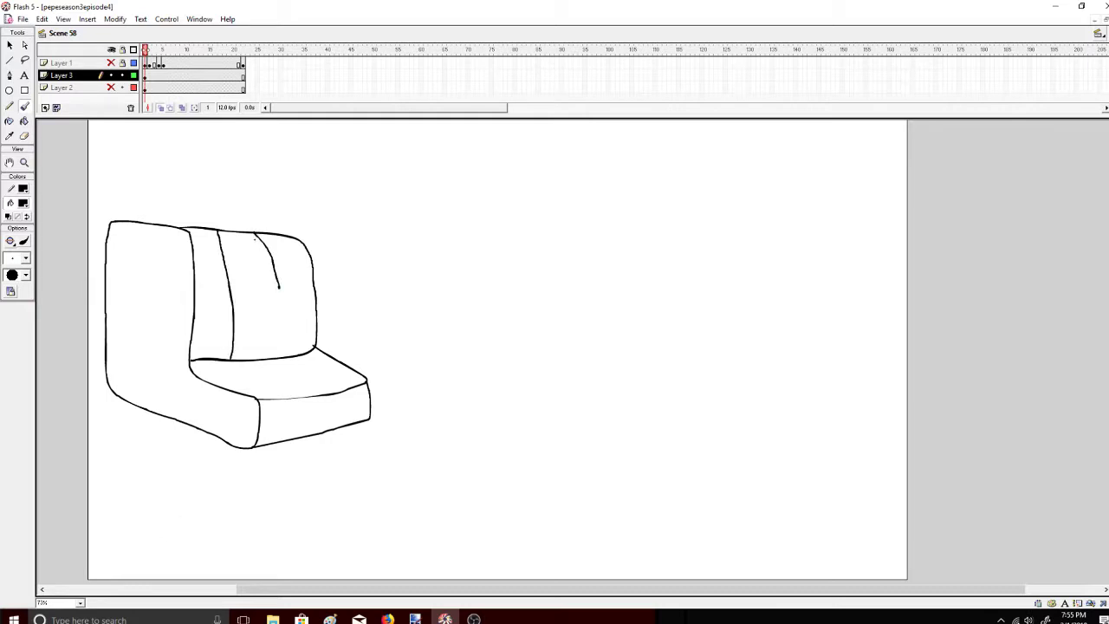
pyautogui.hotkey('ctrl', 'z')
pyautogui.moveTo(255, 234); pyautogui.dragTo(283, 363)
pyautogui.moveTo(193, 337); pyautogui.dragTo(190, 235)
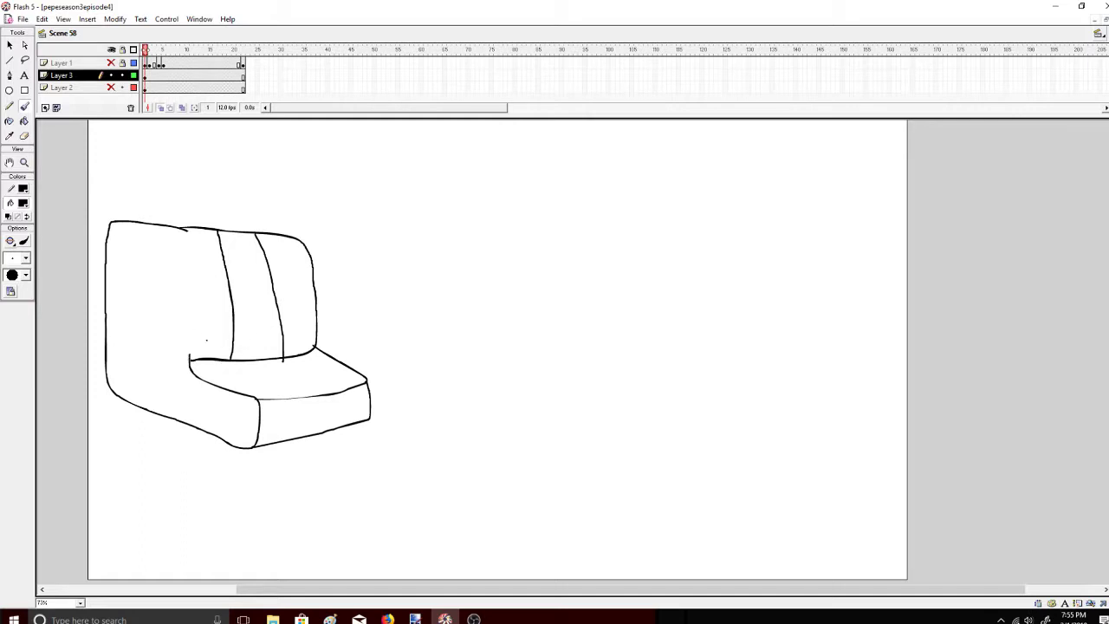
pyautogui.hotkey('ctrl', 'z')
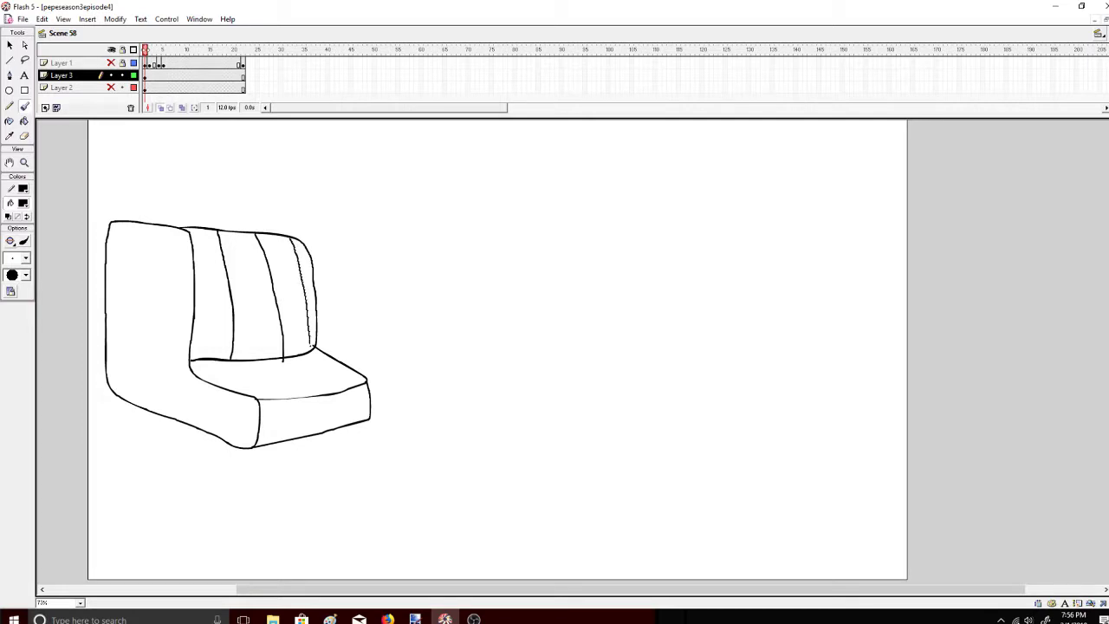
pyautogui.moveTo(310, 350); pyautogui.dragTo(311, 352)
# Handwrite the question "how's that" to the viewers in the empty space beside the new chair
pyautogui.moveTo(409, 244); pyautogui.dragTo(430, 249)
pyautogui.moveTo(448, 208); pyautogui.dragTo(447, 209)
pyautogui.moveTo(463, 202)
pyautogui.mouseDown()
pyautogui.moveTo(468, 217)
pyautogui.moveTo(501, 192)
pyautogui.moveTo(517, 205)
pyautogui.mouseUp()
pyautogui.moveTo(533, 198)
pyautogui.mouseDown()
pyautogui.moveTo(518, 232)
pyautogui.moveTo(468, 281)
pyautogui.mouseUp()
pyautogui.moveTo(468, 273); pyautogui.dragTo(501, 283)
pyautogui.moveTo(509, 255); pyautogui.dragTo(513, 288)
pyautogui.moveTo(499, 265); pyautogui.dragTo(517, 264)
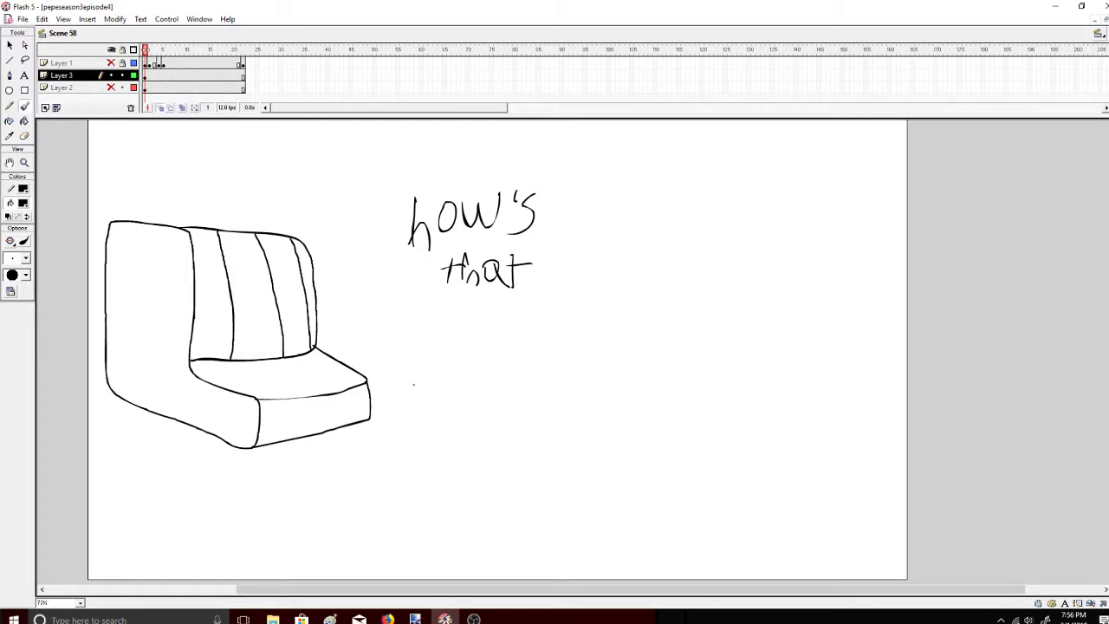
# Undo the handwritten "how's that" strokes, keeping the chair outline and its seam lines
pyautogui.hotkey('ctrl', 'z')
pyautogui.hotkey('ctrl', 'z')
pyautogui.hotkey('ctrl', 'z')
pyautogui.hotkey('ctrl', 'z')
pyautogui.hotkey('ctrl', 'z')
pyautogui.hotkey('ctrl', 'z')
pyautogui.hotkey('ctrl', 'z')
pyautogui.hotkey('ctrl', 'z')
pyautogui.hotkey('ctrl', 'z')
pyautogui.hotkey('ctrl', 'z')
pyautogui.hotkey('ctrl', 'z')
pyautogui.hotkey('ctrl', 'z')
pyautogui.hotkey('ctrl', 'z')
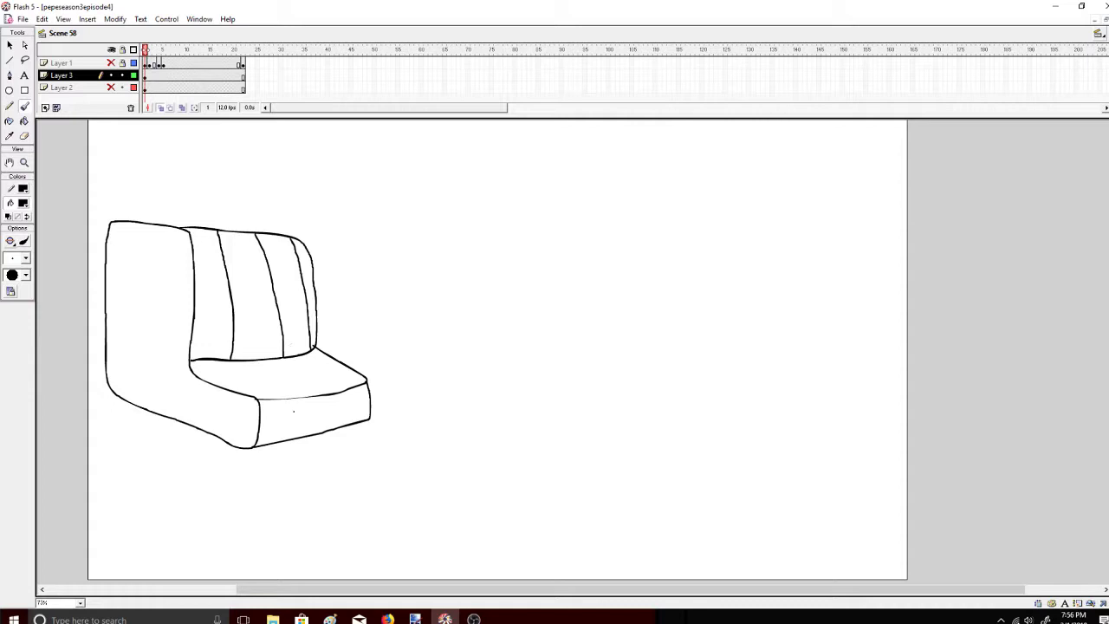
# Handwrite a stretched word beginning "Bettttttt" across the empty space beside the chair
pyautogui.moveTo(371, 256)
pyautogui.mouseDown()
pyautogui.moveTo(383, 211)
pyautogui.moveTo(407, 247)
pyautogui.moveTo(442, 253)
pyautogui.mouseUp()
pyautogui.moveTo(432, 231); pyautogui.dragTo(461, 227)
pyautogui.moveTo(472, 216)
pyautogui.mouseDown()
pyautogui.moveTo(471, 254)
pyautogui.moveTo(486, 227)
pyautogui.mouseUp()
pyautogui.moveTo(499, 214); pyautogui.dragTo(497, 249)
pyautogui.moveTo(488, 228)
pyautogui.mouseDown()
pyautogui.moveTo(512, 226)
pyautogui.moveTo(520, 249)
pyautogui.mouseUp()
pyautogui.moveTo(510, 228)
pyautogui.mouseDown()
pyautogui.moveTo(534, 227)
pyautogui.moveTo(540, 251)
pyautogui.mouseUp()
pyautogui.moveTo(529, 230)
pyautogui.mouseDown()
pyautogui.moveTo(563, 228)
pyautogui.moveTo(590, 253)
pyautogui.moveTo(615, 225)
pyautogui.mouseUp()
pyautogui.moveTo(643, 216)
pyautogui.mouseDown()
pyautogui.moveTo(618, 255)
pyautogui.moveTo(662, 229)
pyautogui.mouseUp()
pyautogui.moveTo(682, 217); pyautogui.dragTo(681, 255)
pyautogui.moveTo(668, 230)
pyautogui.mouseDown()
pyautogui.moveTo(714, 228)
pyautogui.moveTo(735, 257)
pyautogui.mouseUp()
pyautogui.moveTo(721, 234)
pyautogui.mouseDown()
pyautogui.moveTo(764, 233)
pyautogui.moveTo(782, 254)
pyautogui.mouseUp()
pyautogui.moveTo(773, 233); pyautogui.dragTo(816, 231)
pyautogui.moveTo(842, 218)
pyautogui.mouseDown()
pyautogui.moveTo(842, 255)
pyautogui.moveTo(868, 232)
pyautogui.mouseUp()
# Undo the handwritten "Bettttttt" strokes beside the chair, keeping the chair outline and its seam lines
pyautogui.hotkey('ctrl', 'z')
pyautogui.hotkey('ctrl', 'z')
pyautogui.hotkey('ctrl', 'z')
pyautogui.hotkey('ctrl', 'z')
pyautogui.hotkey('ctrl', 'z')
pyautogui.hotkey('ctrl', 'z')
pyautogui.hotkey('ctrl', 'z')
pyautogui.hotkey('ctrl', 'z')
pyautogui.hotkey('ctrl', 'z')
pyautogui.hotkey('ctrl', 'z')
pyautogui.hotkey('ctrl', 'z')
pyautogui.hotkey('ctrl', 'z')
pyautogui.hotkey('ctrl', 'z')
pyautogui.hotkey('ctrl', 'z')
pyautogui.hotkey('ctrl', 'z')
pyautogui.hotkey('ctrl', 'z')
pyautogui.hotkey('ctrl', 'z')
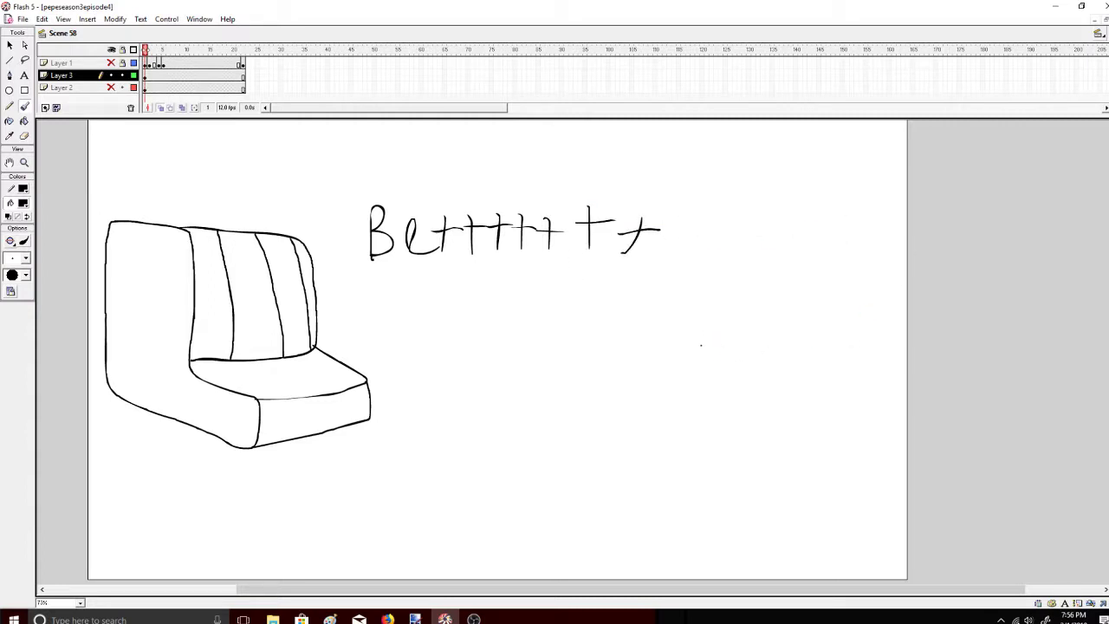
pyautogui.hotkey('ctrl', 'z')
pyautogui.hotkey('ctrl', 'z')
pyautogui.hotkey('ctrl', 'z')
pyautogui.hotkey('ctrl', 'z')
pyautogui.hotkey('ctrl', 'z')
pyautogui.hotkey('ctrl', 'z')
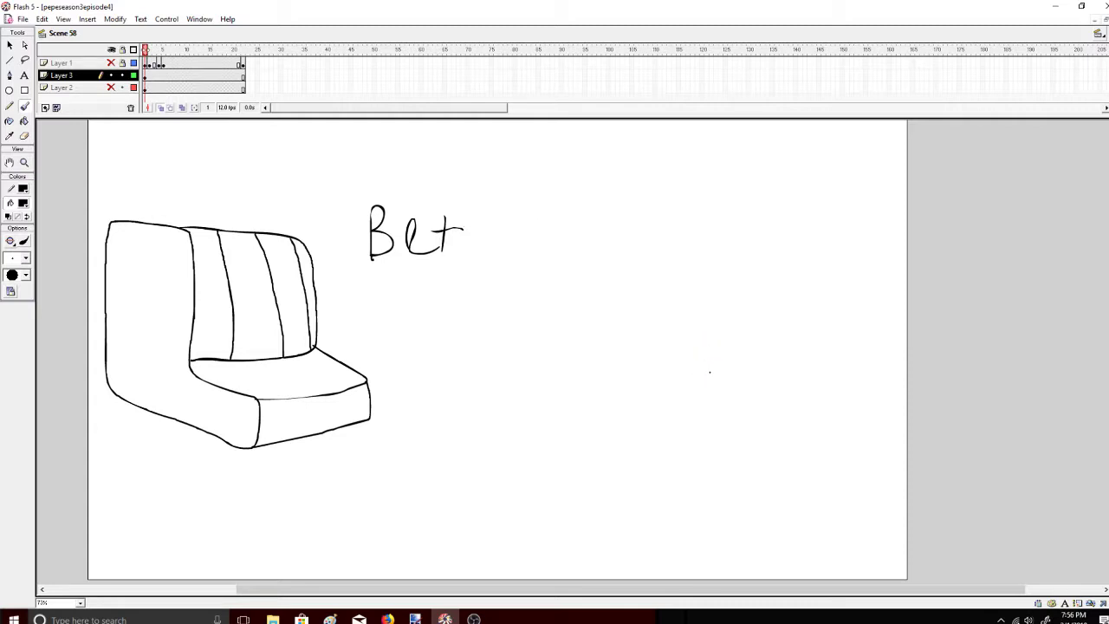
pyautogui.hotkey('ctrl', 'z')
pyautogui.hotkey('ctrl', 'z')
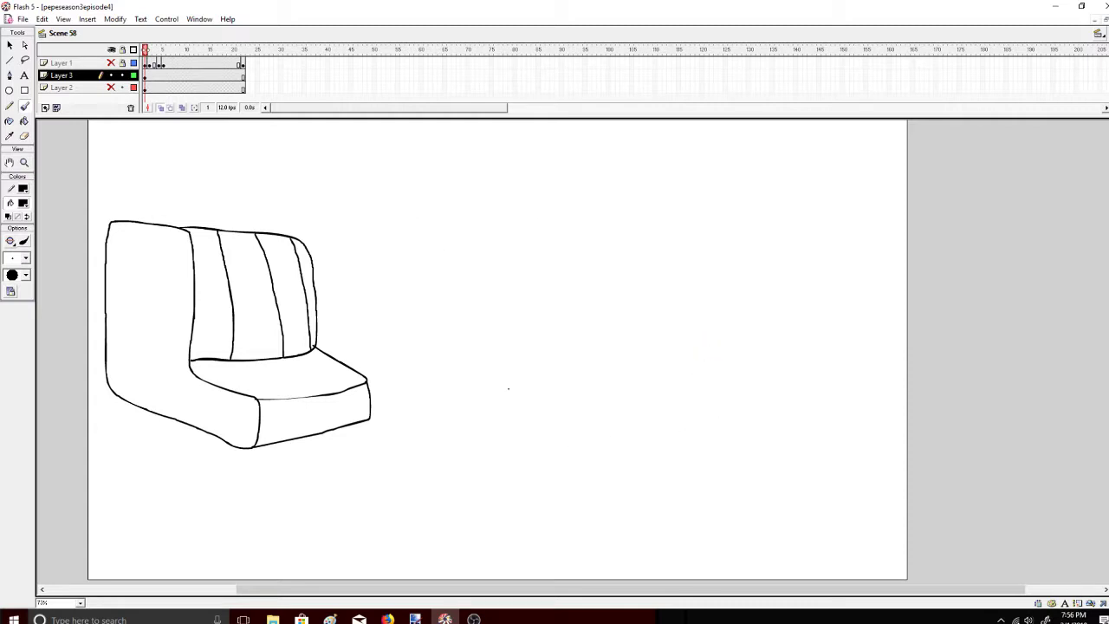
# Fill the new chair's side and all four backrest panels with bright red using the Paint Bucket
pyautogui.click(25, 121)
pyautogui.click(23, 203)
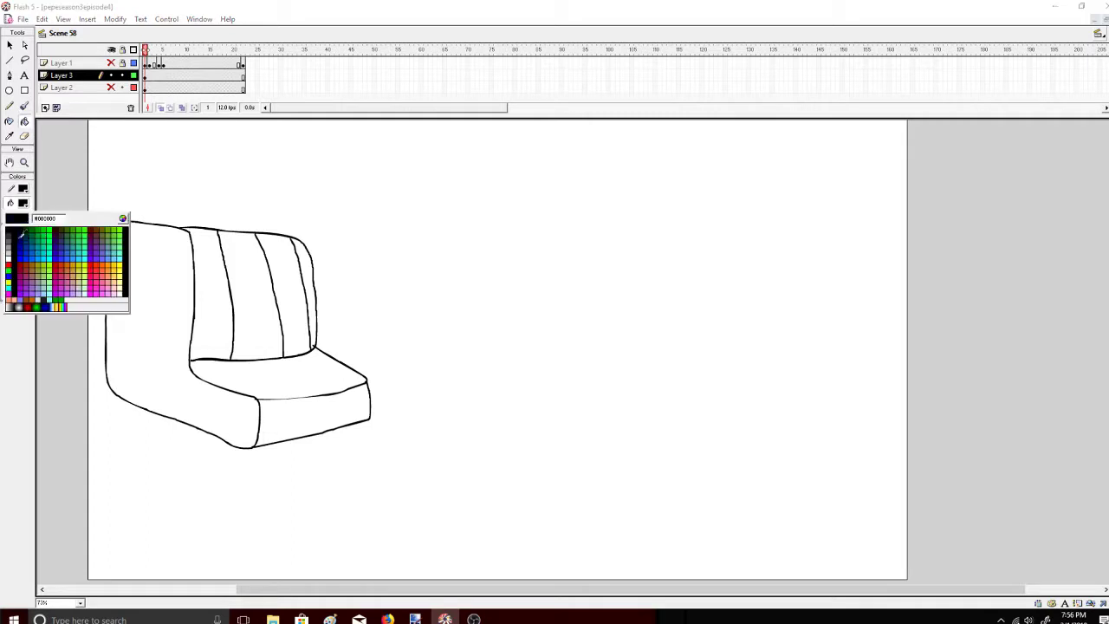
pyautogui.click(8, 266)
pyautogui.click(23, 202)
pyautogui.click(8, 267)
pyautogui.click(176, 262)
pyautogui.click(220, 280)
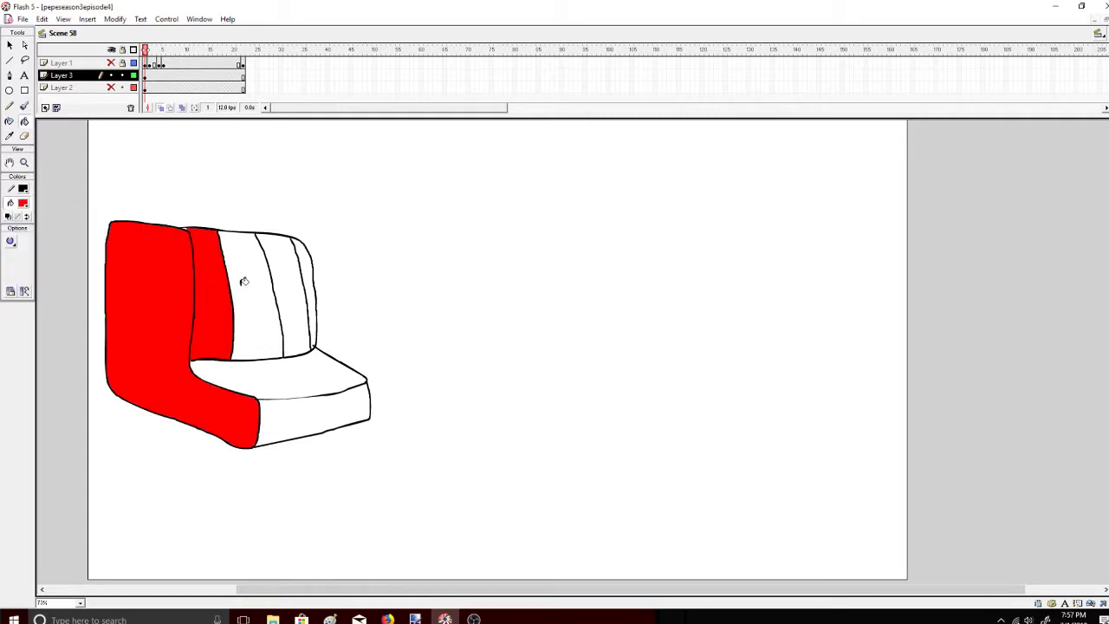
pyautogui.click(245, 282)
pyautogui.click(295, 273)
pyautogui.click(305, 260)
# Set the Paint Bucket's gap option to Close Small Gaps and undo the four red backrest fills
pyautogui.click(10, 241)
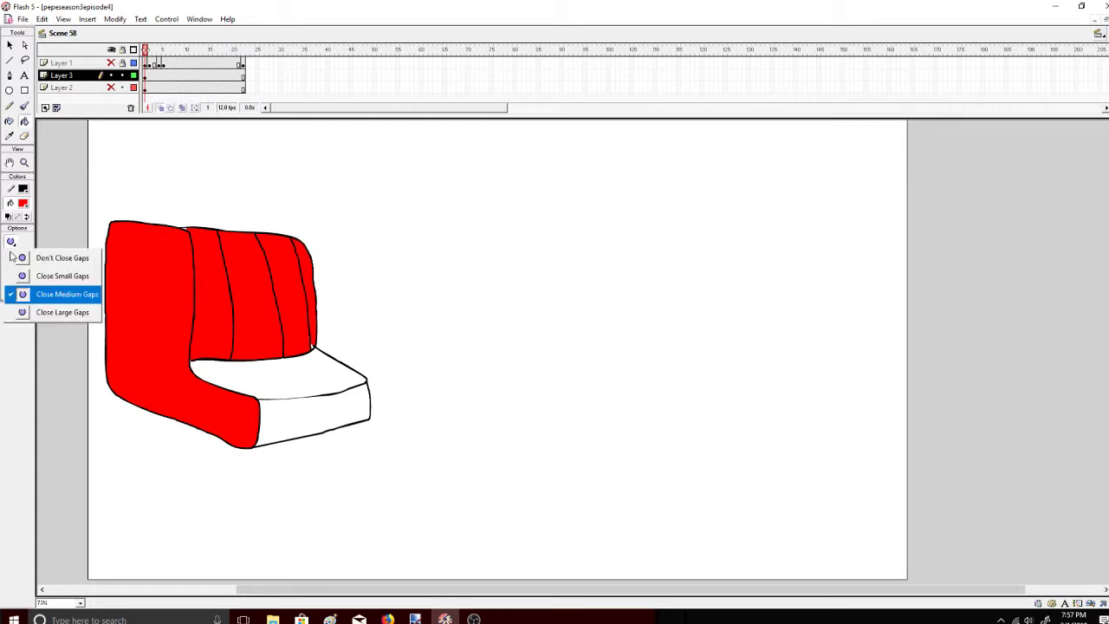
pyautogui.click(38, 273)
pyautogui.hotkey('ctrl', 'z')
pyautogui.hotkey('ctrl', 'z')
pyautogui.hotkey('ctrl', 'z')
pyautogui.hotkey('ctrl', 'z')
# Refill the four backrest panels with red and fill the seat's top and front with the same red
pyautogui.click(216, 277)
pyautogui.click(251, 270)
pyautogui.click(274, 272)
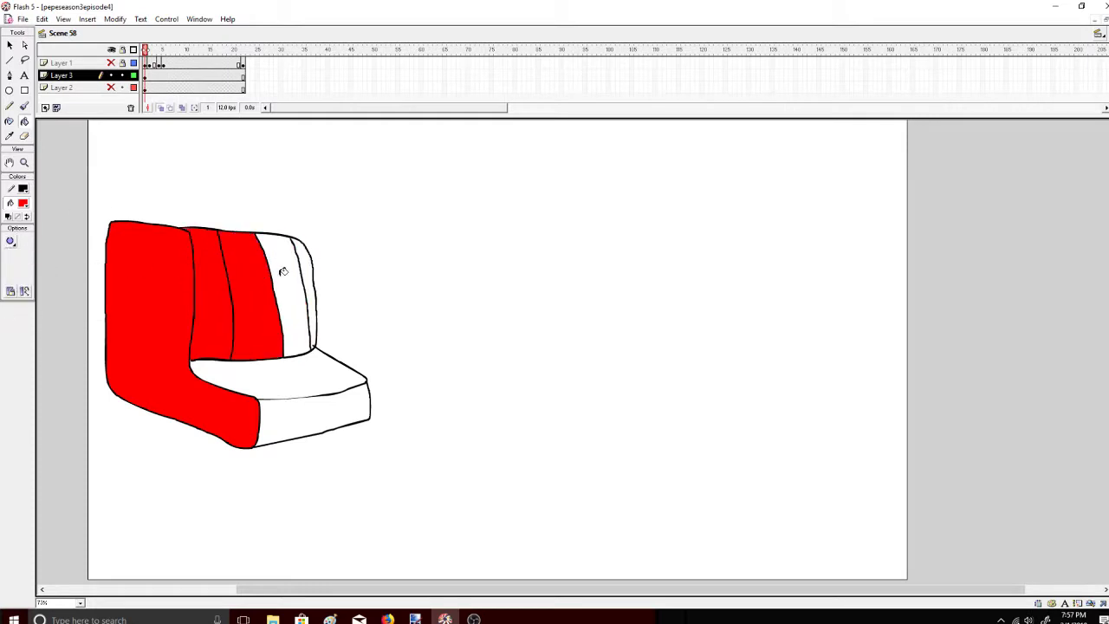
pyautogui.click(301, 270)
pyautogui.click(310, 267)
pyautogui.click(294, 373)
pyautogui.click(322, 406)
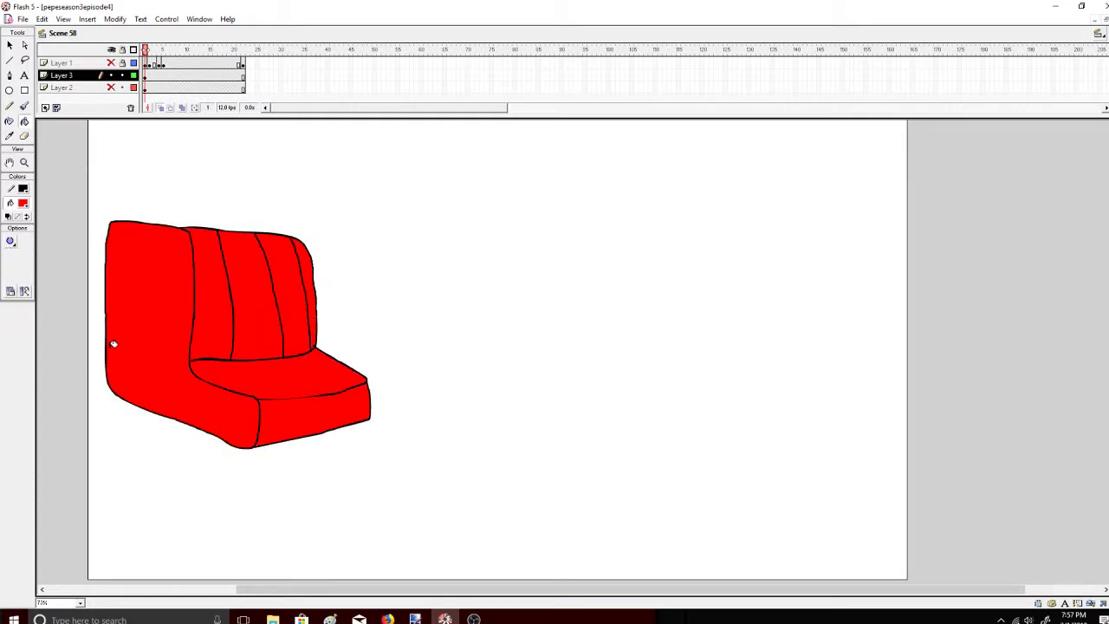
# Pick a darker red and shade a narrow vertical strip along the rear edge of the chair's side
pyautogui.click(23, 205)
pyautogui.click(123, 218)
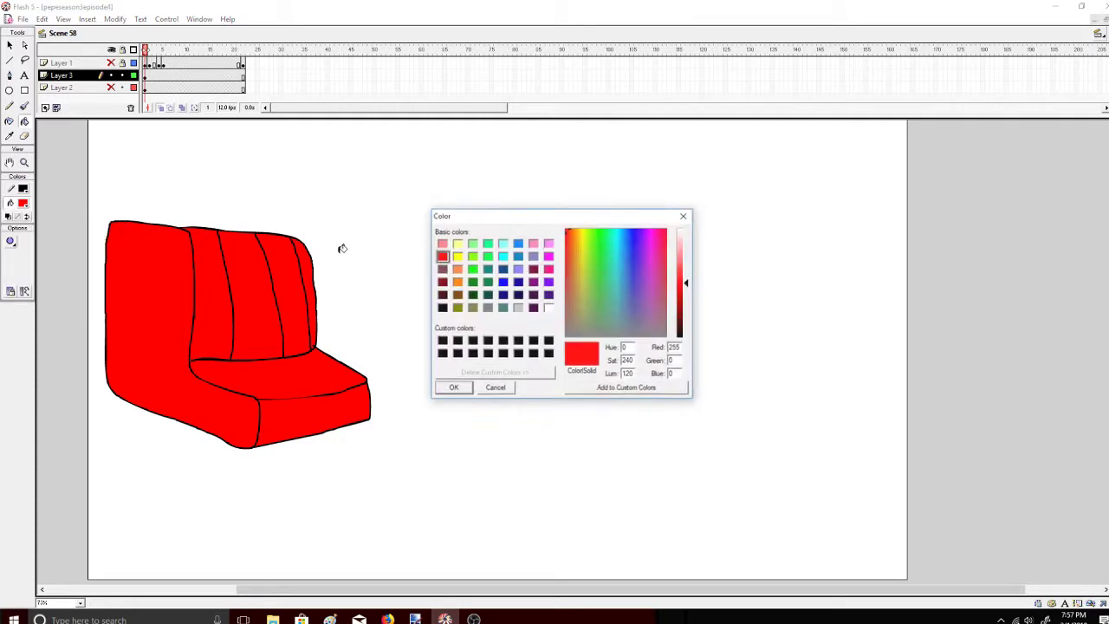
pyautogui.click(454, 387)
pyautogui.click(24, 105)
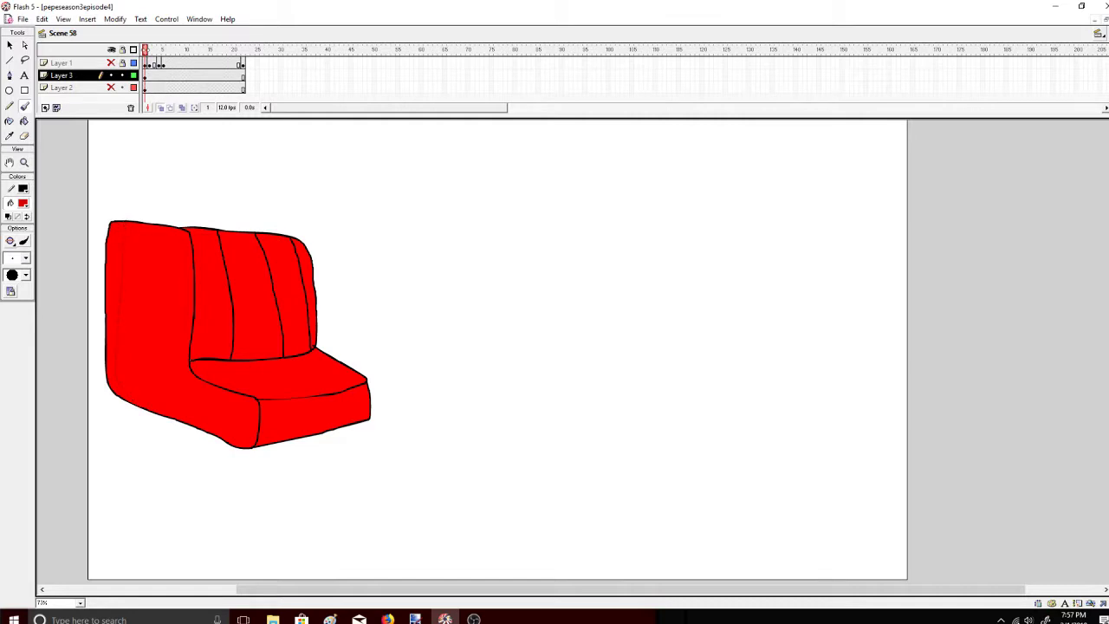
pyautogui.press('k')
pyautogui.click(117, 252)
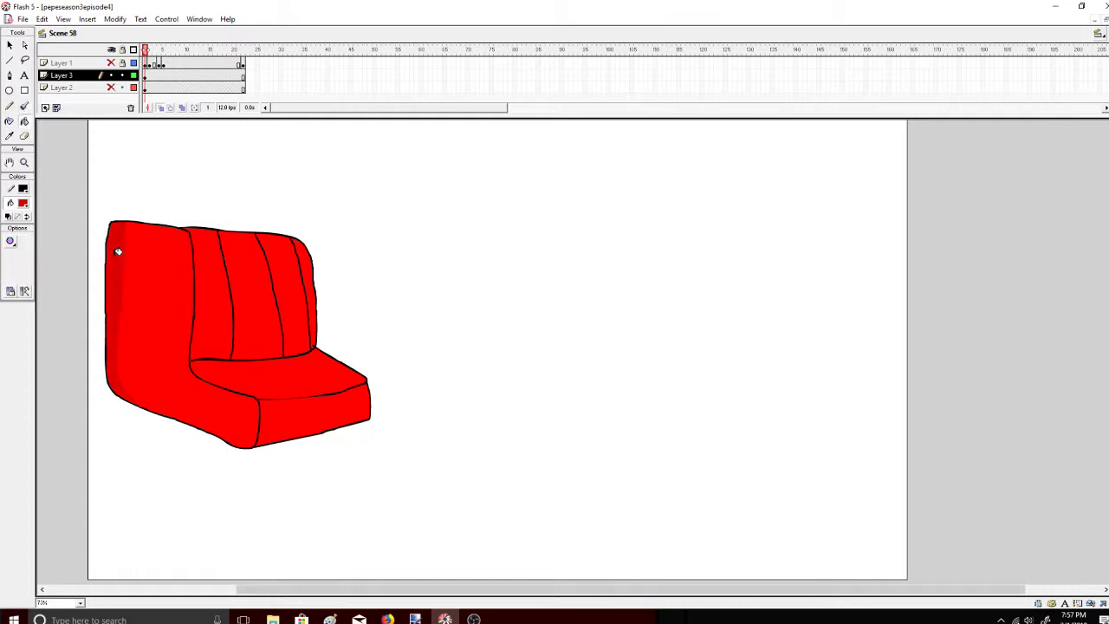
# Shade a darker red strip on the backrest panel nearest the chair's side
pyautogui.click(24, 106)
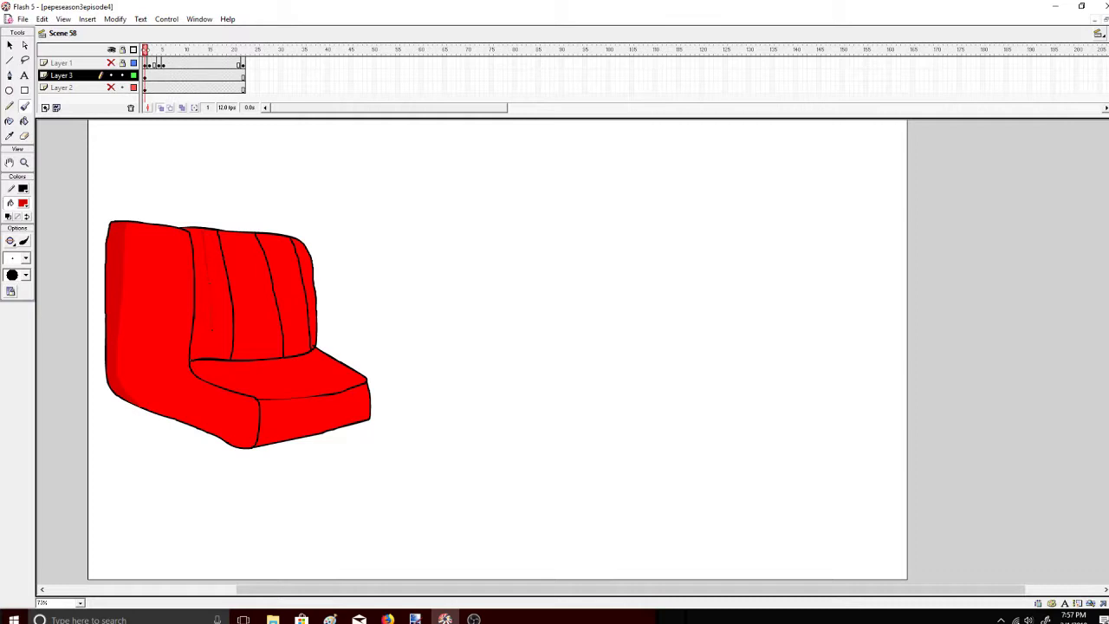
pyautogui.click(9, 121)
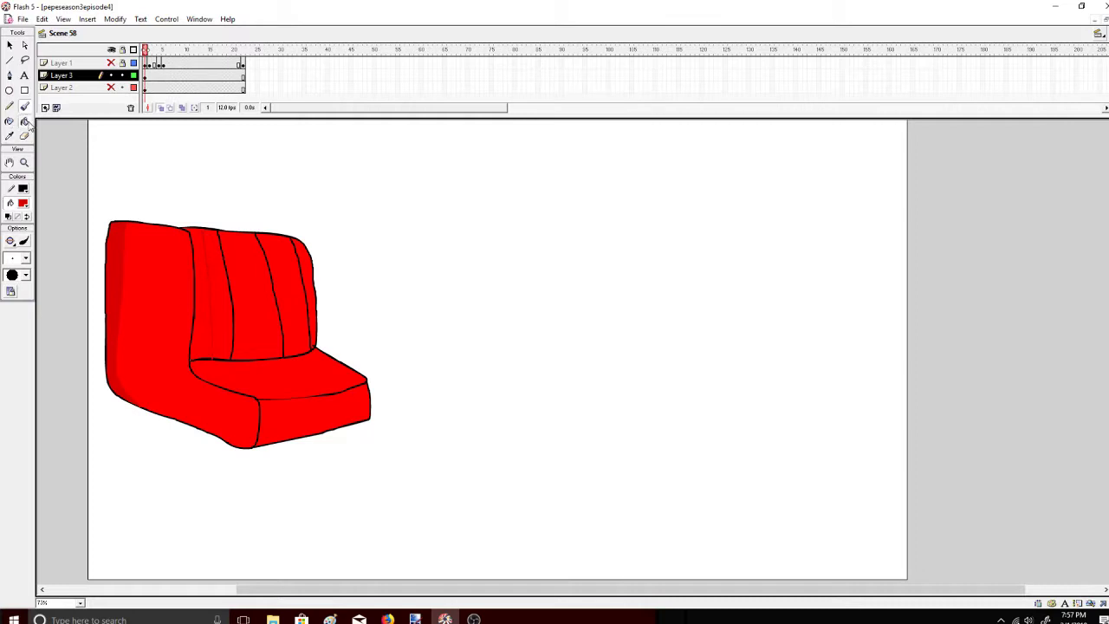
pyautogui.click(199, 298)
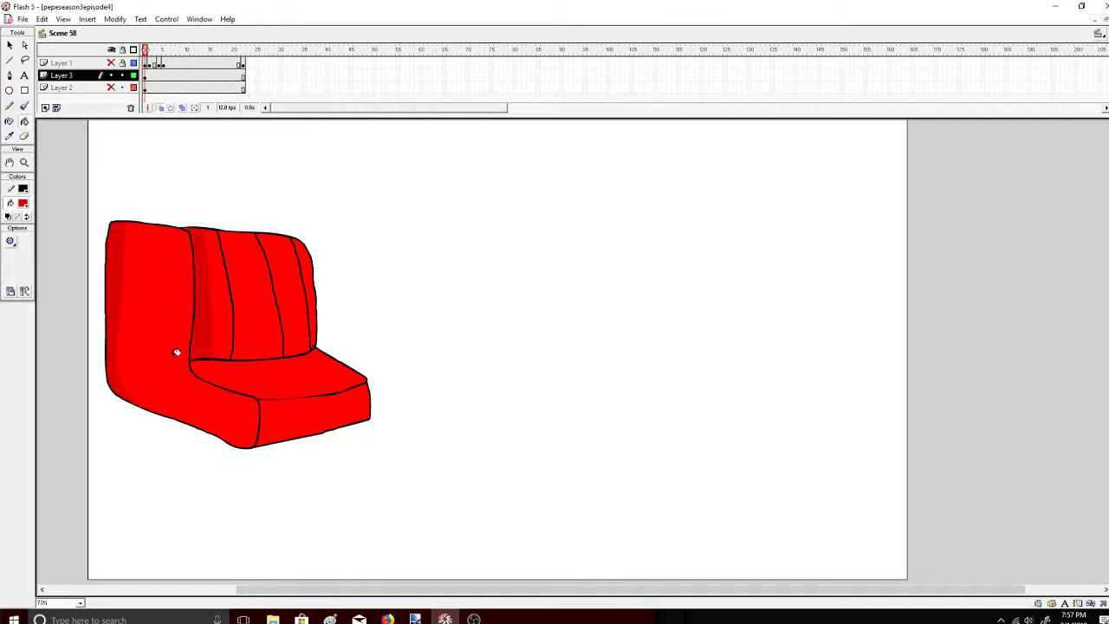
# Show all layers and move the whole red chair down so it stands on the brown floor beside the character
pyautogui.click(111, 49)
pyautogui.click(9, 45)
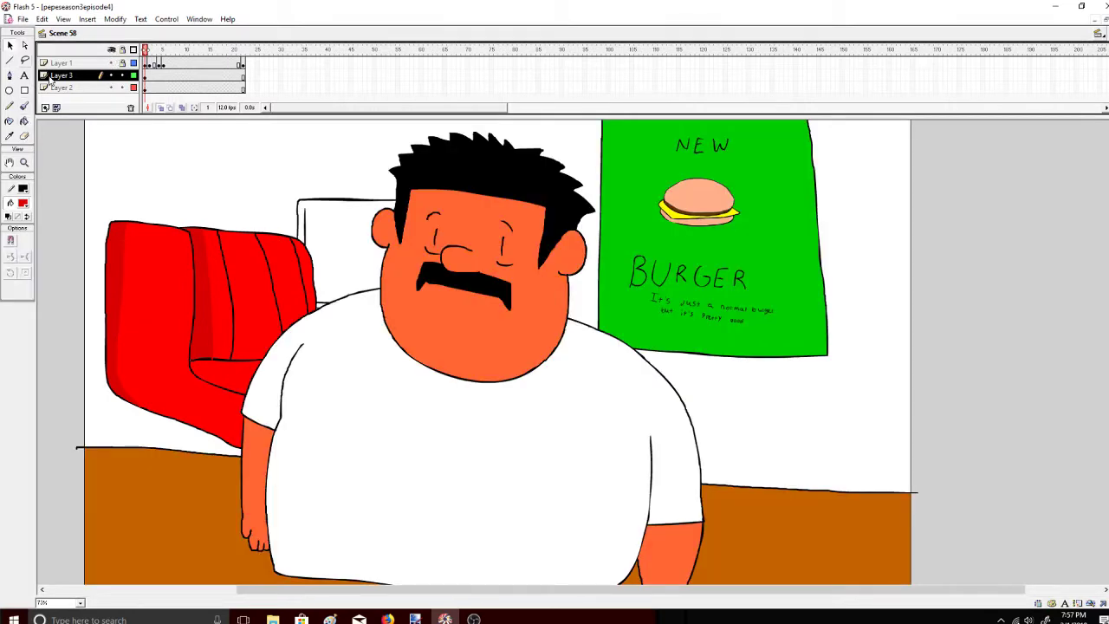
pyautogui.click(161, 301)
pyautogui.moveTo(161, 301)
pyautogui.mouseDown()
pyautogui.moveTo(156, 367)
pyautogui.moveTo(156, 355)
pyautogui.mouseUp()
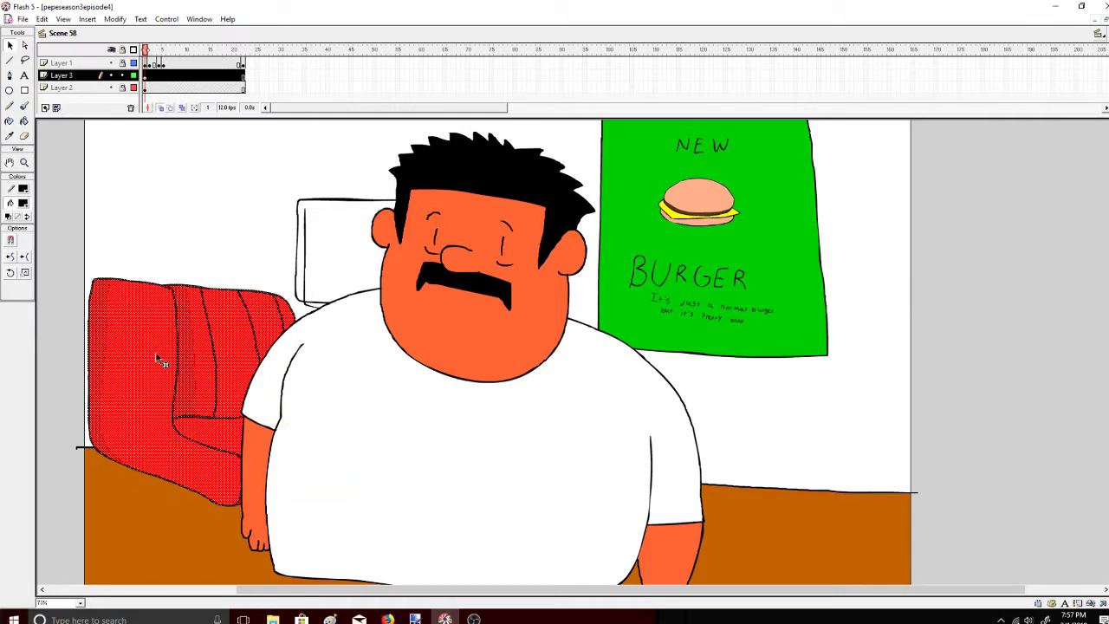
pyautogui.click(56, 216)
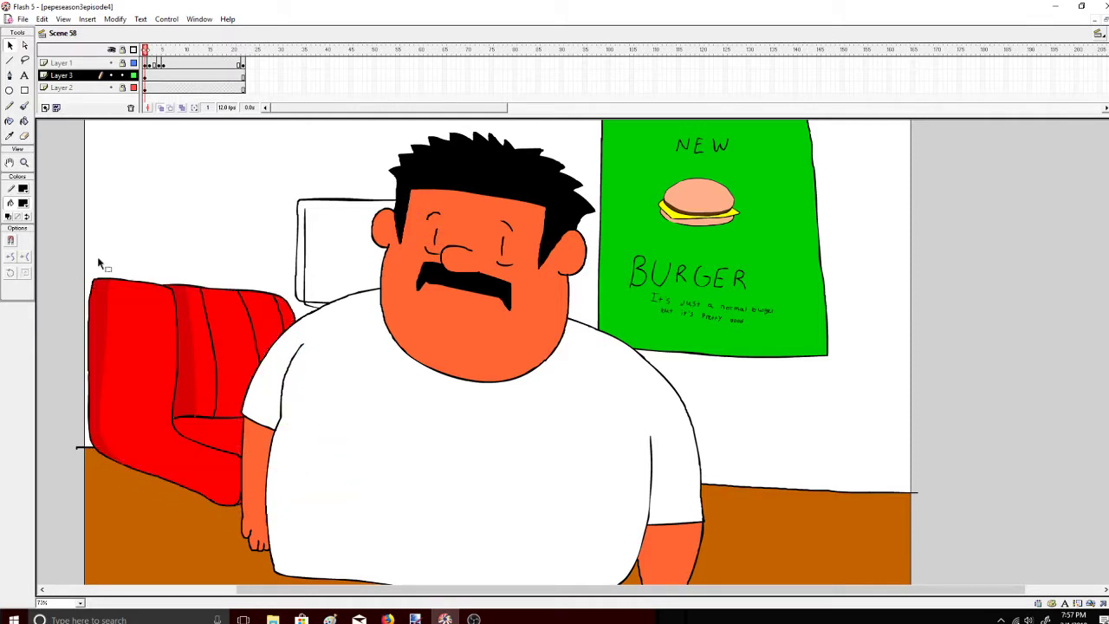
pyautogui.click(136, 325)
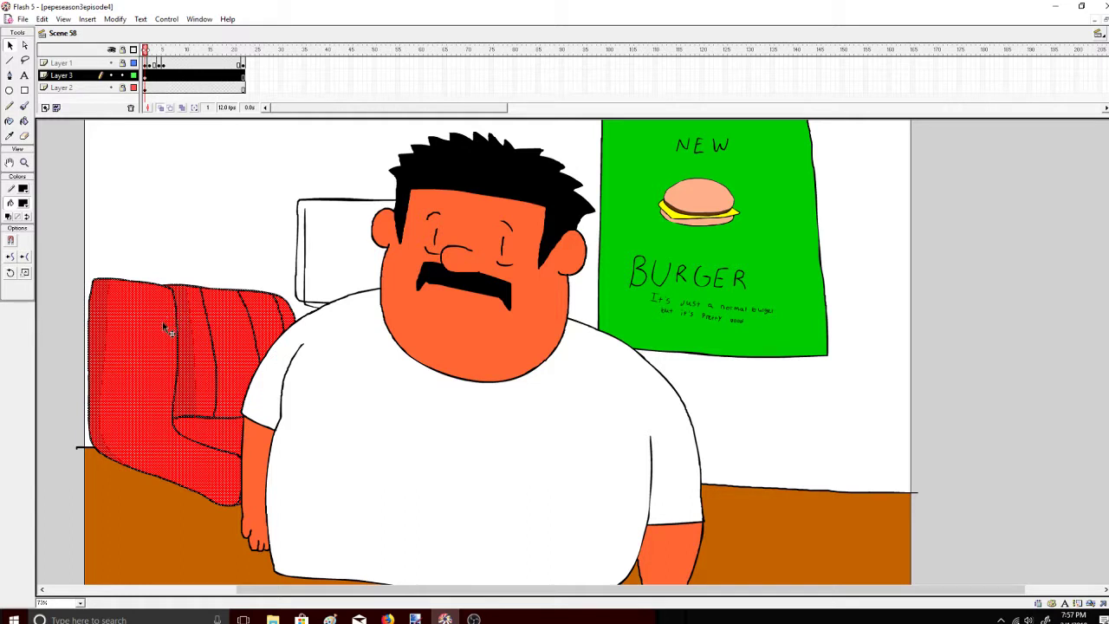
pyautogui.click(54, 161)
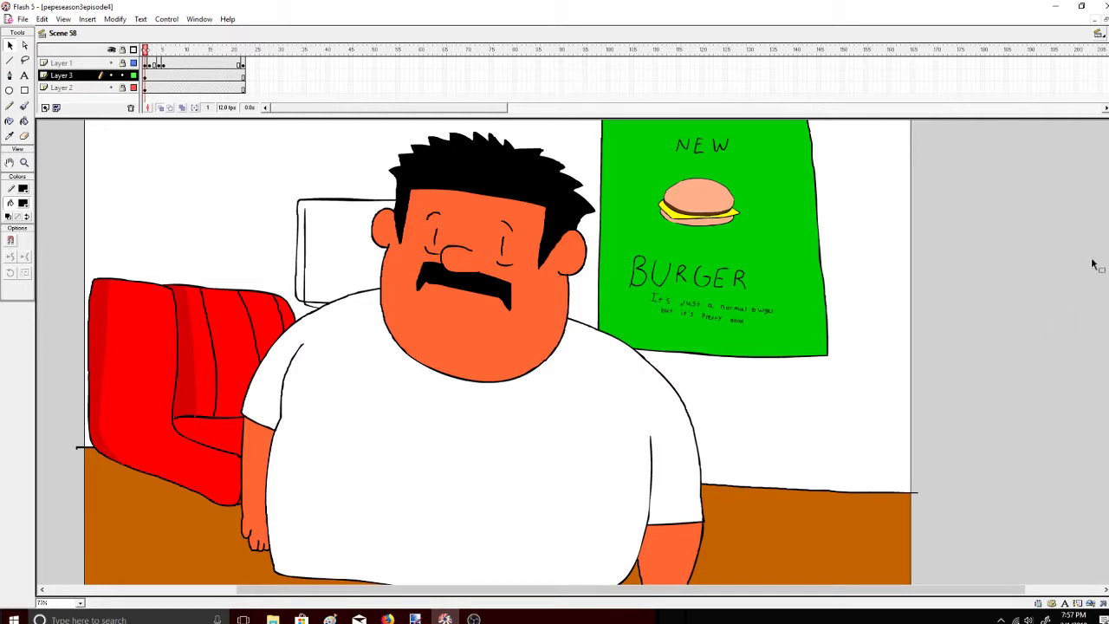
# Hide all existing layers and add a new layer at the top of the stack for writing with the Brush
pyautogui.press('b')
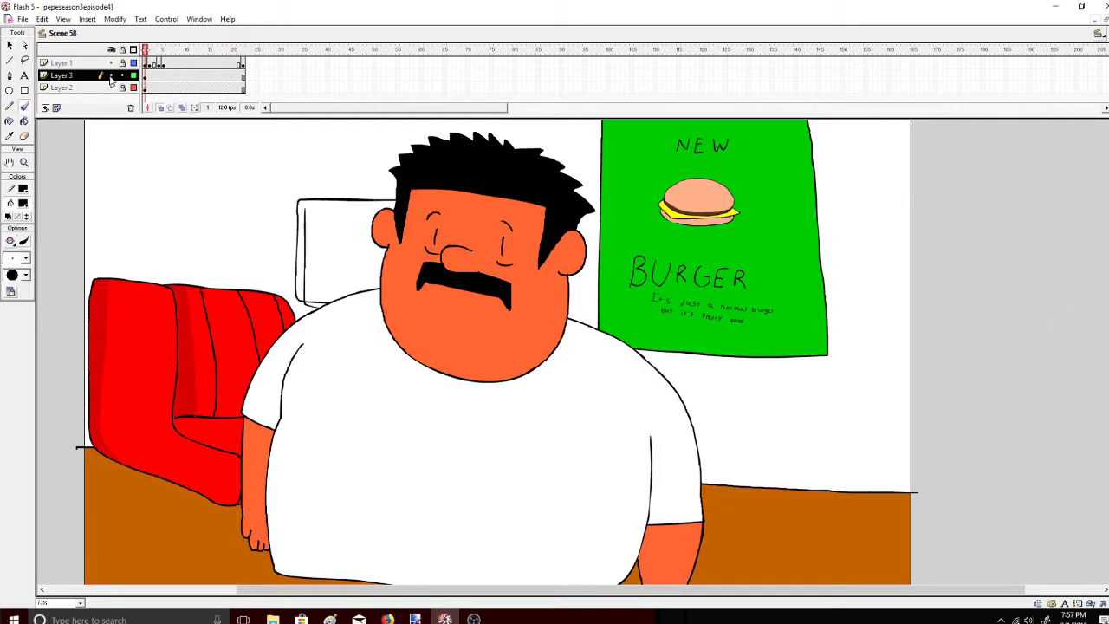
pyautogui.click(111, 49)
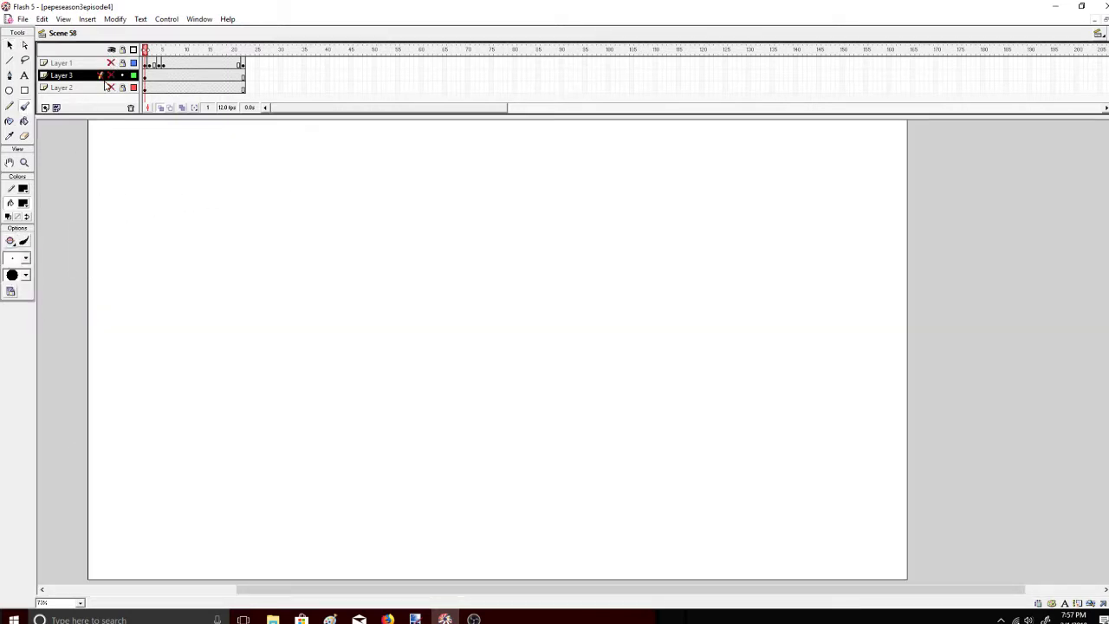
pyautogui.click(76, 81)
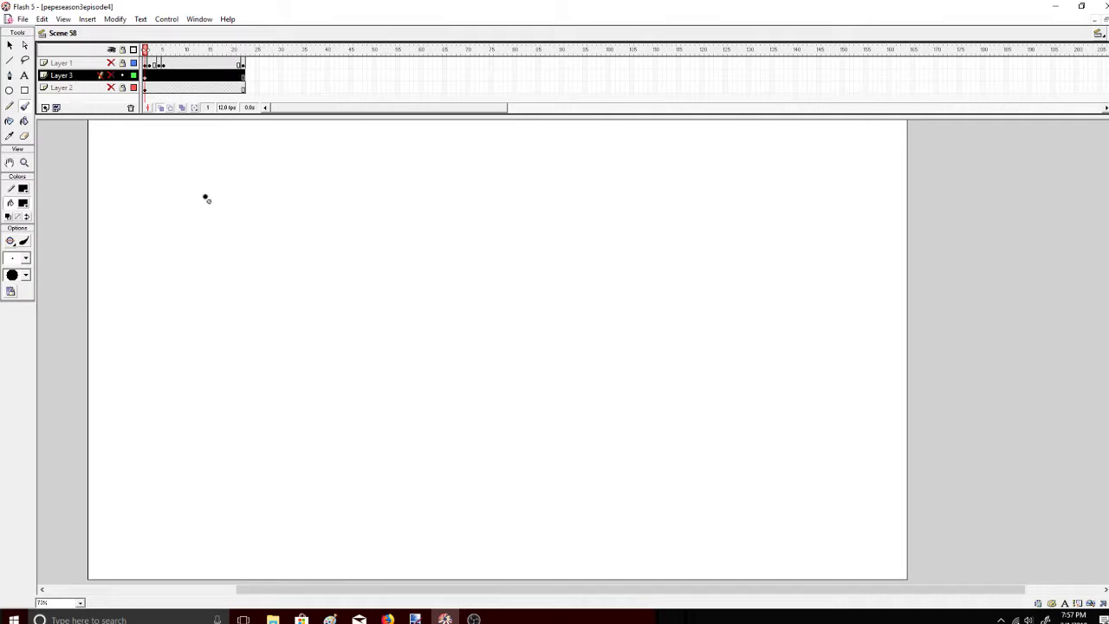
pyautogui.click(45, 107)
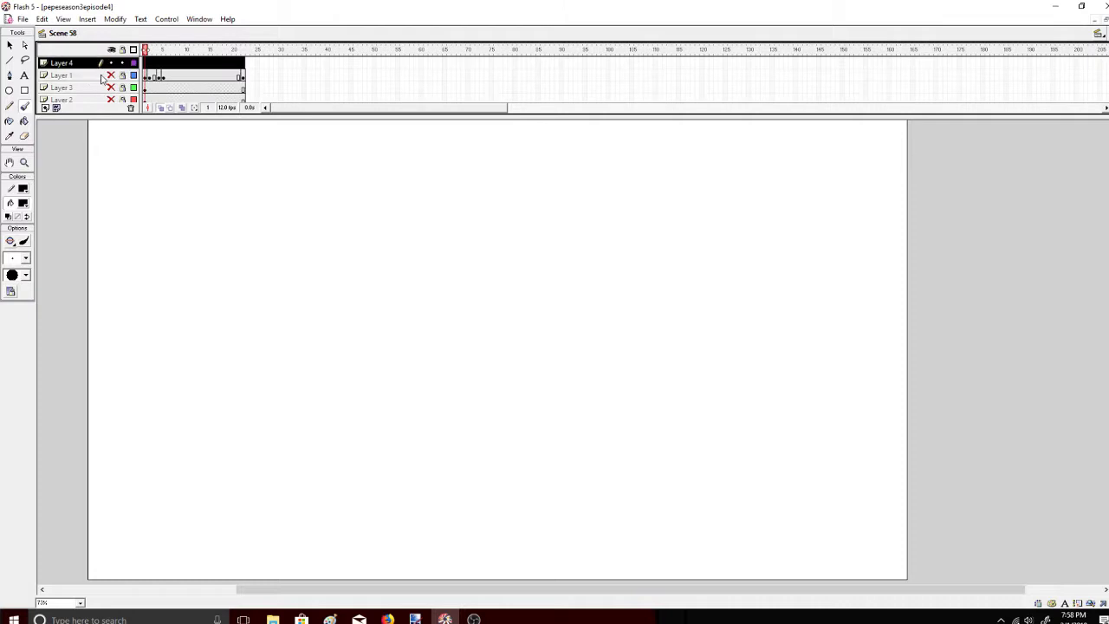
# Handwrite the viewers' question "Why that chair 100K better than anything else" across the empty new layer
pyautogui.moveTo(279, 182)
pyautogui.mouseDown()
pyautogui.moveTo(321, 177)
pyautogui.moveTo(356, 234)
pyautogui.moveTo(404, 179)
pyautogui.mouseUp()
pyautogui.moveTo(381, 177); pyautogui.dragTo(382, 204)
pyautogui.moveTo(469, 177); pyautogui.dragTo(471, 222)
pyautogui.moveTo(466, 196)
pyautogui.mouseDown()
pyautogui.moveTo(510, 208)
pyautogui.moveTo(500, 217)
pyautogui.moveTo(554, 195)
pyautogui.moveTo(570, 224)
pyautogui.mouseUp()
pyautogui.moveTo(574, 184)
pyautogui.mouseDown()
pyautogui.moveTo(575, 219)
pyautogui.moveTo(594, 193)
pyautogui.mouseUp()
pyautogui.moveTo(348, 263); pyautogui.dragTo(359, 300)
pyautogui.moveTo(359, 282)
pyautogui.mouseDown()
pyautogui.moveTo(376, 300)
pyautogui.moveTo(417, 295)
pyautogui.mouseUp()
pyautogui.moveTo(435, 270)
pyautogui.mouseDown()
pyautogui.moveTo(435, 291)
pyautogui.moveTo(452, 274)
pyautogui.mouseUp()
pyautogui.click(518, 262)
pyautogui.moveTo(517, 256); pyautogui.dragTo(515, 289)
pyautogui.moveTo(544, 256); pyautogui.dragTo(576, 258)
pyautogui.moveTo(604, 255)
pyautogui.mouseDown()
pyautogui.moveTo(604, 289)
pyautogui.moveTo(630, 303)
pyautogui.mouseUp()
pyautogui.moveTo(406, 333); pyautogui.dragTo(397, 351)
pyautogui.moveTo(423, 337); pyautogui.dragTo(460, 350)
pyautogui.moveTo(449, 332)
pyautogui.mouseDown()
pyautogui.moveTo(474, 330)
pyautogui.moveTo(481, 347)
pyautogui.mouseUp()
pyautogui.moveTo(470, 330)
pyautogui.mouseDown()
pyautogui.moveTo(496, 331)
pyautogui.moveTo(520, 347)
pyautogui.mouseUp()
pyautogui.moveTo(516, 349); pyautogui.dragTo(525, 331)
pyautogui.moveTo(595, 317); pyautogui.dragTo(594, 354)
pyautogui.moveTo(586, 332)
pyautogui.mouseDown()
pyautogui.moveTo(624, 328)
pyautogui.moveTo(638, 355)
pyautogui.mouseUp()
pyautogui.moveTo(652, 328)
pyautogui.mouseDown()
pyautogui.moveTo(648, 346)
pyautogui.moveTo(690, 355)
pyautogui.mouseUp()
pyautogui.moveTo(468, 389)
pyautogui.mouseDown()
pyautogui.moveTo(460, 404)
pyautogui.moveTo(478, 407)
pyautogui.mouseUp()
pyautogui.moveTo(492, 408); pyautogui.dragTo(525, 392)
pyautogui.moveTo(530, 382)
pyautogui.mouseDown()
pyautogui.moveTo(522, 414)
pyautogui.moveTo(547, 406)
pyautogui.mouseUp()
pyautogui.moveTo(539, 392)
pyautogui.mouseDown()
pyautogui.moveTo(568, 388)
pyautogui.moveTo(583, 407)
pyautogui.mouseUp()
pyautogui.moveTo(590, 381); pyautogui.dragTo(595, 401)
pyautogui.moveTo(602, 400)
pyautogui.mouseDown()
pyautogui.moveTo(630, 395)
pyautogui.moveTo(603, 424)
pyautogui.mouseUp()
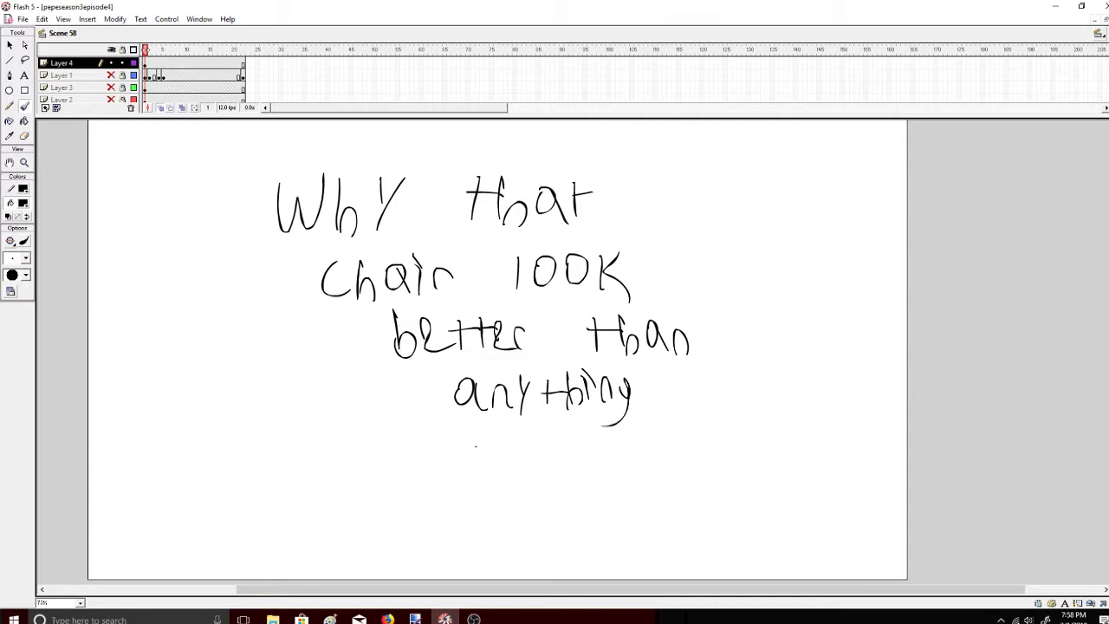
pyautogui.moveTo(491, 433); pyautogui.dragTo(485, 454)
pyautogui.moveTo(513, 425)
pyautogui.mouseDown()
pyautogui.moveTo(517, 454)
pyautogui.moveTo(576, 455)
pyautogui.mouseUp()
pyautogui.moveTo(623, 432)
pyautogui.mouseDown()
pyautogui.moveTo(623, 460)
pyautogui.moveTo(639, 439)
pyautogui.mouseUp()
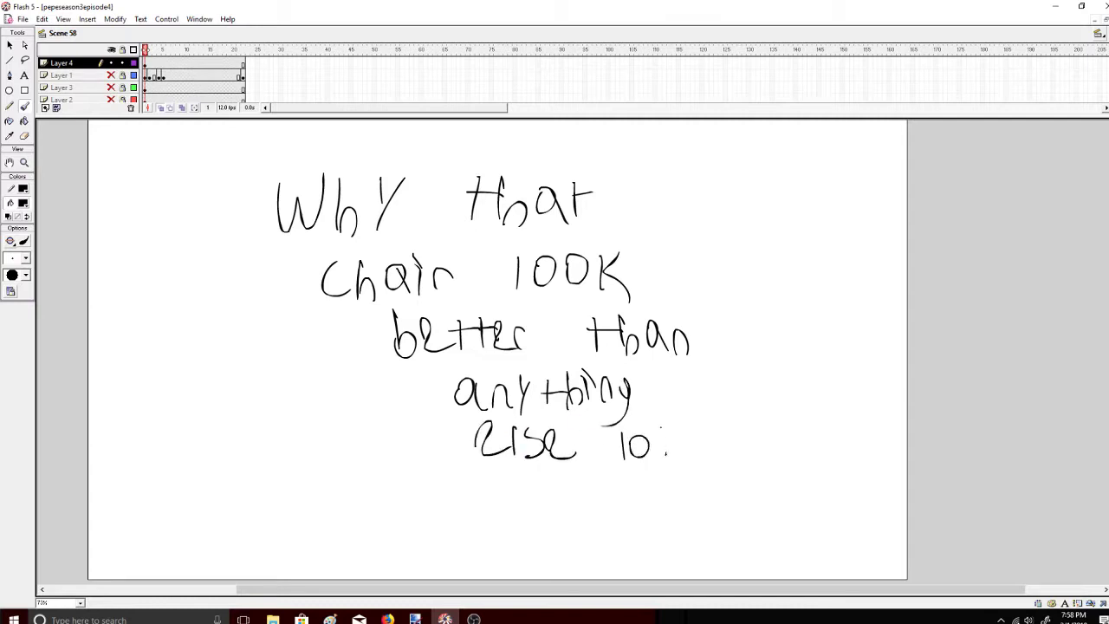
# Clear all the handwriting of the question from the new layer and return to the Brush
pyautogui.hotkey('ctrl', 'z')
pyautogui.hotkey('ctrl', 'z')
pyautogui.hotkey('ctrl', 'z')
pyautogui.hotkey('ctrl', 'z')
pyautogui.hotkey('ctrl', 'z')
pyautogui.hotkey('ctrl', 'z')
pyautogui.hotkey('ctrl', 'z')
pyautogui.hotkey('ctrl', 'z')
pyautogui.hotkey('ctrl', 'z')
pyautogui.hotkey('ctrl', 'z')
pyautogui.hotkey('ctrl', 'z')
pyautogui.hotkey('ctrl', 'z')
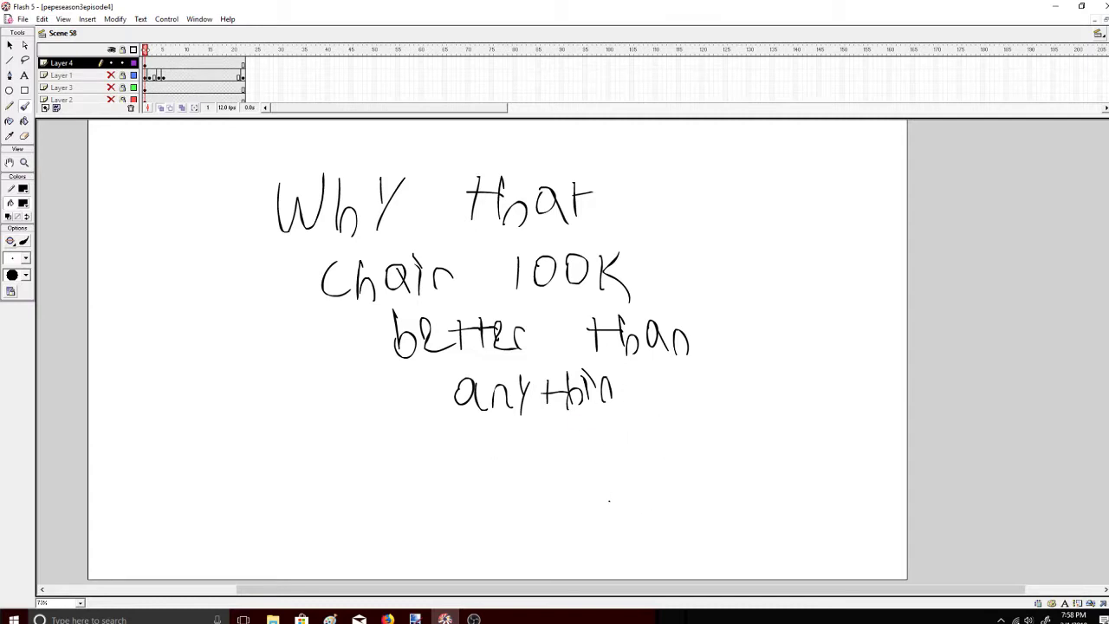
pyautogui.hotkey('ctrl', 'z')
pyautogui.hotkey('ctrl', 'z')
pyautogui.hotkey('ctrl', 'z')
pyautogui.hotkey('ctrl', 'z')
pyautogui.hotkey('ctrl', 'z')
pyautogui.hotkey('ctrl', 'z')
pyautogui.hotkey('ctrl', 'z')
pyautogui.hotkey('ctrl', 'z')
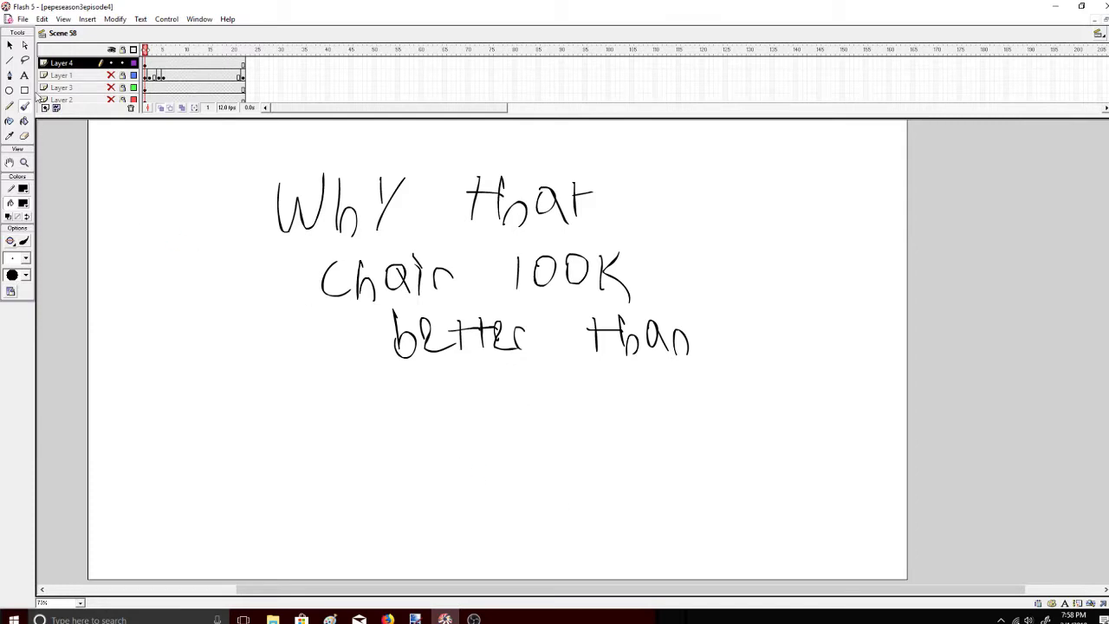
pyautogui.hotkey('ctrl', 'z')
pyautogui.doubleClick(24, 135)
pyautogui.click(24, 107)
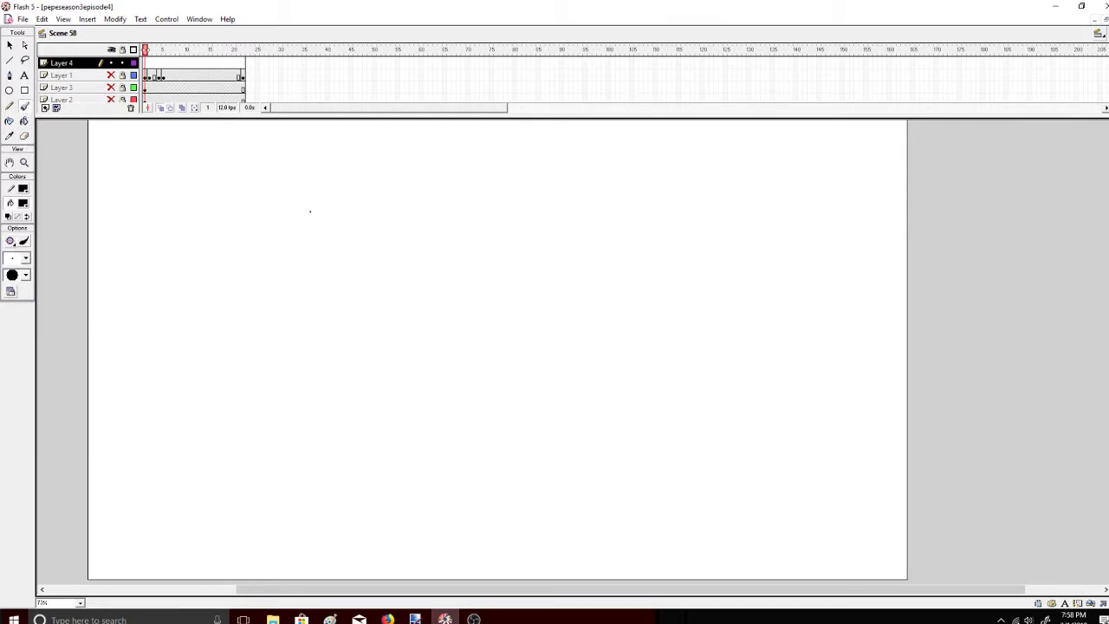
pyautogui.moveTo(310, 210); pyautogui.dragTo(344, 174)
pyautogui.moveTo(354, 190)
pyautogui.mouseDown()
pyautogui.moveTo(346, 210)
pyautogui.moveTo(365, 211)
pyautogui.mouseUp()
pyautogui.moveTo(346, 166)
pyautogui.mouseDown()
pyautogui.moveTo(345, 205)
pyautogui.moveTo(325, 222)
pyautogui.mouseUp()
pyautogui.hotkey('ctrl', 'z')
pyautogui.hotkey('ctrl', 'z')
pyautogui.hotkey('ctrl', 'z')
pyautogui.hotkey('ctrl', 'z')
# Handwrite the first line of the answer, "That's why", across the upper part of the empty writing layer
pyautogui.moveTo(303, 172)
pyautogui.mouseDown()
pyautogui.moveTo(353, 169)
pyautogui.moveTo(377, 219)
pyautogui.mouseUp()
pyautogui.moveTo(404, 186); pyautogui.dragTo(407, 217)
pyautogui.moveTo(425, 170); pyautogui.dragTo(424, 216)
pyautogui.moveTo(409, 180); pyautogui.dragTo(459, 182)
pyautogui.moveTo(496, 177); pyautogui.dragTo(478, 208)
pyautogui.moveTo(580, 173)
pyautogui.mouseDown()
pyautogui.moveTo(616, 185)
pyautogui.moveTo(625, 170)
pyautogui.mouseUp()
pyautogui.moveTo(630, 169)
pyautogui.mouseDown()
pyautogui.moveTo(643, 206)
pyautogui.moveTo(651, 186)
pyautogui.mouseUp()
pyautogui.moveTo(666, 166); pyautogui.dragTo(654, 203)
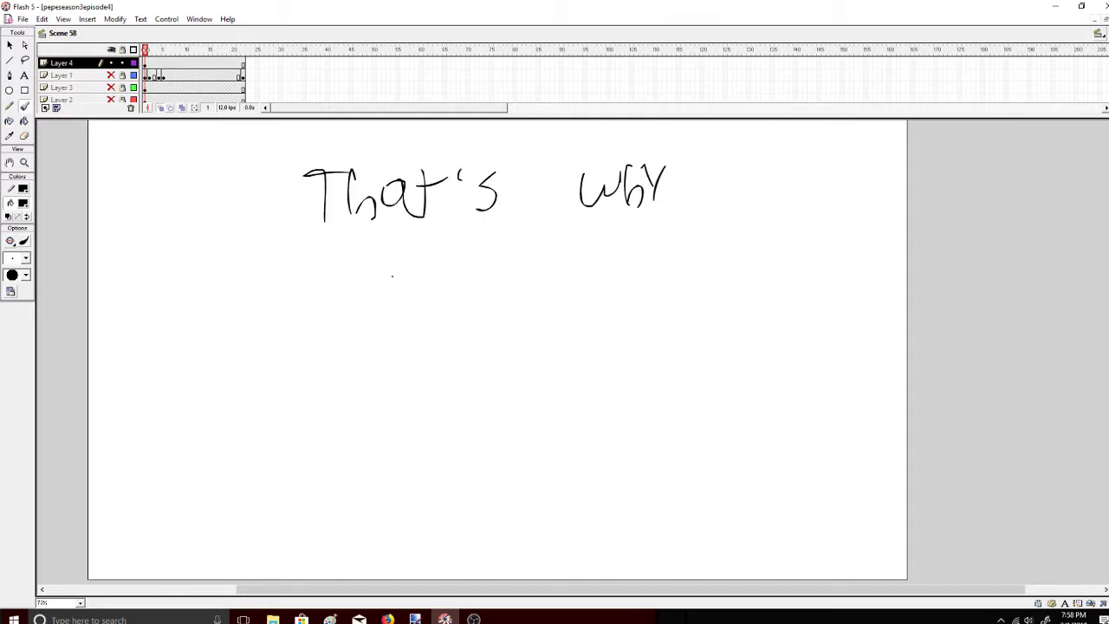
# Continue the handwritten answer with "you're bout to be" on two lines below "That's why"
pyautogui.moveTo(413, 251); pyautogui.dragTo(393, 301)
pyautogui.moveTo(397, 250)
pyautogui.mouseDown()
pyautogui.moveTo(403, 274)
pyautogui.moveTo(427, 257)
pyautogui.mouseUp()
pyautogui.moveTo(444, 262)
pyautogui.mouseDown()
pyautogui.moveTo(470, 292)
pyautogui.moveTo(511, 257)
pyautogui.mouseUp()
pyautogui.moveTo(532, 258); pyautogui.dragTo(568, 279)
pyautogui.moveTo(595, 246)
pyautogui.mouseDown()
pyautogui.moveTo(612, 275)
pyautogui.moveTo(629, 262)
pyautogui.moveTo(658, 279)
pyautogui.mouseUp()
pyautogui.moveTo(668, 247); pyautogui.dragTo(669, 282)
pyautogui.moveTo(659, 259); pyautogui.dragTo(685, 256)
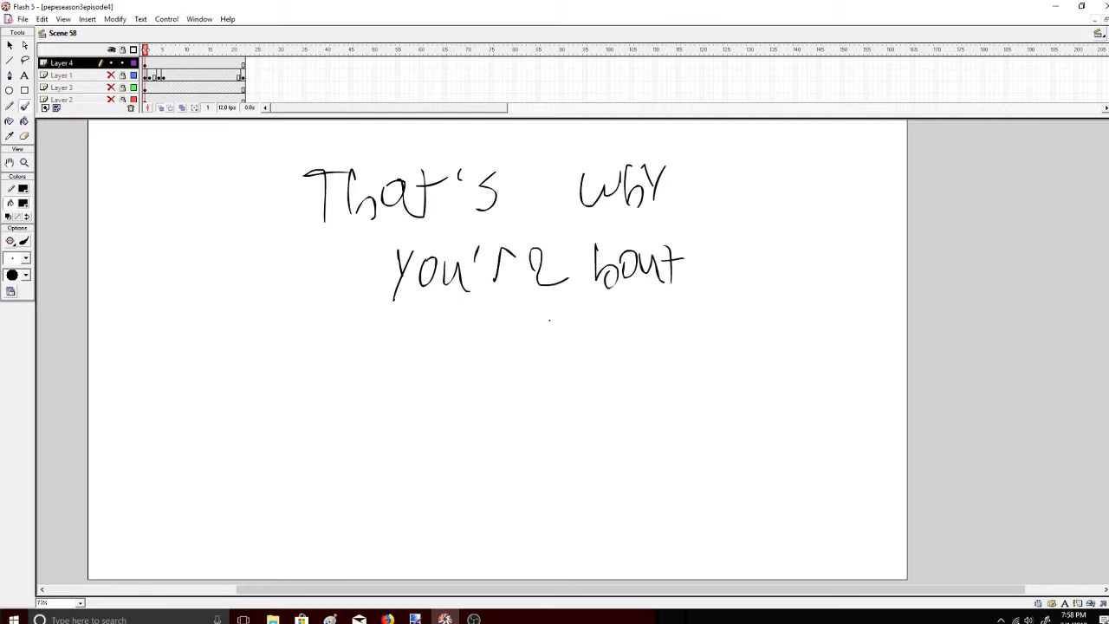
pyautogui.moveTo(484, 316); pyautogui.dragTo(482, 354)
pyautogui.moveTo(474, 330); pyautogui.dragTo(515, 331)
pyautogui.moveTo(594, 329); pyautogui.dragTo(594, 351)
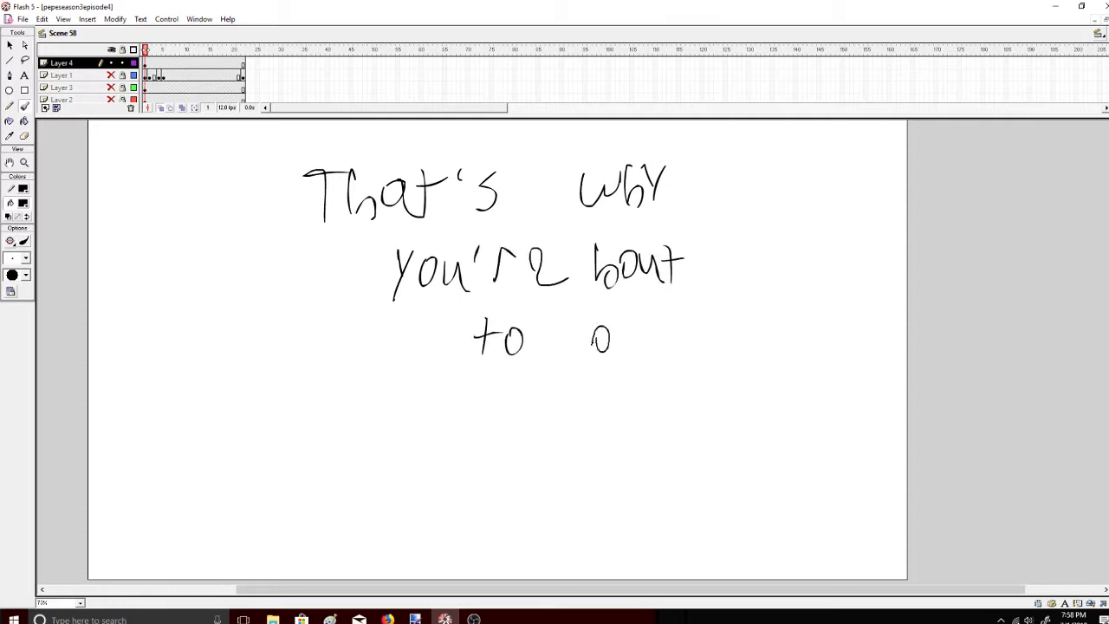
pyautogui.moveTo(592, 310); pyautogui.dragTo(593, 351)
pyautogui.moveTo(630, 321)
pyautogui.mouseDown()
pyautogui.moveTo(628, 351)
pyautogui.moveTo(655, 339)
pyautogui.mouseUp()
# Handwrite "An animator" as the next line of the answer
pyautogui.moveTo(438, 398)
pyautogui.mouseDown()
pyautogui.moveTo(462, 397)
pyautogui.moveTo(460, 380)
pyautogui.mouseUp()
pyautogui.moveTo(470, 397); pyautogui.dragTo(493, 396)
pyautogui.moveTo(555, 373)
pyautogui.mouseDown()
pyautogui.moveTo(568, 400)
pyautogui.moveTo(603, 400)
pyautogui.mouseUp()
pyautogui.moveTo(606, 381)
pyautogui.mouseDown()
pyautogui.moveTo(608, 398)
pyautogui.moveTo(677, 398)
pyautogui.mouseUp()
pyautogui.moveTo(682, 373); pyautogui.dragTo(685, 401)
pyautogui.moveTo(677, 385); pyautogui.dragTo(705, 386)
pyautogui.moveTo(713, 381); pyautogui.dragTo(719, 379)
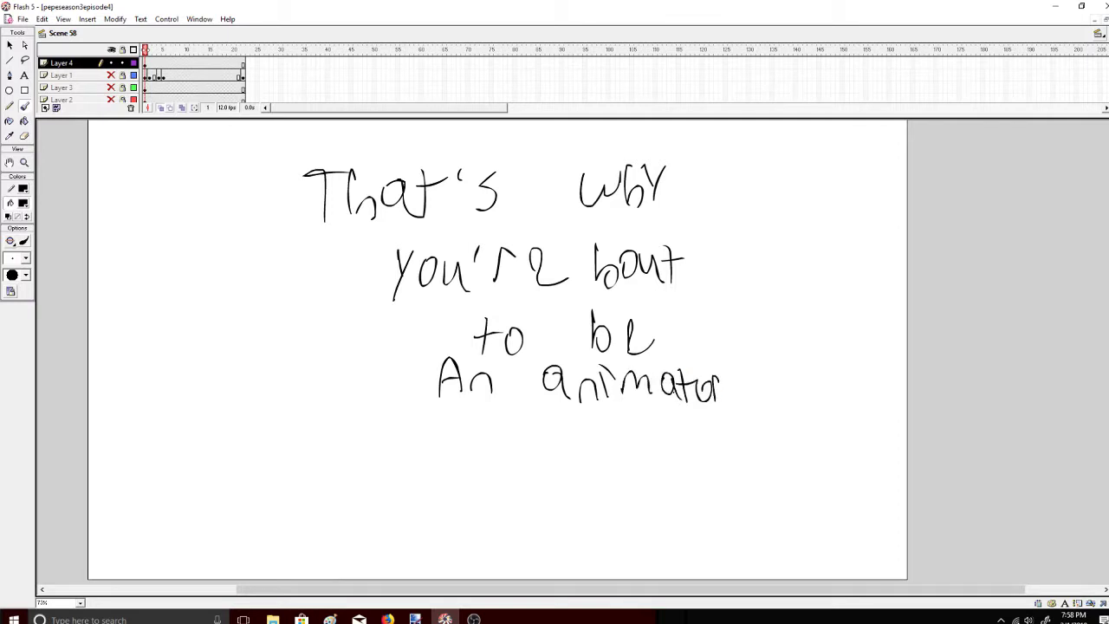
# Finish the handwritten answer with "on this show" on two lines under "An animator"
pyautogui.moveTo(506, 423)
pyautogui.mouseDown()
pyautogui.moveTo(498, 442)
pyautogui.moveTo(506, 423)
pyautogui.mouseUp()
pyautogui.moveTo(524, 452); pyautogui.dragTo(546, 450)
pyautogui.moveTo(587, 414)
pyautogui.mouseDown()
pyautogui.moveTo(589, 454)
pyautogui.moveTo(612, 425)
pyautogui.mouseUp()
pyautogui.moveTo(611, 413)
pyautogui.mouseDown()
pyautogui.moveTo(634, 451)
pyautogui.moveTo(648, 438)
pyautogui.mouseUp()
pyautogui.moveTo(663, 423); pyautogui.dragTo(644, 457)
pyautogui.moveTo(563, 481); pyautogui.dragTo(539, 515)
pyautogui.moveTo(570, 468)
pyautogui.mouseDown()
pyautogui.moveTo(572, 514)
pyautogui.moveTo(589, 511)
pyautogui.mouseUp()
pyautogui.moveTo(607, 479); pyautogui.dragTo(659, 468)
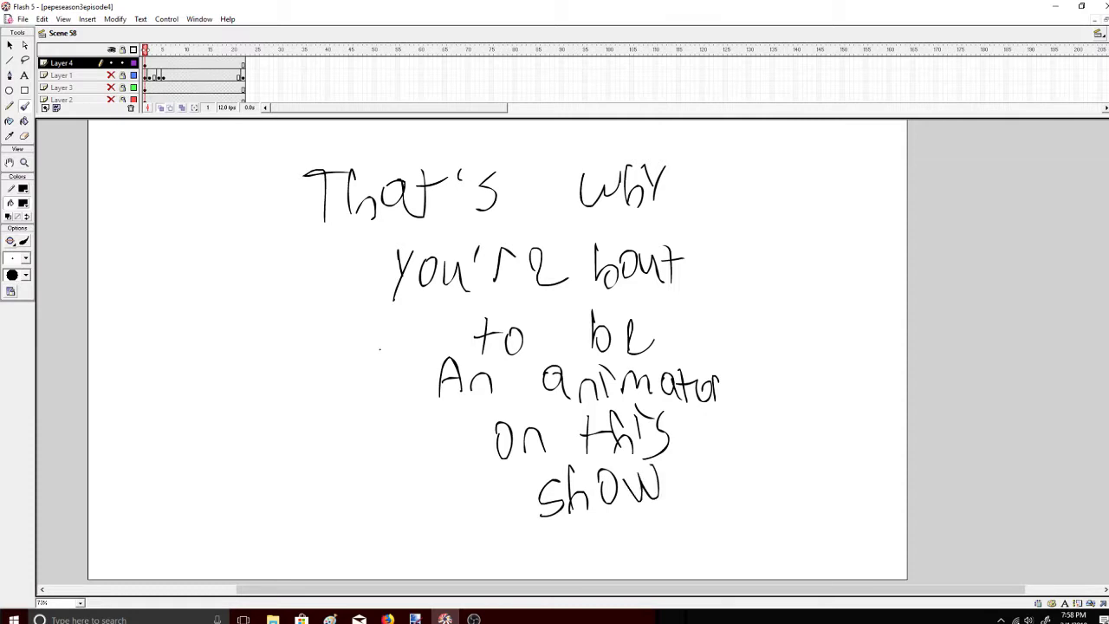
# Clear the handwritten answer, show all layers and delete the temporary writing layer
pyautogui.doubleClick(23, 136)
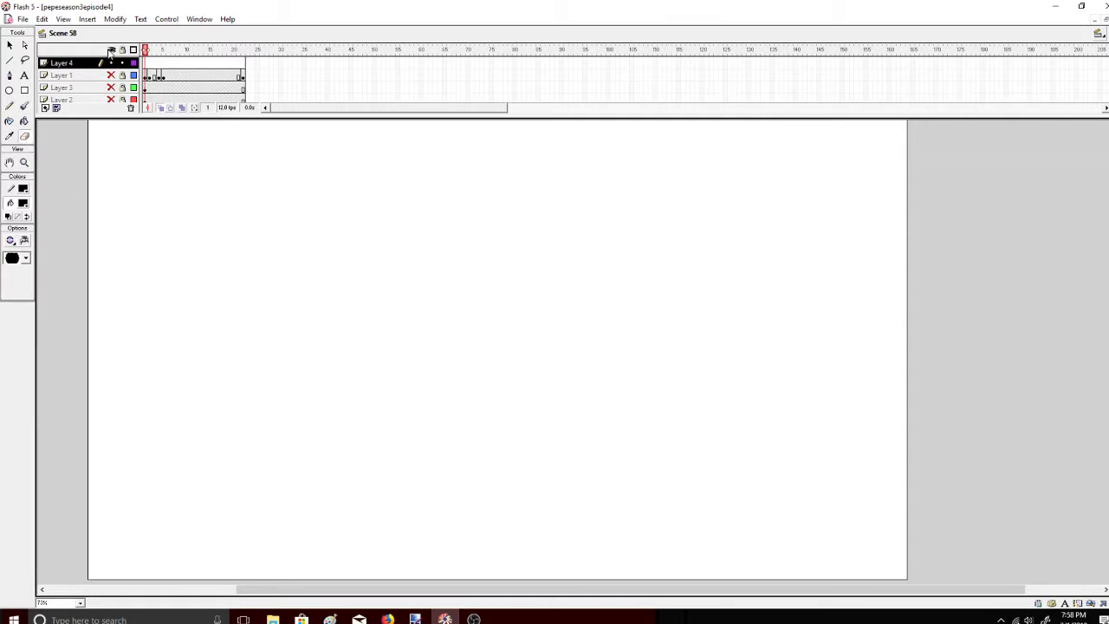
pyautogui.click(112, 50)
pyautogui.click(130, 106)
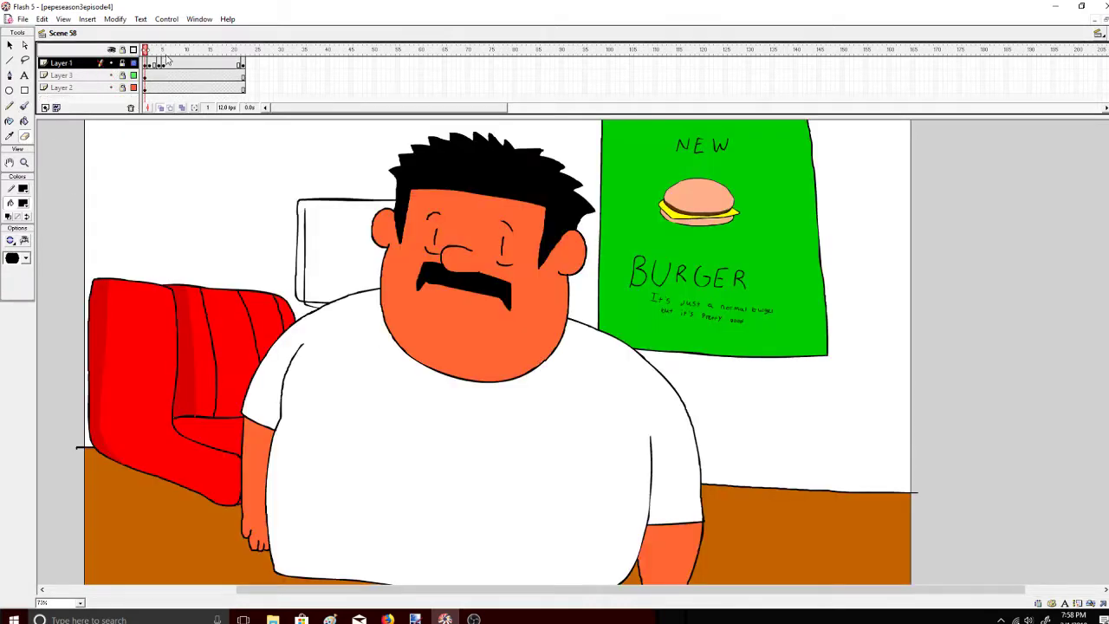
pyautogui.moveTo(145, 48)
pyautogui.mouseDown()
pyautogui.moveTo(202, 48)
pyautogui.moveTo(144, 49)
pyautogui.mouseUp()
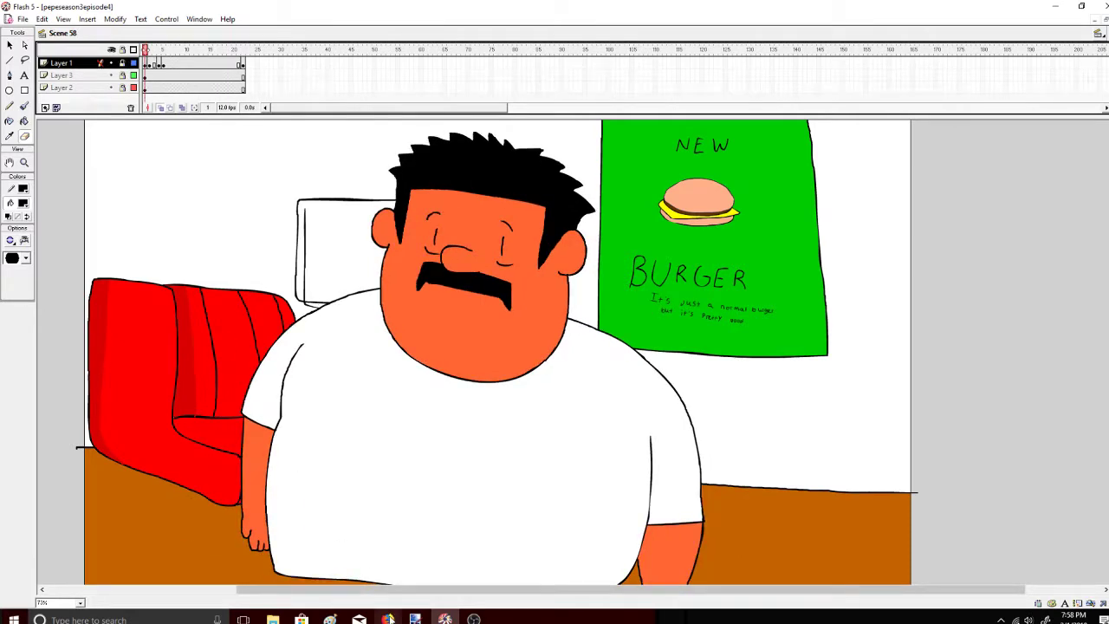
pyautogui.click(388, 618)
pyautogui.click(444, 618)
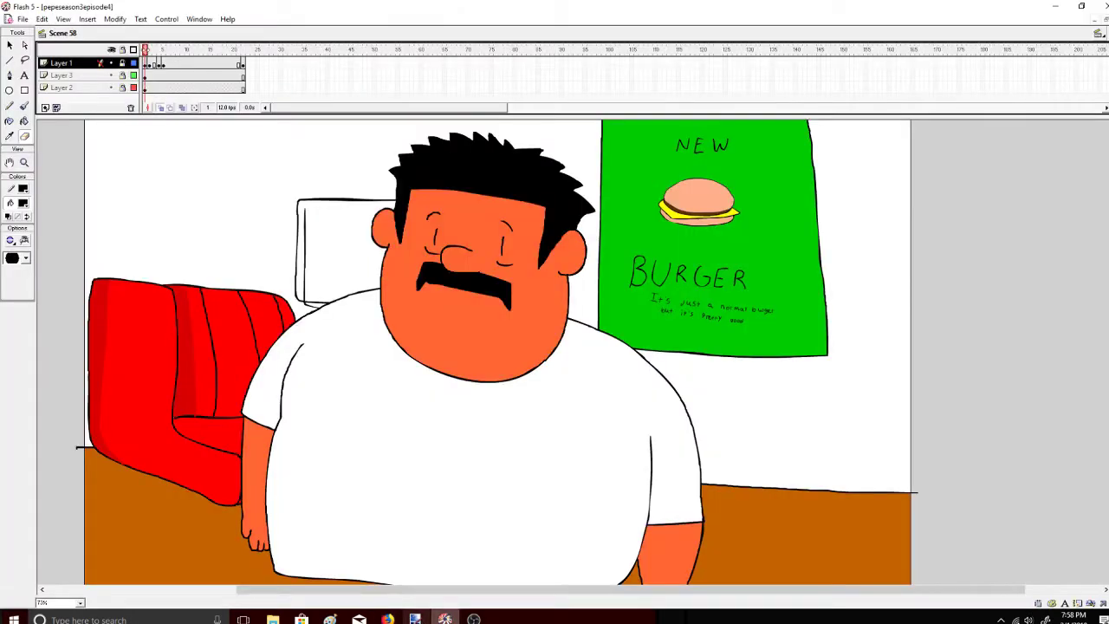
# Make the background layer, Layer 2, active with nothing selected and get the Brush ready
pyautogui.click(24, 104)
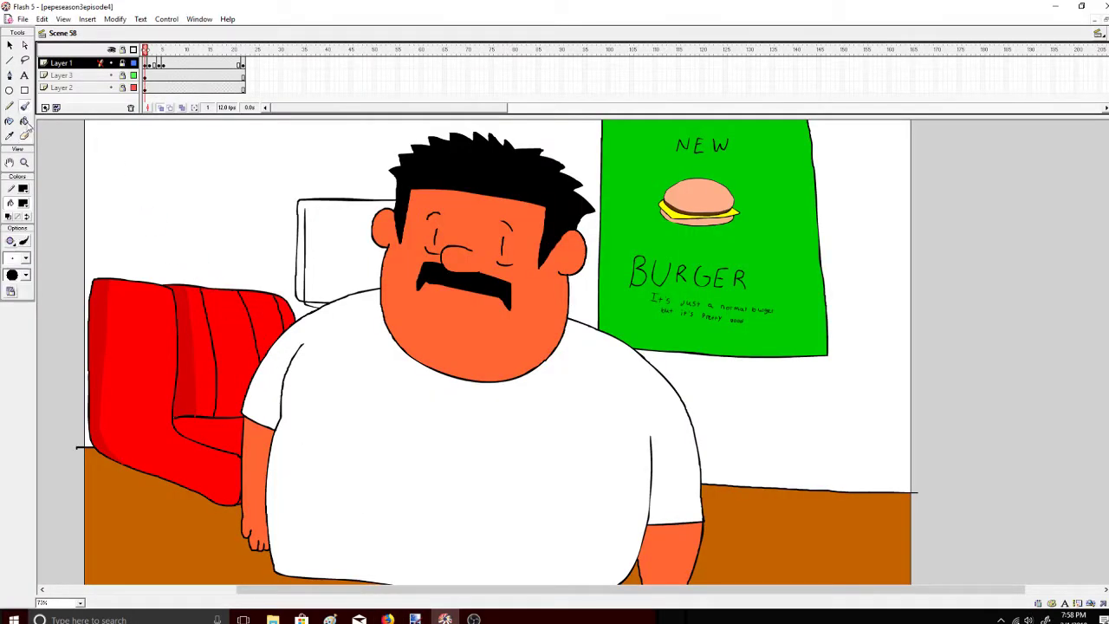
pyautogui.click(93, 76)
pyautogui.click(97, 87)
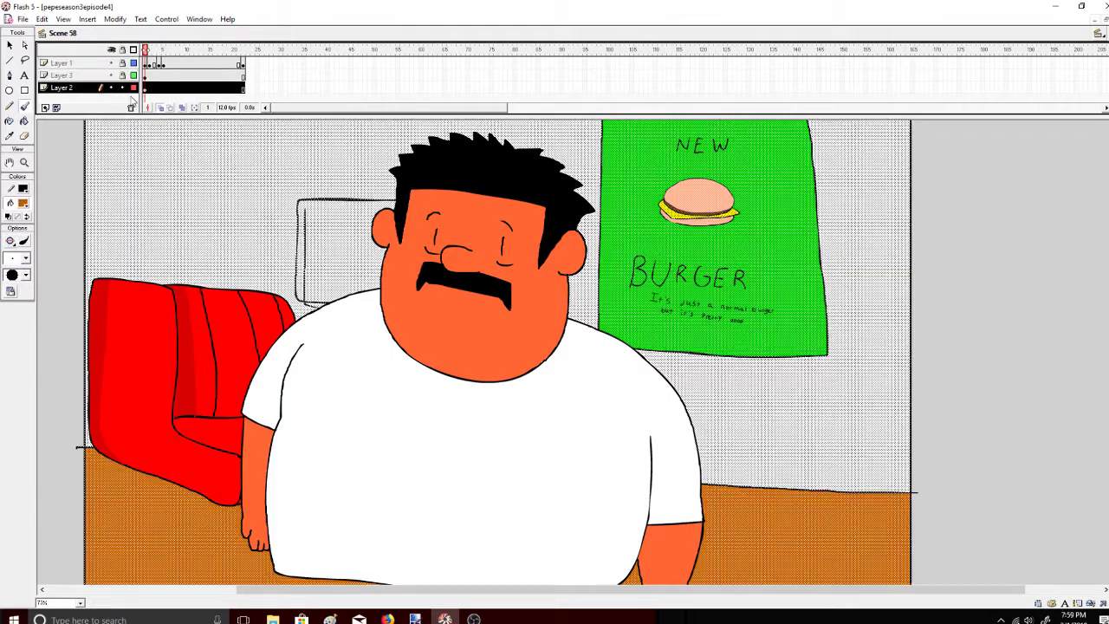
pyautogui.click(25, 45)
pyautogui.click(60, 179)
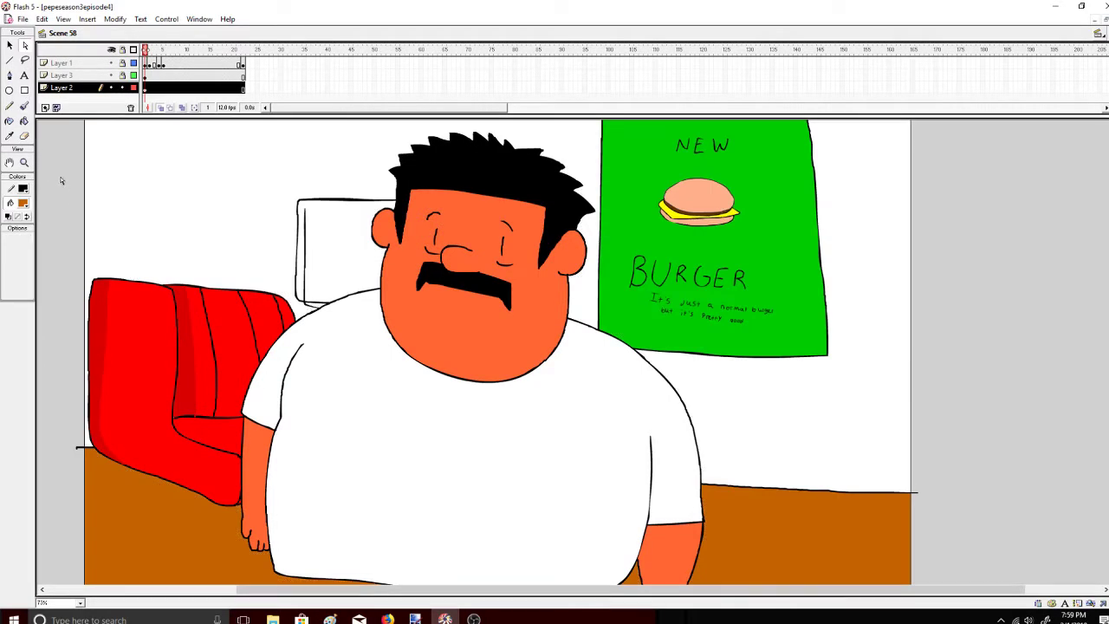
pyautogui.click(24, 106)
# Switch to Firefox to check the YouTube live chat and the Pandora page, and return to Flash
pyautogui.click(387, 619)
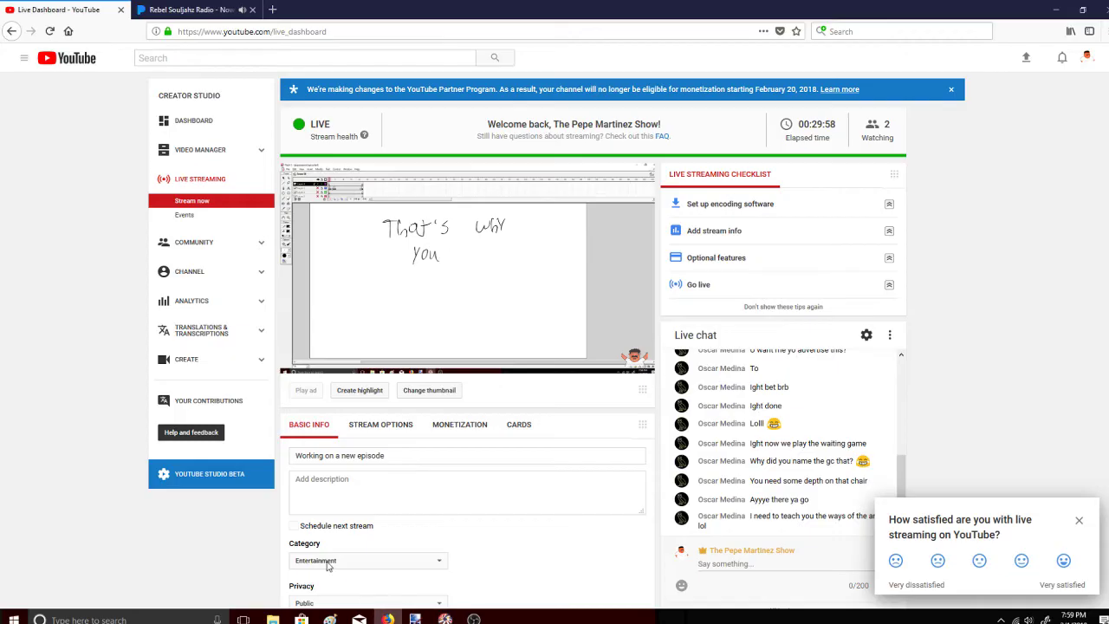
pyautogui.click(186, 9)
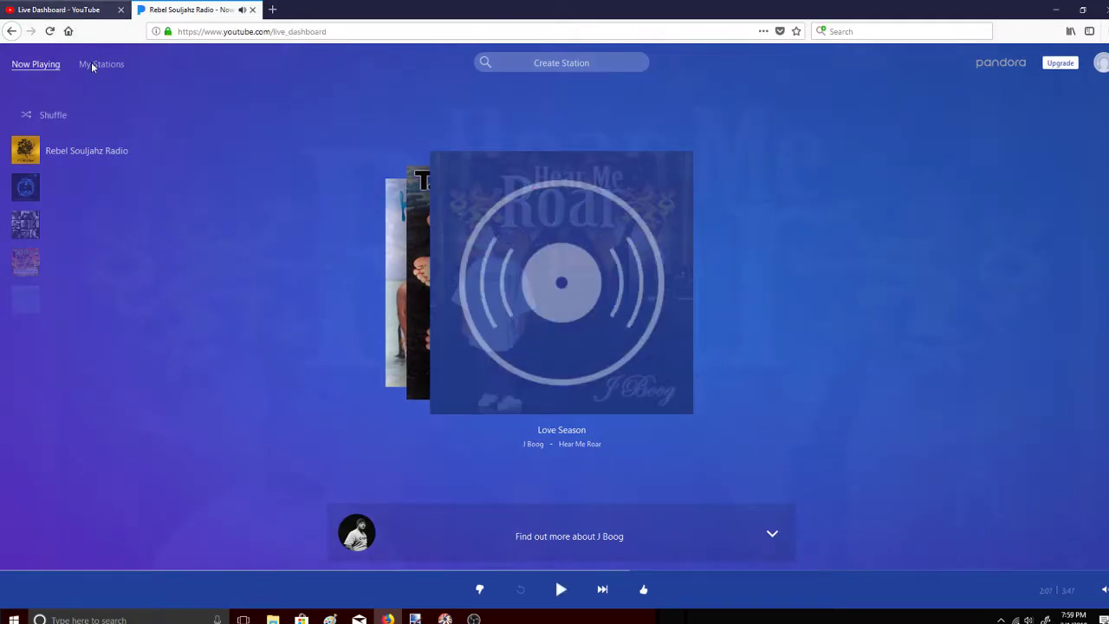
pyautogui.click(59, 10)
pyautogui.click(446, 619)
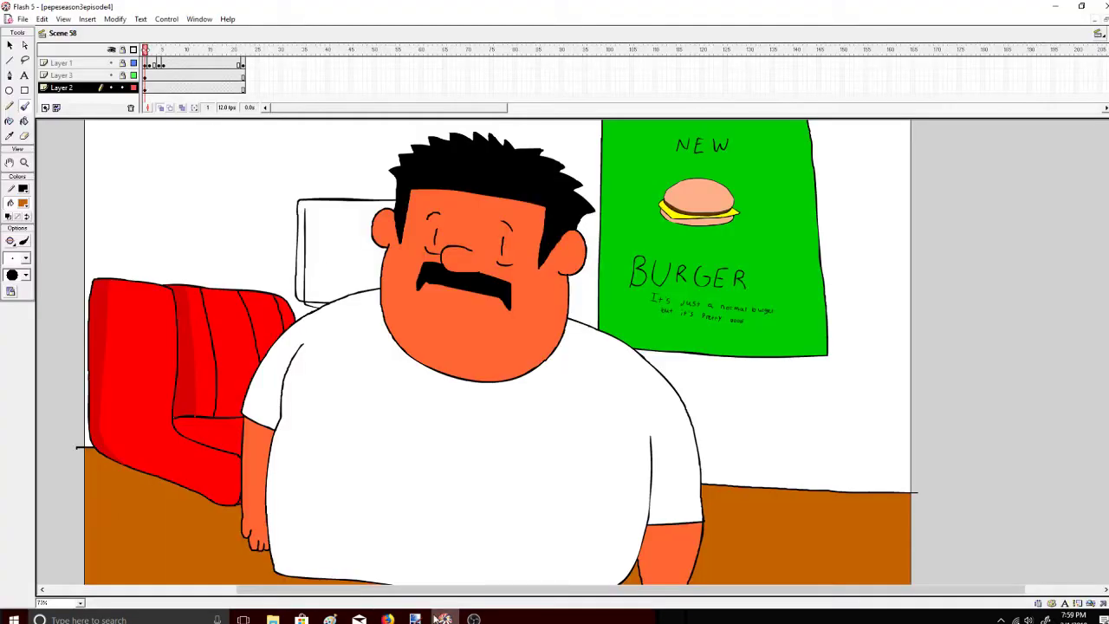
# Paint over the stray lines at the base of the frame behind the character with a larger white Brush
pyautogui.click(23, 202)
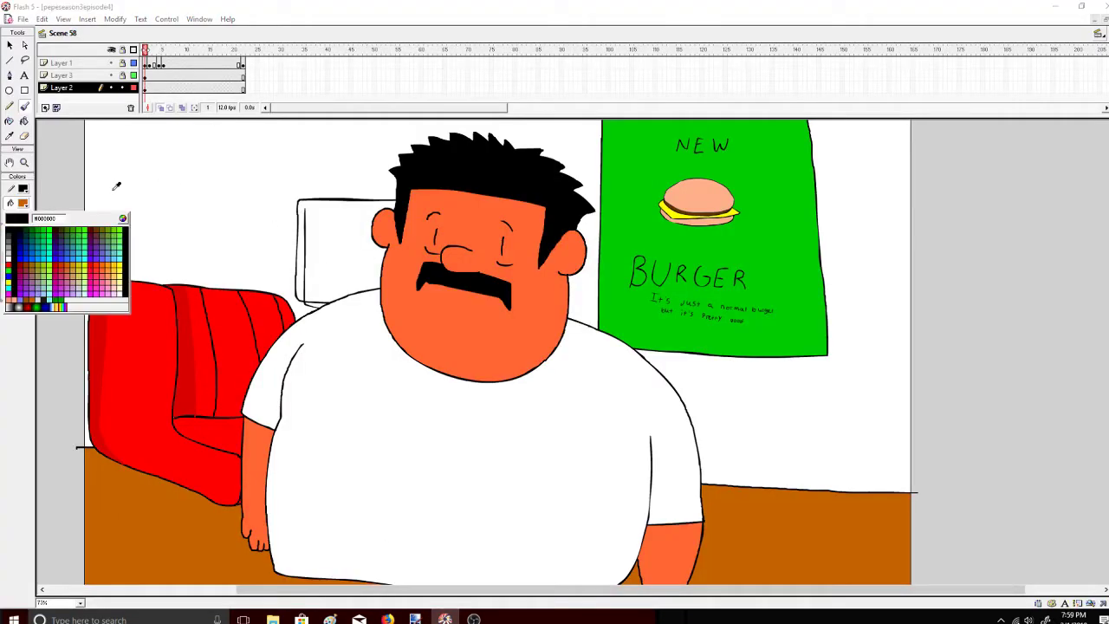
pyautogui.click(34, 247)
pyautogui.click(26, 258)
pyautogui.click(18, 366)
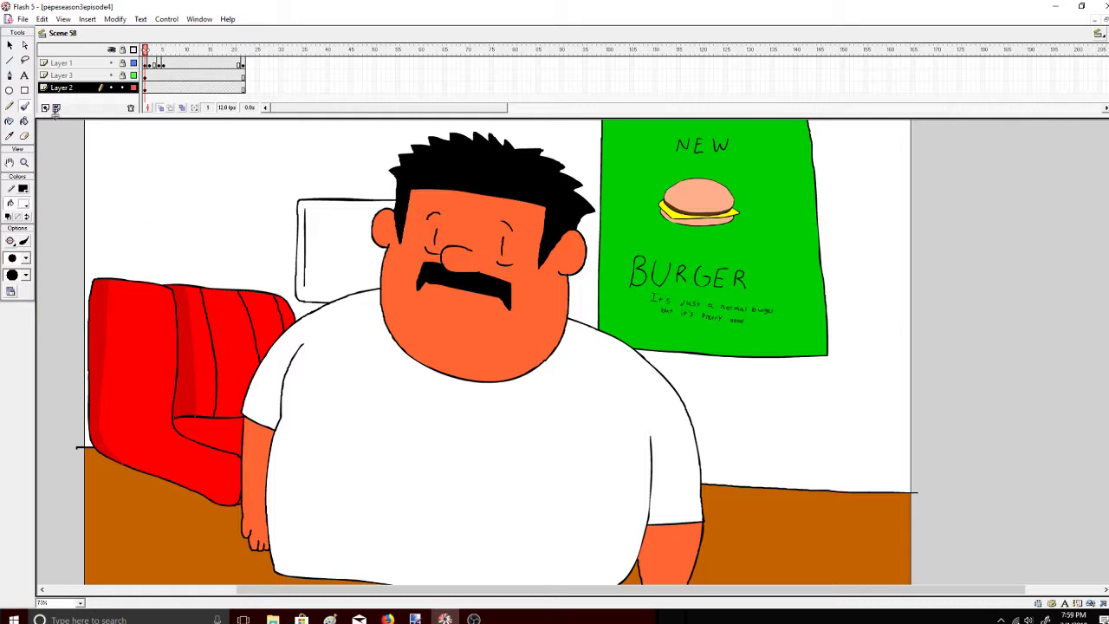
# Set the Brush back to a black fill and a small brush size
pyautogui.click(23, 203)
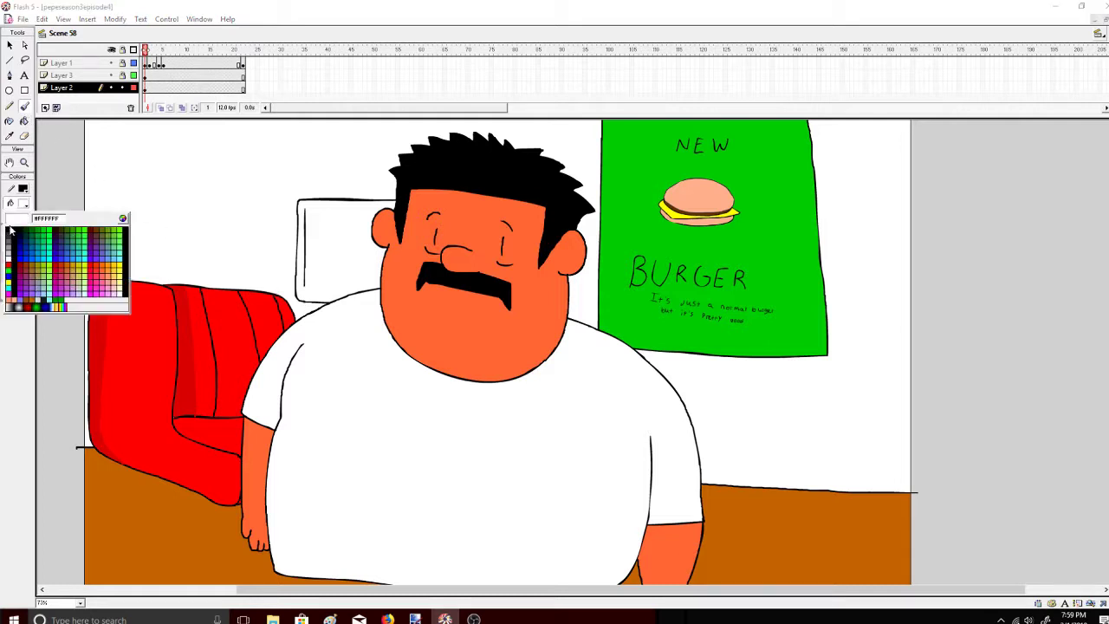
pyautogui.click(9, 229)
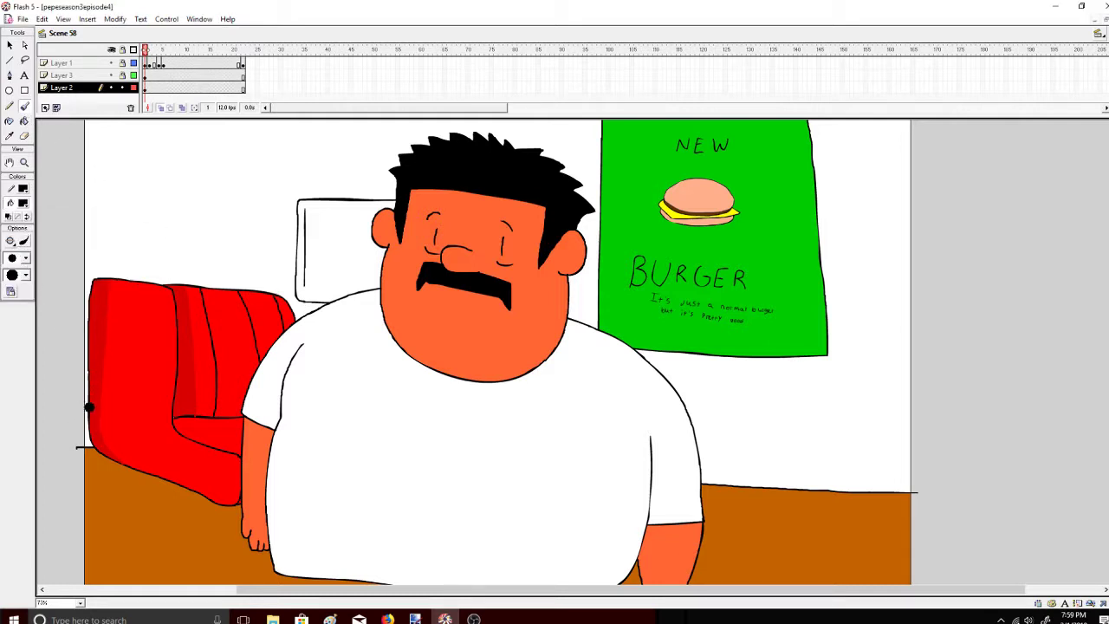
pyautogui.click(26, 257)
pyautogui.click(15, 265)
# Handwrite "FFRFR" and "BIG" on the white wall above the red chair
pyautogui.moveTo(121, 194)
pyautogui.mouseDown()
pyautogui.moveTo(137, 151)
pyautogui.moveTo(157, 147)
pyautogui.mouseUp()
pyautogui.moveTo(132, 170); pyautogui.dragTo(156, 169)
pyautogui.moveTo(160, 183)
pyautogui.mouseDown()
pyautogui.moveTo(165, 157)
pyautogui.moveTo(192, 152)
pyautogui.mouseUp()
pyautogui.moveTo(163, 173)
pyautogui.mouseDown()
pyautogui.moveTo(204, 160)
pyautogui.moveTo(220, 182)
pyautogui.mouseUp()
pyautogui.moveTo(223, 183)
pyautogui.mouseDown()
pyautogui.moveTo(231, 152)
pyautogui.moveTo(252, 148)
pyautogui.moveTo(255, 168)
pyautogui.mouseUp()
pyautogui.hotkey('ctrl', 'z')
pyautogui.moveTo(260, 173); pyautogui.dragTo(293, 177)
pyautogui.moveTo(146, 206); pyautogui.dragTo(146, 239)
pyautogui.moveTo(147, 206)
pyautogui.mouseDown()
pyautogui.moveTo(148, 237)
pyautogui.moveTo(201, 206)
pyautogui.mouseUp()
pyautogui.moveTo(185, 208); pyautogui.dragTo(185, 234)
pyautogui.moveTo(170, 236); pyautogui.dragTo(233, 222)
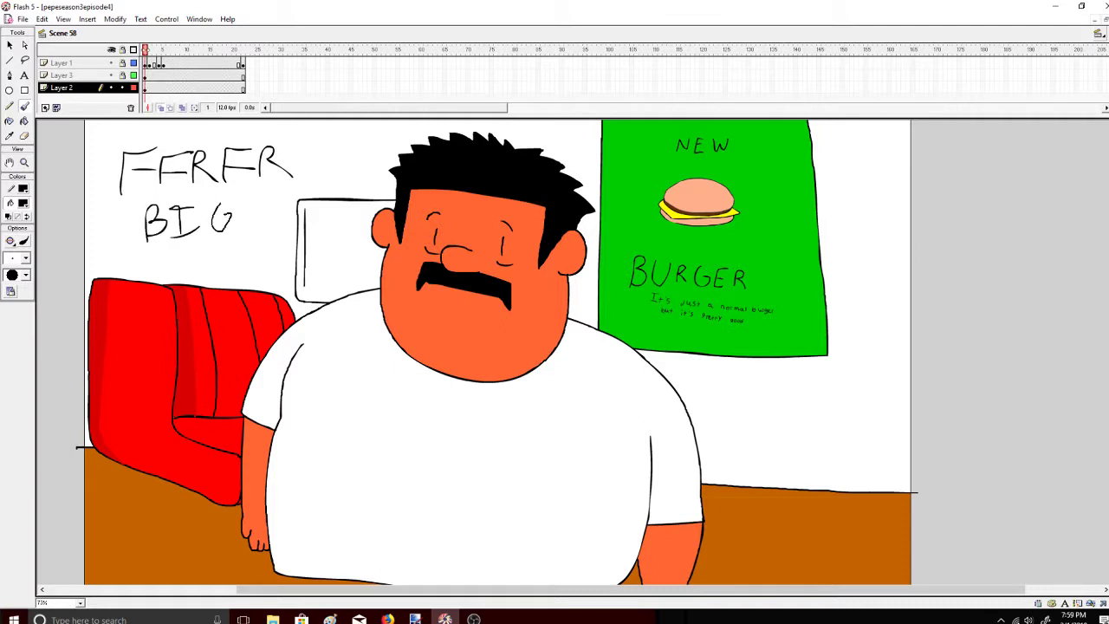
# Handwrite "FACTS" under "BIG" and add a double-underlined "100" beside the first line
pyautogui.moveTo(175, 256); pyautogui.dragTo(192, 256)
pyautogui.moveTo(201, 266); pyautogui.dragTo(217, 256)
pyautogui.moveTo(240, 245)
pyautogui.mouseDown()
pyautogui.moveTo(242, 265)
pyautogui.moveTo(264, 239)
pyautogui.mouseUp()
pyautogui.moveTo(247, 242); pyautogui.dragTo(249, 267)
pyautogui.moveTo(272, 236); pyautogui.dragTo(258, 265)
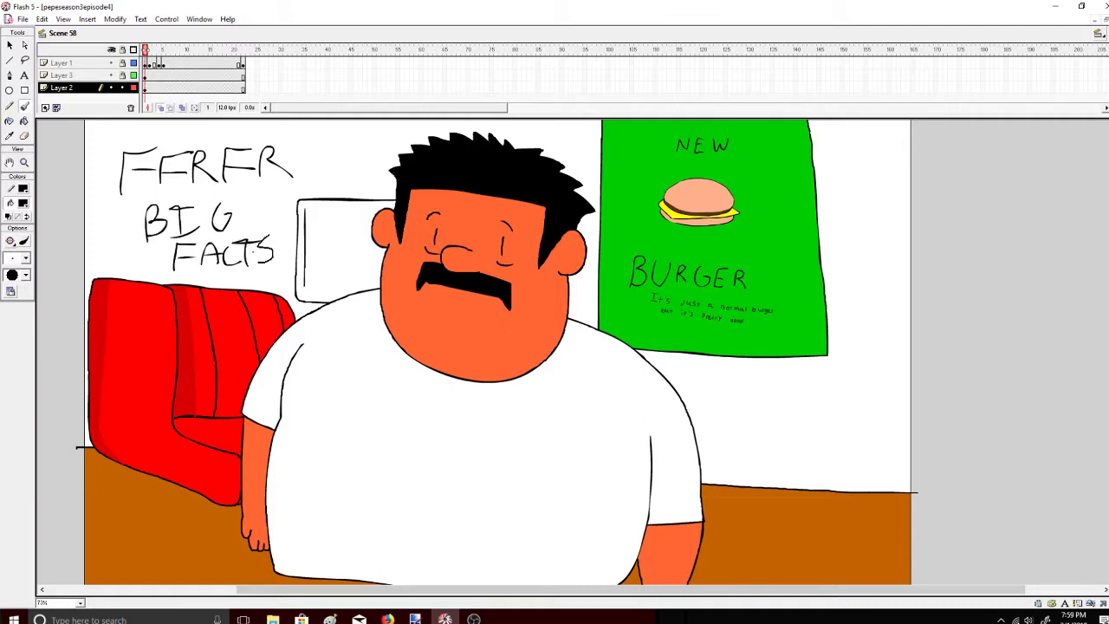
pyautogui.moveTo(315, 162)
pyautogui.mouseDown()
pyautogui.moveTo(316, 181)
pyautogui.moveTo(339, 146)
pyautogui.mouseUp()
pyautogui.moveTo(355, 148)
pyautogui.mouseDown()
pyautogui.moveTo(354, 161)
pyautogui.moveTo(361, 144)
pyautogui.mouseUp()
pyautogui.moveTo(306, 180); pyautogui.dragTo(378, 182)
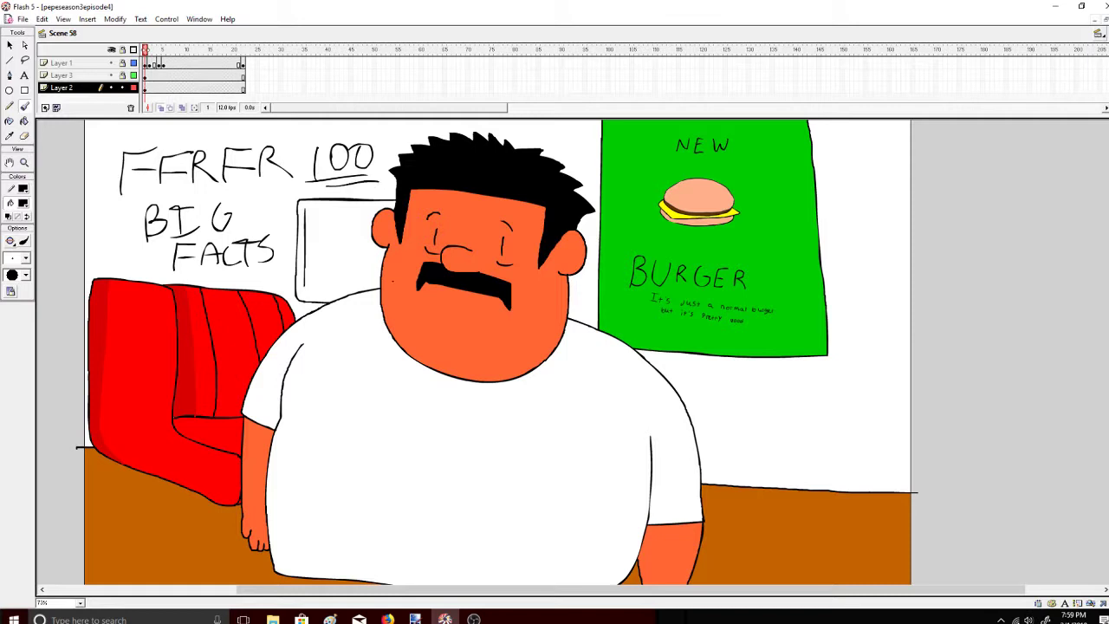
# Undo all the handwriting on the wall above the red chair
pyautogui.hotkey('ctrl', 'z')
pyautogui.hotkey('ctrl', 'z')
pyautogui.hotkey('ctrl', 'z')
pyautogui.hotkey('ctrl', 'z')
pyautogui.hotkey('ctrl', 'z')
pyautogui.hotkey('ctrl', 'z')
pyautogui.hotkey('ctrl', 'z')
pyautogui.hotkey('ctrl', 'z')
pyautogui.hotkey('ctrl', 'z')
pyautogui.hotkey('ctrl', 'z')
pyautogui.hotkey('ctrl', 'z')
pyautogui.hotkey('ctrl', 'z')
pyautogui.hotkey('ctrl', 'z')
pyautogui.hotkey('ctrl', 'z')
pyautogui.hotkey('ctrl', 'z')
pyautogui.hotkey('ctrl', 'z')
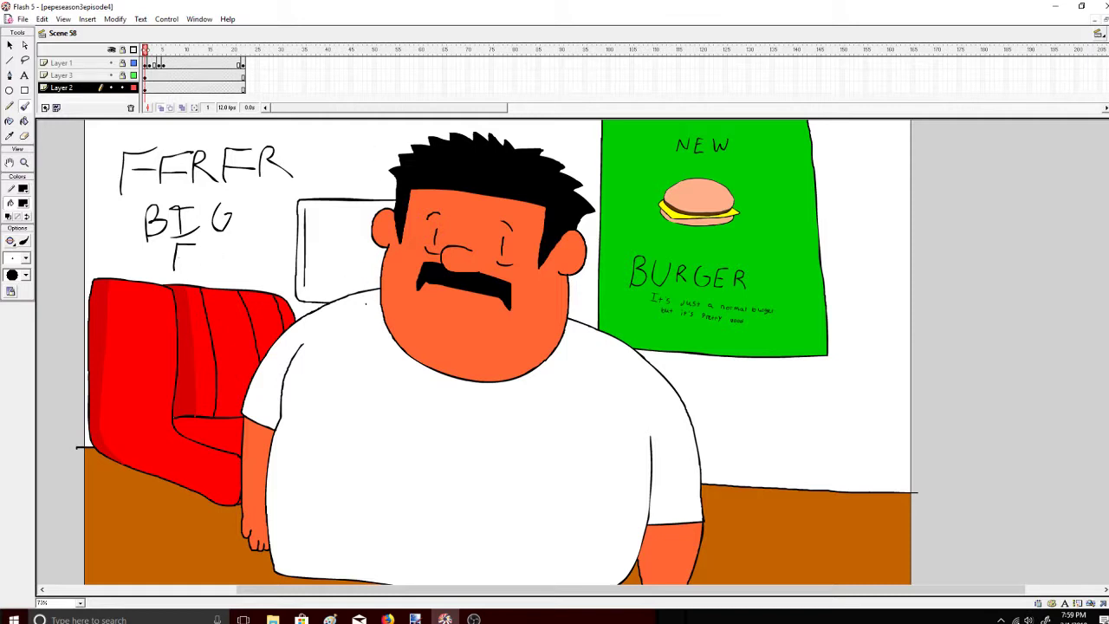
pyautogui.hotkey('ctrl', 'z')
pyautogui.hotkey('ctrl', 'z')
pyautogui.hotkey('ctrl', 'z')
pyautogui.hotkey('ctrl', 'z')
pyautogui.hotkey('ctrl', 'z')
pyautogui.hotkey('ctrl', 'z')
pyautogui.hotkey('ctrl', 'z')
pyautogui.hotkey('ctrl', 'z')
pyautogui.hotkey('ctrl', 'z')
pyautogui.hotkey('ctrl', 'z')
pyautogui.hotkey('ctrl', 'z')
pyautogui.hotkey('ctrl', 'z')
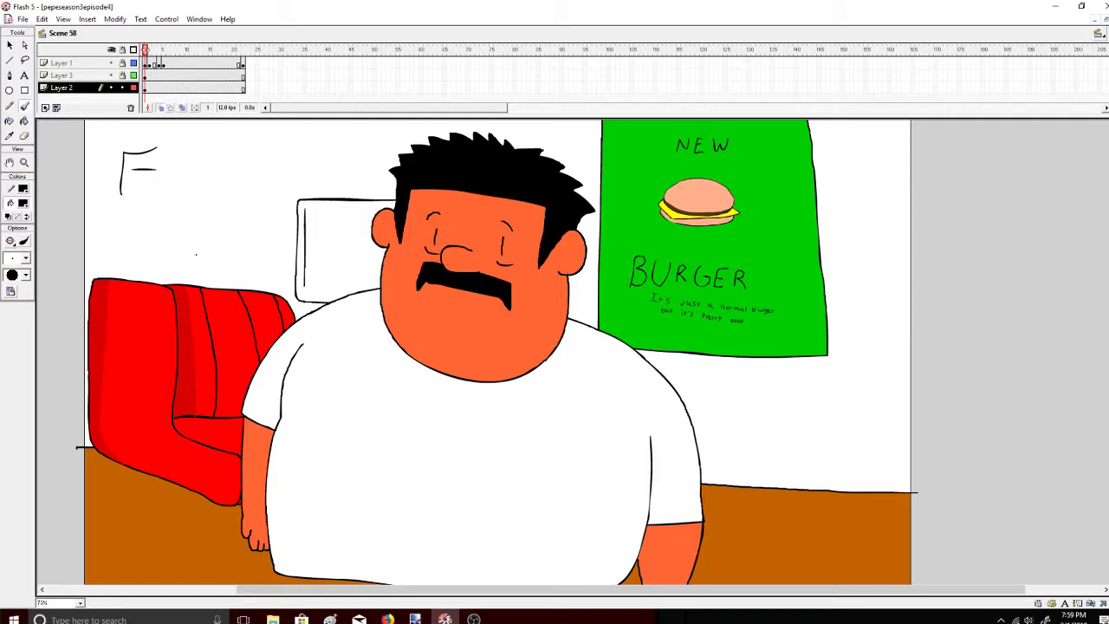
pyautogui.hotkey('ctrl', 'z')
pyautogui.moveTo(170, 196)
pyautogui.mouseDown()
pyautogui.moveTo(170, 230)
pyautogui.moveTo(190, 201)
pyautogui.mouseUp()
pyautogui.moveTo(214, 198); pyautogui.dragTo(213, 226)
pyautogui.hotkey('ctrl', 'z')
pyautogui.hotkey('ctrl', 'z')
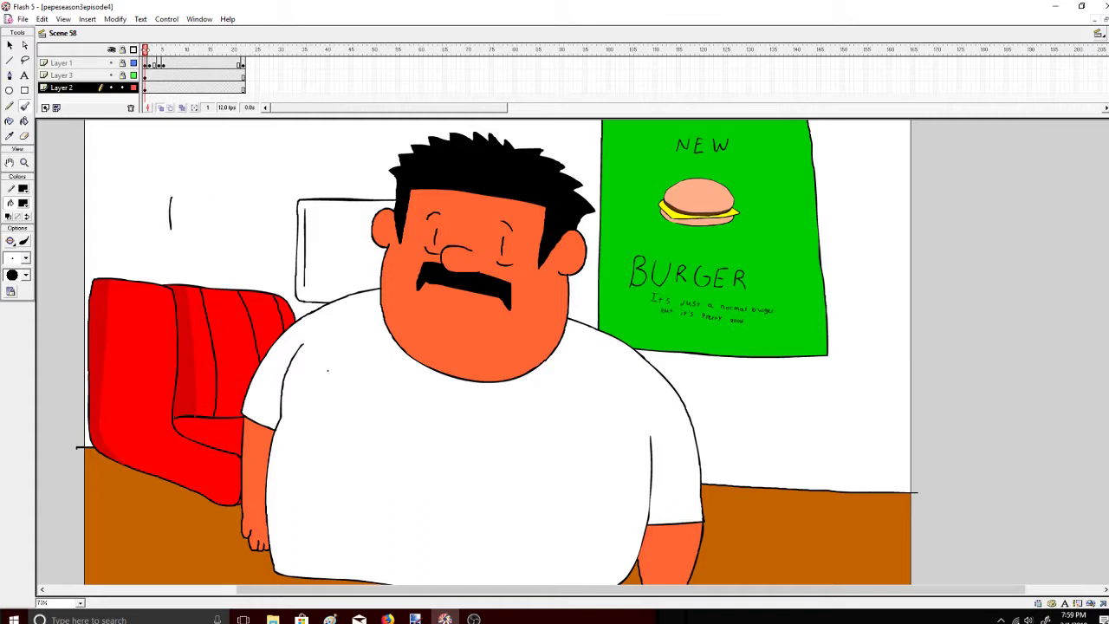
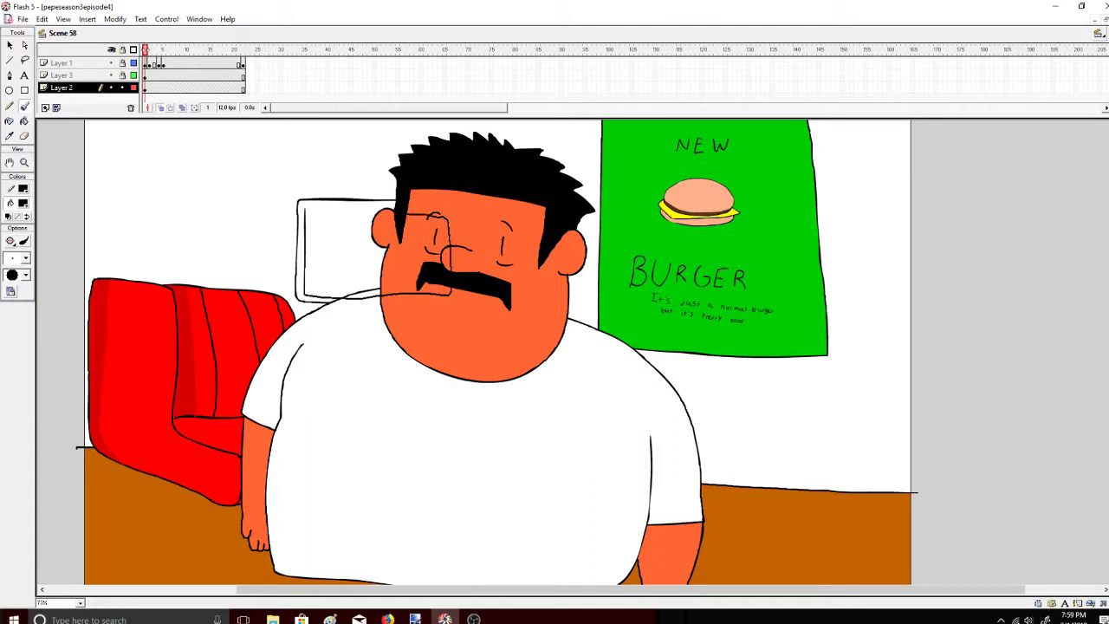
# Draw the inner outline of the rectangular frame on the wall behind the character's head
pyautogui.moveTo(350, 214); pyautogui.dragTo(315, 211)
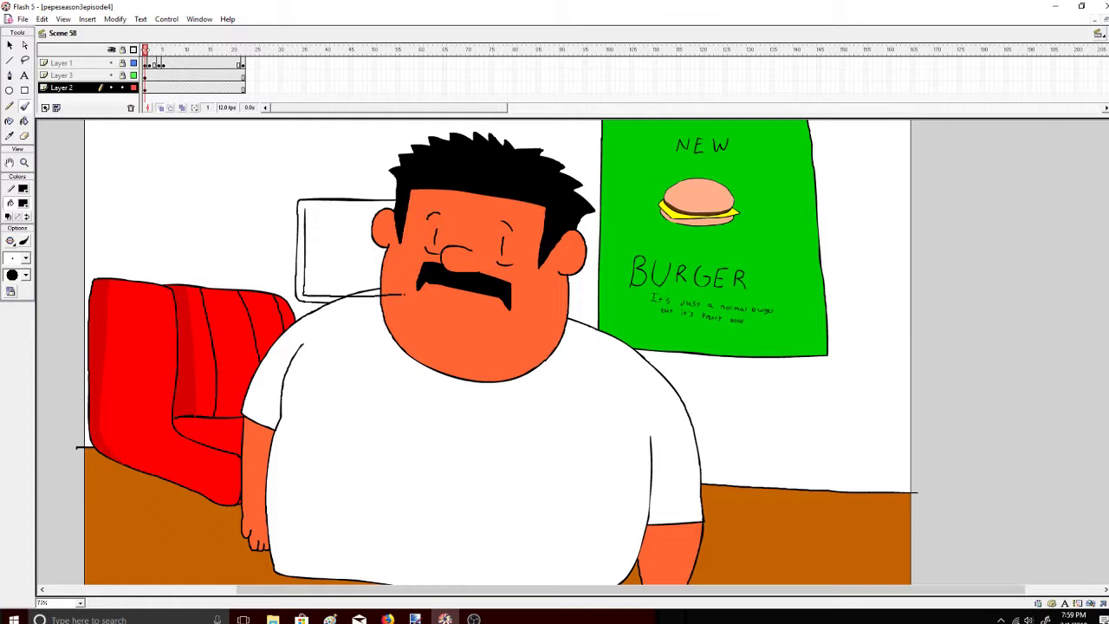
pyautogui.moveTo(400, 295); pyautogui.dragTo(404, 294)
pyautogui.hotkey('ctrl', 'z')
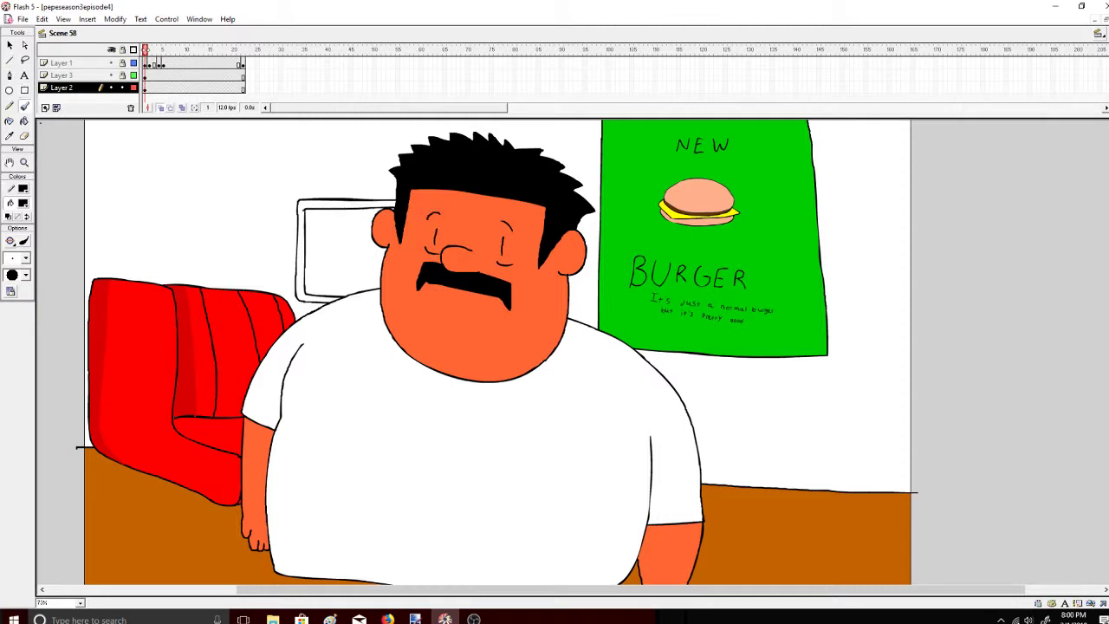
# Fill the border of the rectangular frame behind the character with light gray
pyautogui.click(24, 121)
pyautogui.click(24, 203)
pyautogui.click(9, 253)
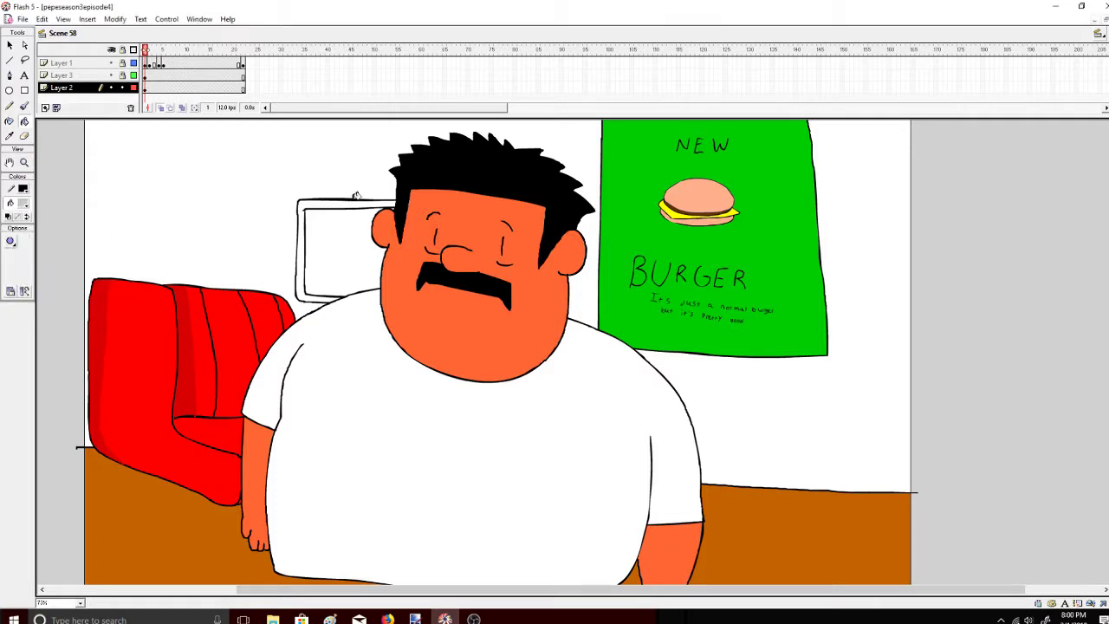
pyautogui.click(339, 204)
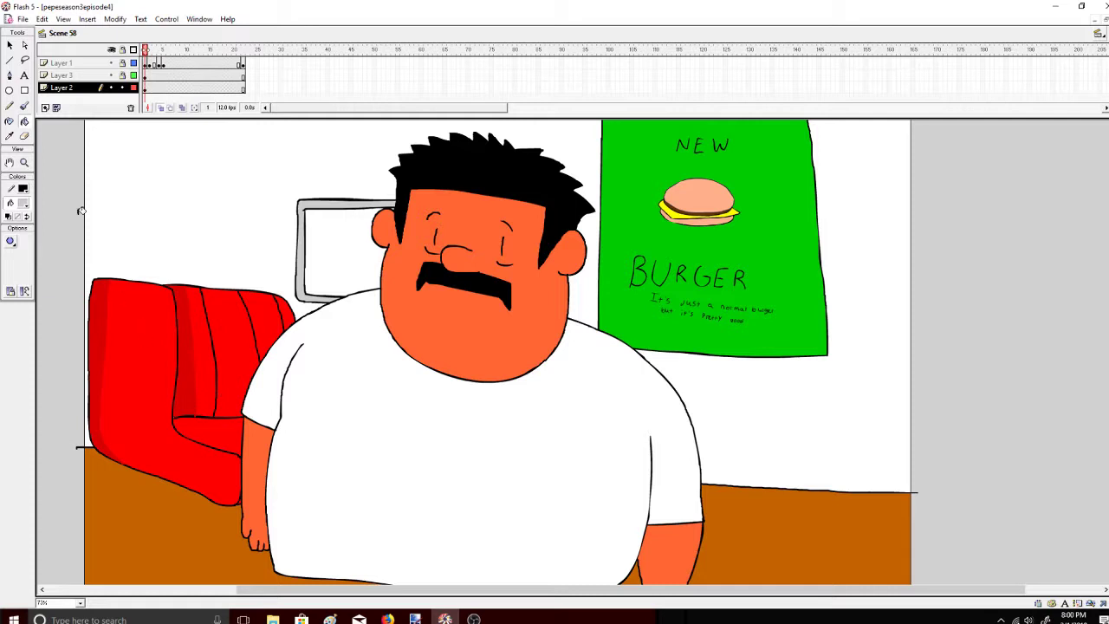
pyautogui.click(14, 45)
pyautogui.rightClick(330, 236)
pyautogui.click(355, 238)
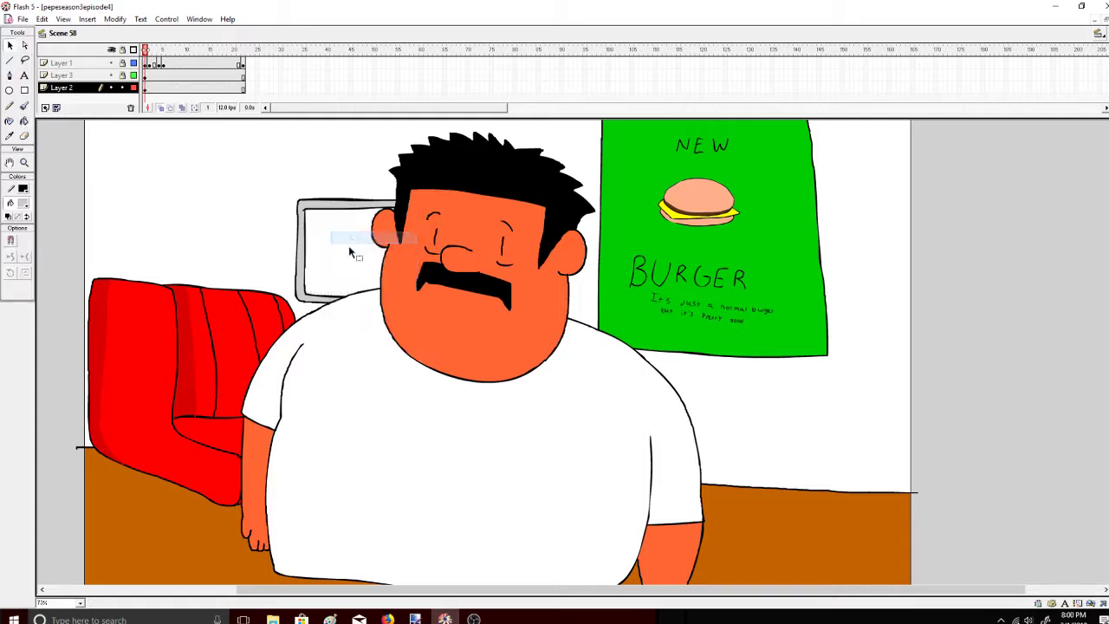
pyautogui.click(45, 107)
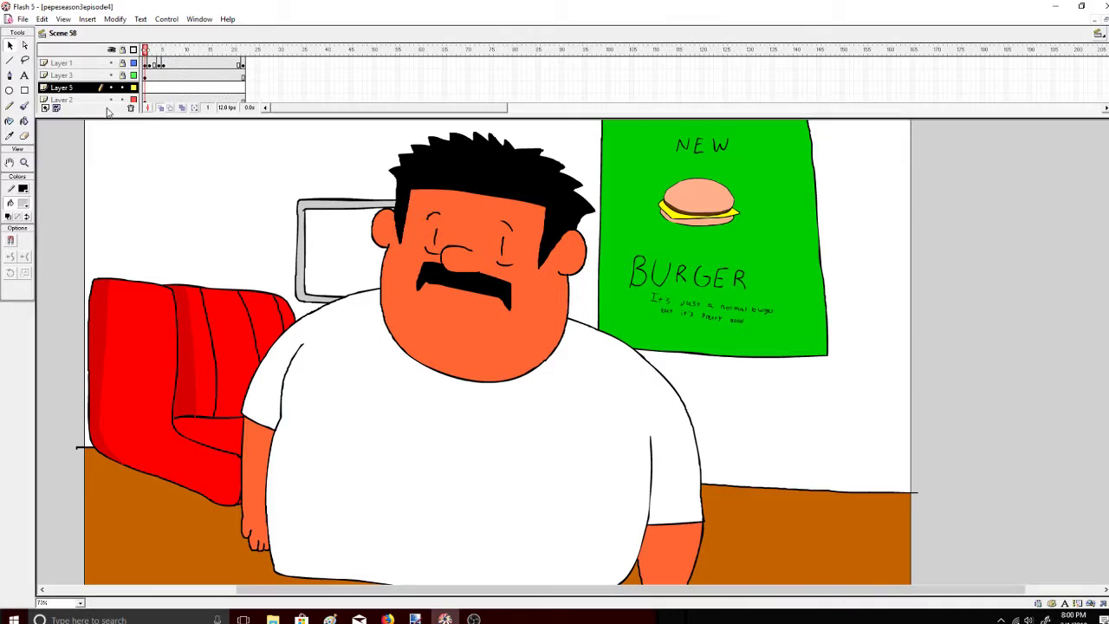
pyautogui.hotkey('ctrl', 'z')
pyautogui.click(82, 87)
pyautogui.hotkey('ctrl', 'shift', 'v')
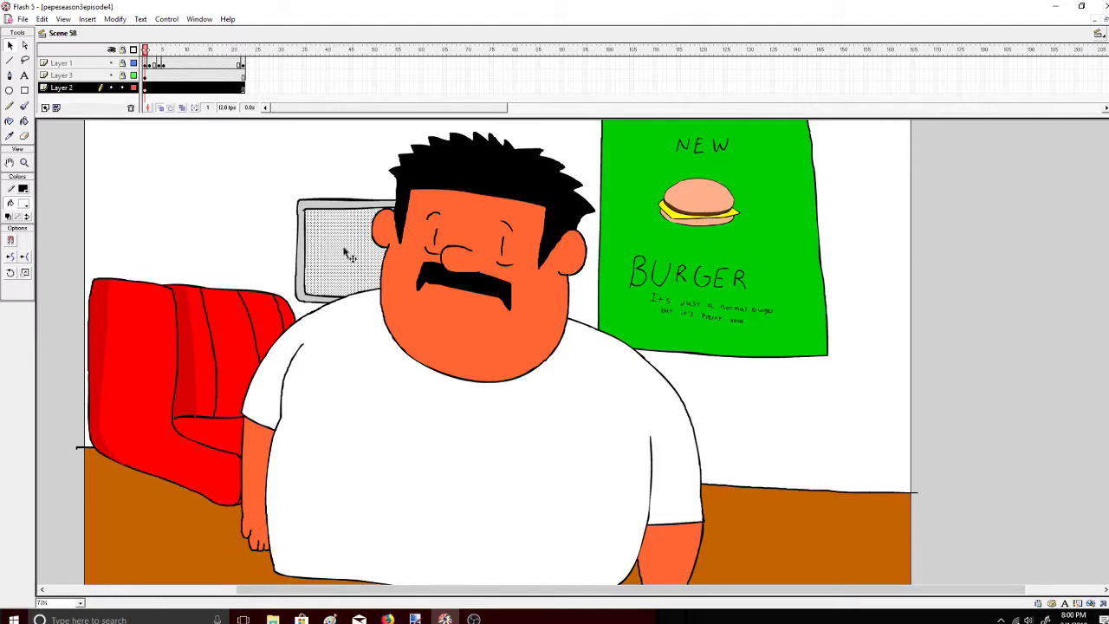
# Cut the white fill inside the gray frame and paste it in place on a new layer directly above Layer 2
pyautogui.rightClick(347, 254)
pyautogui.click(364, 251)
pyautogui.click(45, 108)
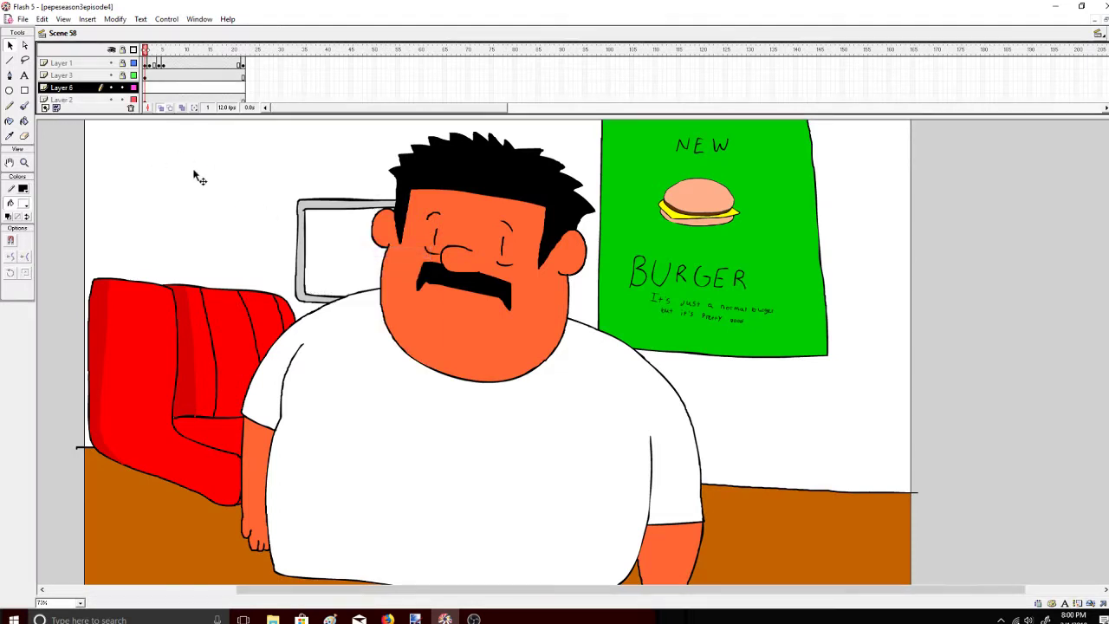
pyautogui.click(130, 107)
pyautogui.click(45, 108)
pyautogui.rightClick(61, 175)
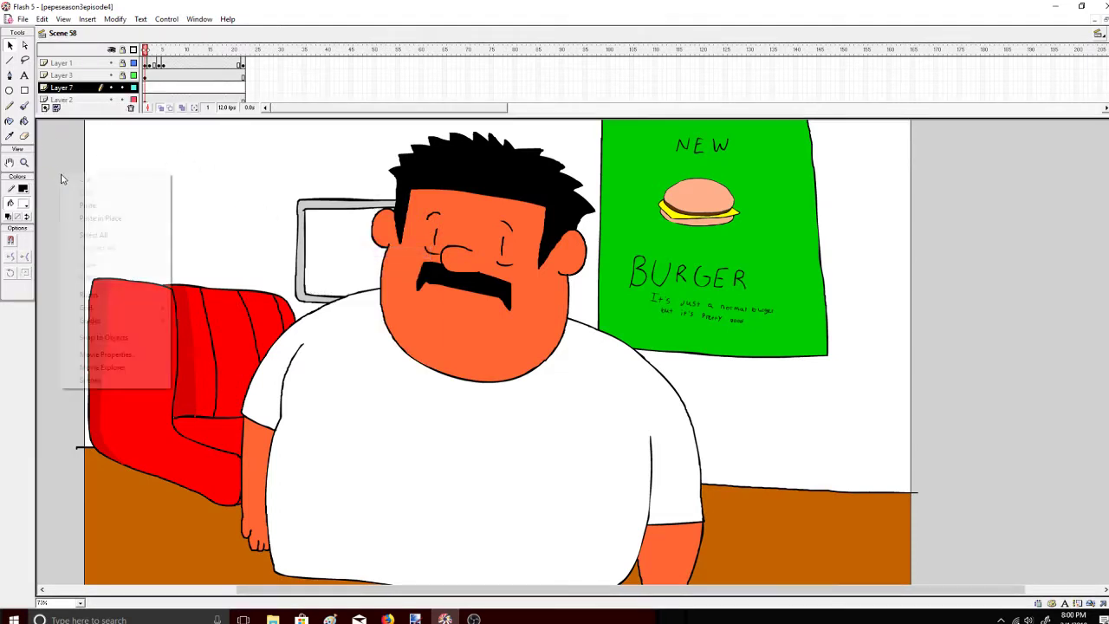
pyautogui.click(91, 218)
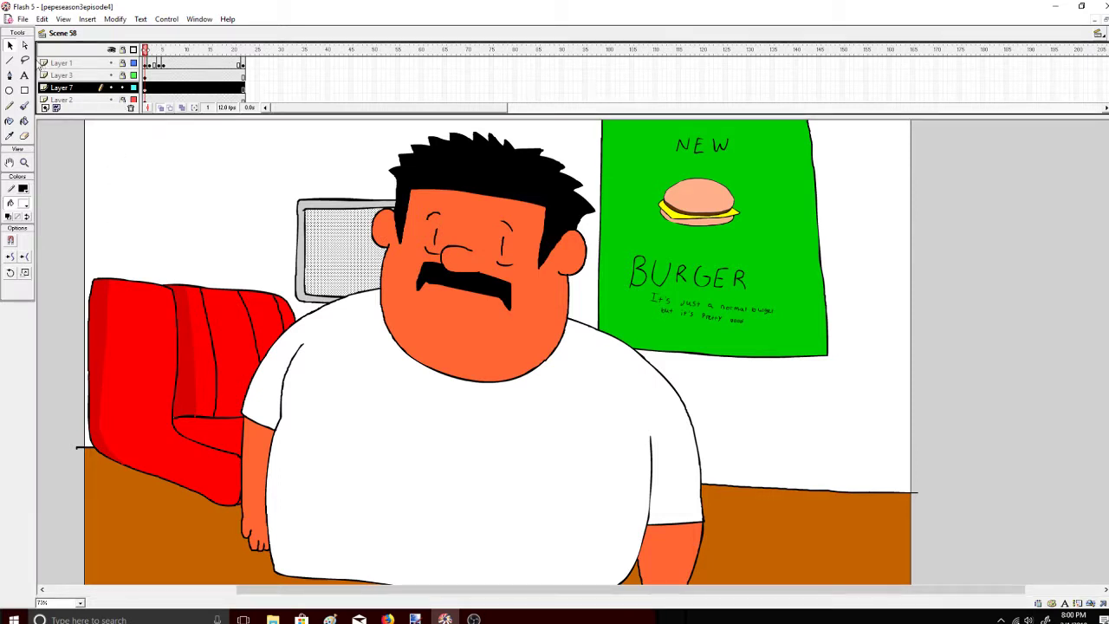
# Recolor the pasted fill inside the gray frame to cyan
pyautogui.click(25, 137)
pyautogui.click(23, 203)
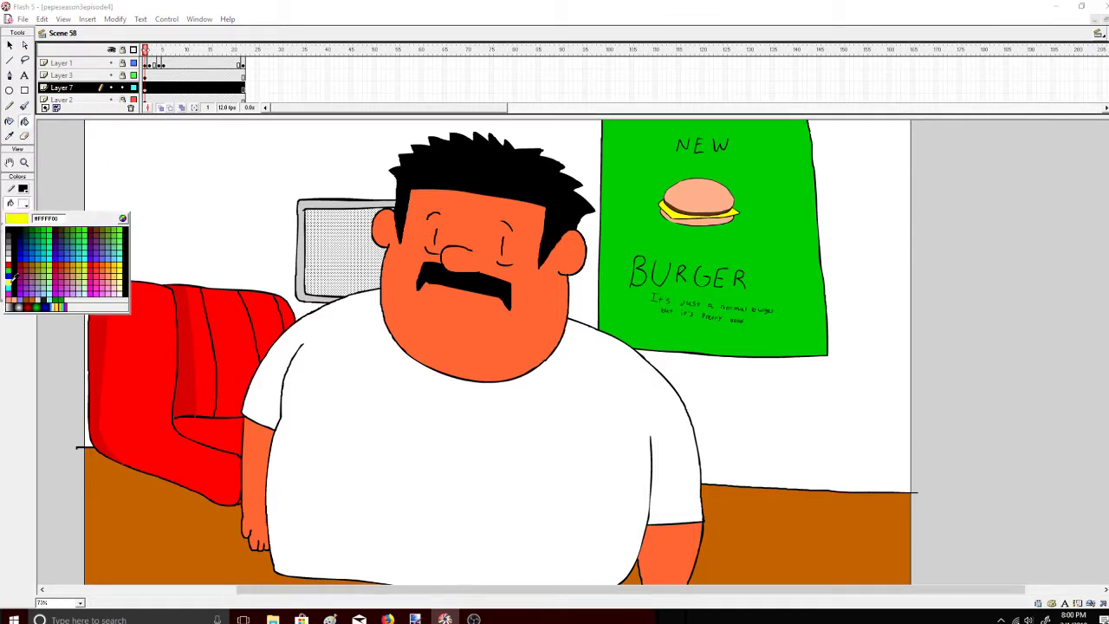
pyautogui.click(13, 283)
pyautogui.click(10, 45)
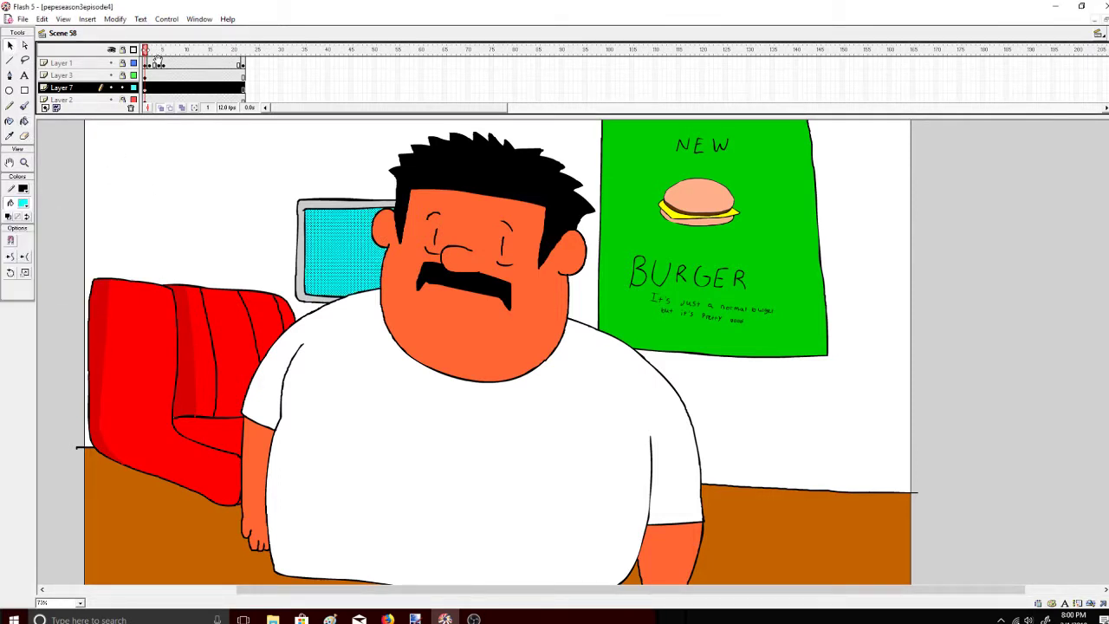
# Lower the cyan fill's alpha to 38% in the Mixer and deselect it
pyautogui.click(167, 19)
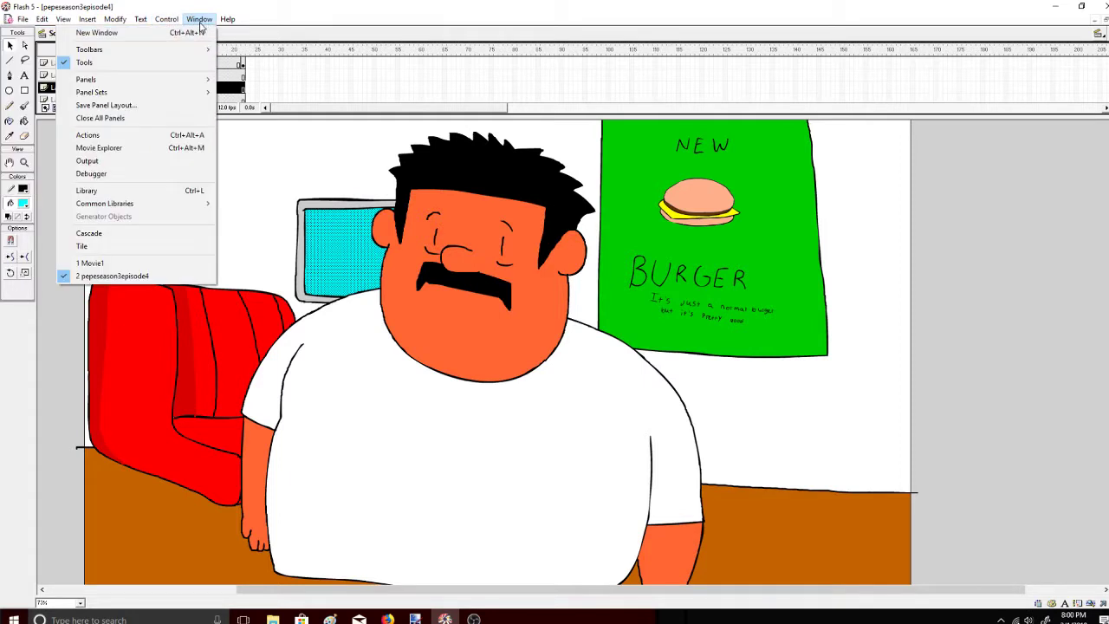
pyautogui.moveTo(195, 85)
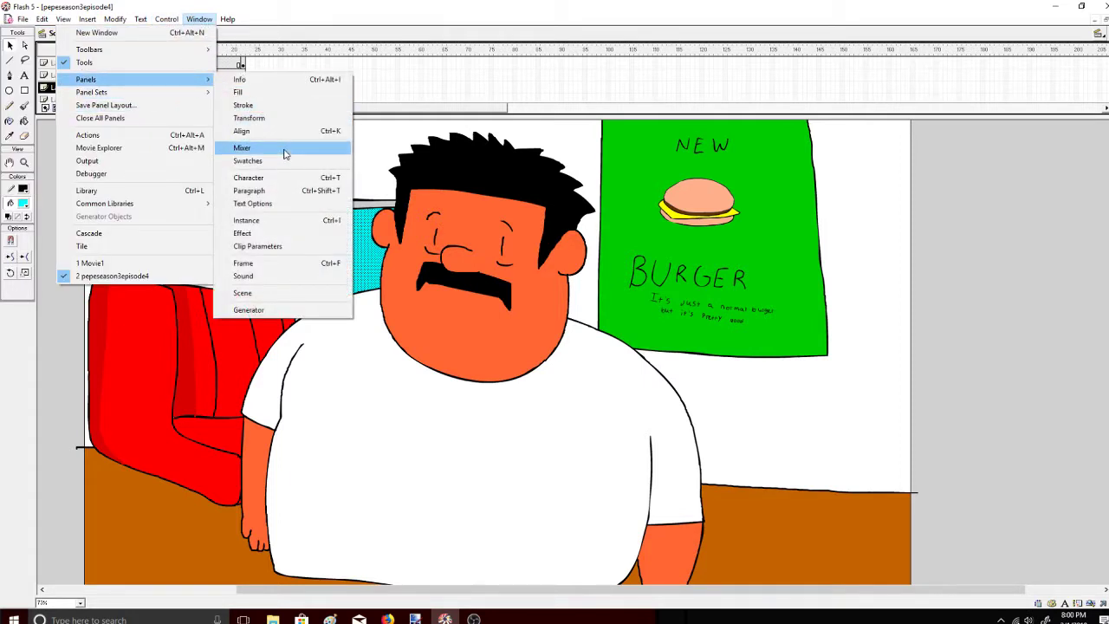
pyautogui.click(283, 149)
pyautogui.moveTo(1107, 194); pyautogui.dragTo(1108, 227)
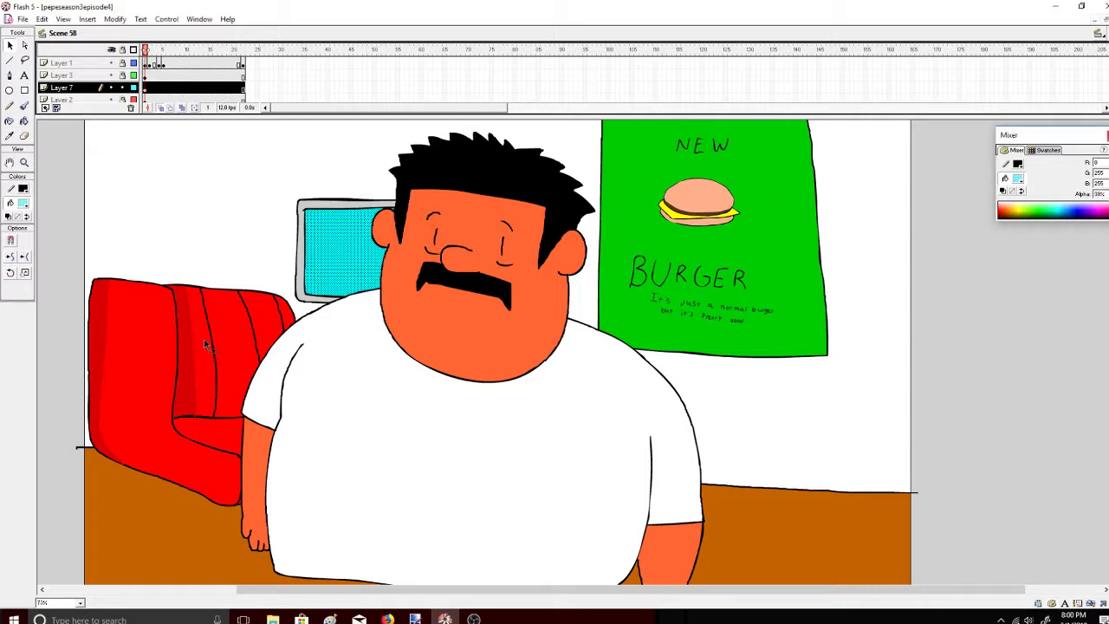
pyautogui.click(24, 45)
pyautogui.click(58, 147)
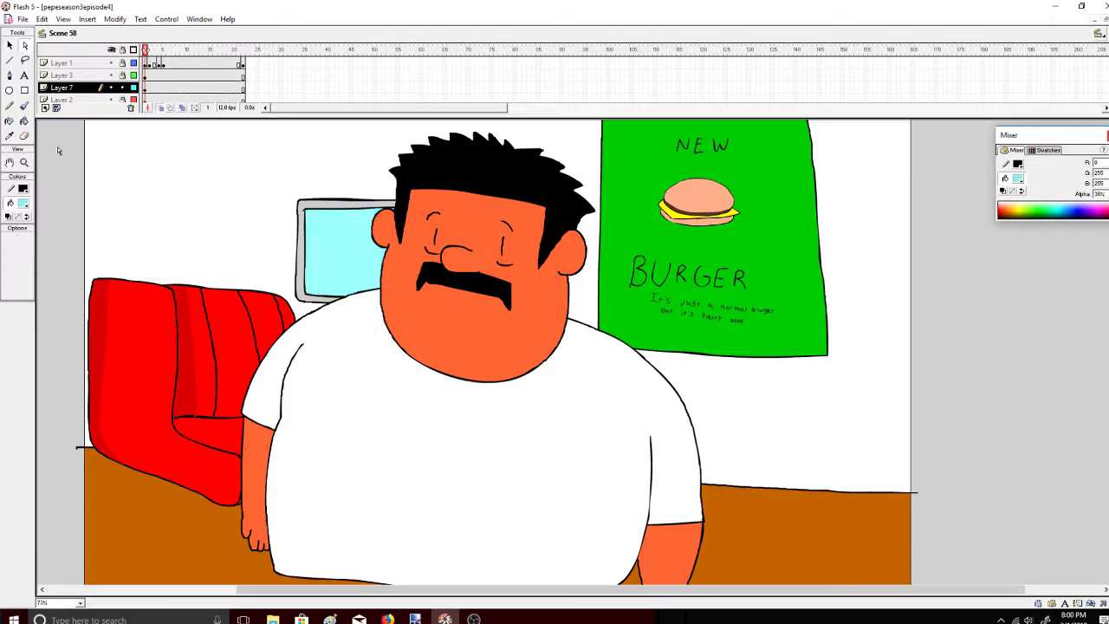
# Handwrite "Lmao ikr?" in black with the Brush on the wall above the red chair
pyautogui.click(24, 106)
pyautogui.click(24, 202)
pyautogui.click(8, 224)
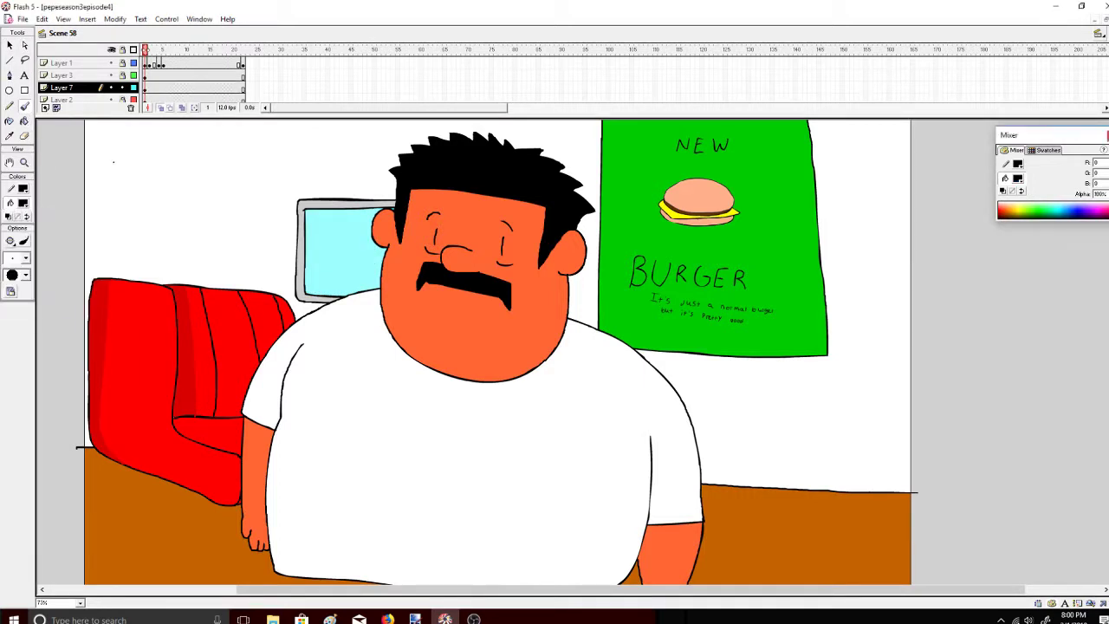
pyautogui.moveTo(109, 141)
pyautogui.mouseDown()
pyautogui.moveTo(143, 179)
pyautogui.moveTo(161, 154)
pyautogui.moveTo(179, 170)
pyautogui.moveTo(195, 155)
pyautogui.moveTo(227, 154)
pyautogui.mouseUp()
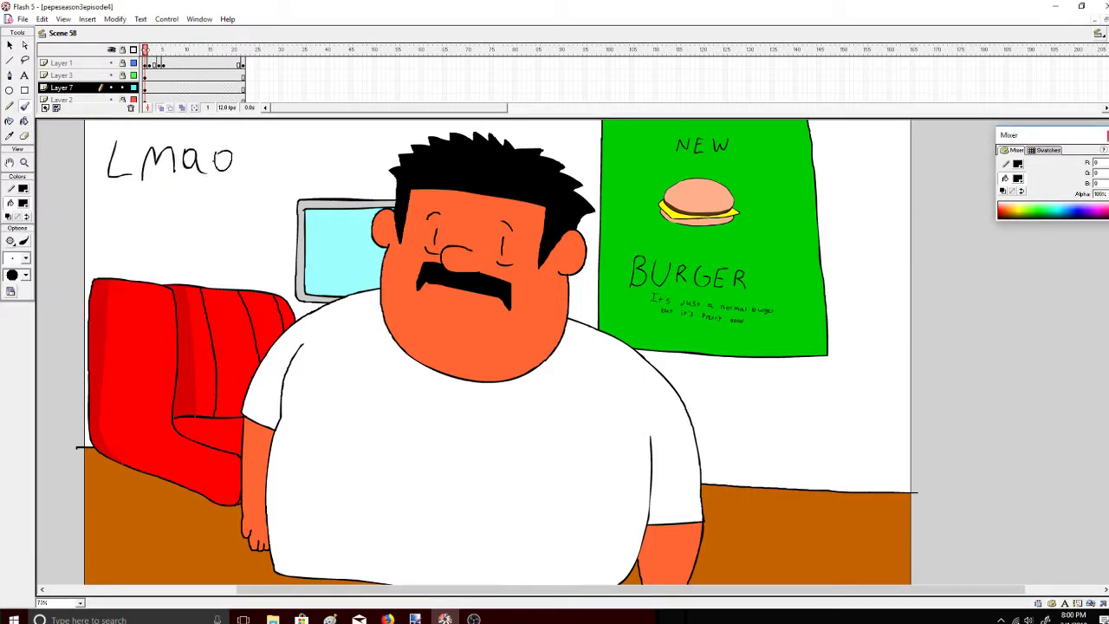
pyautogui.moveTo(154, 205)
pyautogui.mouseDown()
pyautogui.moveTo(154, 227)
pyautogui.moveTo(185, 230)
pyautogui.moveTo(203, 201)
pyautogui.mouseUp()
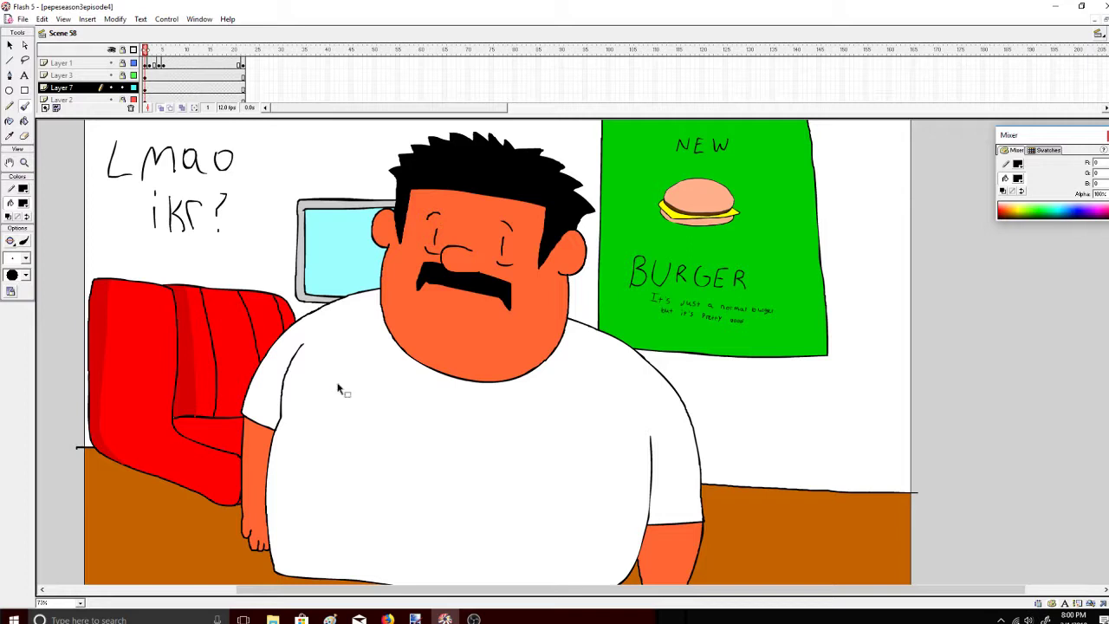
# Undo the "Lmao ikr?" handwriting stroke by stroke
pyautogui.hotkey('ctrl', 'z')
pyautogui.hotkey('ctrl', 'z')
pyautogui.hotkey('ctrl', 'z')
pyautogui.hotkey('ctrl', 'z')
pyautogui.hotkey('ctrl', 'z')
pyautogui.hotkey('ctrl', 'z')
pyautogui.hotkey('ctrl', 'z')
pyautogui.hotkey('ctrl', 'z')
pyautogui.hotkey('ctrl', 'z')
pyautogui.hotkey('ctrl', 'z')
pyautogui.hotkey('ctrl', 'z')
pyautogui.hotkey('ctrl', 'z')
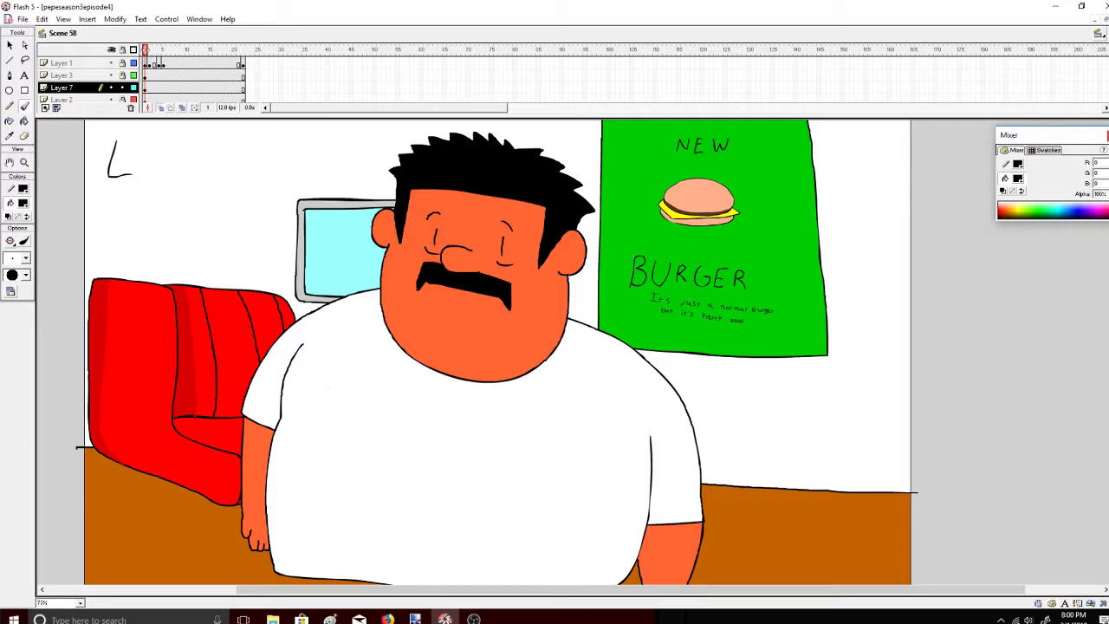
# Undo the stray brush stroke on the wall and hide Layer 7 while working on Layer 2
pyautogui.hotkey('ctrl', 'z')
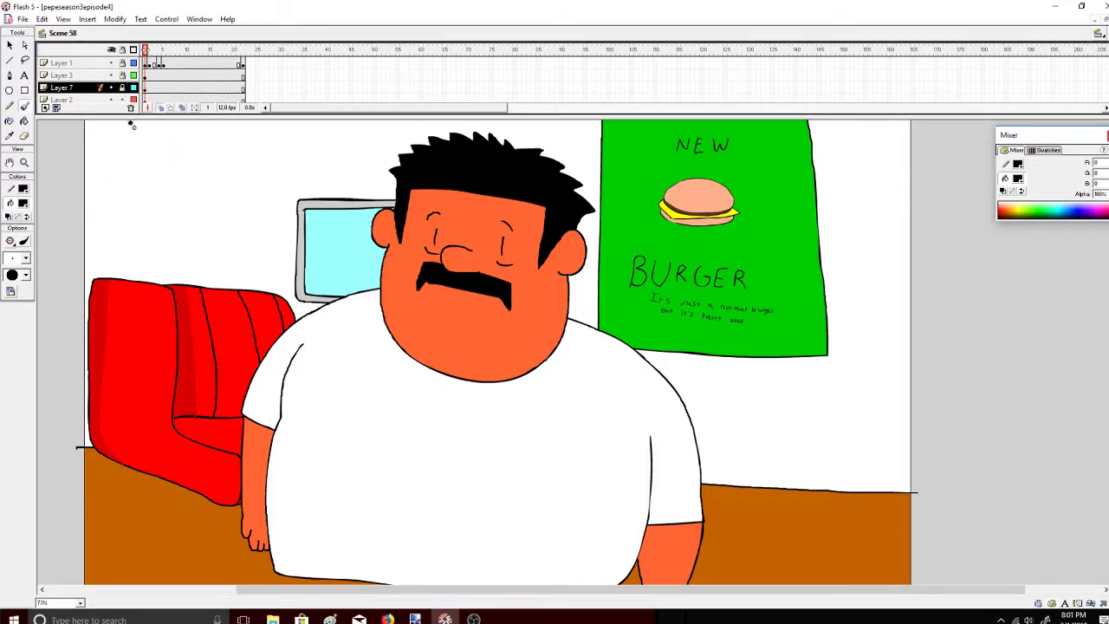
pyautogui.click(96, 101)
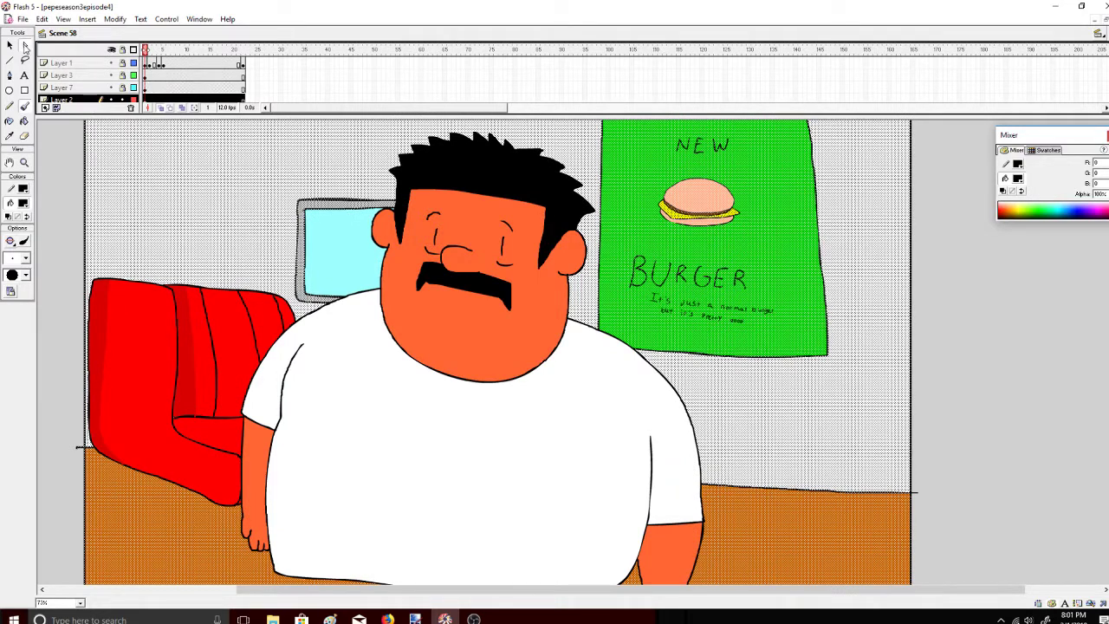
pyautogui.click(24, 45)
pyautogui.click(110, 87)
pyautogui.click(25, 106)
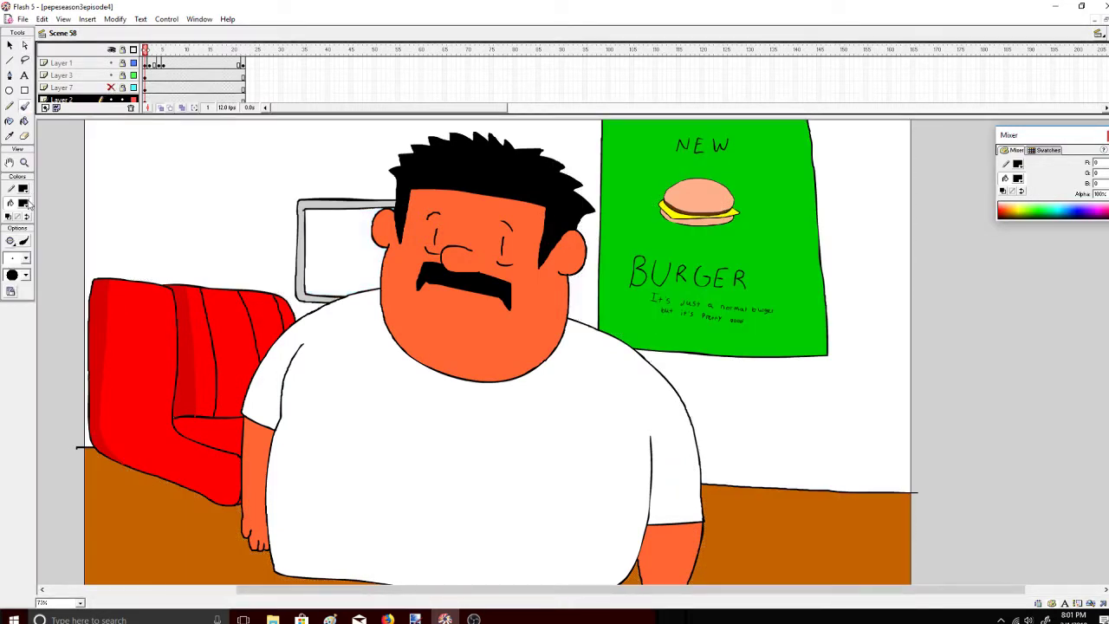
# Mix a dark green brush colour with a green value of 132 and paint a wavy grass line across the window
pyautogui.click(27, 259)
pyautogui.click(13, 272)
pyautogui.click(24, 203)
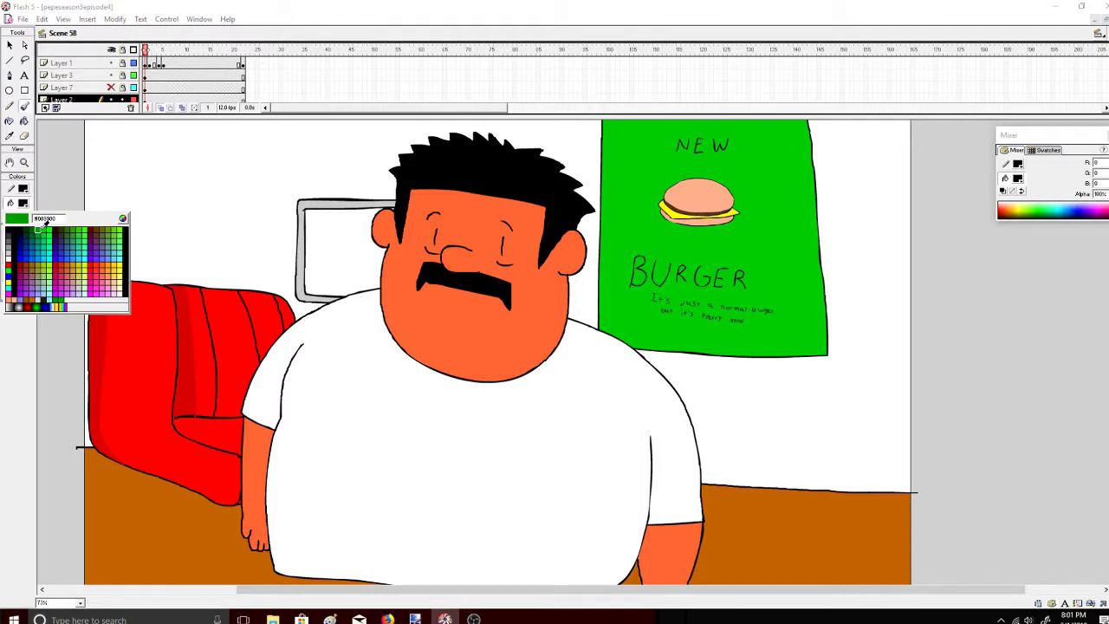
pyautogui.click(58, 297)
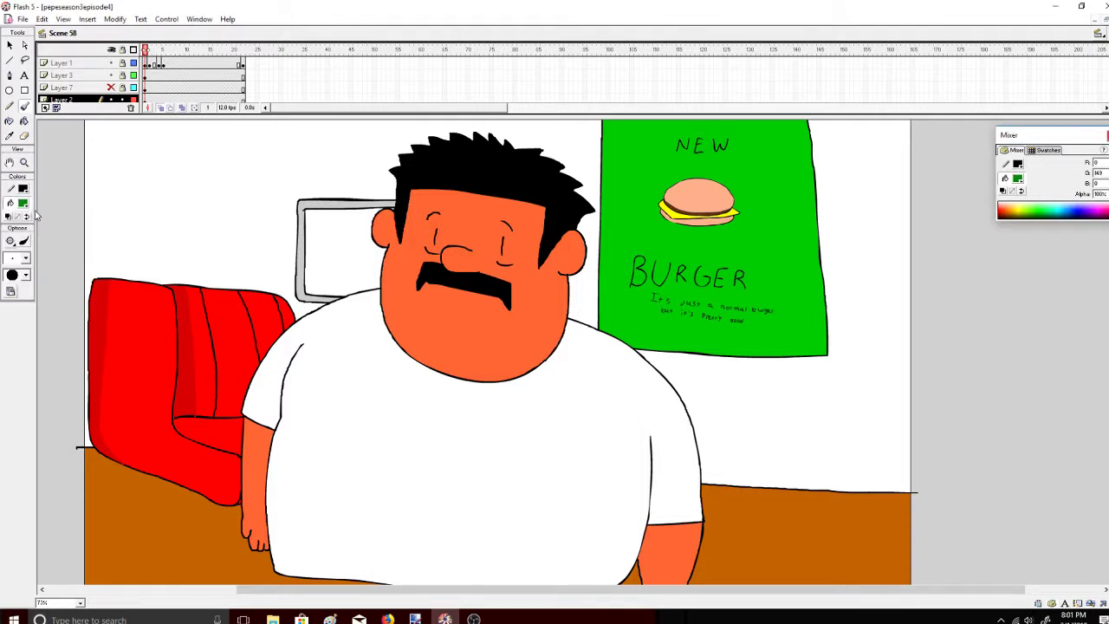
pyautogui.click(23, 204)
pyautogui.click(61, 297)
pyautogui.click(23, 204)
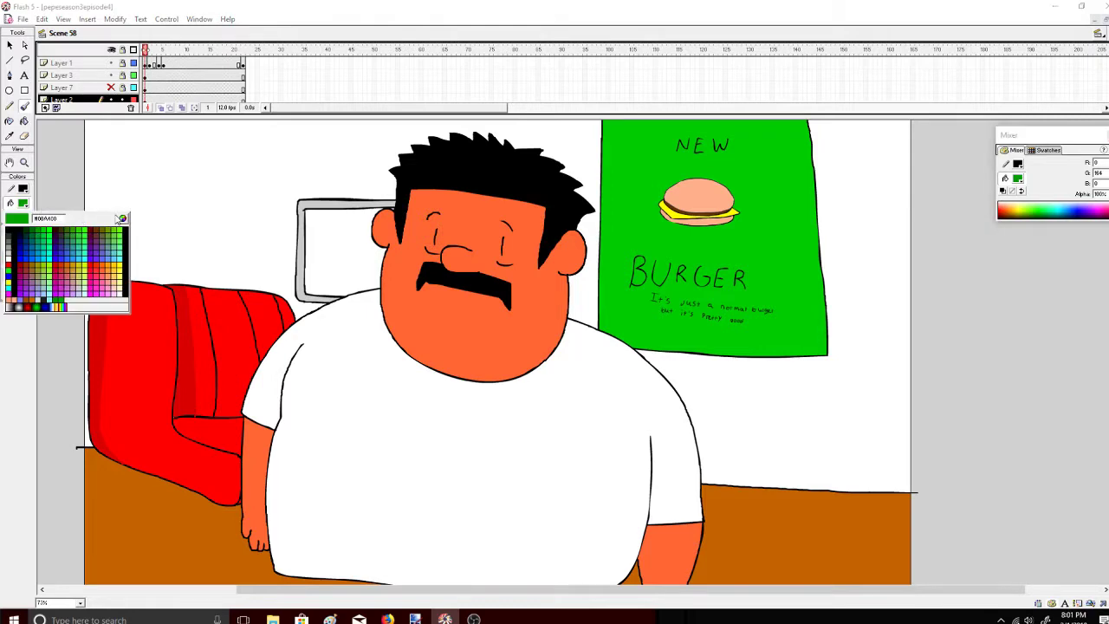
pyautogui.click(121, 219)
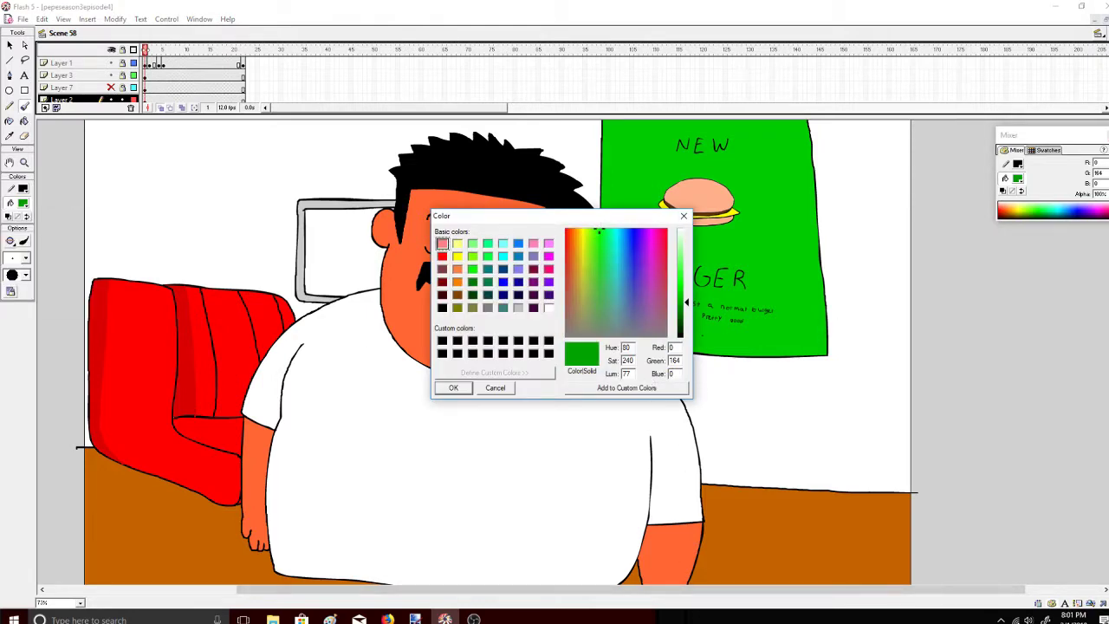
pyautogui.moveTo(684, 305)
pyautogui.mouseDown()
pyautogui.moveTo(685, 321)
pyautogui.moveTo(685, 309)
pyautogui.mouseUp()
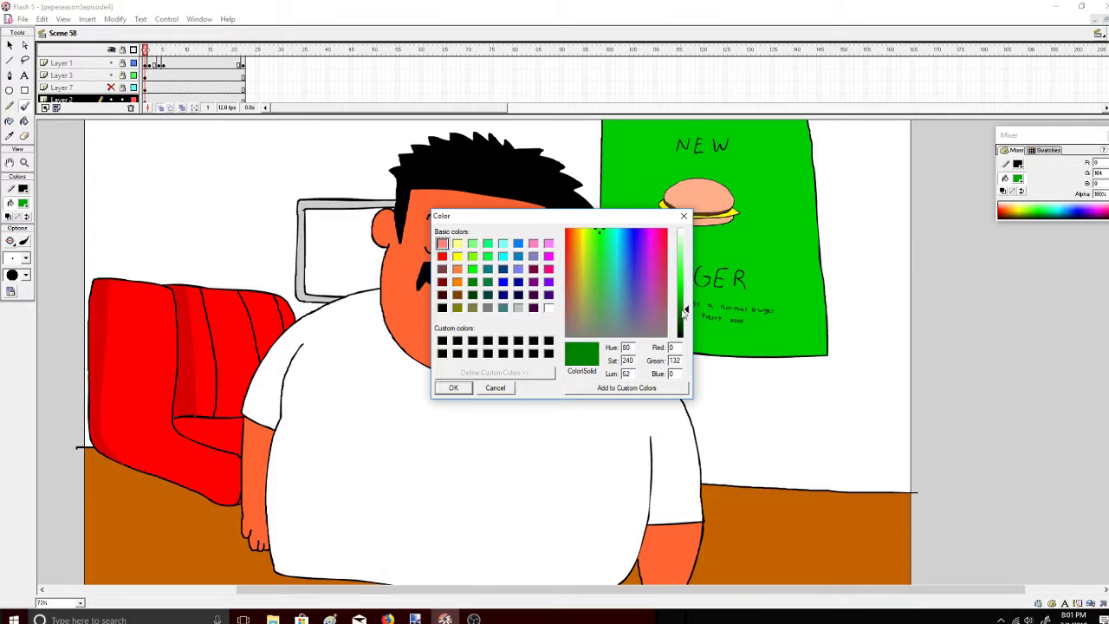
pyautogui.click(453, 388)
pyautogui.moveTo(307, 269); pyautogui.dragTo(327, 269)
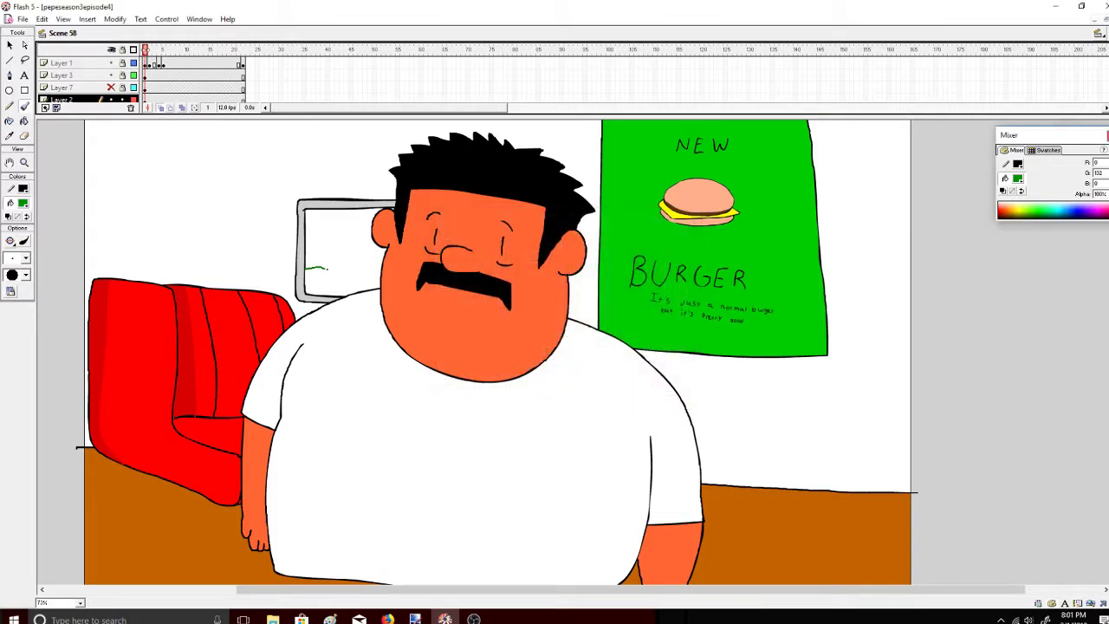
pyautogui.moveTo(436, 271); pyautogui.dragTo(451, 274)
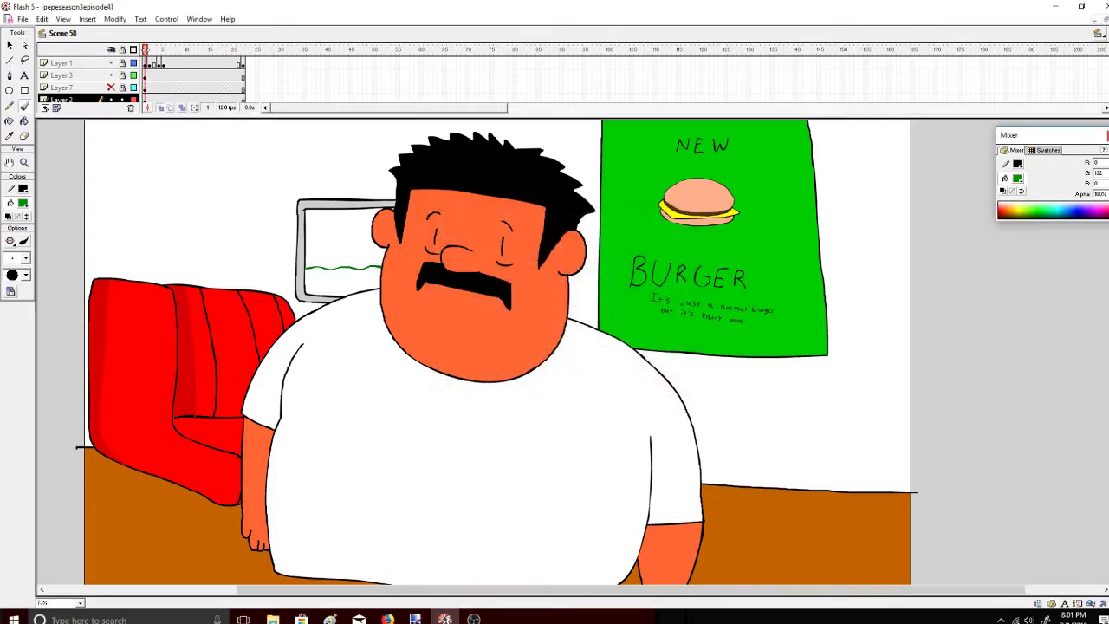
# Mix a lighter green with a green value of 168 and fill the window area below the wavy line
pyautogui.click(24, 121)
pyautogui.click(24, 203)
pyautogui.click(122, 217)
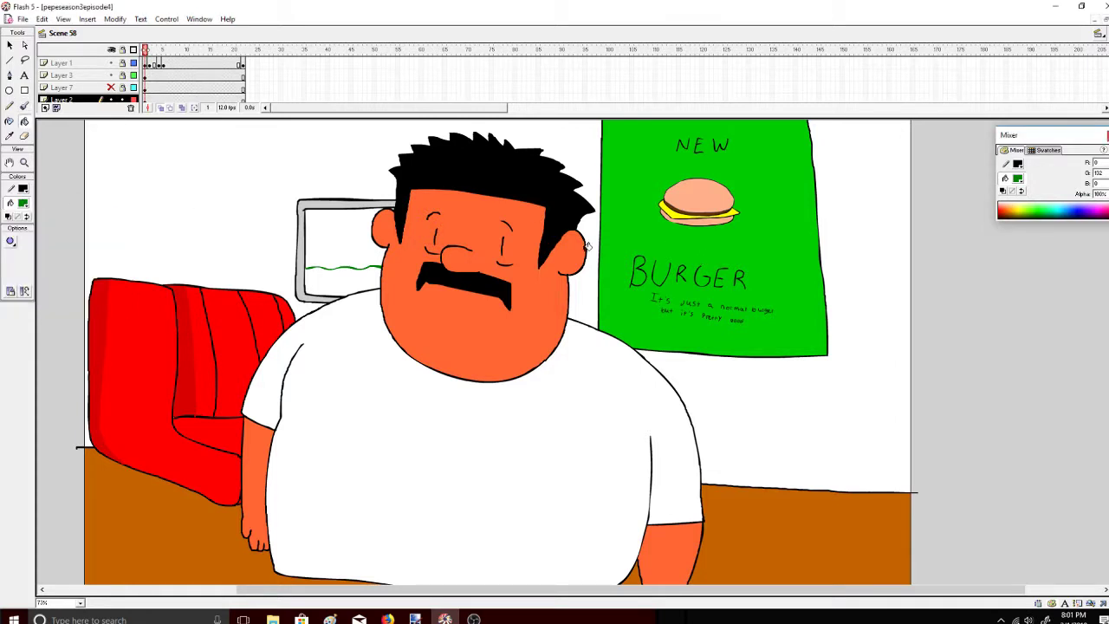
pyautogui.click(24, 203)
pyautogui.click(123, 216)
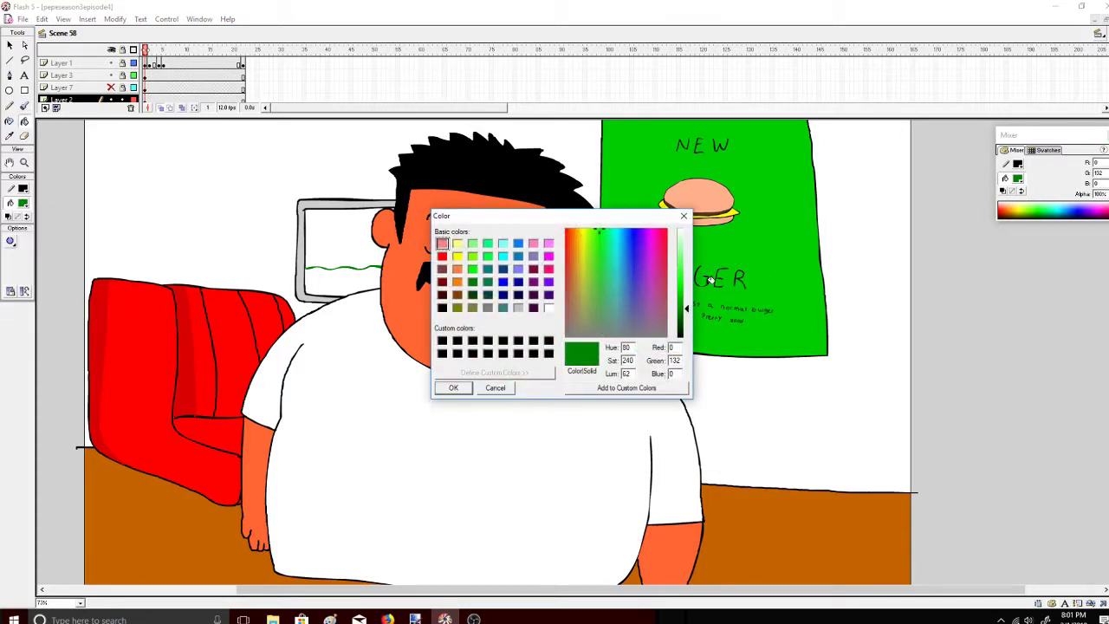
pyautogui.click(687, 297)
pyautogui.click(464, 387)
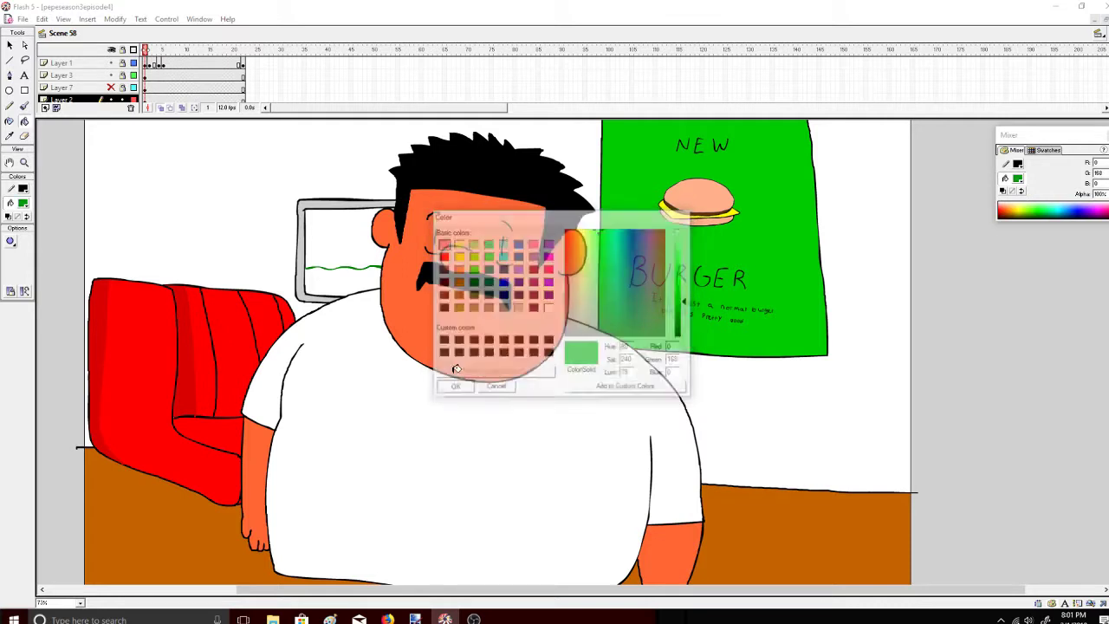
pyautogui.click(349, 290)
# Handwrite "Bruh I'm still hyped af" on the wall with the Brush in black
pyautogui.click(25, 105)
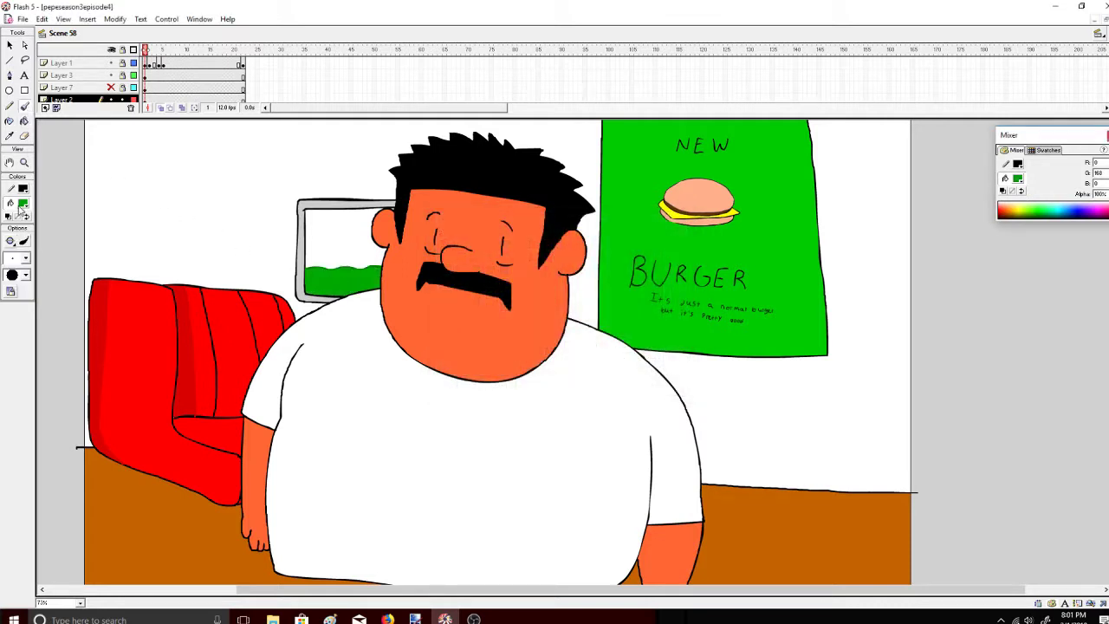
pyautogui.click(23, 202)
pyautogui.click(7, 229)
pyautogui.moveTo(124, 136); pyautogui.dragTo(140, 172)
pyautogui.moveTo(155, 166)
pyautogui.mouseDown()
pyautogui.moveTo(169, 147)
pyautogui.moveTo(217, 168)
pyautogui.mouseUp()
pyautogui.moveTo(134, 184); pyautogui.dragTo(134, 210)
pyautogui.moveTo(170, 174); pyautogui.dragTo(167, 184)
pyautogui.moveTo(177, 204)
pyautogui.mouseDown()
pyautogui.moveTo(191, 189)
pyautogui.moveTo(207, 204)
pyautogui.mouseUp()
pyautogui.moveTo(262, 172); pyautogui.dragTo(252, 197)
pyautogui.moveTo(271, 171); pyautogui.dragTo(271, 196)
pyautogui.moveTo(263, 182); pyautogui.dragTo(303, 184)
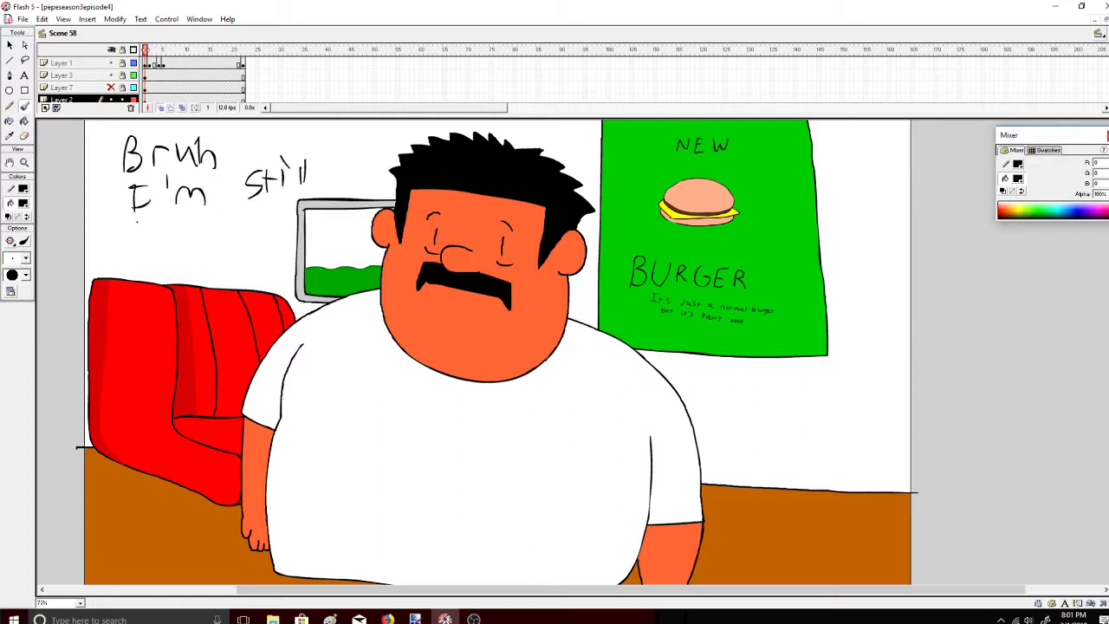
pyautogui.moveTo(136, 225); pyautogui.dragTo(149, 238)
pyautogui.moveTo(136, 204)
pyautogui.mouseDown()
pyautogui.moveTo(136, 237)
pyautogui.moveTo(171, 229)
pyautogui.mouseUp()
pyautogui.moveTo(177, 217)
pyautogui.mouseDown()
pyautogui.moveTo(167, 243)
pyautogui.moveTo(205, 235)
pyautogui.mouseUp()
pyautogui.moveTo(216, 227)
pyautogui.mouseDown()
pyautogui.moveTo(221, 238)
pyautogui.moveTo(184, 265)
pyautogui.mouseUp()
pyautogui.moveTo(180, 256); pyautogui.dragTo(192, 255)
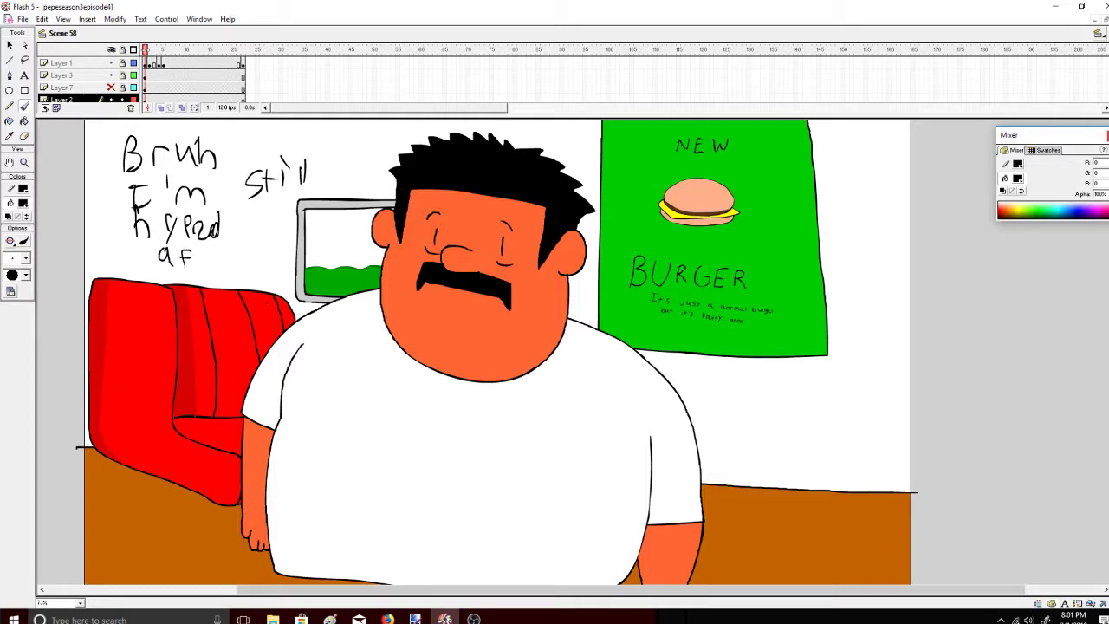
# Undo all strokes of the handwritten "Bruh I'm still hyped af" note
pyautogui.hotkey('ctrl', 'z')
pyautogui.hotkey('ctrl', 'z')
pyautogui.hotkey('ctrl', 'z')
pyautogui.hotkey('ctrl', 'z')
pyautogui.hotkey('ctrl', 'z')
pyautogui.hotkey('ctrl', 'z')
pyautogui.hotkey('ctrl', 'z')
pyautogui.hotkey('ctrl', 'z')
pyautogui.hotkey('ctrl', 'z')
pyautogui.hotkey('ctrl', 'z')
pyautogui.hotkey('ctrl', 'z')
pyautogui.hotkey('ctrl', 'z')
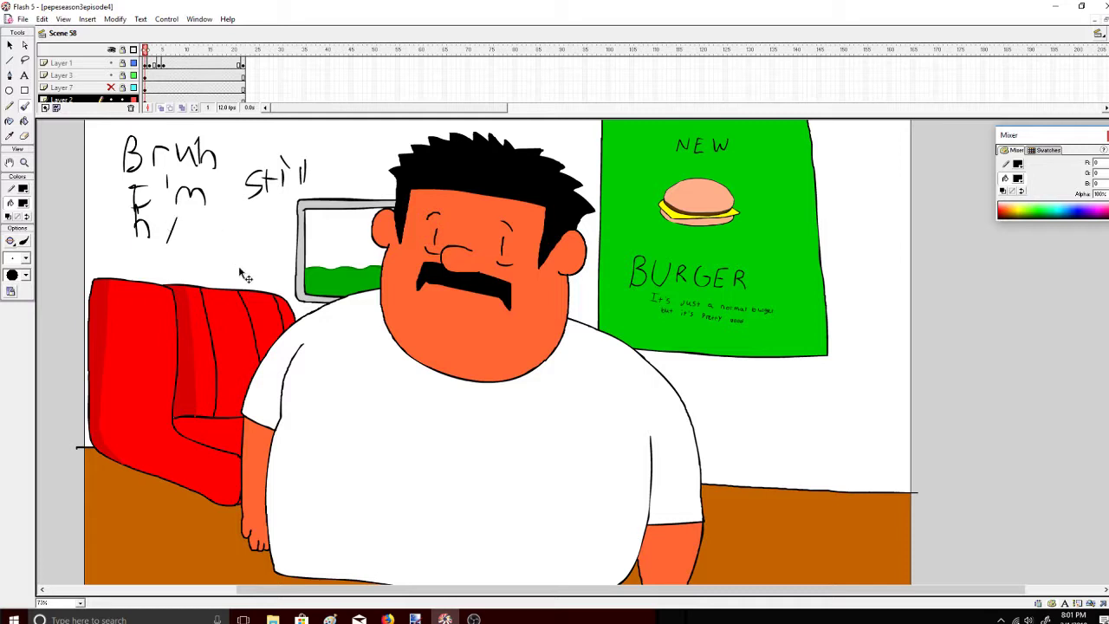
pyautogui.hotkey('ctrl', 'z')
pyautogui.hotkey('ctrl', 'z')
pyautogui.hotkey('ctrl', 'z')
pyautogui.hotkey('ctrl', 'z')
pyautogui.hotkey('ctrl', 'z')
pyautogui.hotkey('ctrl', 'z')
pyautogui.hotkey('ctrl', 'z')
pyautogui.hotkey('ctrl', 'z')
pyautogui.hotkey('ctrl', 'z')
pyautogui.hotkey('ctrl', 'z')
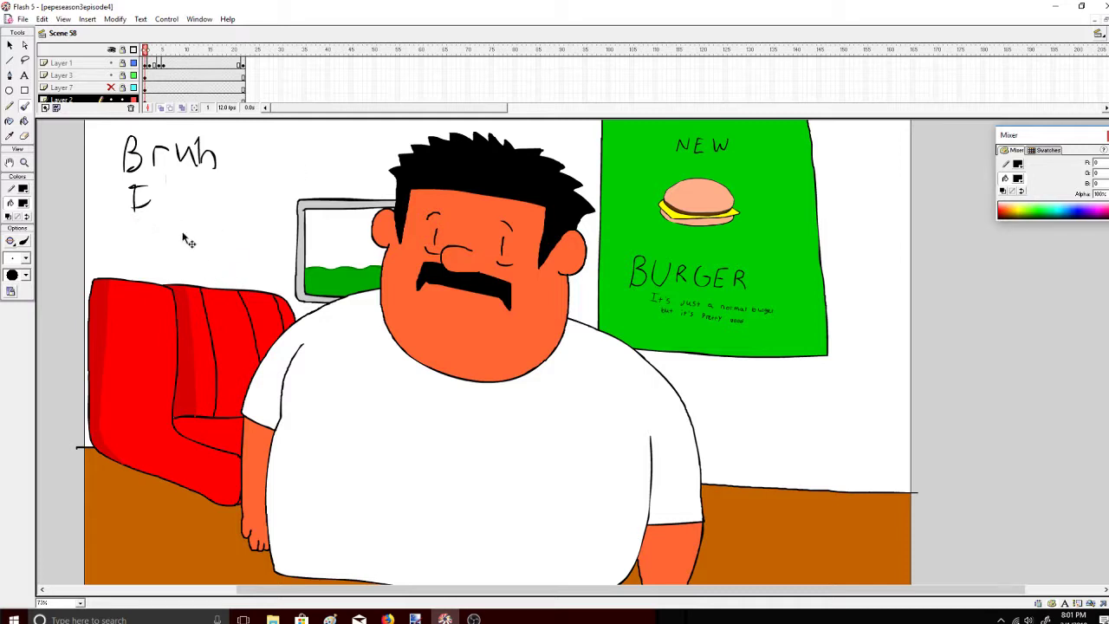
pyautogui.hotkey('ctrl', 'z')
pyautogui.hotkey('ctrl', 'z')
pyautogui.hotkey('ctrl', 'z')
pyautogui.hotkey('ctrl', 'z')
pyautogui.hotkey('ctrl', 'z')
pyautogui.hotkey('ctrl', 'z')
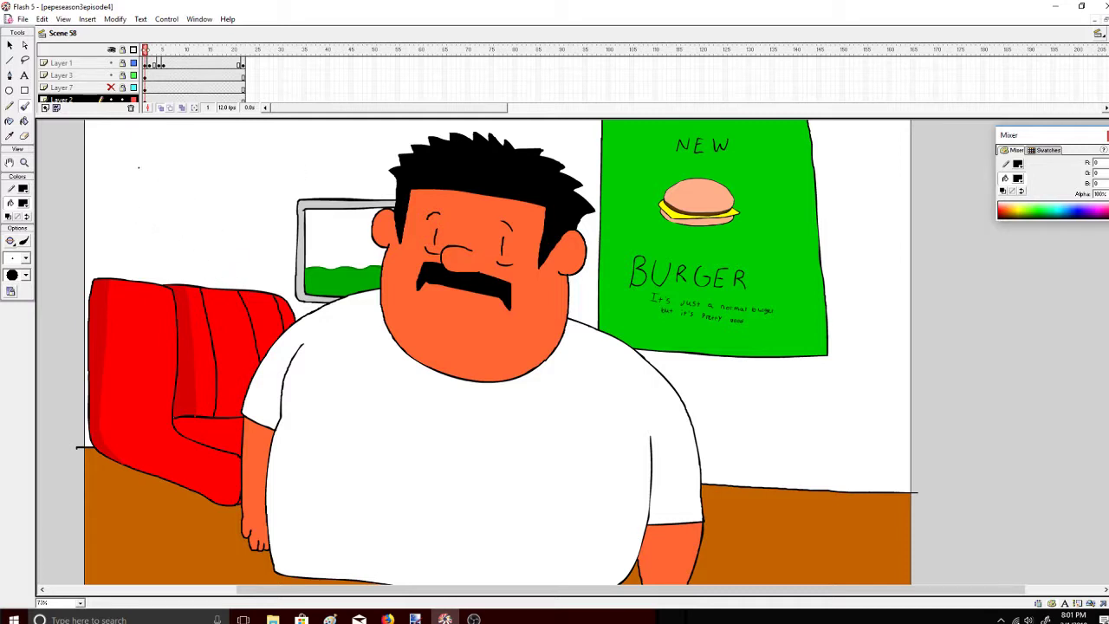
# Handwrite "That I'm getting out of school 3 days next week" in black on the wall
pyautogui.moveTo(135, 141); pyautogui.dragTo(135, 169)
pyautogui.moveTo(123, 144)
pyautogui.mouseDown()
pyautogui.moveTo(153, 143)
pyautogui.moveTo(169, 172)
pyautogui.moveTo(198, 169)
pyautogui.mouseUp()
pyautogui.moveTo(190, 156); pyautogui.dragTo(210, 154)
pyautogui.moveTo(245, 145)
pyautogui.mouseDown()
pyautogui.moveTo(245, 169)
pyautogui.moveTo(259, 144)
pyautogui.mouseUp()
pyautogui.moveTo(237, 167); pyautogui.dragTo(259, 166)
pyautogui.moveTo(170, 184); pyautogui.dragTo(162, 207)
pyautogui.moveTo(178, 195); pyautogui.dragTo(193, 204)
pyautogui.moveTo(185, 192); pyautogui.dragTo(205, 203)
pyautogui.moveTo(200, 193); pyautogui.dragTo(212, 191)
pyautogui.moveTo(217, 185)
pyautogui.mouseDown()
pyautogui.moveTo(219, 203)
pyautogui.moveTo(239, 199)
pyautogui.mouseUp()
pyautogui.moveTo(249, 182); pyautogui.dragTo(242, 212)
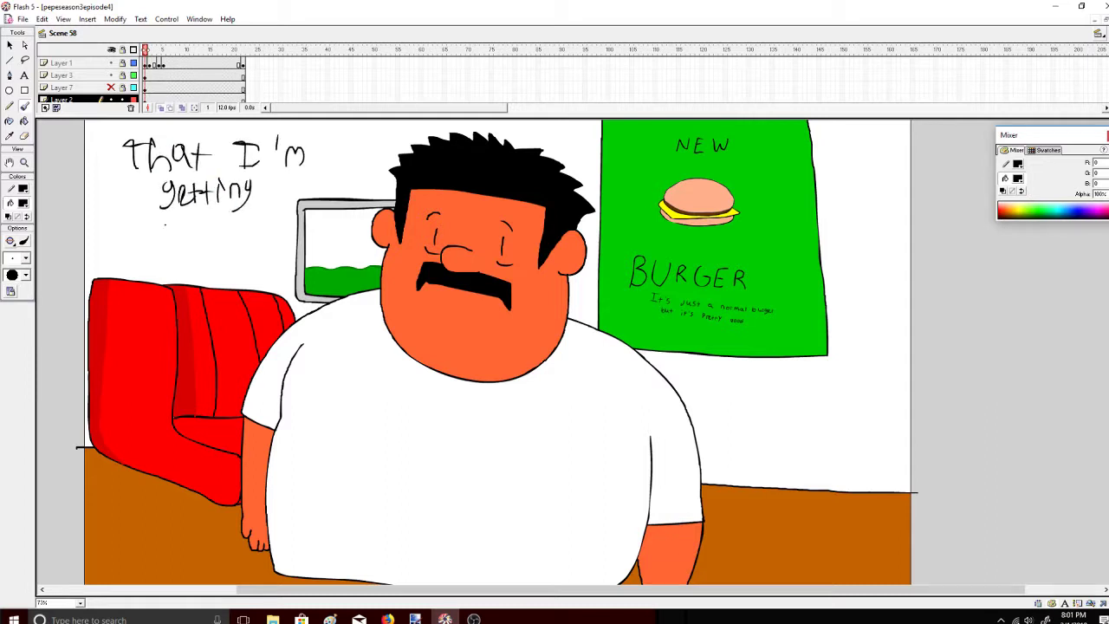
pyautogui.moveTo(168, 217); pyautogui.dragTo(179, 231)
pyautogui.moveTo(185, 215)
pyautogui.mouseDown()
pyautogui.moveTo(184, 231)
pyautogui.moveTo(196, 220)
pyautogui.mouseUp()
pyautogui.moveTo(213, 219); pyautogui.dragTo(219, 231)
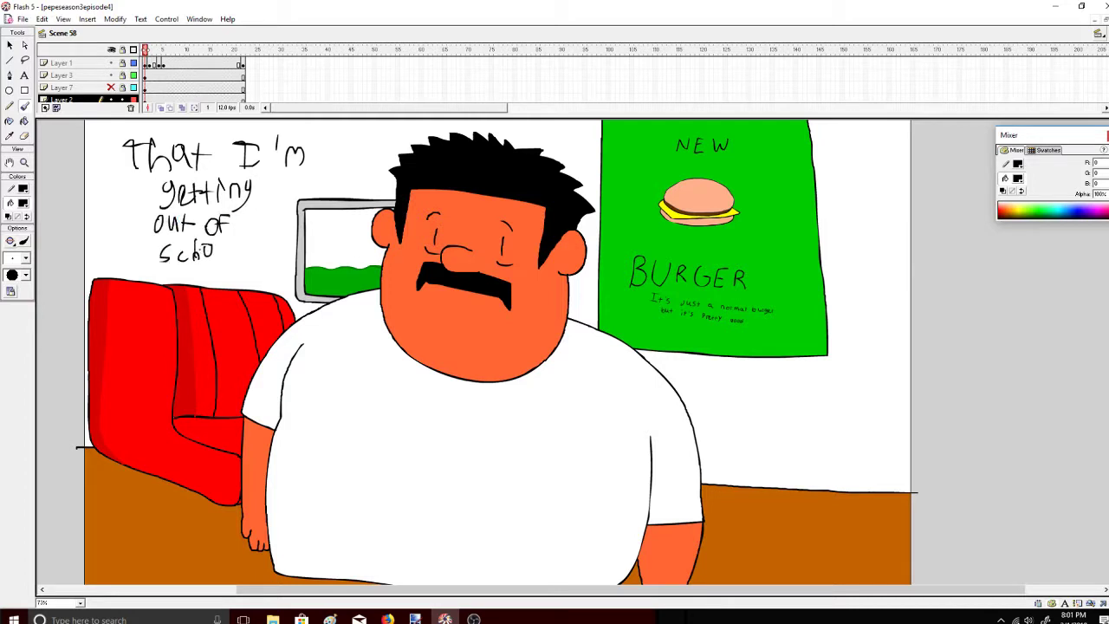
pyautogui.moveTo(252, 247); pyautogui.dragTo(223, 277)
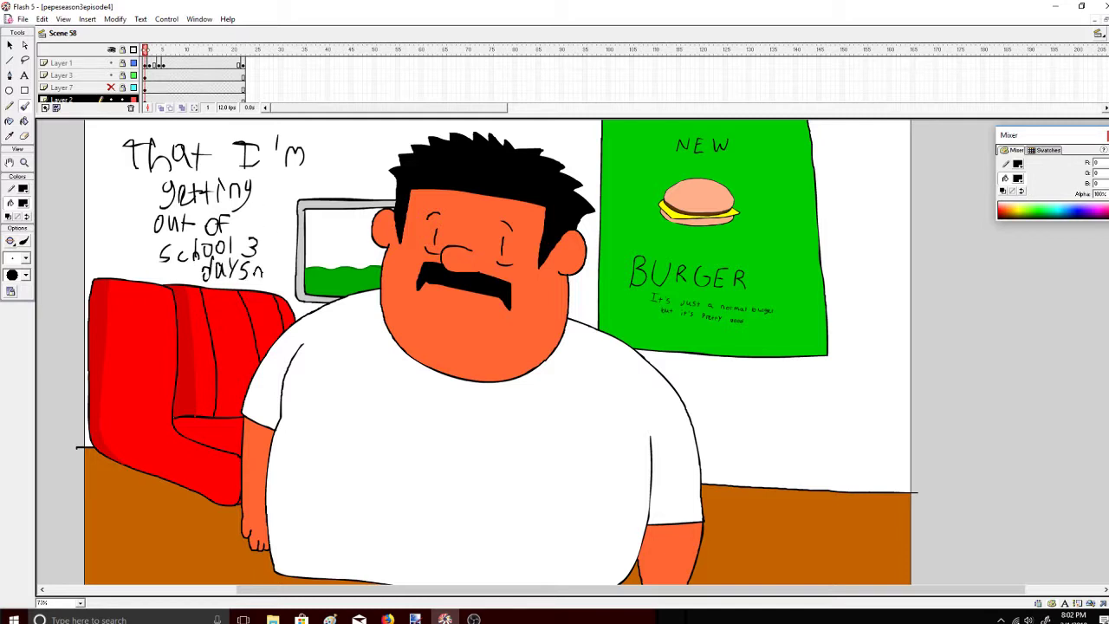
pyautogui.moveTo(266, 270); pyautogui.dragTo(274, 274)
pyautogui.moveTo(277, 267)
pyautogui.mouseDown()
pyautogui.moveTo(278, 283)
pyautogui.moveTo(288, 281)
pyautogui.mouseUp()
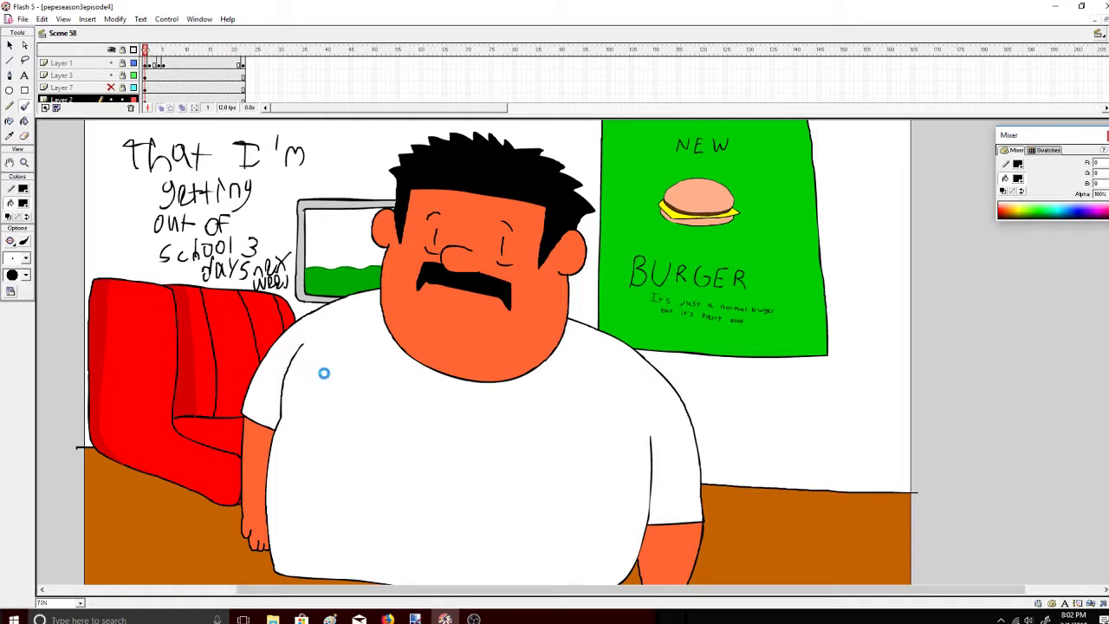
# Undo all strokes of the handwritten note about getting out of school
pyautogui.hotkey('ctrl', 'z')
pyautogui.hotkey('ctrl', 'z')
pyautogui.hotkey('ctrl', 'z')
pyautogui.hotkey('ctrl', 'z')
pyautogui.hotkey('ctrl', 'z')
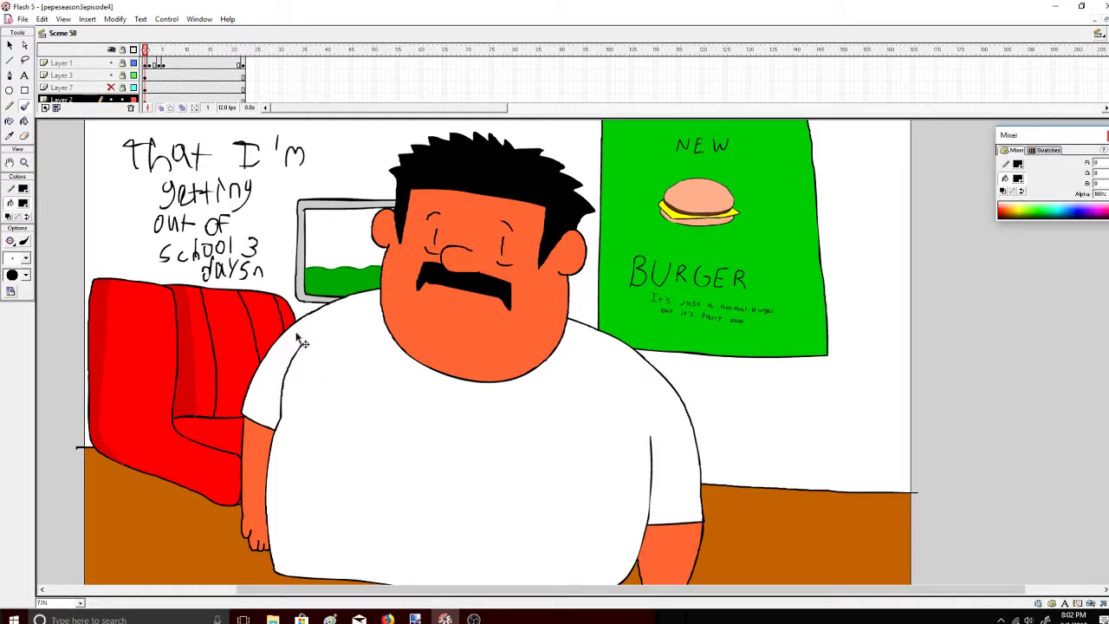
pyautogui.hotkey('ctrl', 'z')
pyautogui.hotkey('ctrl', 'z')
pyautogui.hotkey('ctrl', 'z')
pyautogui.hotkey('ctrl', 'z')
pyautogui.hotkey('ctrl', 'z')
pyautogui.hotkey('ctrl', 'z')
pyautogui.hotkey('ctrl', 'z')
pyautogui.hotkey('ctrl', 'z')
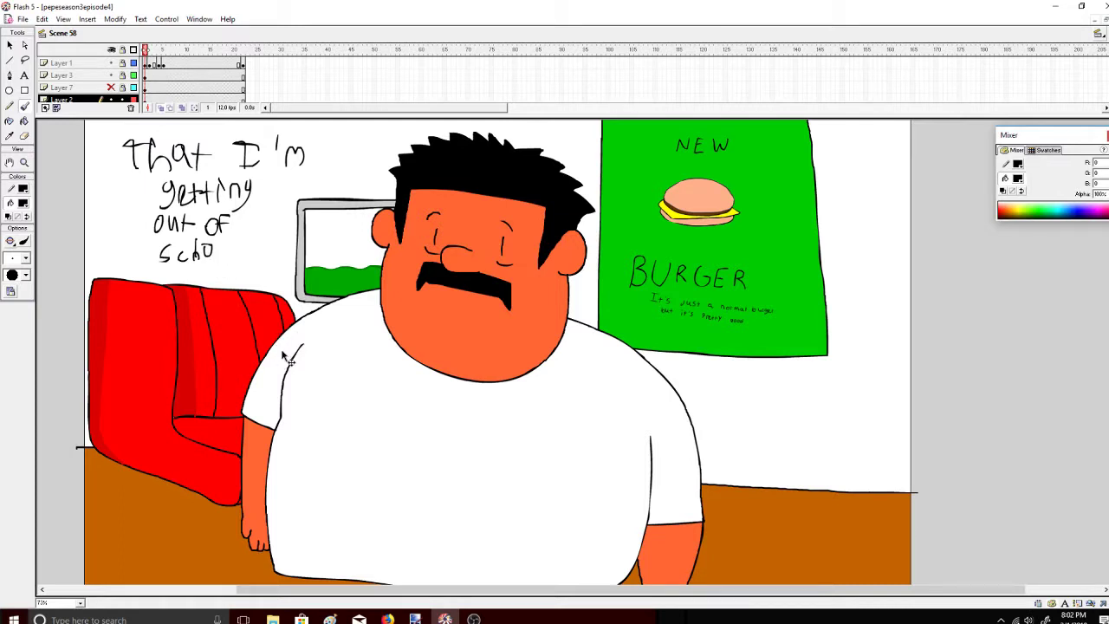
pyautogui.hotkey('ctrl', 'z')
pyautogui.hotkey('ctrl', 'z')
pyautogui.hotkey('ctrl', 'z')
pyautogui.hotkey('ctrl', 'z')
pyautogui.hotkey('ctrl', 'z')
pyautogui.hotkey('ctrl', 'z')
pyautogui.hotkey('ctrl', 'z')
pyautogui.hotkey('ctrl', 'z')
pyautogui.hotkey('ctrl', 'z')
pyautogui.hotkey('ctrl', 'z')
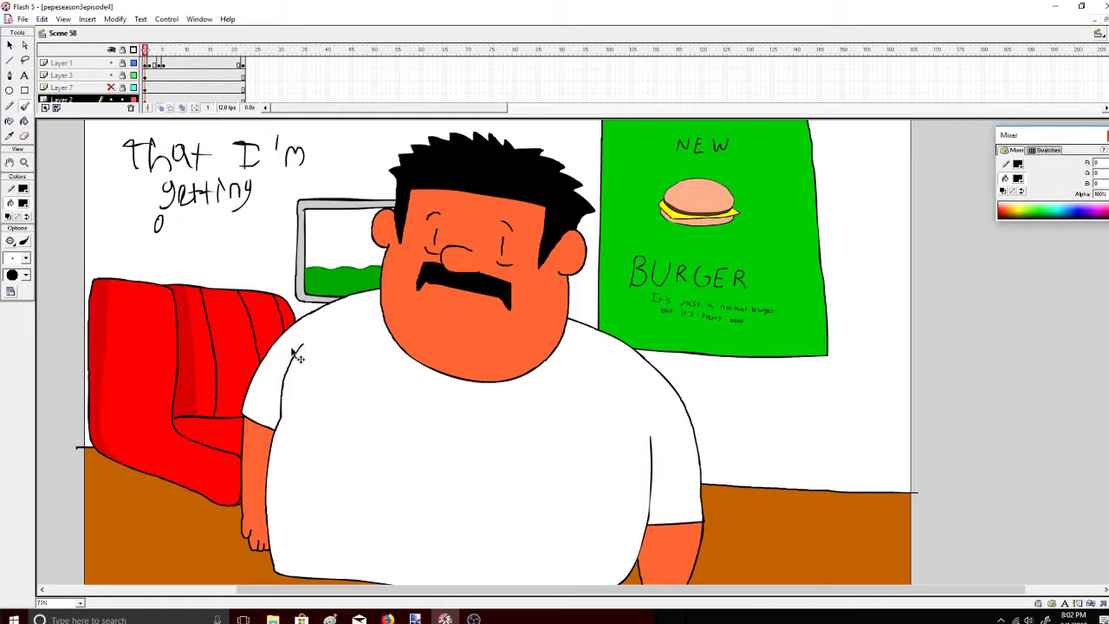
pyautogui.hotkey('ctrl', 'z')
pyautogui.hotkey('ctrl', 'z')
pyautogui.hotkey('ctrl', 'z')
pyautogui.hotkey('ctrl', 'z')
pyautogui.hotkey('ctrl', 'z')
pyautogui.hotkey('ctrl', 'z')
pyautogui.hotkey('ctrl', 'z')
pyautogui.hotkey('ctrl', 'z')
pyautogui.hotkey('ctrl', 'z')
pyautogui.hotkey('ctrl', 'z')
pyautogui.hotkey('ctrl', 'z')
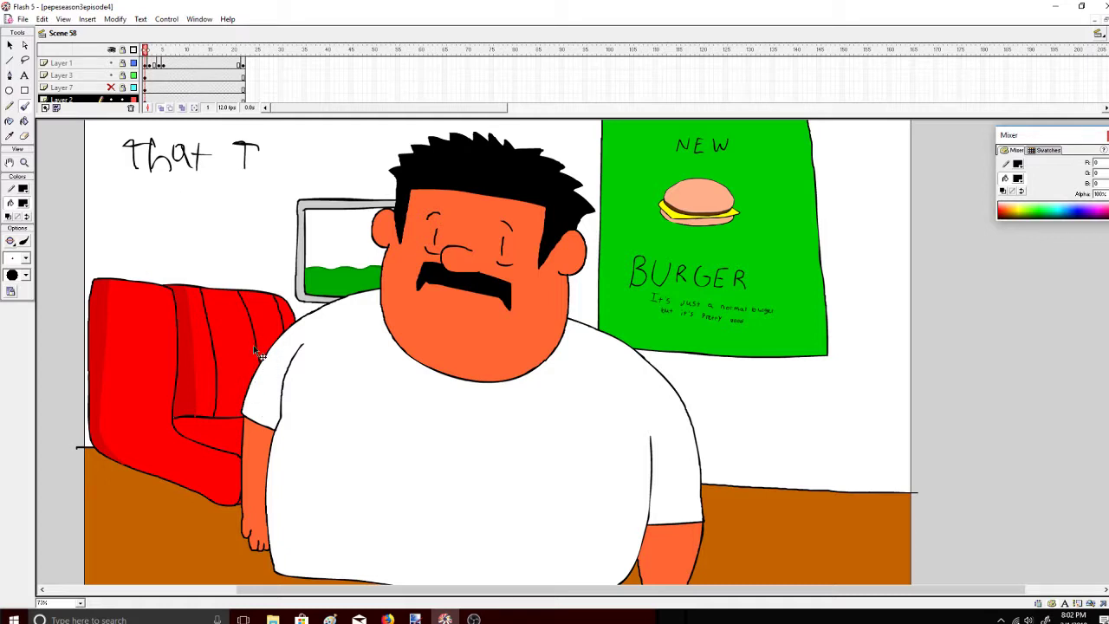
pyautogui.hotkey('ctrl', 'z')
pyautogui.hotkey('ctrl', 'z')
pyautogui.hotkey('ctrl', 'z')
pyautogui.hotkey('ctrl', 'z')
pyautogui.hotkey('ctrl', 'z')
pyautogui.hotkey('ctrl', 'z')
pyautogui.hotkey('ctrl', 'z')
pyautogui.hotkey('ctrl', 'z')
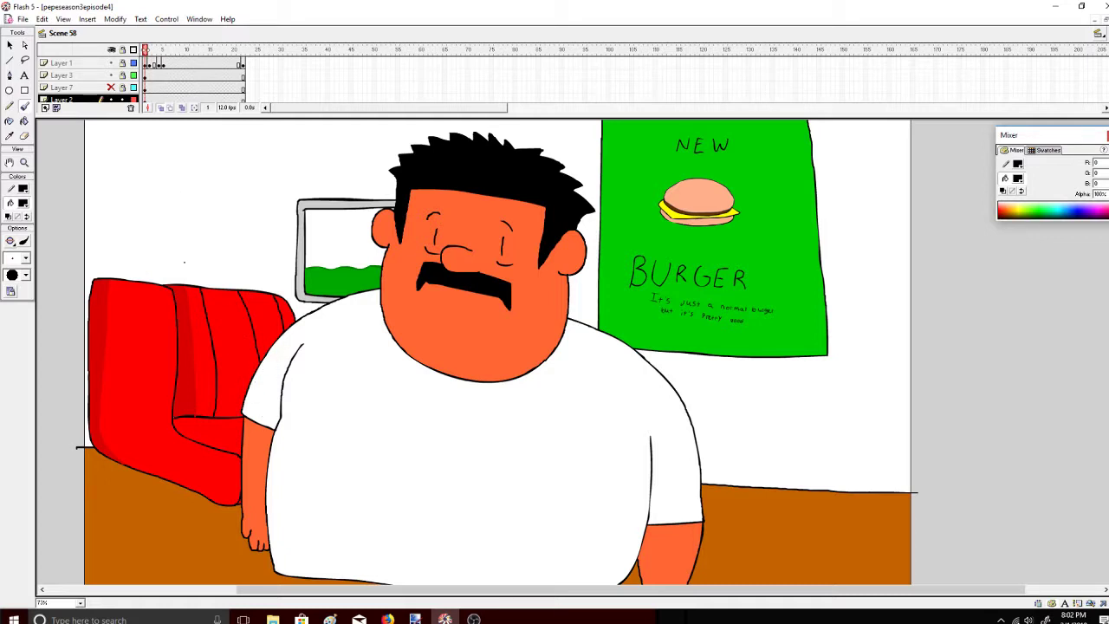
# Fill the window's sky above the grass with cyan and return to the Brush with a black fill
pyautogui.click(23, 121)
pyautogui.click(23, 203)
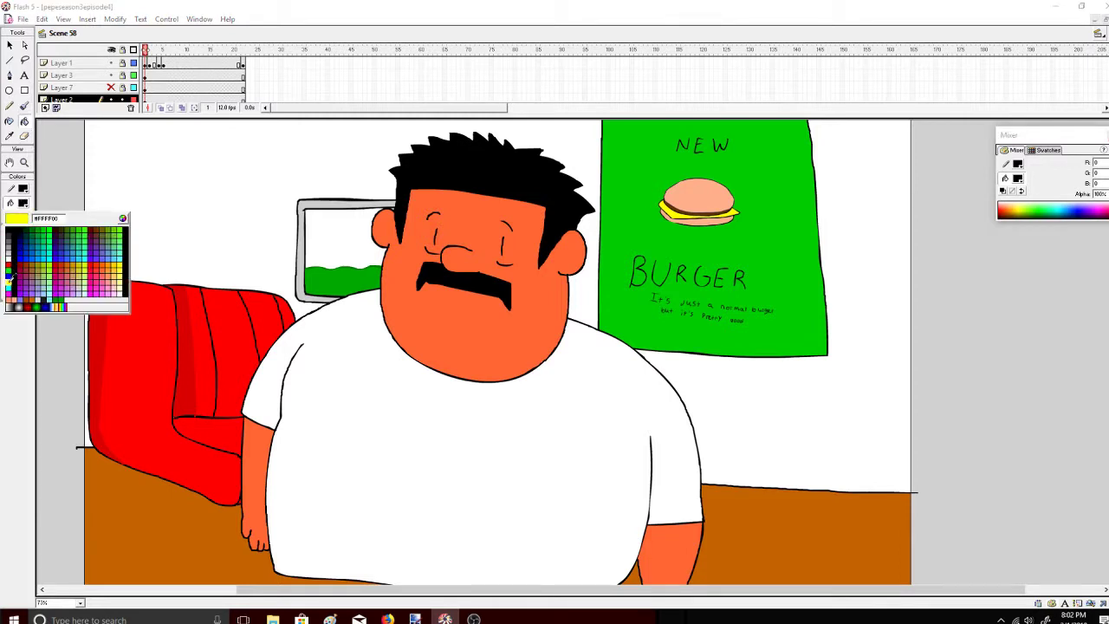
pyautogui.click(10, 282)
pyautogui.click(330, 246)
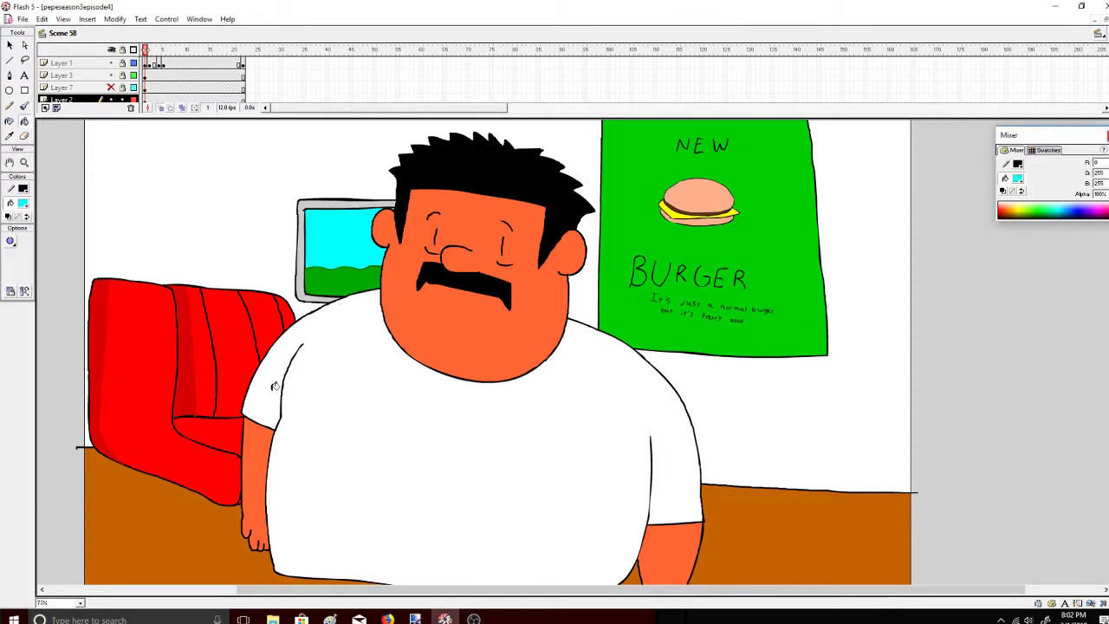
pyautogui.click(24, 106)
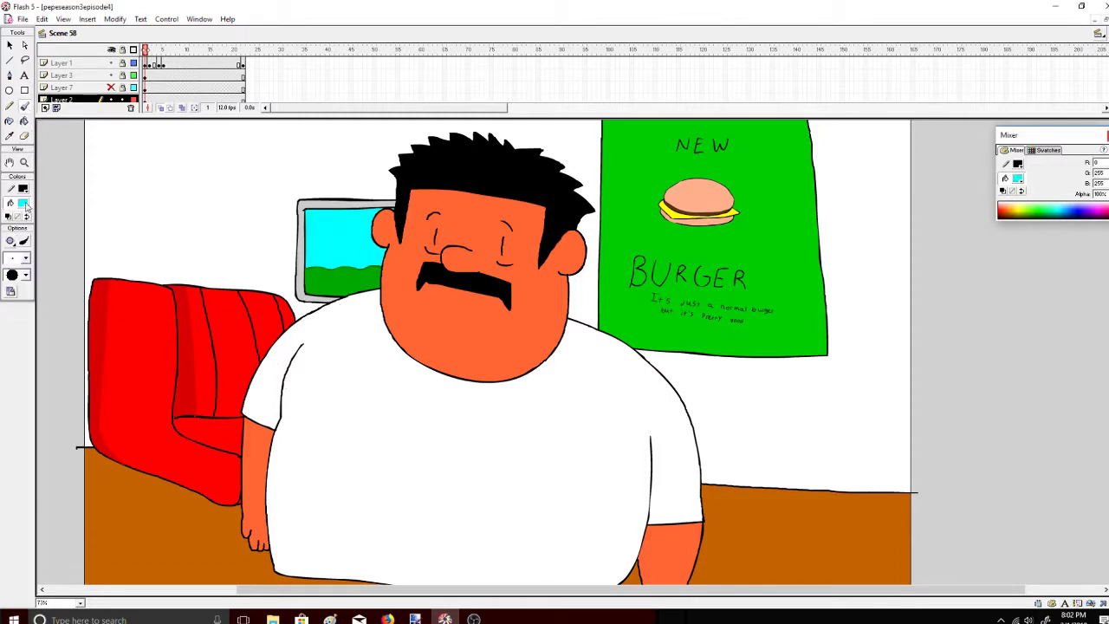
pyautogui.click(23, 204)
pyautogui.click(6, 222)
# Handwrite "Not to flex" in black on the wall and underline the last word
pyautogui.moveTo(115, 168)
pyautogui.mouseDown()
pyautogui.moveTo(132, 166)
pyautogui.moveTo(136, 134)
pyautogui.mouseUp()
pyautogui.moveTo(149, 142); pyautogui.dragTo(163, 161)
pyautogui.moveTo(155, 146)
pyautogui.mouseDown()
pyautogui.moveTo(174, 143)
pyautogui.moveTo(155, 179)
pyautogui.mouseUp()
pyautogui.moveTo(113, 216); pyautogui.dragTo(104, 248)
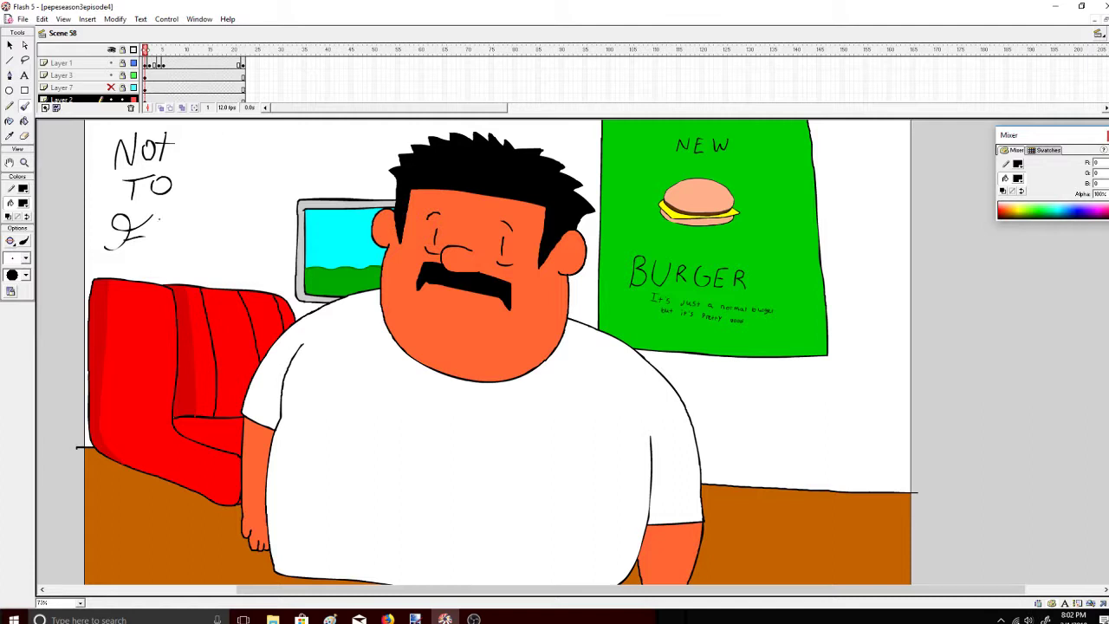
pyautogui.moveTo(159, 219)
pyautogui.mouseDown()
pyautogui.moveTo(181, 242)
pyautogui.moveTo(198, 225)
pyautogui.moveTo(206, 251)
pyautogui.moveTo(227, 253)
pyautogui.mouseUp()
pyautogui.moveTo(227, 208); pyautogui.dragTo(202, 253)
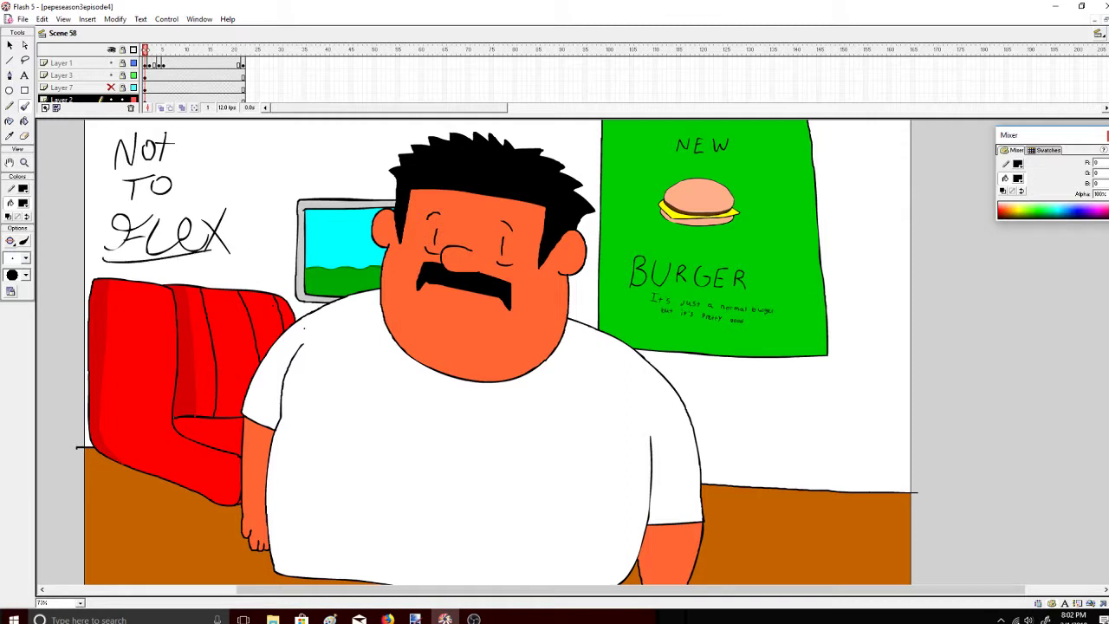
# Undo all strokes of the underlined "Not to flex" note
pyautogui.hotkey('ctrl', 'z')
pyautogui.hotkey('ctrl', 'z')
pyautogui.hotkey('ctrl', 'z')
pyautogui.hotkey('ctrl', 'z')
pyautogui.hotkey('ctrl', 'z')
pyautogui.hotkey('ctrl', 'z')
pyautogui.hotkey('ctrl', 'z')
pyautogui.hotkey('ctrl', 'z')
pyautogui.hotkey('ctrl', 'z')
pyautogui.hotkey('ctrl', 'z')
pyautogui.hotkey('ctrl', 'z')
pyautogui.hotkey('ctrl', 'z')
pyautogui.hotkey('ctrl', 'z')
pyautogui.hotkey('ctrl', 'z')
pyautogui.hotkey('ctrl', 'z')
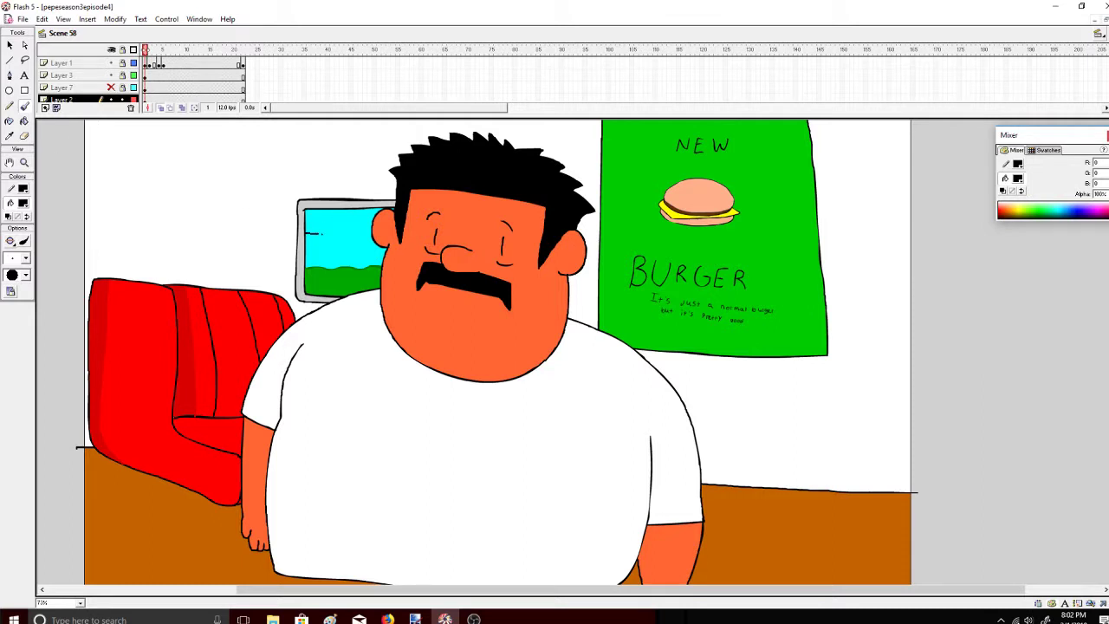
# Outline two buildings above the grass in the window and fill them with yellow and dark brown
pyautogui.moveTo(351, 263); pyautogui.dragTo(352, 266)
pyautogui.click(23, 203)
pyautogui.click(9, 282)
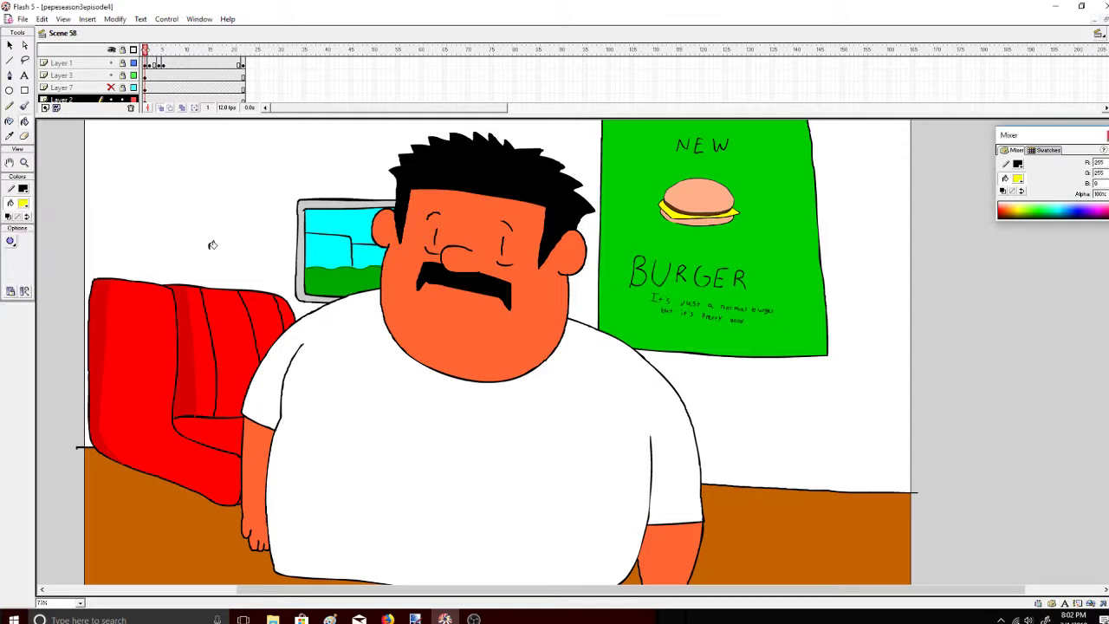
pyautogui.click(319, 249)
pyautogui.click(24, 202)
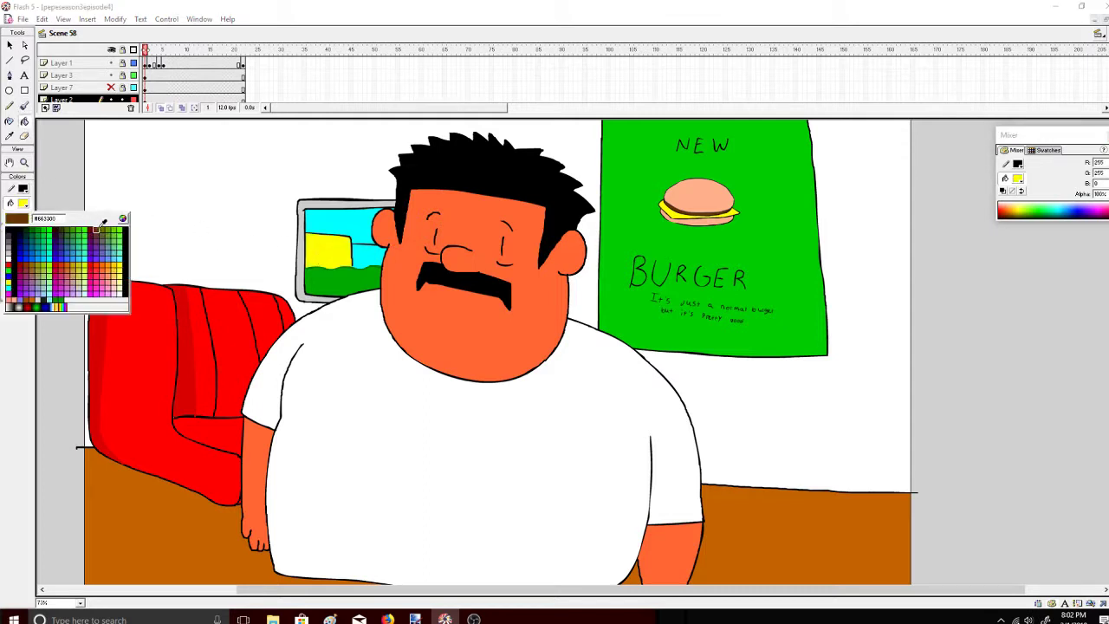
pyautogui.click(98, 227)
pyautogui.click(380, 255)
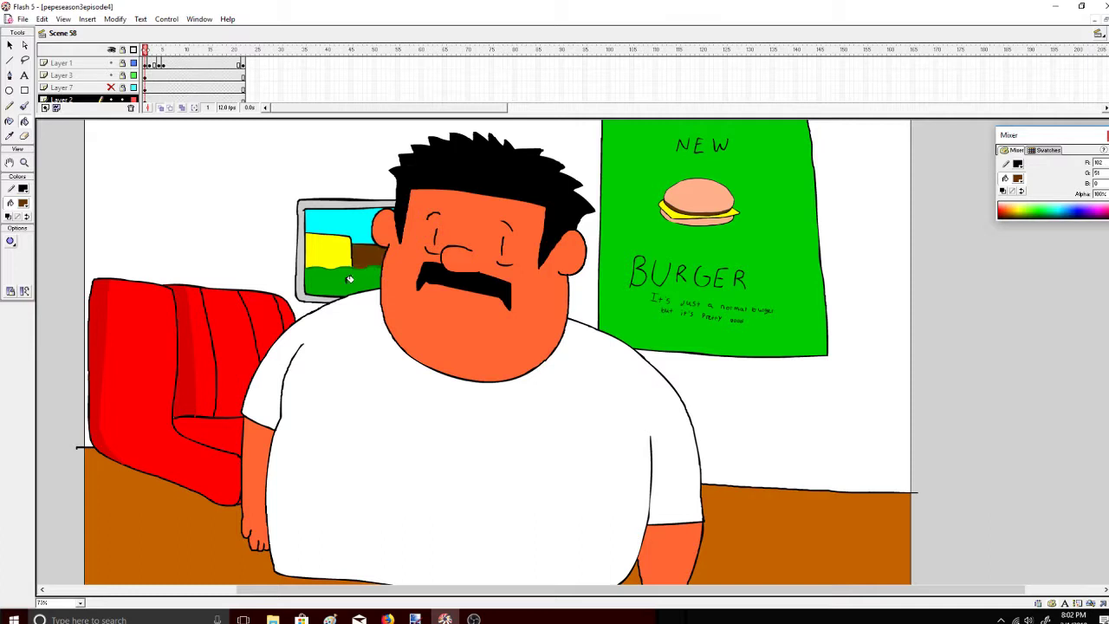
# Lock Layer 2, show Layer 7, and add a new layer at the top of the layer stack
pyautogui.click(117, 100)
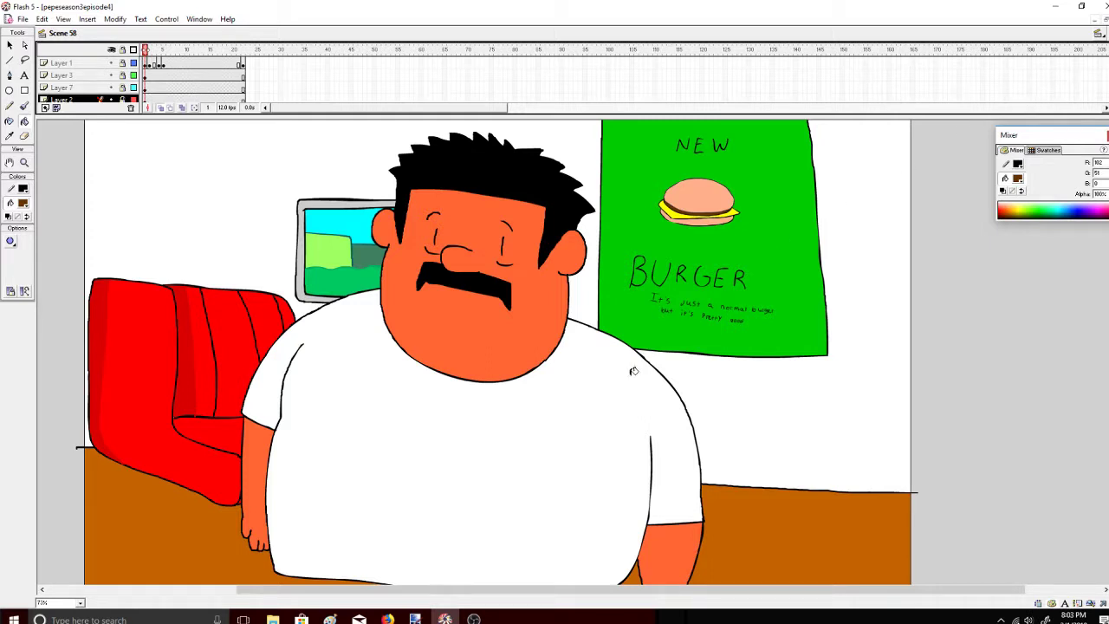
pyautogui.click(24, 105)
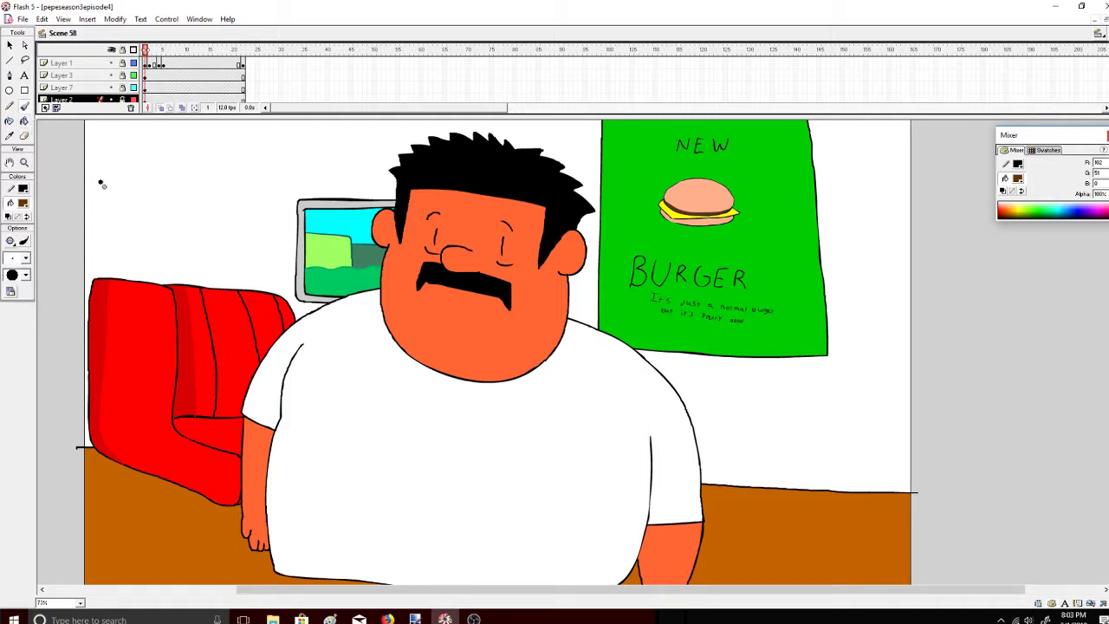
pyautogui.click(45, 107)
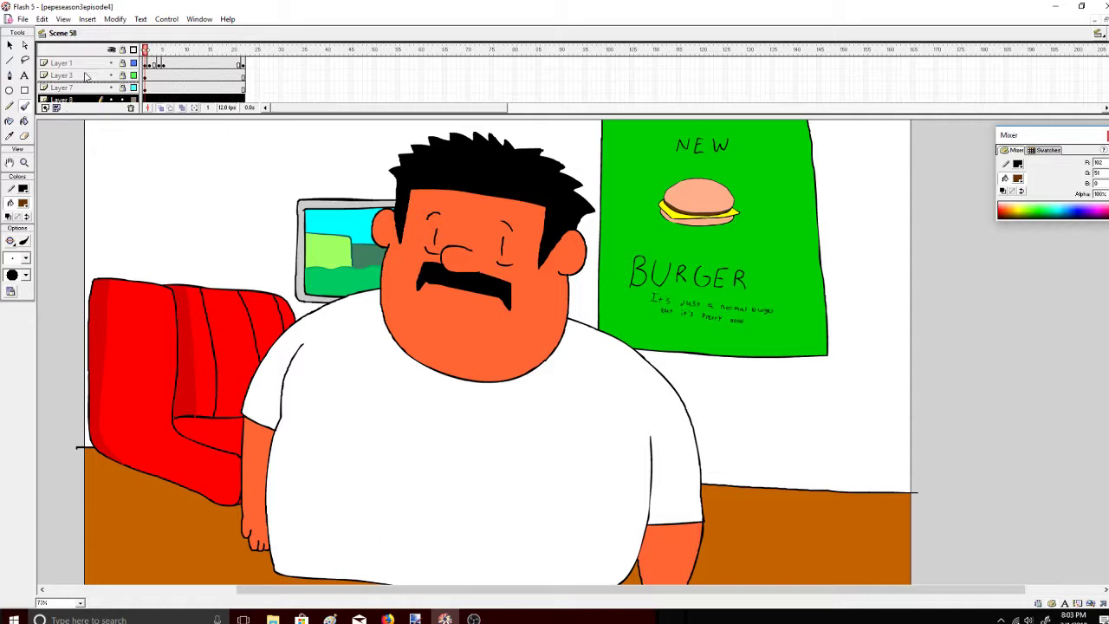
# Sketch a raised arm with a fist in black brush strokes on the wall above the red chair
pyautogui.click(26, 205)
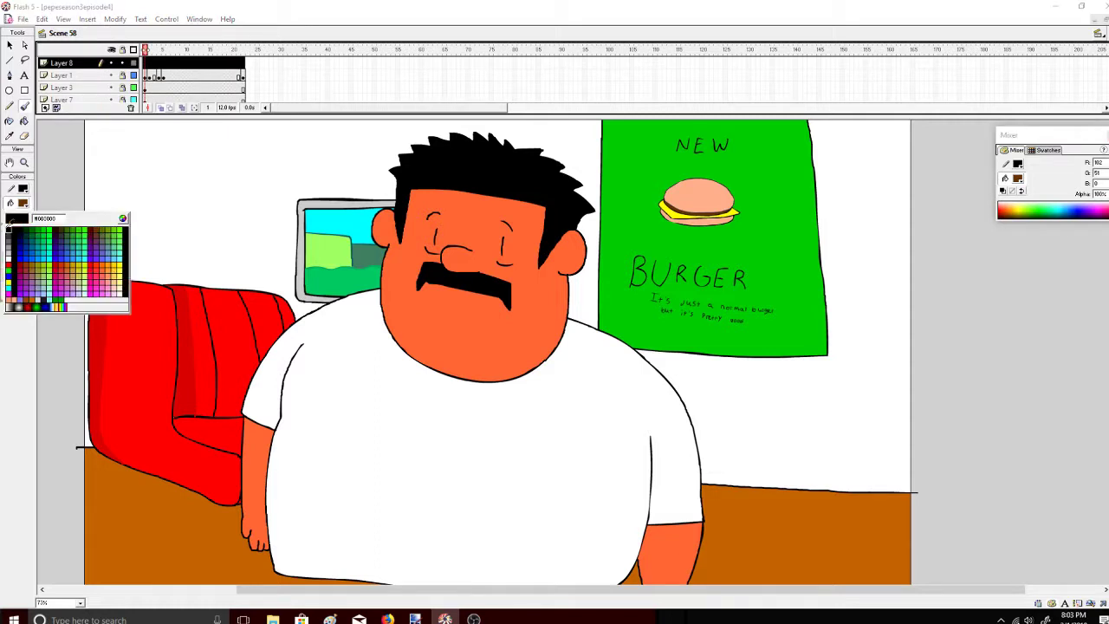
pyautogui.click(5, 227)
pyautogui.moveTo(135, 165); pyautogui.dragTo(144, 180)
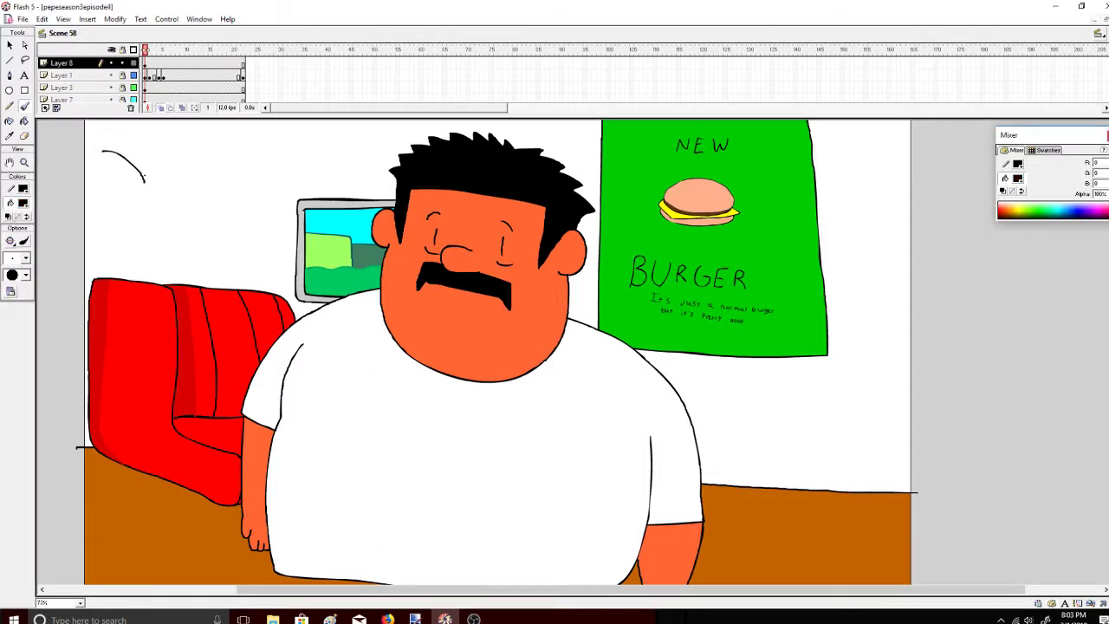
pyautogui.moveTo(185, 216); pyautogui.dragTo(185, 219)
pyautogui.moveTo(147, 255)
pyautogui.mouseDown()
pyautogui.moveTo(206, 250)
pyautogui.moveTo(235, 226)
pyautogui.mouseUp()
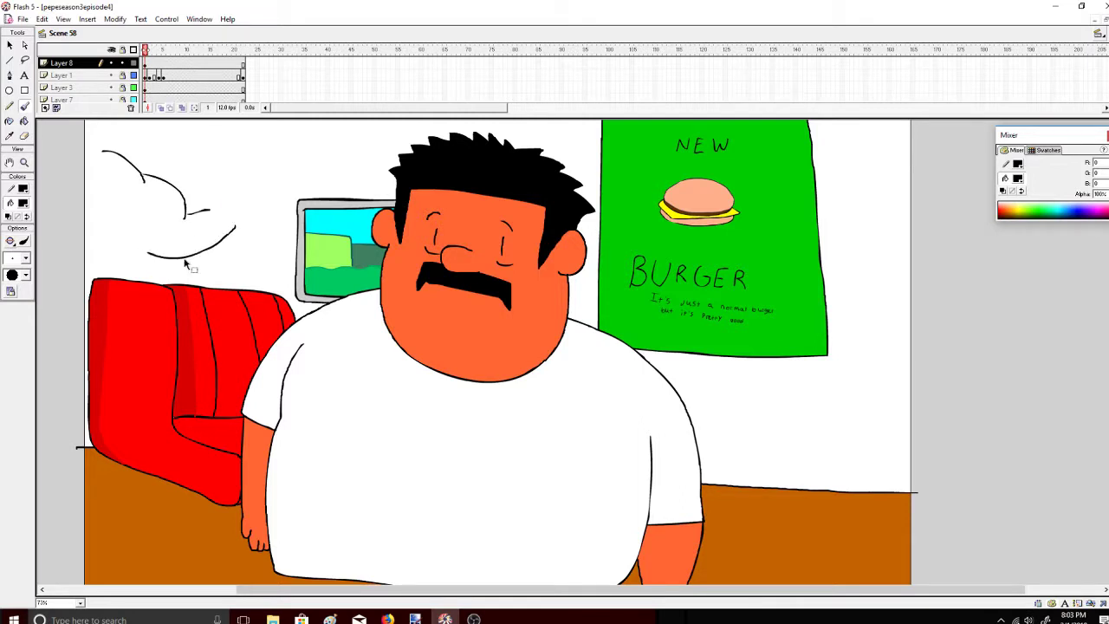
pyautogui.hotkey('ctrl', 'z')
pyautogui.moveTo(182, 261); pyautogui.dragTo(208, 262)
pyautogui.moveTo(246, 227); pyautogui.dragTo(252, 210)
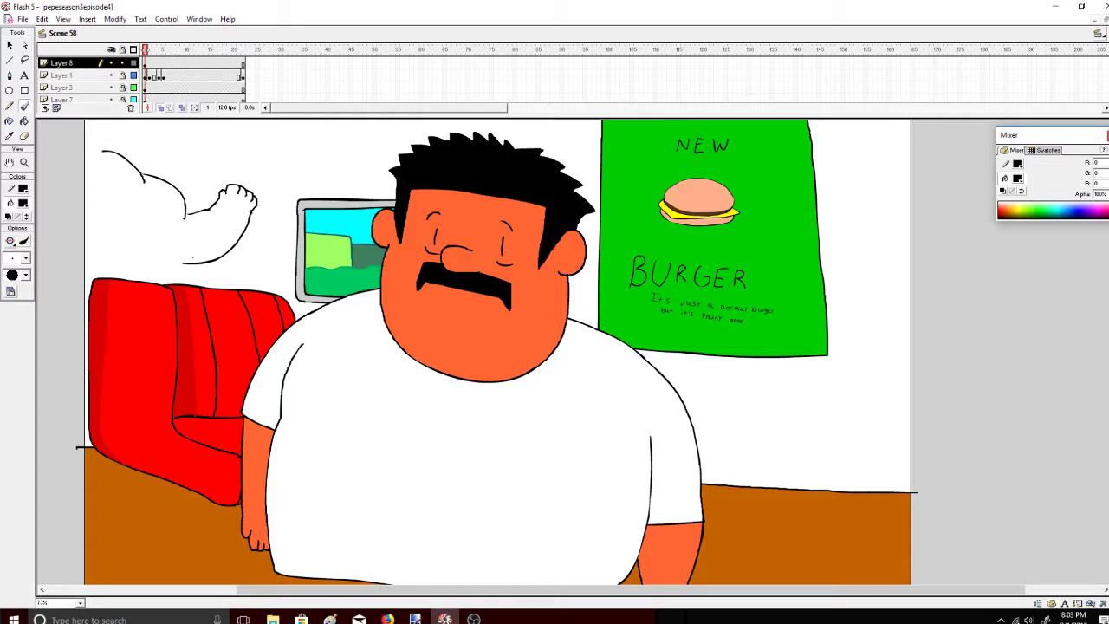
pyautogui.moveTo(134, 258); pyautogui.dragTo(116, 236)
# Undo all strokes of the raised arm sketch
pyautogui.hotkey('ctrl', 'z')
pyautogui.hotkey('ctrl', 'z')
pyautogui.hotkey('ctrl', 'z')
pyautogui.hotkey('ctrl', 'z')
pyautogui.hotkey('ctrl', 'z')
pyautogui.hotkey('ctrl', 'z')
pyautogui.hotkey('ctrl', 'z')
pyautogui.hotkey('ctrl', 'z')
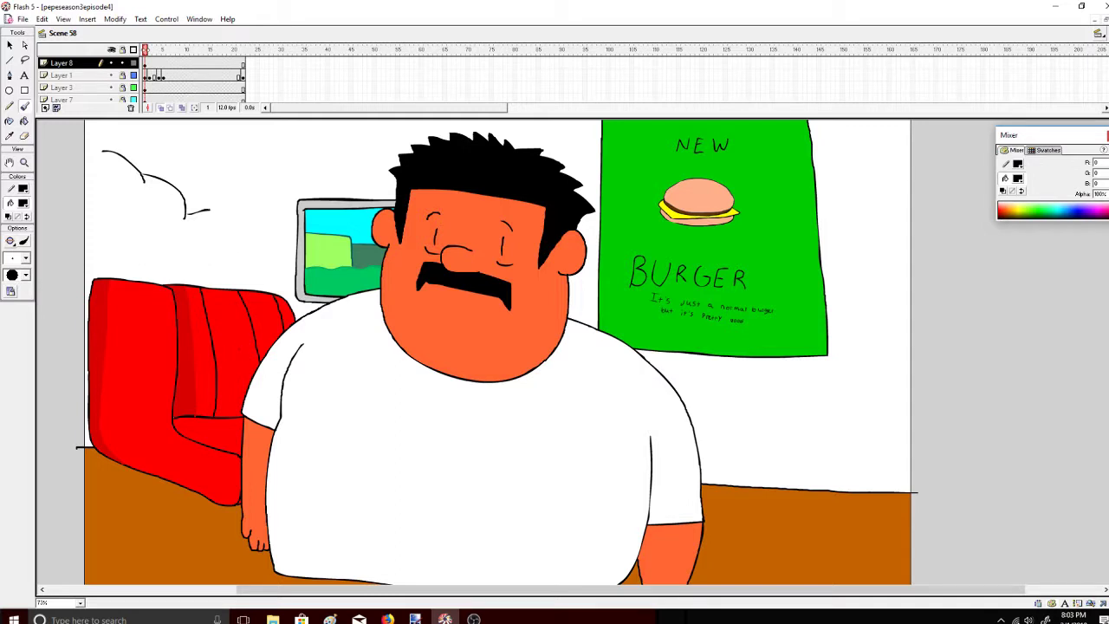
pyautogui.hotkey('ctrl', 'z')
pyautogui.hotkey('ctrl', 'z')
pyautogui.hotkey('ctrl', 'z')
pyautogui.hotkey('ctrl', 'z')
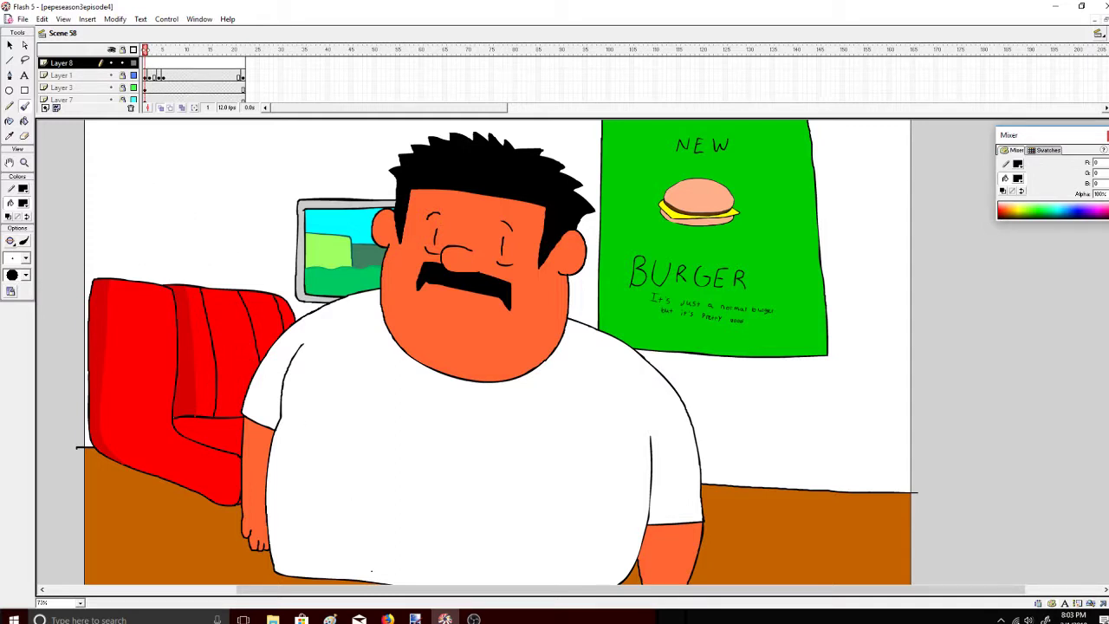
# Check the live chat in the YouTube dashboard, return to Flash and handwrite "I'm one of them lol" in black on the wall
pyautogui.click(387, 619)
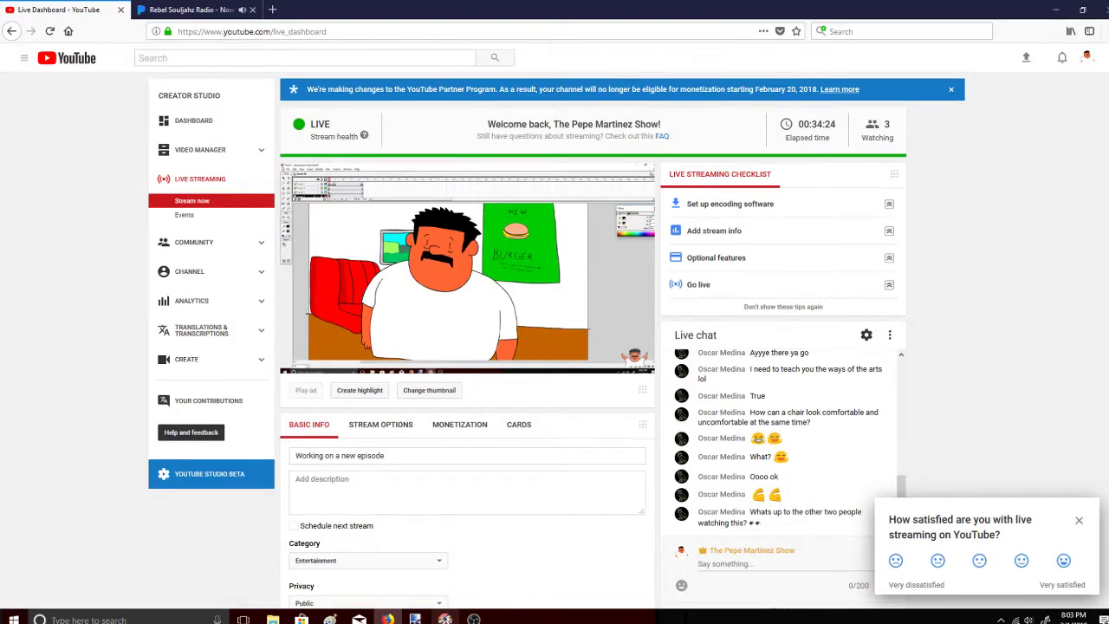
pyautogui.click(445, 618)
pyautogui.moveTo(121, 146); pyautogui.dragTo(116, 182)
pyautogui.moveTo(118, 144)
pyautogui.mouseDown()
pyautogui.moveTo(112, 184)
pyautogui.moveTo(172, 160)
pyautogui.moveTo(141, 196)
pyautogui.mouseUp()
pyautogui.moveTo(151, 215)
pyautogui.mouseDown()
pyautogui.moveTo(194, 217)
pyautogui.moveTo(228, 199)
pyautogui.moveTo(232, 216)
pyautogui.mouseUp()
pyautogui.moveTo(157, 243); pyautogui.dragTo(158, 260)
pyautogui.moveTo(149, 251)
pyautogui.mouseDown()
pyautogui.moveTo(210, 259)
pyautogui.moveTo(177, 259)
pyautogui.mouseUp()
pyautogui.hotkey('ctrl', 'z')
pyautogui.moveTo(193, 249); pyautogui.dragTo(206, 258)
pyautogui.moveTo(211, 248); pyautogui.dragTo(228, 260)
pyautogui.moveTo(213, 265)
pyautogui.mouseDown()
pyautogui.moveTo(214, 286)
pyautogui.moveTo(229, 265)
pyautogui.mouseUp()
pyautogui.moveTo(239, 258); pyautogui.dragTo(240, 278)
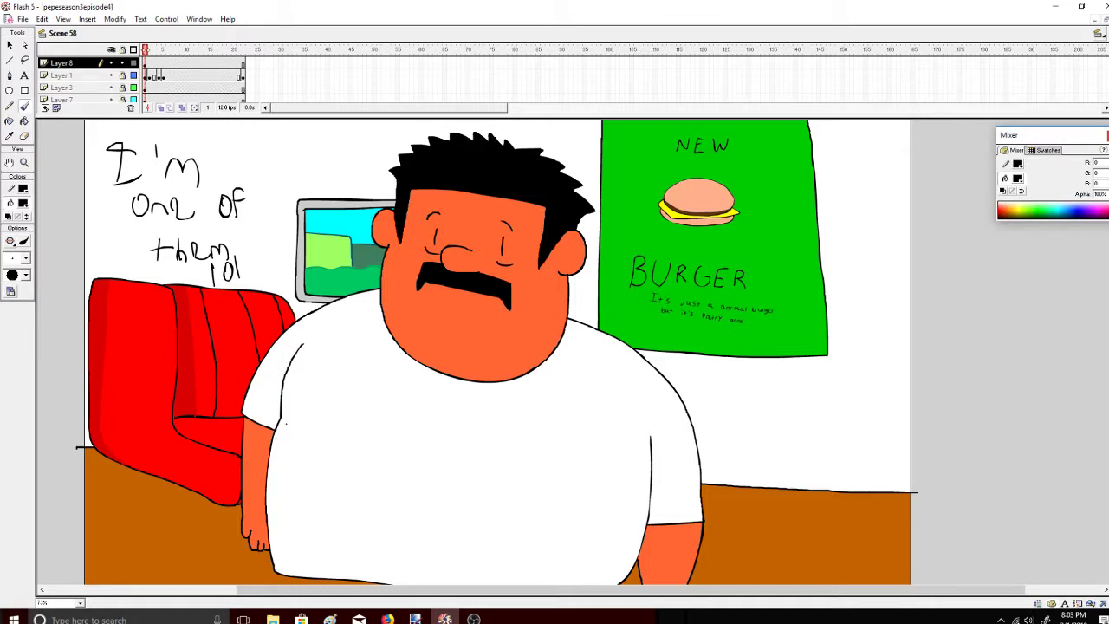
# Undo all strokes of the handwritten "I'm one of them lol" note
pyautogui.hotkey('ctrl', 'z')
pyautogui.hotkey('ctrl', 'z')
pyautogui.hotkey('ctrl', 'z')
pyautogui.hotkey('ctrl', 'z')
pyautogui.hotkey('ctrl', 'z')
pyautogui.hotkey('ctrl', 'z')
pyautogui.hotkey('ctrl', 'z')
pyautogui.hotkey('ctrl', 'z')
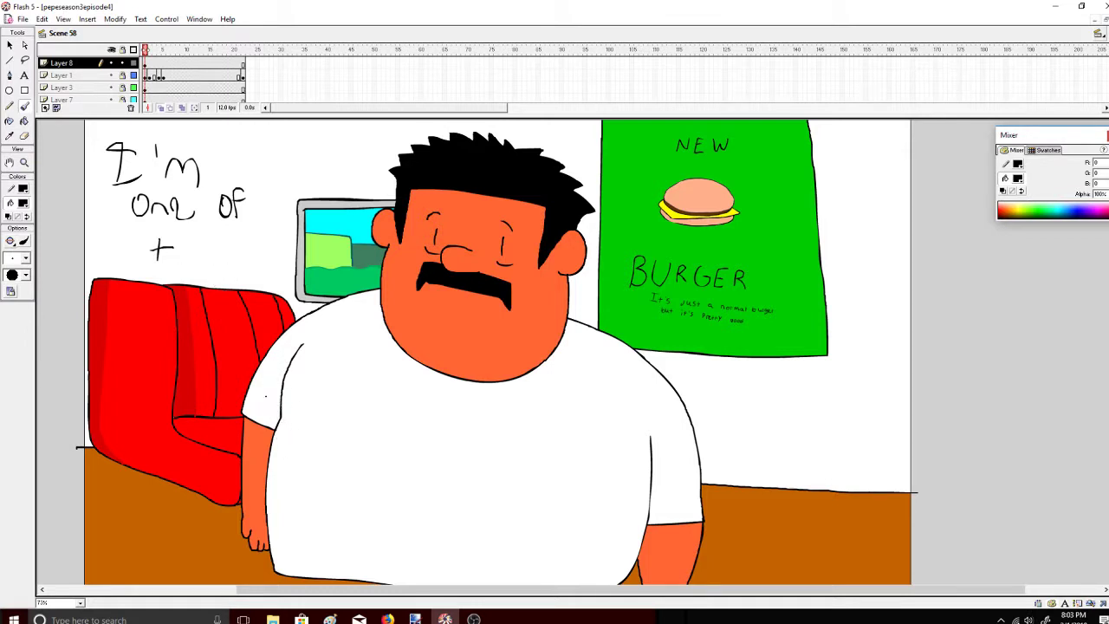
pyautogui.hotkey('ctrl', 'z')
pyautogui.hotkey('ctrl', 'z')
pyautogui.hotkey('ctrl', 'z')
pyautogui.hotkey('ctrl', 'z')
pyautogui.hotkey('ctrl', 'z')
pyautogui.hotkey('ctrl', 'z')
pyautogui.hotkey('ctrl', 'z')
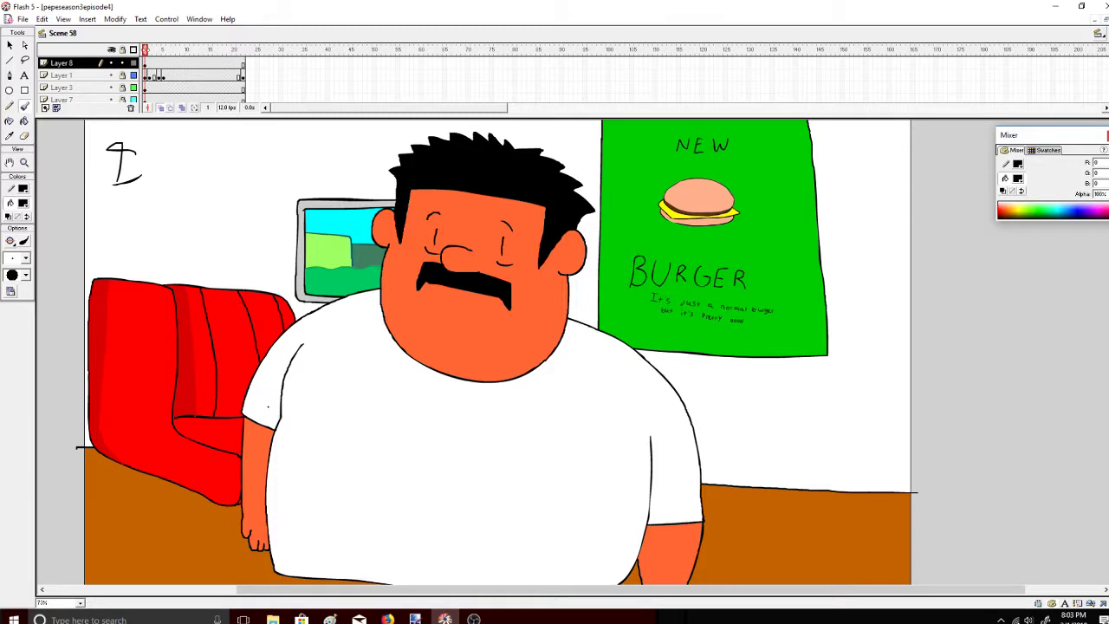
pyautogui.hotkey('ctrl', 'z')
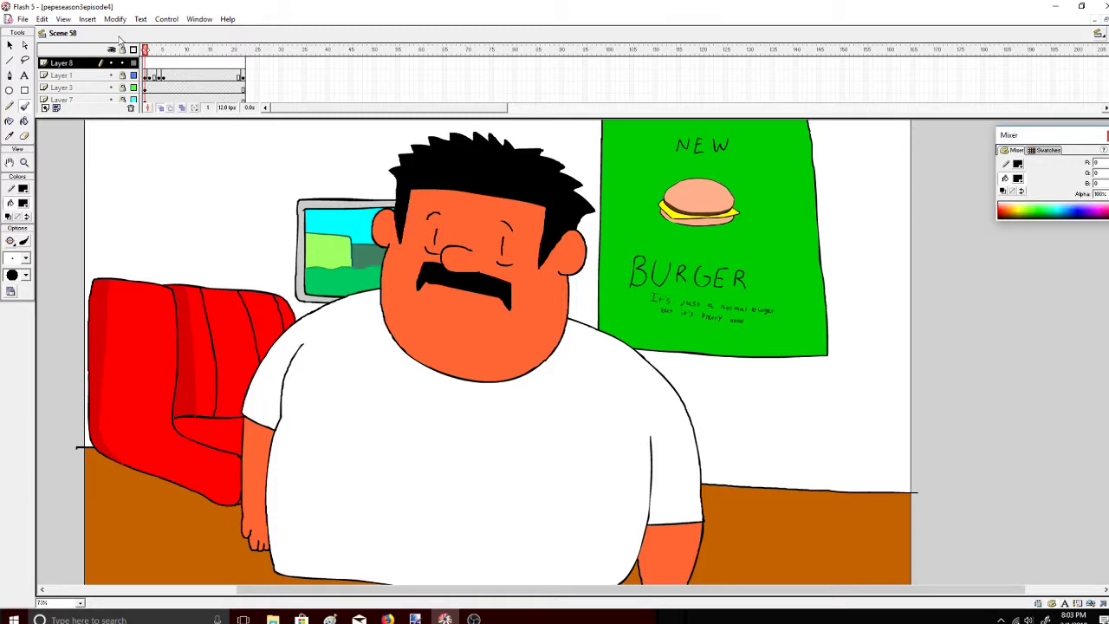
# Select and unlock Layer 1 with the mustached character, and deselect its artwork
pyautogui.click(100, 77)
pyautogui.click(121, 78)
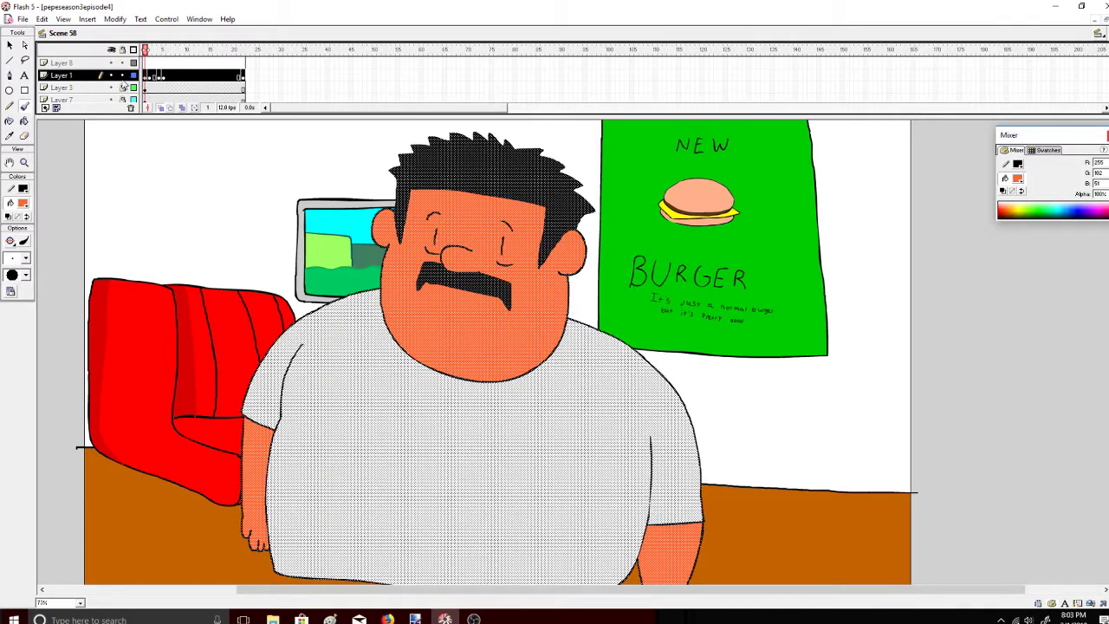
pyautogui.click(97, 163)
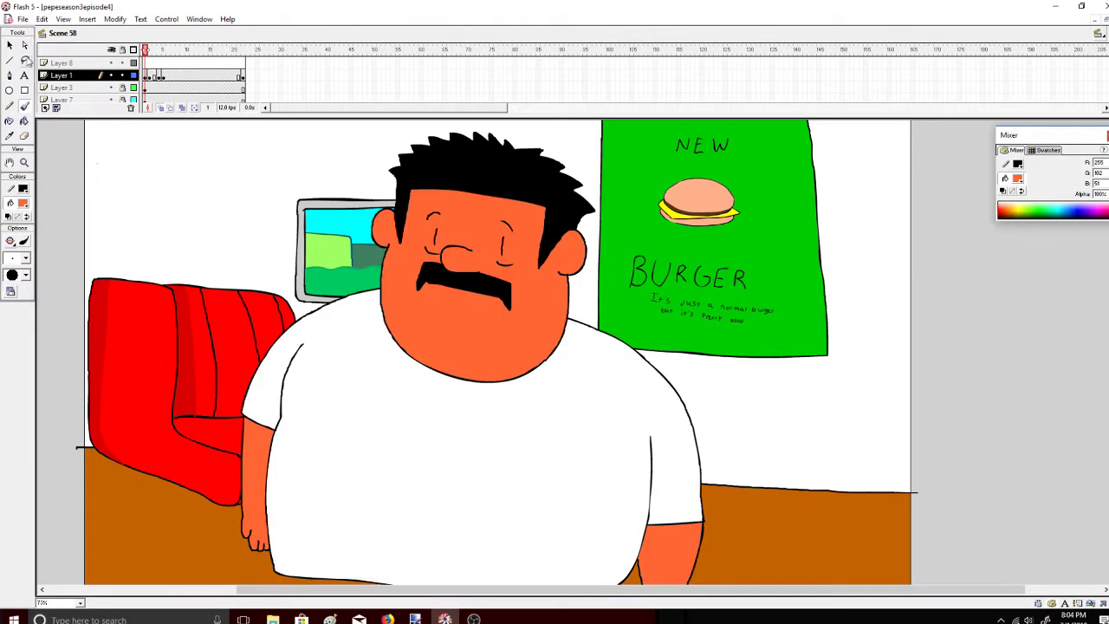
pyautogui.click(25, 45)
pyautogui.moveTo(1106, 277); pyautogui.dragTo(1107, 319)
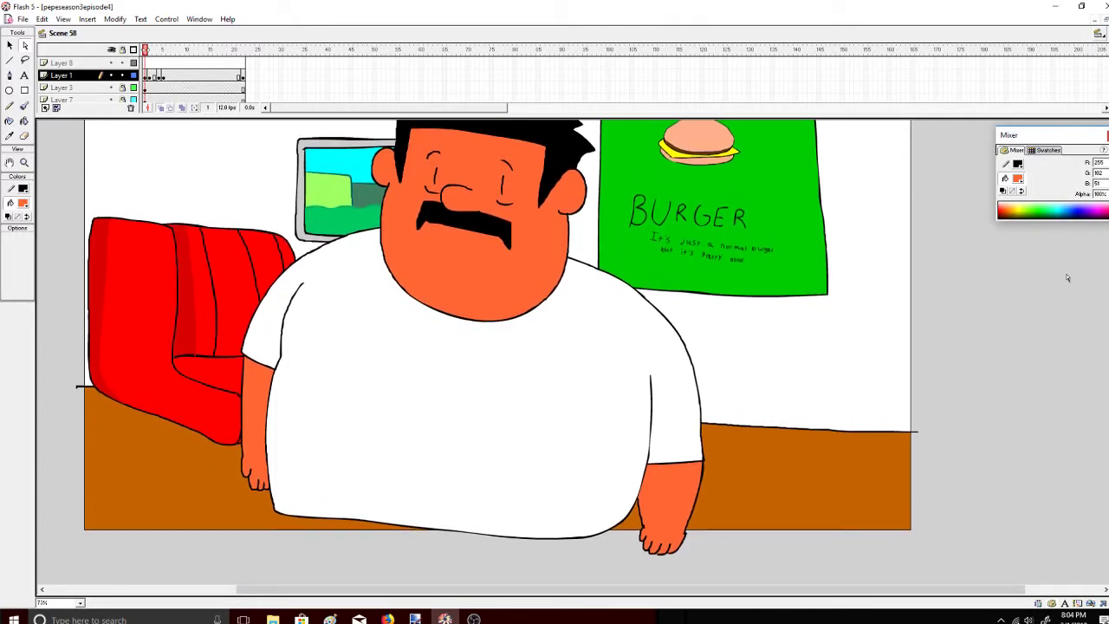
# Handwrite a note beginning "But da other" on the wall with a black Brush
pyautogui.click(25, 104)
pyautogui.click(23, 202)
pyautogui.click(23, 216)
pyautogui.moveTo(94, 143); pyautogui.dragTo(94, 169)
pyautogui.moveTo(94, 142)
pyautogui.mouseDown()
pyautogui.moveTo(102, 139)
pyautogui.moveTo(93, 171)
pyautogui.mouseUp()
pyautogui.moveTo(123, 145)
pyautogui.mouseDown()
pyautogui.moveTo(123, 162)
pyautogui.moveTo(141, 166)
pyautogui.mouseUp()
pyautogui.moveTo(149, 137)
pyautogui.mouseDown()
pyautogui.moveTo(149, 165)
pyautogui.moveTo(166, 140)
pyautogui.moveTo(208, 163)
pyautogui.mouseUp()
pyautogui.moveTo(208, 128)
pyautogui.mouseDown()
pyautogui.moveTo(210, 165)
pyautogui.moveTo(223, 140)
pyautogui.mouseUp()
pyautogui.moveTo(154, 183); pyautogui.dragTo(152, 183)
pyautogui.moveTo(166, 176)
pyautogui.mouseDown()
pyautogui.moveTo(167, 198)
pyautogui.moveTo(173, 186)
pyautogui.mouseUp()
pyautogui.moveTo(174, 200)
pyautogui.mouseDown()
pyautogui.moveTo(246, 198)
pyautogui.moveTo(210, 220)
pyautogui.moveTo(220, 222)
pyautogui.mouseUp()
pyautogui.moveTo(227, 200)
pyautogui.mouseDown()
pyautogui.moveTo(227, 222)
pyautogui.moveTo(244, 223)
pyautogui.mouseUp()
pyautogui.moveTo(254, 201); pyautogui.dragTo(254, 225)
# Undo all strokes of the handwritten "But da other" note
pyautogui.hotkey('ctrl', 'z')
pyautogui.hotkey('ctrl', 'z')
pyautogui.hotkey('ctrl', 'z')
pyautogui.hotkey('ctrl', 'z')
pyautogui.hotkey('ctrl', 'z')
pyautogui.hotkey('ctrl', 'z')
pyautogui.hotkey('ctrl', 'z')
pyautogui.hotkey('ctrl', 'z')
pyautogui.hotkey('ctrl', 'z')
pyautogui.hotkey('ctrl', 'z')
pyautogui.hotkey('ctrl', 'z')
pyautogui.hotkey('ctrl', 'z')
pyautogui.hotkey('ctrl', 'z')
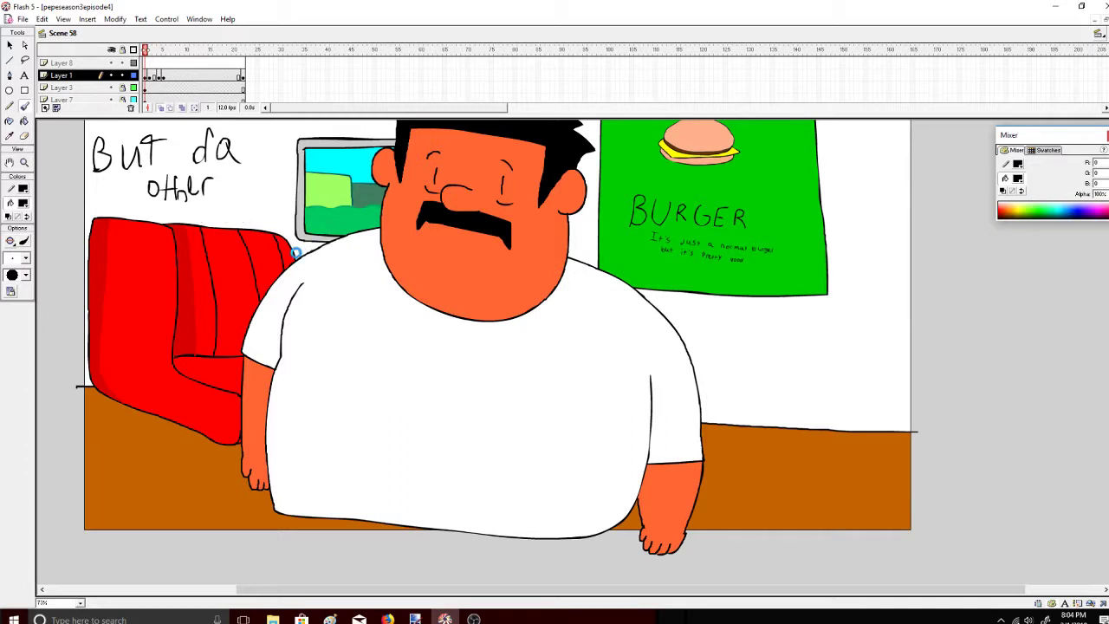
pyautogui.hotkey('ctrl', 'z')
pyautogui.hotkey('ctrl', 'z')
pyautogui.hotkey('ctrl', 'z')
pyautogui.hotkey('ctrl', 'z')
pyautogui.hotkey('ctrl', 'z')
pyautogui.hotkey('ctrl', 'z')
pyautogui.hotkey('ctrl', 'z')
pyautogui.hotkey('ctrl', 'z')
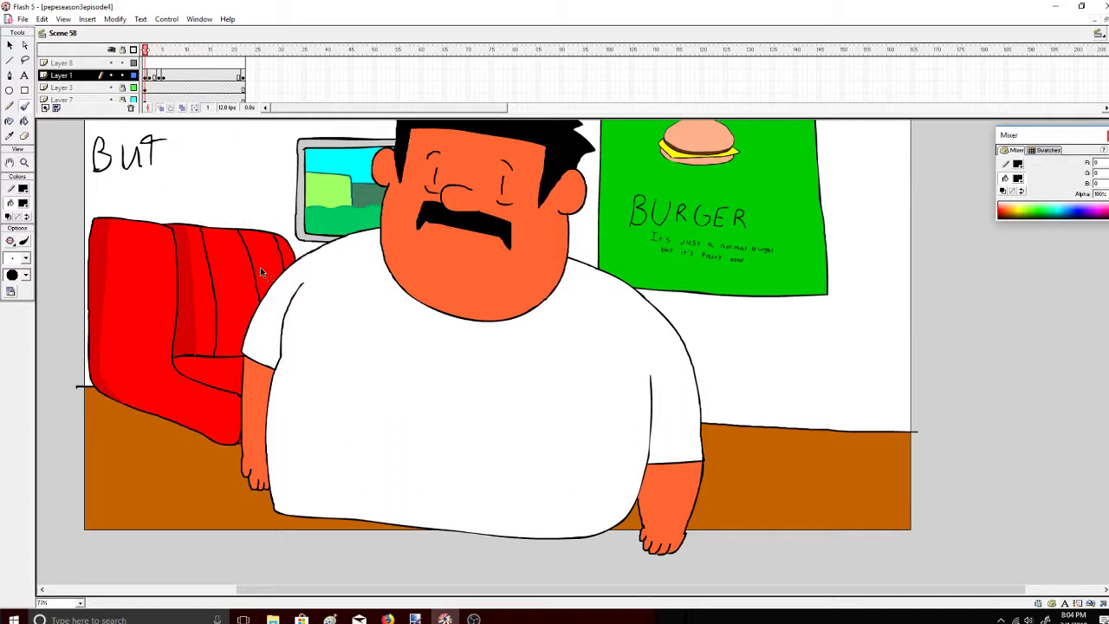
pyautogui.hotkey('ctrl', 'z')
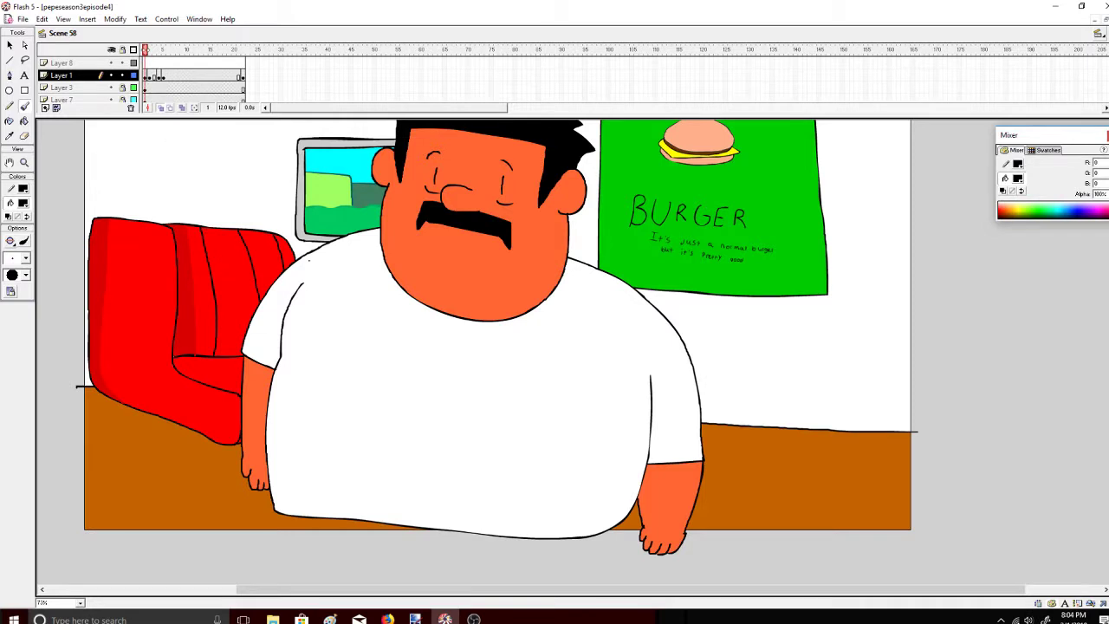
# Remove part of the character's shirt hem, redraw it lower in black, and fill the added area with white
pyautogui.moveTo(279, 509)
pyautogui.mouseDown()
pyautogui.moveTo(321, 513)
pyautogui.moveTo(286, 509)
pyautogui.moveTo(449, 530)
pyautogui.mouseUp()
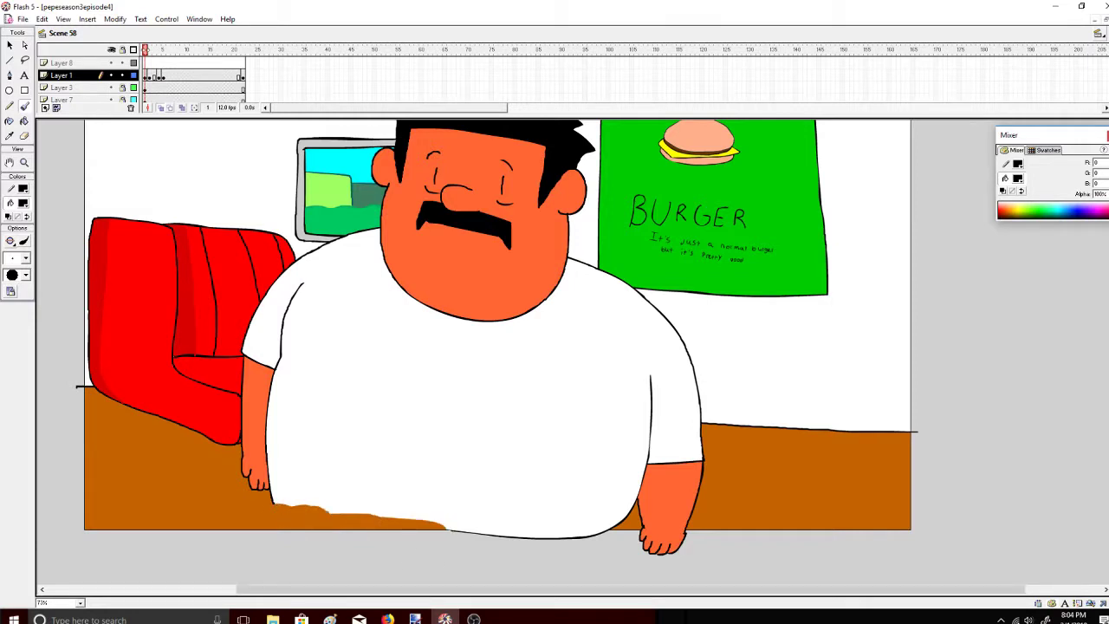
pyautogui.moveTo(290, 535); pyautogui.dragTo(534, 539)
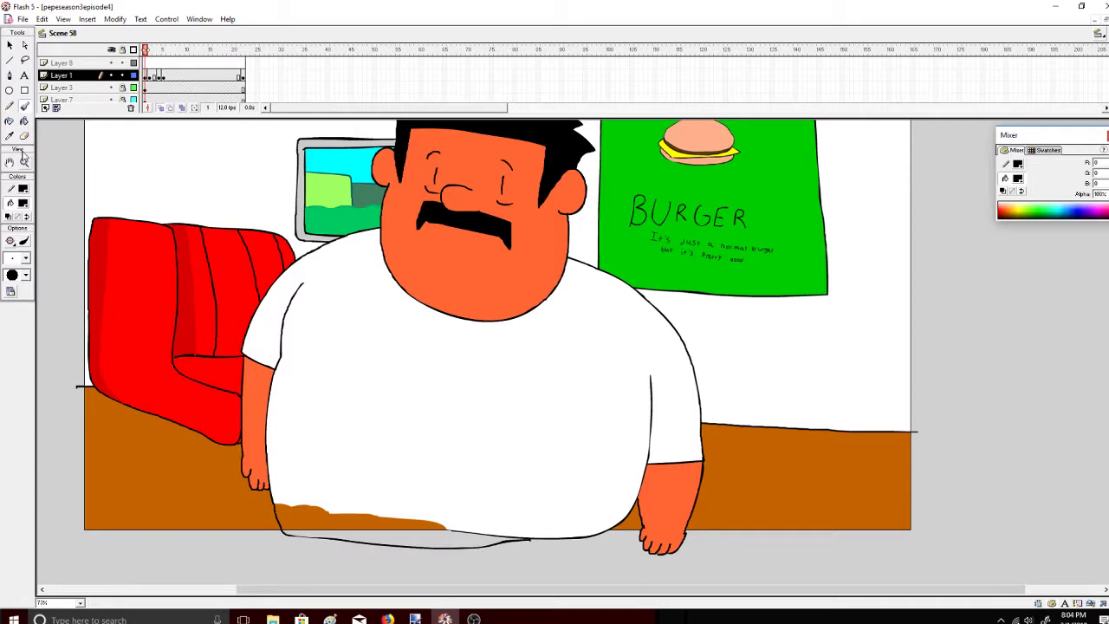
pyautogui.click(23, 121)
pyautogui.click(24, 203)
pyautogui.click(331, 364)
pyautogui.click(346, 524)
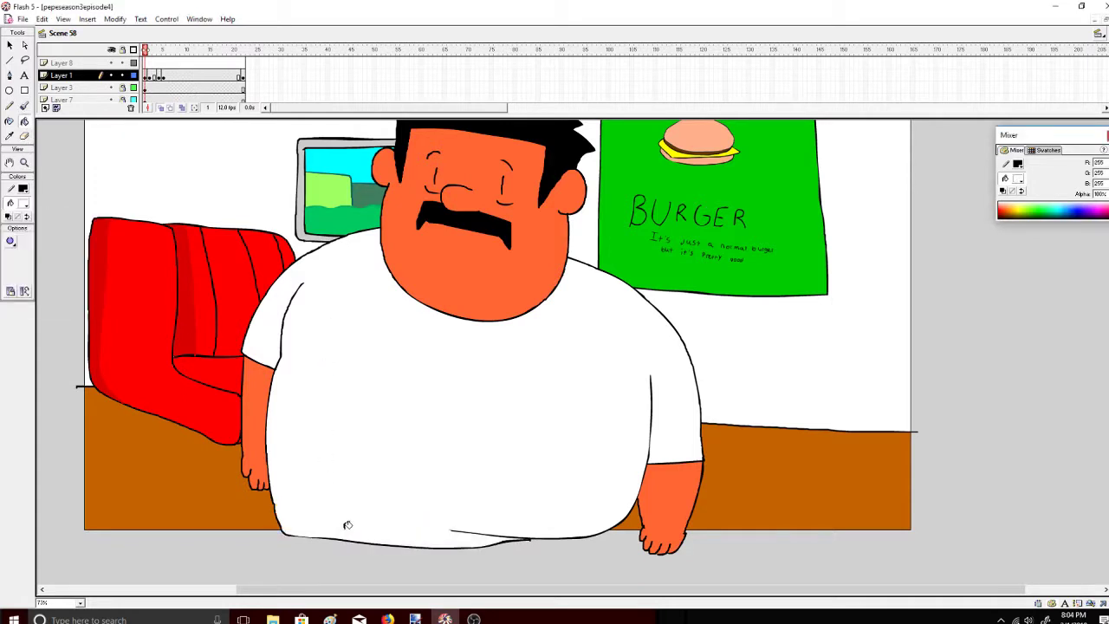
# Cover the leftover old hem line with the largest white brush and return to the smallest brush with a black fill
pyautogui.click(23, 105)
pyautogui.click(26, 258)
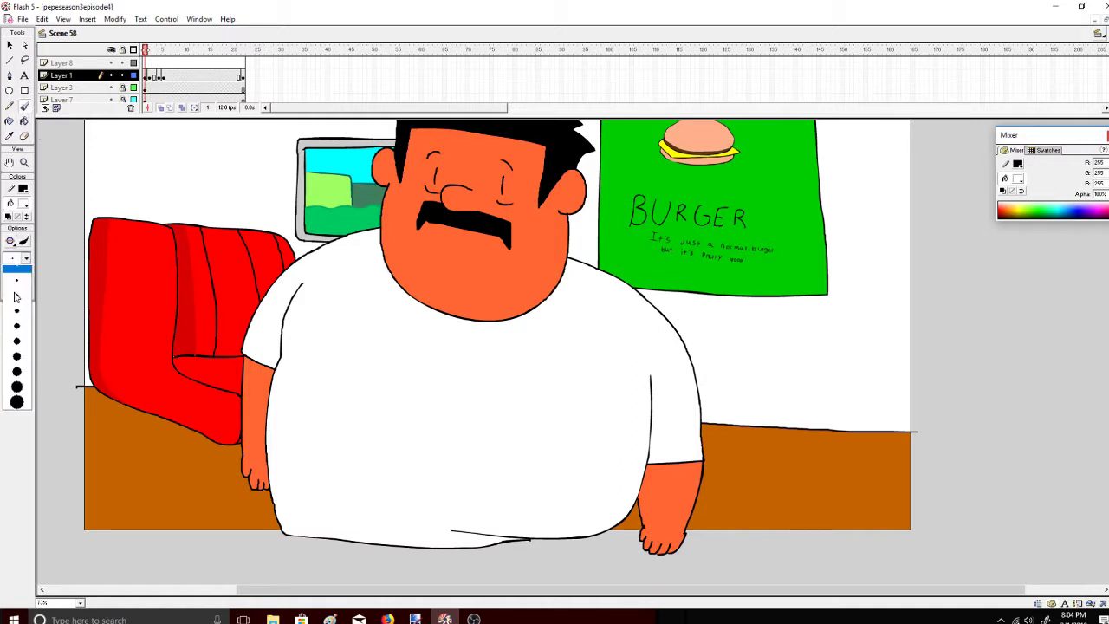
pyautogui.click(16, 401)
pyautogui.moveTo(502, 530); pyautogui.dragTo(542, 531)
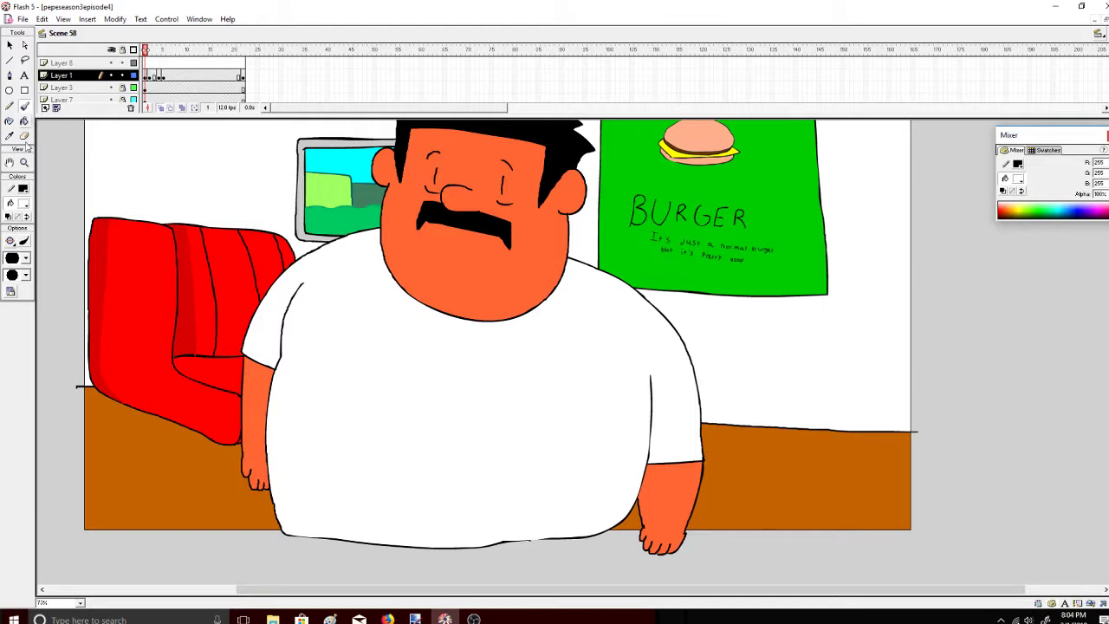
pyautogui.click(22, 203)
pyautogui.click(11, 217)
pyautogui.click(26, 258)
pyautogui.click(17, 273)
# Copy Layer 1's frame 1 and paste it onto frame 2
pyautogui.rightClick(146, 76)
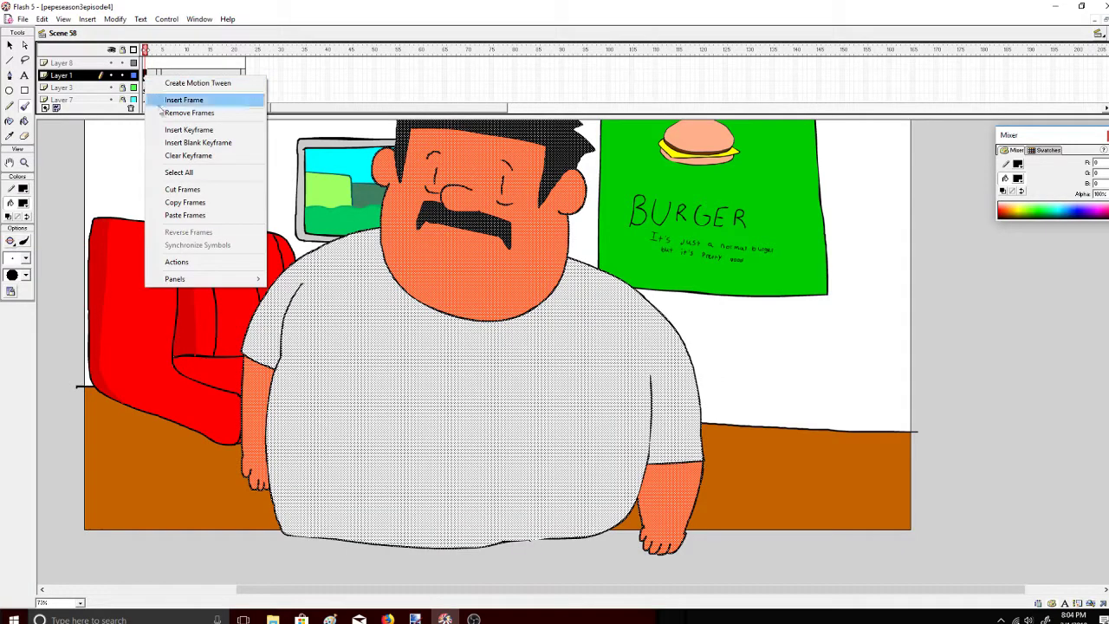
pyautogui.click(176, 202)
pyautogui.rightClick(150, 77)
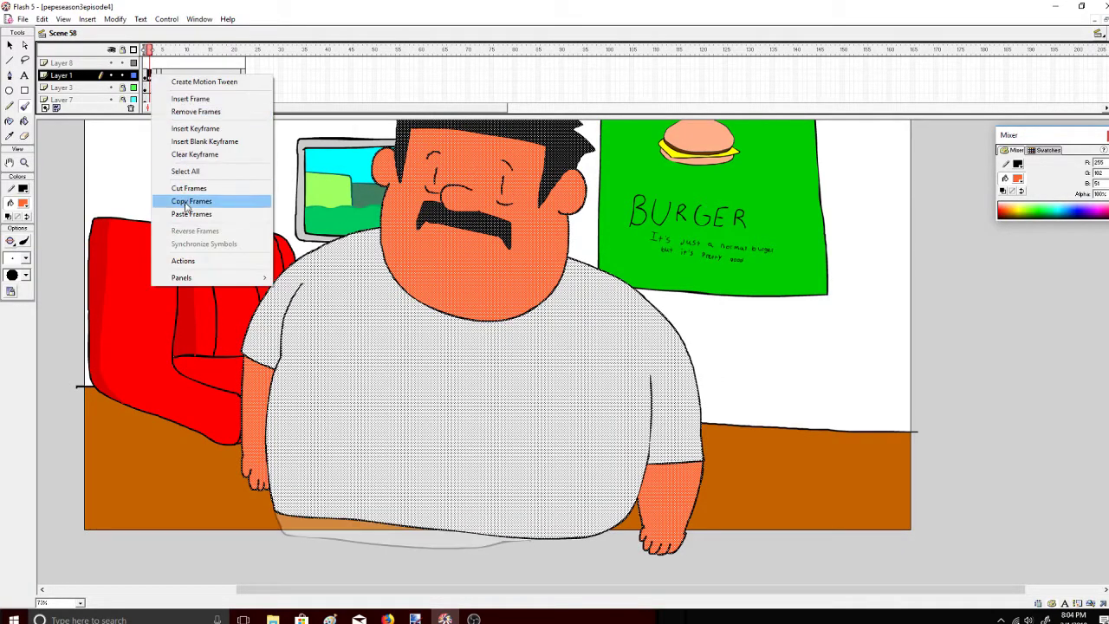
pyautogui.click(184, 214)
# Inspect the pose at frame 4, return to frame 1 and play the animation with the whole stage in view
pyautogui.moveTo(148, 54)
pyautogui.mouseDown()
pyautogui.moveTo(184, 73)
pyautogui.moveTo(150, 75)
pyautogui.moveTo(160, 73)
pyautogui.mouseUp()
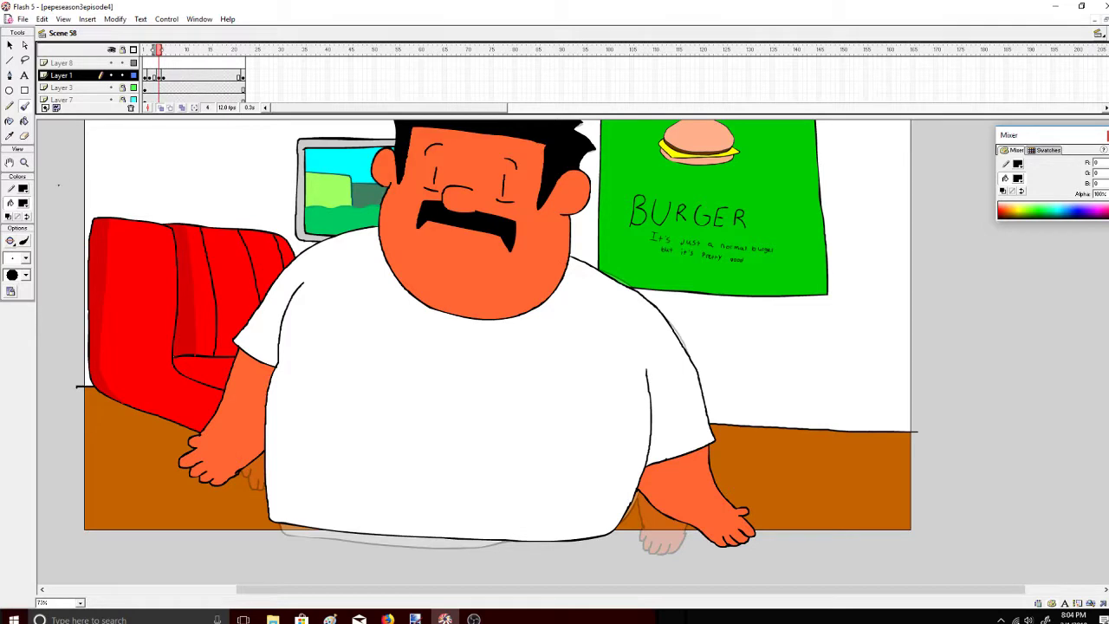
pyautogui.click(63, 19)
pyautogui.click(55, 159)
pyautogui.click(24, 163)
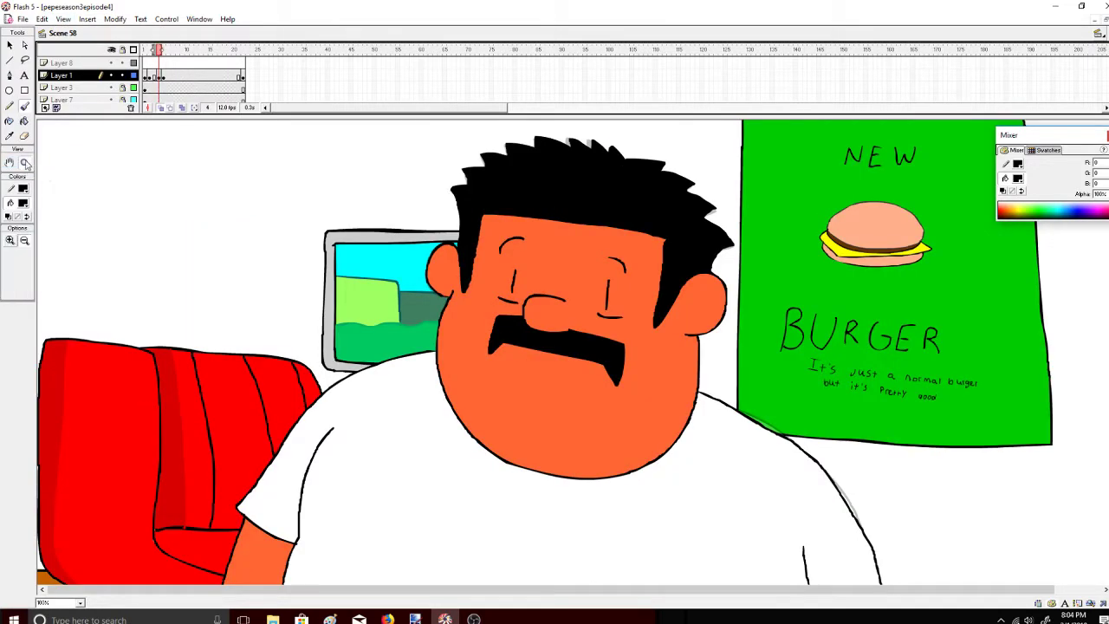
pyautogui.click(23, 239)
pyautogui.click(109, 282)
pyautogui.moveTo(183, 52); pyautogui.dragTo(146, 52)
pyautogui.click(145, 75)
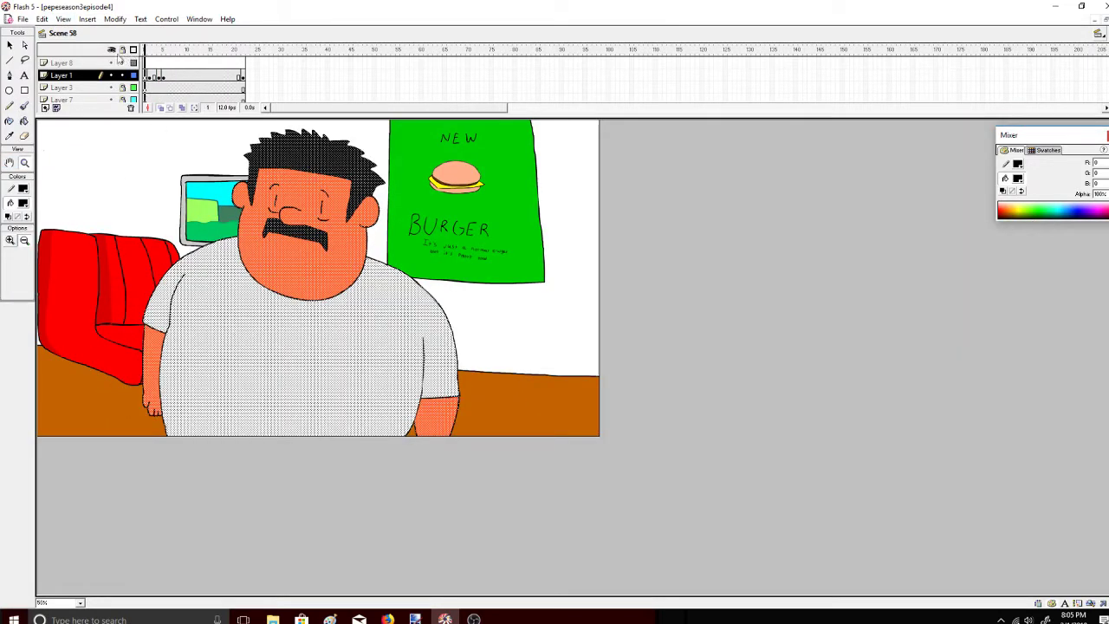
pyautogui.click(163, 20)
pyautogui.click(165, 32)
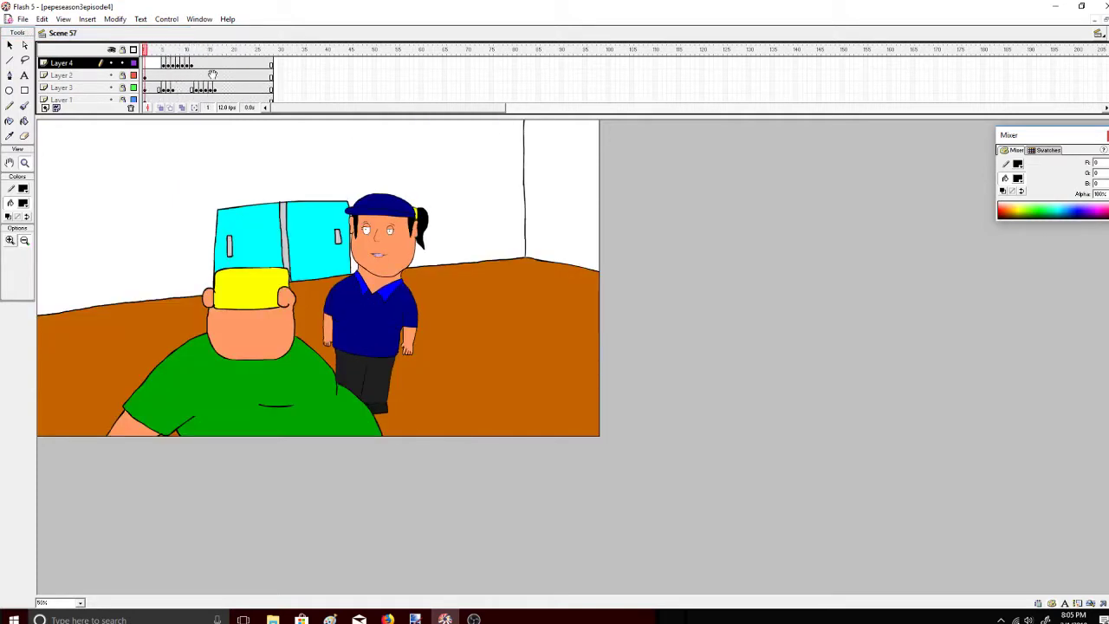
# Open Scene 58 and turn off the Play All Scenes option
pyautogui.click(1098, 33)
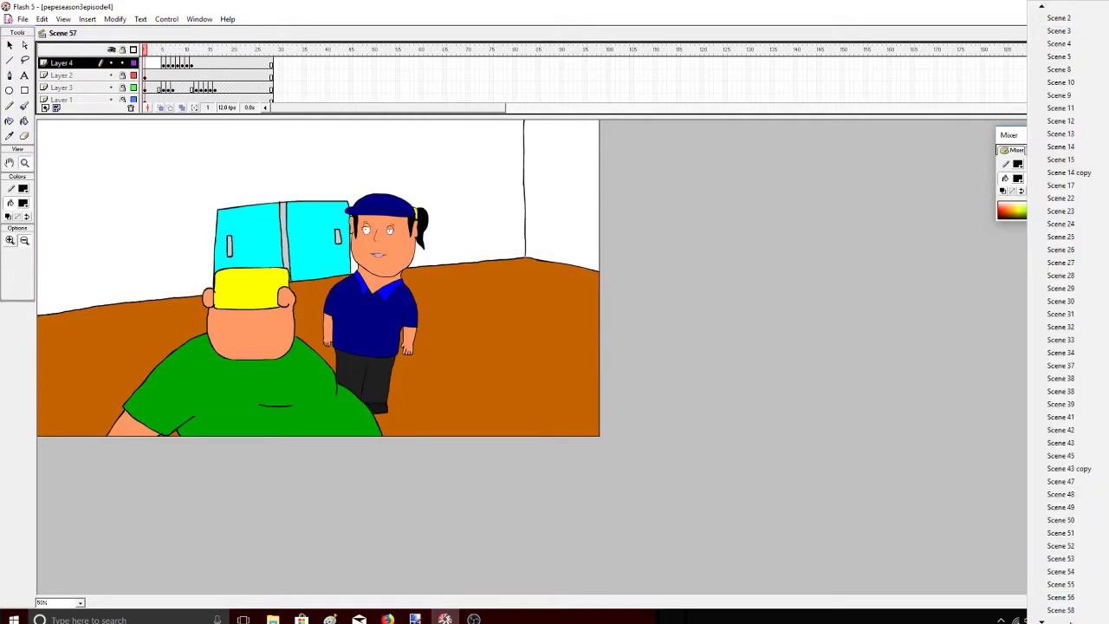
pyautogui.click(1066, 610)
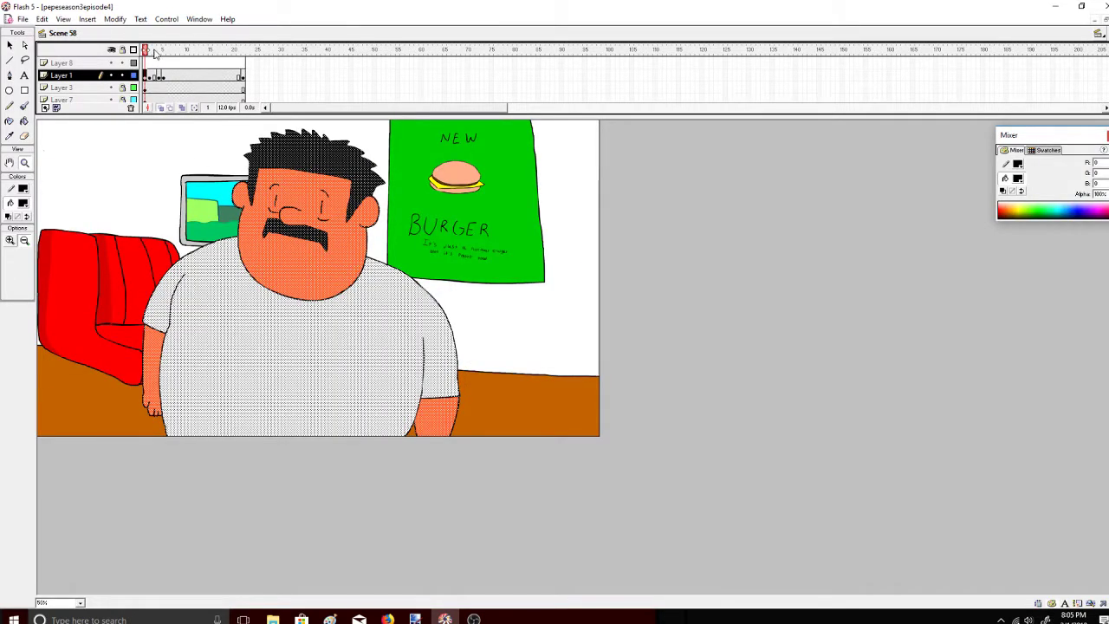
pyautogui.click(168, 19)
pyautogui.click(156, 147)
# Magnify the stage and handwrite a black brush note beginning "I'ma show you what I got" on the wall above the red sofa
pyautogui.click(11, 240)
pyautogui.click(56, 248)
pyautogui.click(25, 106)
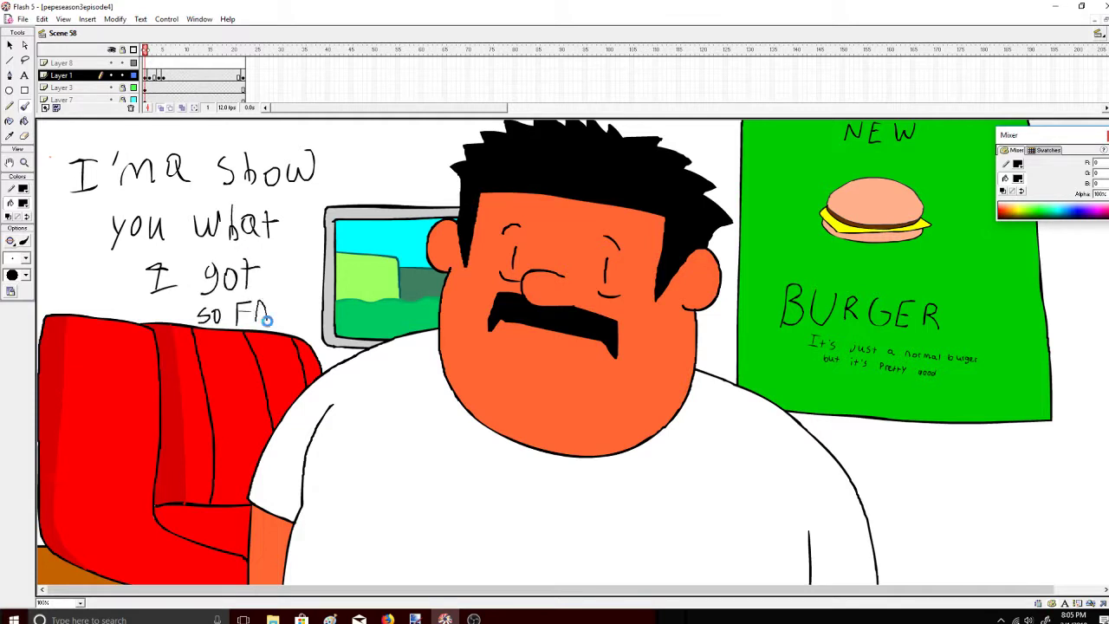
# Undo all the brush strokes of the handwritten note
pyautogui.hotkey('ctrl', 'z')
pyautogui.hotkey('ctrl', 'z')
pyautogui.hotkey('ctrl', 'z')
pyautogui.hotkey('ctrl', 'z')
pyautogui.hotkey('ctrl', 'z')
pyautogui.hotkey('ctrl', 'z')
pyautogui.hotkey('ctrl', 'z')
pyautogui.hotkey('ctrl', 'z')
pyautogui.hotkey('ctrl', 'z')
pyautogui.hotkey('ctrl', 'z')
pyautogui.hotkey('ctrl', 'z')
pyautogui.hotkey('ctrl', 'z')
pyautogui.hotkey('ctrl', 'z')
pyautogui.hotkey('ctrl', 'z')
pyautogui.hotkey('ctrl', 'z')
pyautogui.hotkey('ctrl', 'z')
pyautogui.hotkey('ctrl', 'z')
pyautogui.hotkey('ctrl', 'z')
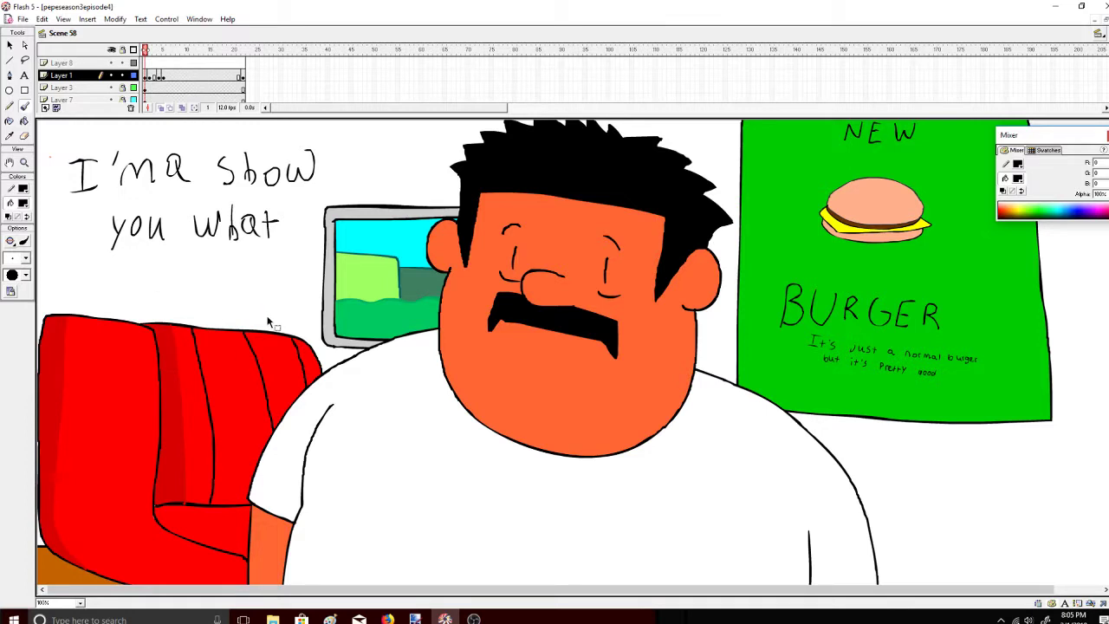
pyautogui.hotkey('ctrl', 'z')
pyautogui.hotkey('ctrl', 'z')
pyautogui.hotkey('ctrl', 'z')
pyautogui.hotkey('ctrl', 'z')
pyautogui.hotkey('ctrl', 'z')
pyautogui.hotkey('ctrl', 'z')
pyautogui.hotkey('ctrl', 'z')
pyautogui.hotkey('ctrl', 'z')
pyautogui.hotkey('ctrl', 'z')
pyautogui.hotkey('ctrl', 'z')
pyautogui.hotkey('ctrl', 'z')
pyautogui.hotkey('ctrl', 'z')
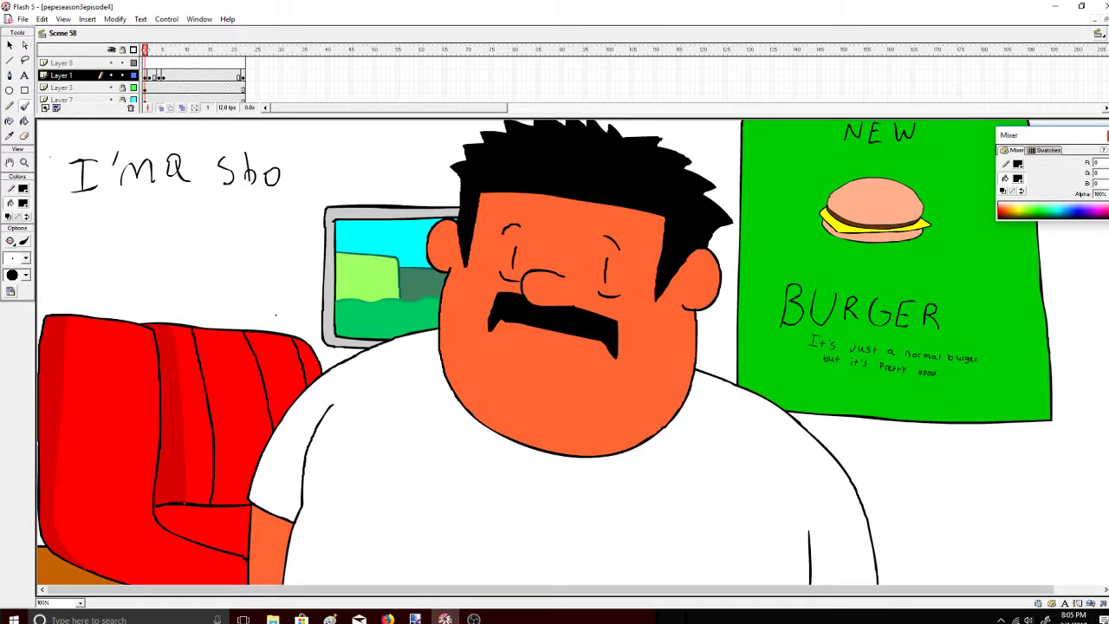
pyautogui.hotkey('ctrl', 'z')
pyautogui.hotkey('ctrl', 'z')
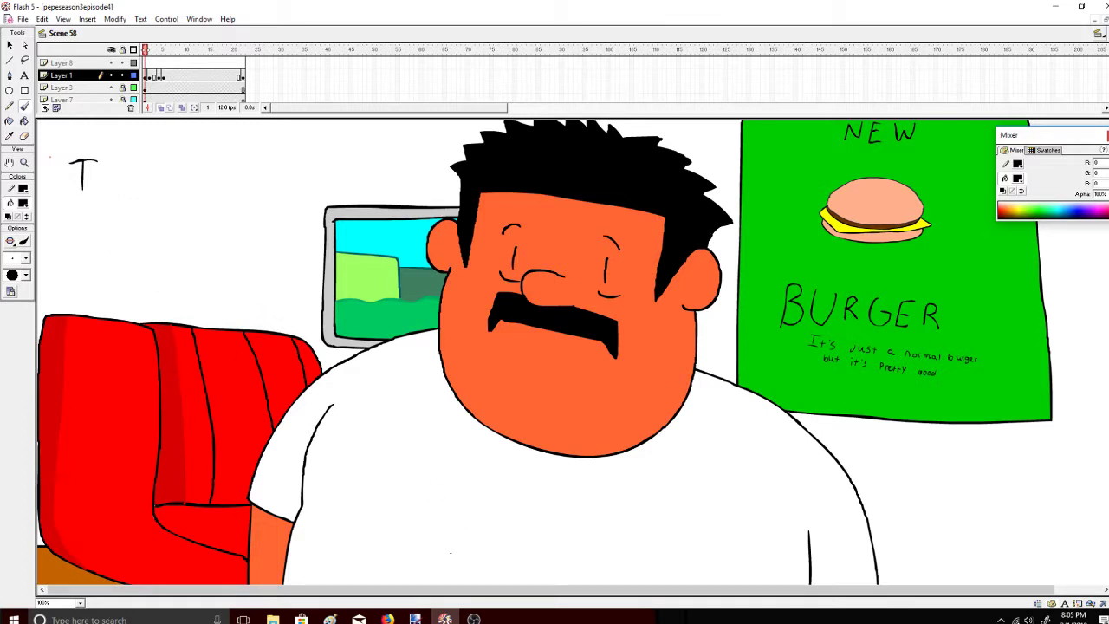
# Check the YouTube live dashboard, return to Flash and bring the whole stage into view at frame 1
pyautogui.click(387, 619)
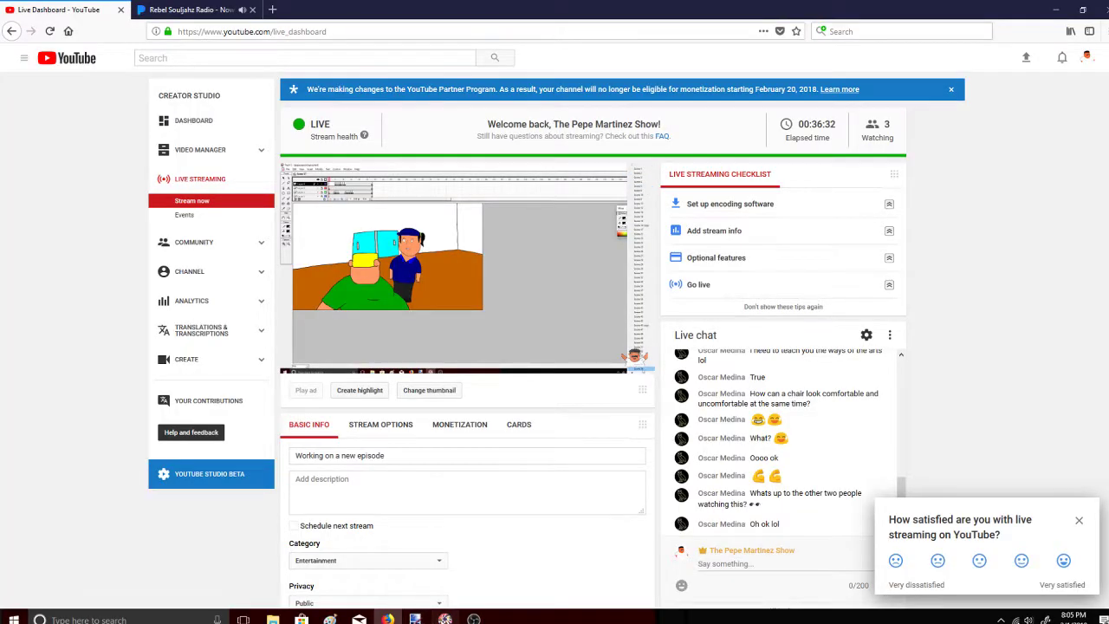
pyautogui.click(416, 618)
pyautogui.click(24, 162)
pyautogui.click(25, 240)
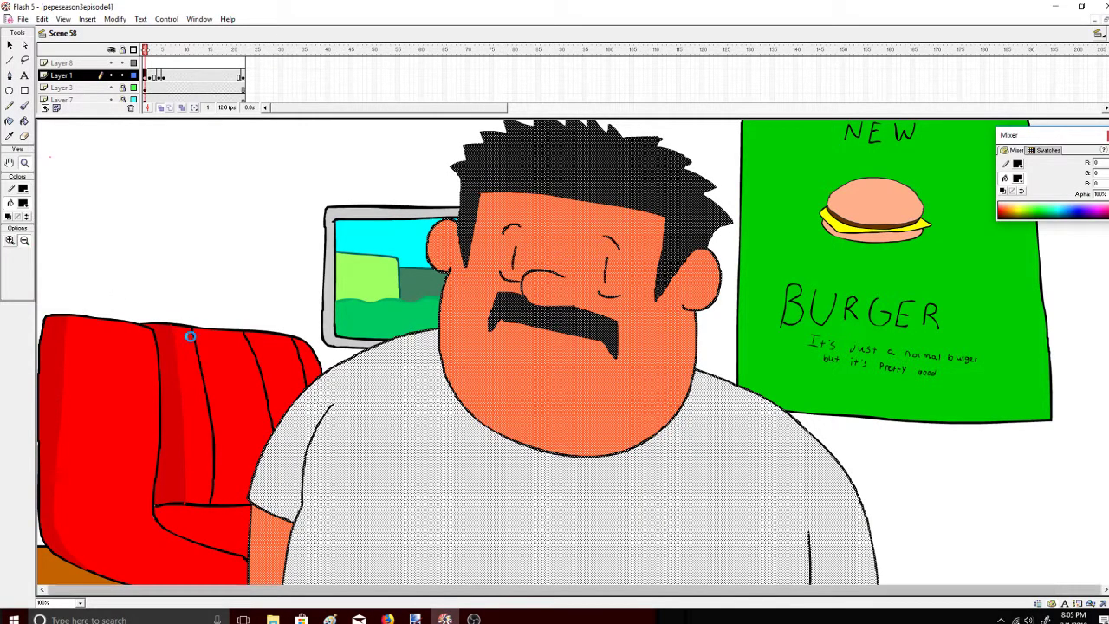
pyautogui.click(189, 334)
pyautogui.moveTo(149, 51)
pyautogui.mouseDown()
pyautogui.moveTo(231, 60)
pyautogui.moveTo(146, 73)
pyautogui.mouseUp()
pyautogui.click(168, 19)
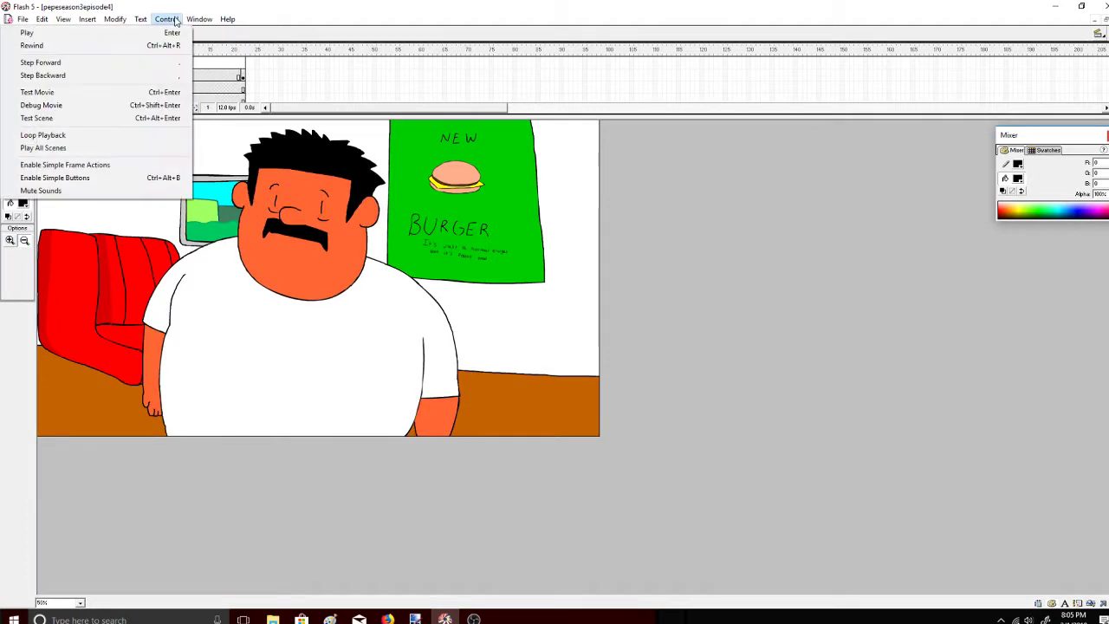
pyautogui.click(174, 19)
# Move Layer 1's last keyframe to frame 33 and extend the preceding pose through frame 32
pyautogui.moveTo(243, 74); pyautogui.dragTo(295, 76)
pyautogui.click(258, 77)
pyautogui.click(289, 74)
pyautogui.press('F5')
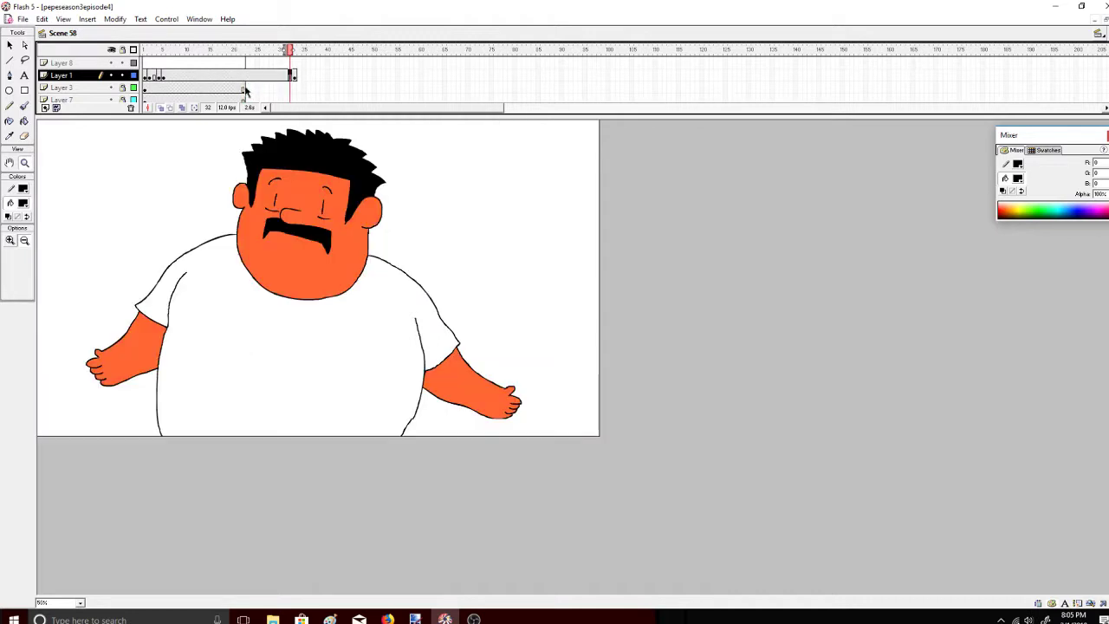
# Extend Layers 3, 7 and 2 to frame 33 to keep the background on stage
pyautogui.click(295, 88)
pyautogui.press('F5')
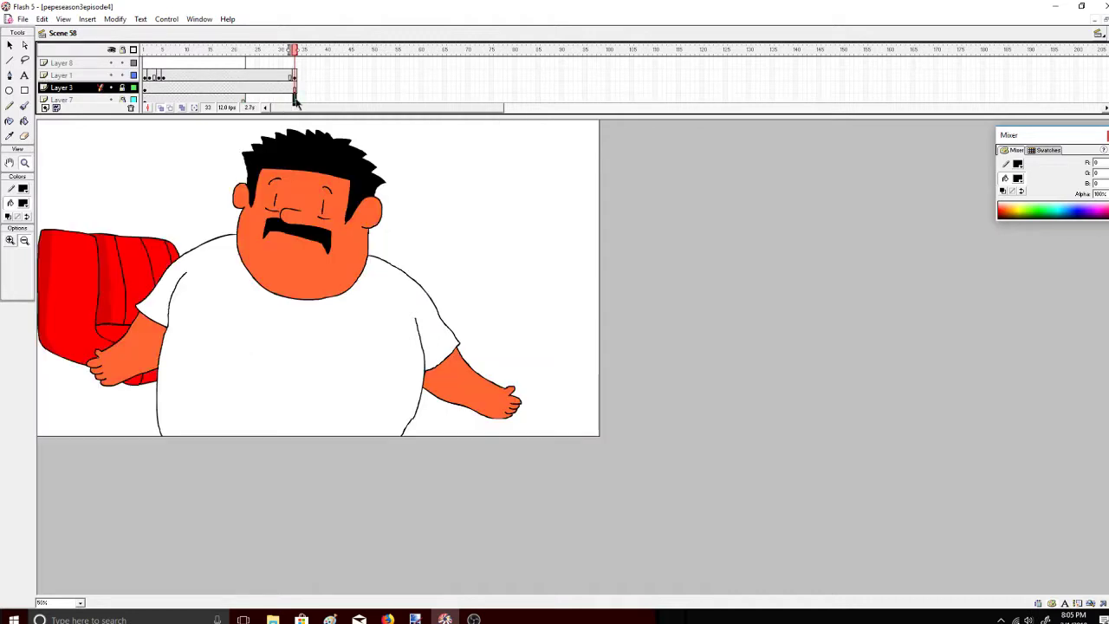
pyautogui.click(295, 101)
pyautogui.scroll(-2, 1078, 88)
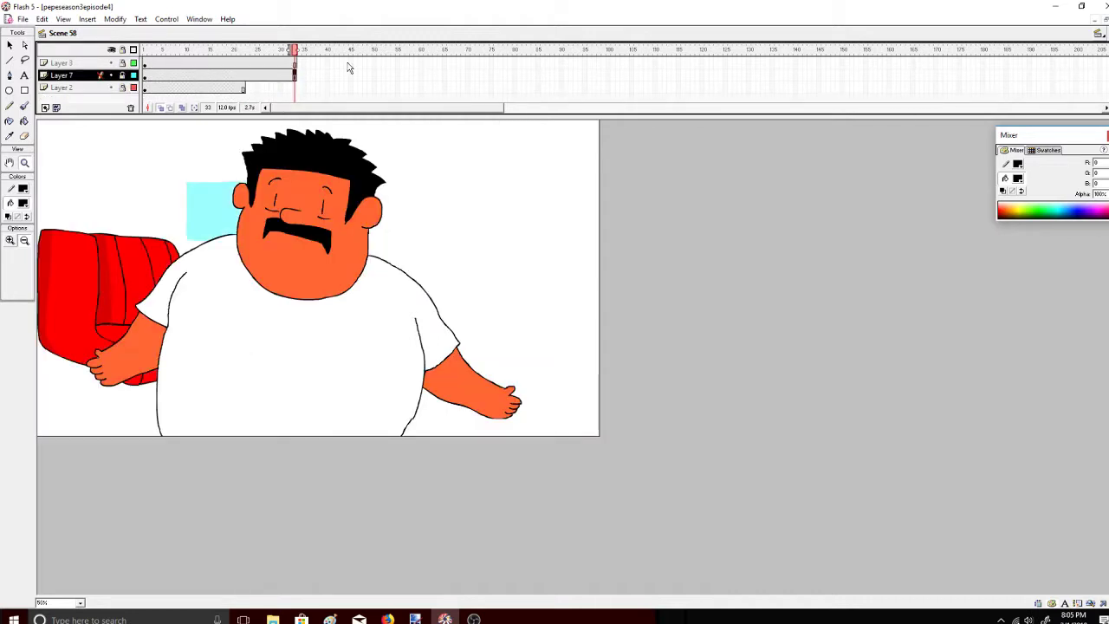
pyautogui.click(298, 87)
pyautogui.press('F5')
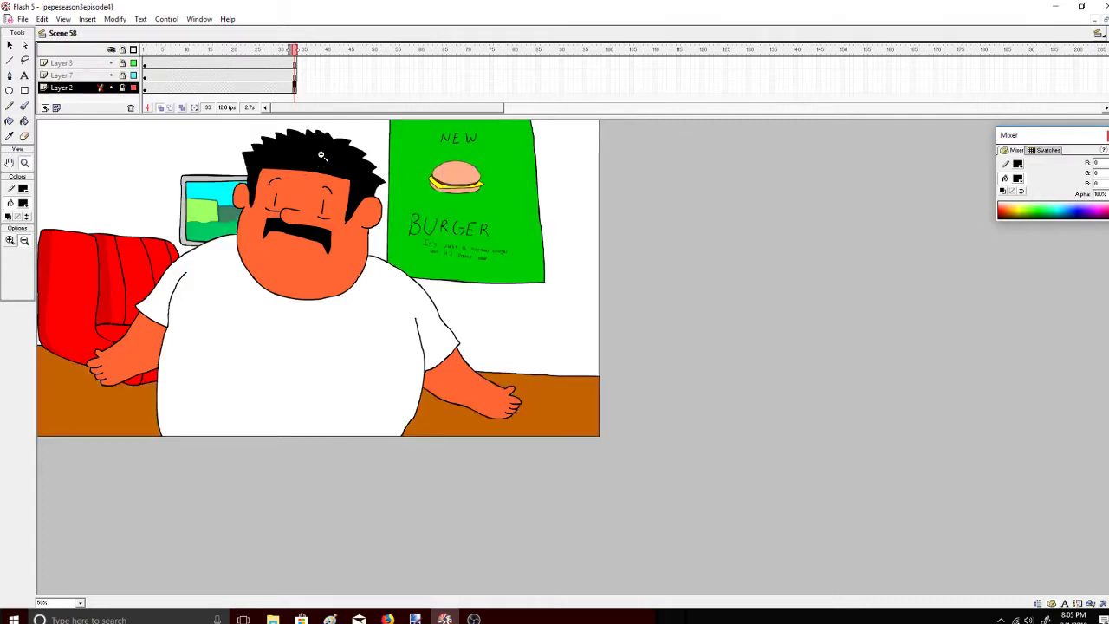
# Play Scene 58 from the first frame and return to frame 1
pyautogui.moveTo(229, 50); pyautogui.dragTo(71, 50)
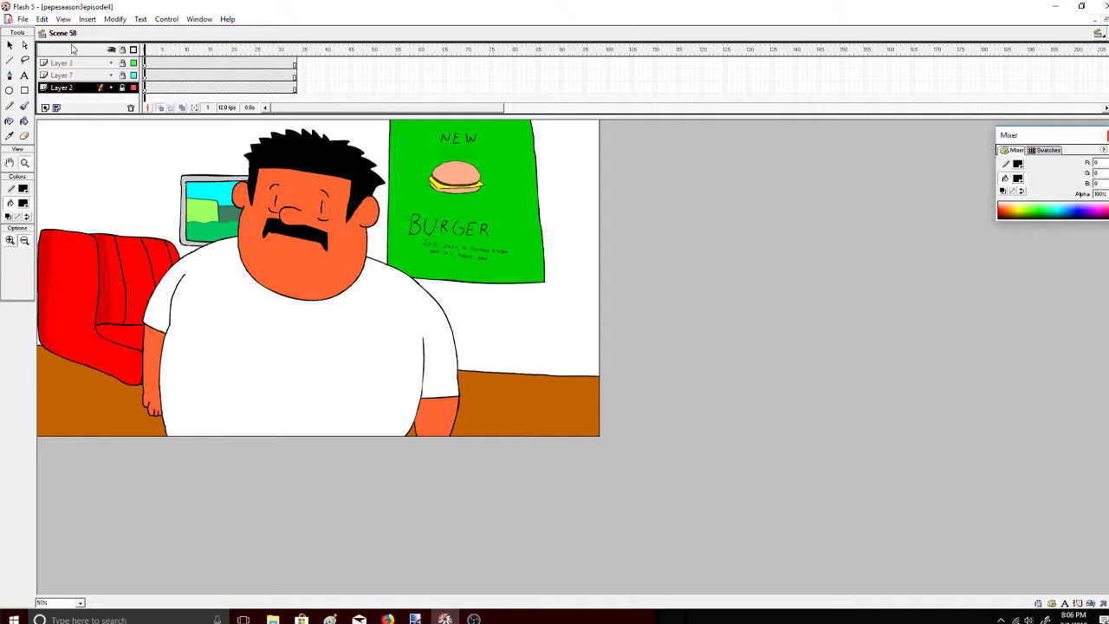
pyautogui.click(166, 19)
pyautogui.click(166, 31)
pyautogui.press('Return')
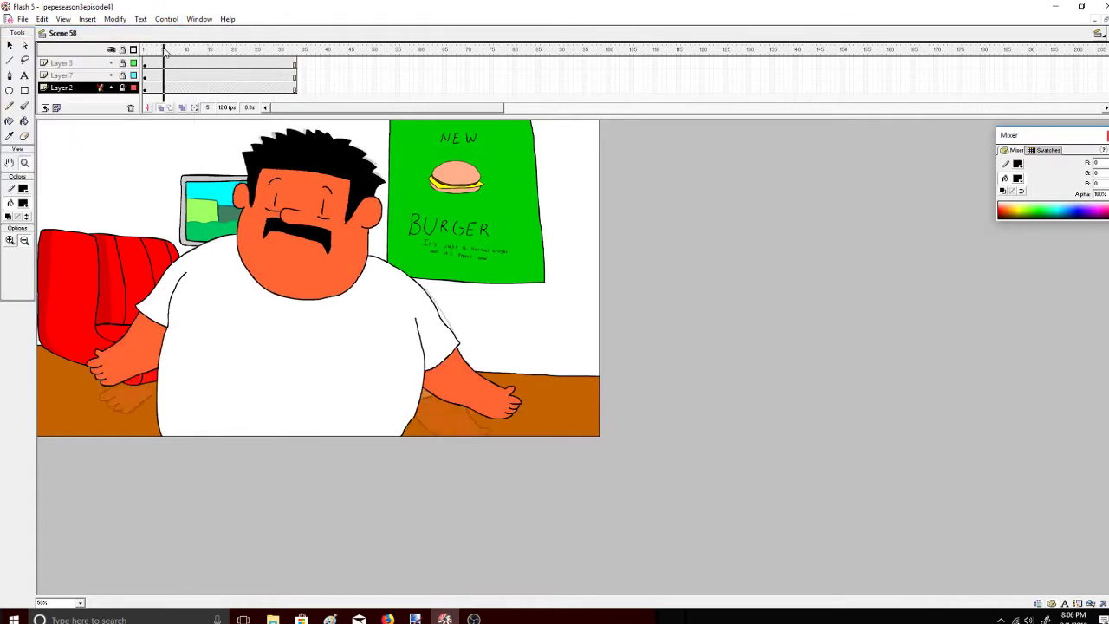
pyautogui.click(146, 49)
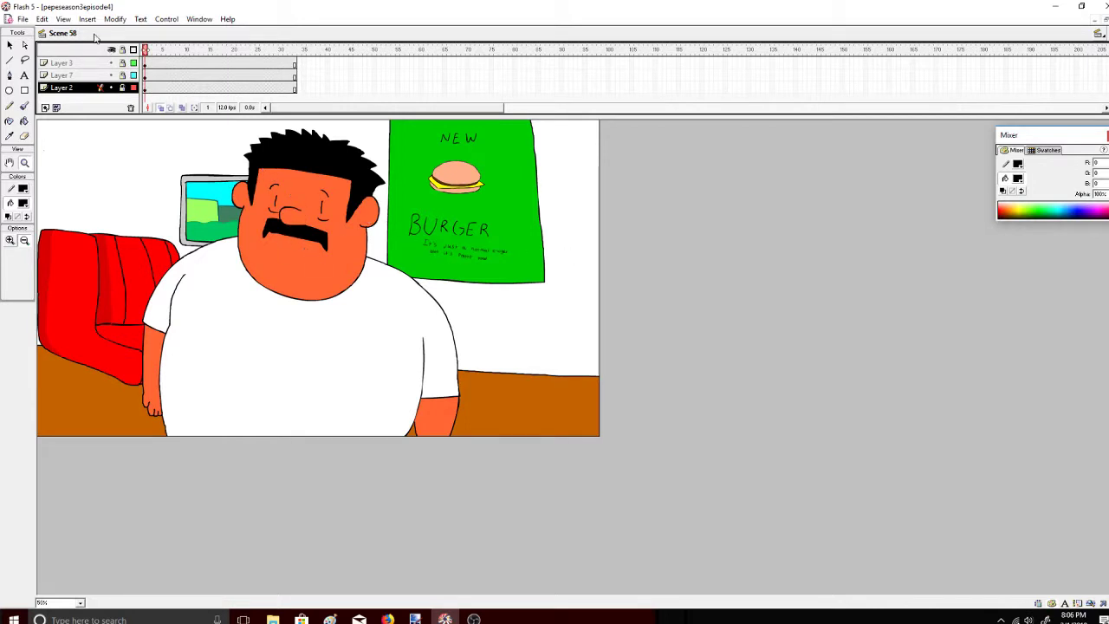
# Save the movie and open Scene 1
pyautogui.click(24, 19)
pyautogui.click(33, 102)
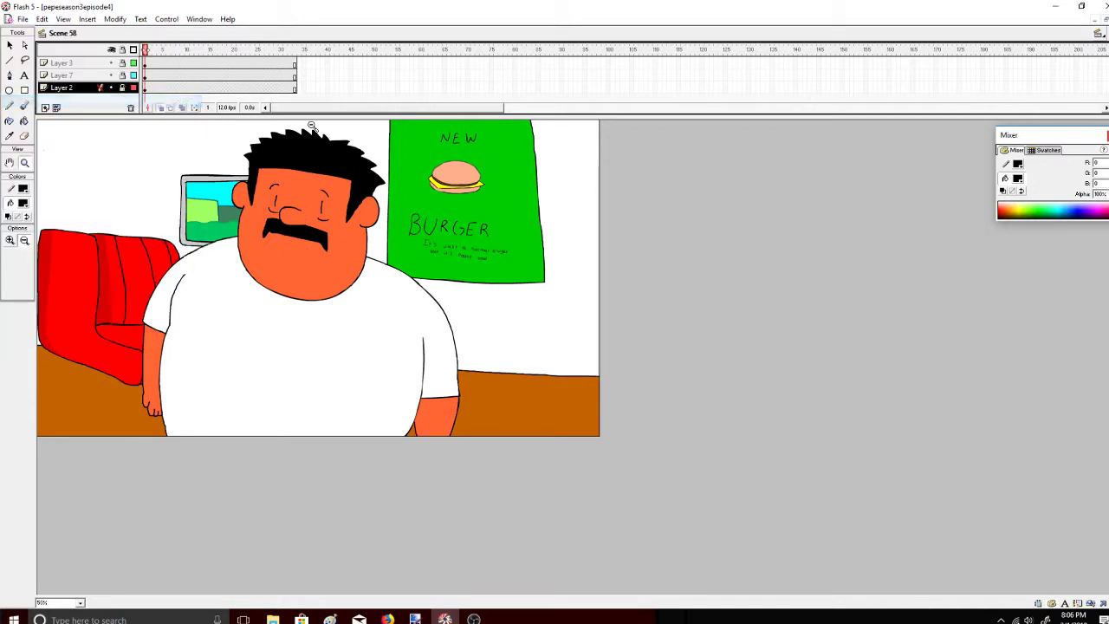
pyautogui.click(1097, 33)
pyautogui.click(1036, 15)
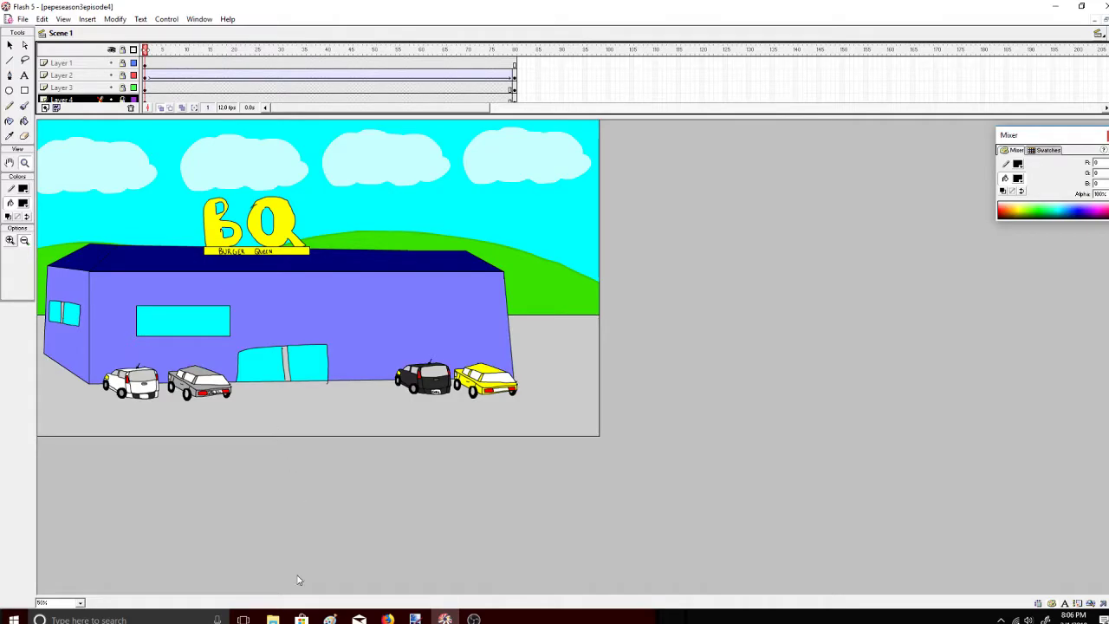
# Switch to Pandora in the browser, skip the current song, start Maoli Radio and return to Flash
pyautogui.hotkey('alt', 'Tab')
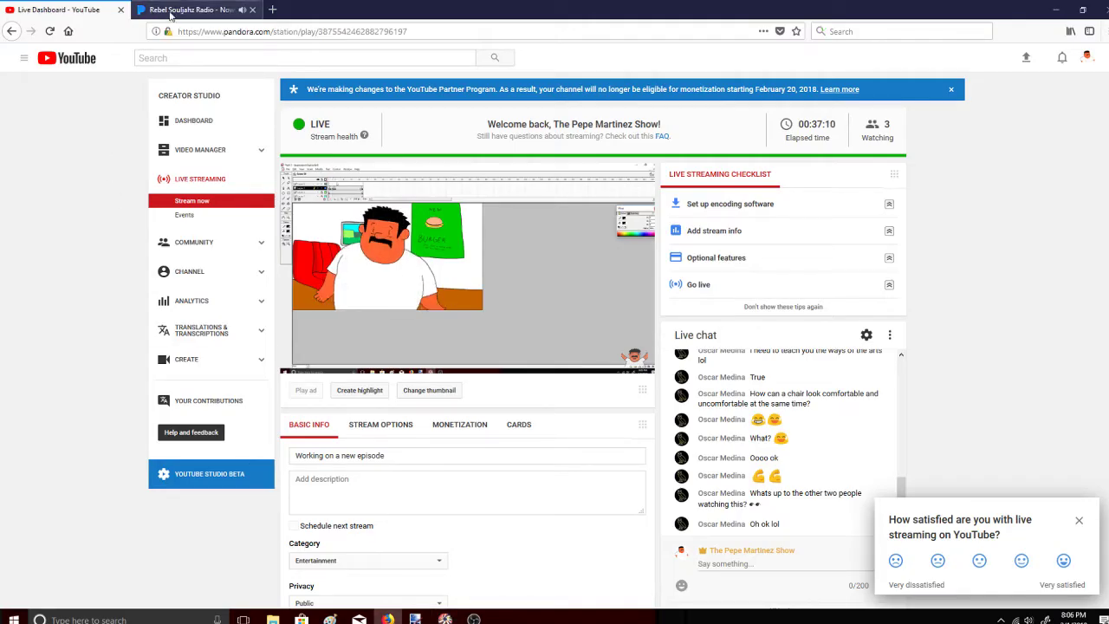
pyautogui.click(186, 9)
pyautogui.click(597, 589)
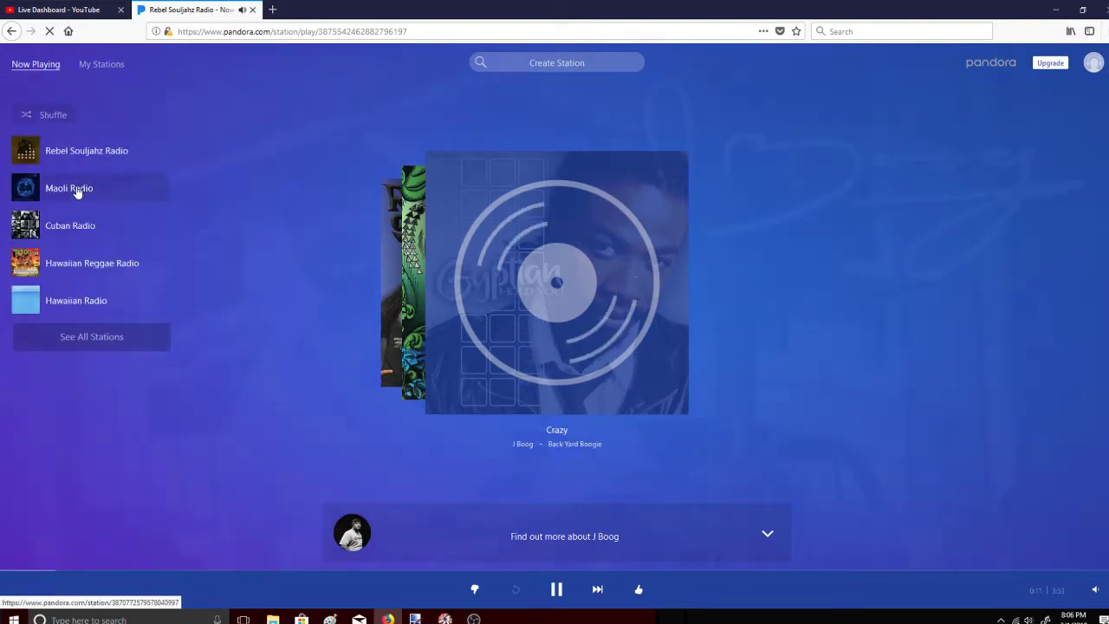
pyautogui.click(78, 188)
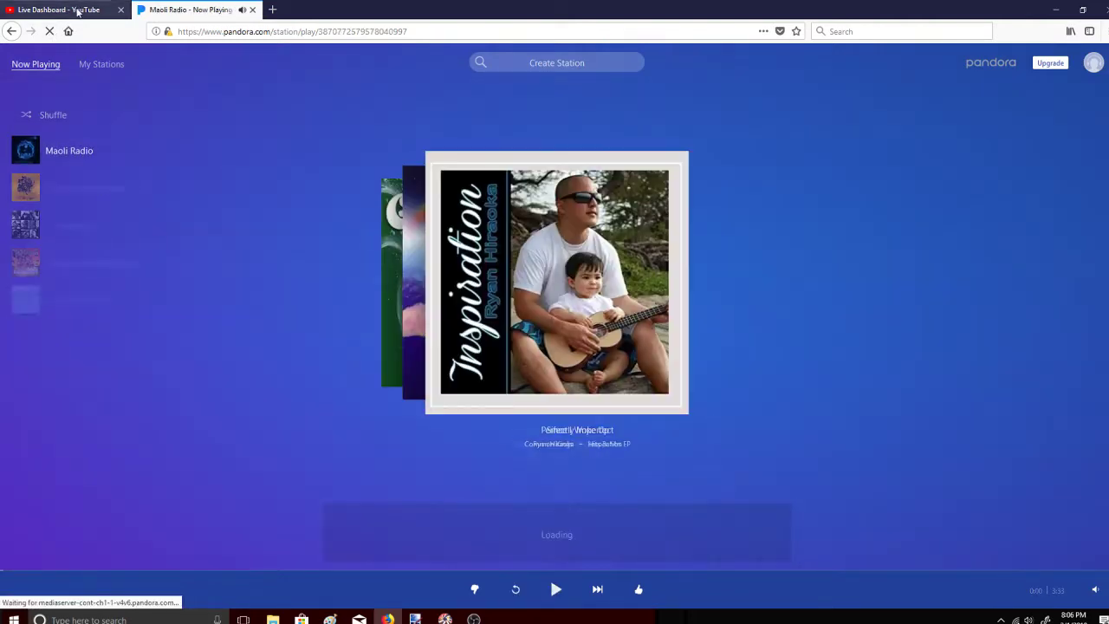
pyautogui.click(76, 9)
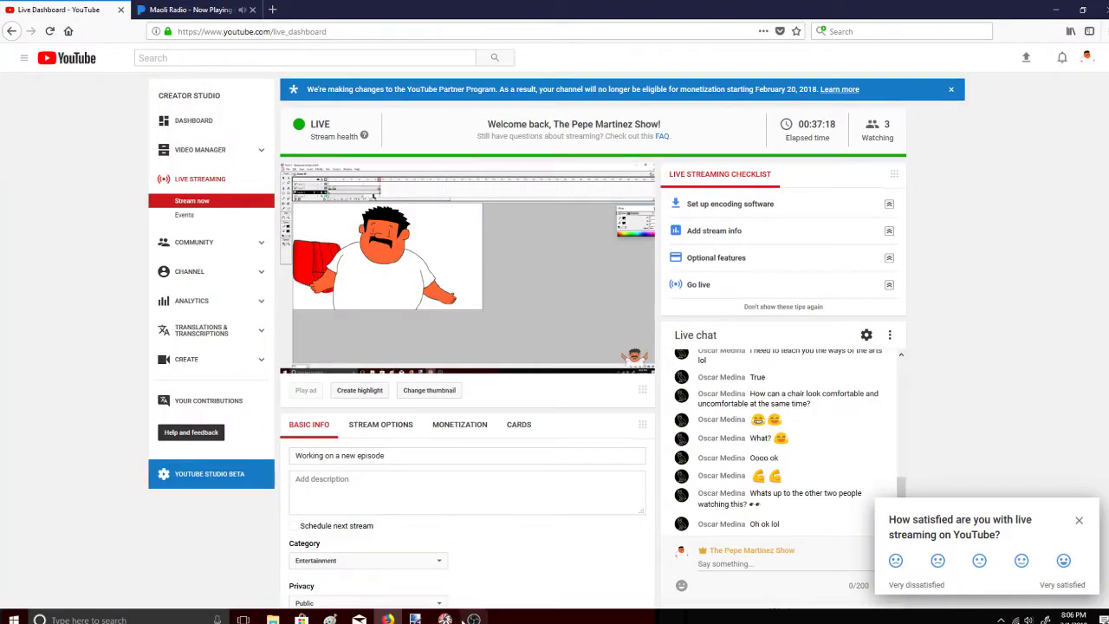
pyautogui.hotkey('alt', 'Tab')
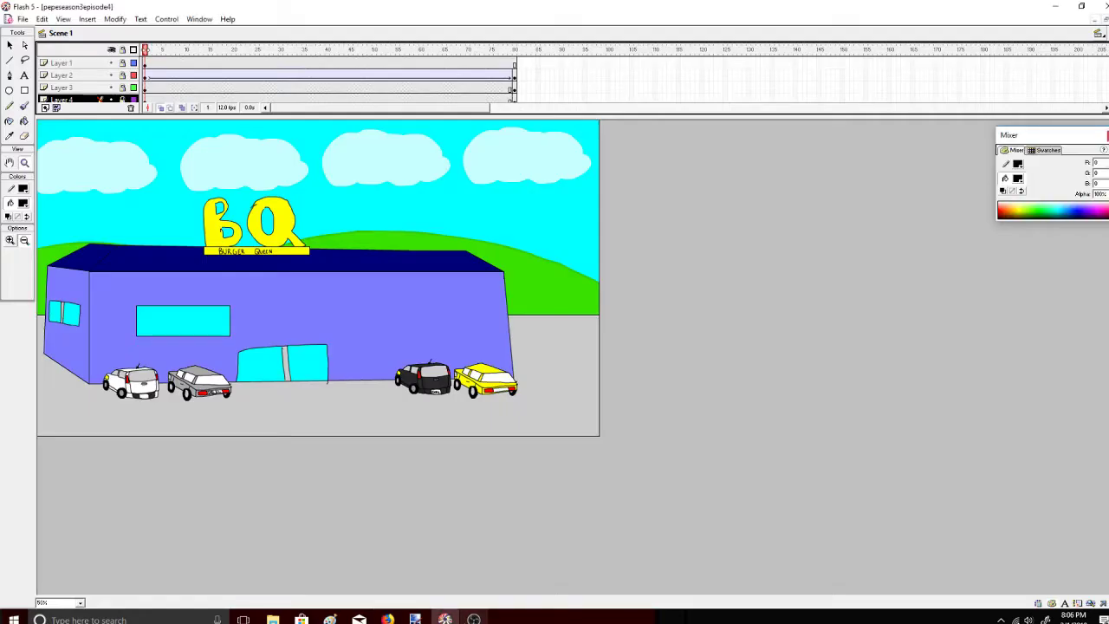
pyautogui.moveTo(444, 619)
# Turn on Play All Scenes, play the episode from Scene 1 and reopen Scene 58
pyautogui.click(172, 21)
pyautogui.click(148, 146)
pyautogui.click(168, 20)
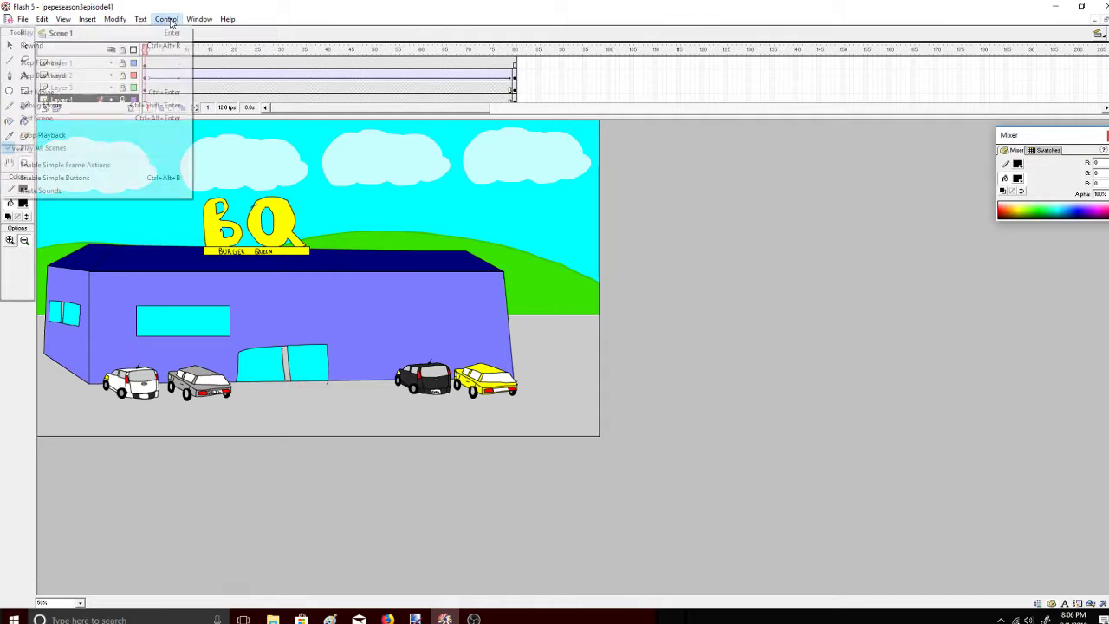
pyautogui.click(170, 33)
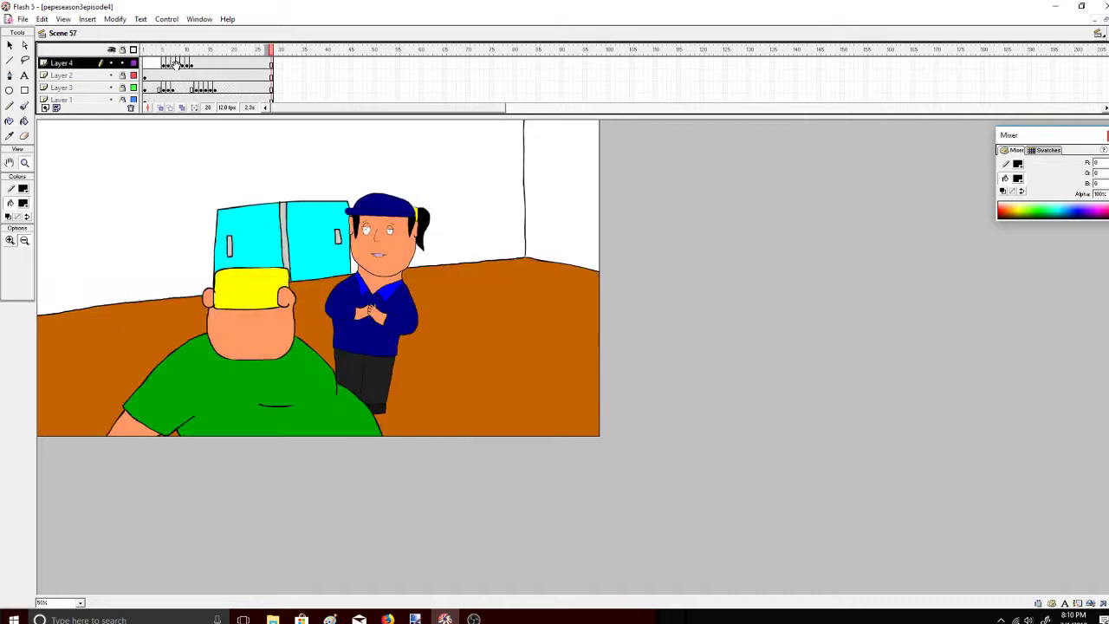
pyautogui.click(1099, 34)
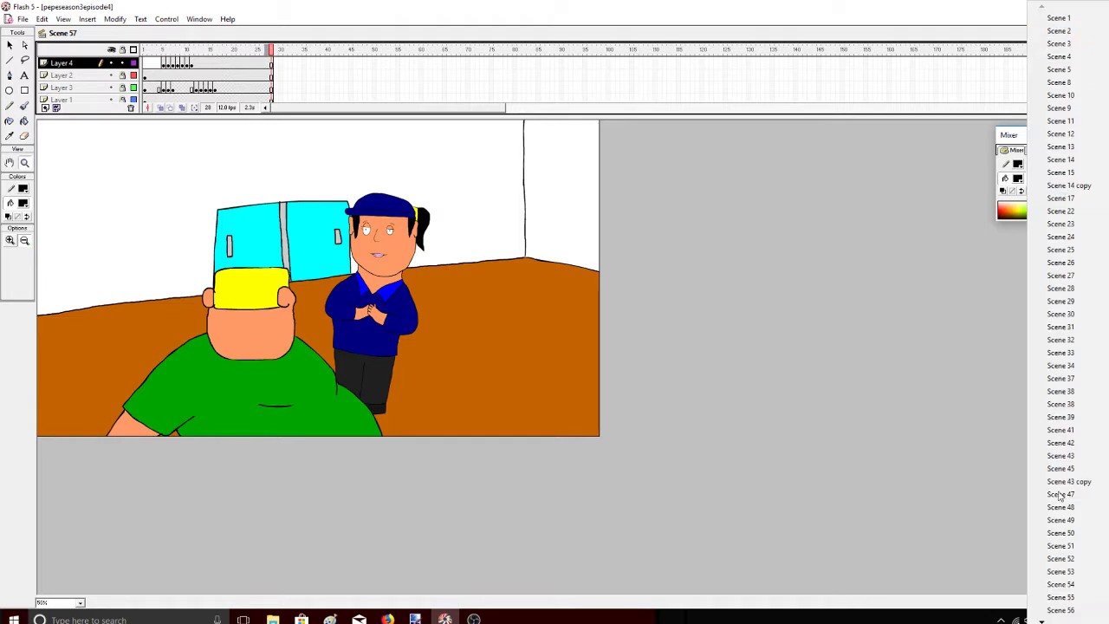
pyautogui.click(1062, 597)
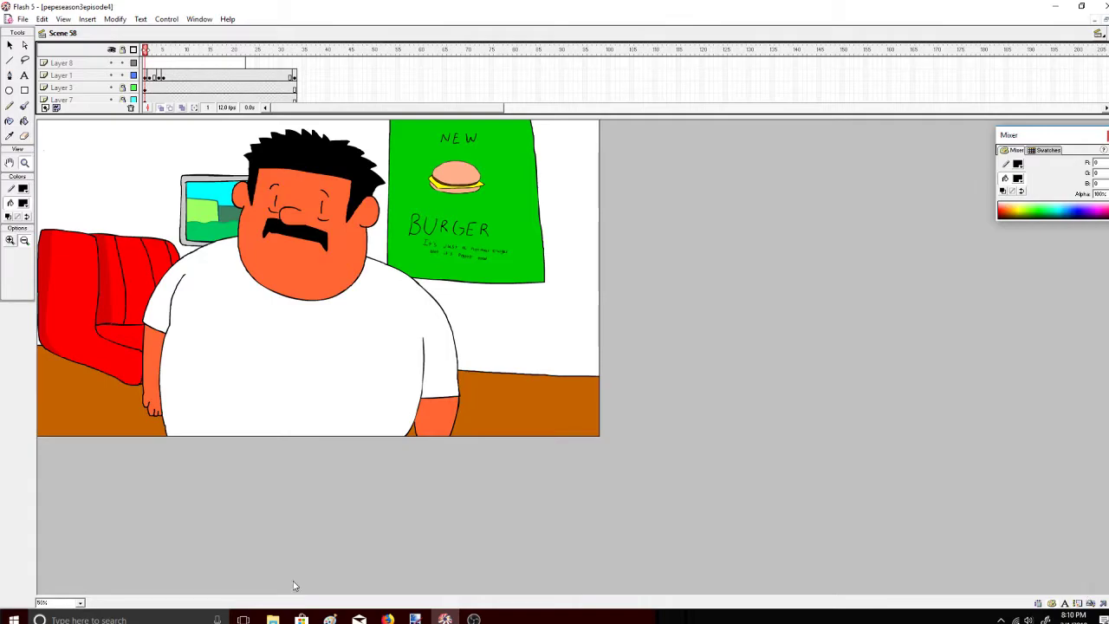
# Check the YouTube live dashboard and the OBS streaming window, and return to Flash
pyautogui.click(388, 619)
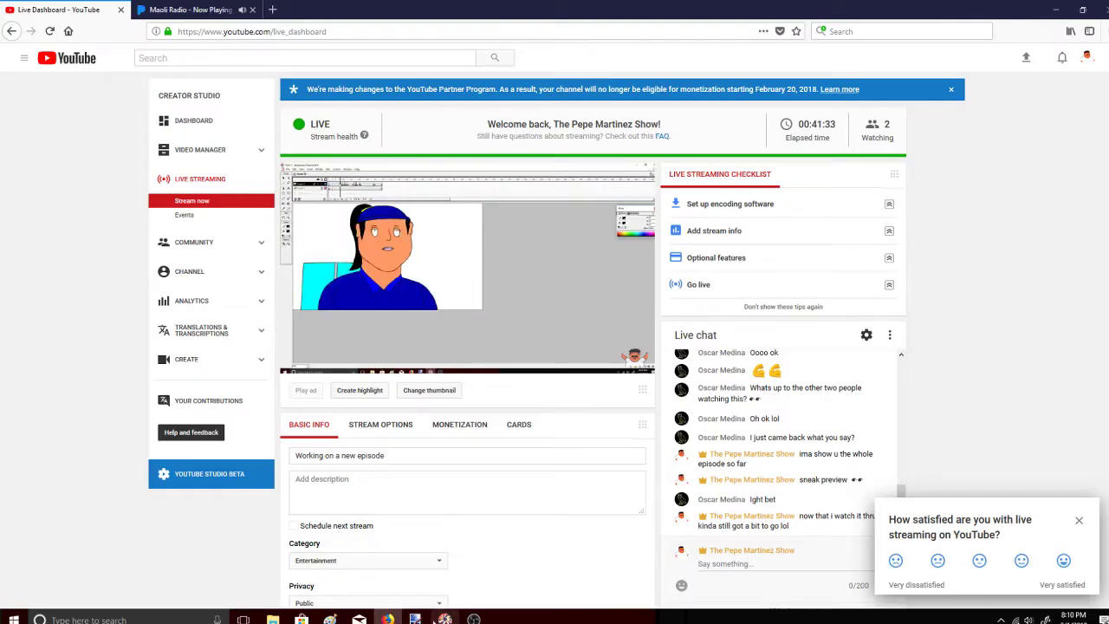
pyautogui.click(473, 619)
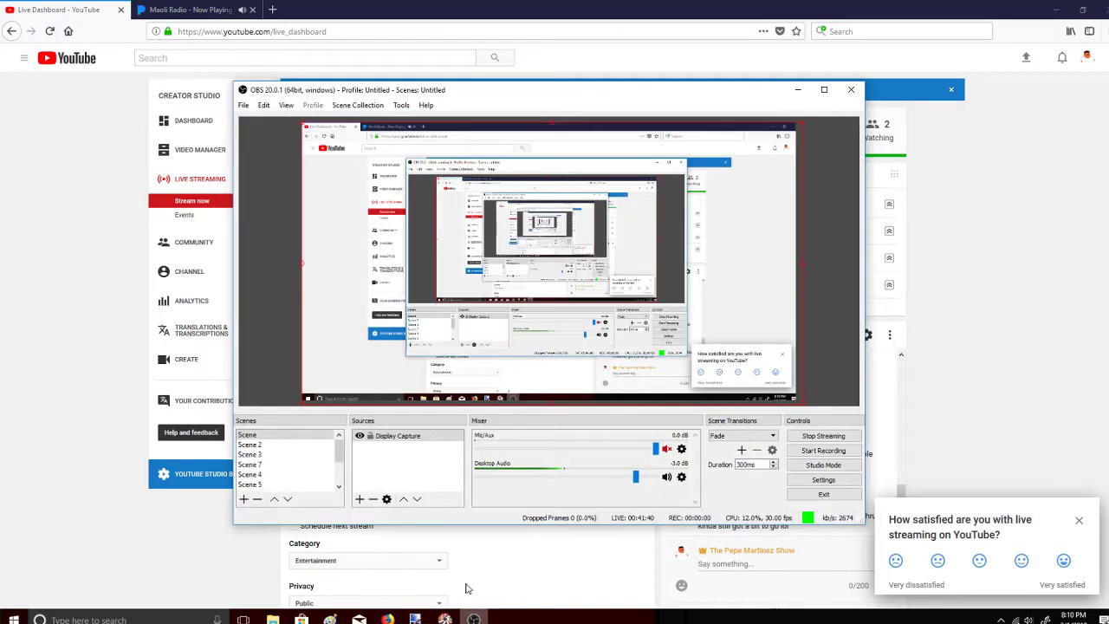
pyautogui.click(445, 619)
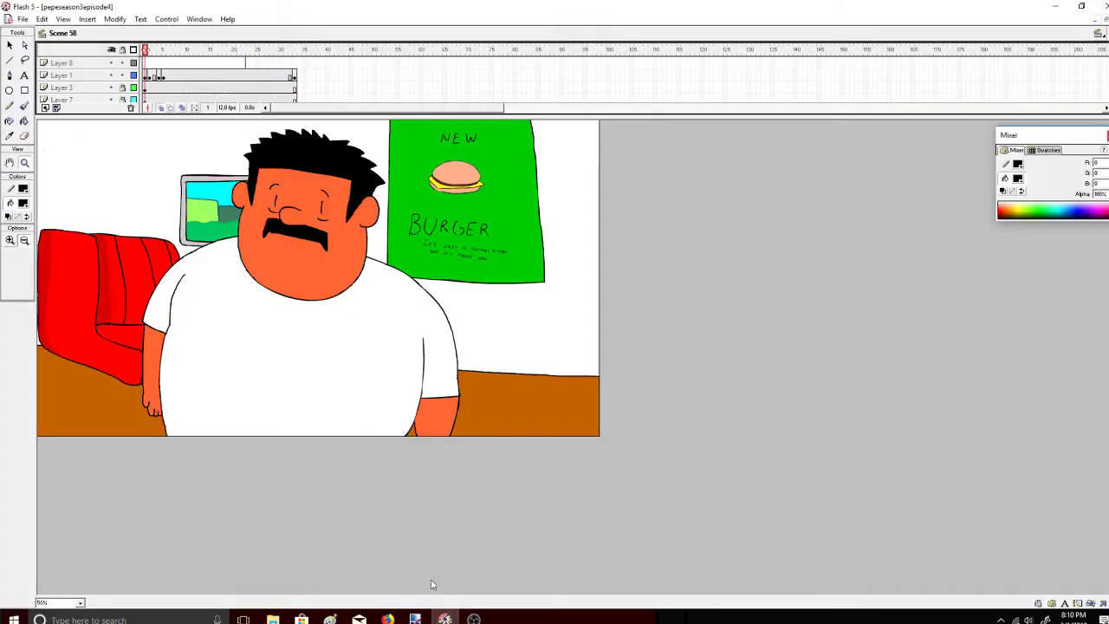
pyautogui.click(474, 619)
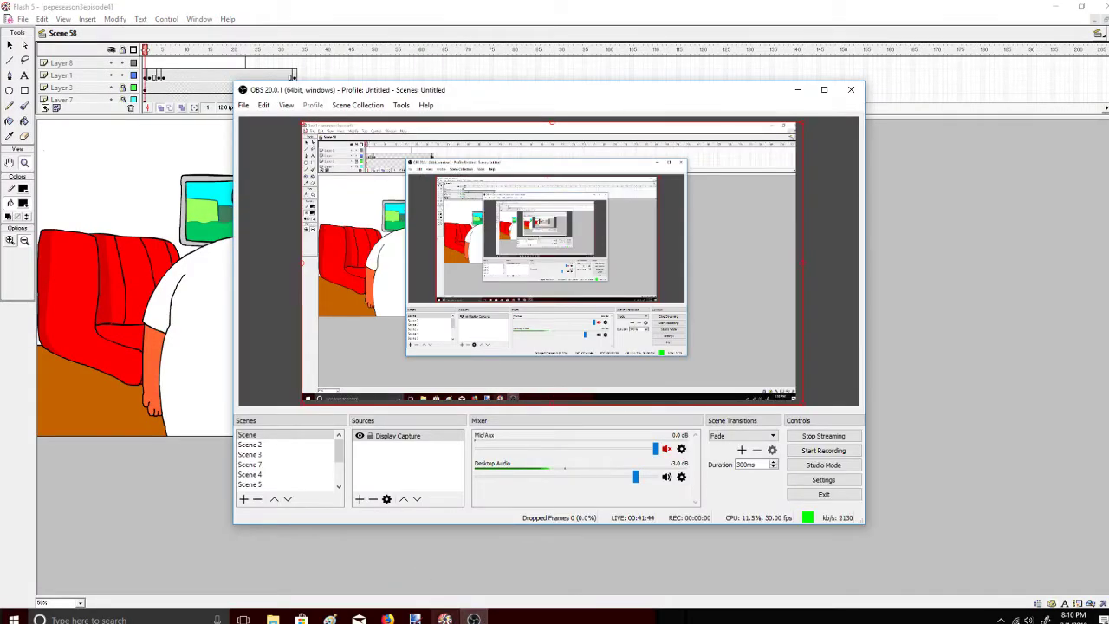
pyautogui.click(445, 619)
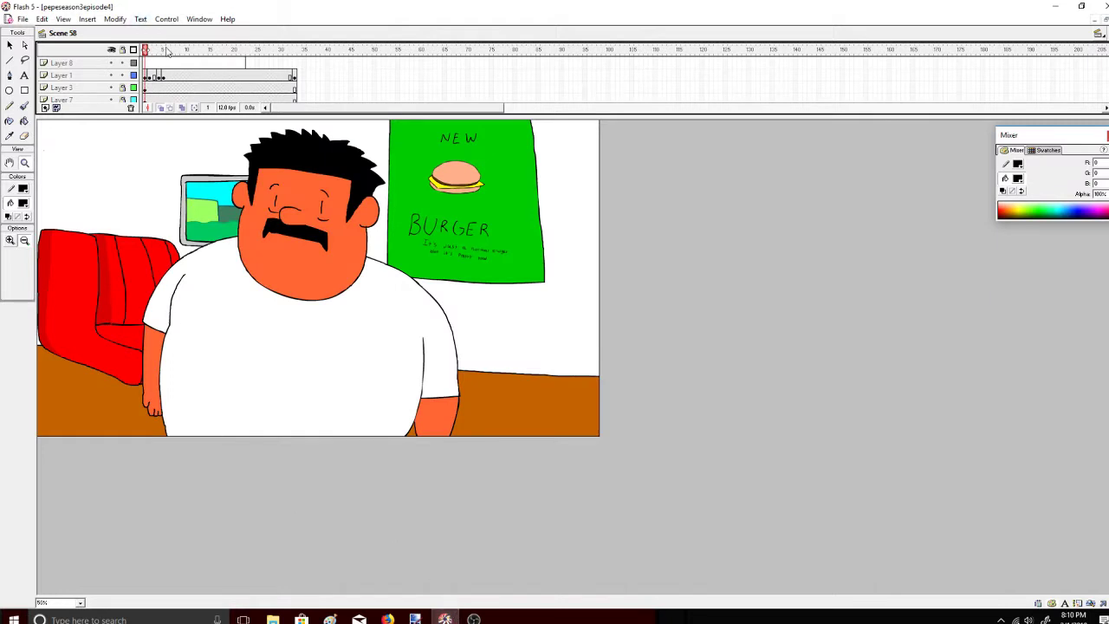
# Inspect the pose at frame 28 and remove frames from Layer 1 to shorten it to frame 16
pyautogui.moveTo(146, 50); pyautogui.dragTo(268, 62)
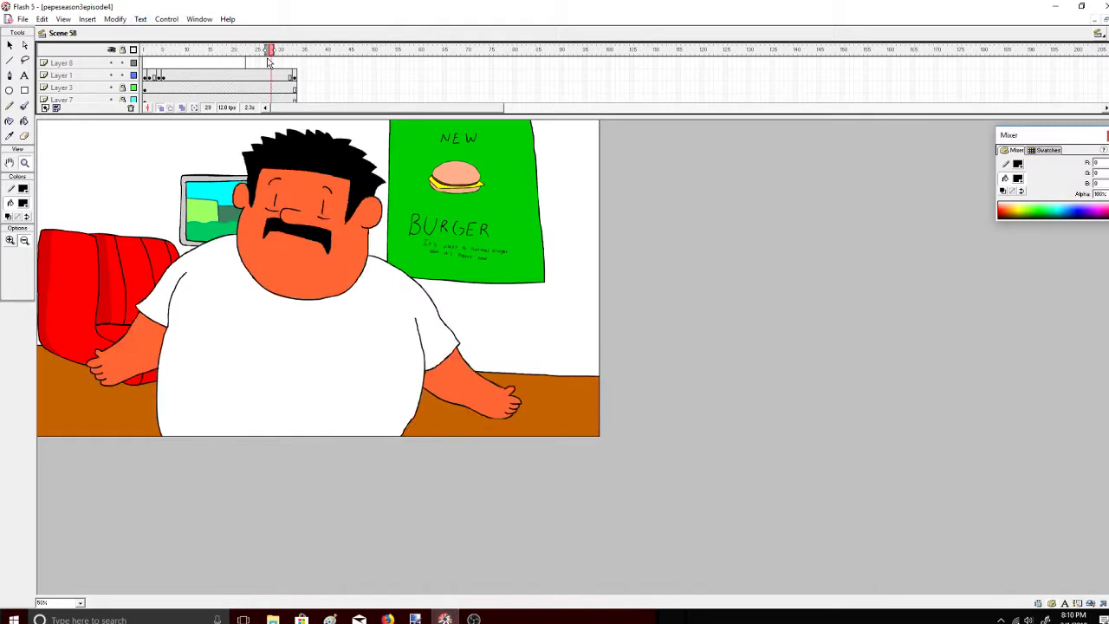
pyautogui.click(93, 88)
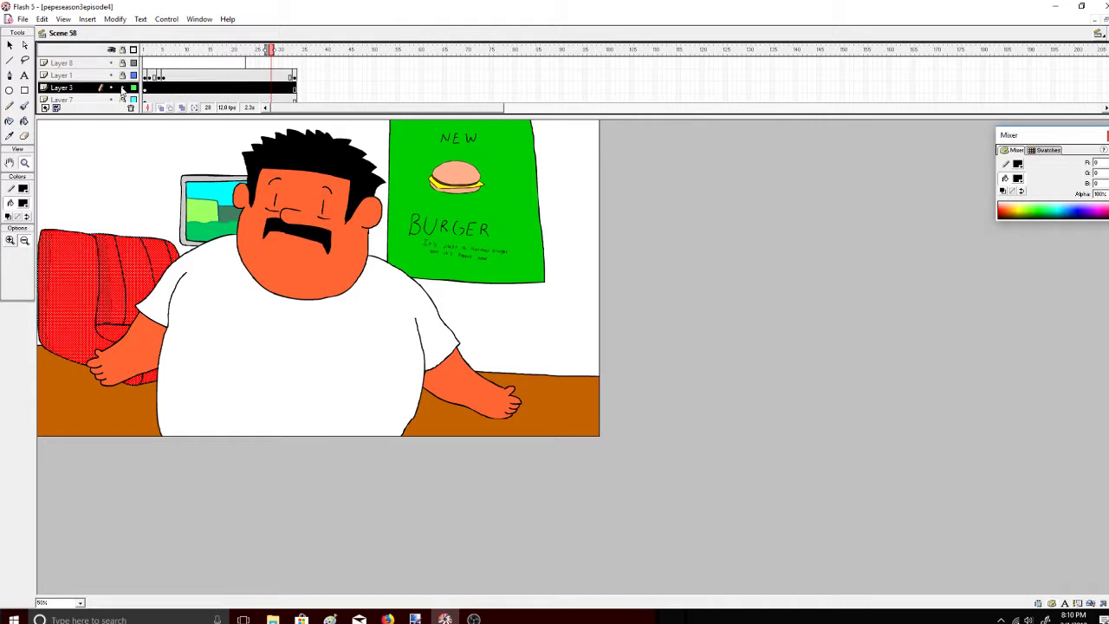
pyautogui.click(257, 78)
pyautogui.moveTo(258, 78); pyautogui.dragTo(221, 74)
pyautogui.rightClick(221, 74)
pyautogui.click(260, 111)
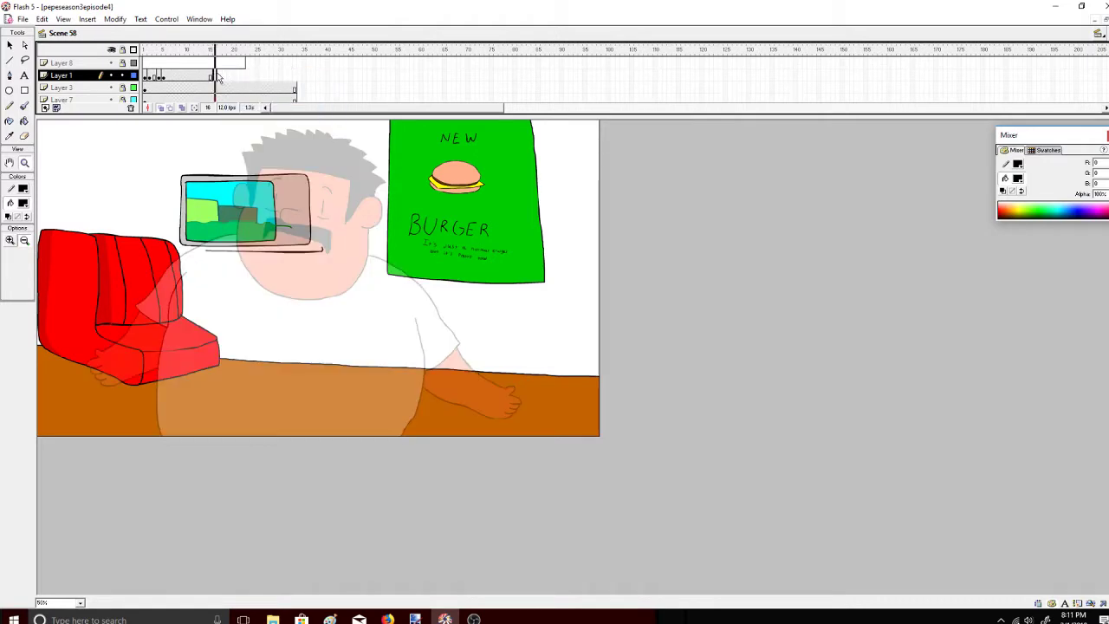
# Insert a keyframe at frame 16 of Layer 1 and deselect the character's artwork
pyautogui.rightClick(218, 83)
pyautogui.click(252, 127)
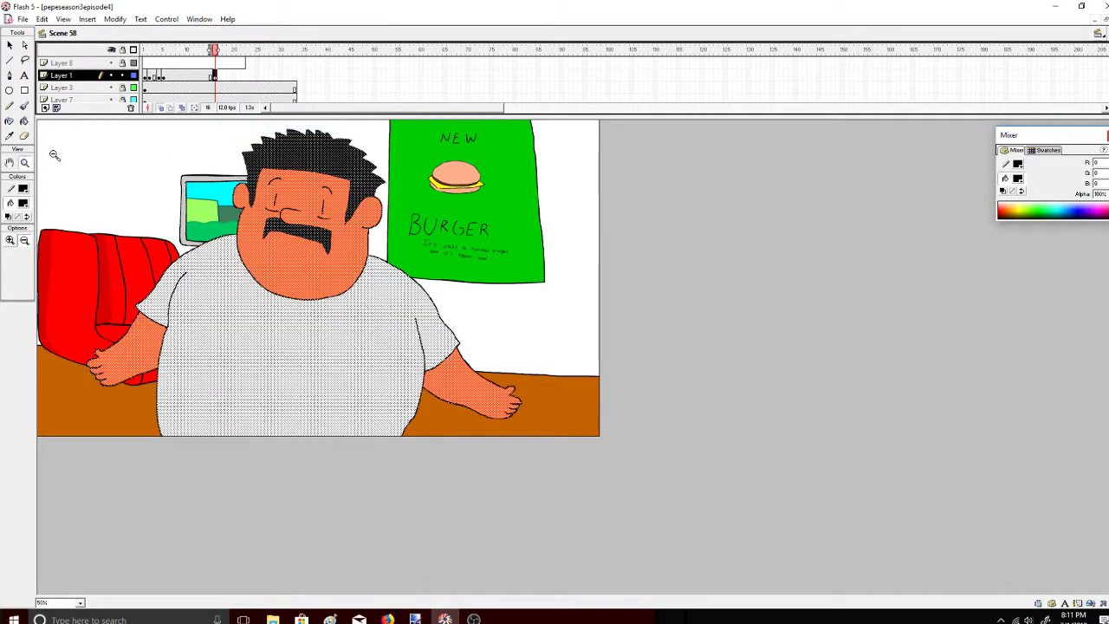
pyautogui.click(63, 19)
pyautogui.click(48, 161)
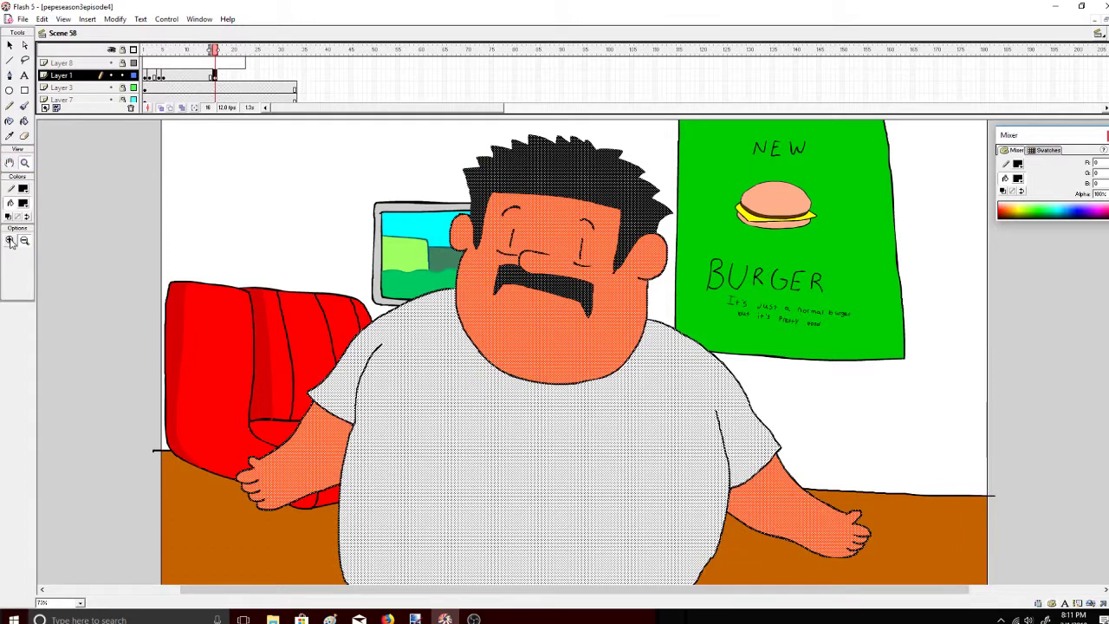
pyautogui.click(622, 245)
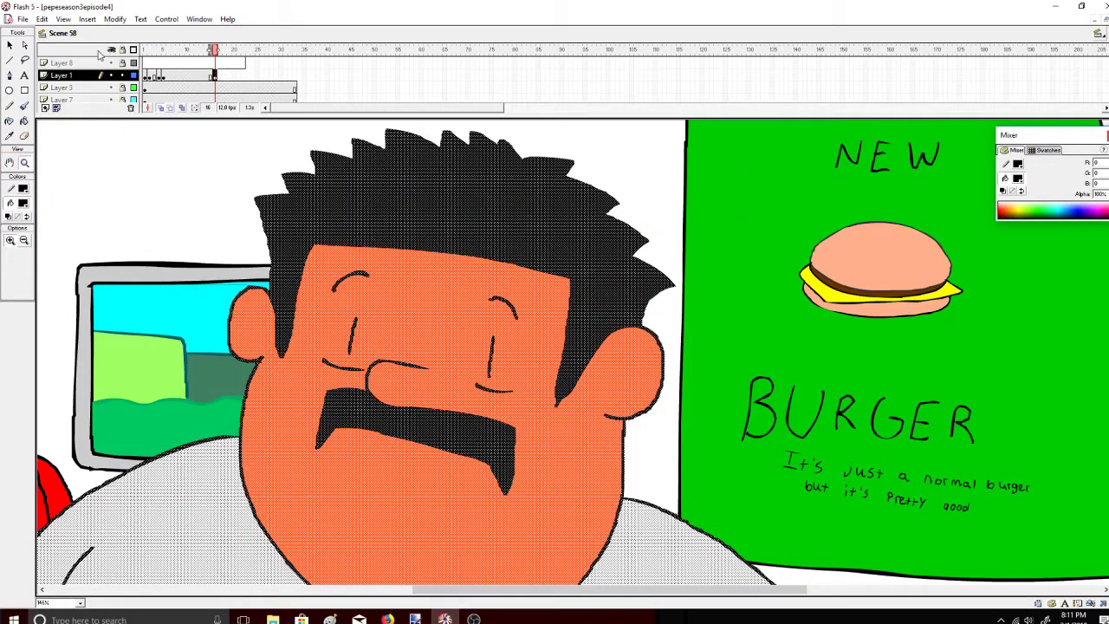
pyautogui.click(25, 45)
pyautogui.click(71, 205)
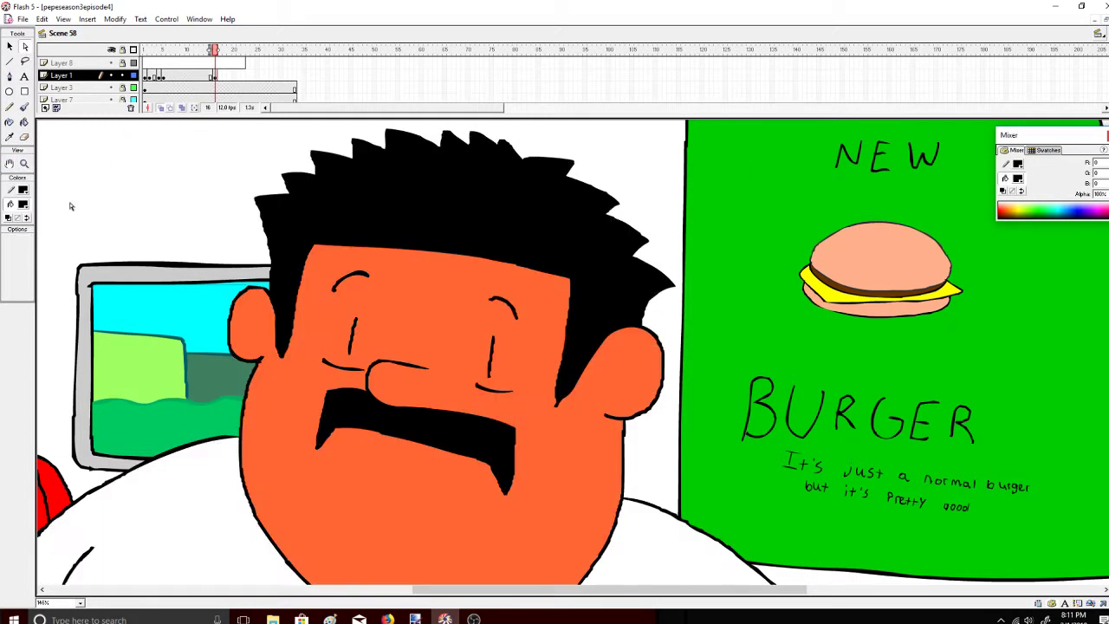
# Hide all layers except Layer 1 and erase the character's eyes and eyebrows at frame 16
pyautogui.click(25, 135)
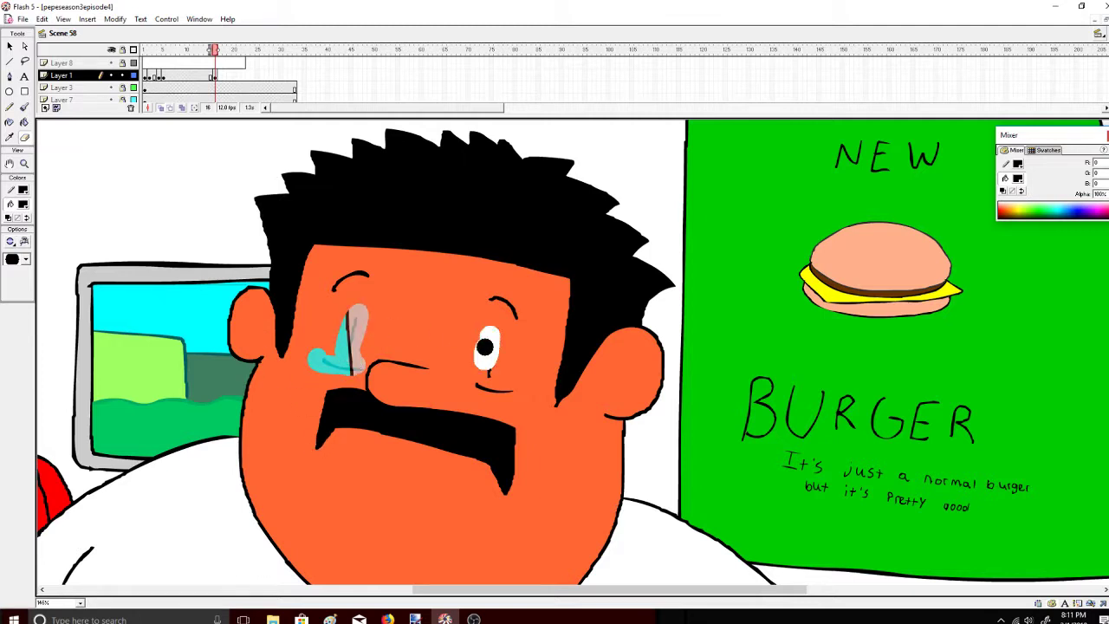
pyautogui.click(111, 49)
pyautogui.click(111, 75)
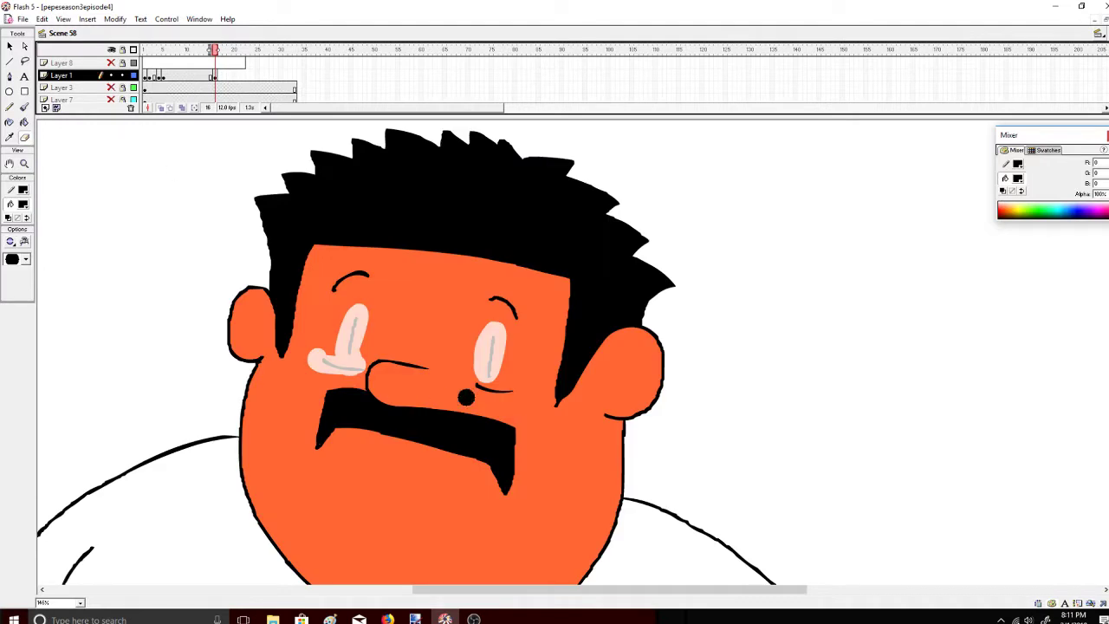
pyautogui.moveTo(491, 370); pyautogui.dragTo(490, 388)
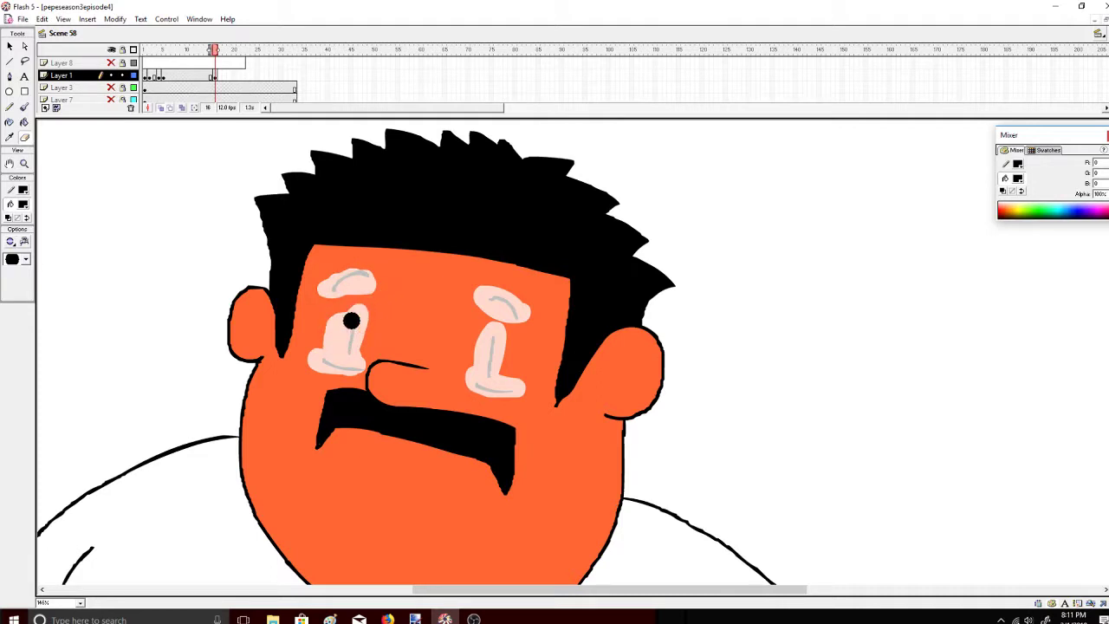
# Paint half-closed eyes with short upper and lower lid lines and lowered eyebrows at frame 16, using a small black brush
pyautogui.click(23, 107)
pyautogui.click(26, 276)
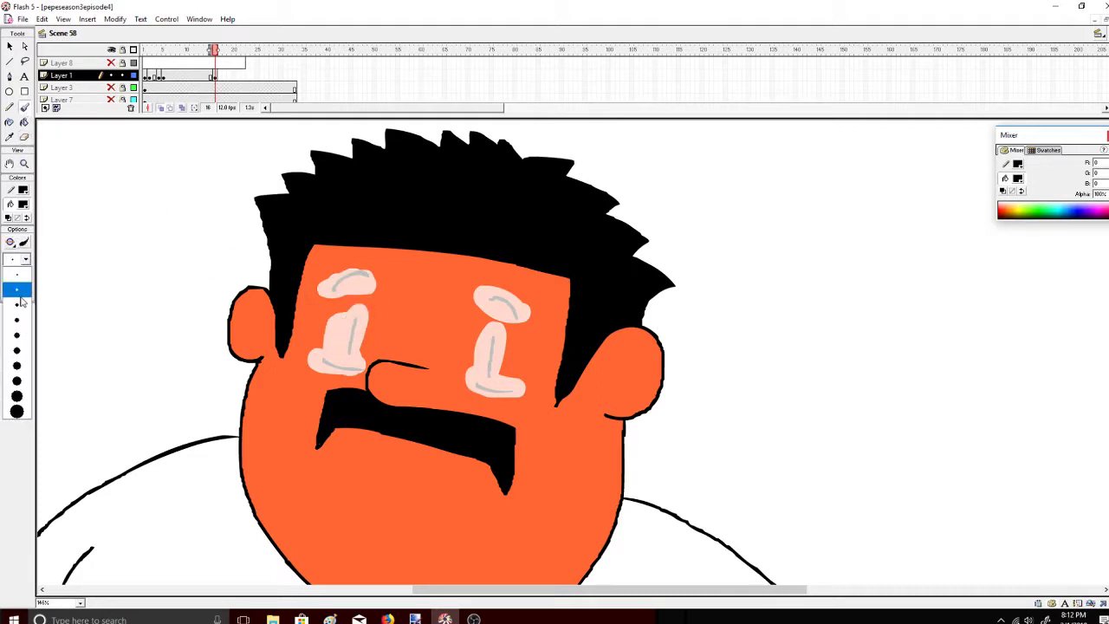
pyautogui.click(24, 292)
pyautogui.moveTo(348, 352); pyautogui.dragTo(353, 322)
pyautogui.hotkey('ctrl', 'z')
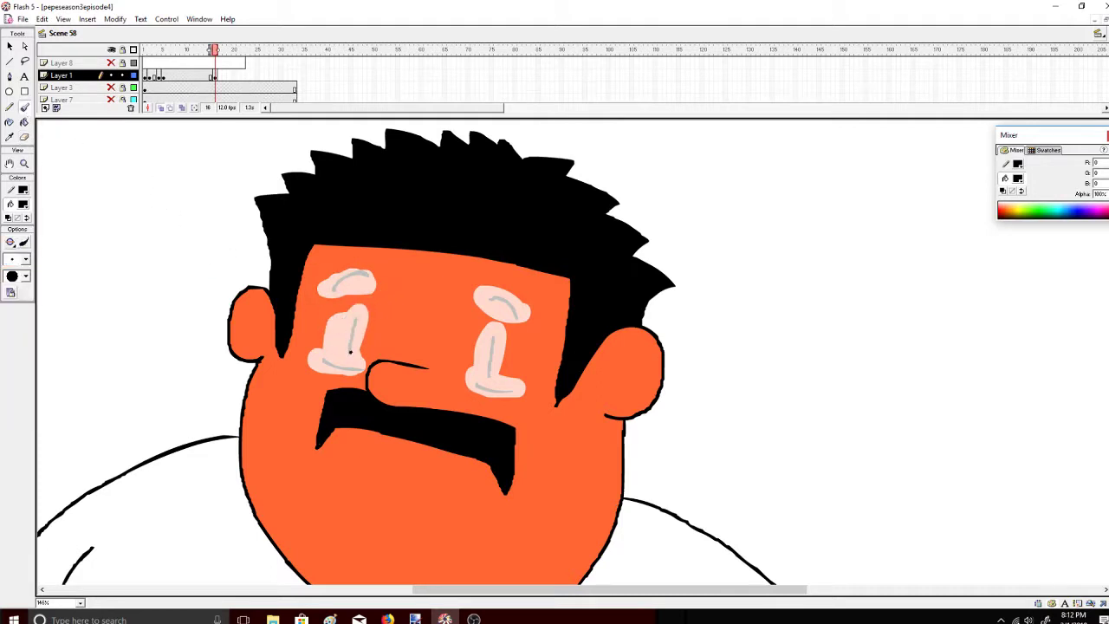
pyautogui.hotkey('ctrl', 'z')
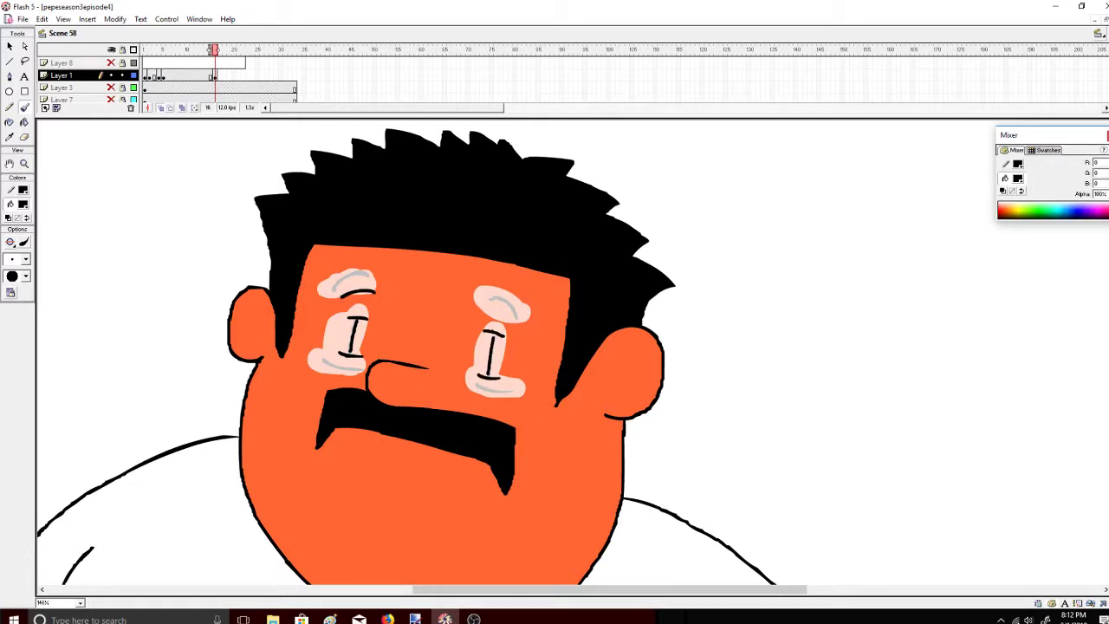
pyautogui.hotkey('ctrl', 'z')
pyautogui.hotkey('ctrl', 'z')
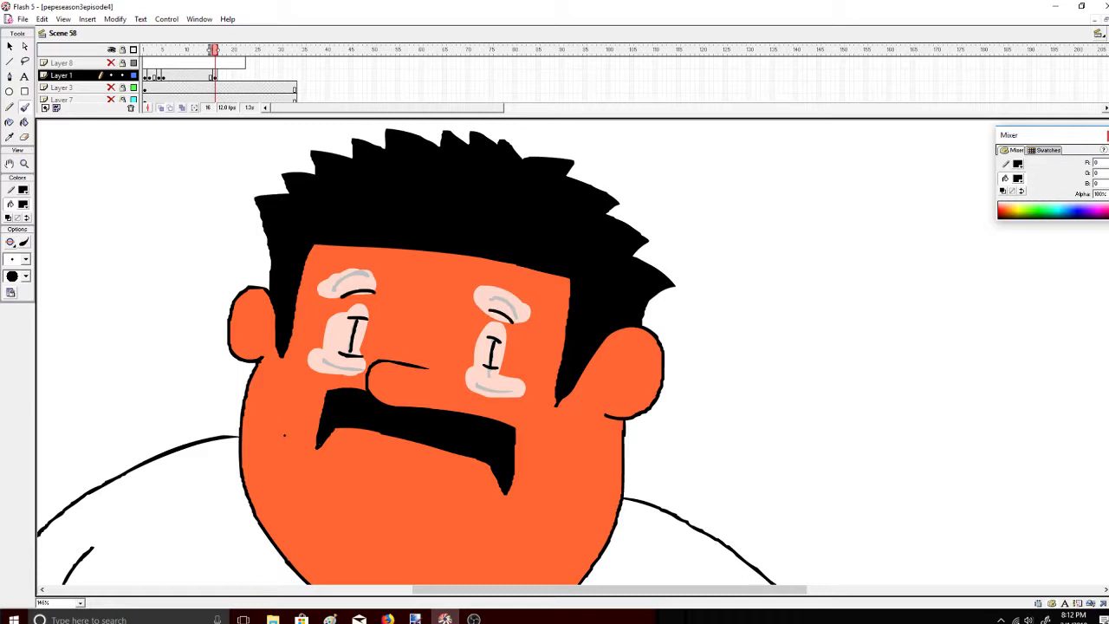
# Fill the erased areas around both eyes and eyebrows at frame 16 with the orange skin color
pyautogui.click(24, 123)
pyautogui.click(23, 205)
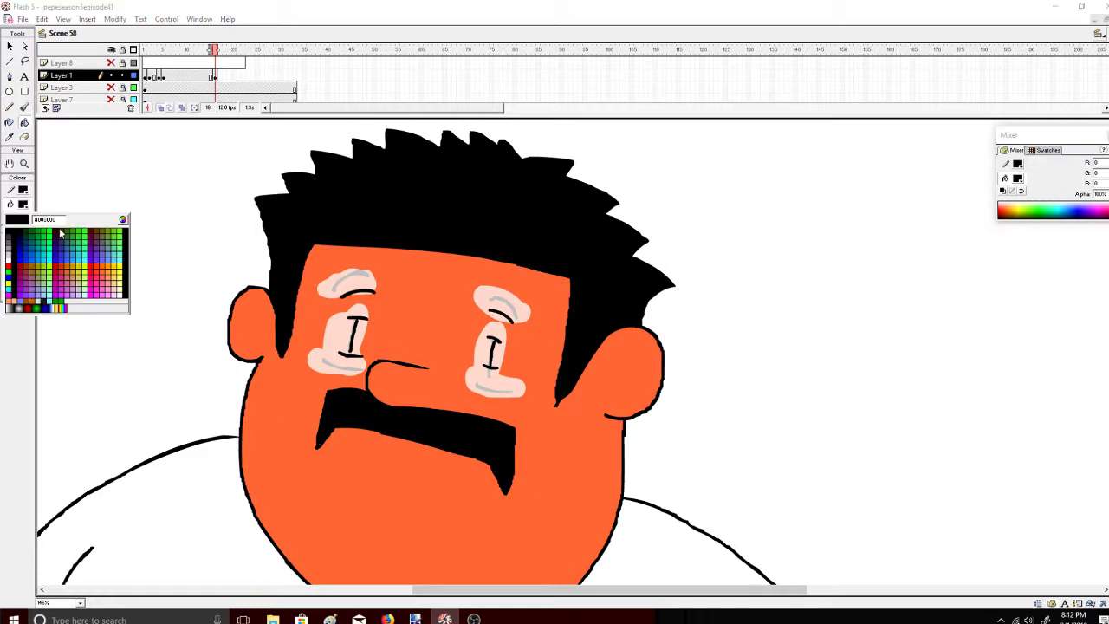
pyautogui.click(300, 376)
pyautogui.click(334, 353)
pyautogui.click(347, 292)
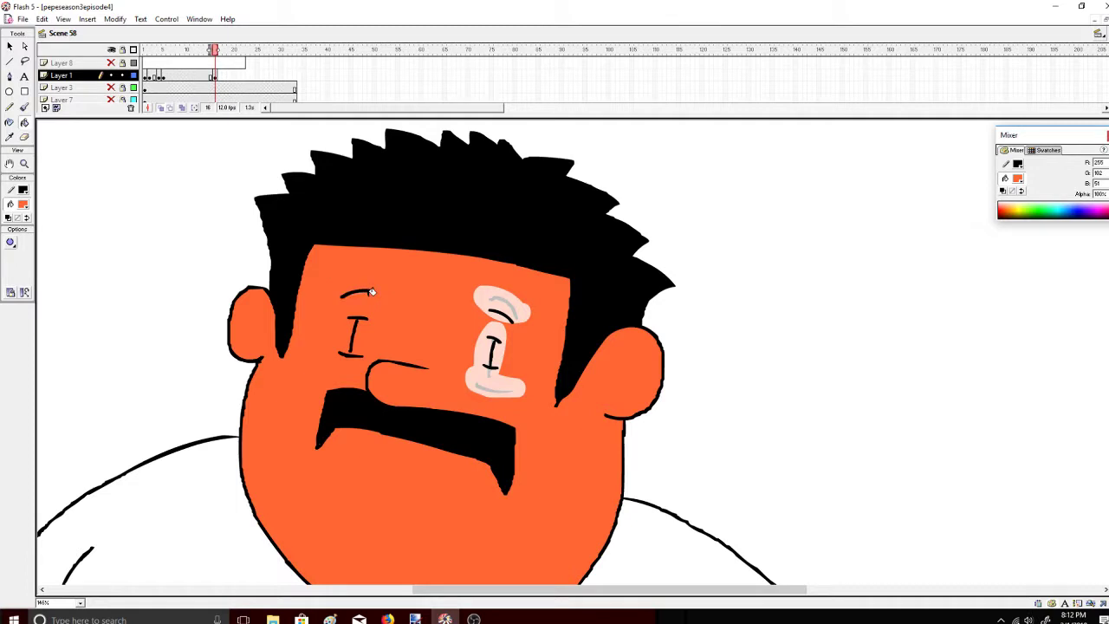
pyautogui.click(511, 382)
pyautogui.click(495, 290)
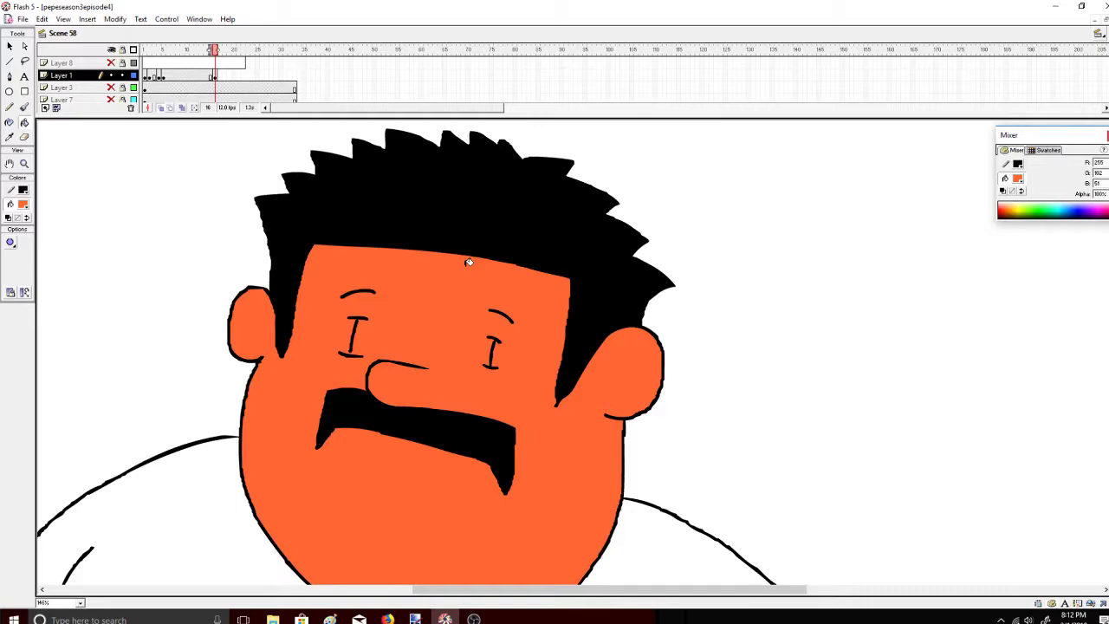
# Insert a keyframe at frame 17 of Layer 1 and deselect its artwork
pyautogui.moveTo(226, 51); pyautogui.dragTo(218, 55)
pyautogui.click(219, 76)
pyautogui.rightClick(219, 76)
pyautogui.click(264, 127)
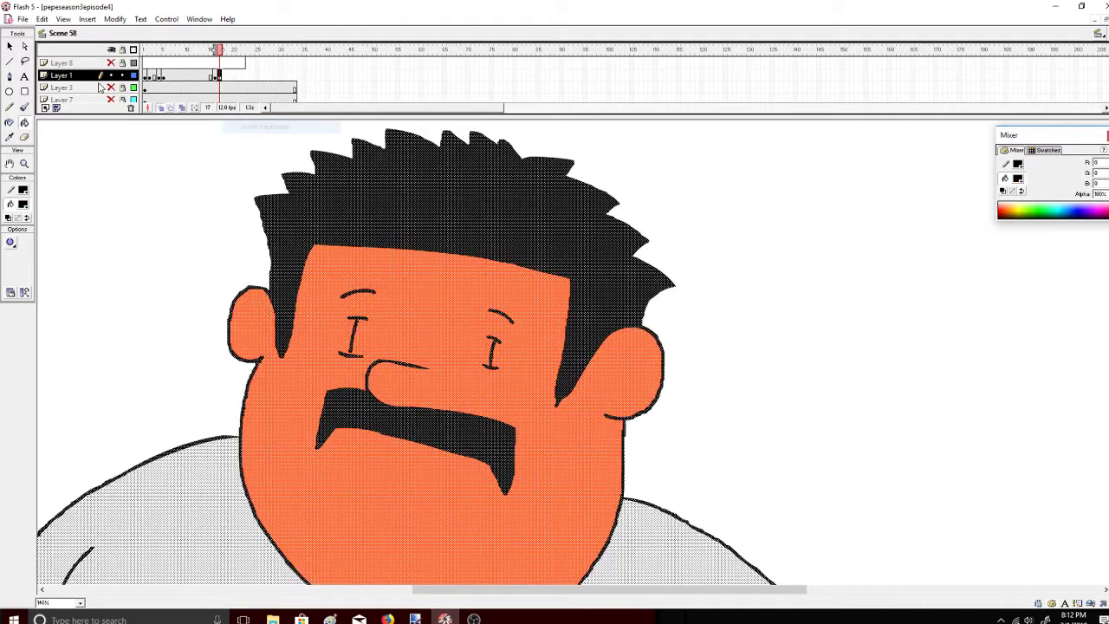
pyautogui.click(24, 46)
pyautogui.click(58, 154)
# Erase both half-closed eyes and the eyebrows from the character's face at frame 17
pyautogui.click(25, 137)
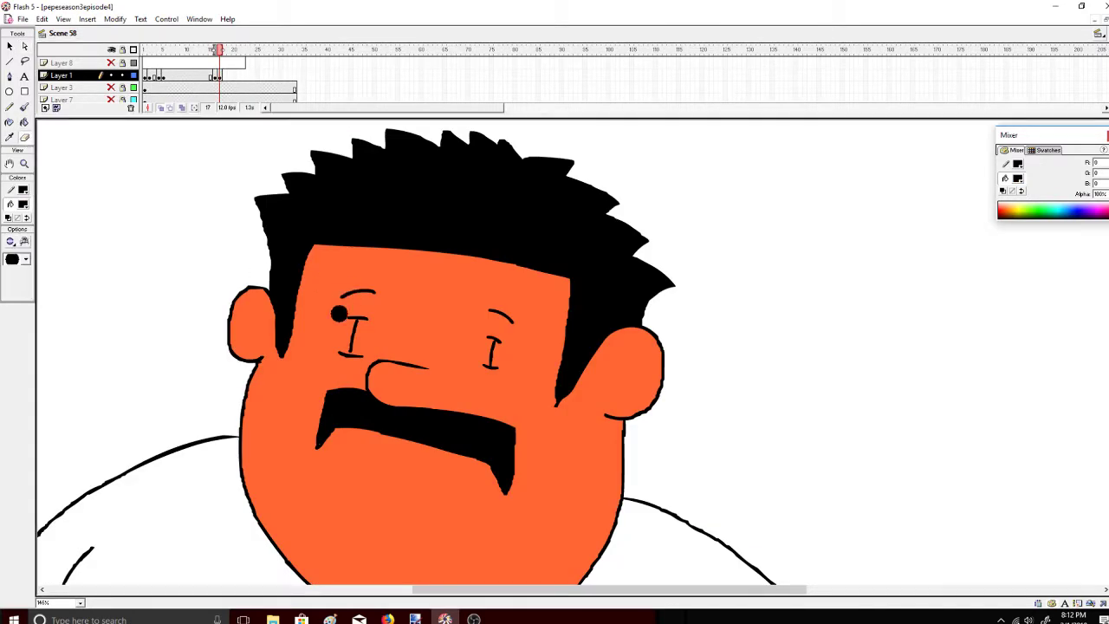
pyautogui.moveTo(339, 314)
pyautogui.mouseDown()
pyautogui.moveTo(353, 333)
pyautogui.moveTo(349, 292)
pyautogui.moveTo(361, 349)
pyautogui.mouseUp()
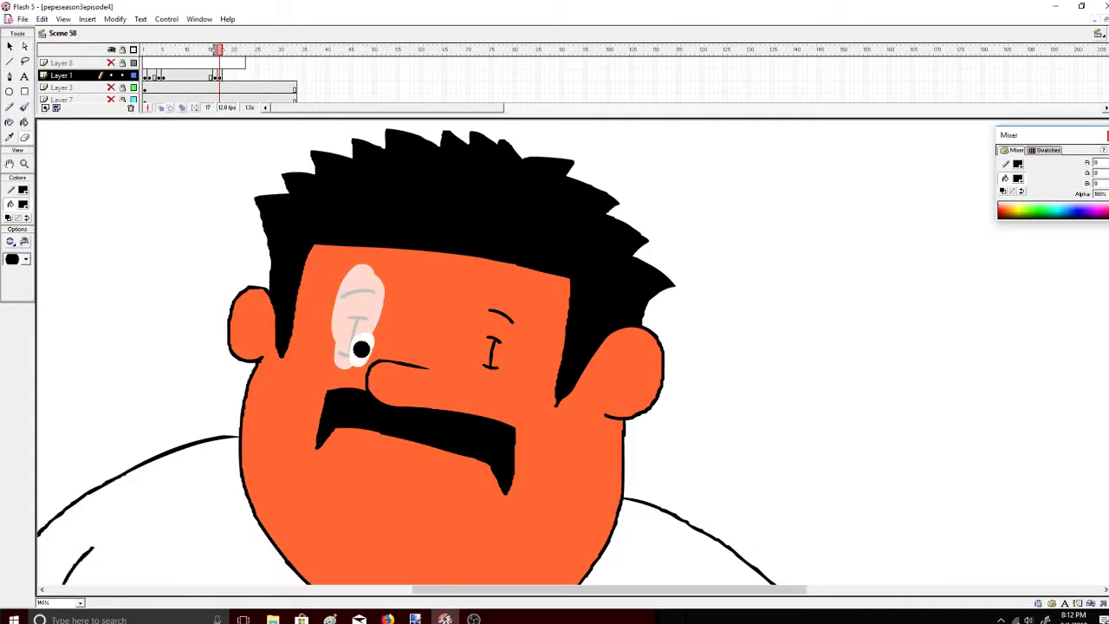
pyautogui.moveTo(487, 354)
pyautogui.mouseDown()
pyautogui.moveTo(495, 307)
pyautogui.moveTo(504, 332)
pyautogui.moveTo(494, 359)
pyautogui.mouseUp()
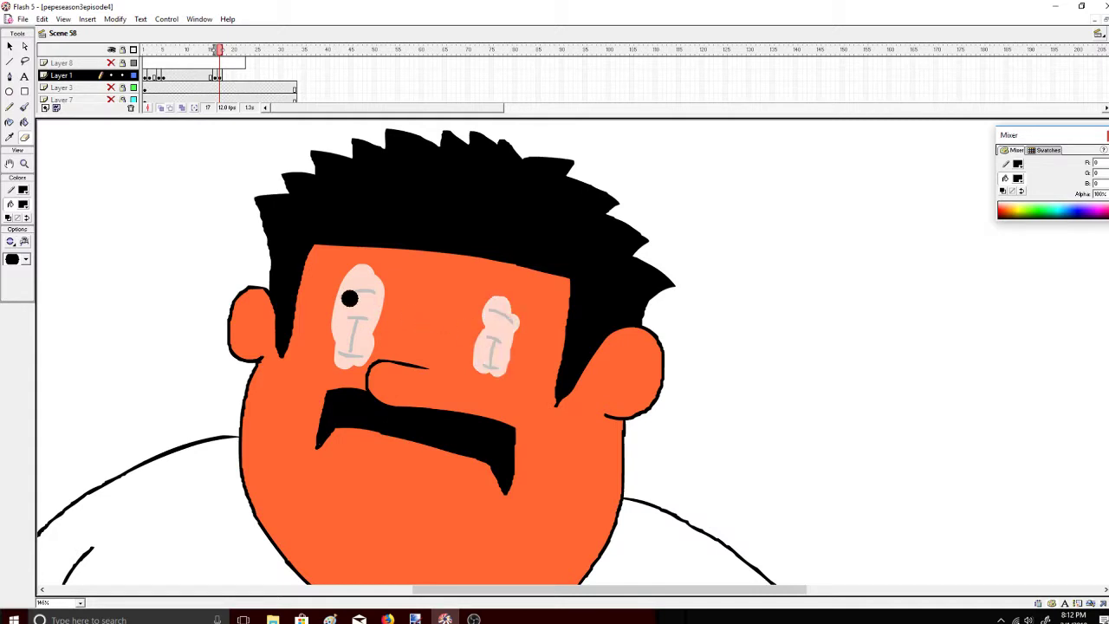
# Paint fully closed eyes as single curved black lines with lowered eyebrows just above them at frame 17
pyautogui.click(25, 107)
pyautogui.moveTo(341, 322)
pyautogui.mouseDown()
pyautogui.moveTo(378, 325)
pyautogui.moveTo(387, 303)
pyautogui.moveTo(339, 308)
pyautogui.moveTo(385, 304)
pyautogui.mouseUp()
pyautogui.hotkey('ctrl', 'z')
pyautogui.hotkey('ctrl', 'z')
pyautogui.hotkey('ctrl', 'z')
pyautogui.moveTo(481, 337)
pyautogui.mouseDown()
pyautogui.moveTo(520, 343)
pyautogui.moveTo(491, 315)
pyautogui.moveTo(484, 327)
pyautogui.mouseUp()
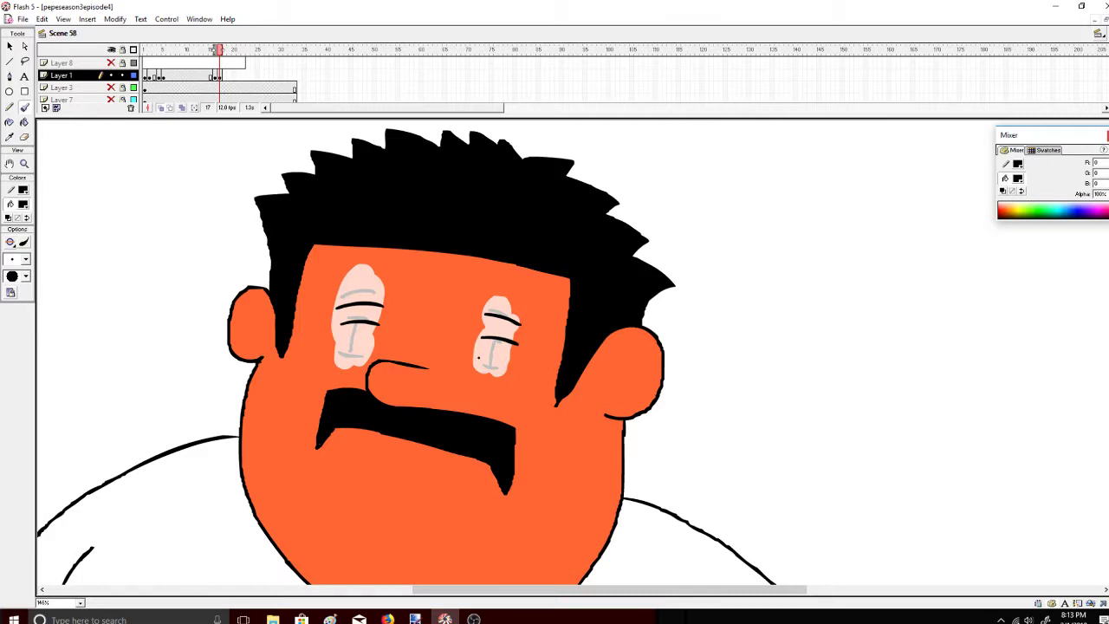
pyautogui.hotkey('ctrl', 'z')
pyautogui.moveTo(525, 326); pyautogui.dragTo(481, 317)
pyautogui.hotkey('ctrl', 'z')
# Fill the erased patches around the closed eyes and eyebrows at frame 17 with the orange skin color
pyautogui.click(25, 122)
pyautogui.click(24, 204)
pyautogui.click(104, 259)
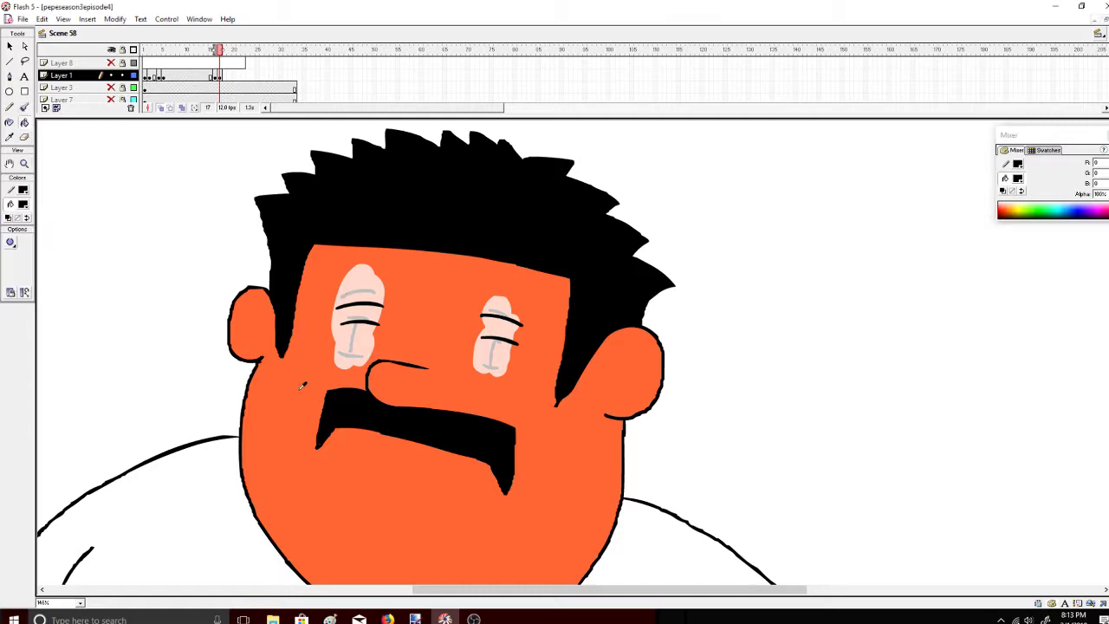
pyautogui.click(354, 345)
pyautogui.click(508, 356)
pyautogui.click(500, 306)
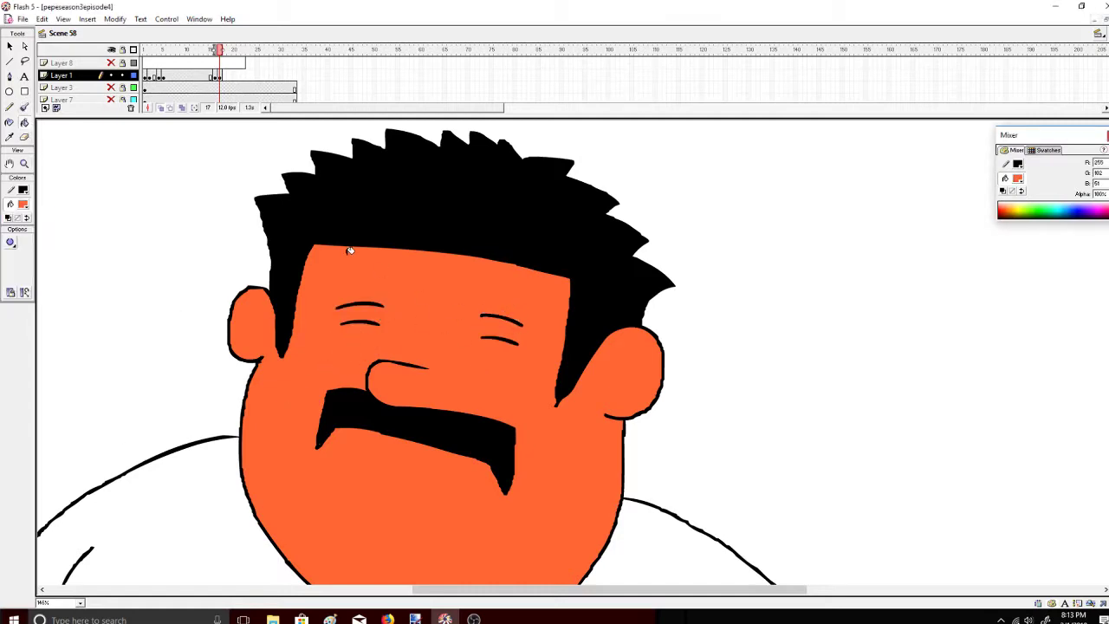
# Copy the half-closed eye pose from frame 16 of Layer 1 and paste it into frame 18
pyautogui.rightClick(216, 73)
pyautogui.click(260, 199)
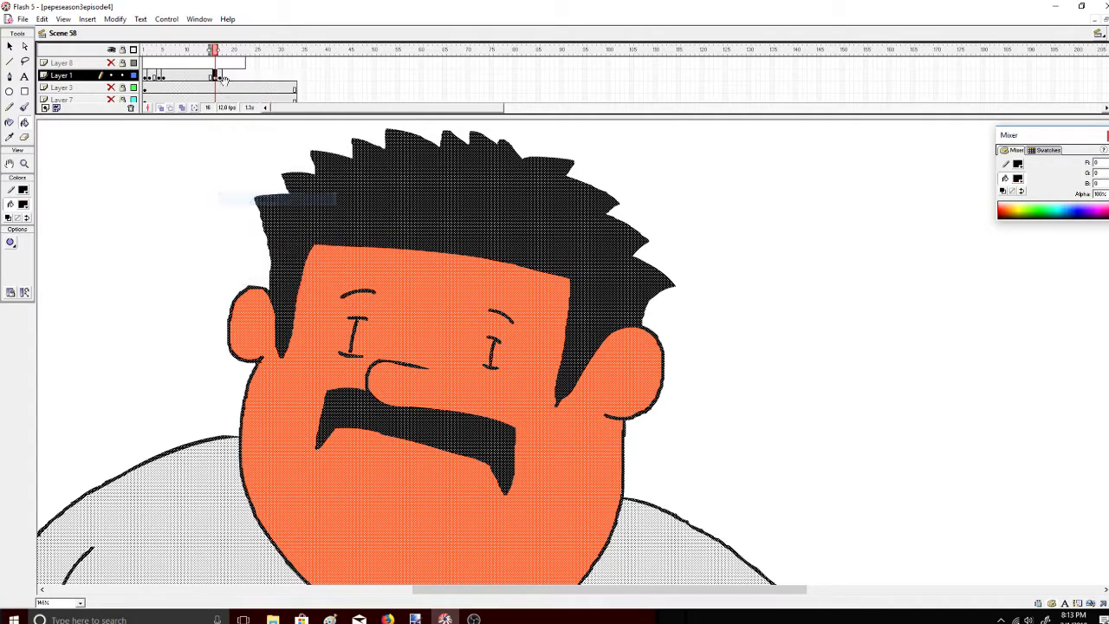
pyautogui.rightClick(224, 74)
pyautogui.click(264, 214)
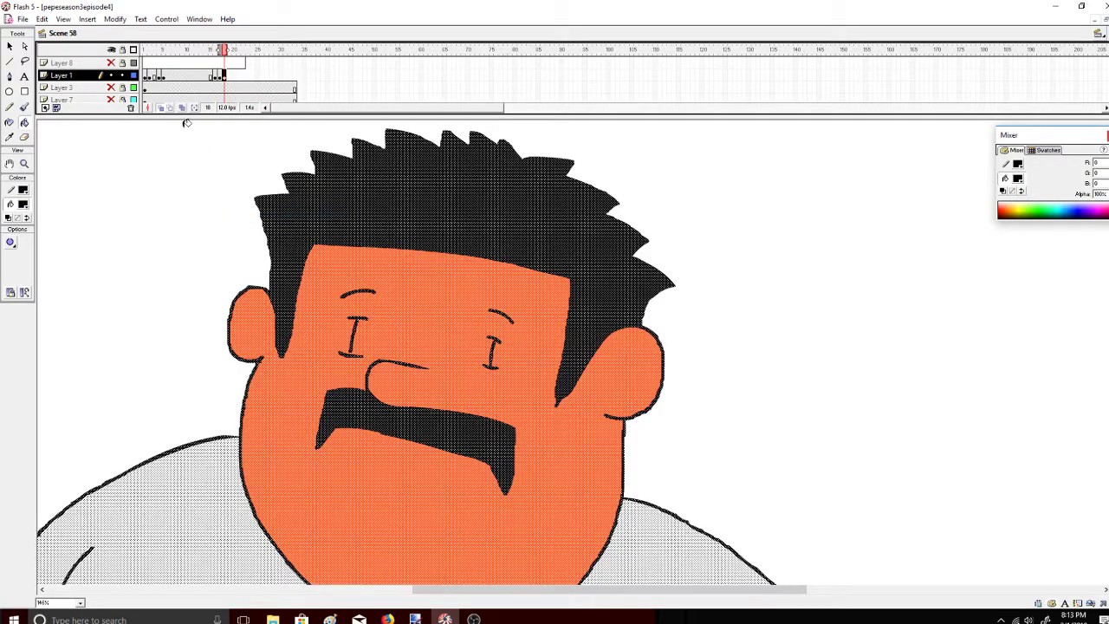
# Copy the open-eyed pose from frame 5 of Layer 1 and paste it into frame 19
pyautogui.rightClick(163, 75)
pyautogui.click(204, 199)
pyautogui.rightClick(229, 76)
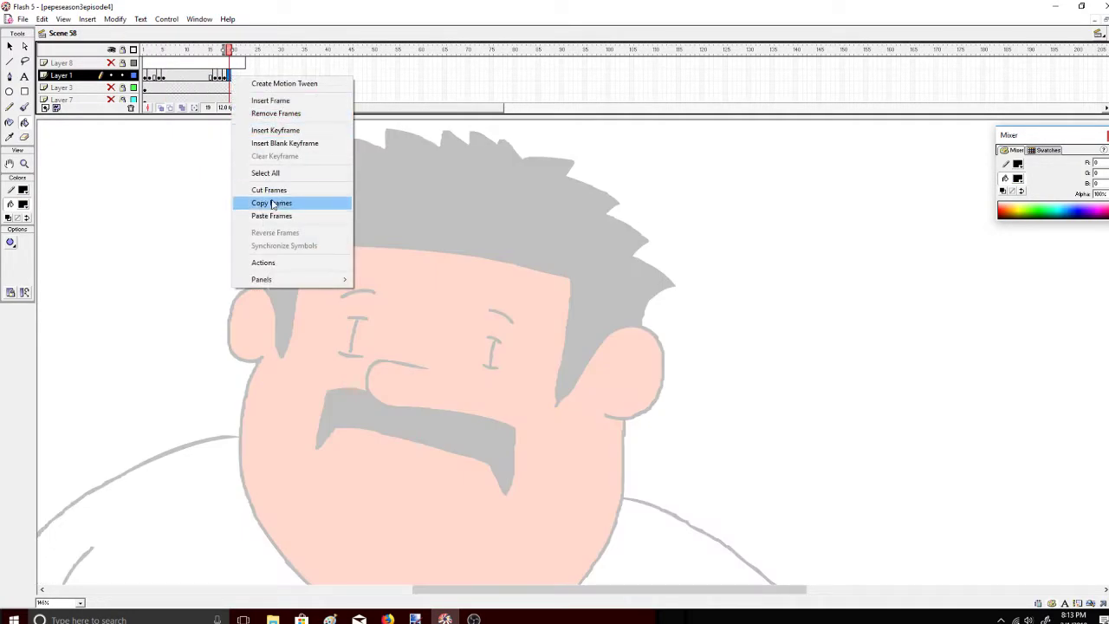
pyautogui.click(273, 214)
# Insert a keyframe at frame 33 of Layer 1 and make all hidden layers visible again
pyautogui.rightClick(298, 76)
pyautogui.click(316, 128)
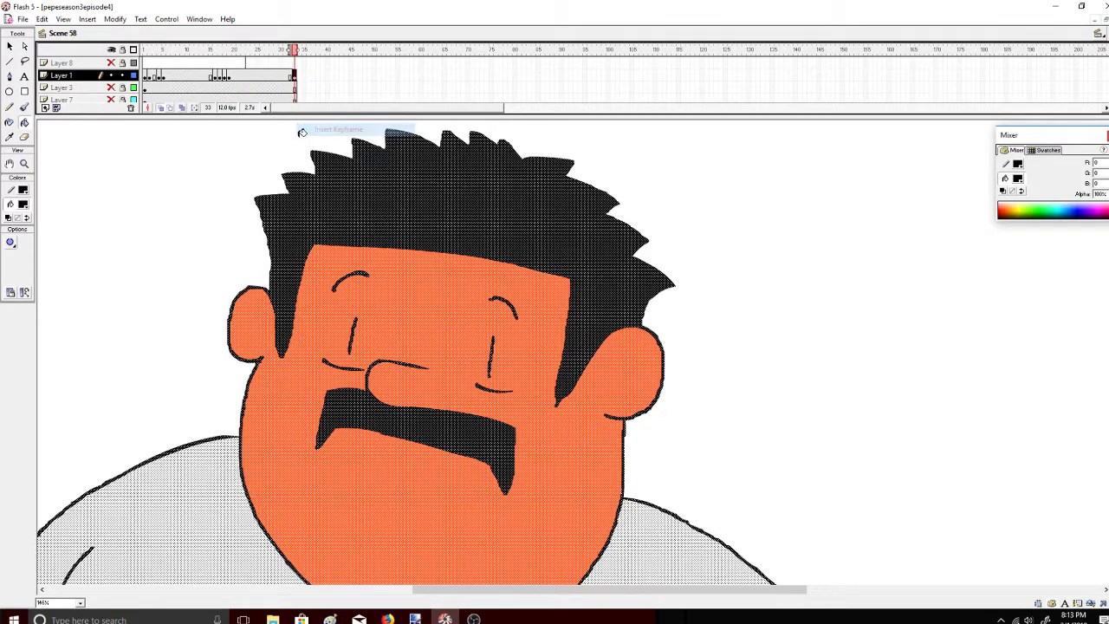
pyautogui.click(24, 163)
pyautogui.click(24, 241)
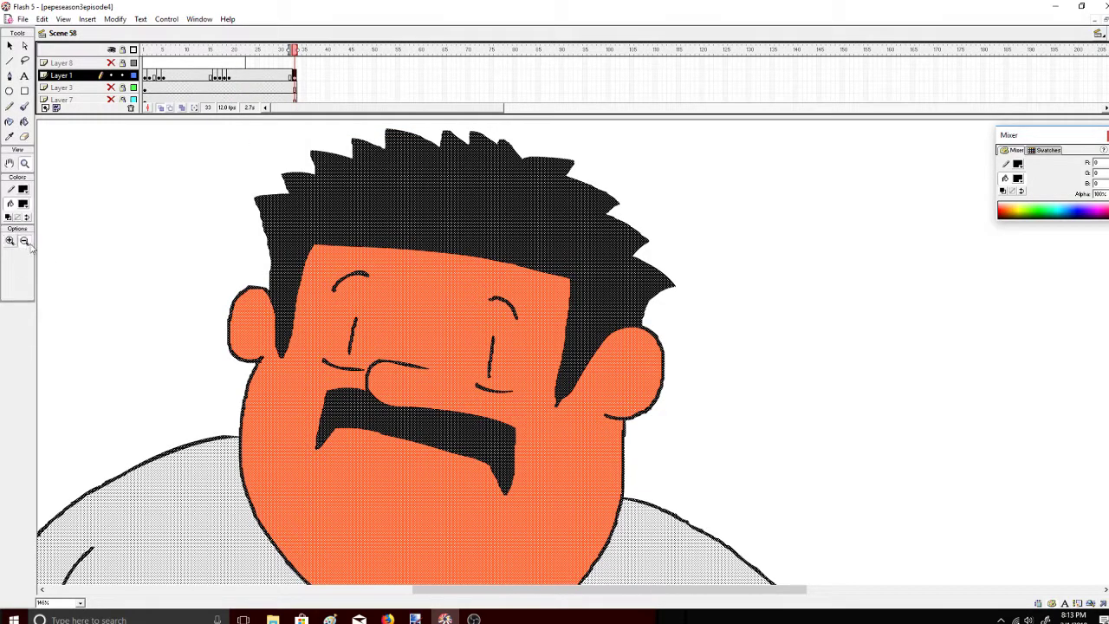
pyautogui.click(151, 280)
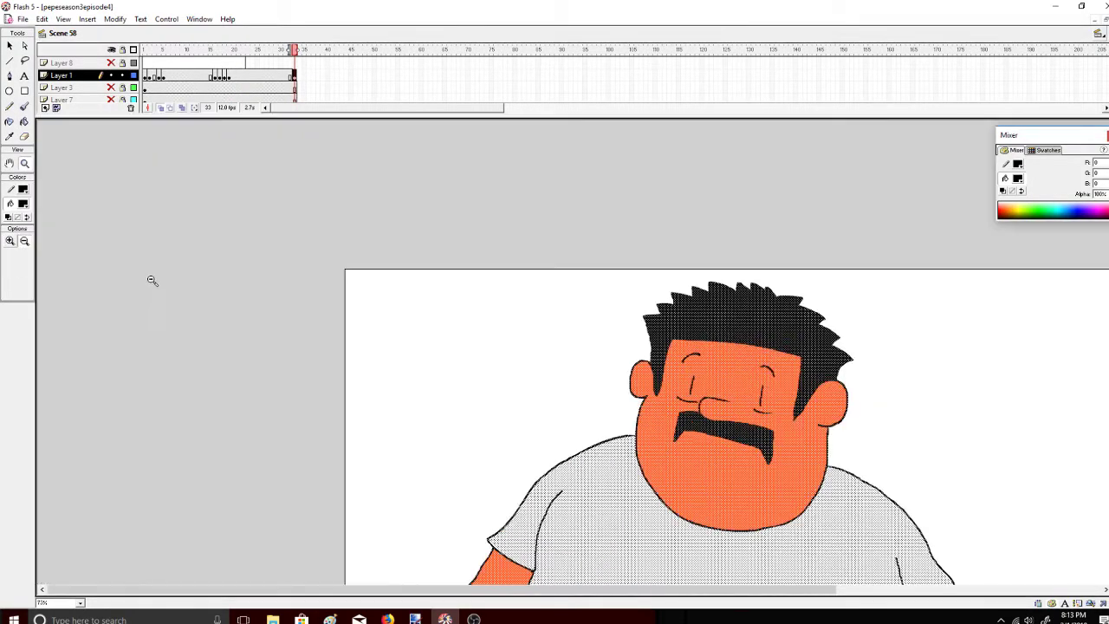
pyautogui.click(66, 21)
pyautogui.click(77, 160)
pyautogui.click(136, 206)
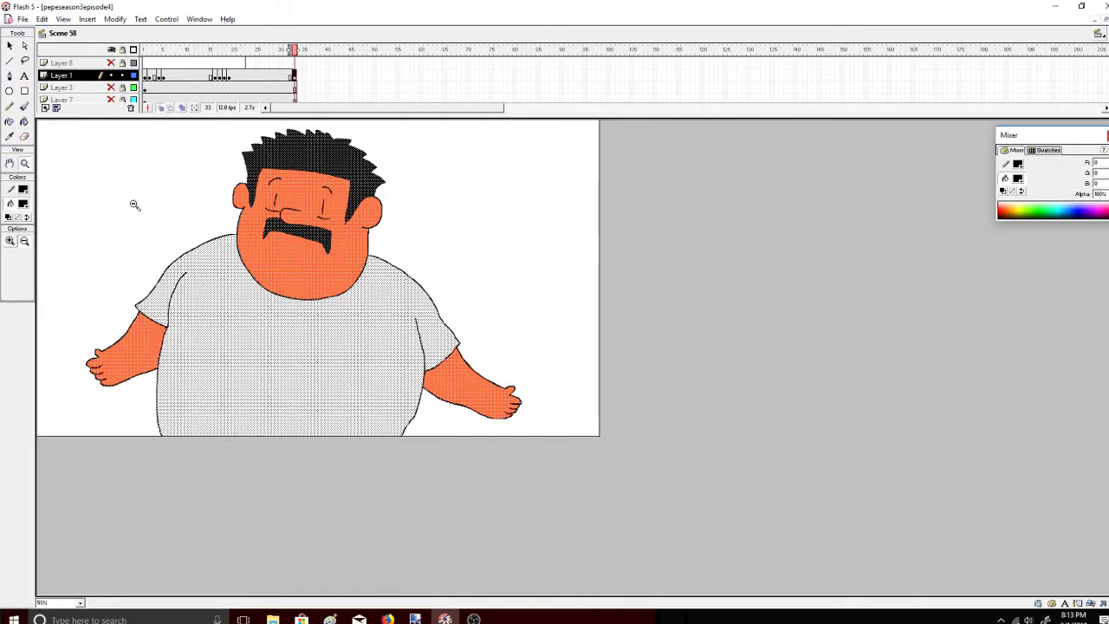
pyautogui.click(111, 49)
pyautogui.click(111, 50)
# Turn on Loop Playback and play Scene 58 from frame 1
pyautogui.click(143, 50)
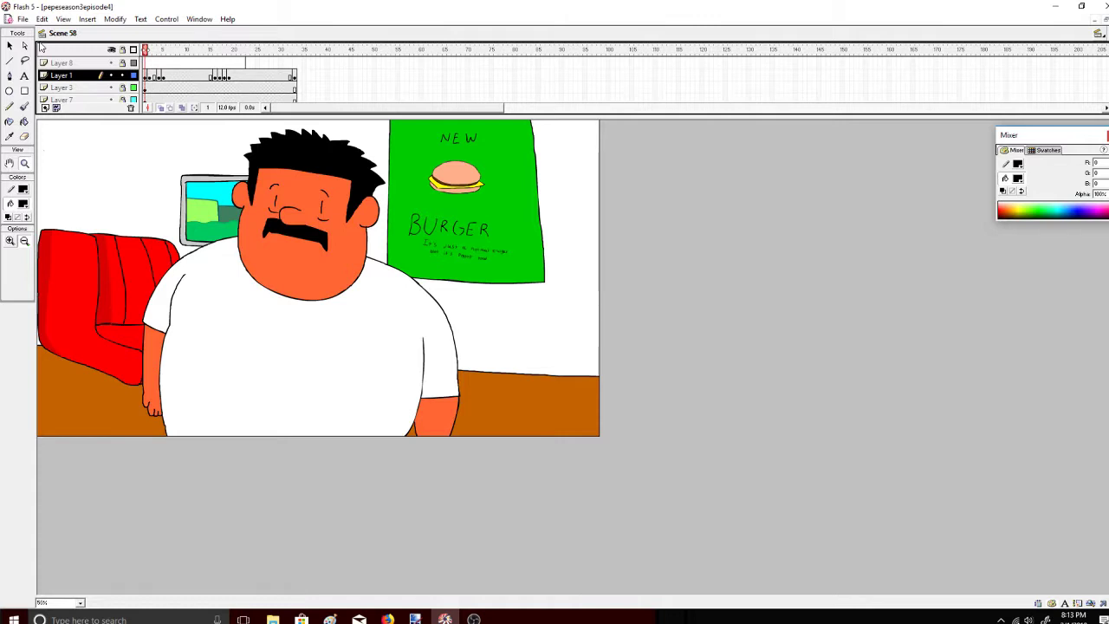
pyautogui.click(165, 19)
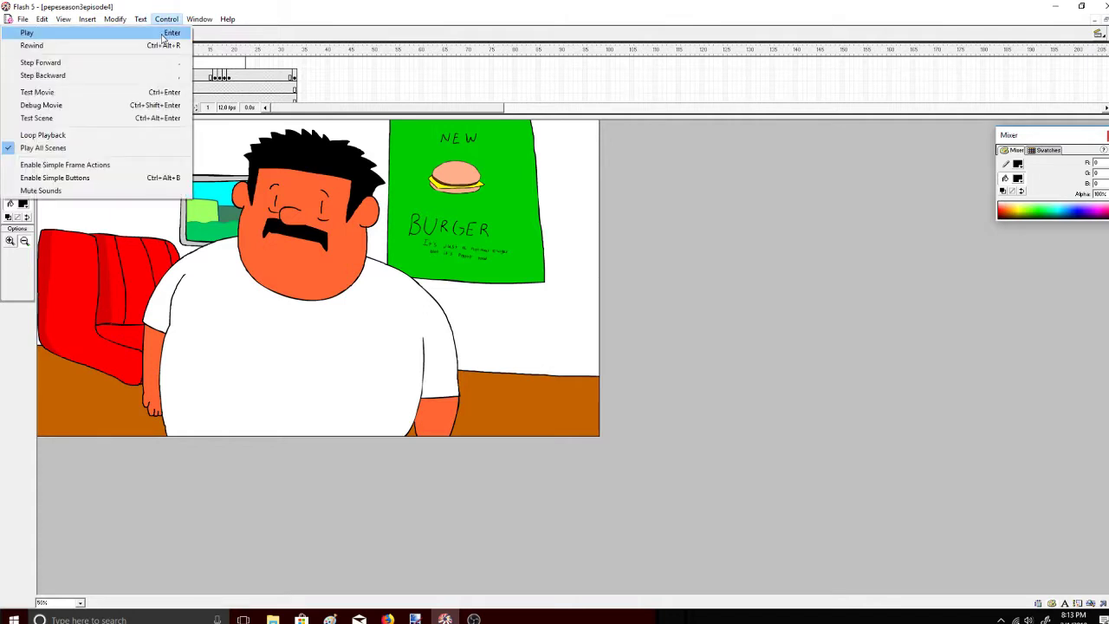
pyautogui.click(128, 135)
pyautogui.press('Return')
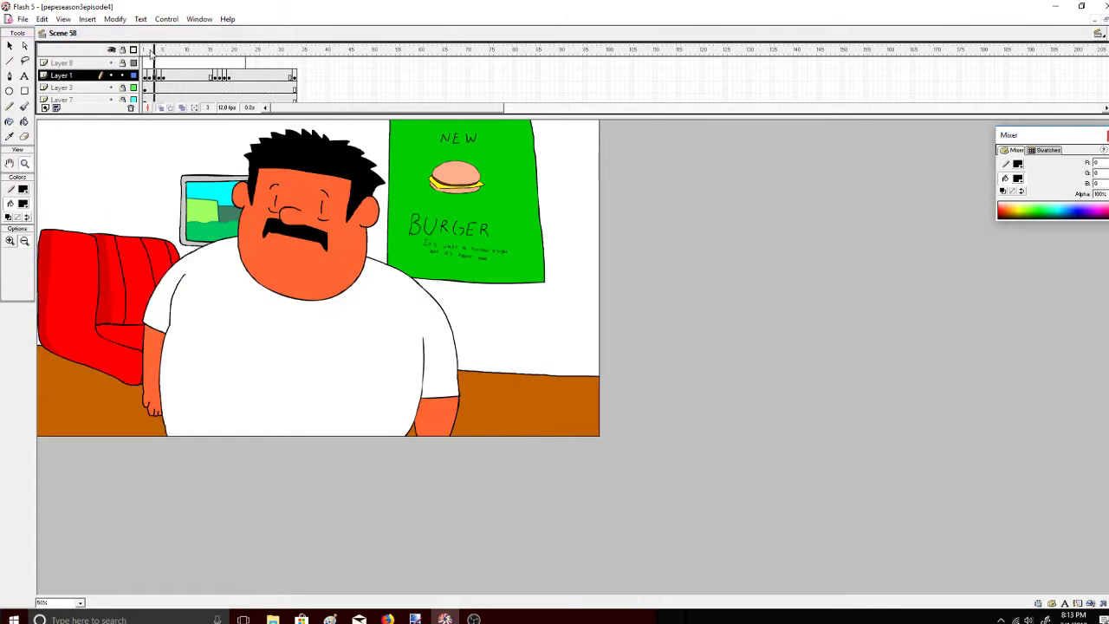
# Select Layer 8 and open the LipSync file as a library
pyautogui.click(47, 107)
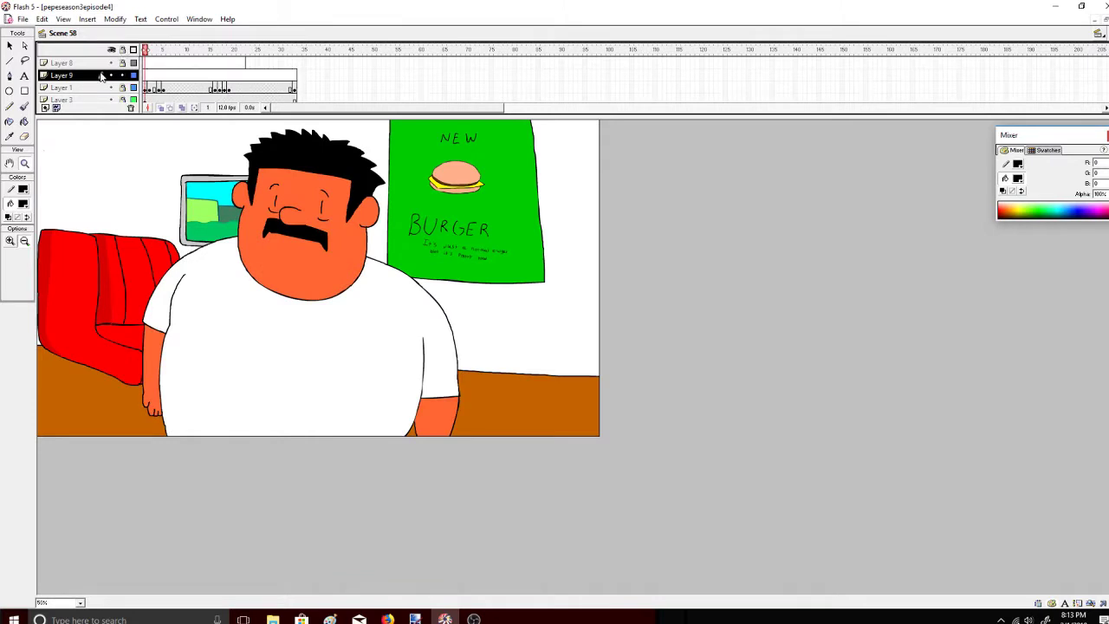
pyautogui.click(130, 108)
pyautogui.click(91, 63)
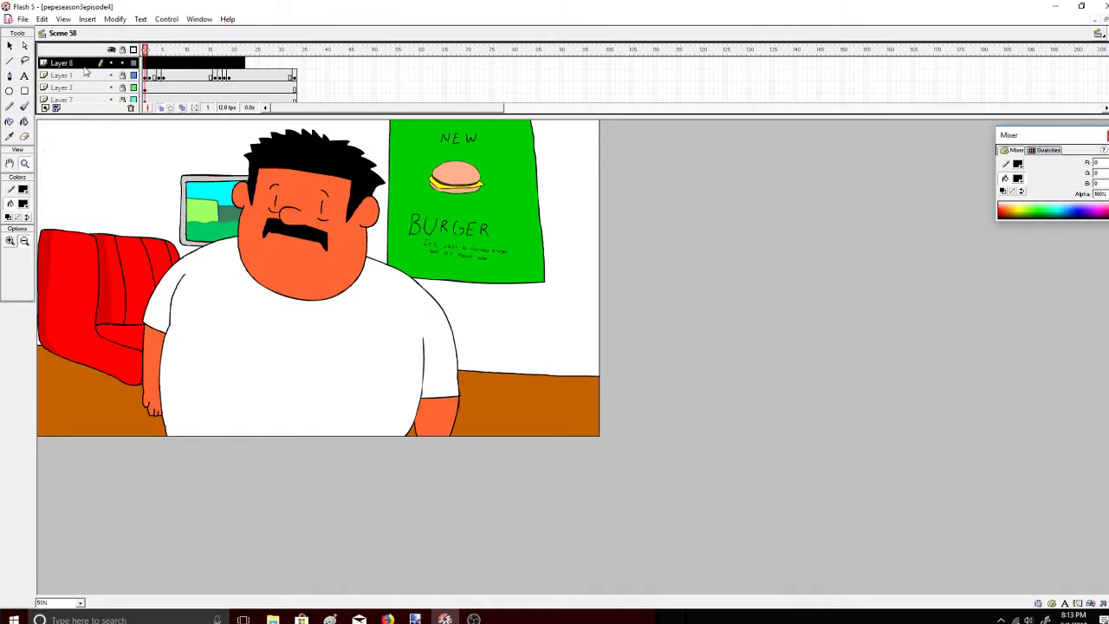
pyautogui.click(23, 18)
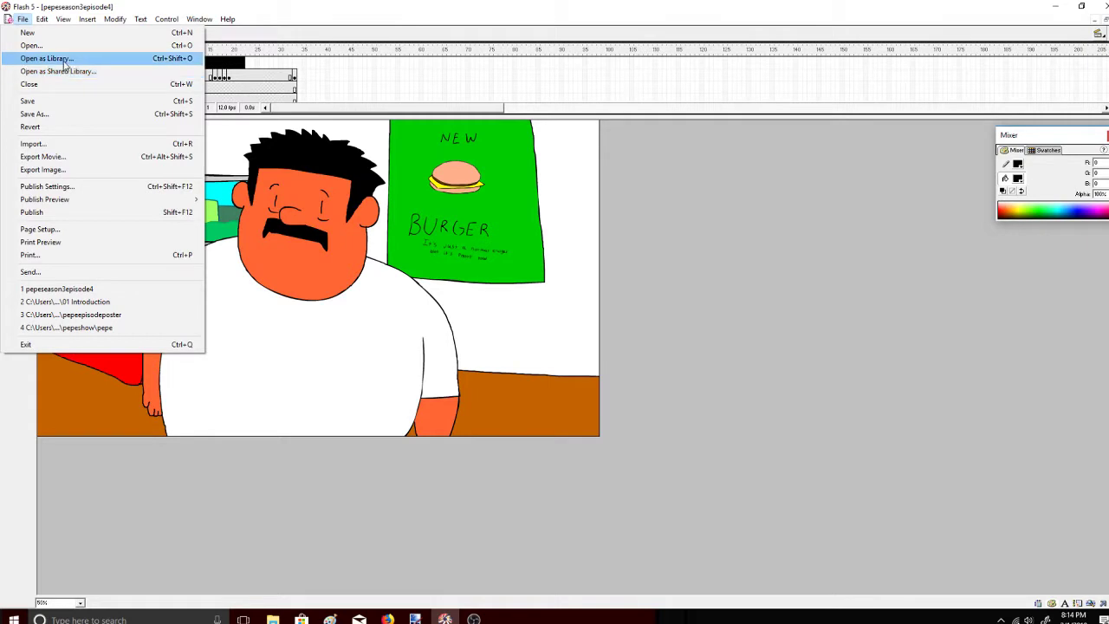
pyautogui.click(67, 58)
pyautogui.moveTo(676, 275); pyautogui.dragTo(676, 303)
pyautogui.click(535, 286)
pyautogui.click(651, 352)
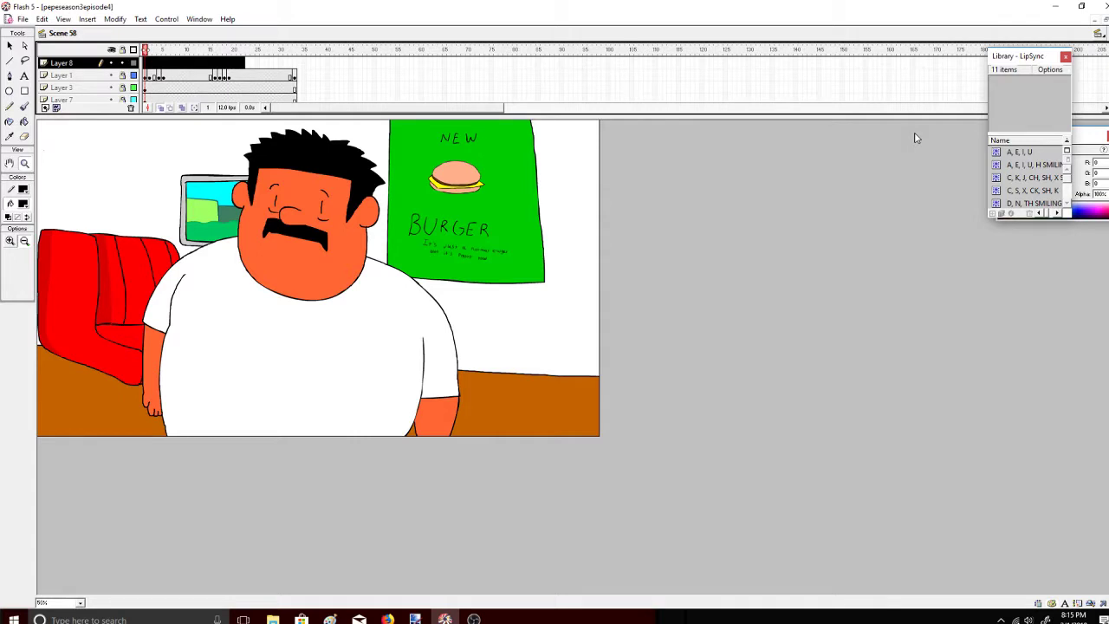
# Insert a keyframe at frame 33 of Layer 8 and return to frame 1
pyautogui.click(146, 50)
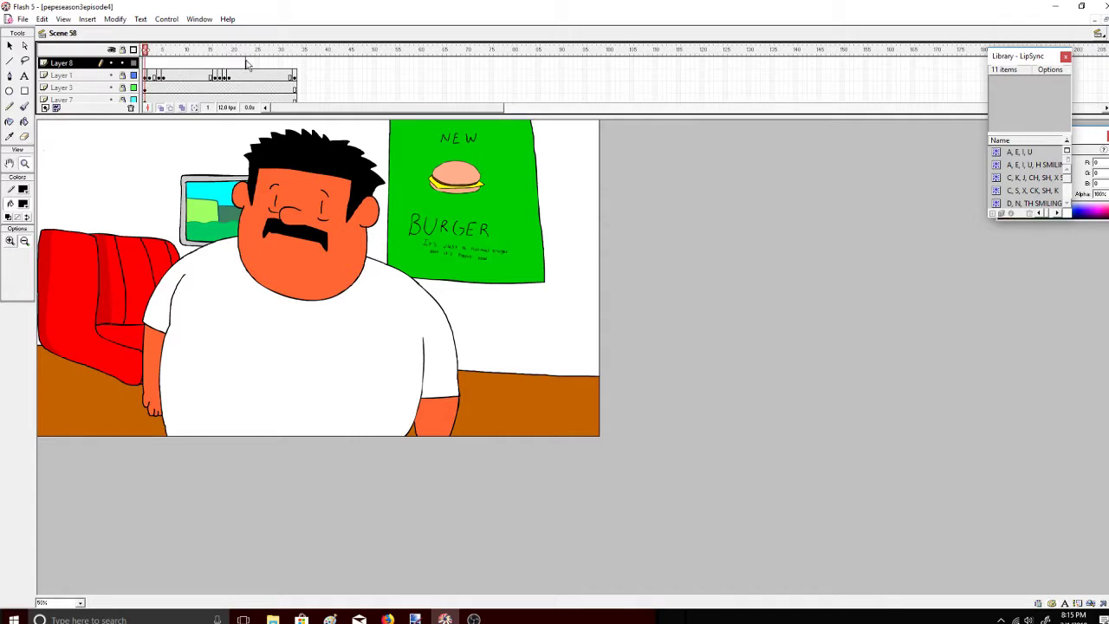
pyautogui.rightClick(291, 62)
pyautogui.rightClick(295, 63)
pyautogui.click(322, 112)
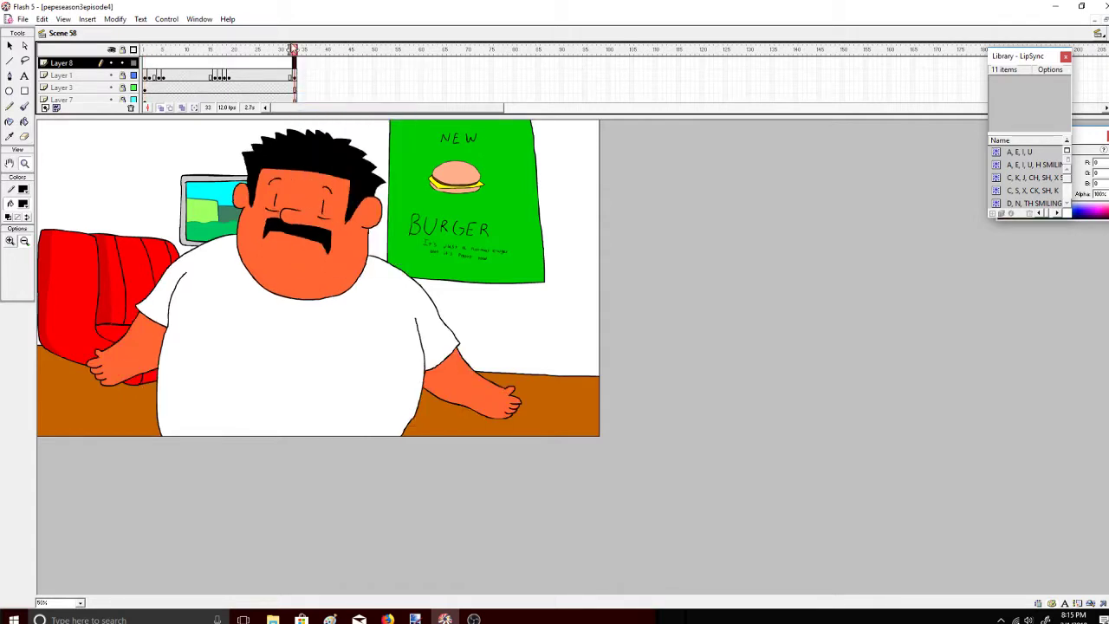
pyautogui.moveTo(292, 50); pyautogui.dragTo(141, 52)
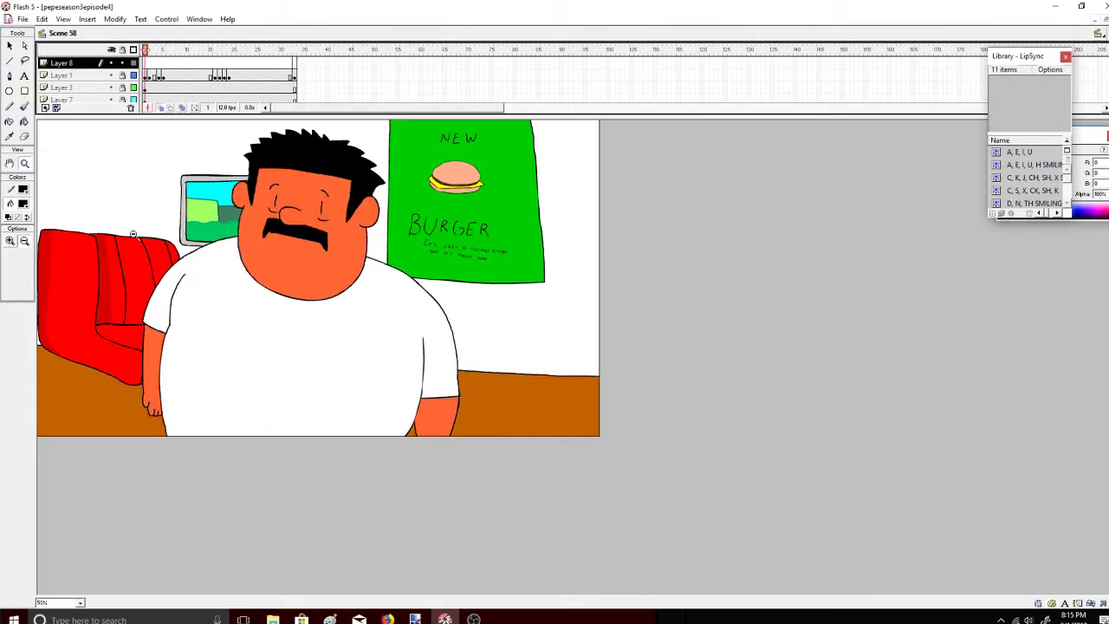
pyautogui.click(151, 76)
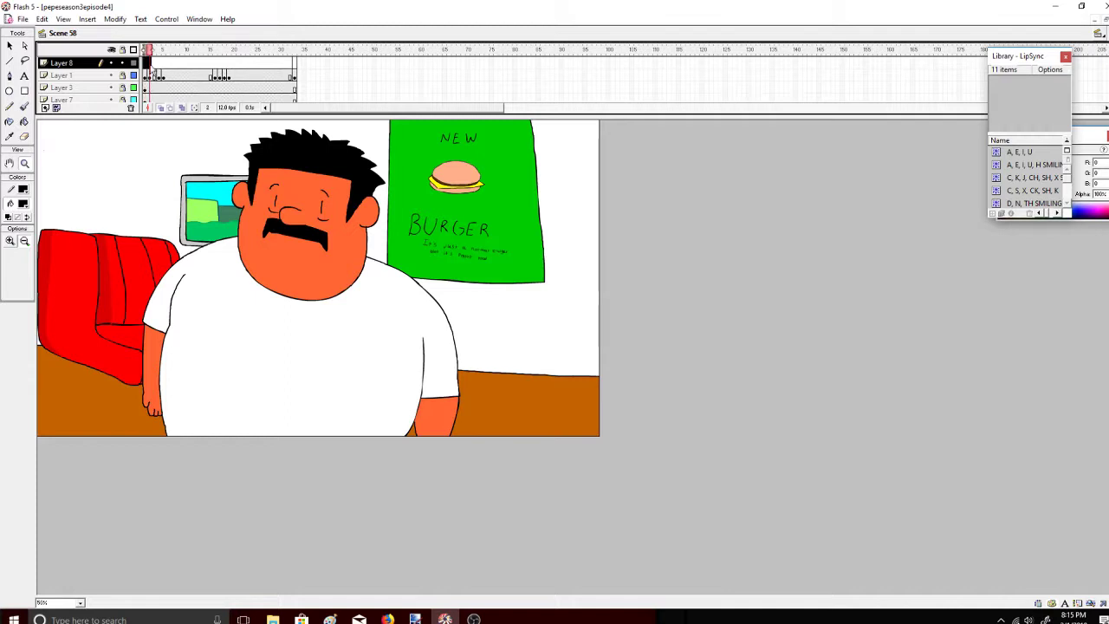
pyautogui.click(147, 67)
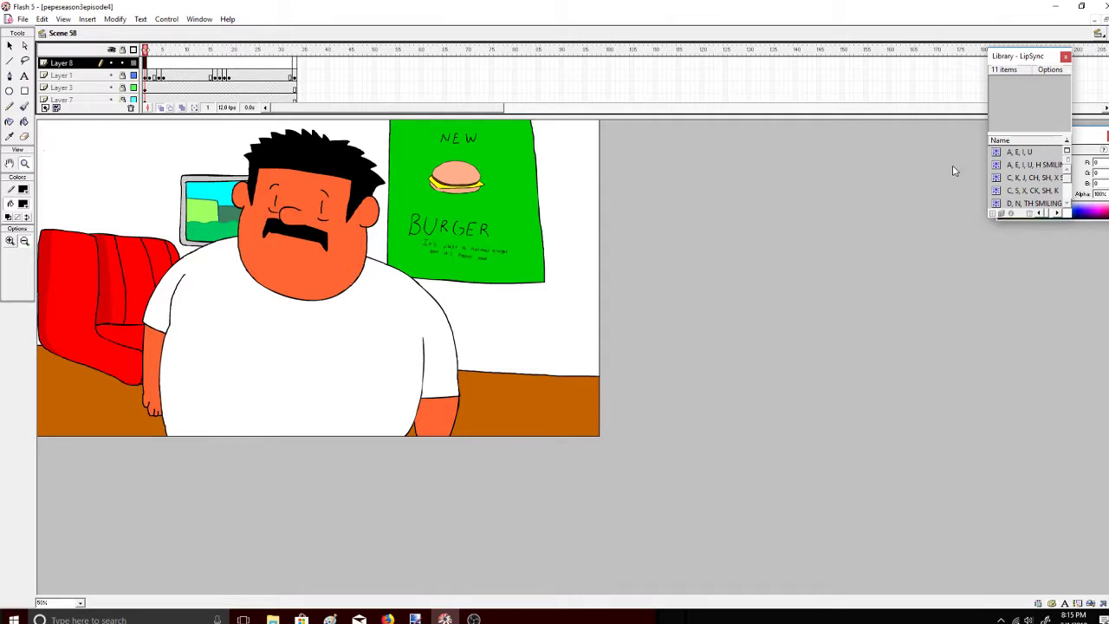
# Place the A, E, I, U mouth from the LipSync library on the character's face, break it apart and group it
pyautogui.click(1019, 154)
pyautogui.moveTo(1047, 120); pyautogui.dragTo(464, 290)
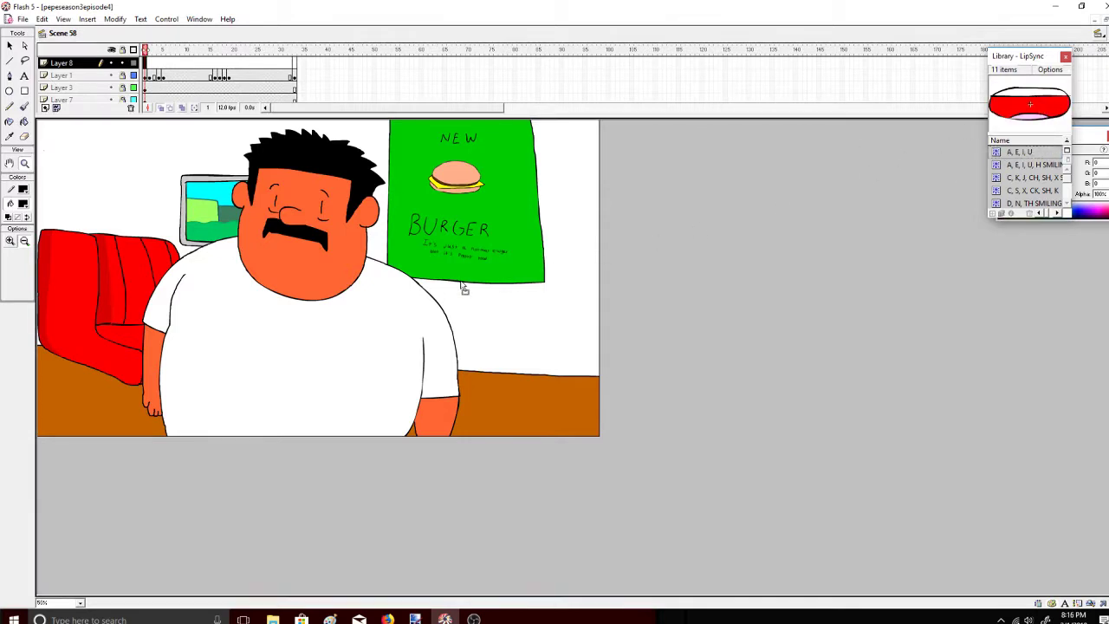
pyautogui.moveTo(297, 264); pyautogui.dragTo(296, 260)
pyautogui.click(115, 18)
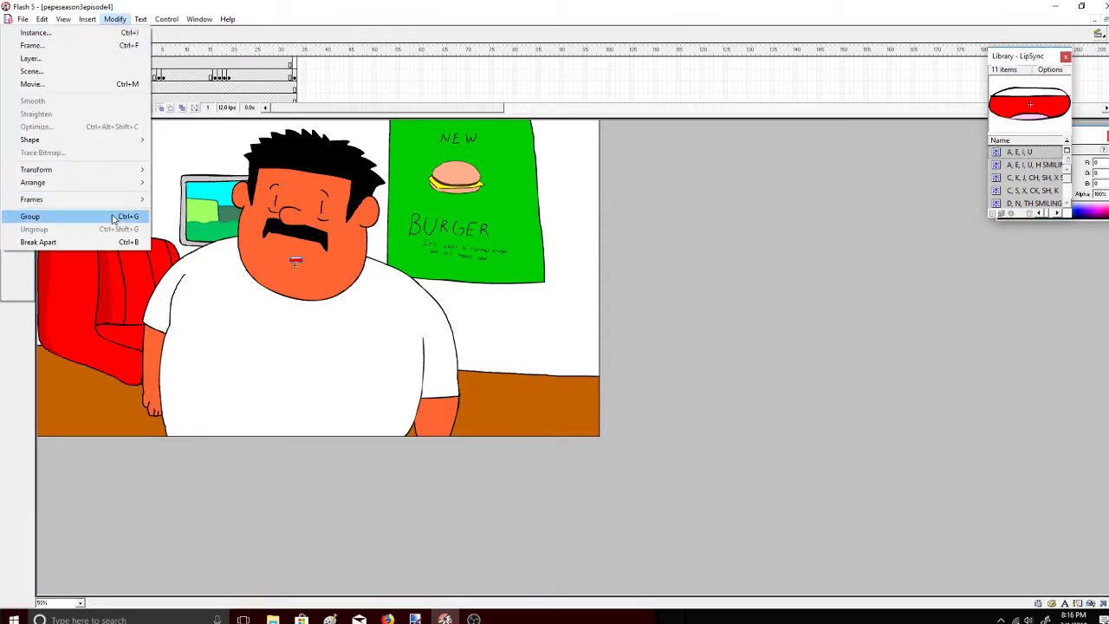
pyautogui.click(113, 241)
pyautogui.click(114, 18)
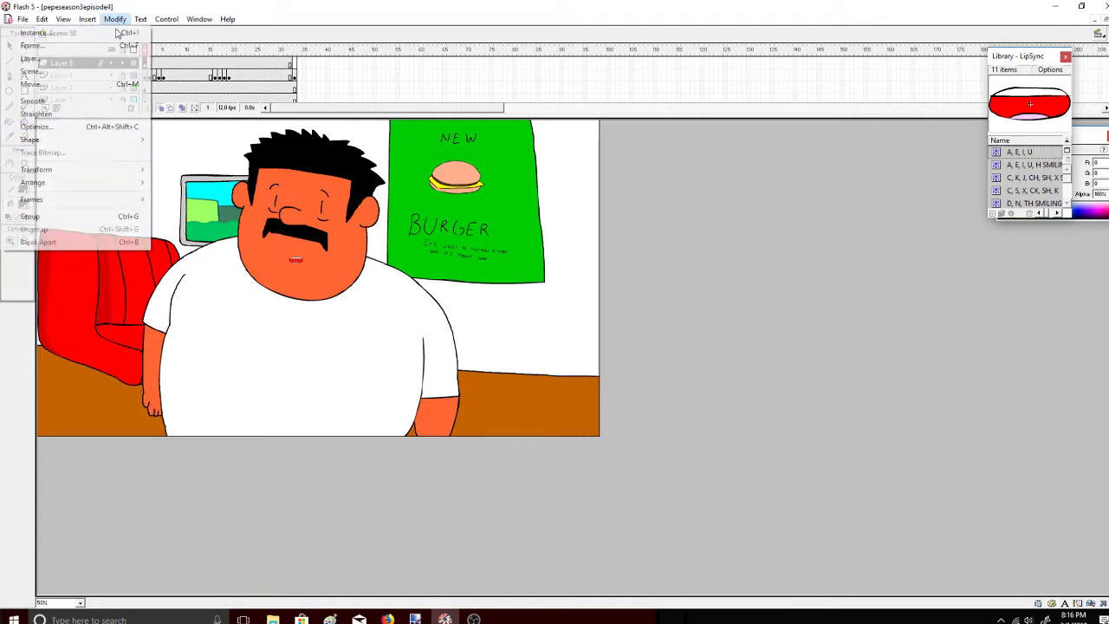
pyautogui.click(69, 216)
pyautogui.click(417, 269)
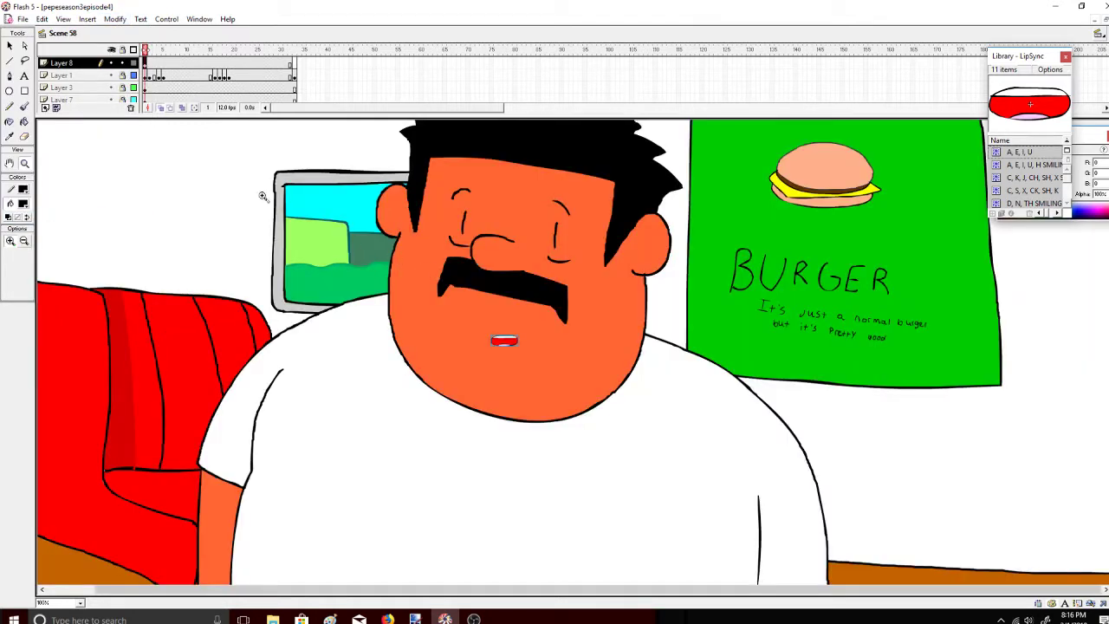
# Enlarge the mouth just beneath the mustache and tilt it slightly to match the mustache's angle
pyautogui.press('v')
pyautogui.moveTo(499, 341); pyautogui.dragTo(479, 312)
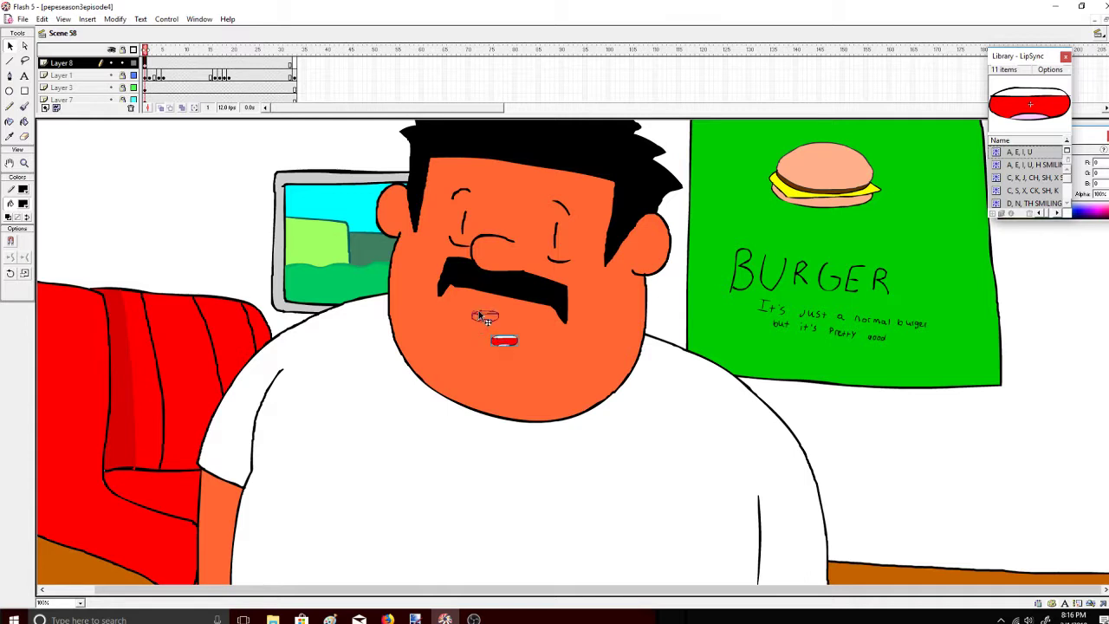
pyautogui.click(24, 273)
pyautogui.moveTo(500, 307)
pyautogui.mouseDown()
pyautogui.moveTo(530, 295)
pyautogui.moveTo(509, 316)
pyautogui.mouseUp()
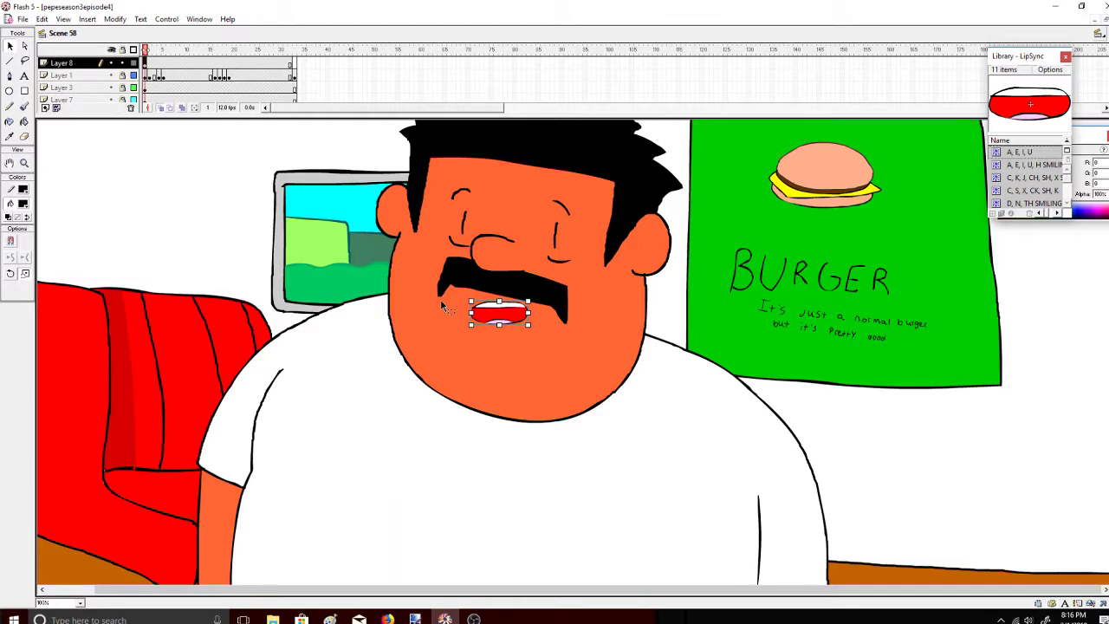
pyautogui.click(11, 273)
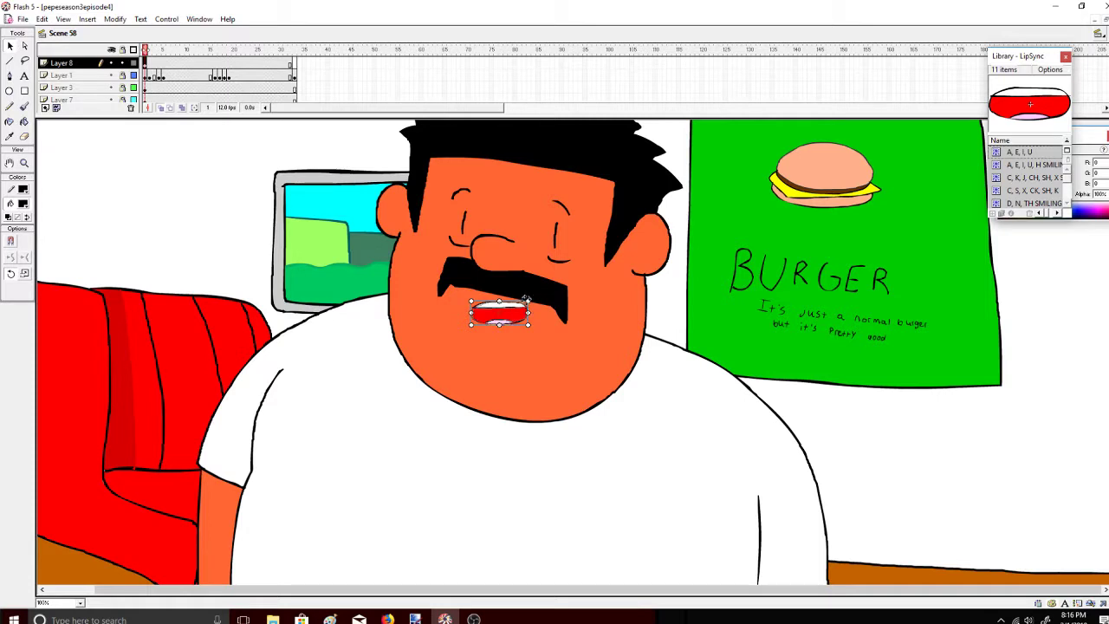
pyautogui.moveTo(529, 306); pyautogui.dragTo(526, 299)
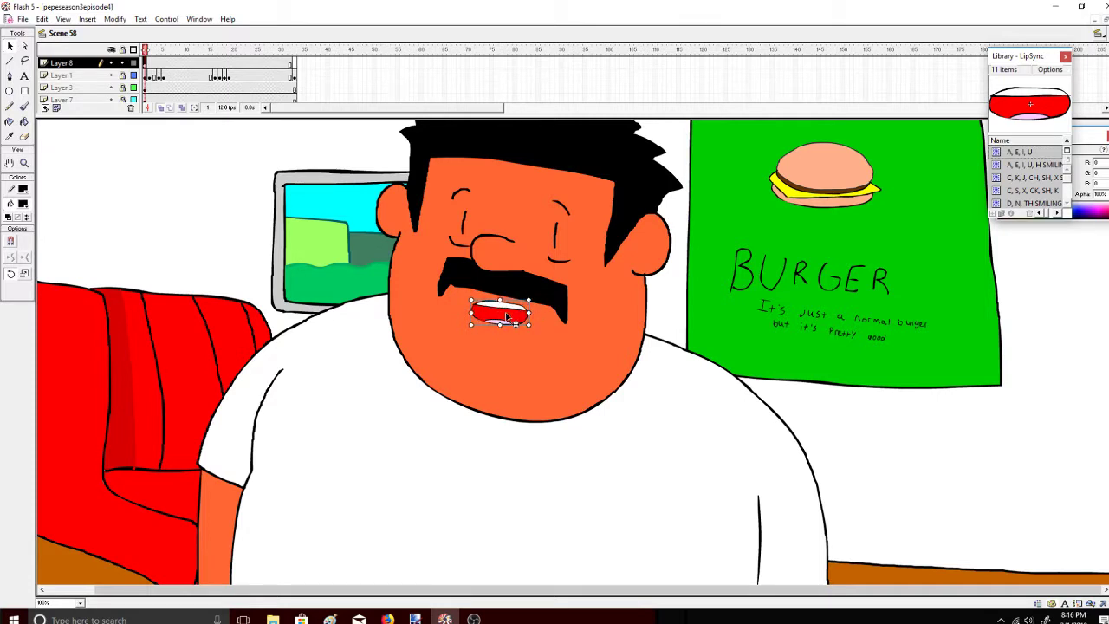
pyautogui.hotkey('ctrl', 'z')
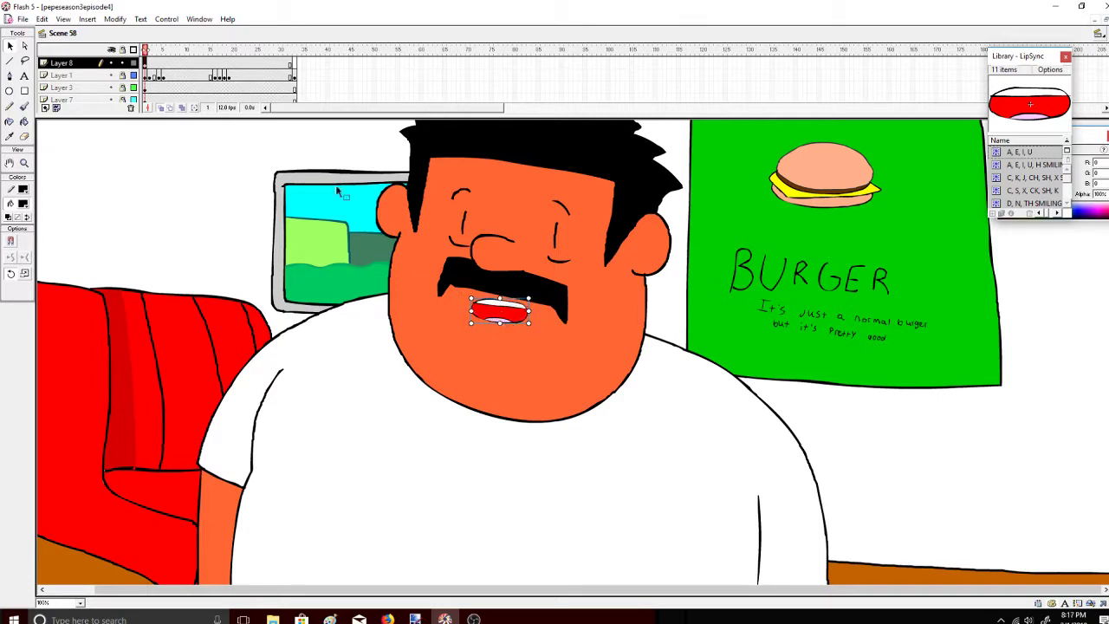
# Remove the frames after frame 1 of Layer 8
pyautogui.moveTo(146, 50); pyautogui.dragTo(143, 50)
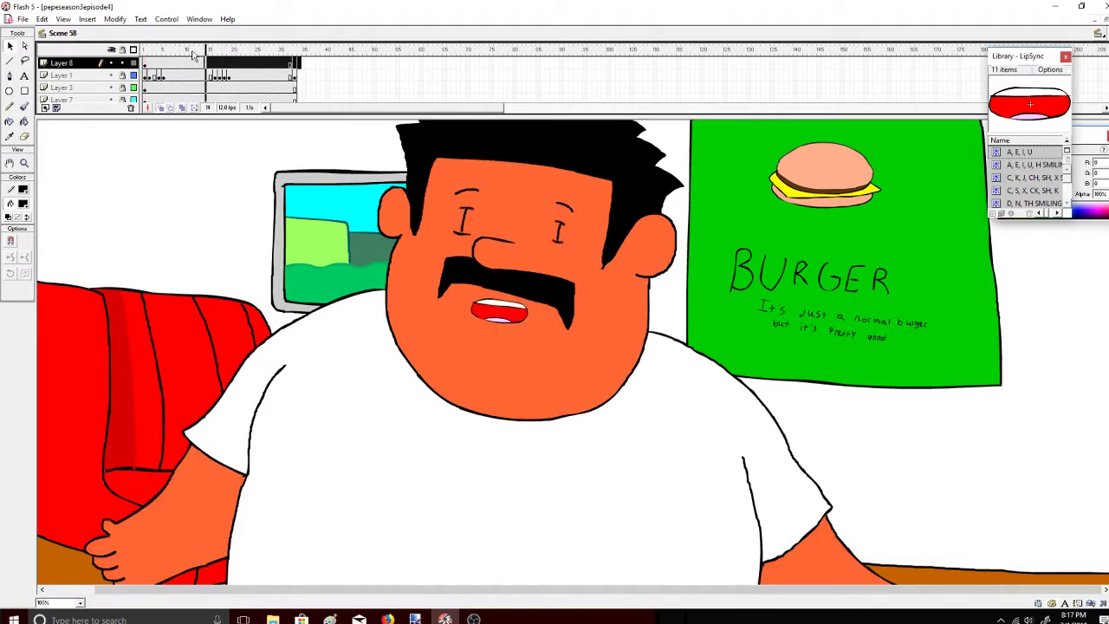
pyautogui.rightClick(161, 65)
pyautogui.click(182, 89)
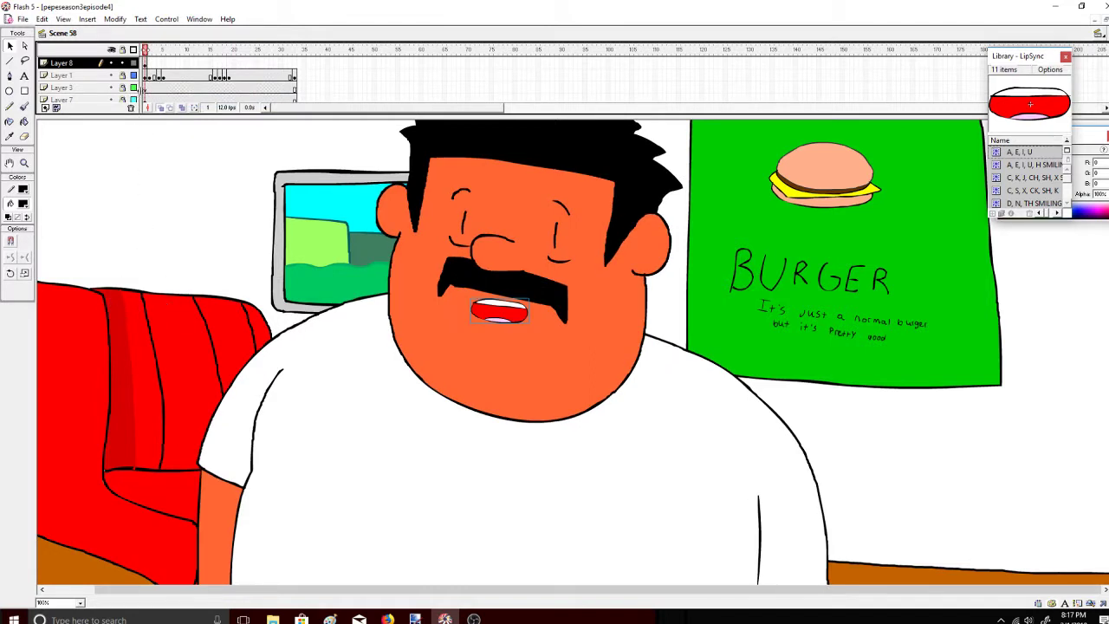
# Insert a keyframe at frame 2 of Layer 8 and stretch the mouth slightly wider
pyautogui.rightClick(149, 65)
pyautogui.click(184, 115)
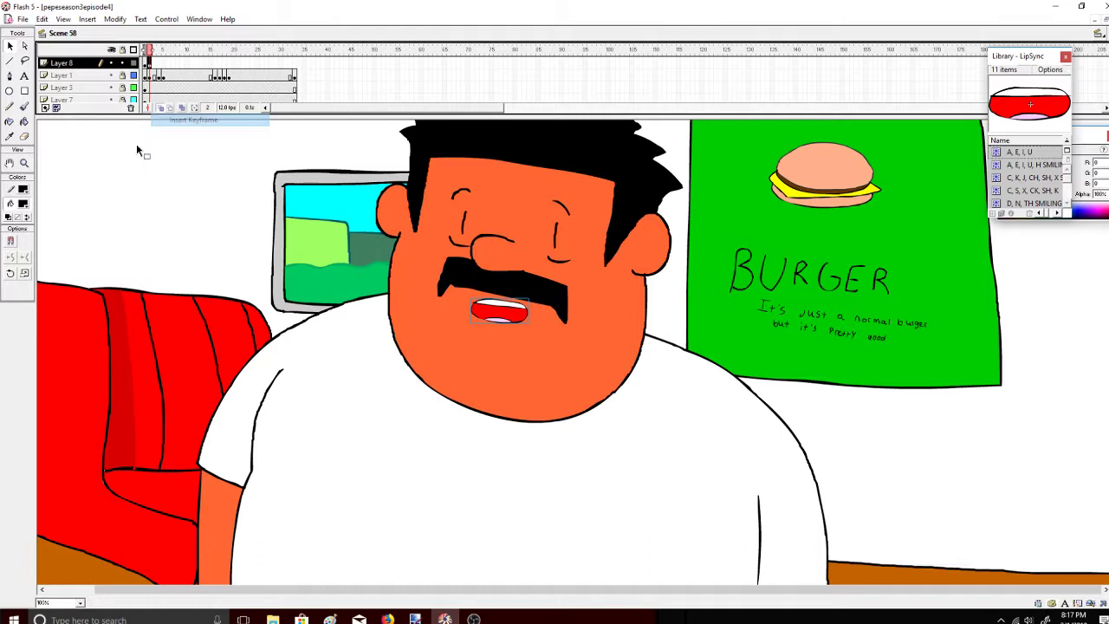
pyautogui.click(23, 274)
pyautogui.moveTo(529, 309); pyautogui.dragTo(534, 310)
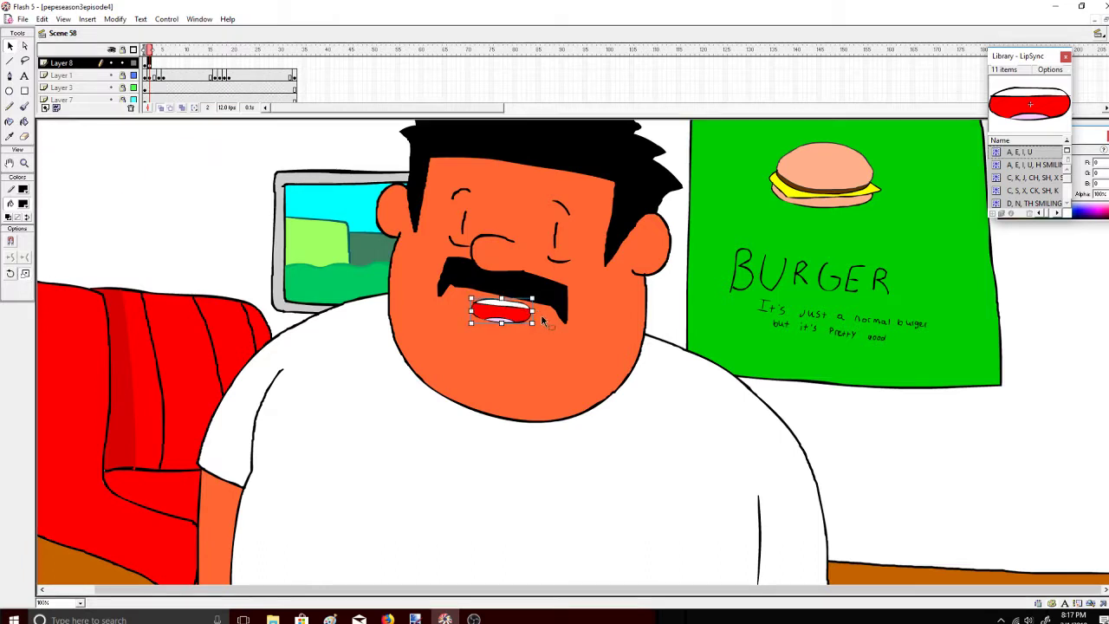
# Insert a blank keyframe at frame 3 of Layer 8 and fit the D, N, TH mouth beneath the mustache
pyautogui.click(155, 65)
pyautogui.rightClick(156, 65)
pyautogui.click(173, 129)
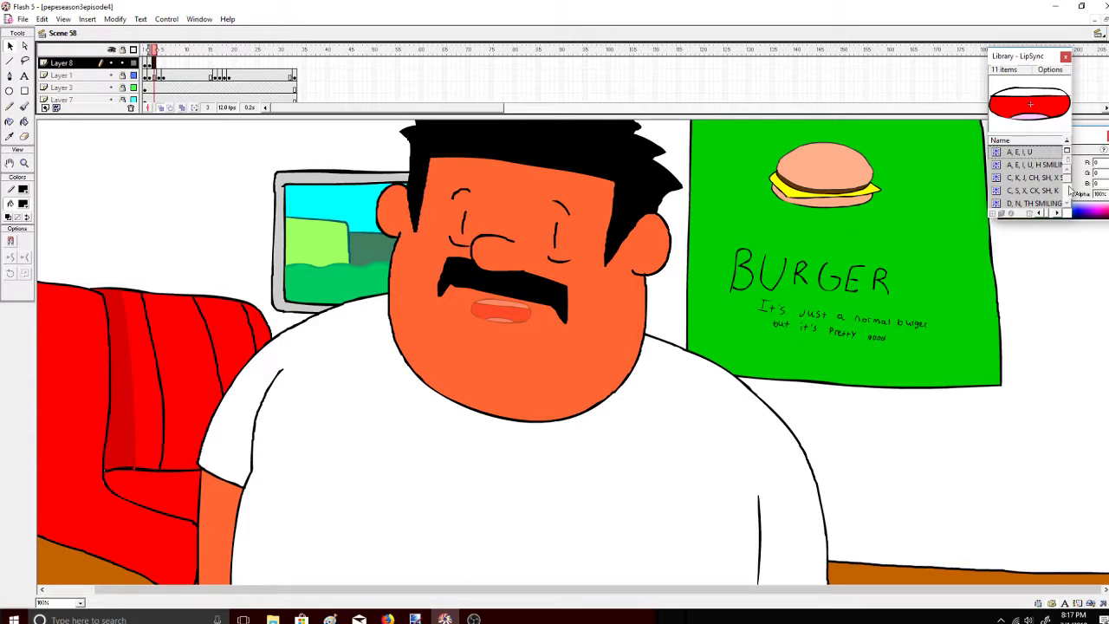
pyautogui.scroll(-3, 1069, 189)
pyautogui.click(1040, 178)
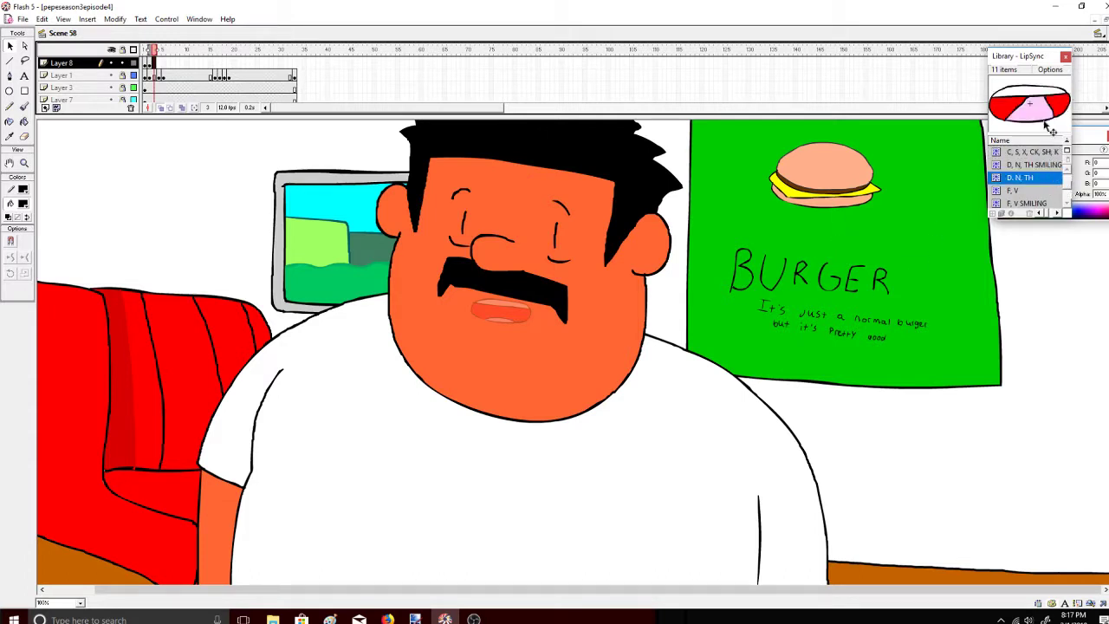
pyautogui.moveTo(1040, 178); pyautogui.dragTo(514, 311)
pyautogui.click(25, 273)
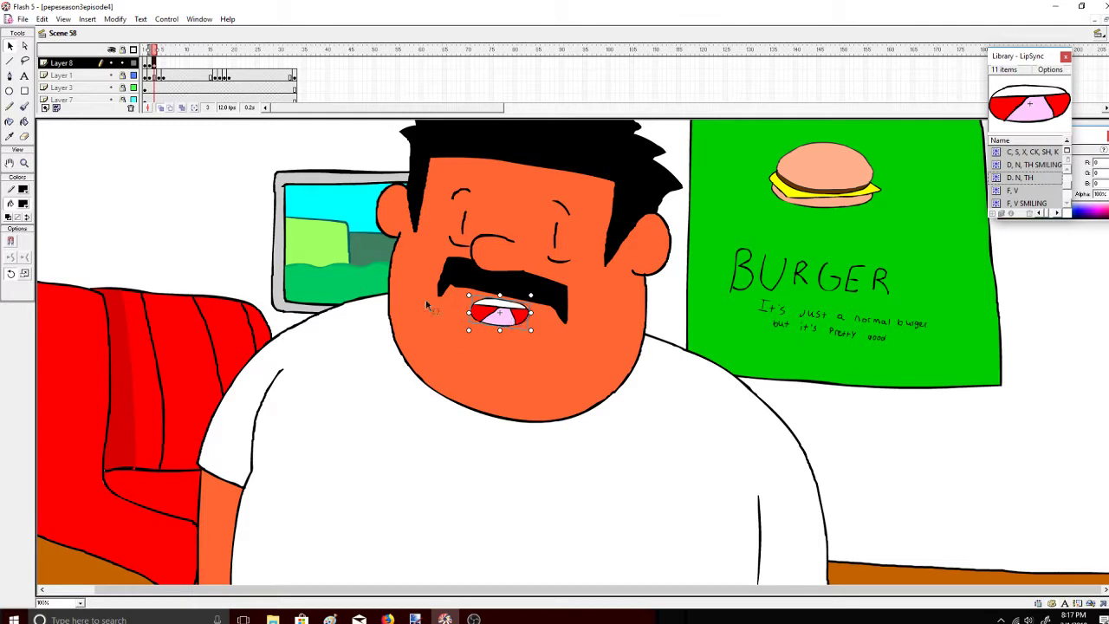
# Insert a keyframe at frame 4 of Layer 8 and widen the D, N, TH mouth slightly
pyautogui.rightClick(158, 62)
pyautogui.click(180, 113)
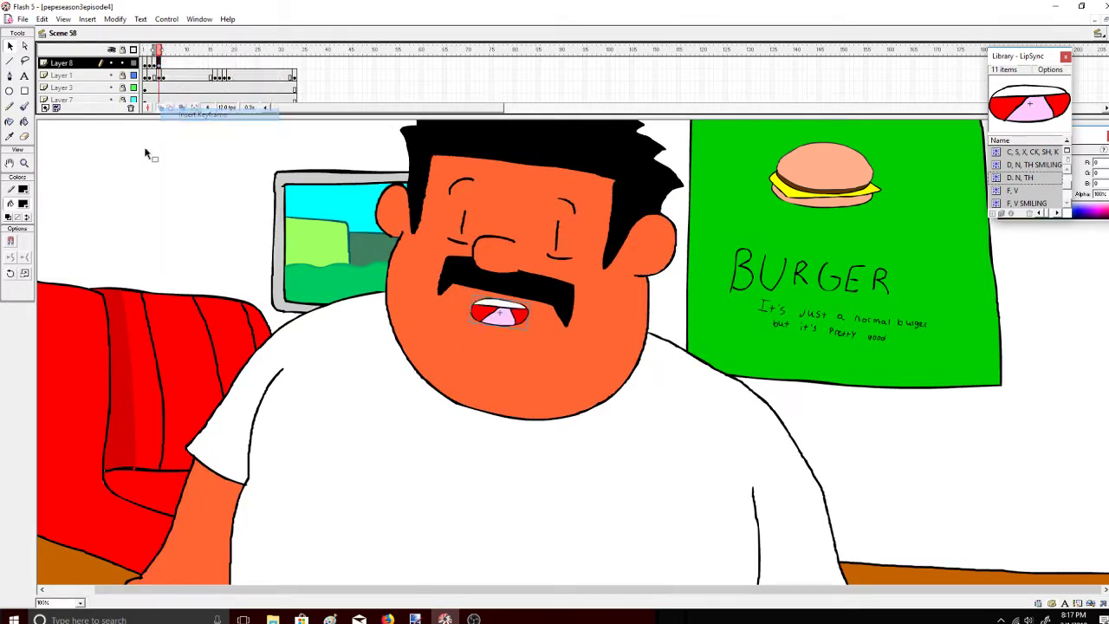
pyautogui.click(24, 273)
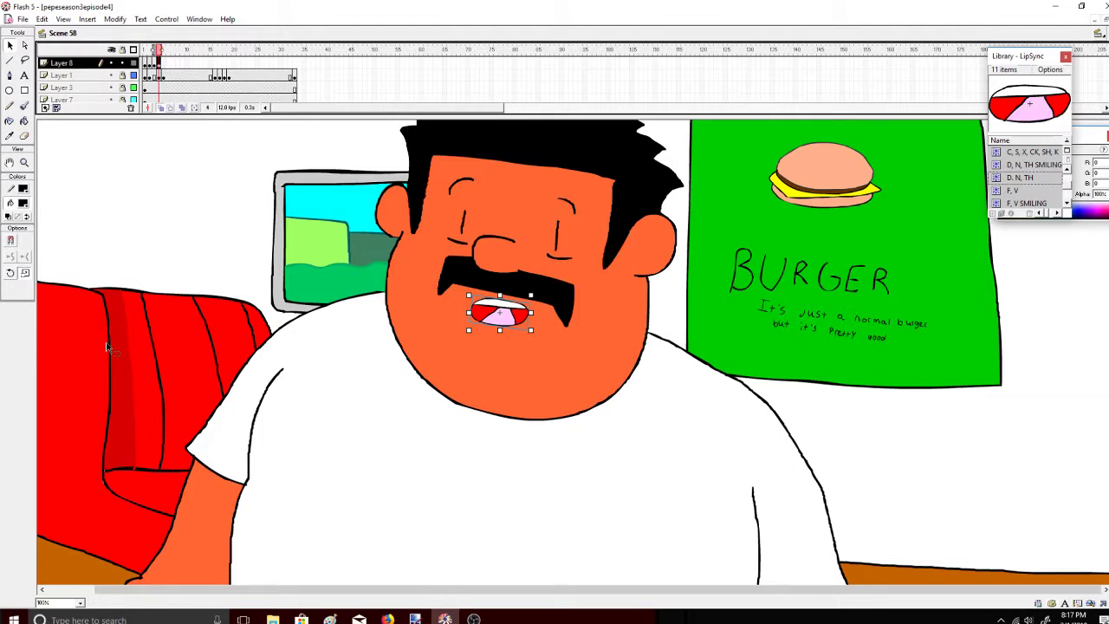
pyautogui.moveTo(469, 312); pyautogui.dragTo(465, 313)
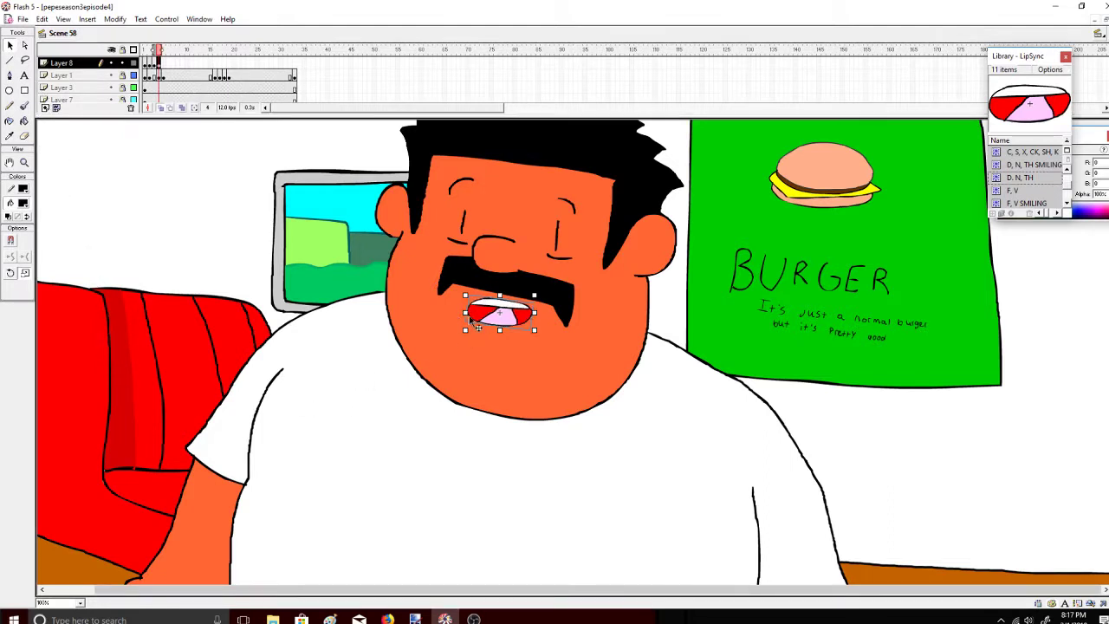
# Nudge the mouth in frame 1 of Layer 8 slightly and copy frames 1 and 2 into frames 5 and 6
pyautogui.moveTo(163, 51); pyautogui.dragTo(146, 54)
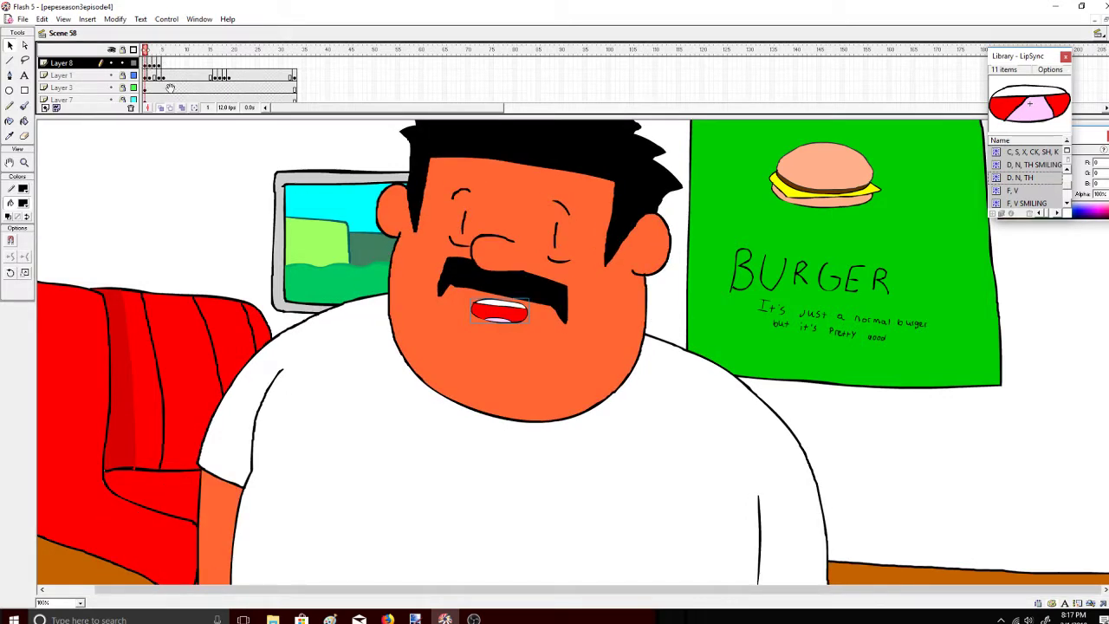
pyautogui.moveTo(499, 312); pyautogui.dragTo(501, 312)
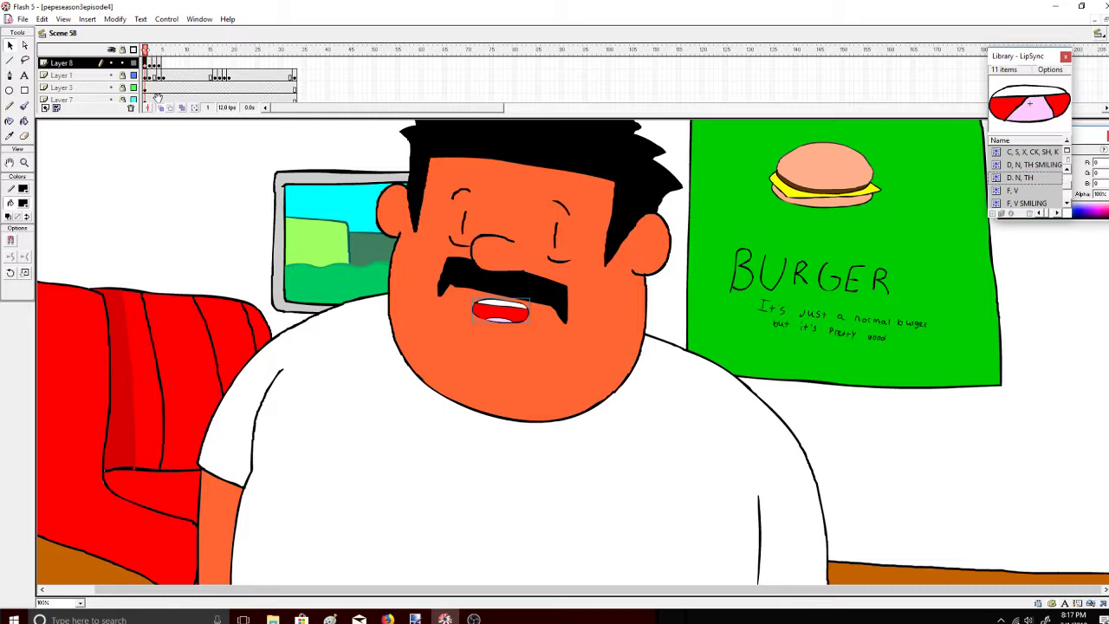
pyautogui.rightClick(149, 65)
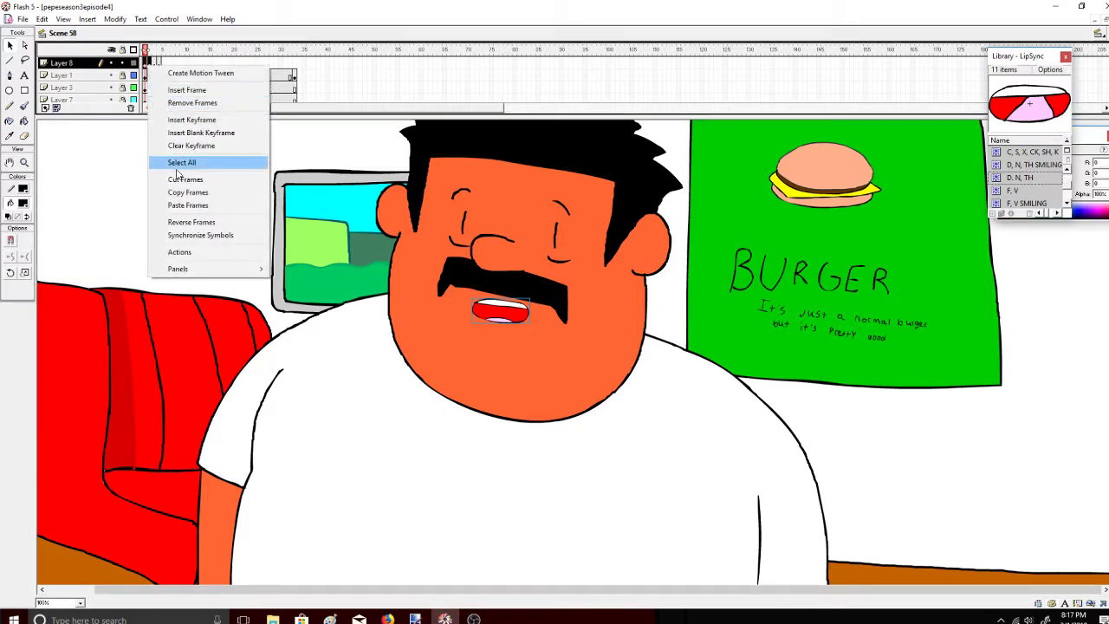
pyautogui.click(177, 190)
pyautogui.rightClick(167, 67)
pyautogui.click(191, 203)
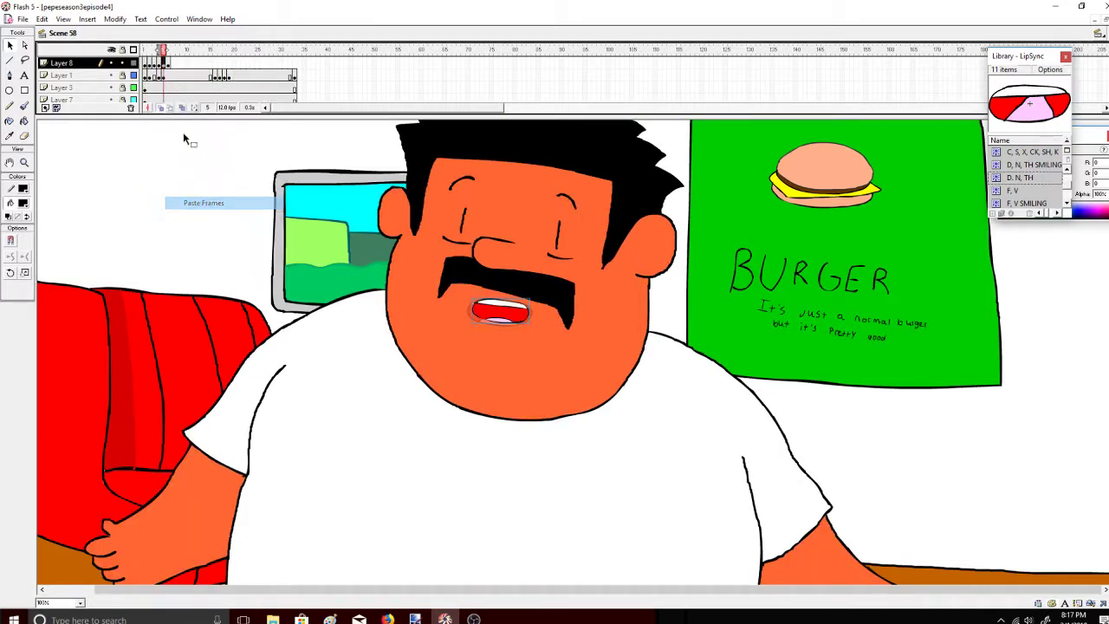
# Narrow the pasted A, E, I, U mouth in frame 6 of Layer 8
pyautogui.click(173, 69)
pyautogui.click(164, 64)
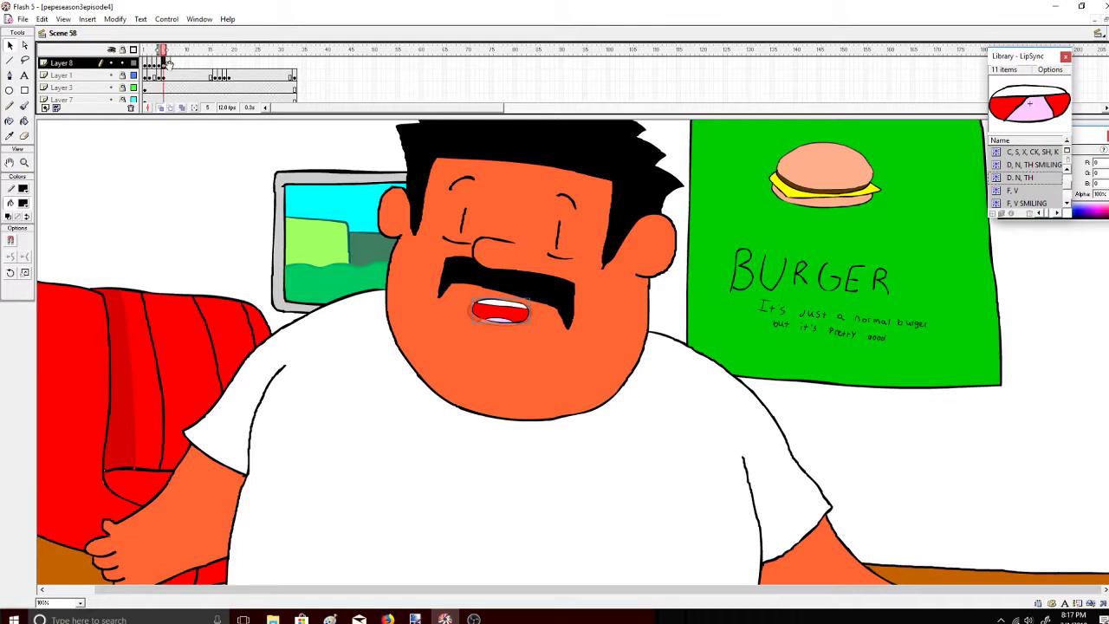
pyautogui.click(168, 66)
pyautogui.click(24, 272)
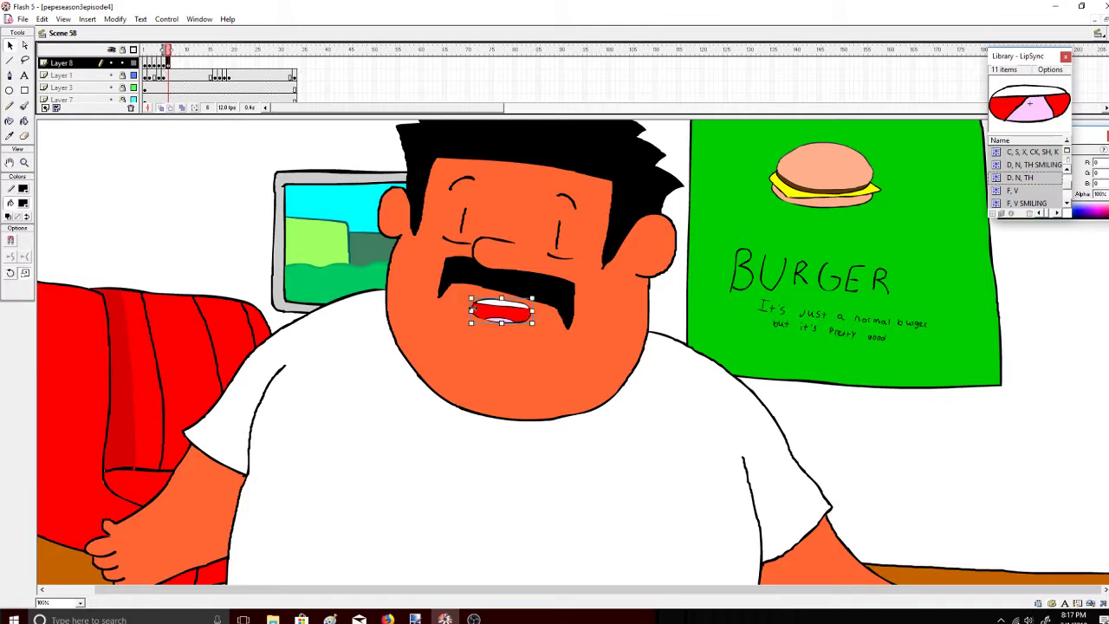
pyautogui.moveTo(472, 310); pyautogui.dragTo(524, 311)
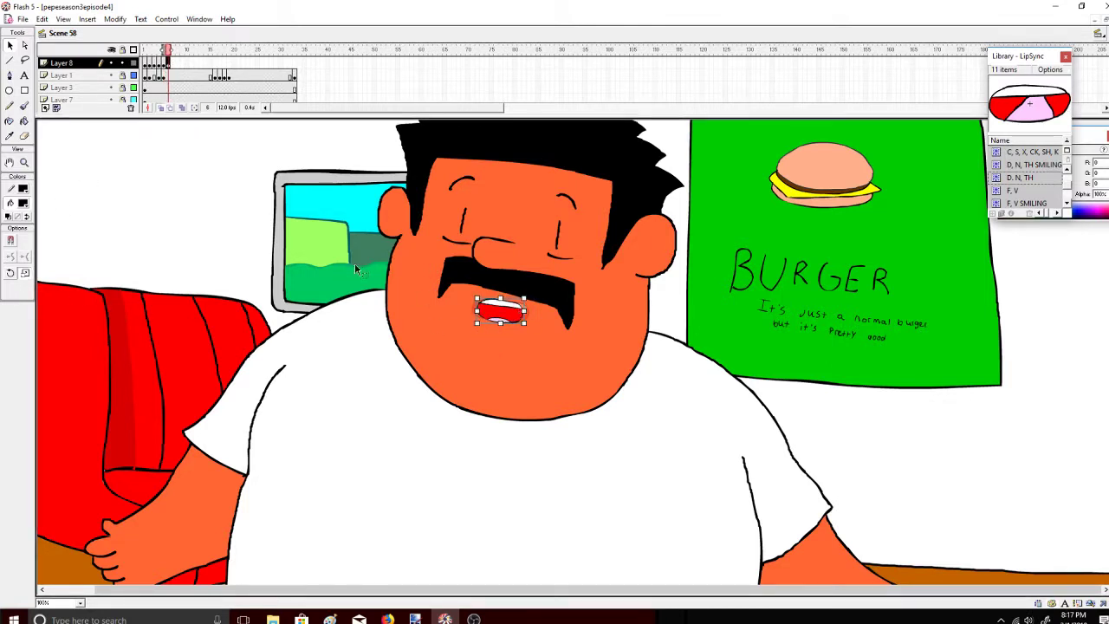
# Insert a blank keyframe at frame 7 of Layer 8 and fit the O, U mouth over the previous mouth's position
pyautogui.rightClick(173, 64)
pyautogui.click(210, 132)
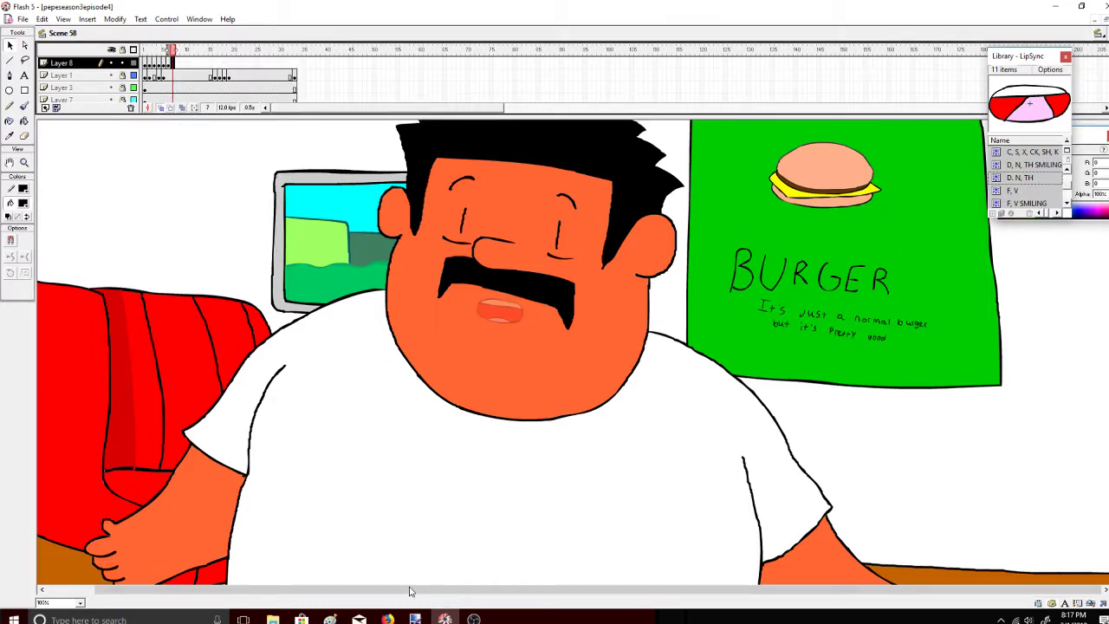
pyautogui.click(387, 619)
pyautogui.click(445, 618)
pyautogui.moveTo(1066, 185); pyautogui.dragTo(492, 355)
pyautogui.click(24, 273)
pyautogui.moveTo(530, 300); pyautogui.dragTo(498, 315)
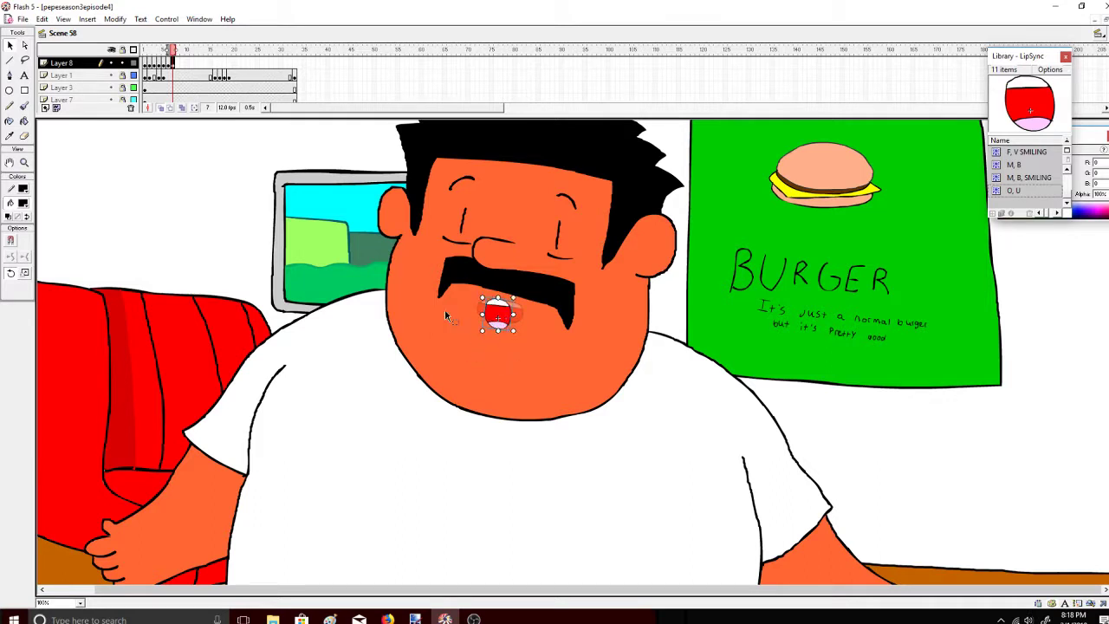
# Insert a keyframe at frame 8 of Layer 8 and widen the O, U mouth slightly
pyautogui.rightClick(177, 62)
pyautogui.click(217, 117)
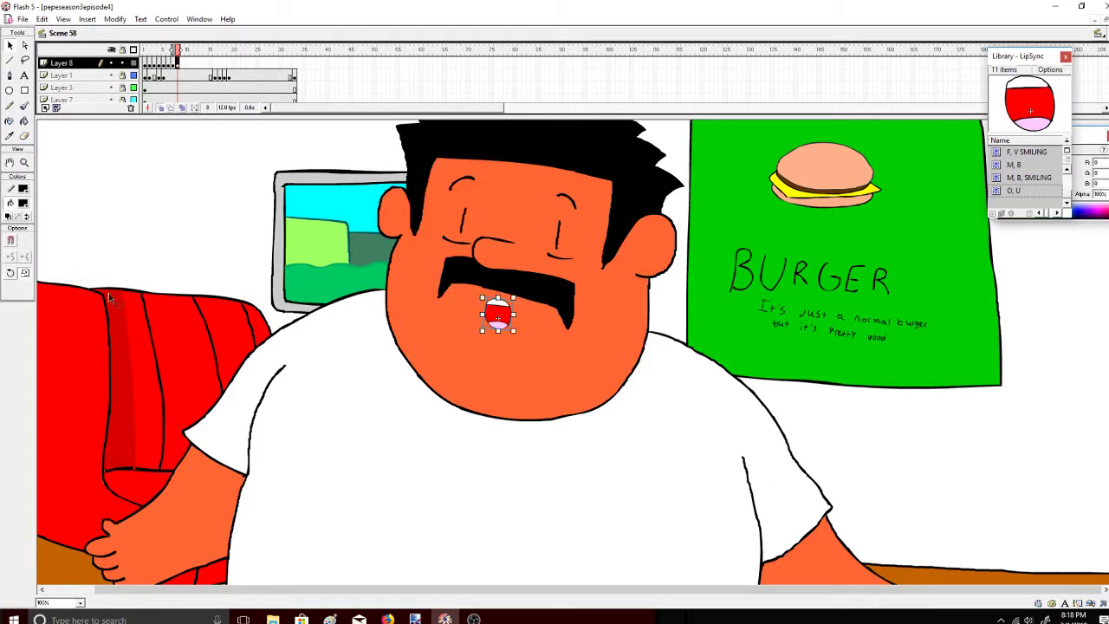
pyautogui.moveTo(483, 316); pyautogui.dragTo(480, 315)
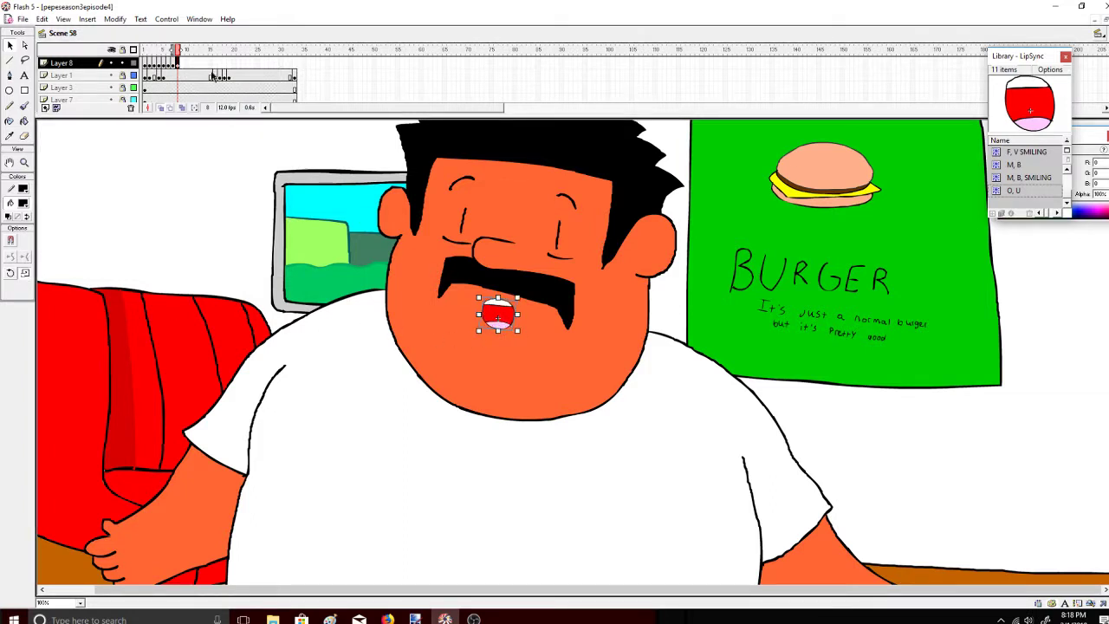
# Insert a blank keyframe at frame 9 of Layer 8 and place the C, S, X, CK, SH, K mouth from the library in it
pyautogui.moveTo(177, 51); pyautogui.dragTo(181, 59)
pyautogui.rightClick(184, 62)
pyautogui.click(181, 62)
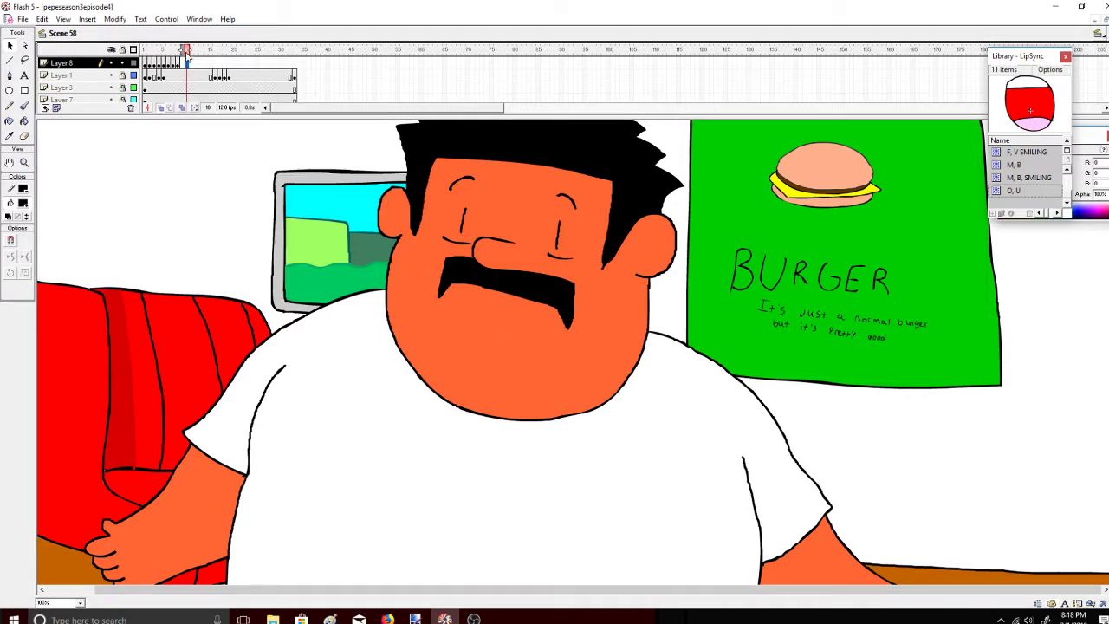
pyautogui.rightClick(180, 62)
pyautogui.click(234, 129)
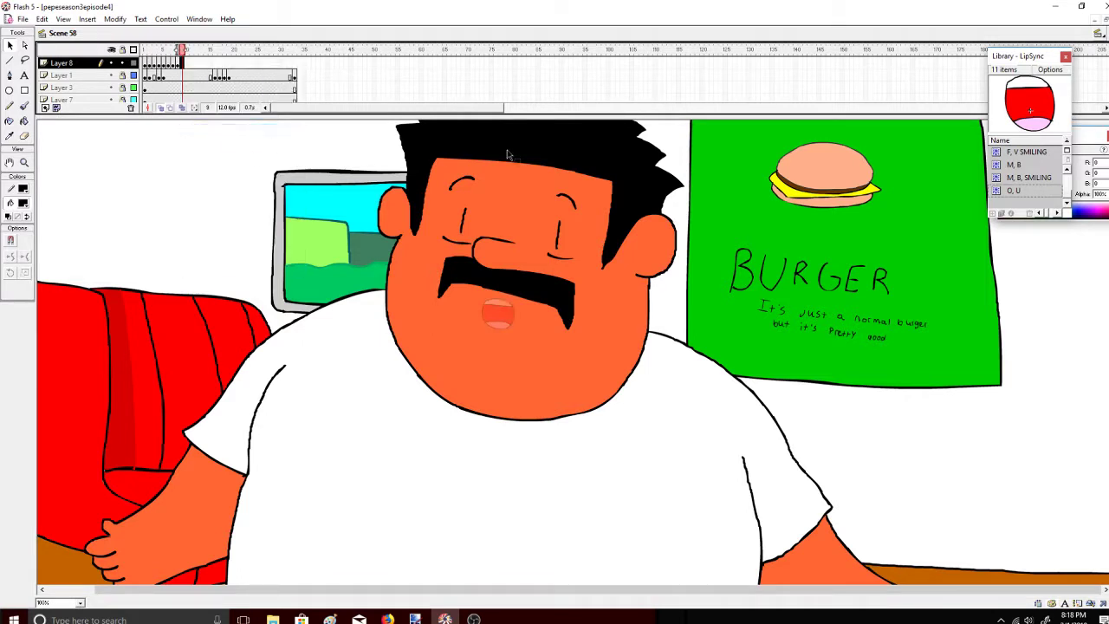
pyautogui.scroll(3, 1069, 176)
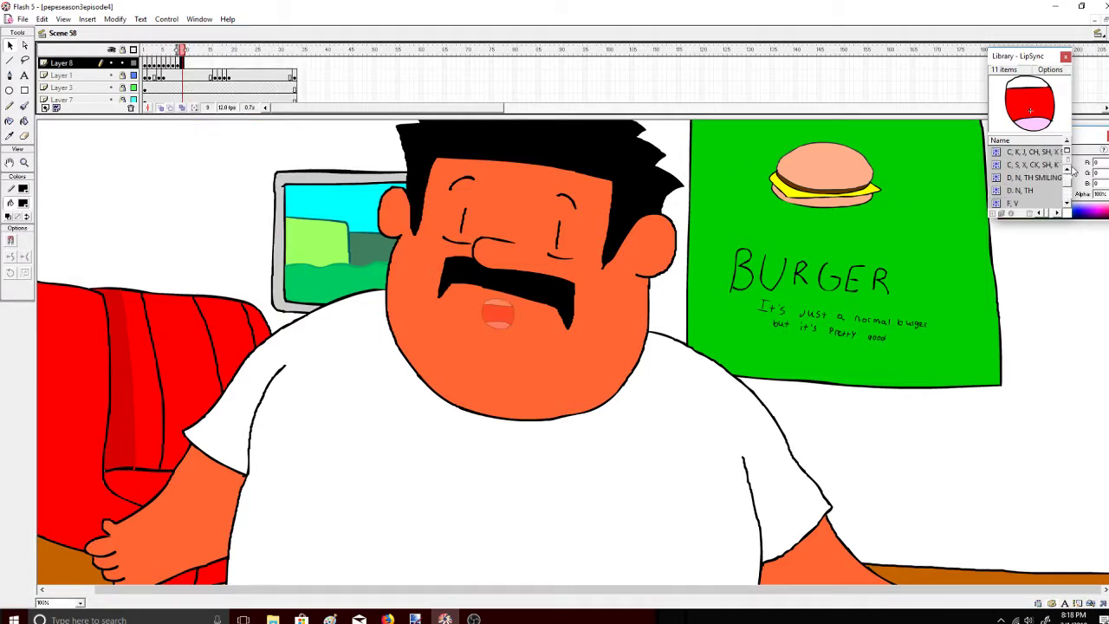
pyautogui.click(1040, 165)
pyautogui.click(1044, 152)
pyautogui.click(1049, 177)
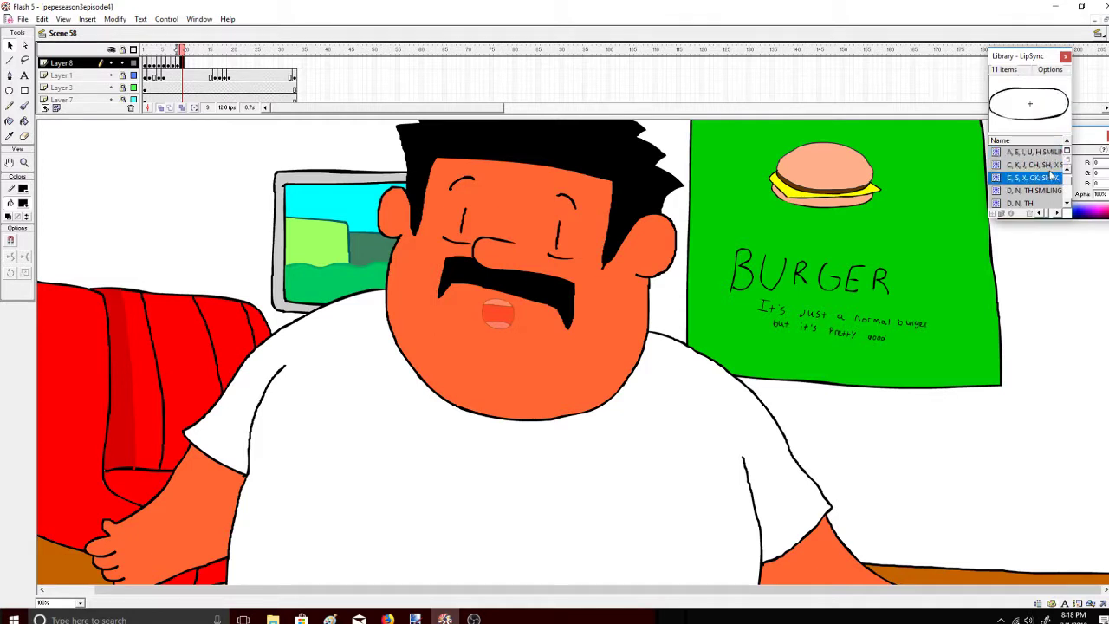
pyautogui.moveTo(1048, 119); pyautogui.dragTo(879, 174)
# Scale down the C, S, X, CK, SH, K mouth in frame 9, tilt it slightly and fit it under the mustache
pyautogui.moveTo(497, 329); pyautogui.dragTo(519, 307)
pyautogui.moveTo(497, 320); pyautogui.dragTo(530, 309)
pyautogui.click(11, 273)
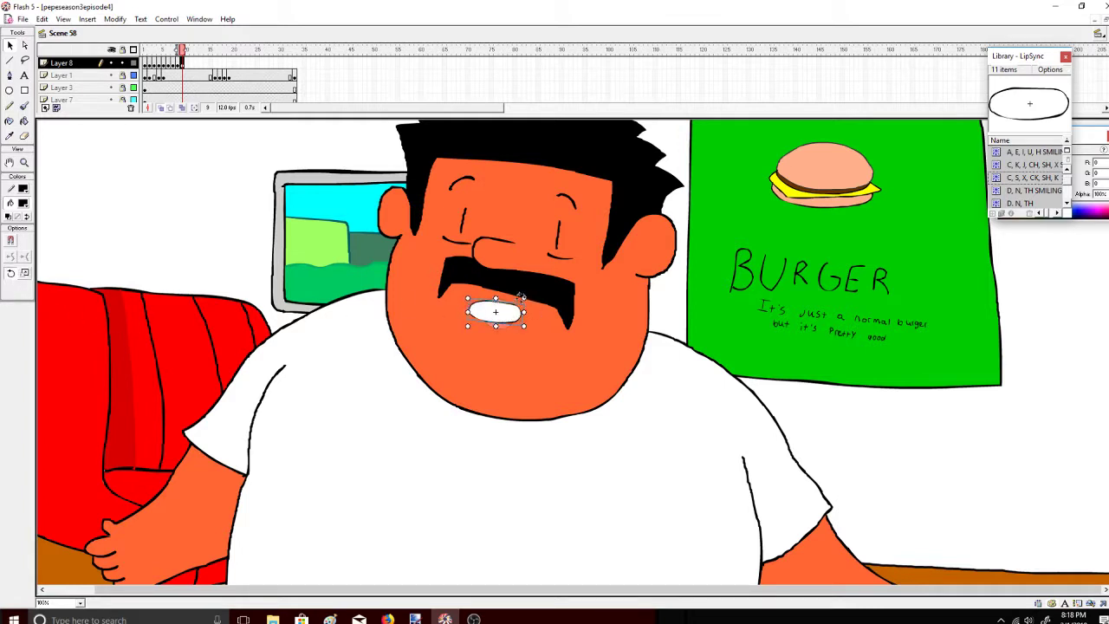
pyautogui.moveTo(525, 302)
pyautogui.mouseDown()
pyautogui.moveTo(523, 293)
pyautogui.moveTo(508, 312)
pyautogui.mouseUp()
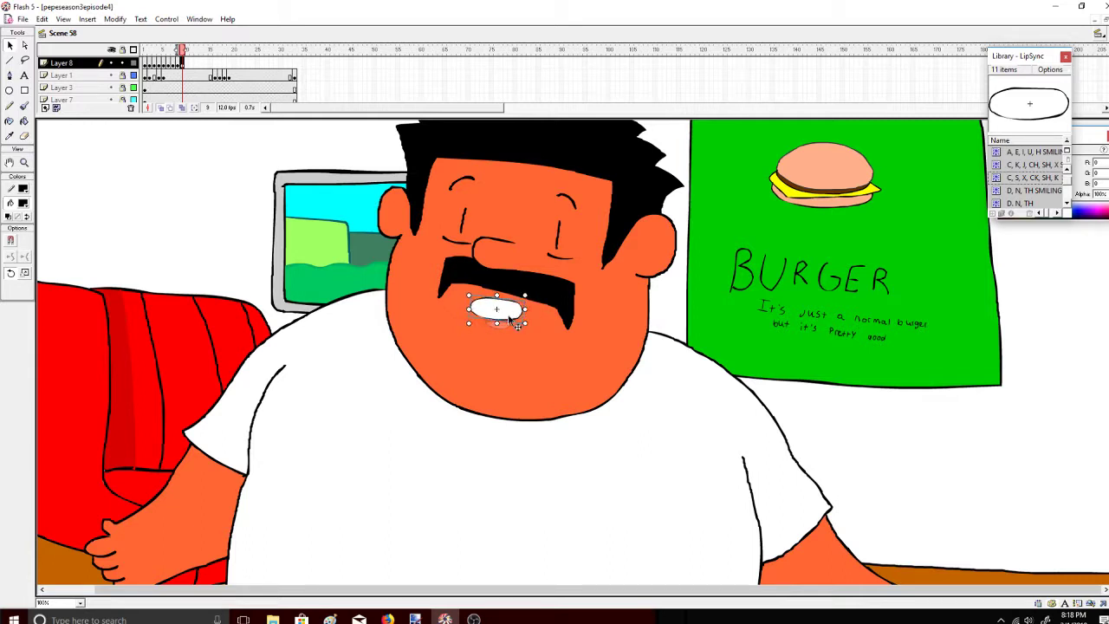
# Insert a keyframe at frame 10 of Layer 8 and narrow the white-teeth mouth slightly
pyautogui.rightClick(186, 62)
pyautogui.click(225, 118)
pyautogui.click(25, 273)
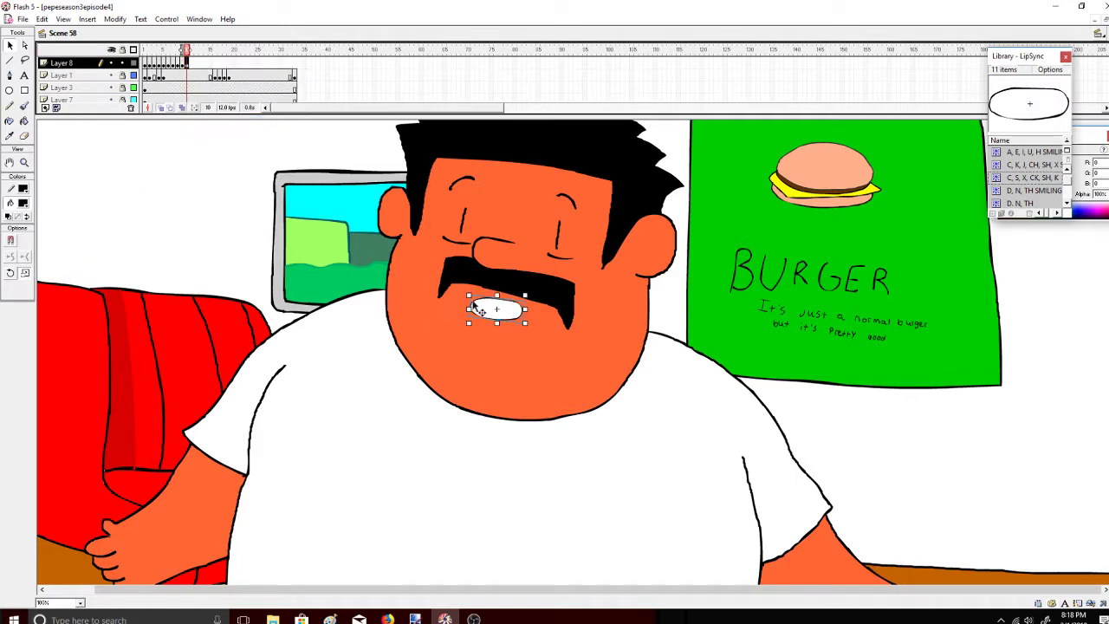
pyautogui.moveTo(469, 308); pyautogui.dragTo(474, 308)
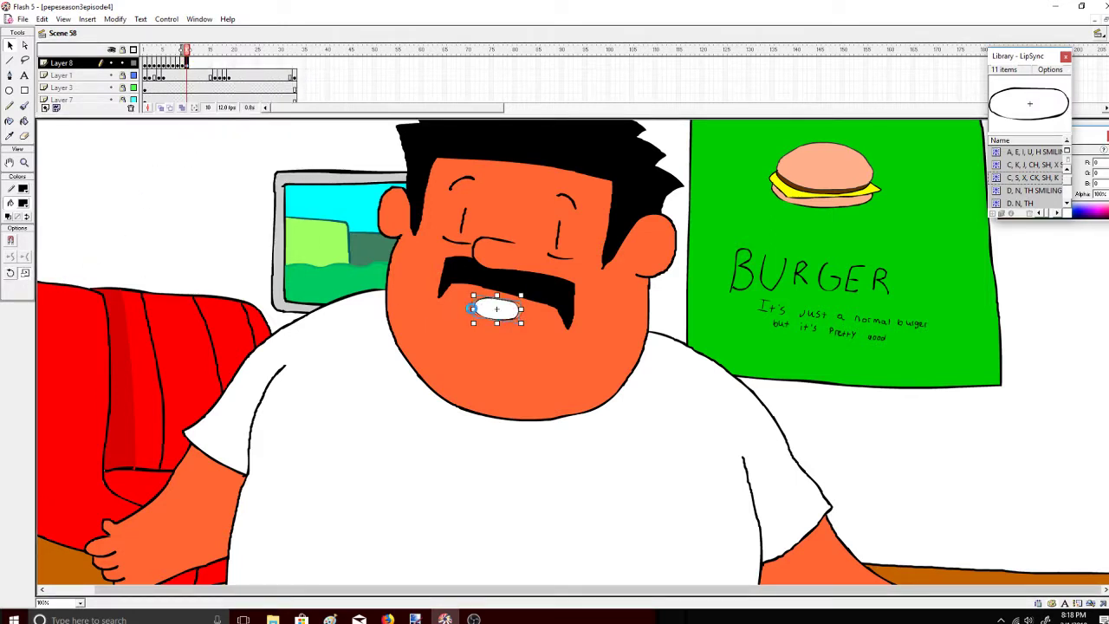
# Copy the open mouth from frame 5 of Layer 8 into frame 11
pyautogui.moveTo(196, 51); pyautogui.dragTo(159, 54)
pyautogui.rightClick(164, 64)
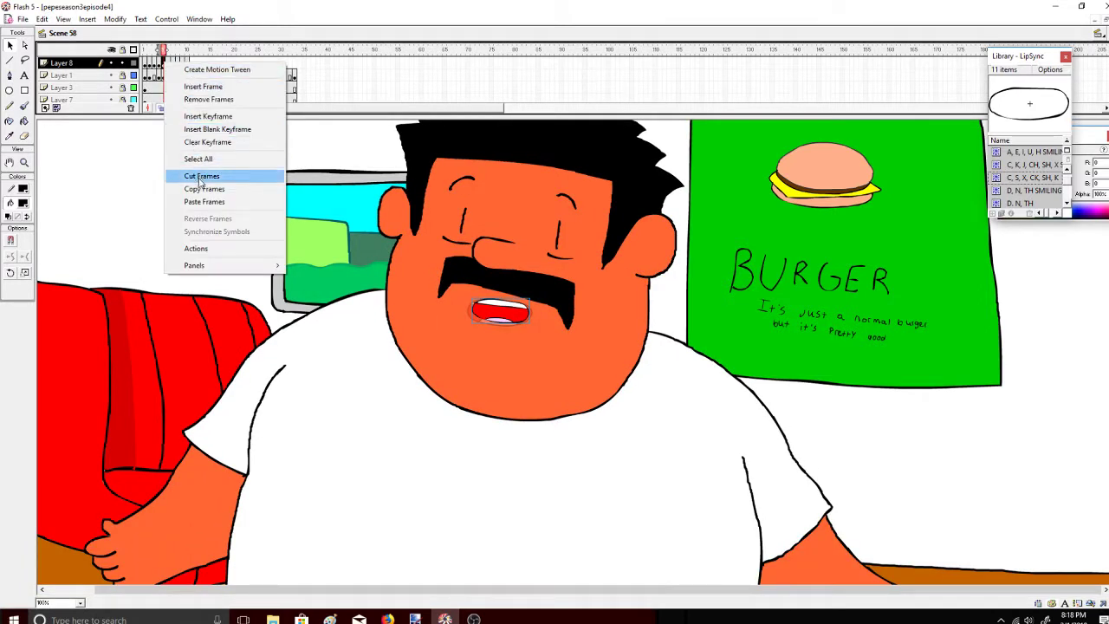
pyautogui.click(201, 177)
pyautogui.rightClick(192, 63)
pyautogui.click(227, 202)
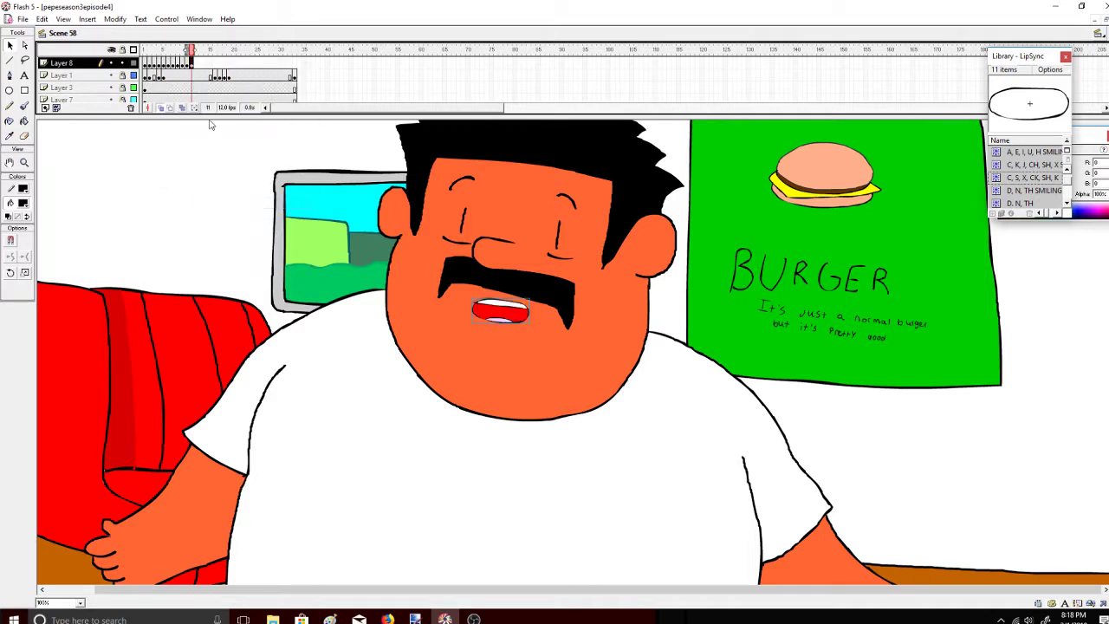
# Copy the raised-tongue mouth from frame 3 of Layer 8 into frame 12 and nudge it slightly
pyautogui.moveTo(205, 51); pyautogui.dragTo(157, 62)
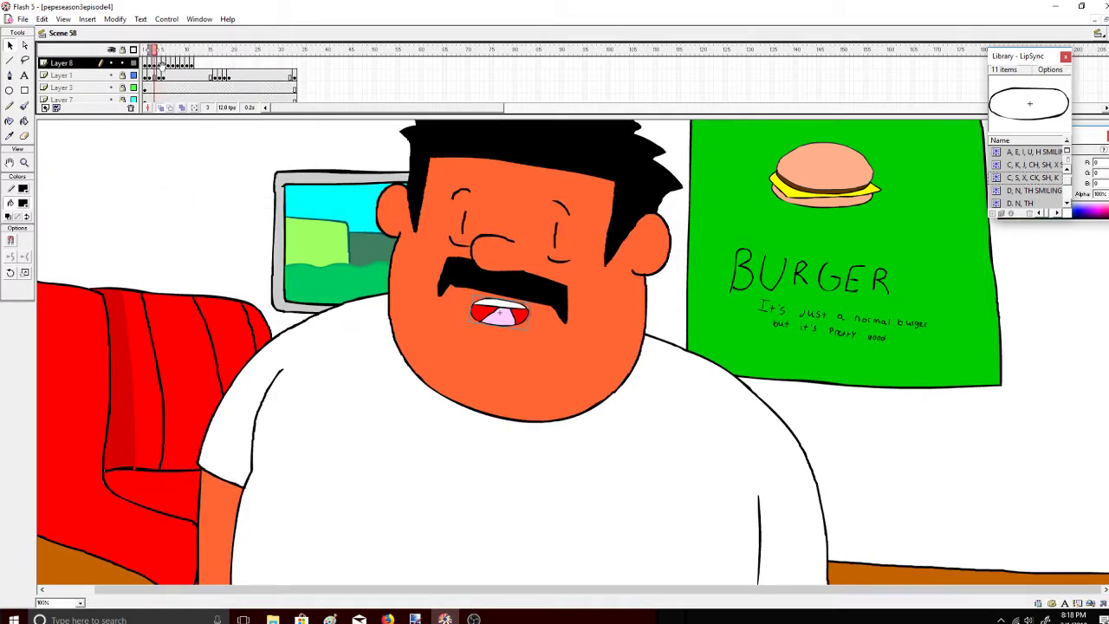
pyautogui.rightClick(156, 61)
pyautogui.click(208, 177)
pyautogui.rightClick(201, 66)
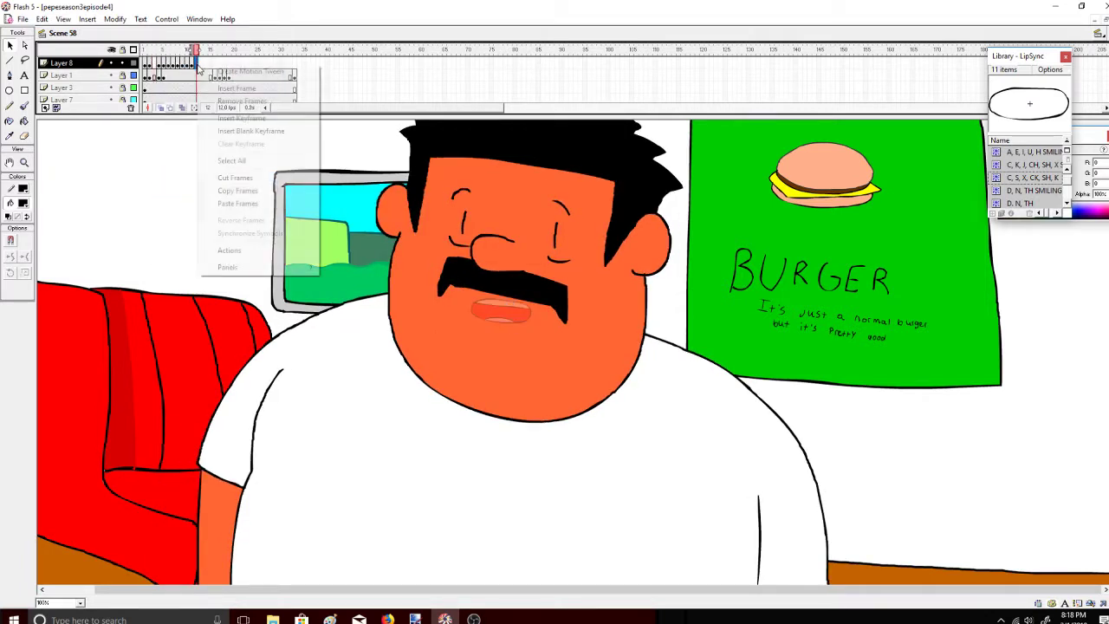
pyautogui.click(161, 64)
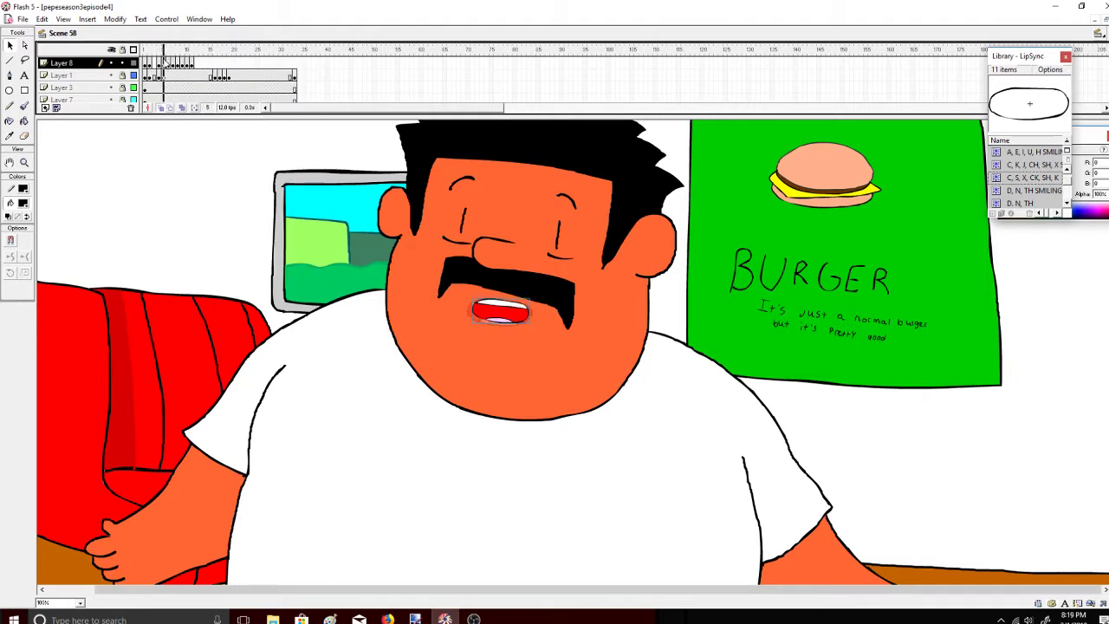
pyautogui.rightClick(158, 62)
pyautogui.click(199, 190)
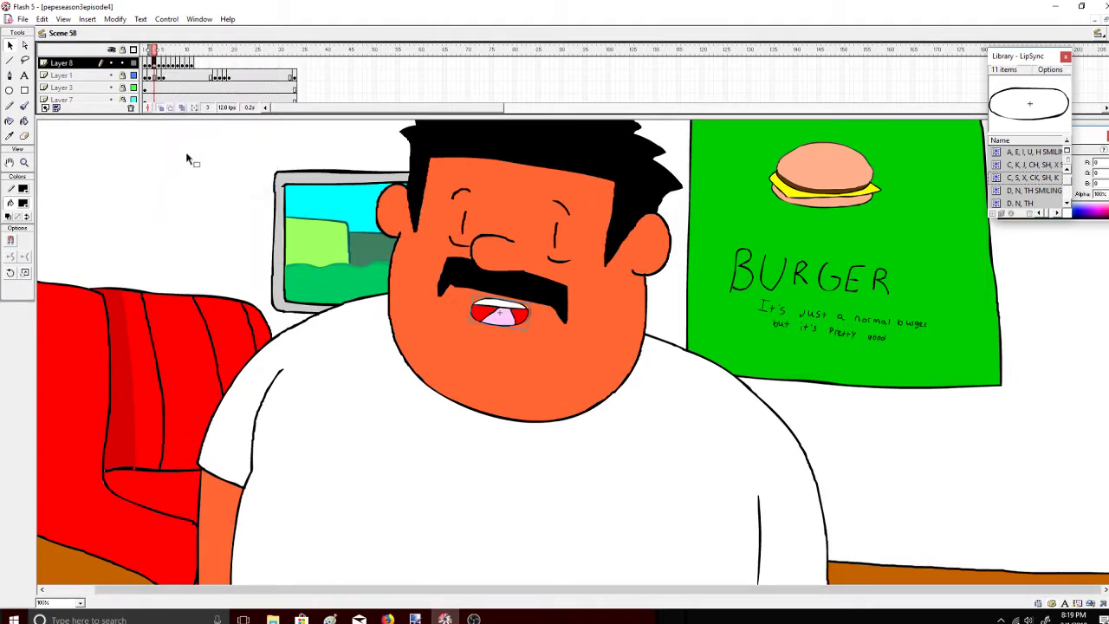
pyautogui.rightClick(198, 63)
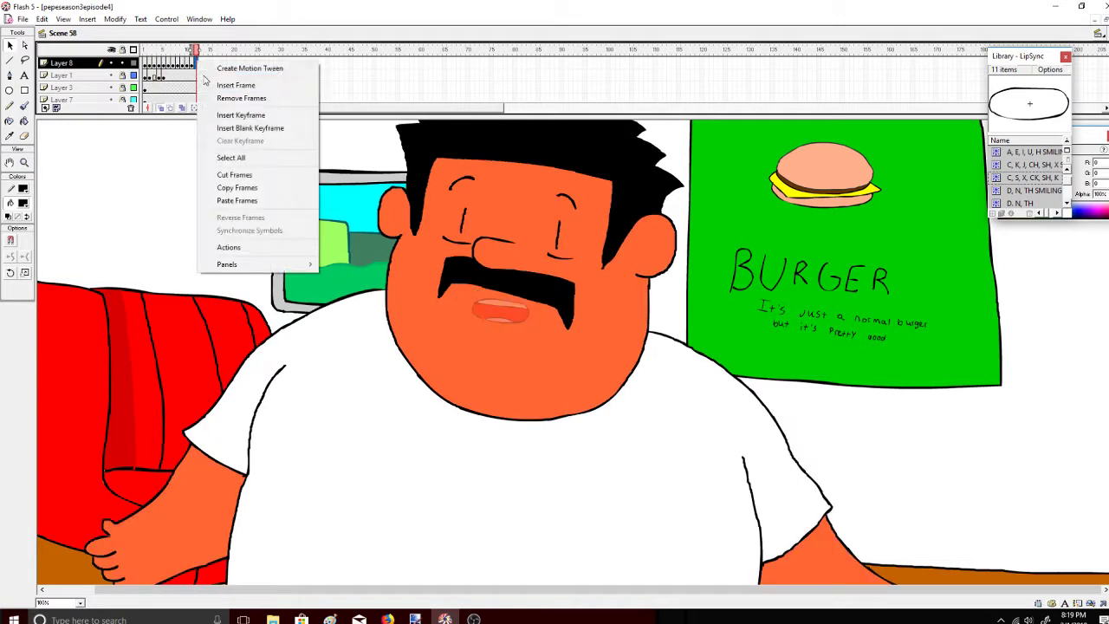
pyautogui.click(235, 200)
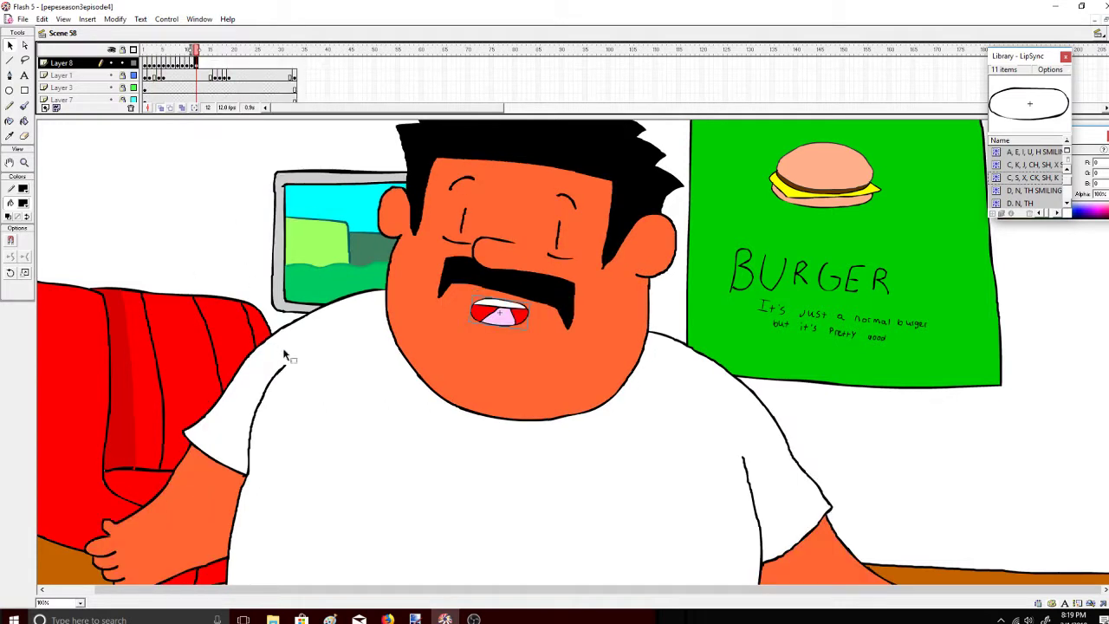
pyautogui.moveTo(500, 320); pyautogui.dragTo(499, 319)
# Copy the open mouth from frame 11 of Layer 8 into frame 13
pyautogui.moveTo(202, 54); pyautogui.dragTo(191, 54)
pyautogui.click(228, 177)
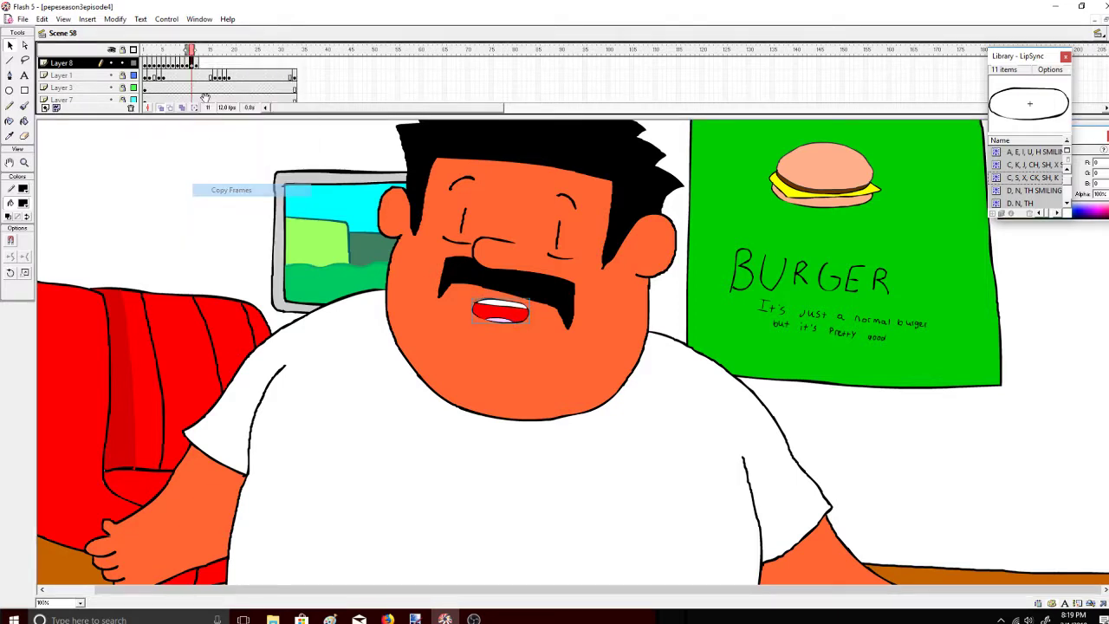
pyautogui.rightClick(204, 63)
pyautogui.click(232, 203)
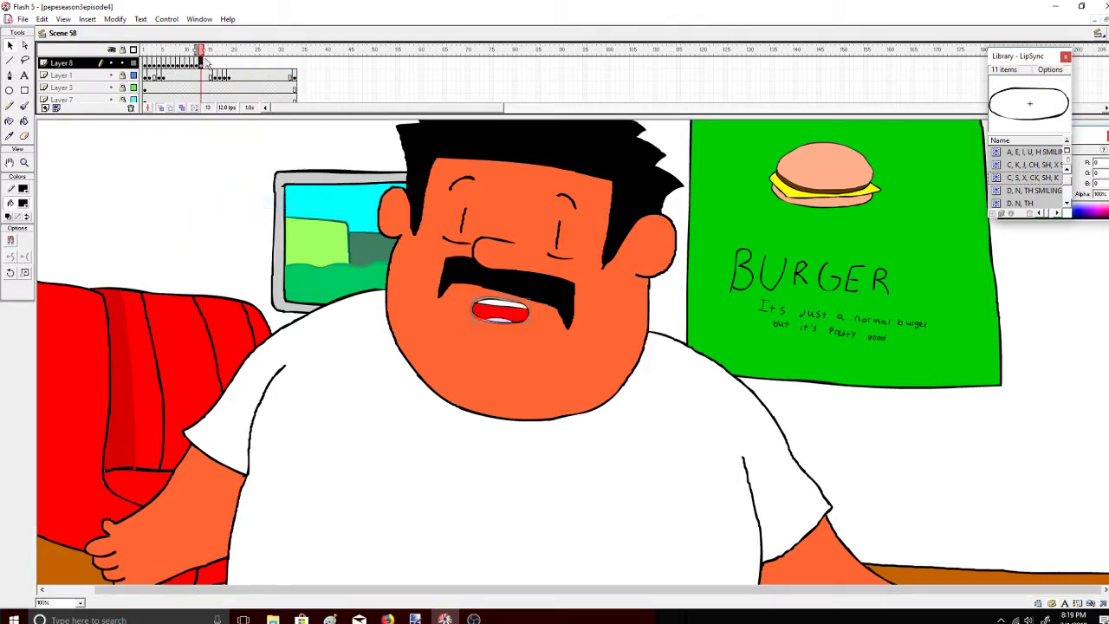
# Insert a keyframe at frame 14 of Layer 8 and widen the open mouth slightly
pyautogui.rightClick(207, 63)
pyautogui.click(228, 115)
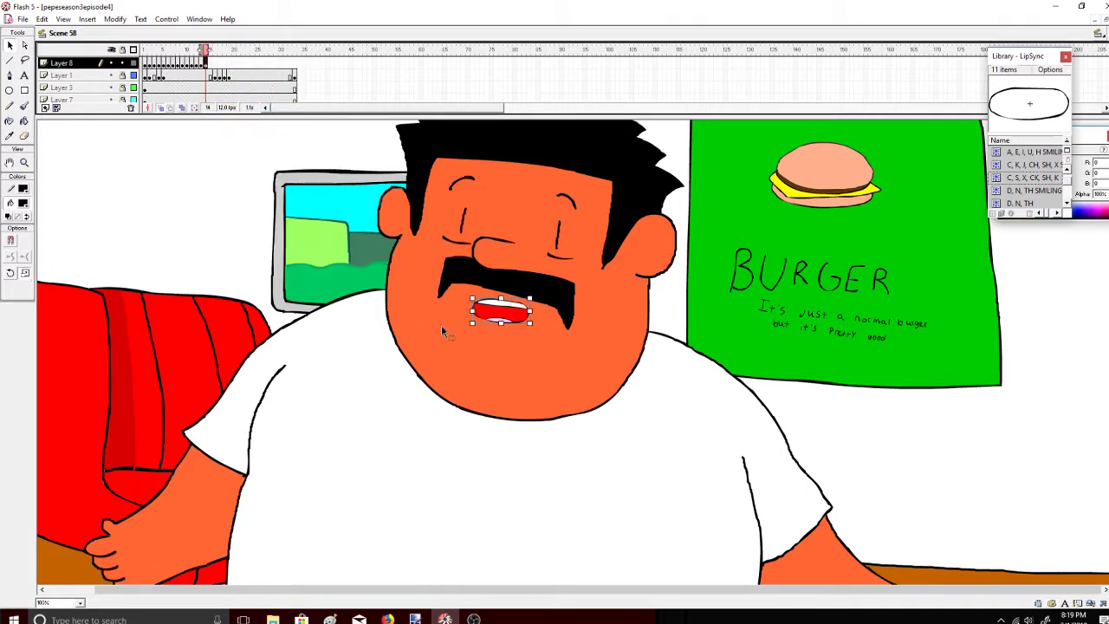
pyautogui.click(475, 312)
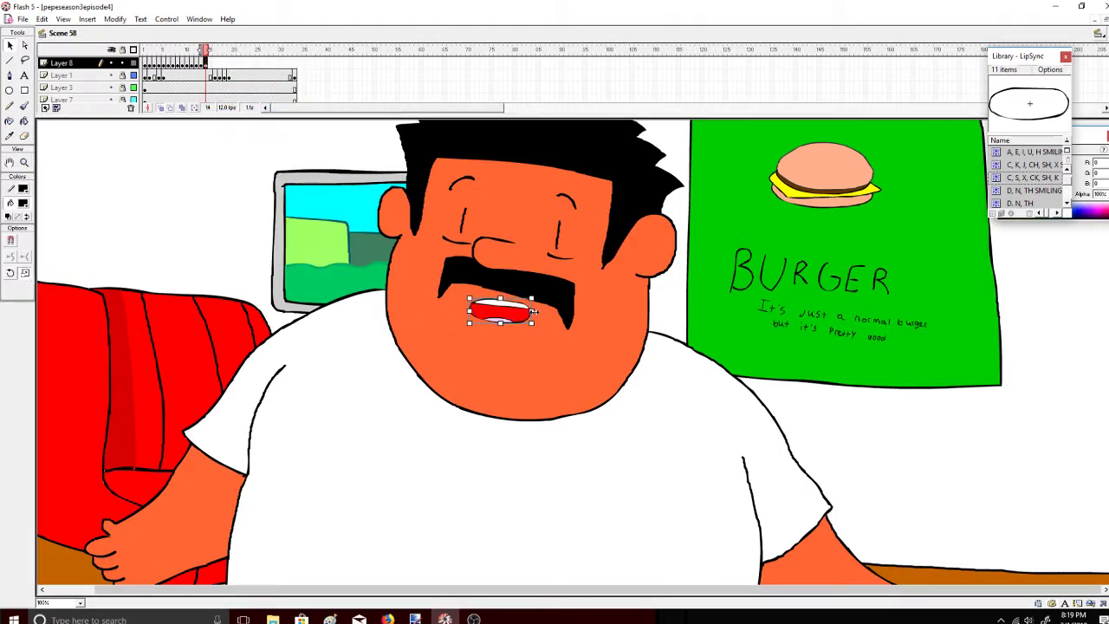
# Copy the raised-tongue mouth from frame 12 of Layer 8 into frame 15
pyautogui.moveTo(209, 49); pyautogui.dragTo(197, 55)
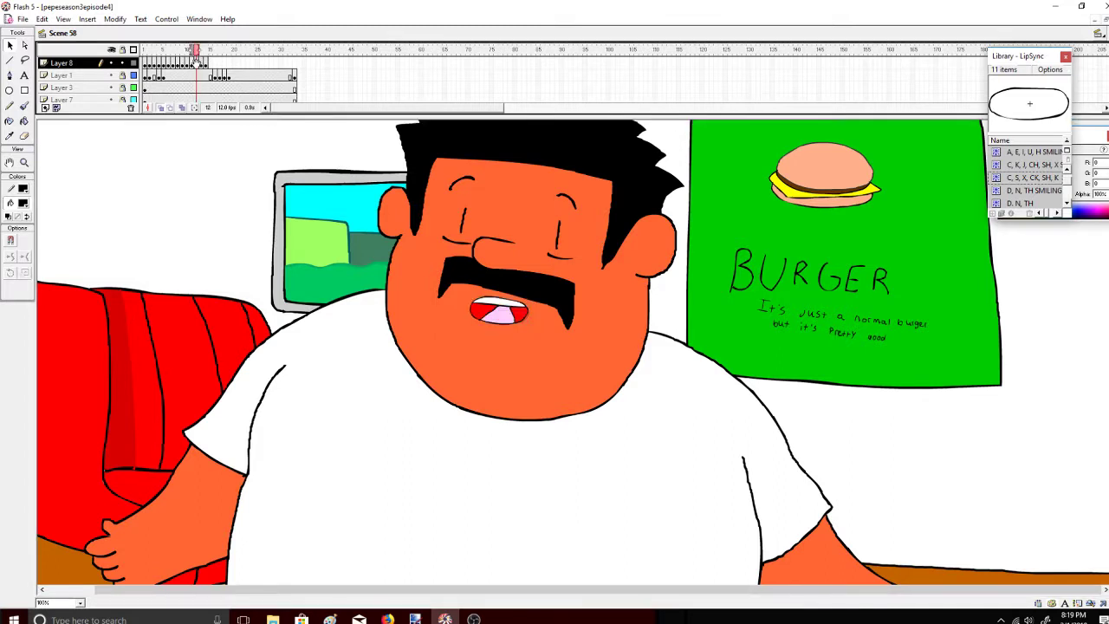
pyautogui.rightClick(196, 64)
pyautogui.click(227, 194)
pyautogui.rightClick(209, 63)
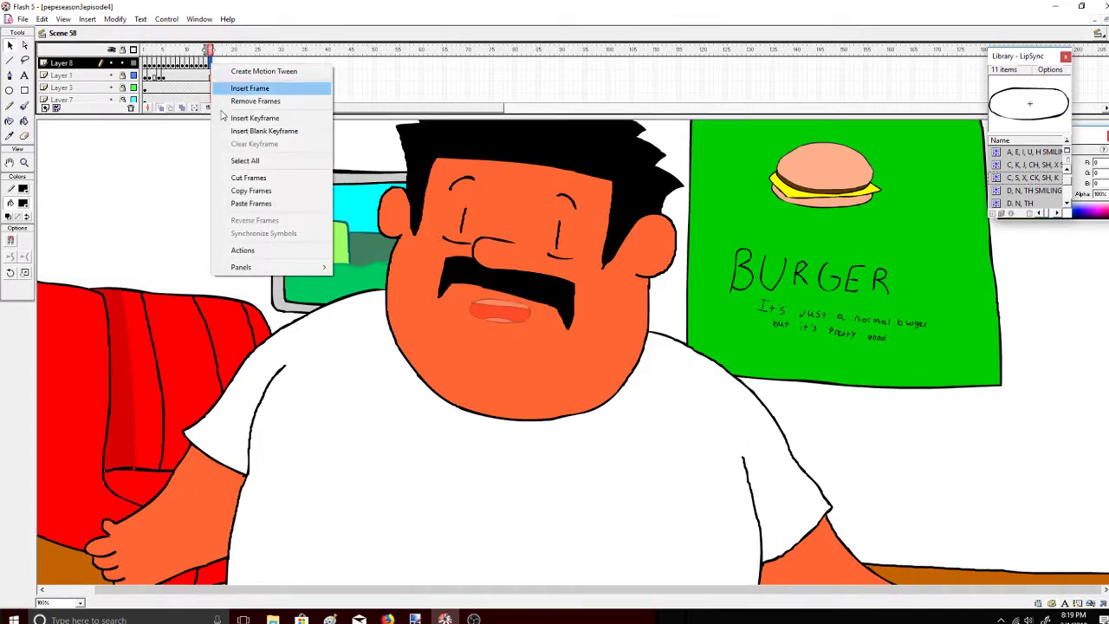
pyautogui.click(234, 205)
# Insert a keyframe at frame 16 of Layer 8 and widen the raised-tongue mouth slightly
pyautogui.rightClick(215, 64)
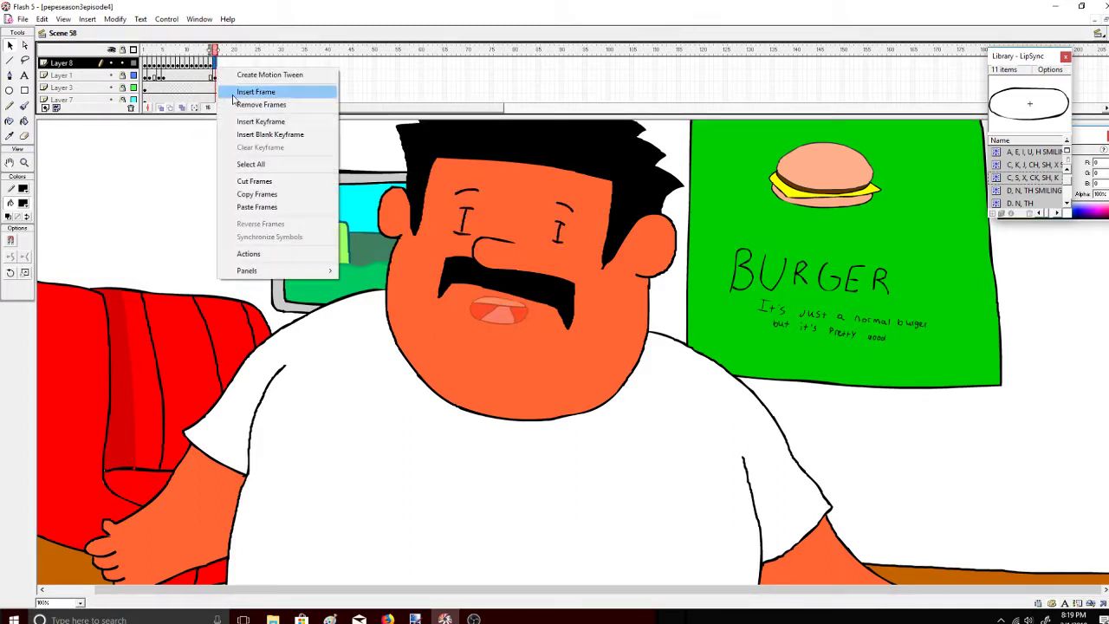
pyautogui.click(243, 90)
pyautogui.click(25, 274)
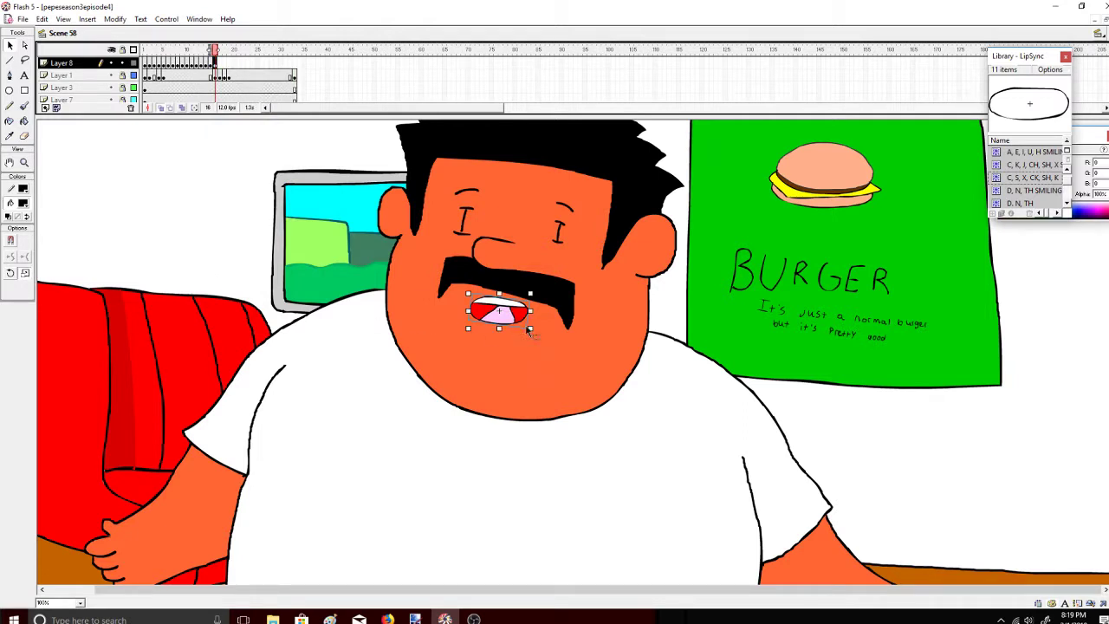
pyautogui.click(465, 309)
pyautogui.click(475, 314)
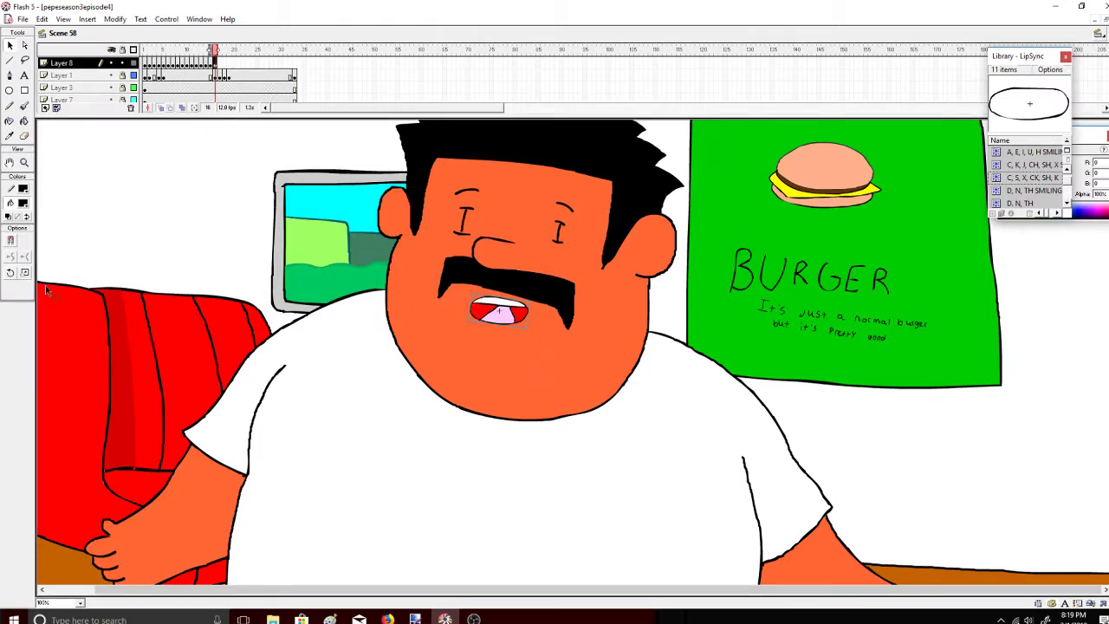
pyautogui.click(26, 274)
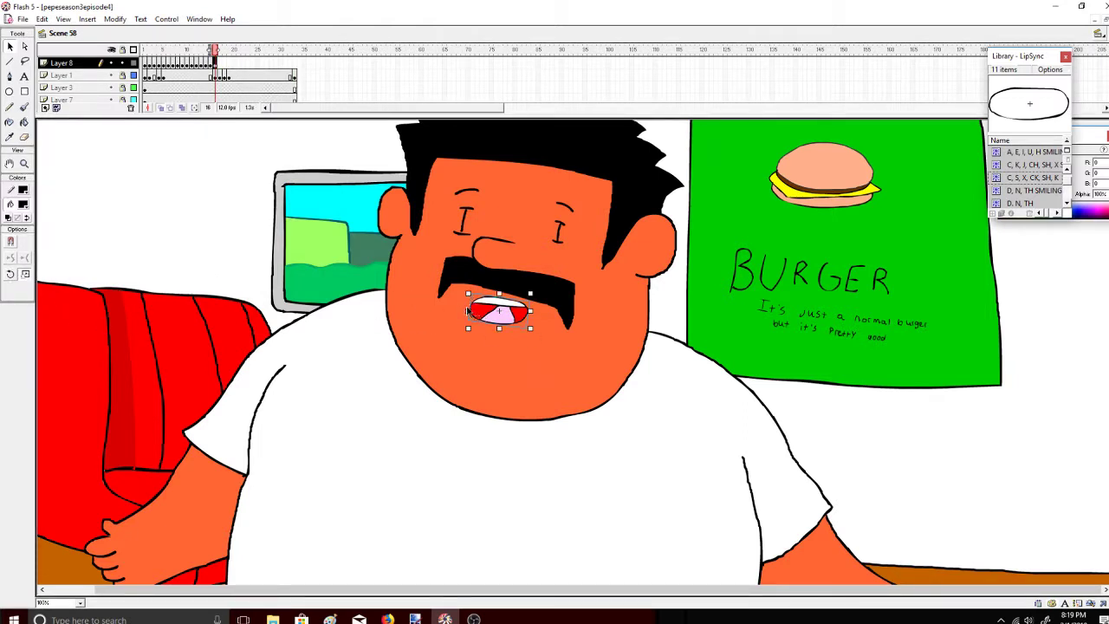
pyautogui.moveTo(468, 311); pyautogui.dragTo(466, 311)
# Insert a blank keyframe at frame 17 of Layer 8 and draw a thin closed-mouth line under the mustache with the Brush tool
pyautogui.moveTo(220, 49)
pyautogui.mouseDown()
pyautogui.moveTo(179, 57)
pyautogui.moveTo(219, 64)
pyautogui.mouseUp()
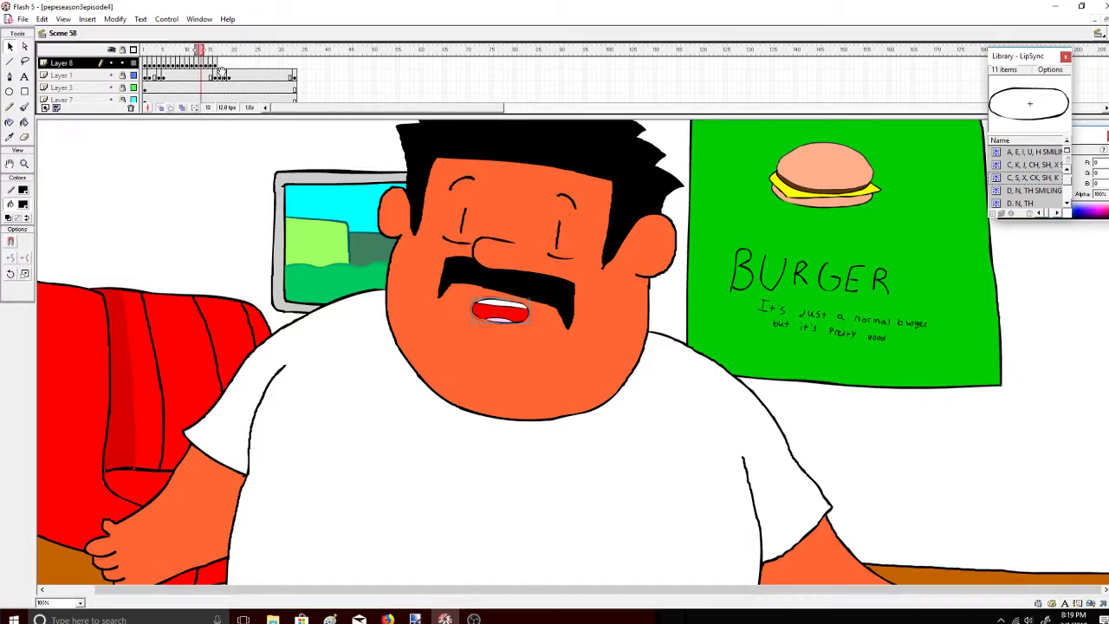
pyautogui.rightClick(220, 65)
pyautogui.click(247, 135)
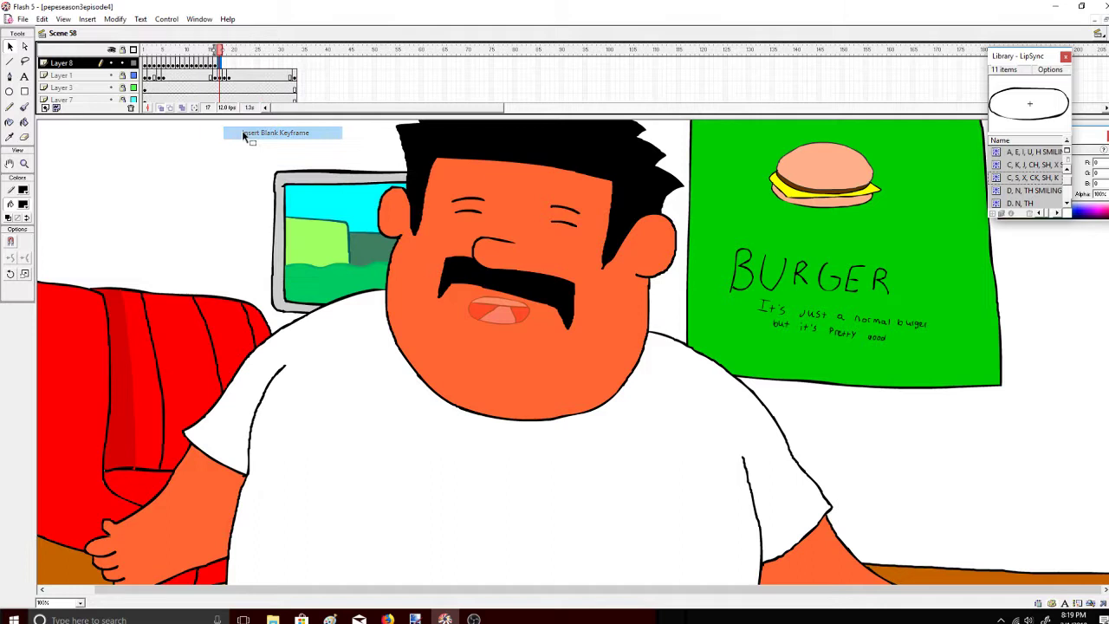
pyautogui.click(24, 106)
pyautogui.click(15, 258)
pyautogui.click(15, 271)
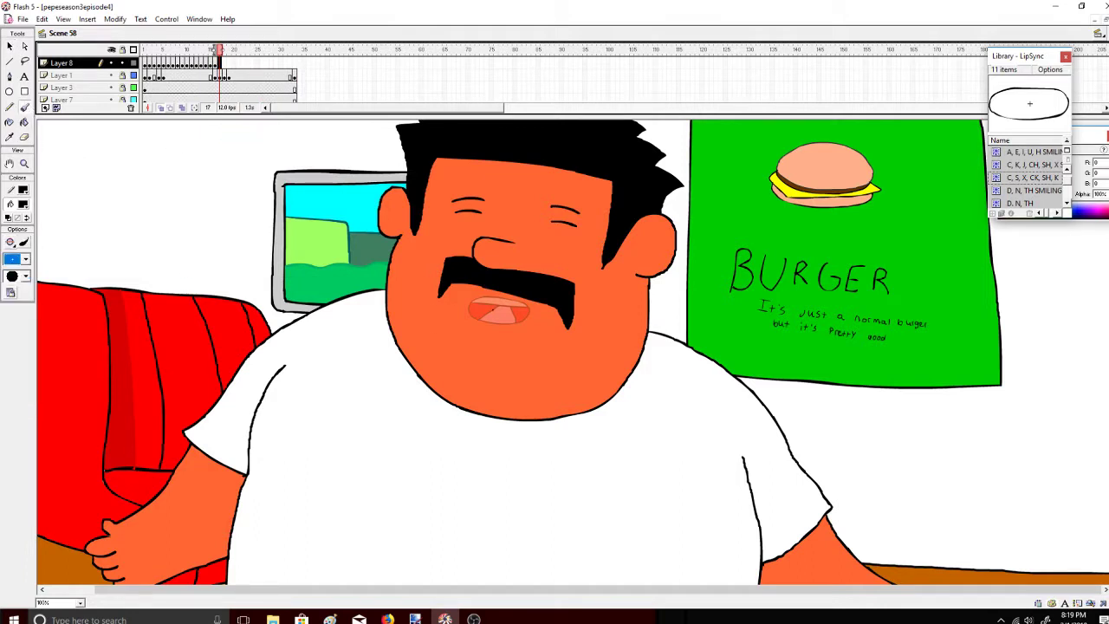
pyautogui.moveTo(471, 300); pyautogui.dragTo(521, 305)
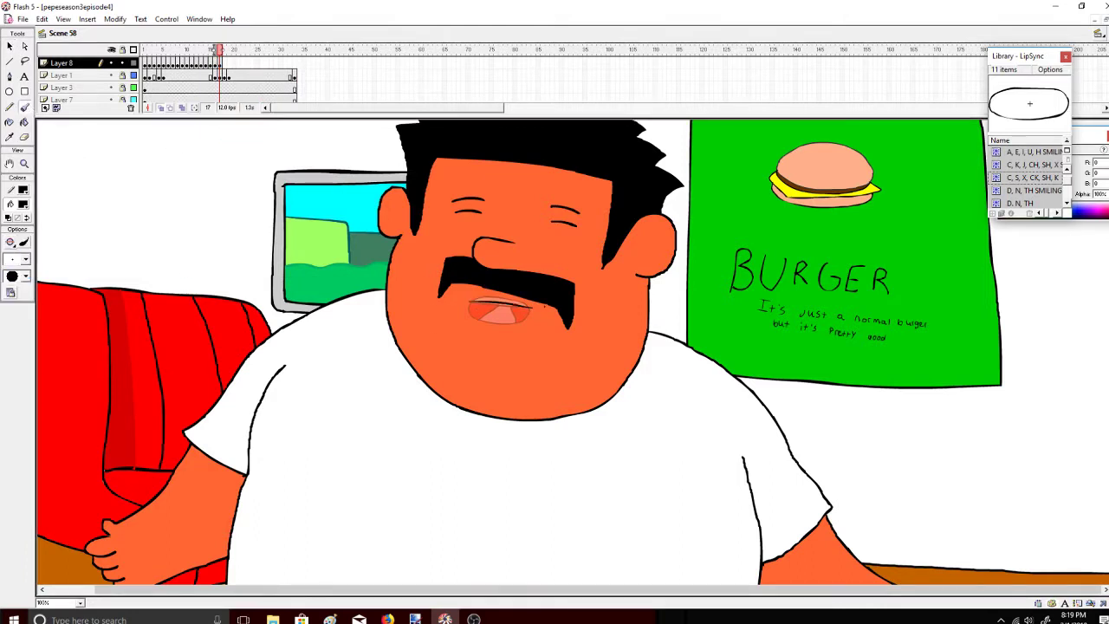
# Undo the closed-mouth line in frame 17 and redraw it slightly longer with the black brush
pyautogui.click(22, 204)
pyautogui.click(7, 230)
pyautogui.hotkey('ctrl', 'z')
pyautogui.moveTo(470, 303); pyautogui.dragTo(537, 312)
pyautogui.hotkey('ctrl', 'z')
pyautogui.moveTo(221, 52)
pyautogui.mouseDown()
pyautogui.moveTo(208, 57)
pyautogui.moveTo(219, 60)
pyautogui.mouseUp()
pyautogui.moveTo(219, 61); pyautogui.dragTo(216, 59)
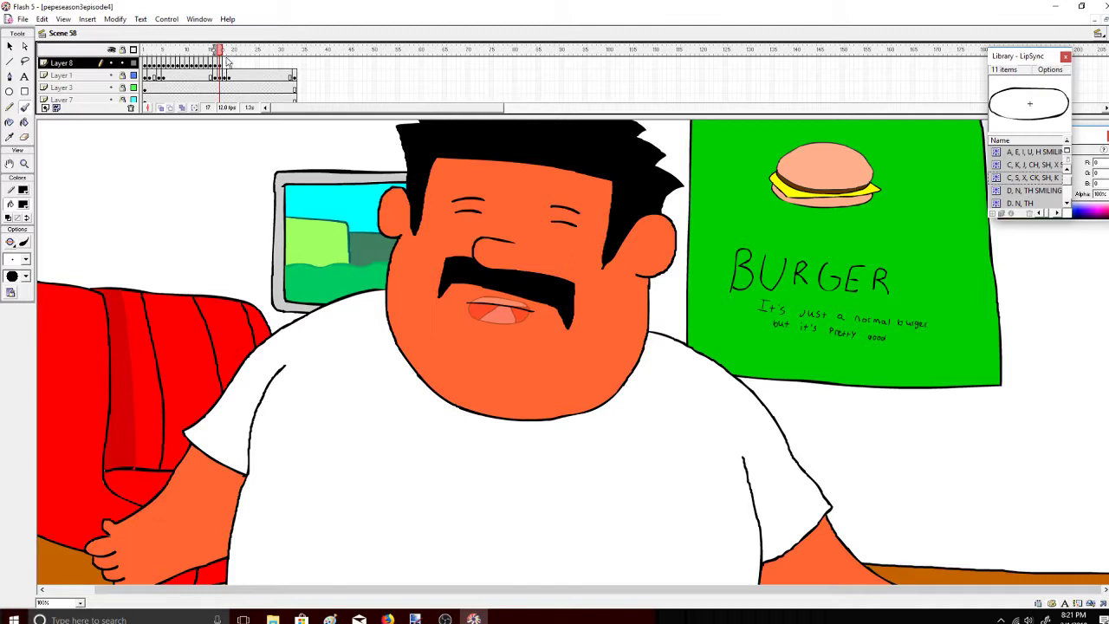
# Copy the open mouth from frame 11 of Layer 8 into frames 18 and 19
pyautogui.moveTo(229, 56); pyautogui.dragTo(189, 54)
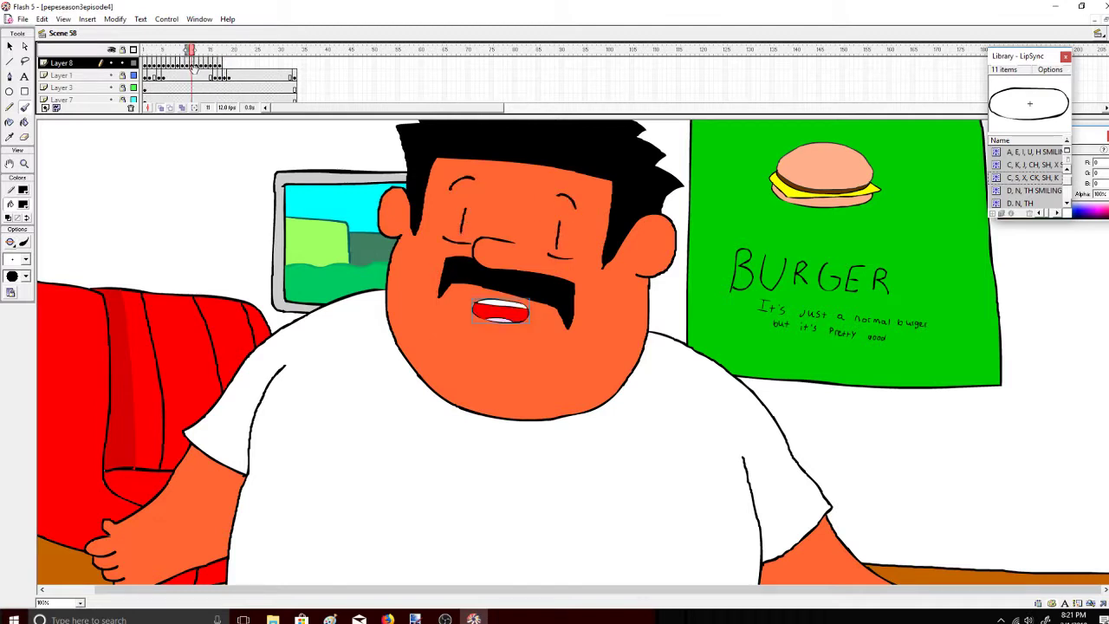
pyautogui.rightClick(193, 65)
pyautogui.click(230, 195)
pyautogui.rightClick(224, 64)
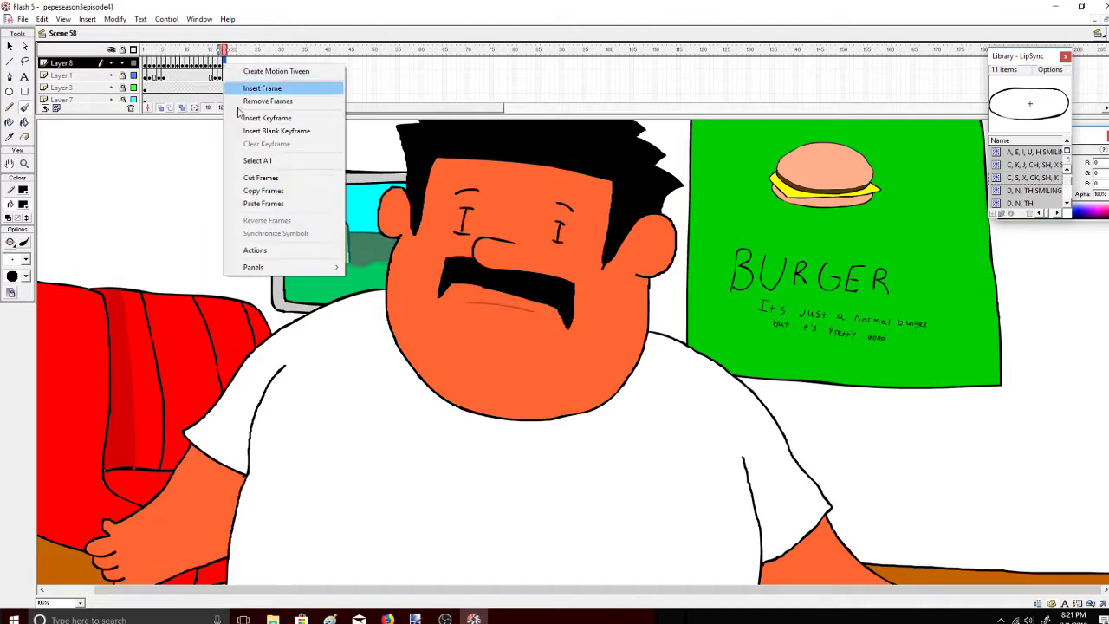
pyautogui.click(237, 205)
pyautogui.rightClick(229, 63)
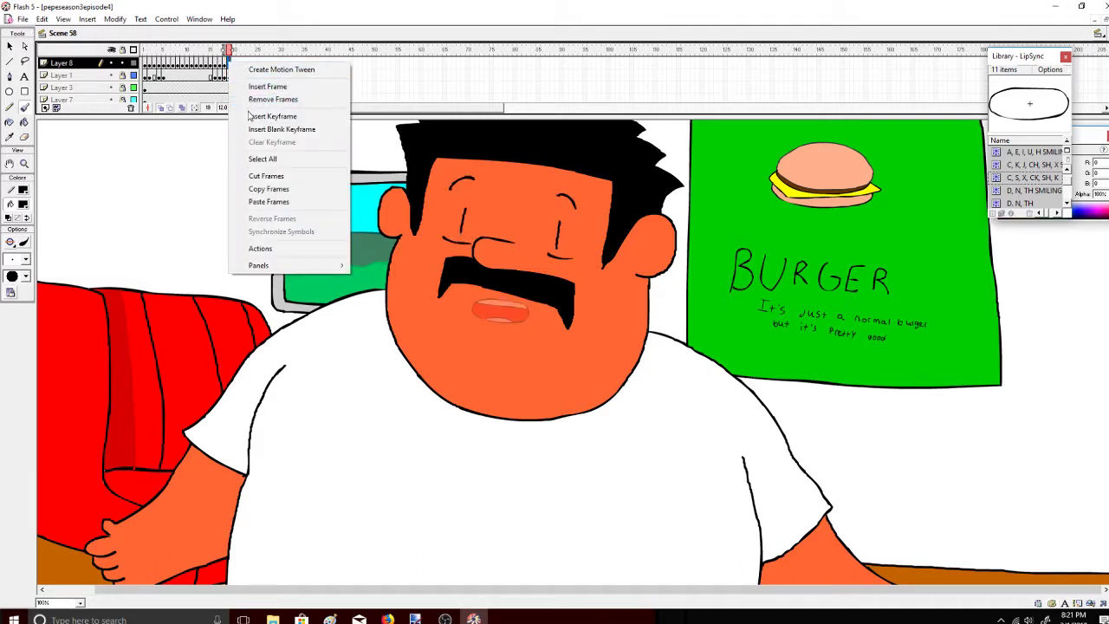
pyautogui.click(247, 204)
pyautogui.click(9, 46)
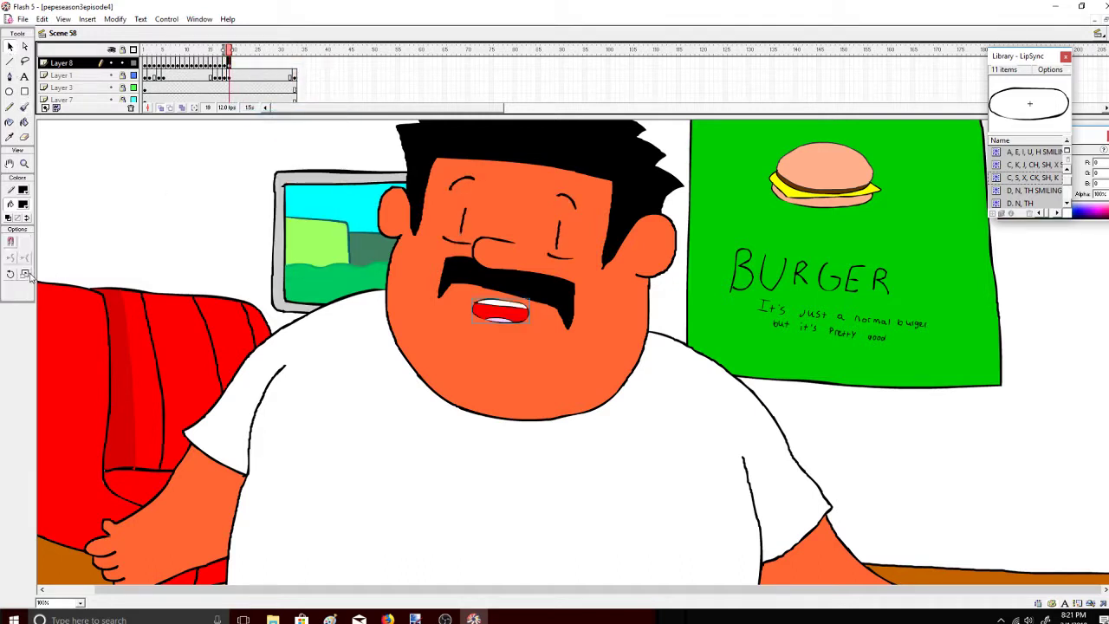
# Widen the open mouth in frame 19 of Layer 8 slightly and copy the closed mouth from frame 17 into frame 20
pyautogui.click(25, 274)
pyautogui.moveTo(473, 311); pyautogui.dragTo(536, 311)
pyautogui.moveTo(234, 54); pyautogui.dragTo(225, 57)
pyautogui.click(220, 65)
pyautogui.rightClick(222, 67)
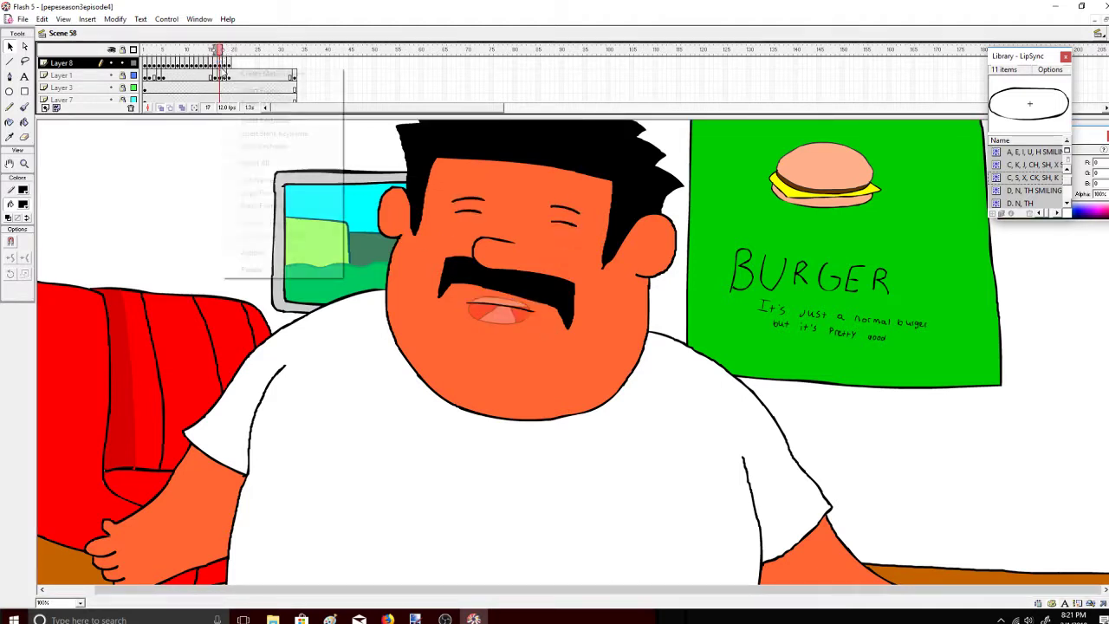
pyautogui.click(255, 192)
pyautogui.rightClick(236, 66)
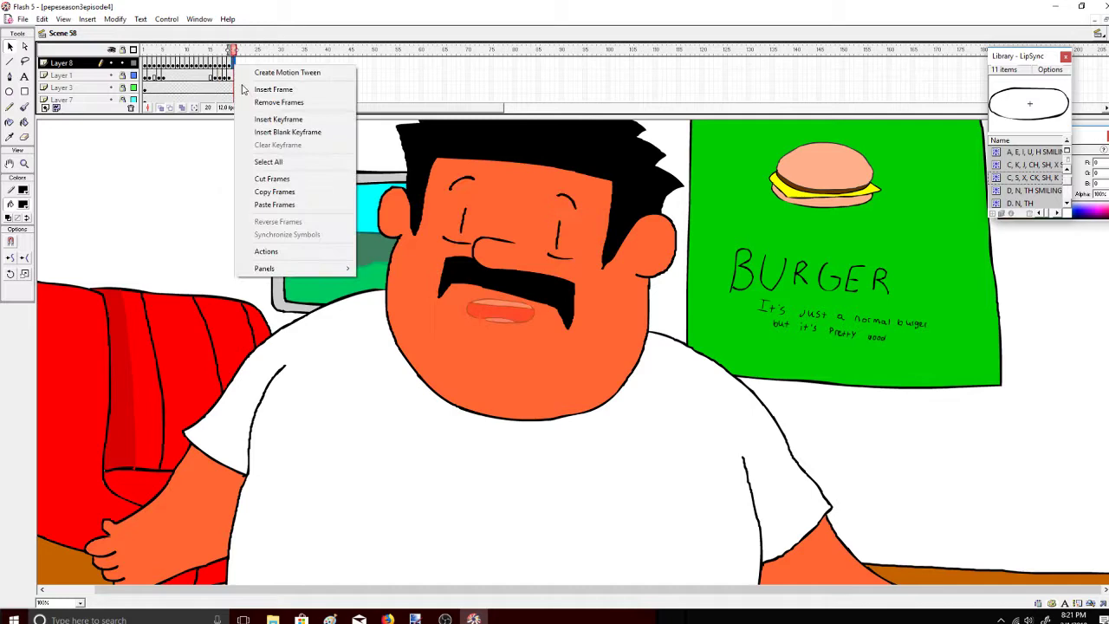
pyautogui.click(263, 205)
# Insert a keyframe at frame 33 of Layer 8 and save the file
pyautogui.rightClick(293, 62)
pyautogui.click(318, 113)
pyautogui.moveTo(327, 64); pyautogui.dragTo(144, 52)
pyautogui.click(25, 164)
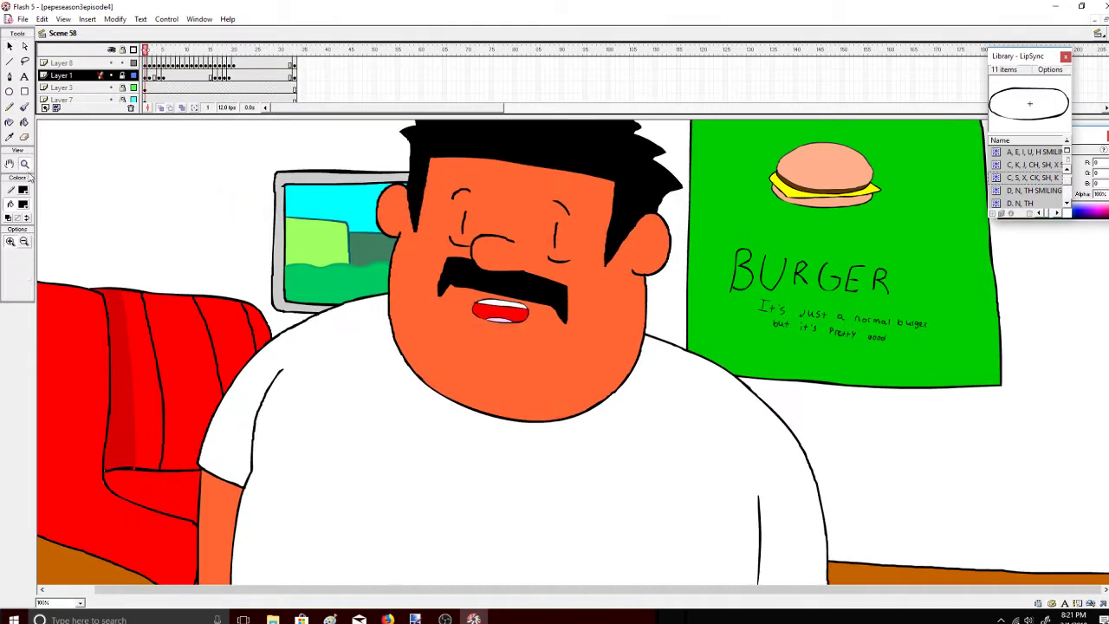
pyautogui.click(25, 242)
pyautogui.click(109, 271)
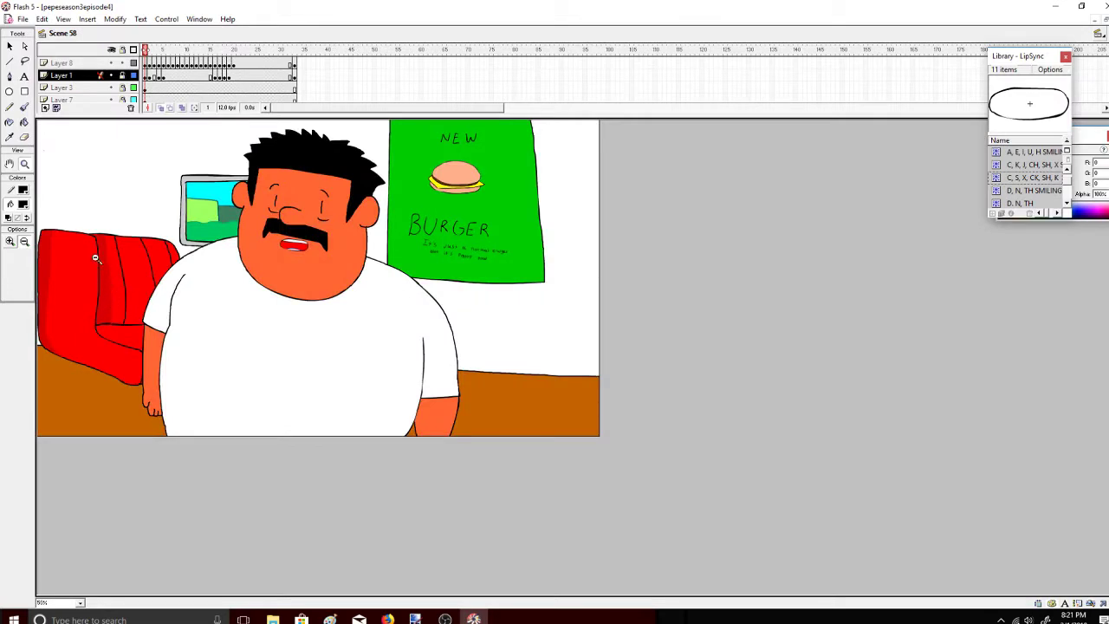
pyautogui.click(23, 19)
pyautogui.click(28, 101)
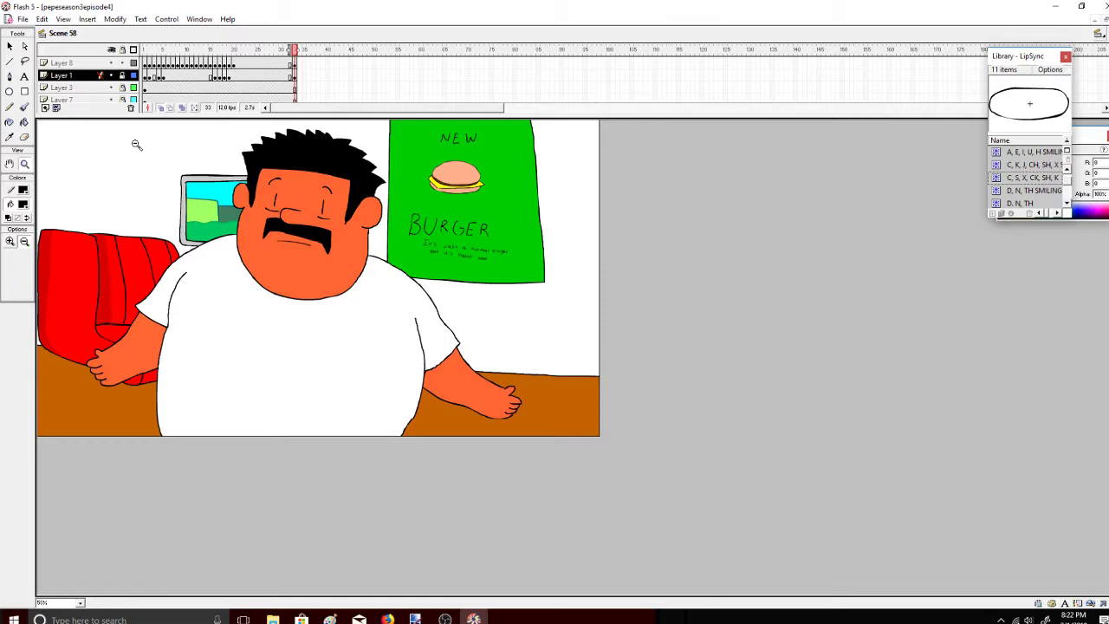
# Switch to the YouTube live dashboard to read the stream chat, and return to Flash
pyautogui.hotkey('alt', 'Tab')
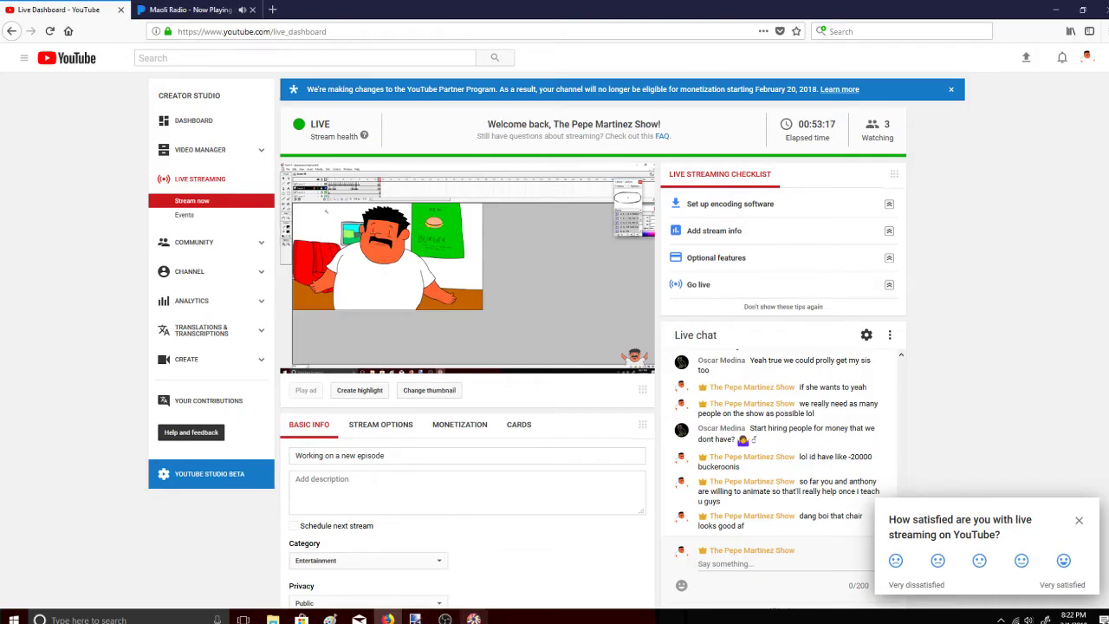
pyautogui.hotkey('alt', 'Tab')
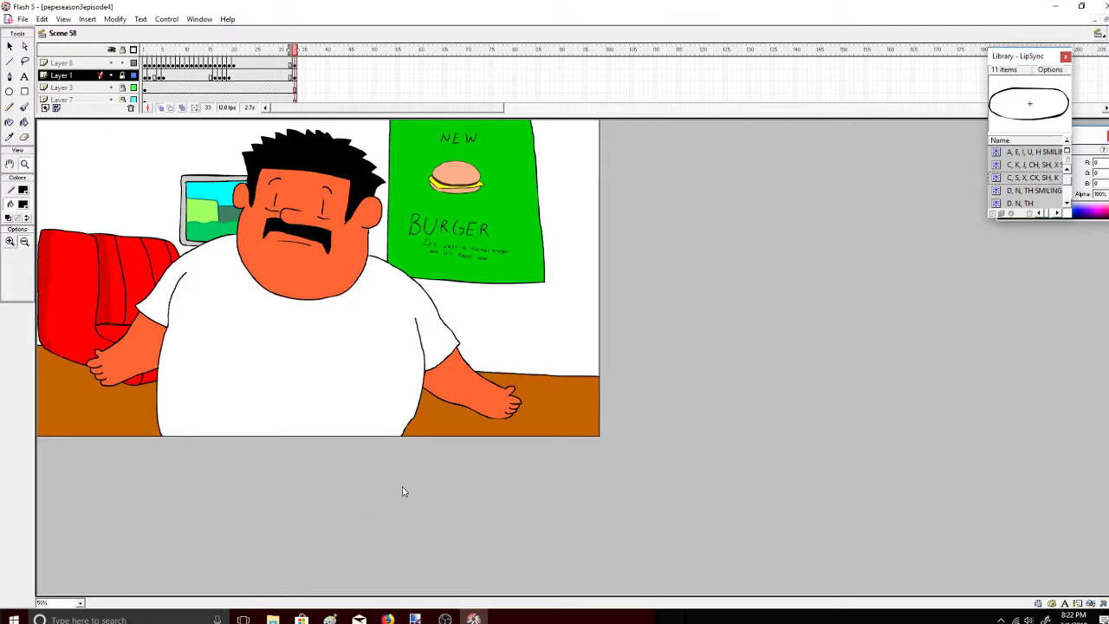
# Play Scene 58 from its first frame to review the lip-sync and toggle the Play All Scenes option
pyautogui.click(149, 49)
pyautogui.click(27, 33)
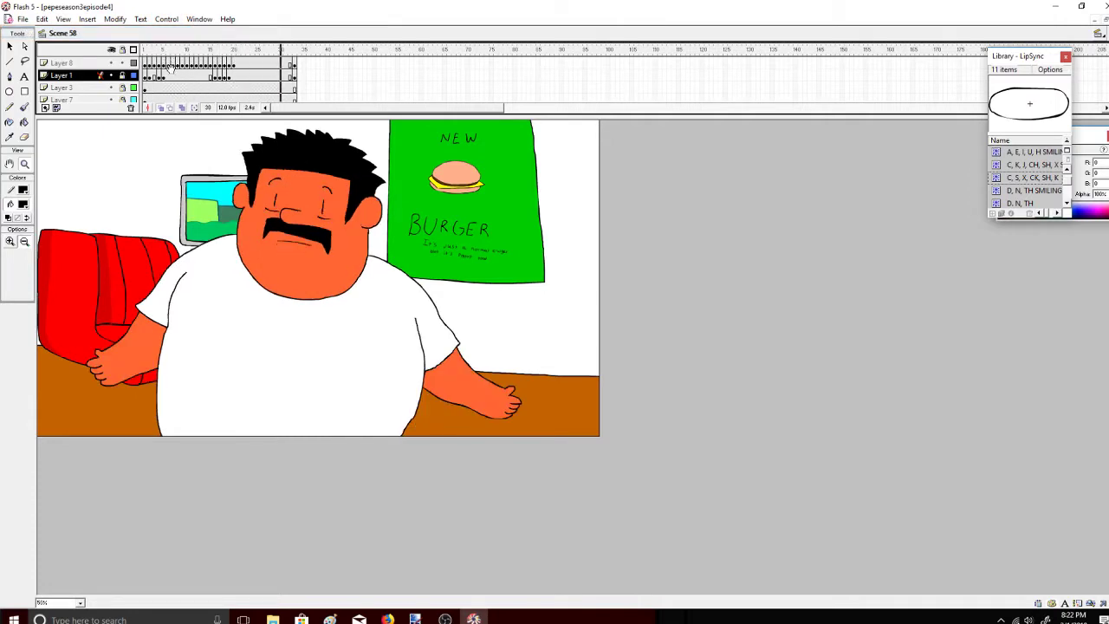
pyautogui.click(165, 19)
pyautogui.click(161, 33)
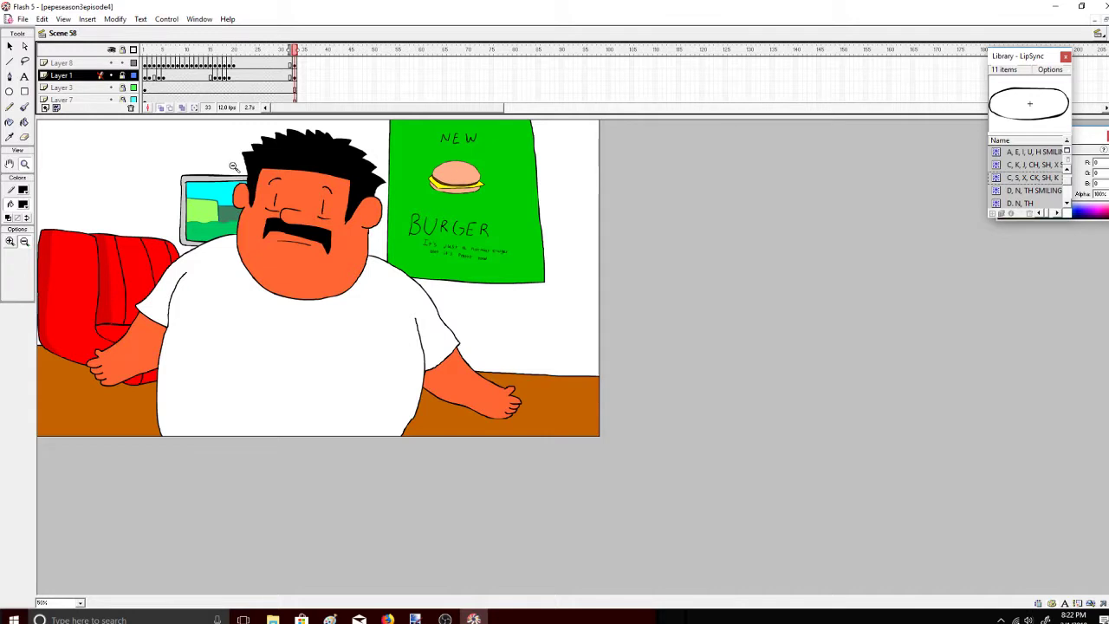
pyautogui.click(145, 49)
pyautogui.click(167, 19)
pyautogui.click(166, 32)
pyautogui.click(168, 23)
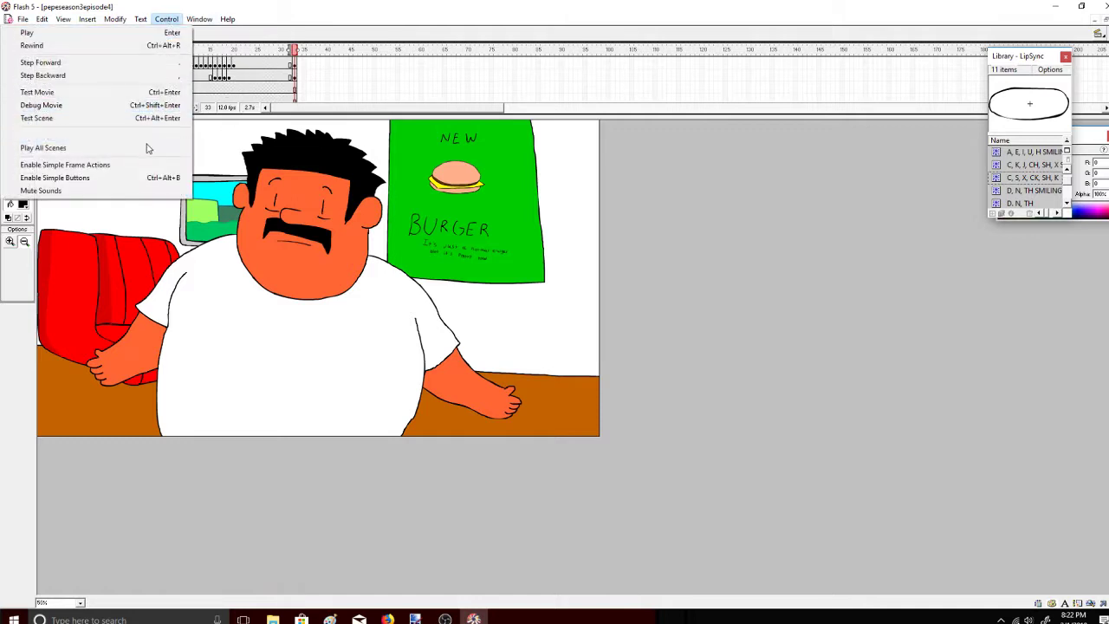
pyautogui.click(147, 147)
# Look through Scenes 55 and 53 and open Scene 54
pyautogui.click(1098, 33)
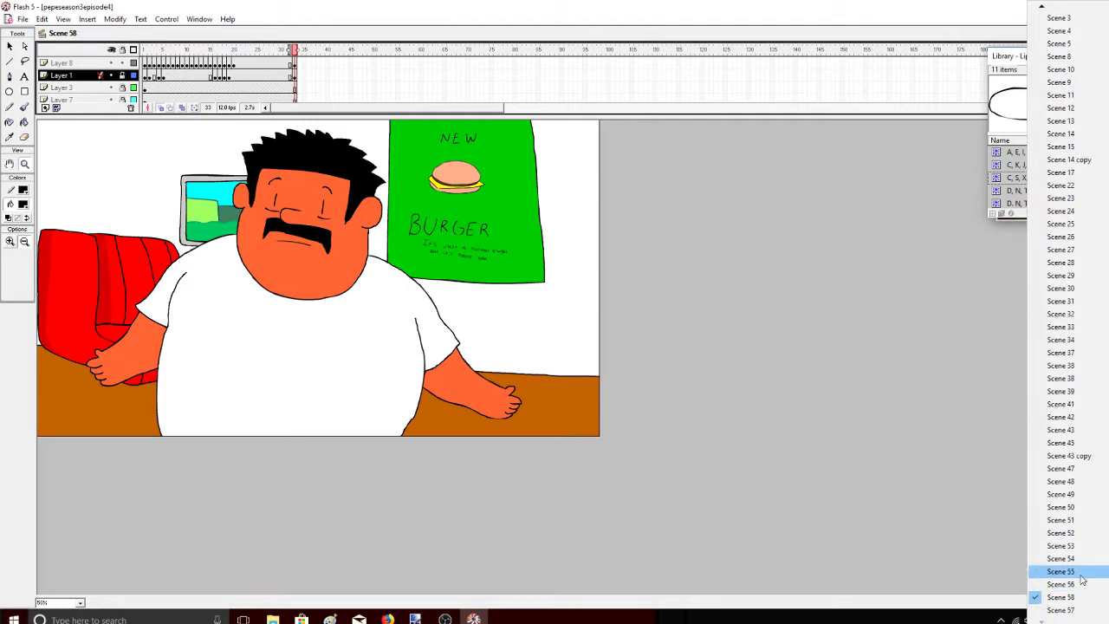
pyautogui.click(1082, 573)
pyautogui.click(1098, 35)
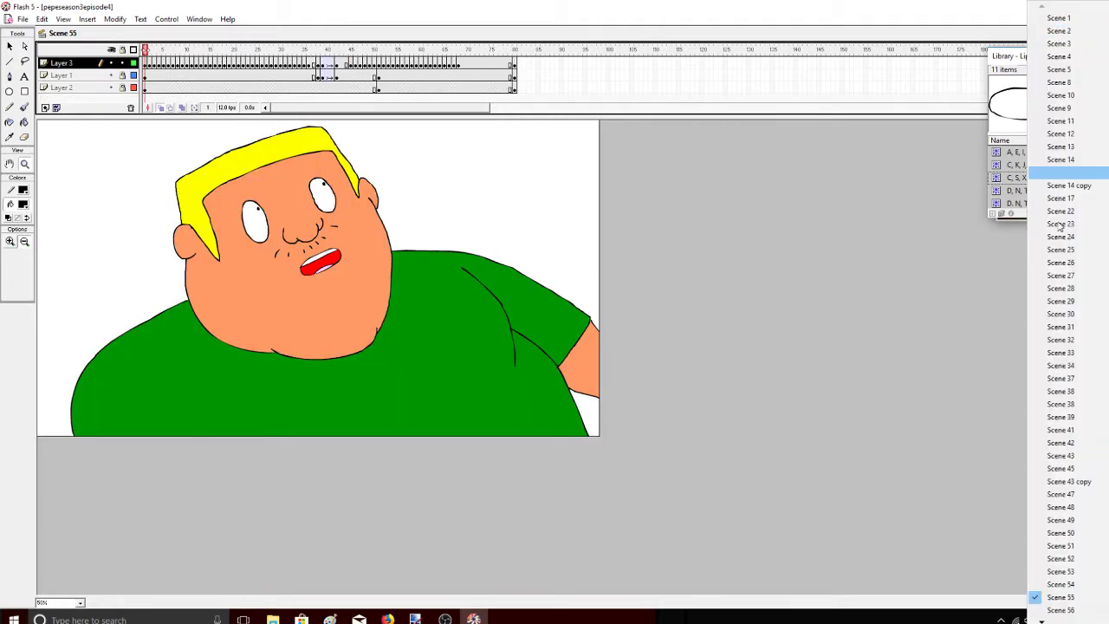
pyautogui.click(1069, 567)
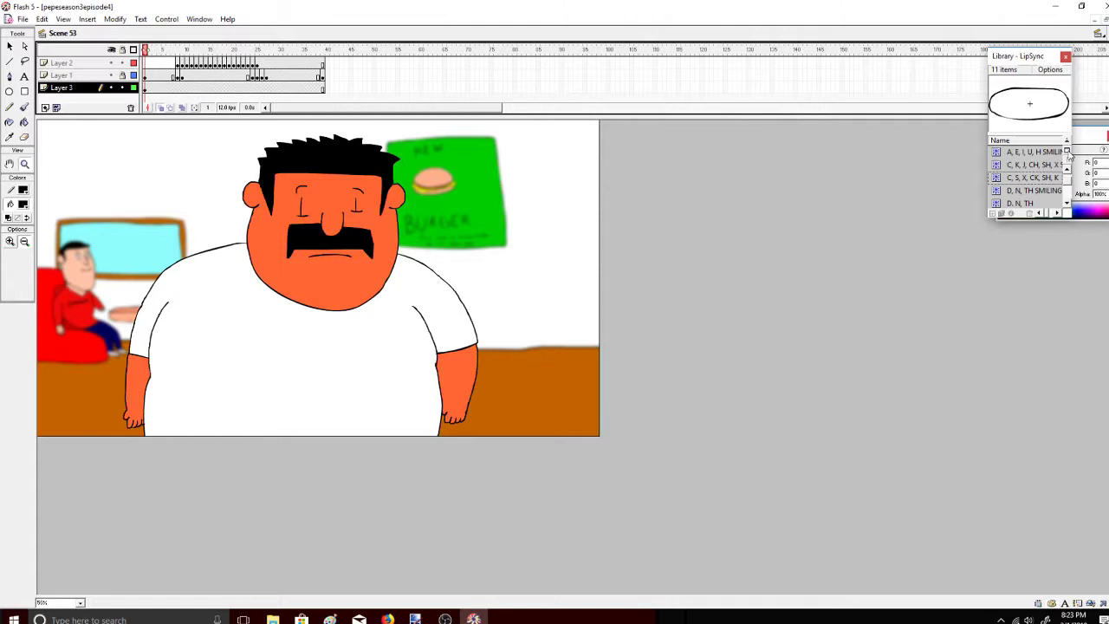
pyautogui.click(1098, 34)
pyautogui.click(1074, 589)
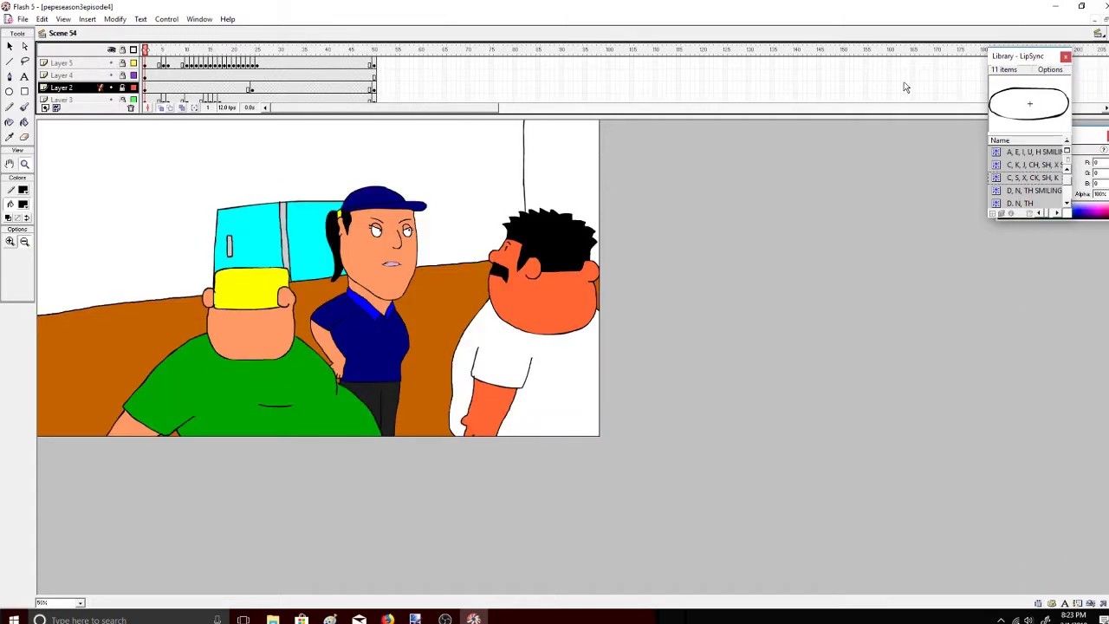
# Copy the mustached man's drawing from Layer 4 of Scene 54 and lock the layer again
pyautogui.click(1107, 98)
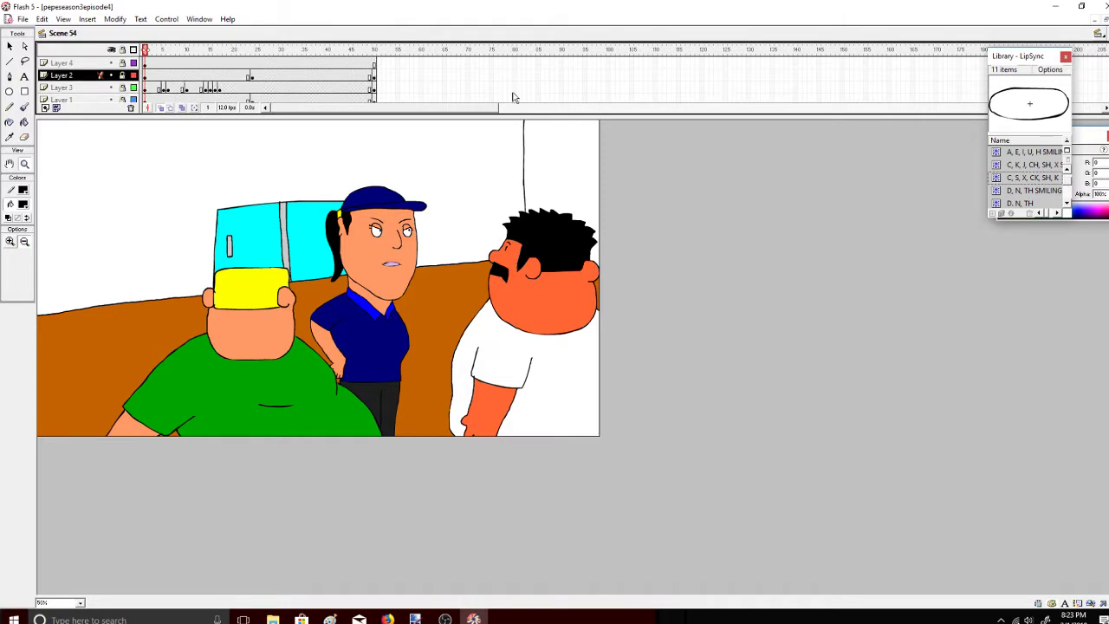
pyautogui.click(82, 63)
pyautogui.click(11, 46)
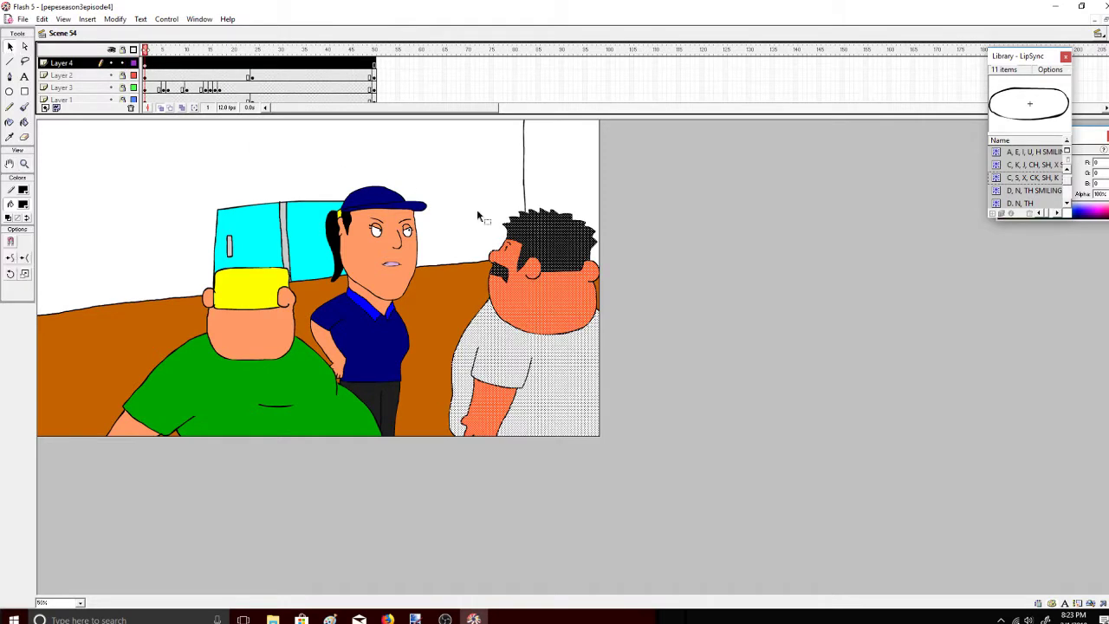
pyautogui.rightClick(561, 284)
pyautogui.click(580, 300)
pyautogui.click(122, 63)
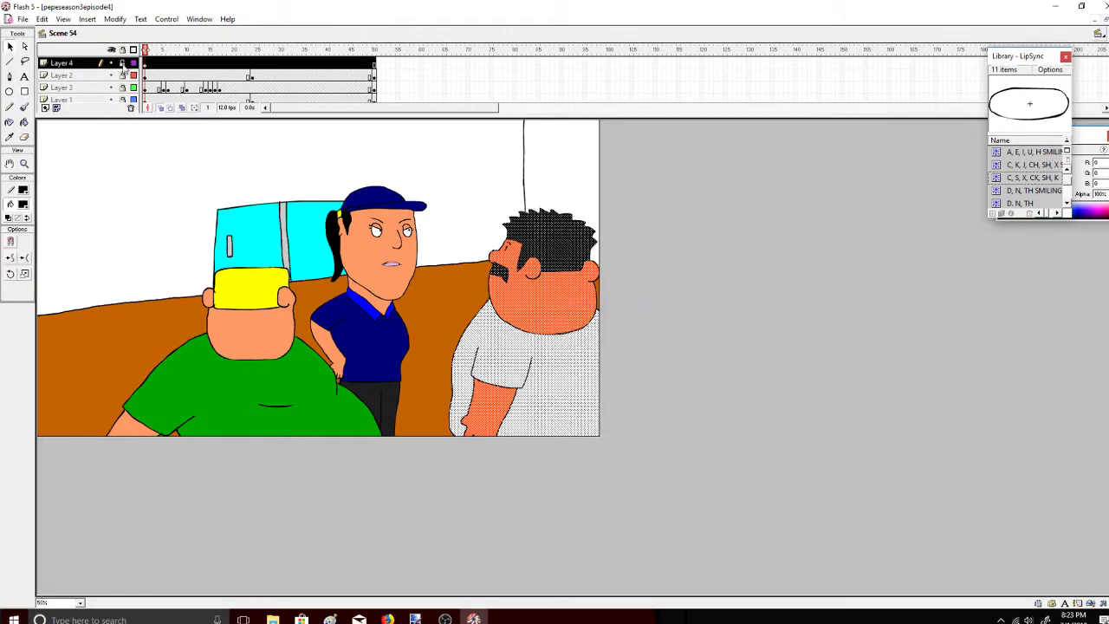
# Paste the copied mustached man into a new top layer in Scene 57 and play the scene
pyautogui.click(1098, 33)
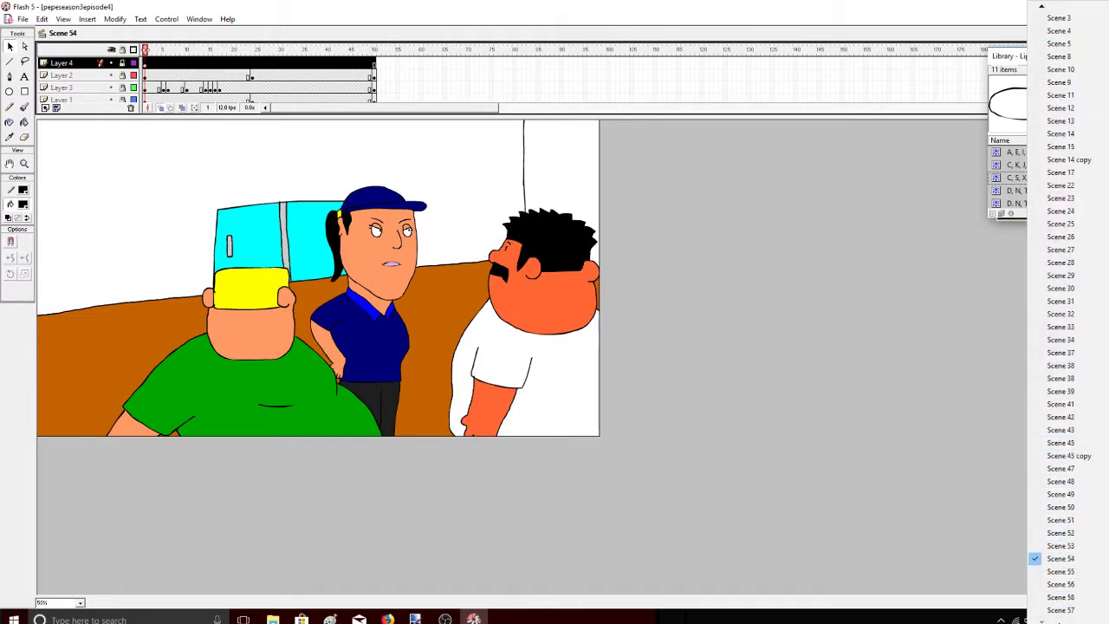
pyautogui.click(1059, 610)
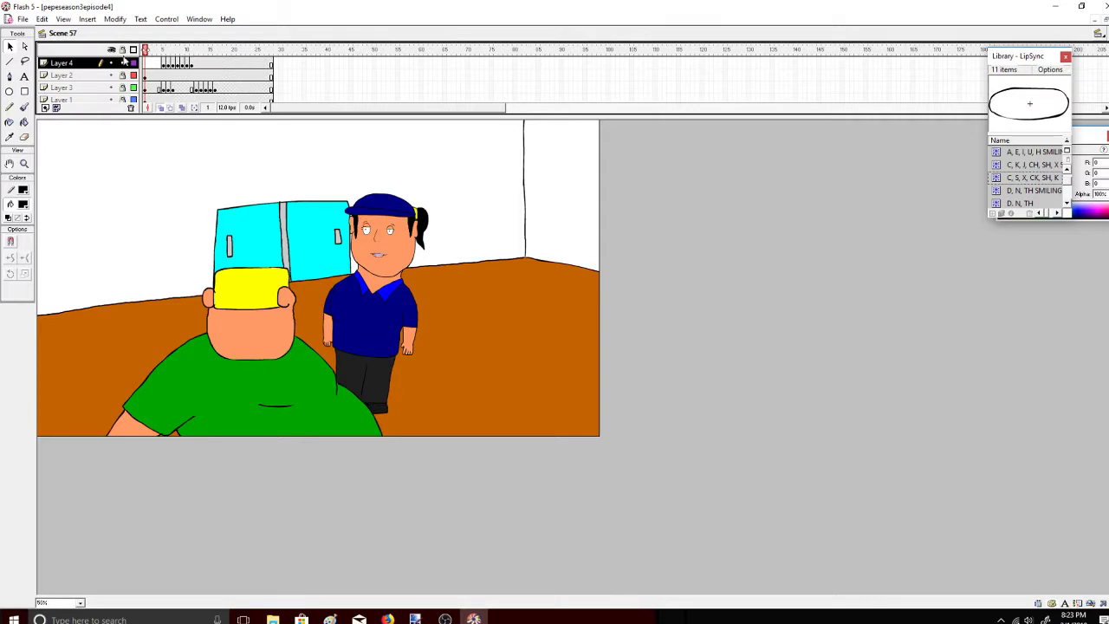
pyautogui.click(45, 107)
pyautogui.click(122, 62)
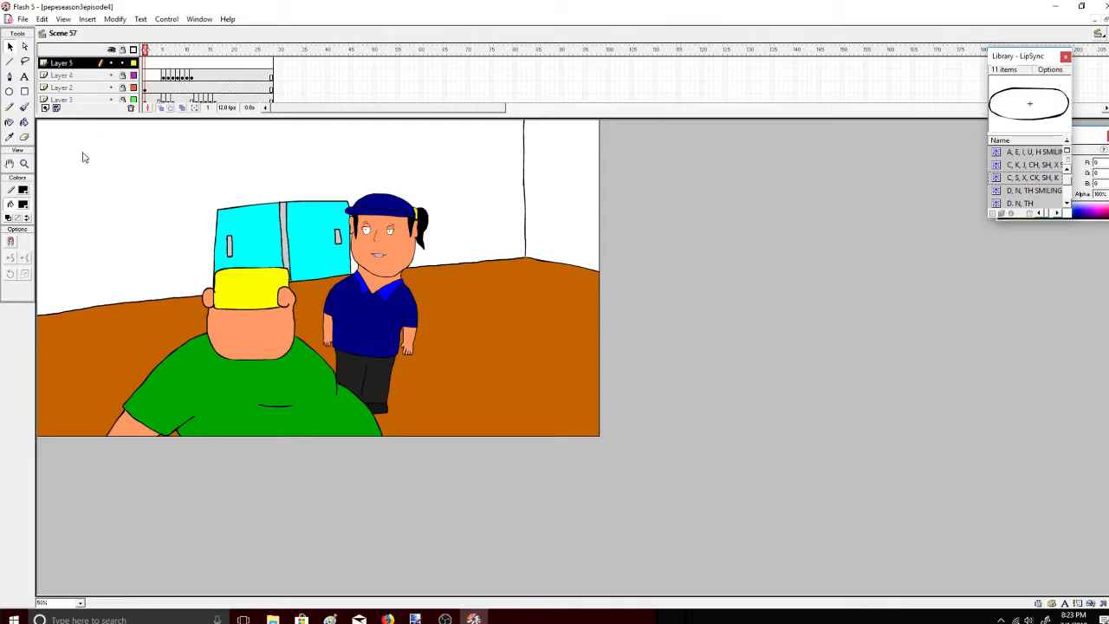
pyautogui.rightClick(81, 153)
pyautogui.click(109, 199)
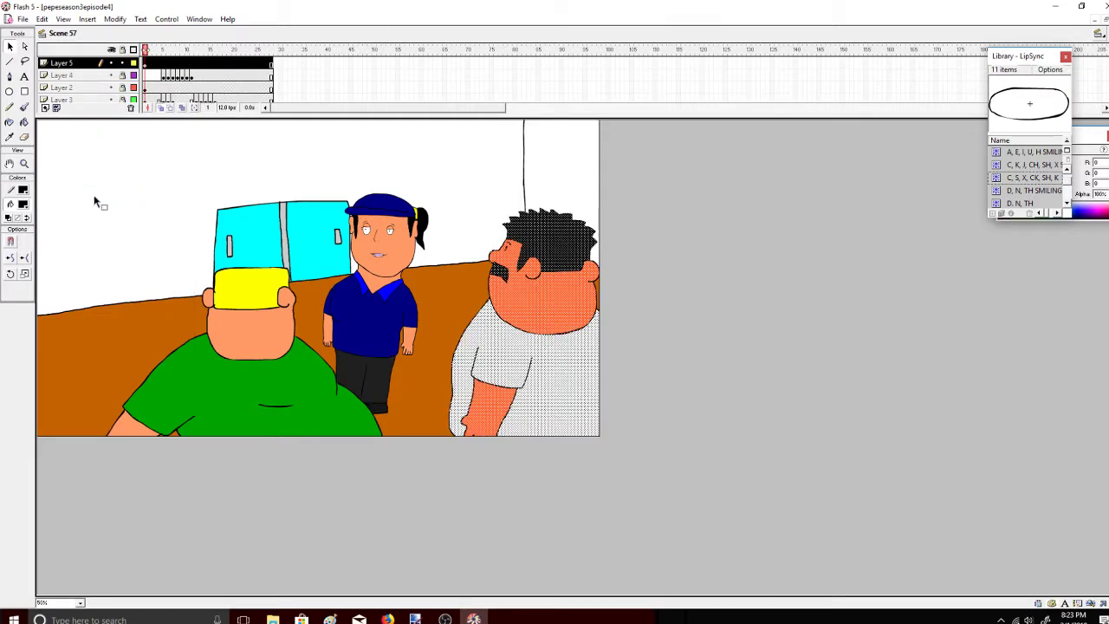
pyautogui.click(95, 198)
pyautogui.click(166, 19)
pyautogui.click(177, 35)
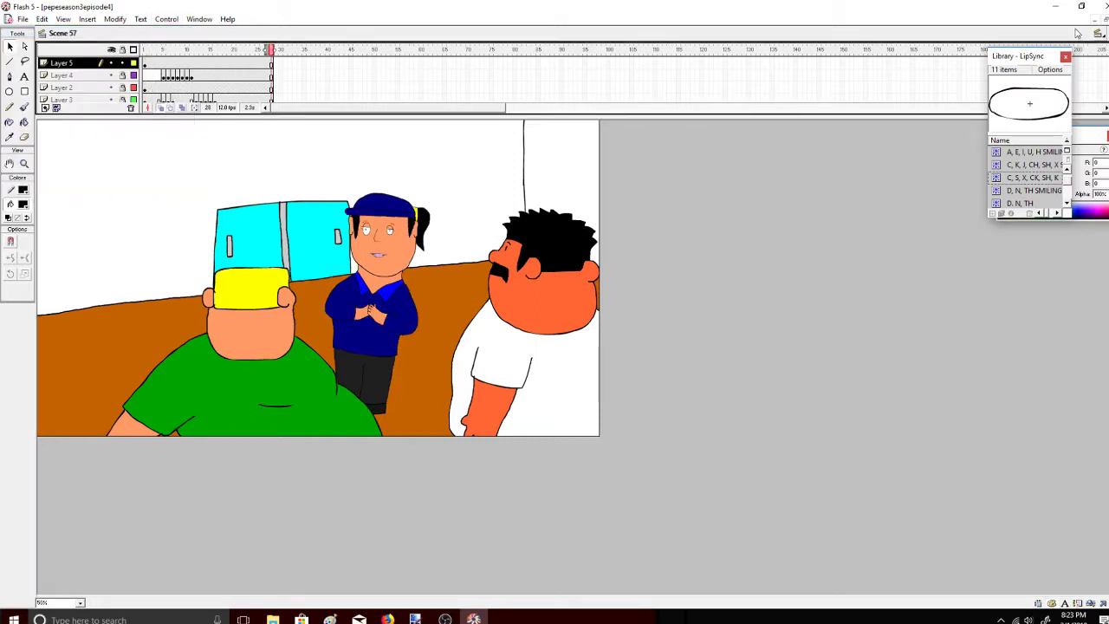
# Draw a short black line under the mustached man's eye on Layer 5 with the Brush tool
pyautogui.click(25, 163)
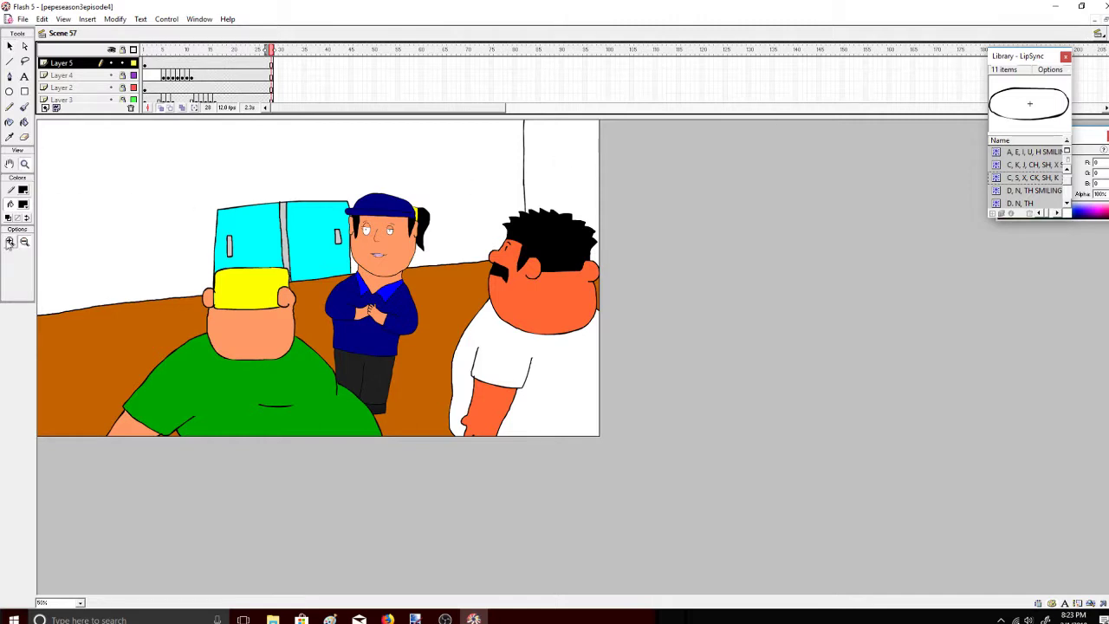
pyautogui.click(63, 19)
pyautogui.click(52, 160)
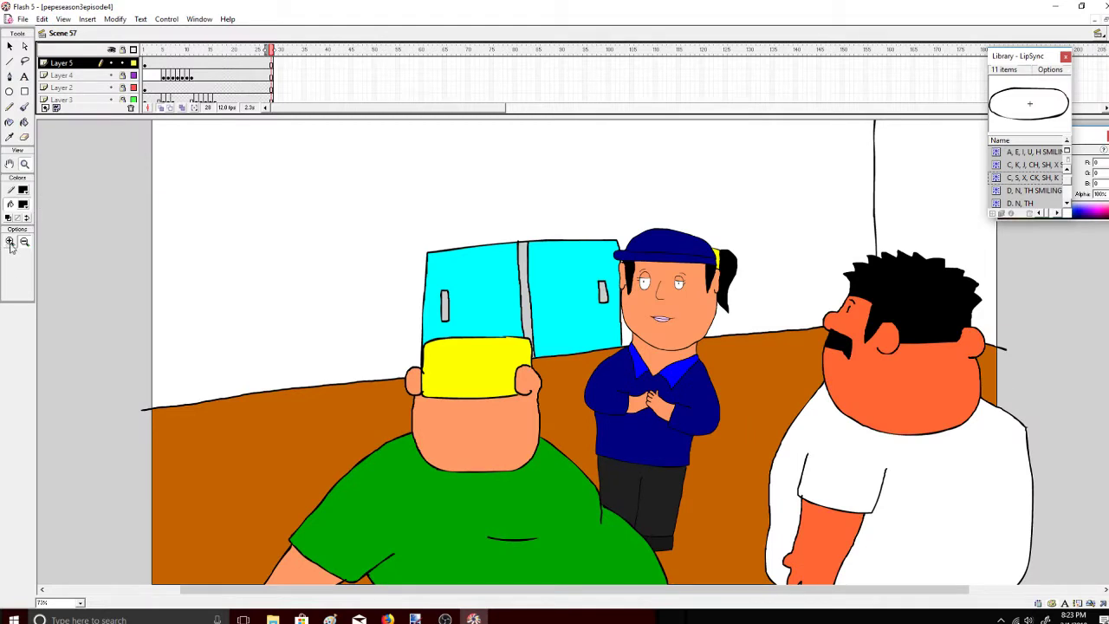
pyautogui.click(871, 372)
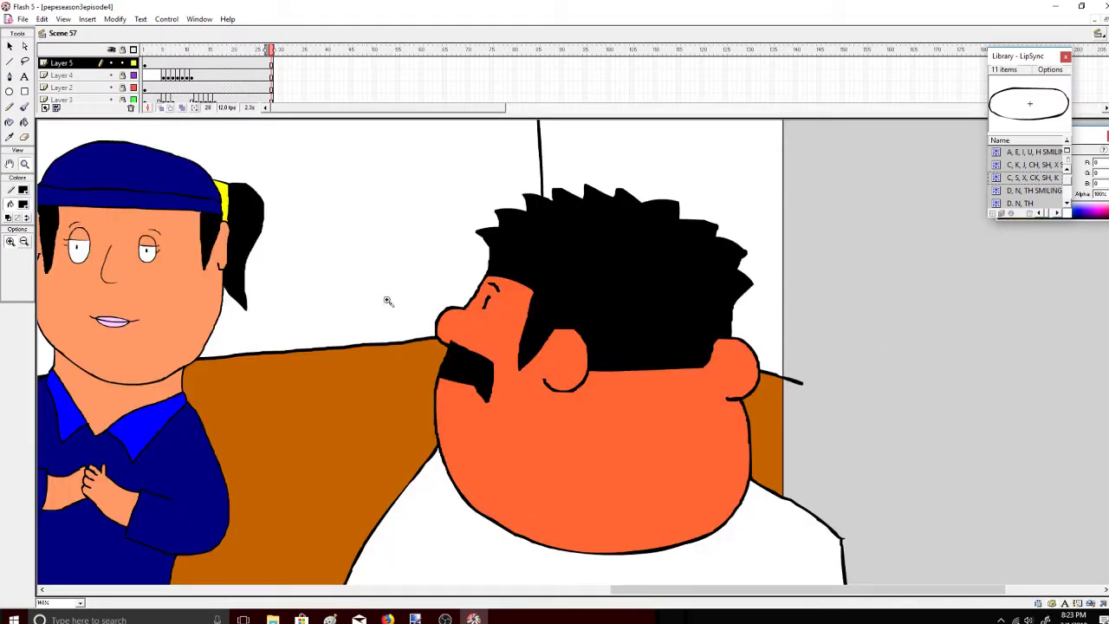
pyautogui.click(23, 107)
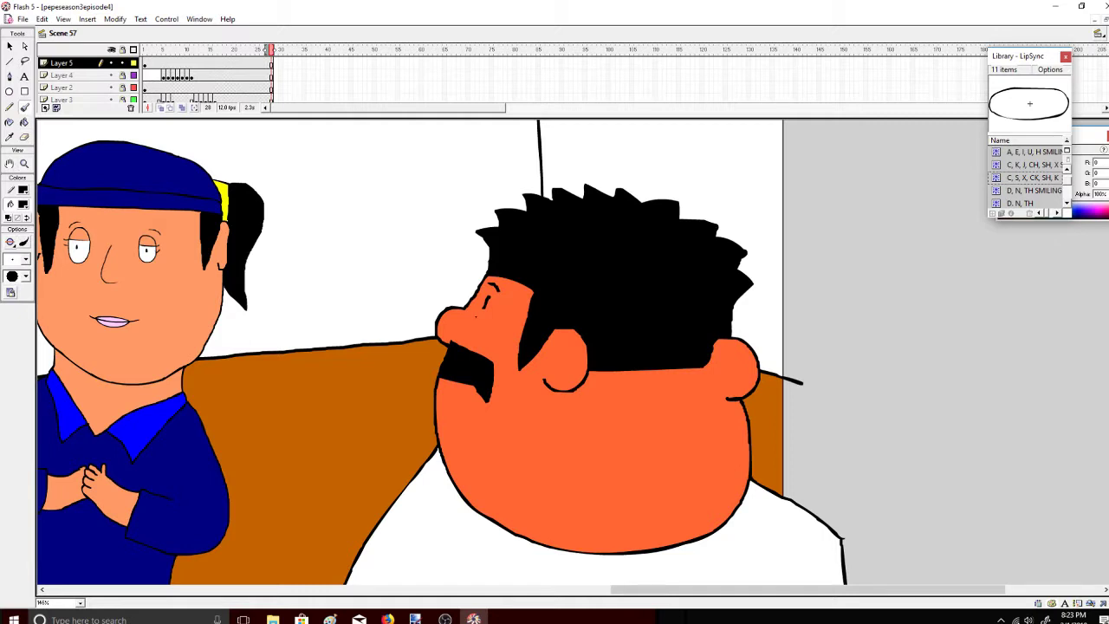
pyautogui.moveTo(473, 312); pyautogui.dragTo(493, 315)
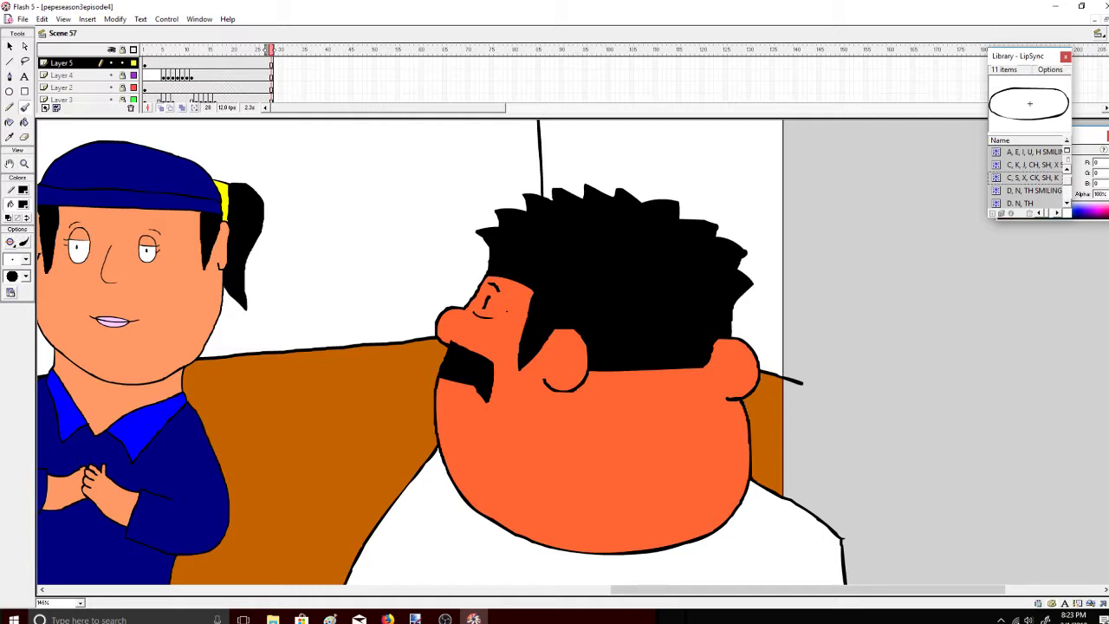
# Paint over the line above the man's eye in skin orange #FF6633 and redraw it with a thin black brush
pyautogui.click(23, 204)
pyautogui.click(527, 452)
pyautogui.click(24, 204)
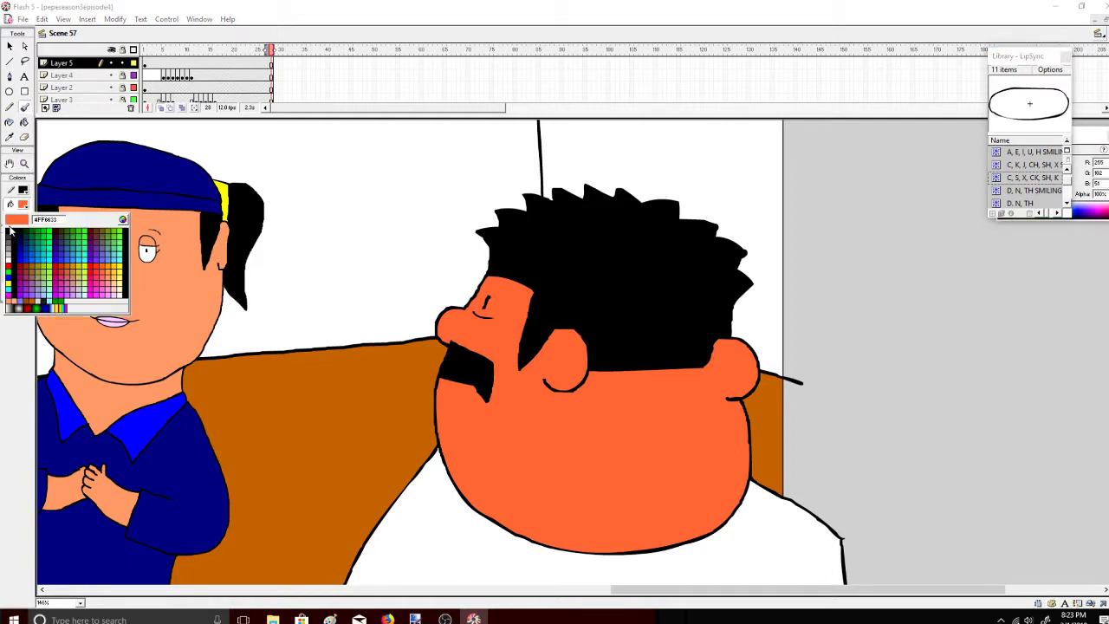
pyautogui.click(16, 227)
pyautogui.click(25, 258)
pyautogui.click(24, 278)
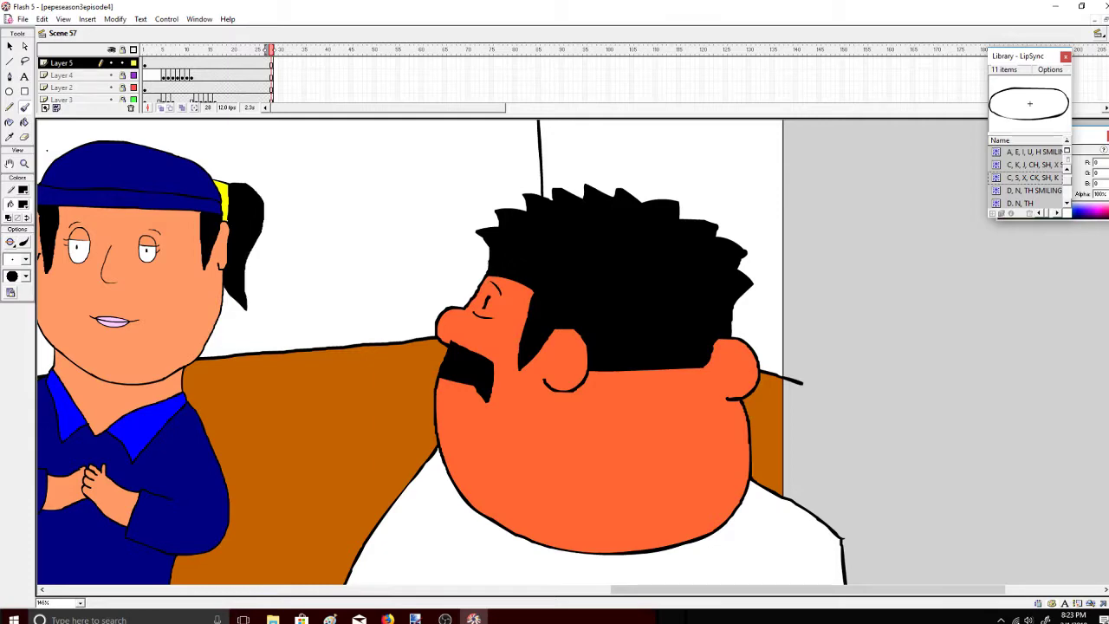
# Bring the whole stage of Scene 57 back into view and play the scene to review the edited face
pyautogui.click(24, 162)
pyautogui.click(25, 242)
pyautogui.click(130, 324)
pyautogui.click(317, 468)
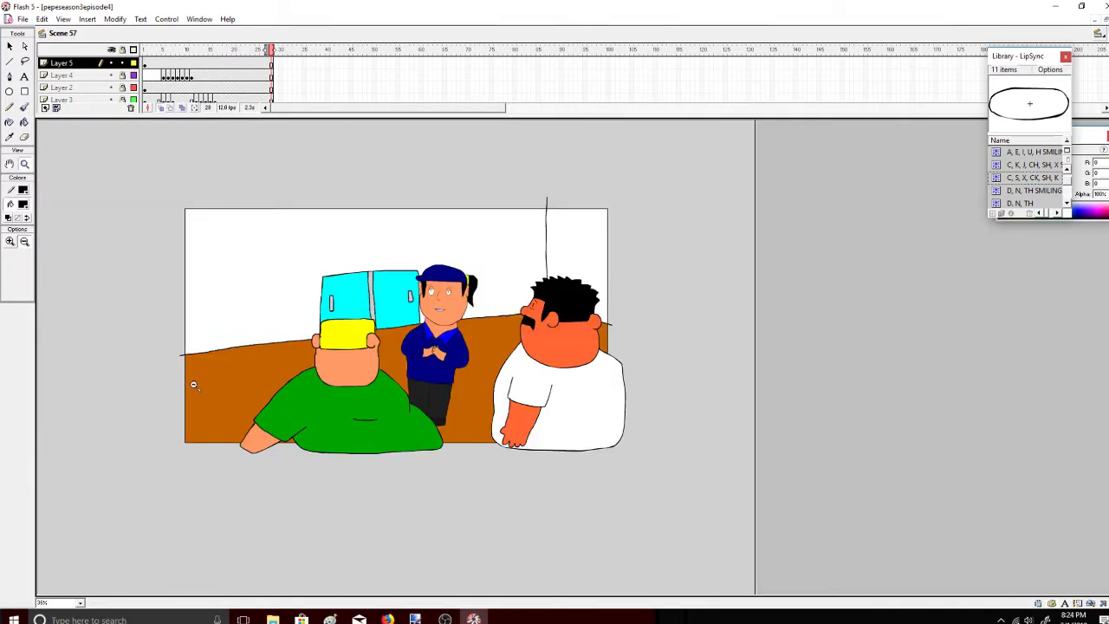
pyautogui.click(63, 19)
pyautogui.click(52, 153)
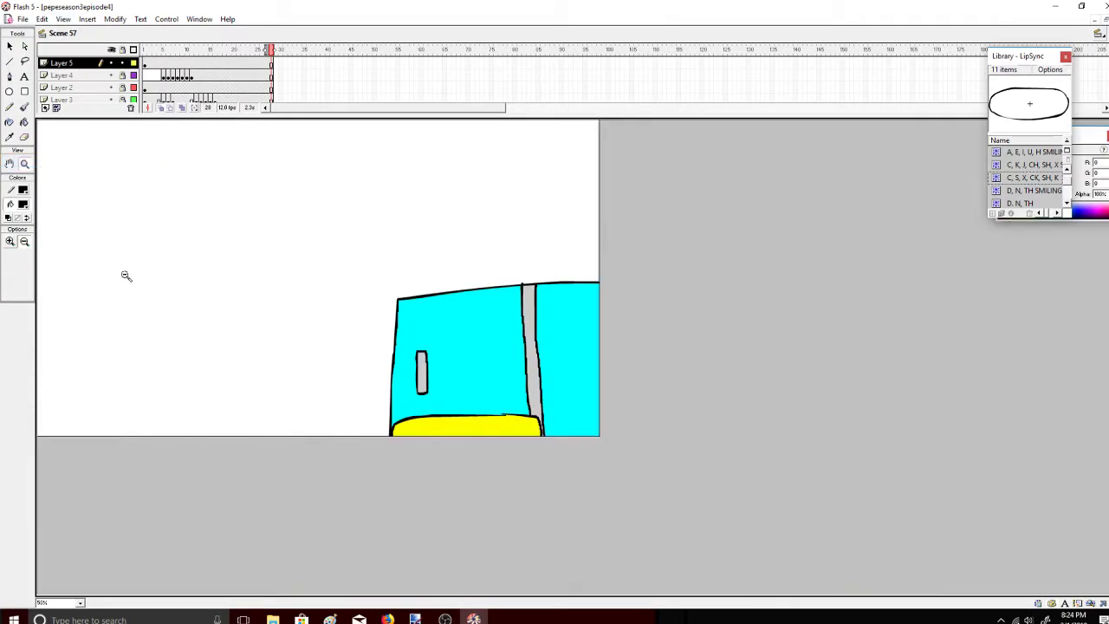
pyautogui.press('Return')
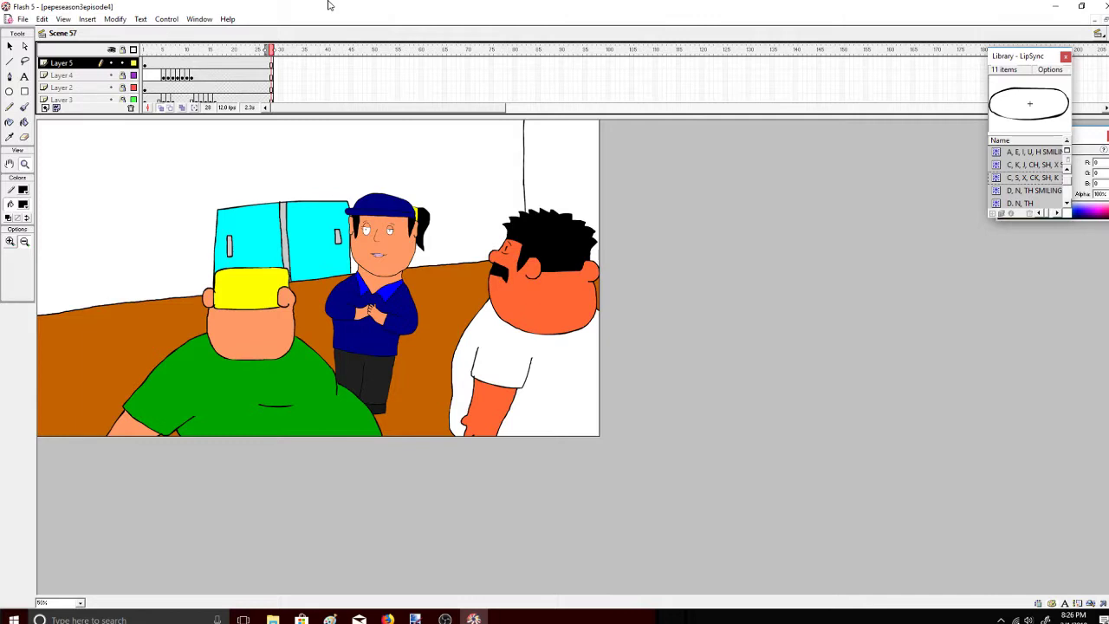
# Check the live chat in the YouTube dashboard and switch back to Flash
pyautogui.click(387, 619)
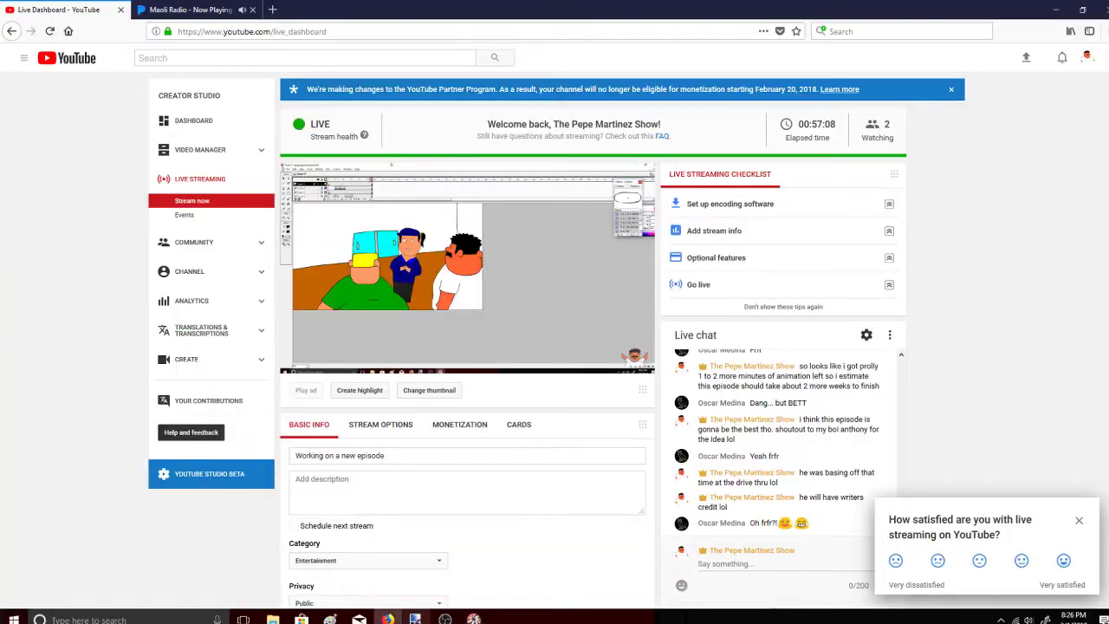
pyautogui.click(444, 619)
pyautogui.click(474, 619)
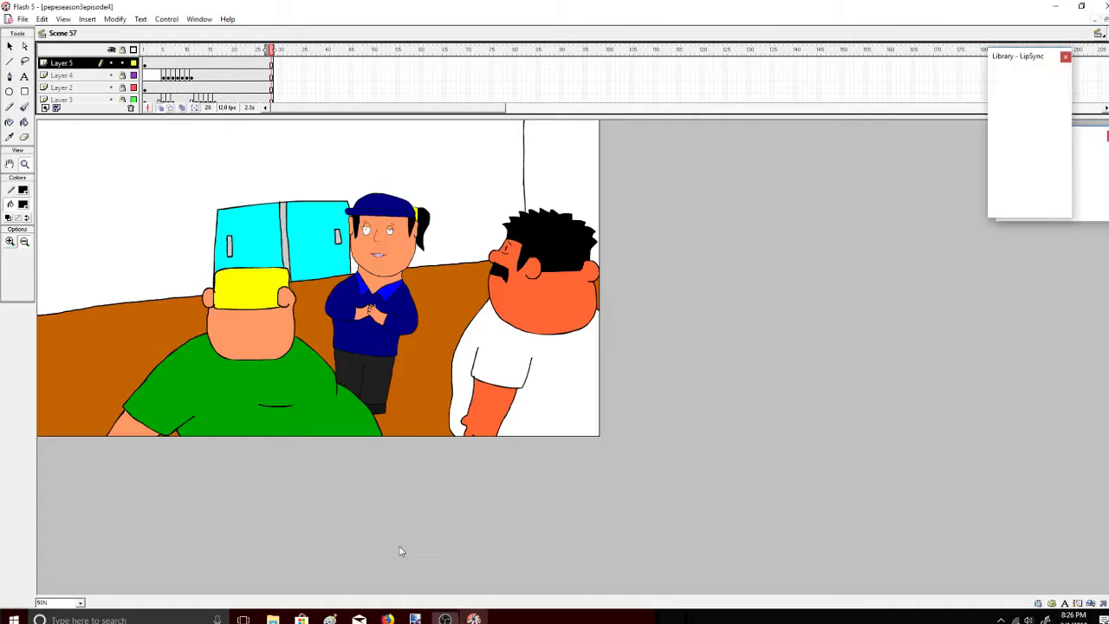
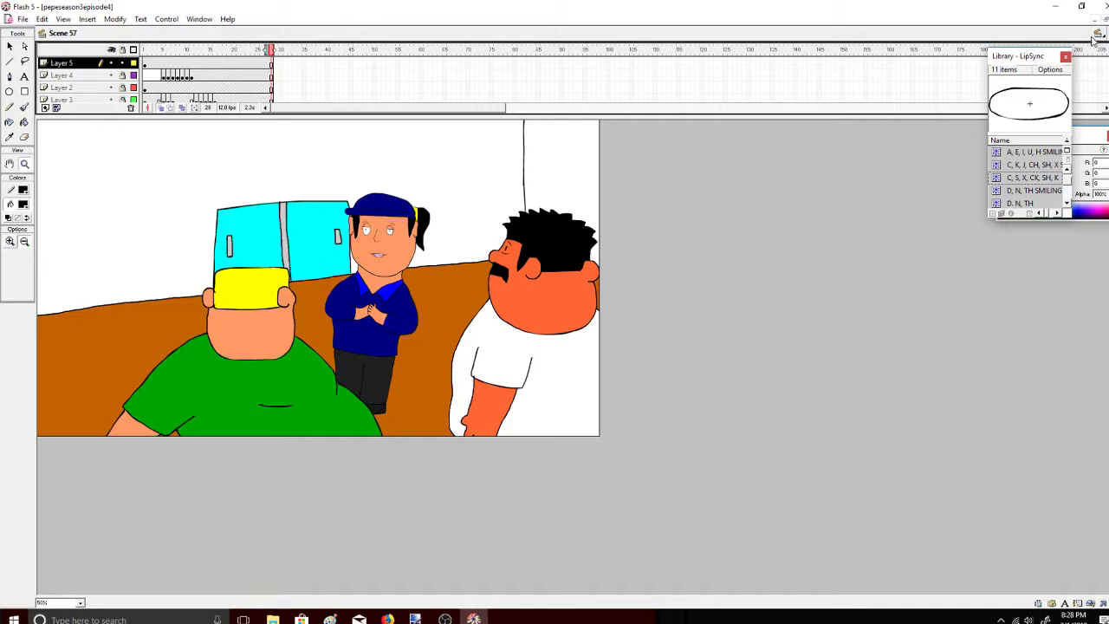
# Duplicate Scene 58 from the scene list and switch to the copy
pyautogui.click(202, 19)
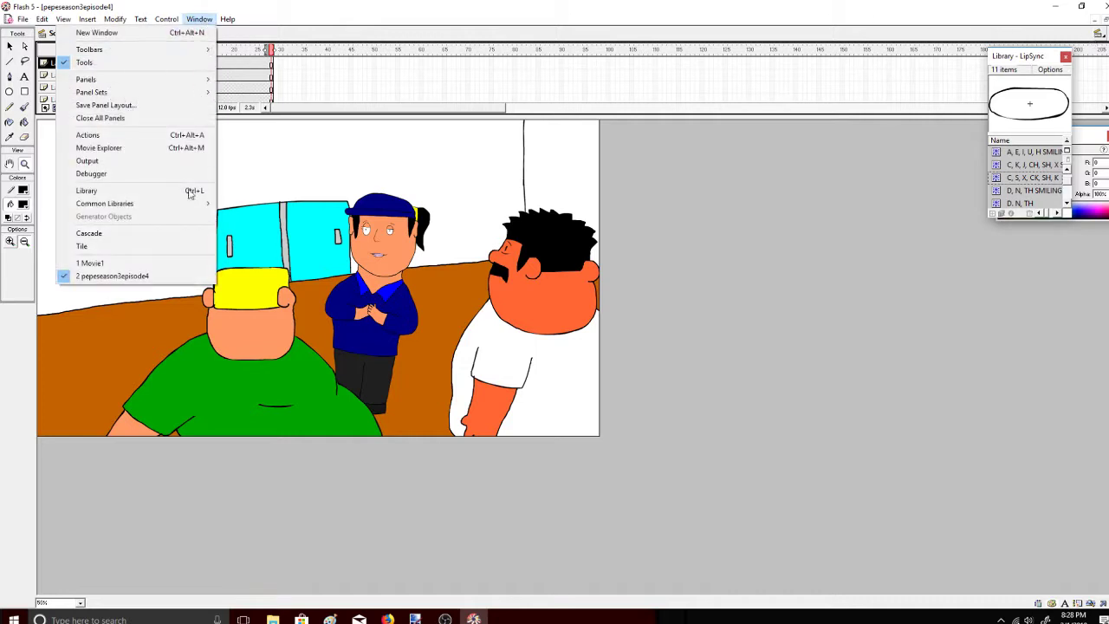
pyautogui.moveTo(201, 86)
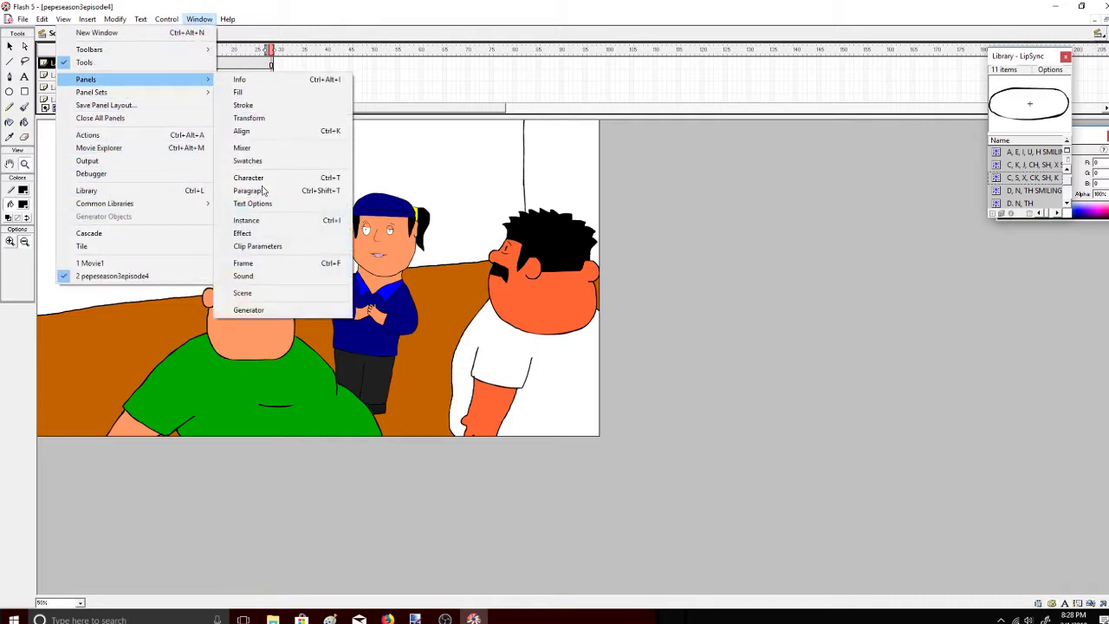
pyautogui.click(273, 295)
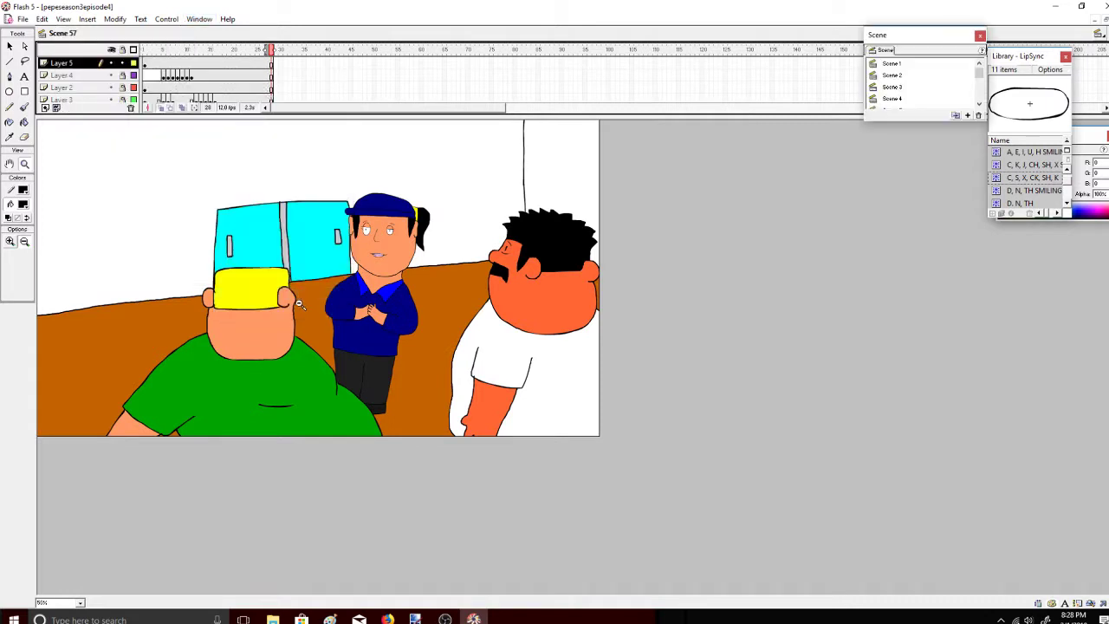
pyautogui.moveTo(980, 76); pyautogui.dragTo(979, 95)
pyautogui.click(954, 88)
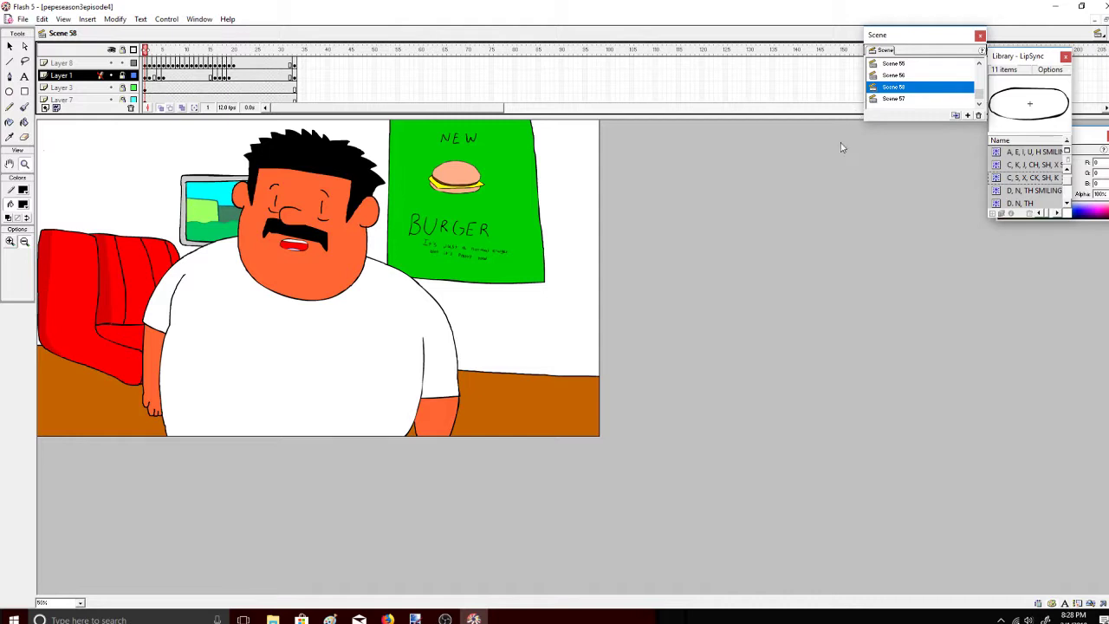
pyautogui.click(923, 78)
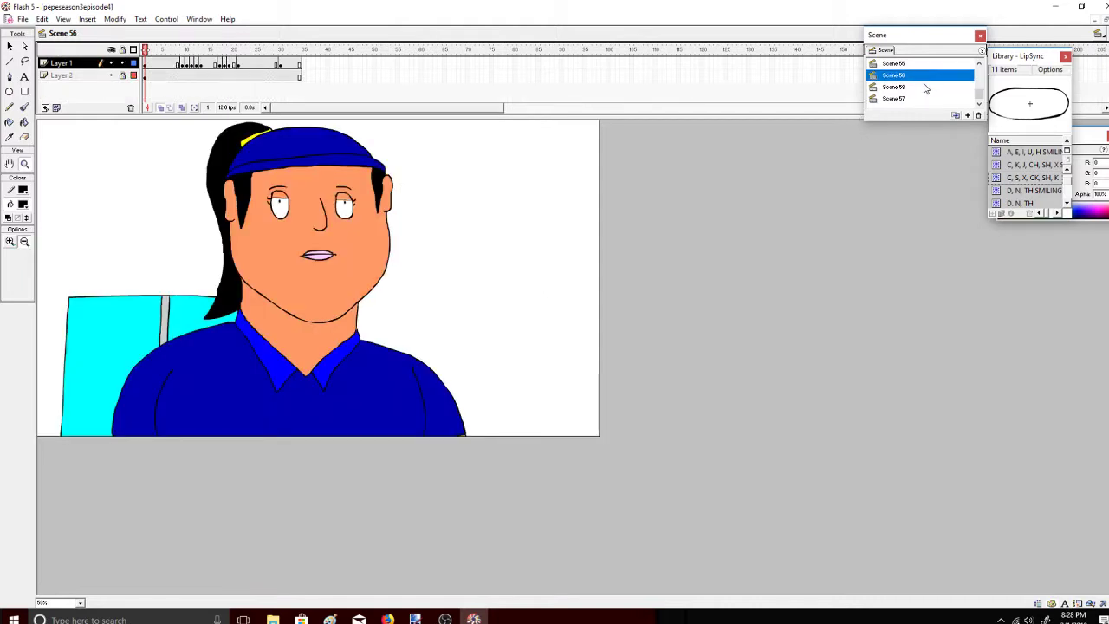
pyautogui.click(928, 87)
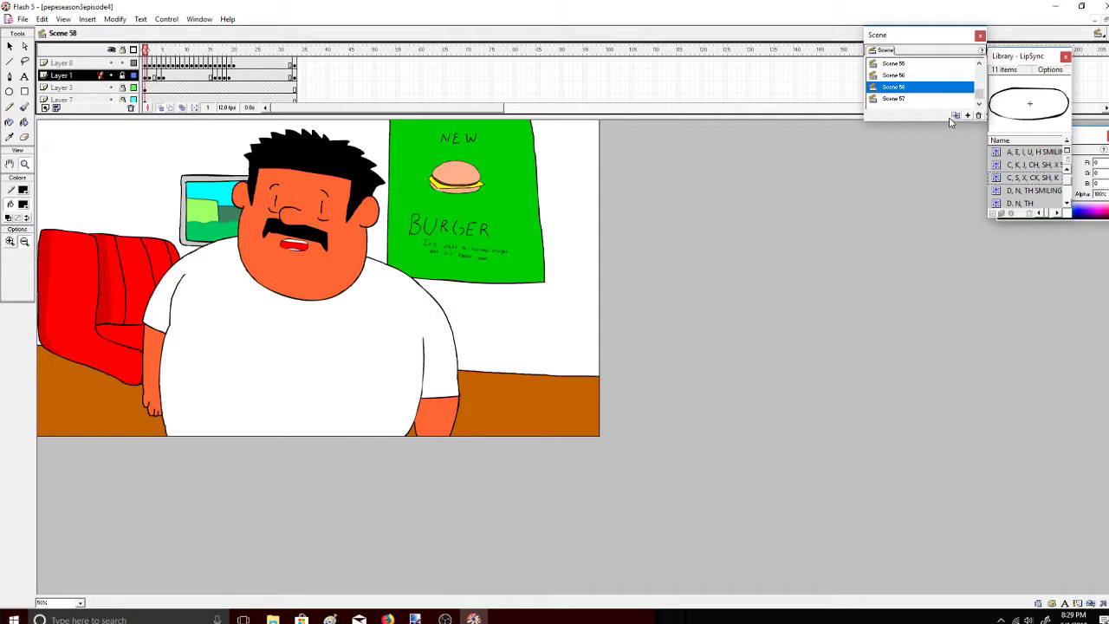
pyautogui.click(954, 115)
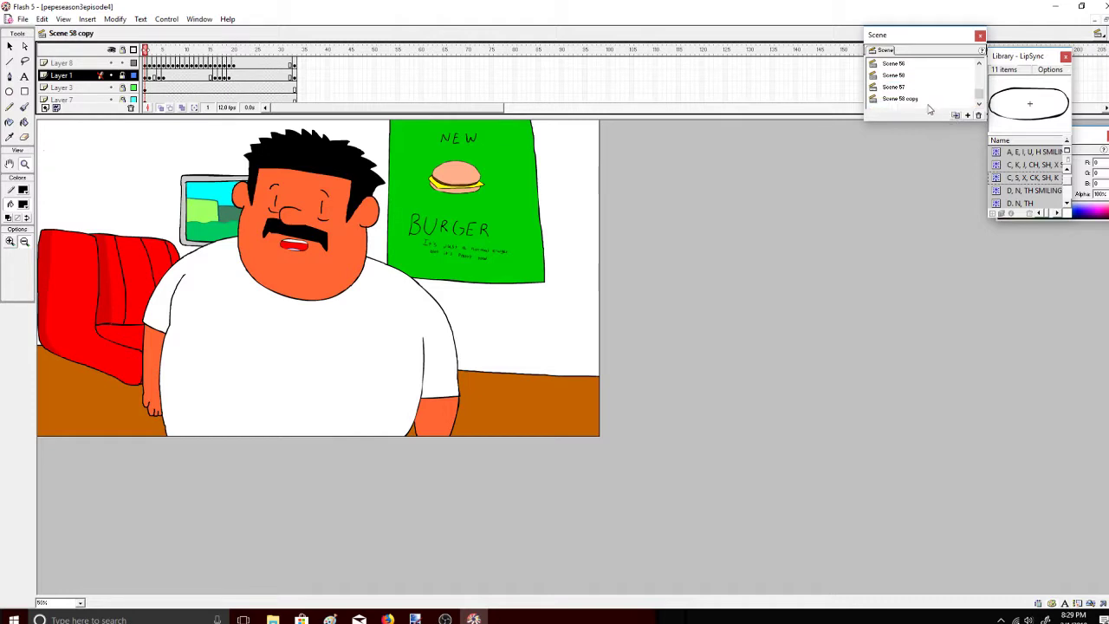
pyautogui.click(927, 88)
pyautogui.click(932, 101)
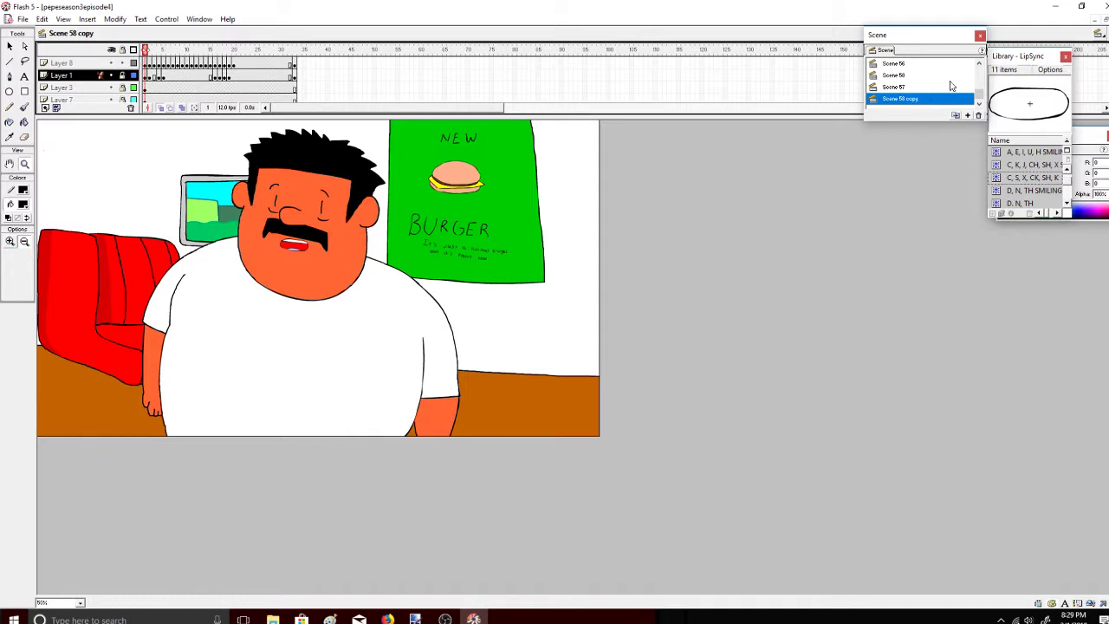
pyautogui.click(980, 36)
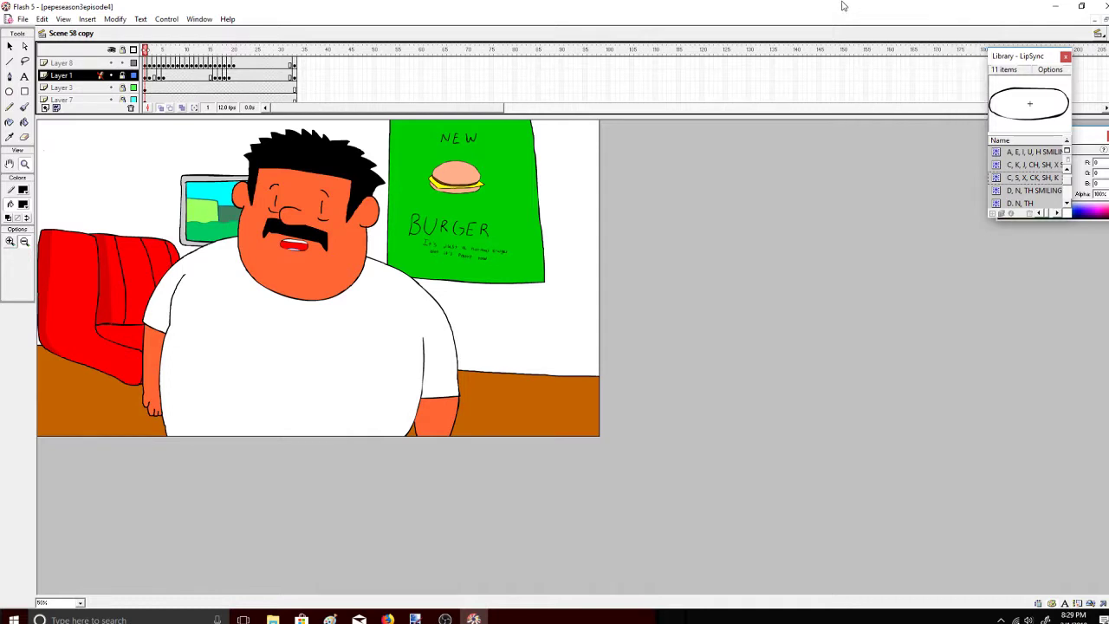
# Remove the first four frames of Layer 1, extend the layer back to frame 33, and play the scene
pyautogui.moveTo(146, 50); pyautogui.dragTo(172, 65)
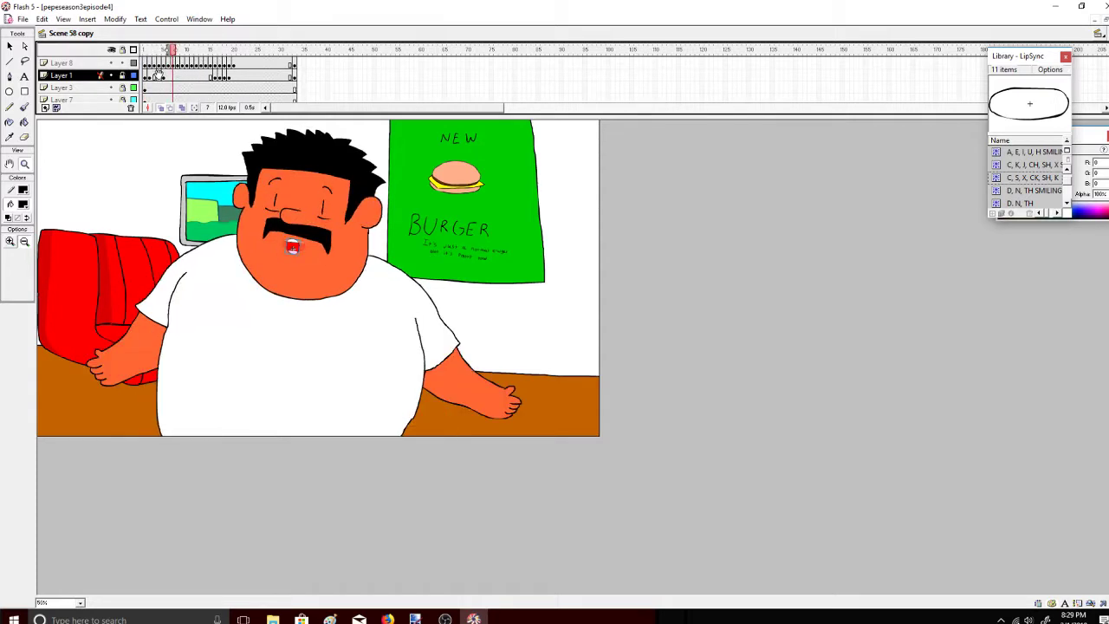
pyautogui.click(159, 76)
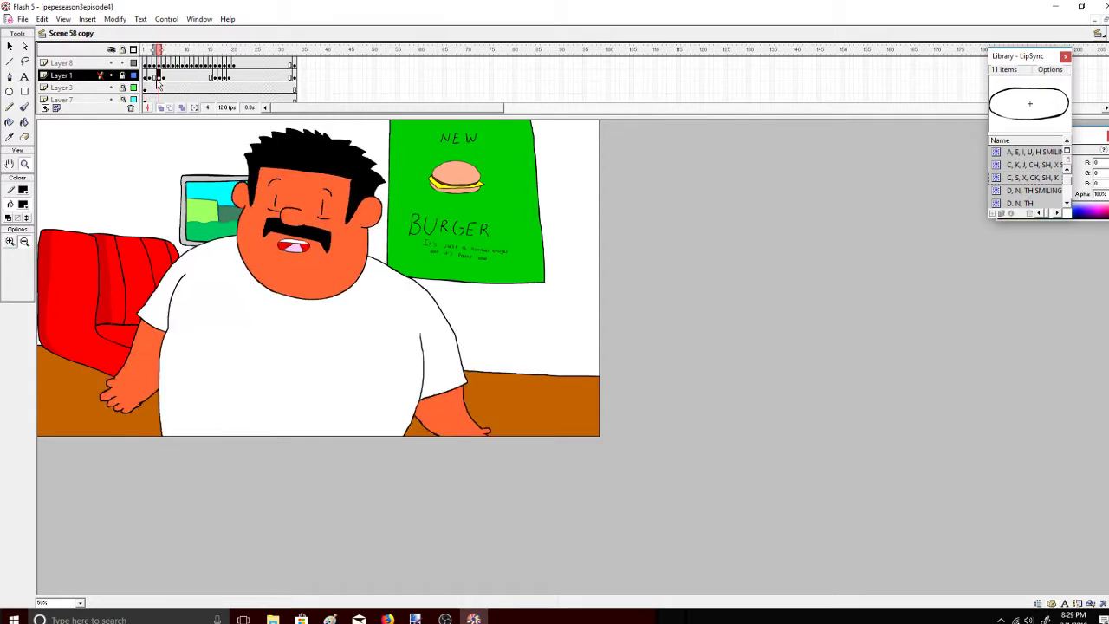
pyautogui.moveTo(158, 76); pyautogui.dragTo(146, 76)
pyautogui.rightClick(145, 76)
pyautogui.click(185, 112)
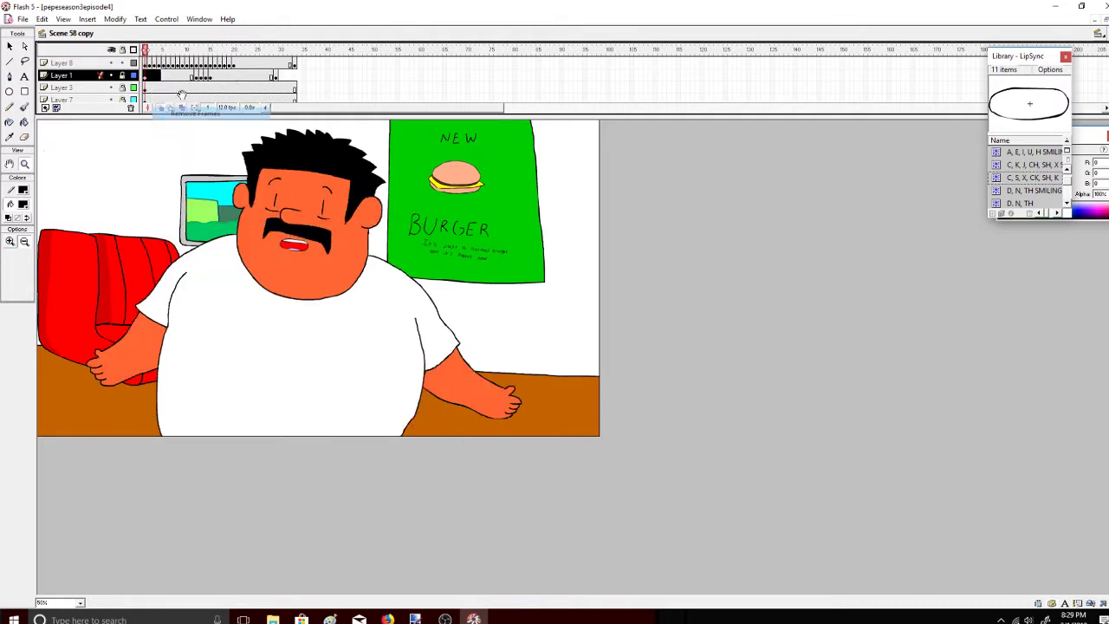
pyautogui.click(294, 76)
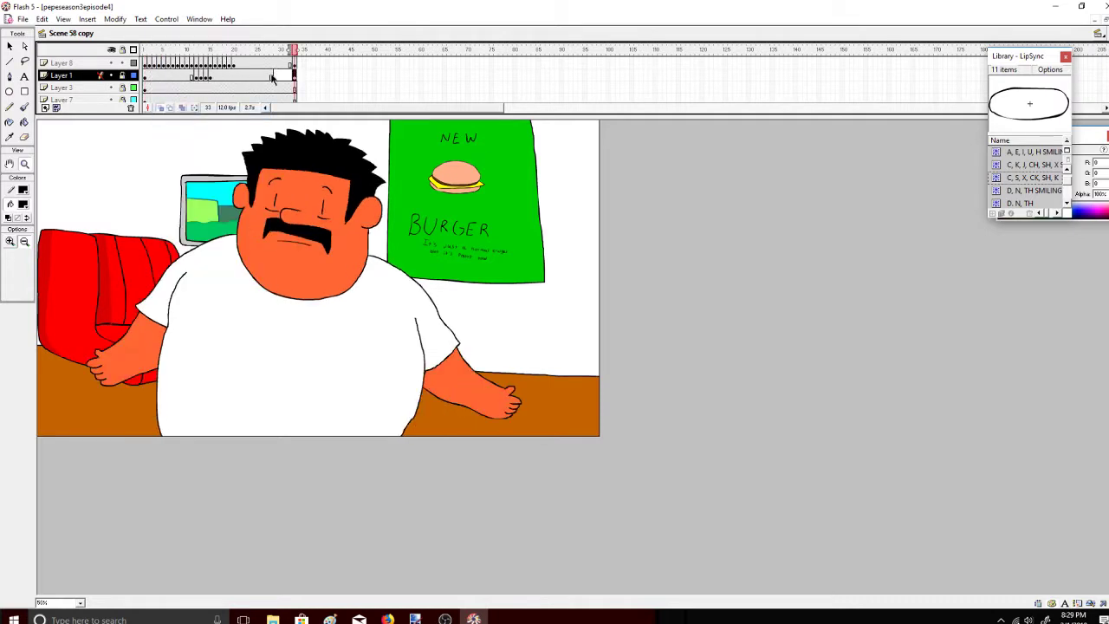
pyautogui.press('Return')
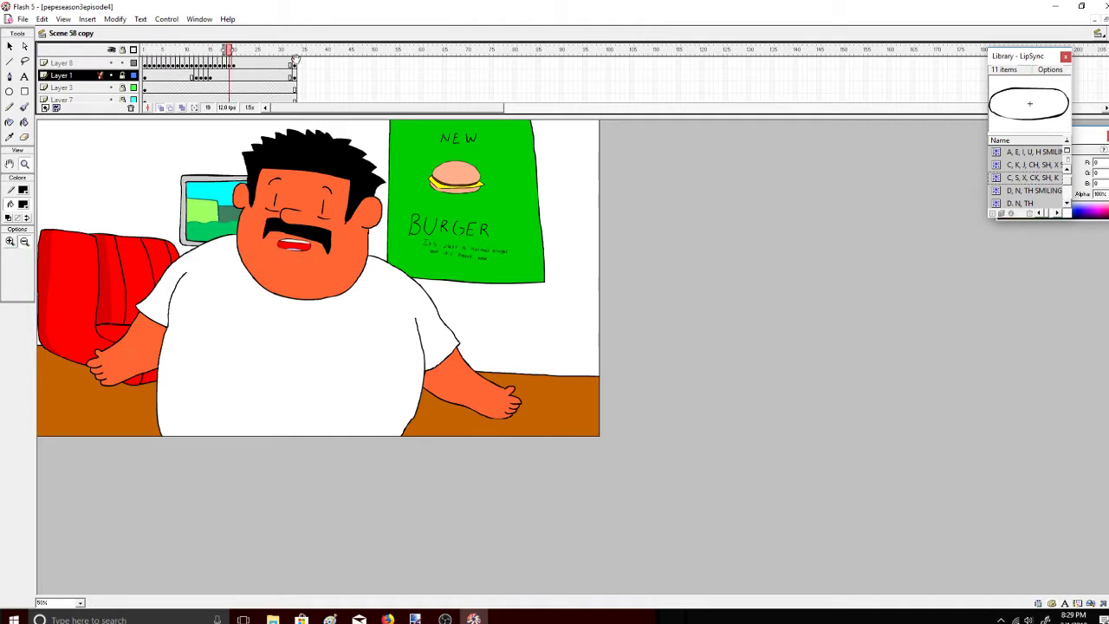
# Remove all the lip-sync frames from Layer 8
pyautogui.moveTo(295, 62); pyautogui.dragTo(144, 62)
pyautogui.rightClick(159, 63)
pyautogui.click(198, 97)
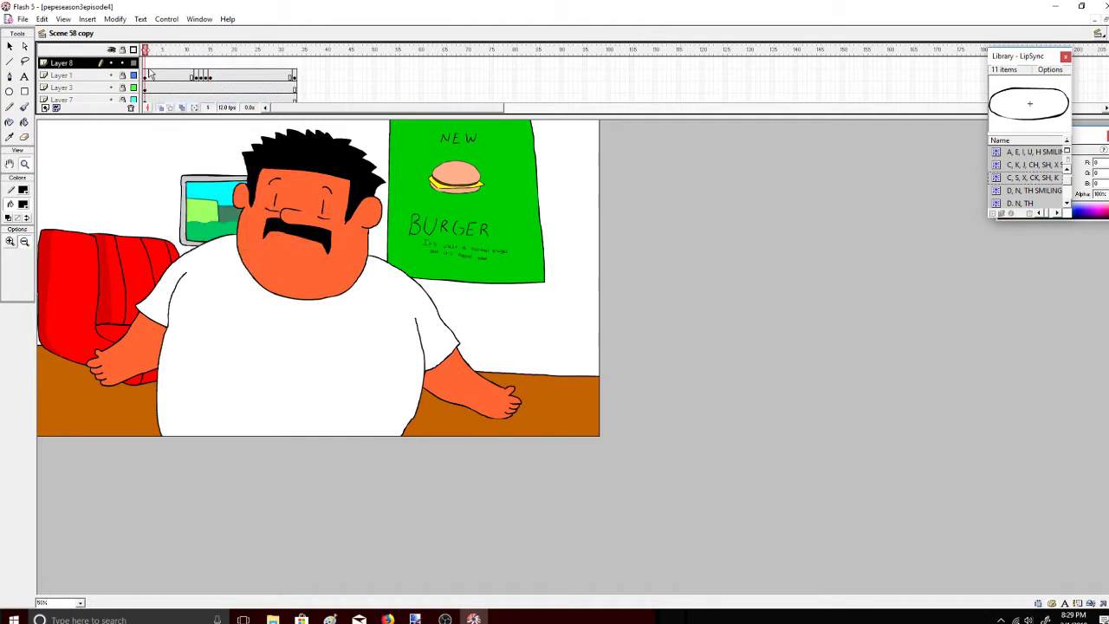
# Remove the Layer 1 frames from frame 9 onward, keeping only the opening arms-out pose
pyautogui.moveTo(300, 77); pyautogui.dragTo(222, 77)
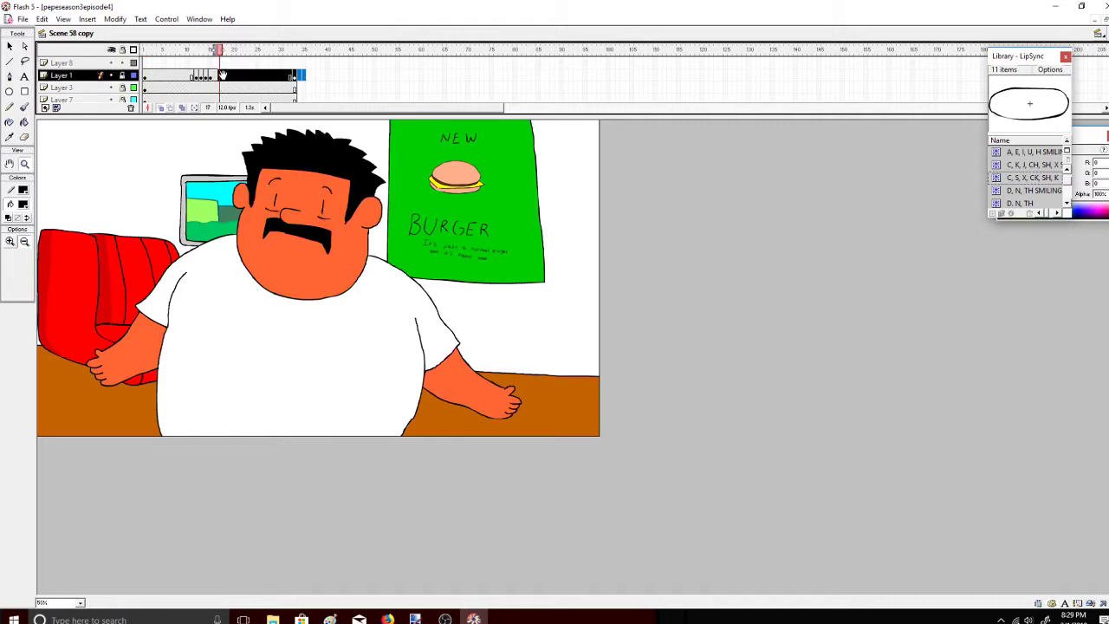
pyautogui.moveTo(305, 79); pyautogui.dragTo(181, 78)
pyautogui.rightClick(192, 77)
pyautogui.click(208, 110)
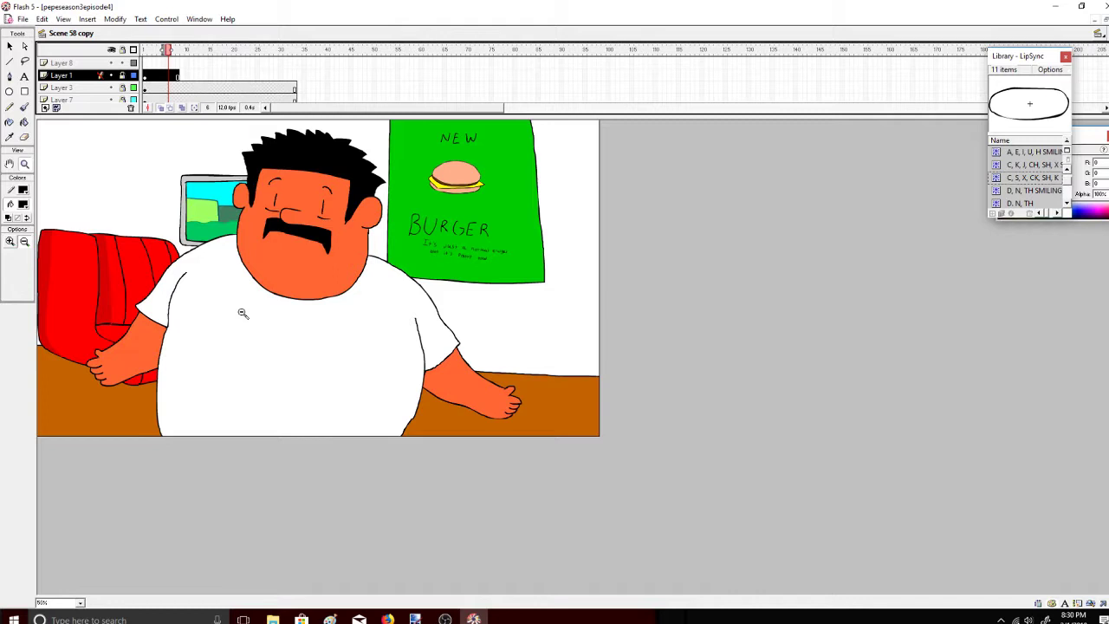
# Insert a blank keyframe at frame 9 of Layer 1, hide the other layers, unlock Layer 1 and turn on onion skinning
pyautogui.rightClick(182, 78)
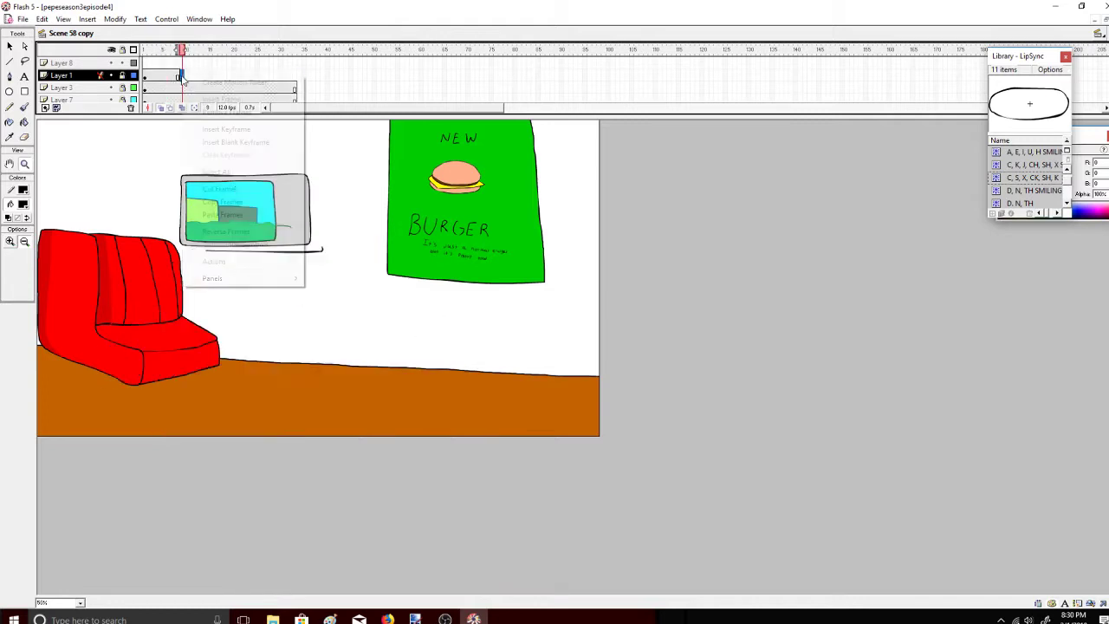
pyautogui.click(230, 142)
pyautogui.click(63, 19)
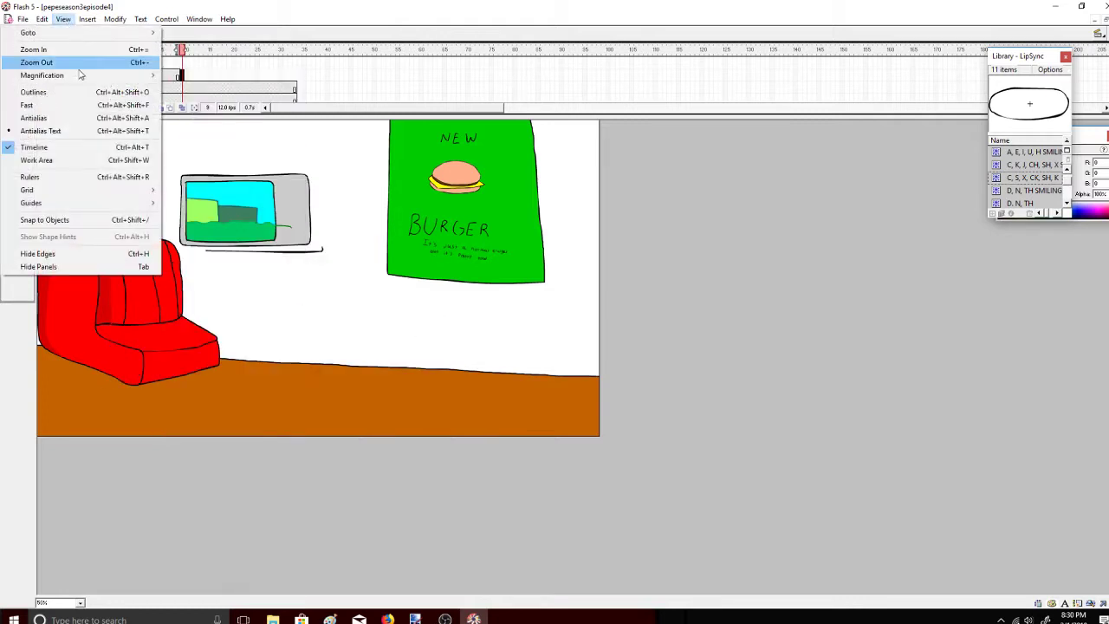
pyautogui.click(84, 160)
pyautogui.click(111, 51)
pyautogui.click(111, 75)
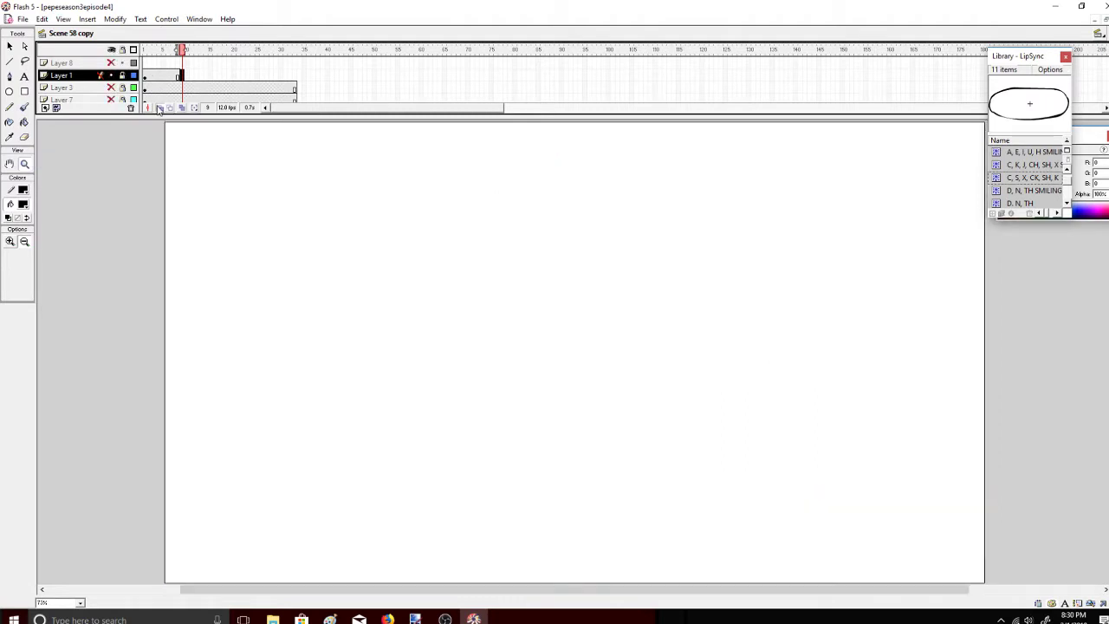
pyautogui.click(125, 77)
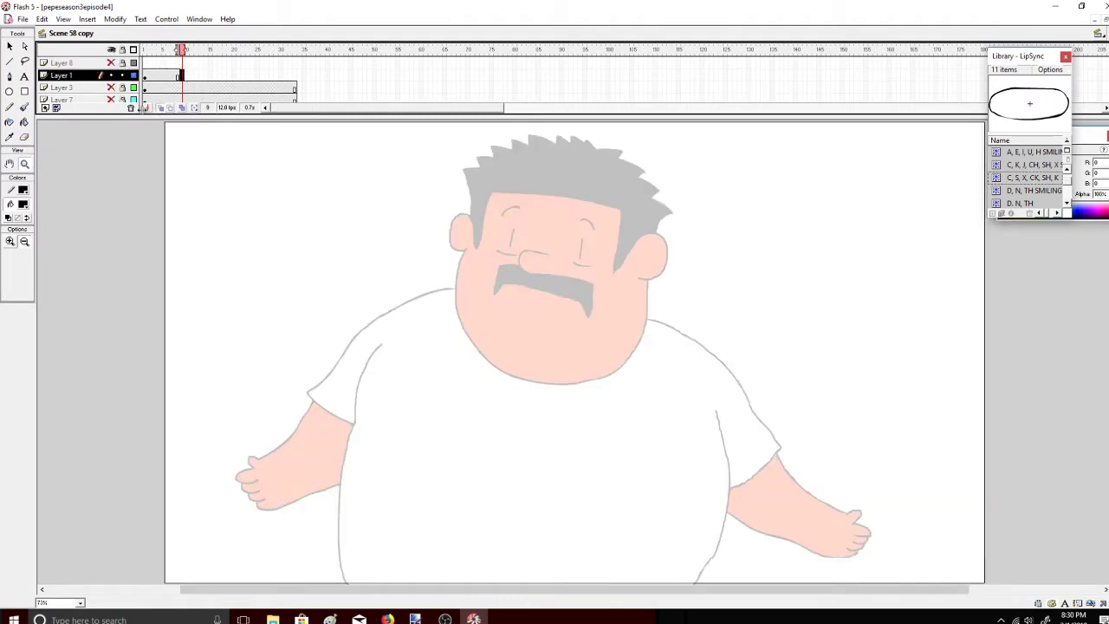
# Trace the man's ears and jaw over the onion skin with a thin black brush
pyautogui.click(24, 106)
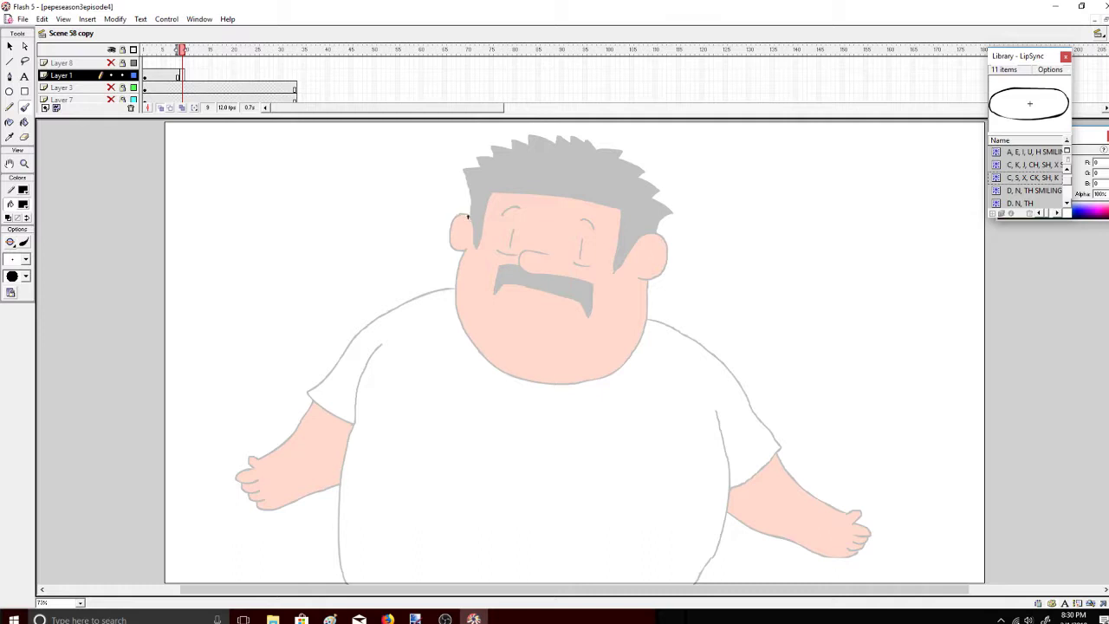
pyautogui.moveTo(462, 213)
pyautogui.mouseDown()
pyautogui.moveTo(449, 246)
pyautogui.moveTo(466, 251)
pyautogui.mouseUp()
pyautogui.moveTo(461, 253)
pyautogui.mouseDown()
pyautogui.moveTo(456, 298)
pyautogui.moveTo(474, 346)
pyautogui.moveTo(498, 368)
pyautogui.moveTo(572, 387)
pyautogui.moveTo(610, 376)
pyautogui.moveTo(644, 329)
pyautogui.moveTo(646, 279)
pyautogui.moveTo(658, 281)
pyautogui.moveTo(669, 244)
pyautogui.moveTo(640, 236)
pyautogui.mouseUp()
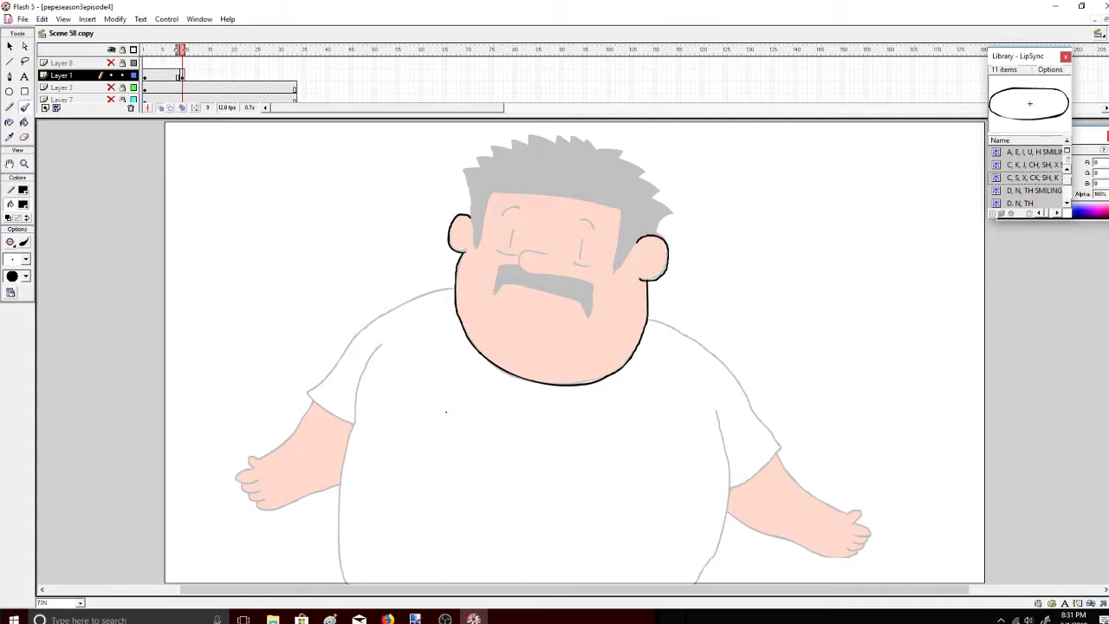
pyautogui.hotkey('ctrl', 'z')
pyautogui.moveTo(643, 280)
pyautogui.mouseDown()
pyautogui.moveTo(668, 257)
pyautogui.moveTo(662, 239)
pyautogui.moveTo(637, 241)
pyautogui.mouseUp()
# Check the stream's live chat in the browser and return to Flash
pyautogui.click(387, 620)
pyautogui.click(473, 620)
# Trace the hairline and sideburns around the man's forehead in black
pyautogui.moveTo(471, 218)
pyautogui.mouseDown()
pyautogui.moveTo(475, 247)
pyautogui.moveTo(489, 196)
pyautogui.moveTo(598, 202)
pyautogui.moveTo(621, 215)
pyautogui.moveTo(620, 271)
pyautogui.moveTo(641, 241)
pyautogui.mouseUp()
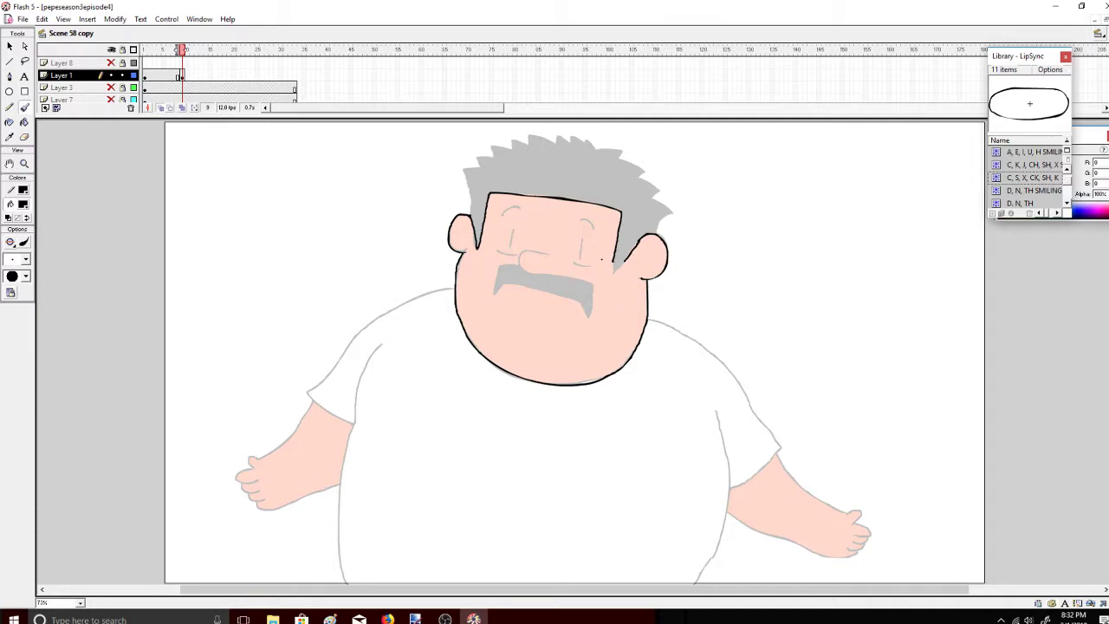
pyautogui.moveTo(612, 274)
pyautogui.mouseDown()
pyautogui.moveTo(633, 260)
pyautogui.moveTo(614, 275)
pyautogui.mouseUp()
pyautogui.hotkey('ctrl', 'z')
# Trace the eye and eyebrow on the right side of the man's face, undoing stray strokes
pyautogui.moveTo(585, 240); pyautogui.dragTo(590, 263)
pyautogui.hotkey('ctrl', 'z')
pyautogui.hotkey('ctrl', 'z')
pyautogui.moveTo(595, 228); pyautogui.dragTo(584, 220)
pyautogui.hotkey('ctrl', 'z')
# Trace the eye on the left side of the face and the nose, undoing and redrawing poor strokes
pyautogui.moveTo(511, 246)
pyautogui.mouseDown()
pyautogui.moveTo(513, 227)
pyautogui.moveTo(513, 253)
pyautogui.moveTo(527, 249)
pyautogui.moveTo(530, 272)
pyautogui.moveTo(546, 276)
pyautogui.mouseUp()
pyautogui.hotkey('ctrl', 'z')
pyautogui.hotkey('ctrl', 'z')
pyautogui.hotkey('ctrl', 'z')
pyautogui.hotkey('ctrl', 'z')
pyautogui.hotkey('ctrl', 'z')
pyautogui.moveTo(549, 257)
pyautogui.mouseDown()
pyautogui.moveTo(528, 252)
pyautogui.moveTo(528, 271)
pyautogui.moveTo(542, 273)
pyautogui.moveTo(517, 255)
pyautogui.mouseUp()
pyautogui.hotkey('ctrl', 'z')
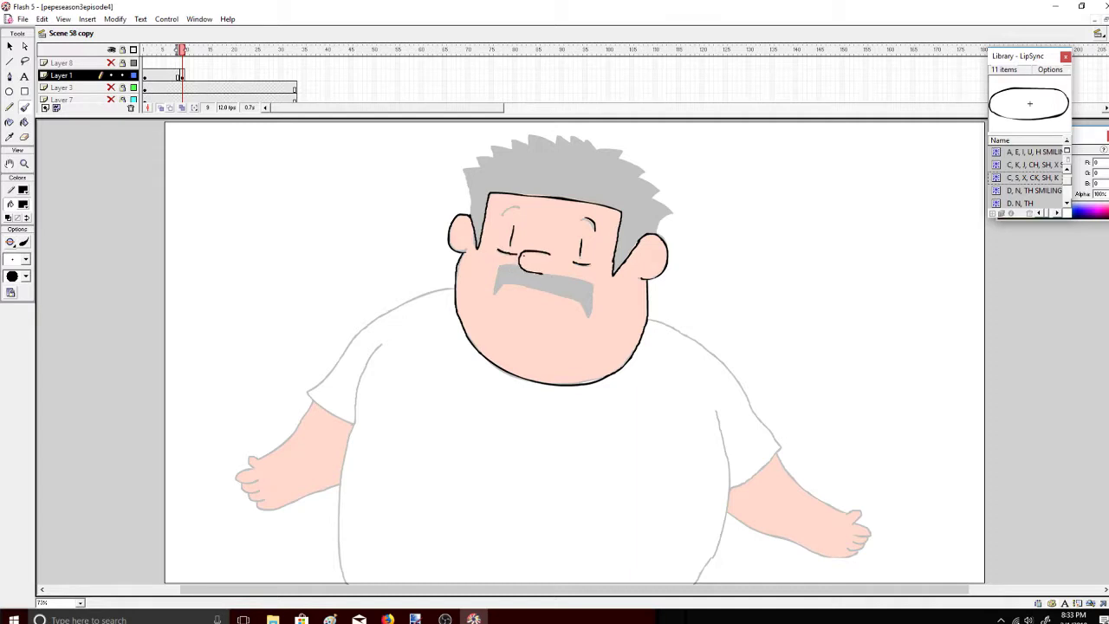
# Draw the remaining eyebrow and trace the outline of the mustache
pyautogui.moveTo(501, 216); pyautogui.dragTo(520, 211)
pyautogui.hotkey('ctrl', 'z')
pyautogui.hotkey('ctrl', 'z')
pyautogui.moveTo(500, 263)
pyautogui.mouseDown()
pyautogui.moveTo(494, 291)
pyautogui.moveTo(552, 290)
pyautogui.moveTo(589, 315)
pyautogui.moveTo(596, 300)
pyautogui.mouseUp()
pyautogui.moveTo(500, 265)
pyautogui.mouseDown()
pyautogui.moveTo(496, 290)
pyautogui.moveTo(584, 313)
pyautogui.moveTo(594, 305)
pyautogui.moveTo(594, 284)
pyautogui.moveTo(544, 273)
pyautogui.mouseUp()
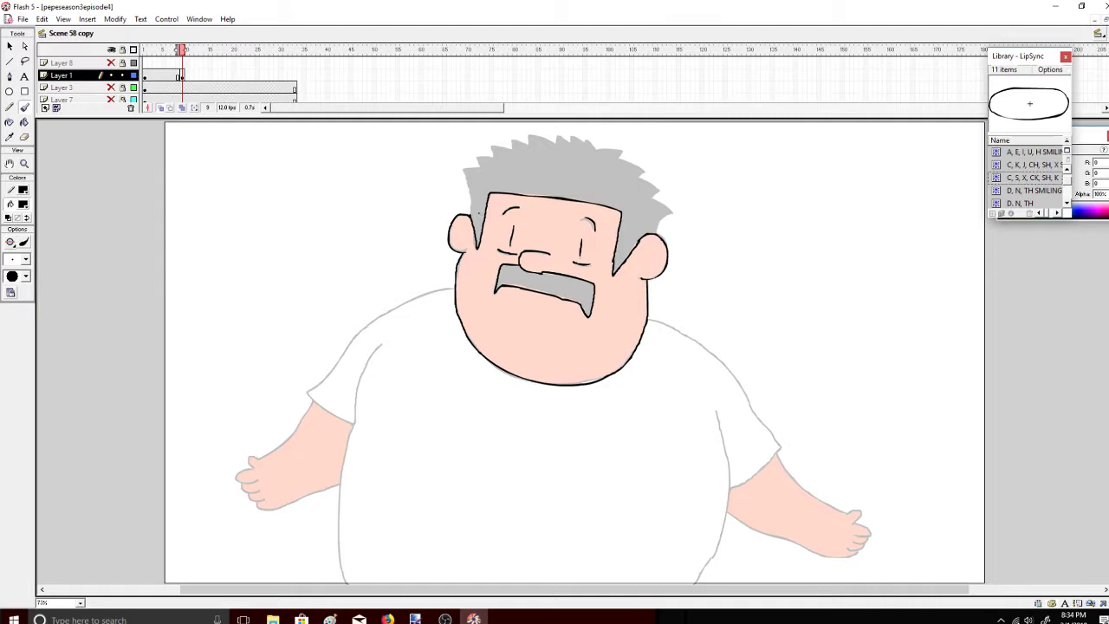
# Trace the spiky top outline of the man's hair from one ear to the other
pyautogui.moveTo(470, 208)
pyautogui.mouseDown()
pyautogui.moveTo(476, 228)
pyautogui.moveTo(467, 178)
pyautogui.moveTo(472, 199)
pyautogui.moveTo(469, 176)
pyautogui.moveTo(494, 144)
pyautogui.moveTo(593, 137)
pyautogui.moveTo(597, 149)
pyautogui.moveTo(622, 142)
pyautogui.moveTo(622, 160)
pyautogui.moveTo(646, 170)
pyautogui.moveTo(671, 213)
pyautogui.moveTo(654, 234)
pyautogui.mouseUp()
pyautogui.hotkey('ctrl', 'z')
pyautogui.hotkey('ctrl', 'z')
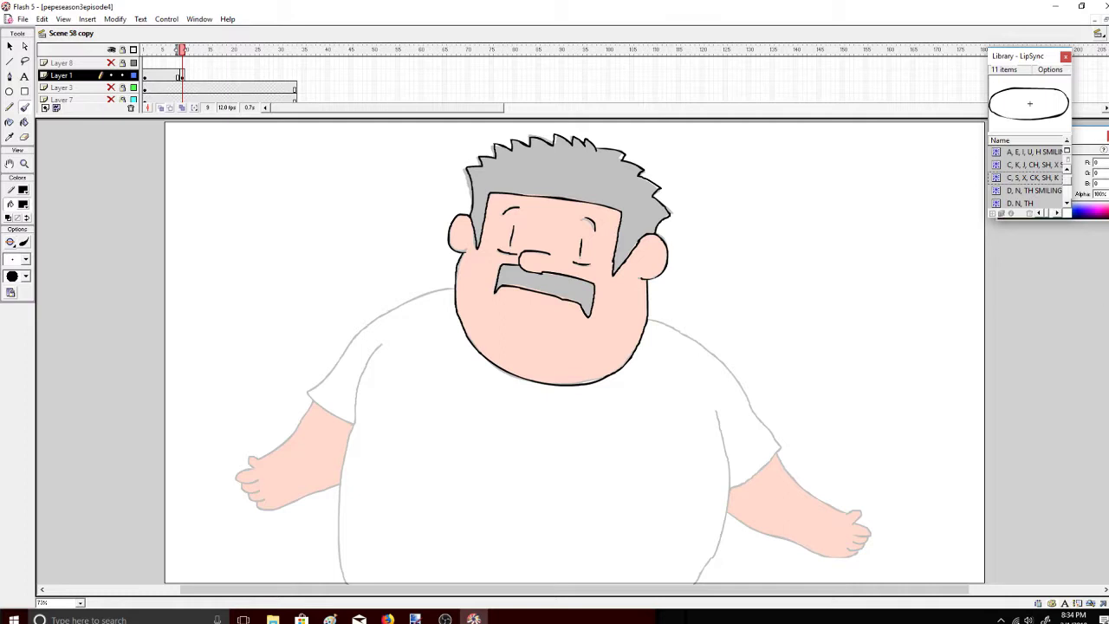
# Draw the left-hand shoulder and sleeve with the cuff slightly higher than in the onion skin, redoing the first attempt
pyautogui.scroll(-5, 364, 230)
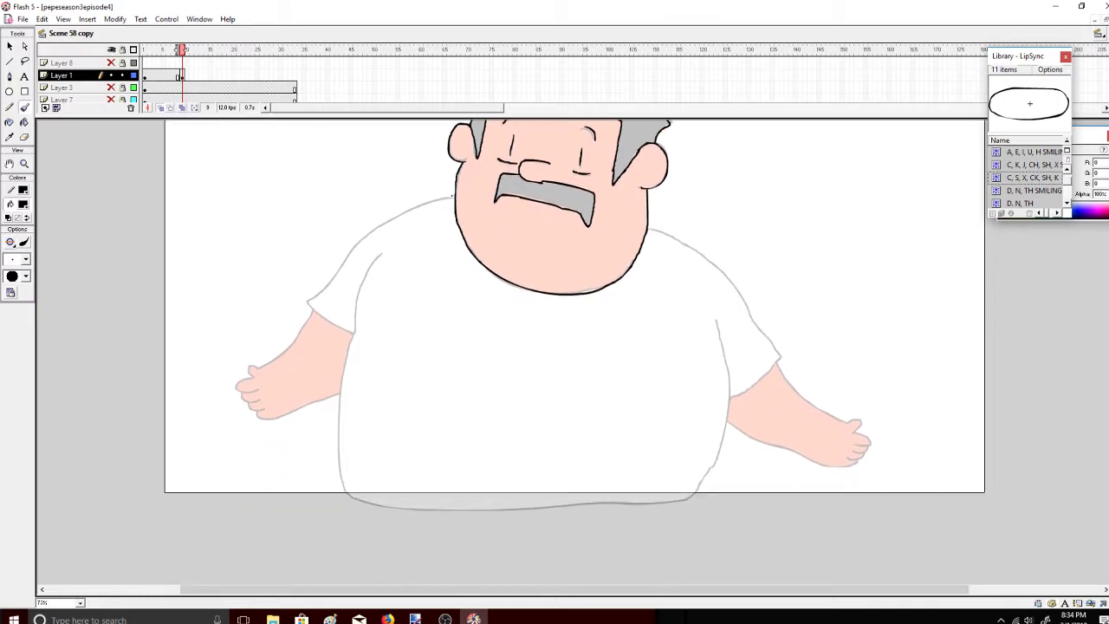
pyautogui.moveTo(453, 196)
pyautogui.mouseDown()
pyautogui.moveTo(315, 249)
pyautogui.moveTo(319, 299)
pyautogui.moveTo(343, 328)
pyautogui.mouseUp()
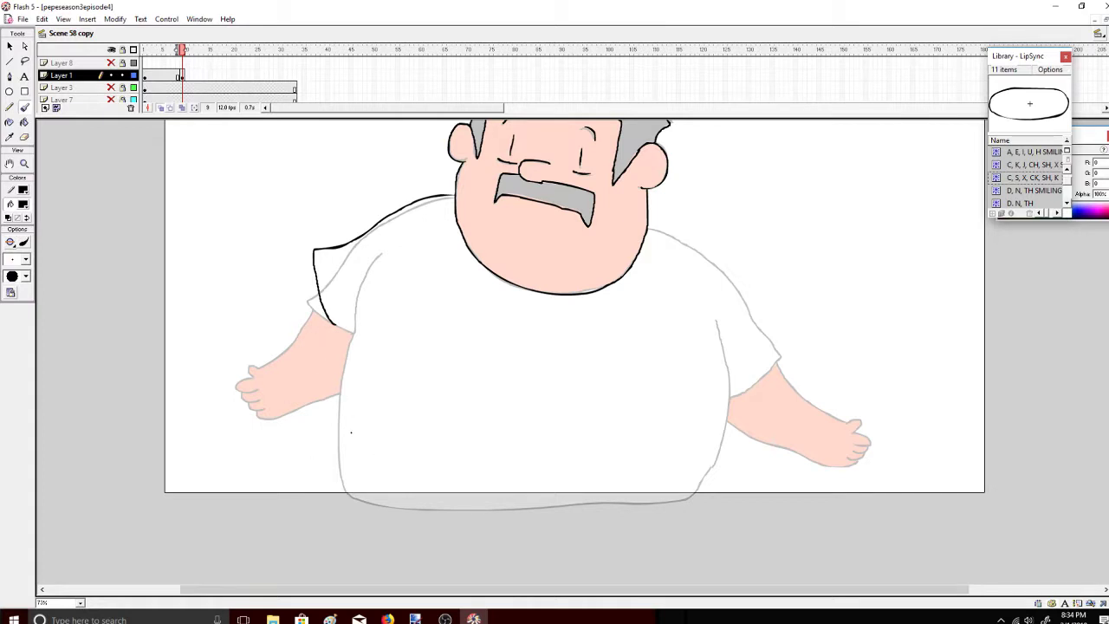
pyautogui.hotkey('ctrl', 'z')
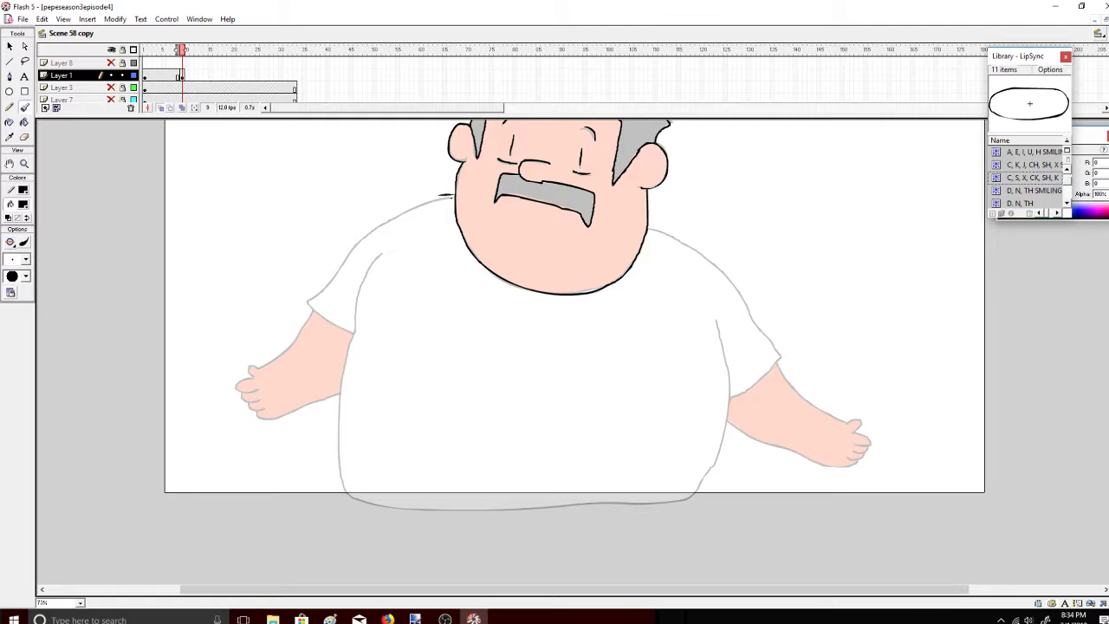
pyautogui.moveTo(453, 194)
pyautogui.mouseDown()
pyautogui.moveTo(396, 214)
pyautogui.moveTo(303, 279)
pyautogui.moveTo(350, 334)
pyautogui.mouseUp()
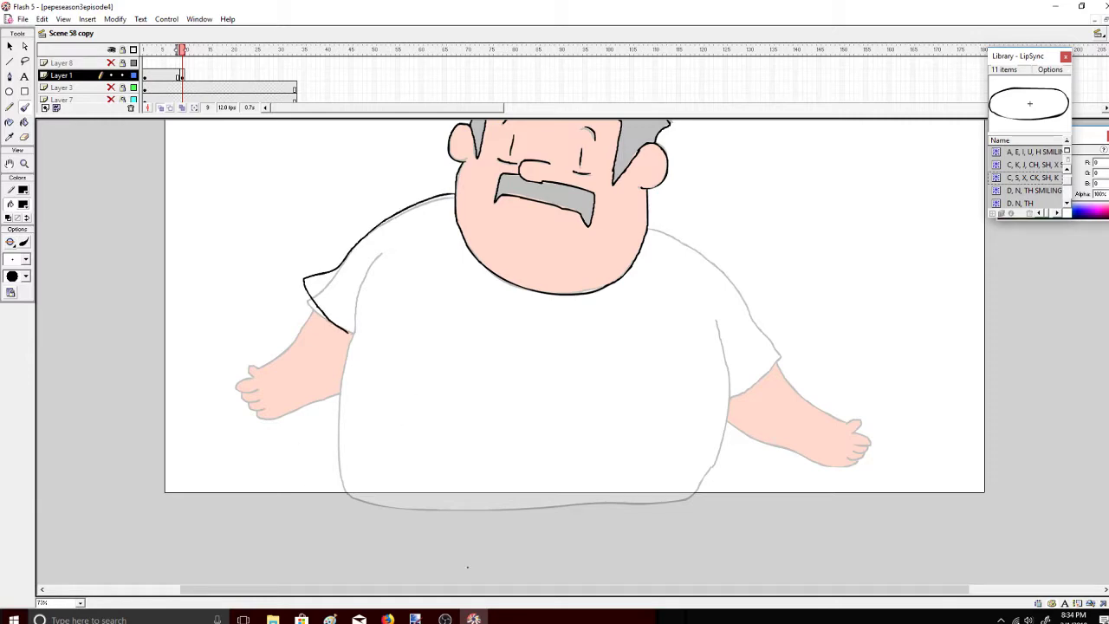
# Look at the YouTube live dashboard for new chat messages and switch back to Flash
pyautogui.click(388, 619)
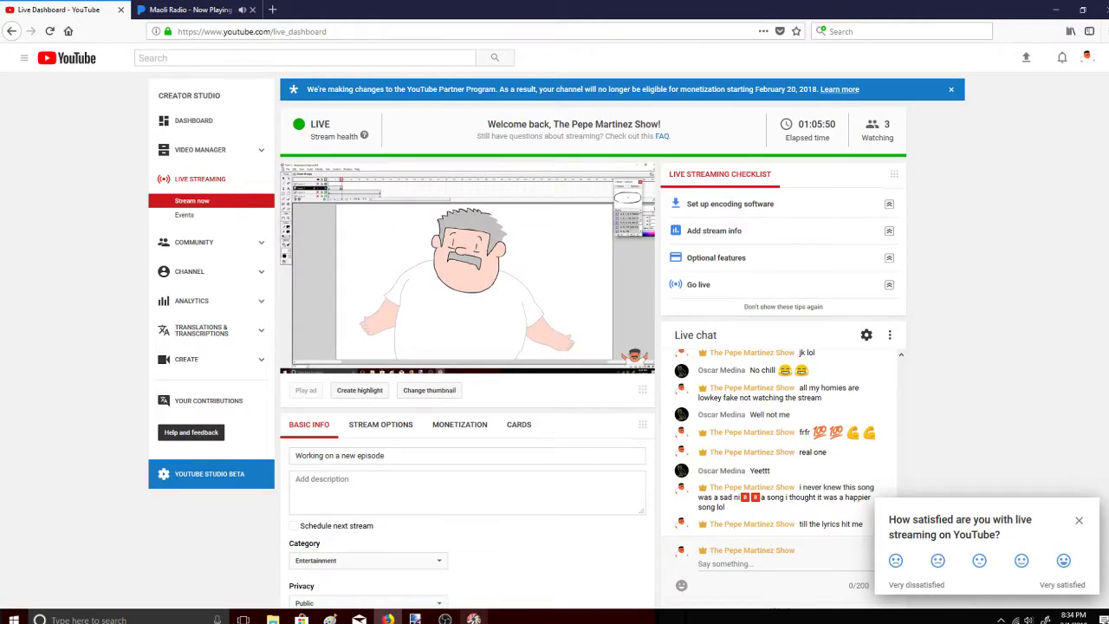
pyautogui.click(474, 619)
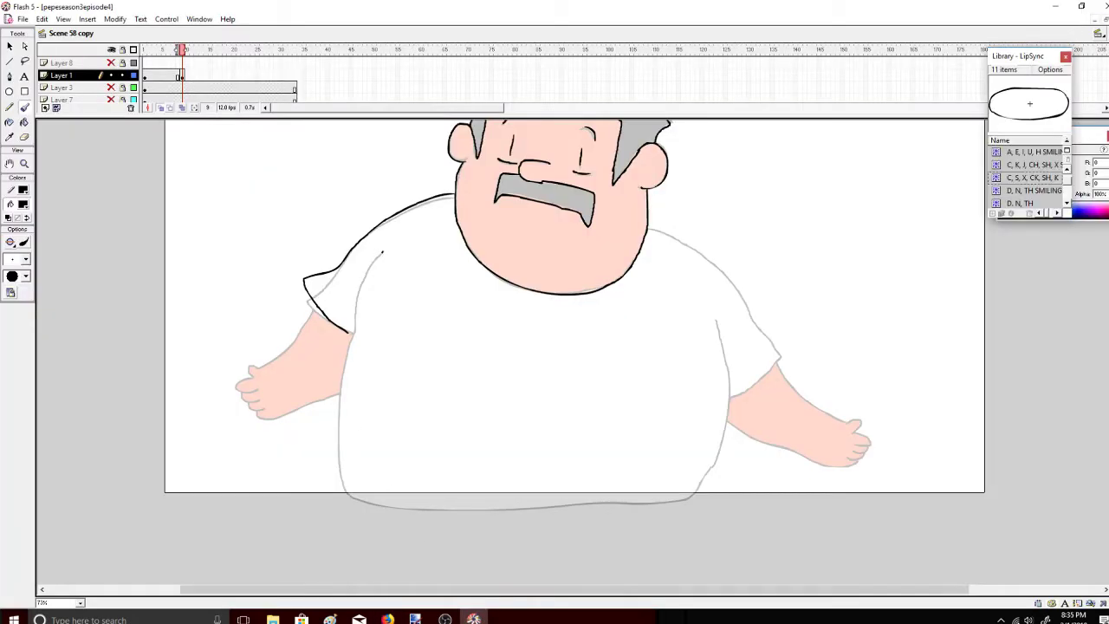
# Trace the torso outline and draw the right-hand shoulder and sleeve with a slightly raised cuff
pyautogui.moveTo(382, 252)
pyautogui.mouseDown()
pyautogui.moveTo(353, 320)
pyautogui.moveTo(338, 464)
pyautogui.moveTo(367, 505)
pyautogui.moveTo(657, 504)
pyautogui.moveTo(700, 478)
pyautogui.moveTo(723, 434)
pyautogui.moveTo(730, 383)
pyautogui.moveTo(715, 314)
pyautogui.mouseUp()
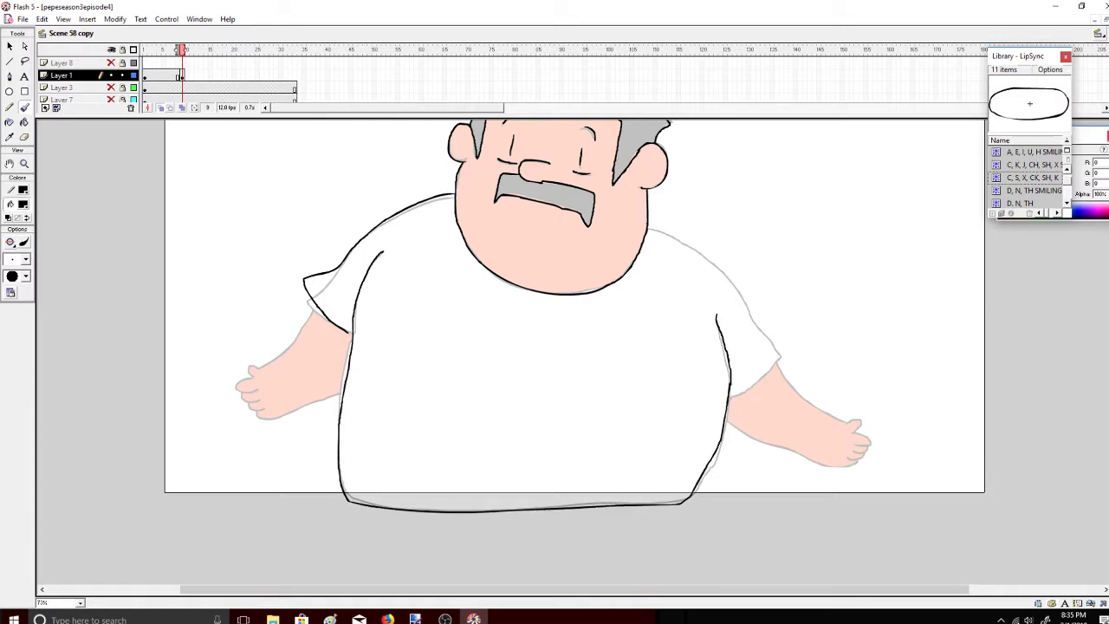
pyautogui.moveTo(655, 229)
pyautogui.mouseDown()
pyautogui.moveTo(702, 254)
pyautogui.moveTo(778, 333)
pyautogui.moveTo(734, 395)
pyautogui.mouseUp()
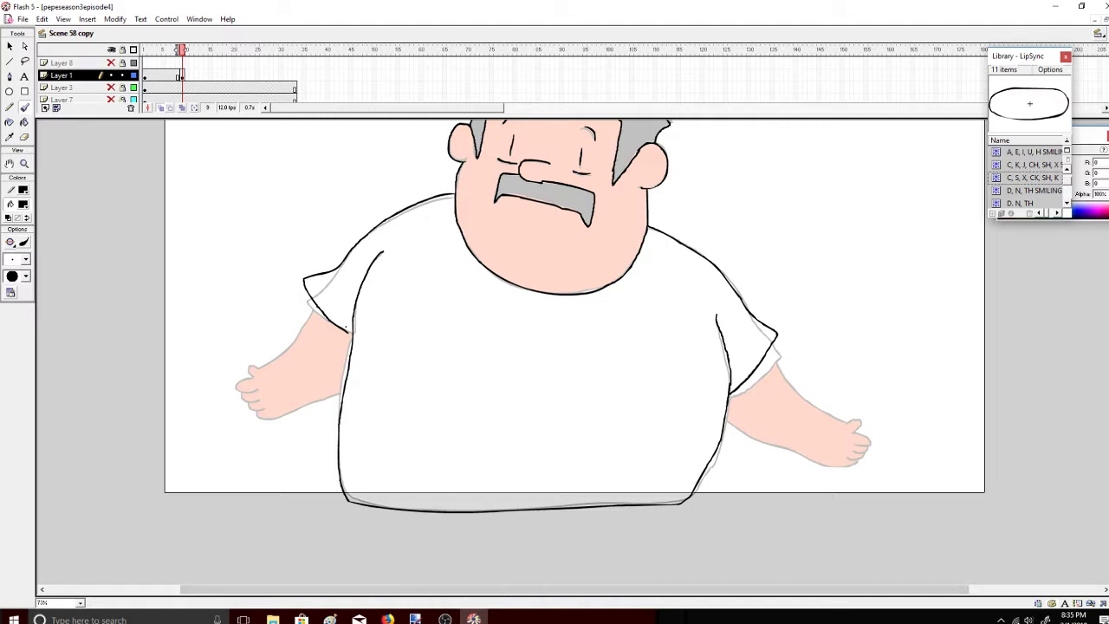
# Close the left-hand sleeve cuff and draw the forearm and hand raised above the onion-skin arm, redoing the failed strokes
pyautogui.moveTo(348, 331); pyautogui.dragTo(354, 336)
pyautogui.moveTo(306, 295)
pyautogui.mouseDown()
pyautogui.moveTo(254, 319)
pyautogui.moveTo(227, 317)
pyautogui.moveTo(239, 322)
pyautogui.moveTo(216, 338)
pyautogui.moveTo(236, 343)
pyautogui.moveTo(220, 330)
pyautogui.moveTo(232, 334)
pyautogui.moveTo(221, 340)
pyautogui.moveTo(238, 362)
pyautogui.moveTo(346, 353)
pyautogui.mouseUp()
pyautogui.hotkey('ctrl', 'z')
pyautogui.hotkey('ctrl', 'z')
pyautogui.hotkey('ctrl', 'z')
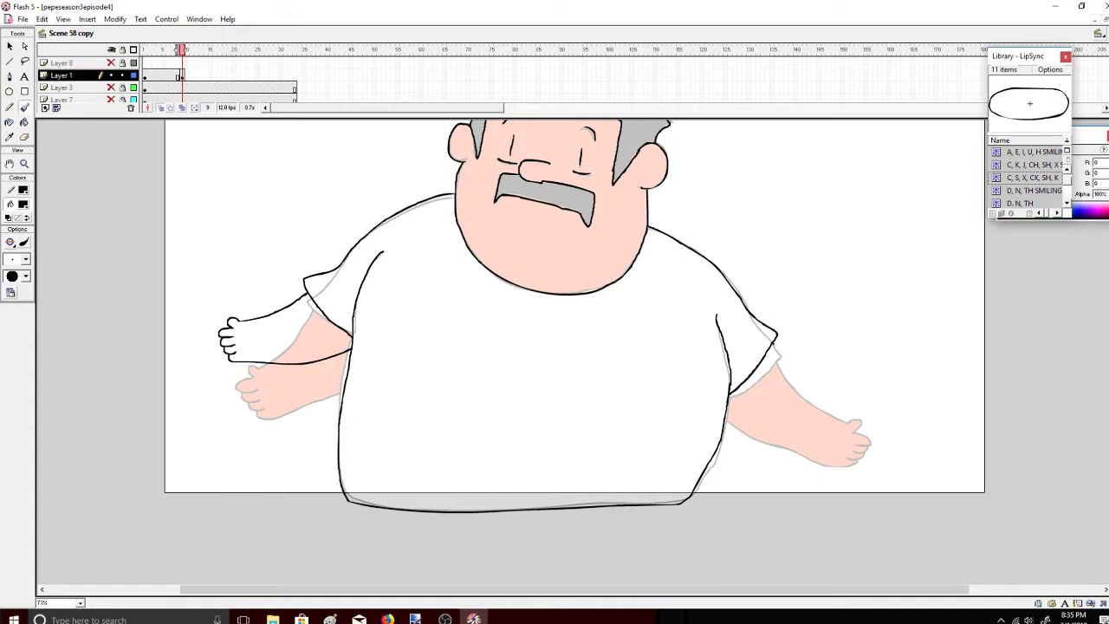
# Draw the right-hand forearm and hand raised above the onion-skin arm, redoing the first attempt
pyautogui.moveTo(771, 344)
pyautogui.mouseDown()
pyautogui.moveTo(810, 374)
pyautogui.moveTo(854, 383)
pyautogui.mouseUp()
pyautogui.moveTo(851, 382)
pyautogui.mouseDown()
pyautogui.moveTo(863, 378)
pyautogui.moveTo(863, 400)
pyautogui.moveTo(858, 388)
pyautogui.moveTo(878, 392)
pyautogui.moveTo(856, 394)
pyautogui.moveTo(876, 417)
pyautogui.moveTo(770, 407)
pyautogui.mouseUp()
pyautogui.hotkey('ctrl', 'z')
pyautogui.hotkey('ctrl', 'z')
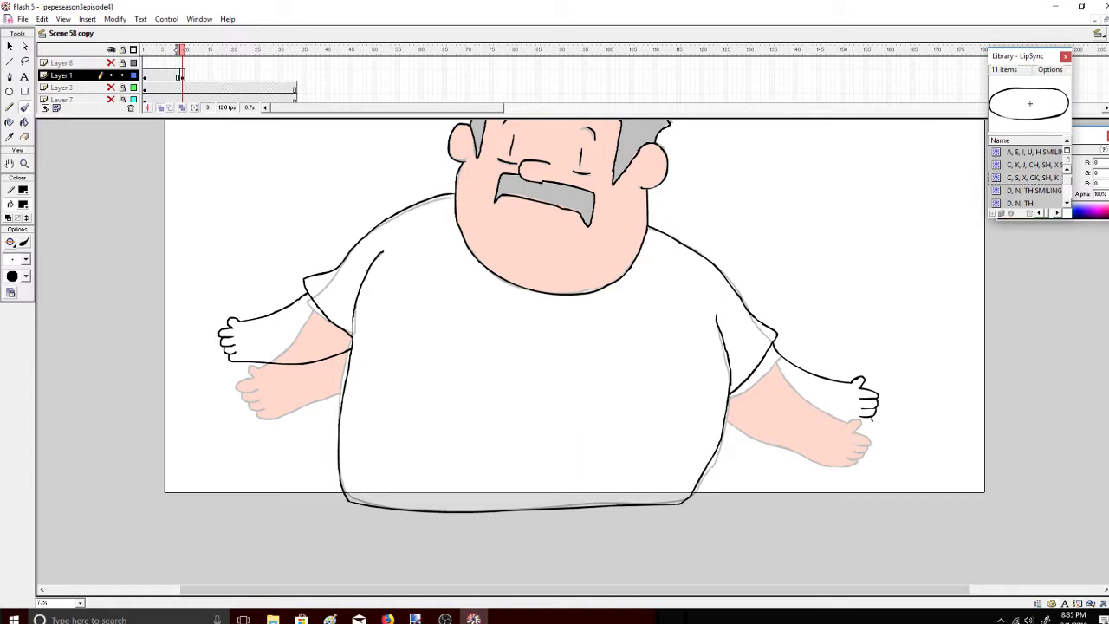
pyautogui.moveTo(870, 426); pyautogui.dragTo(727, 397)
# Check the YouTube live dashboard for new chat messages and return to Flash
pyautogui.click(387, 619)
pyautogui.click(388, 618)
pyautogui.click(387, 618)
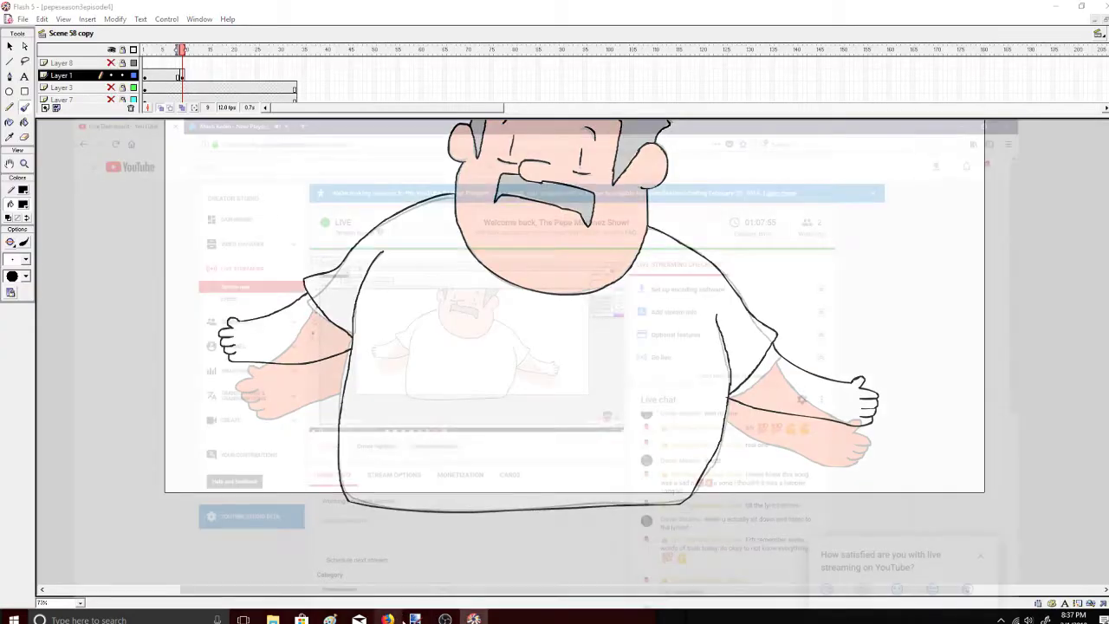
pyautogui.click(474, 619)
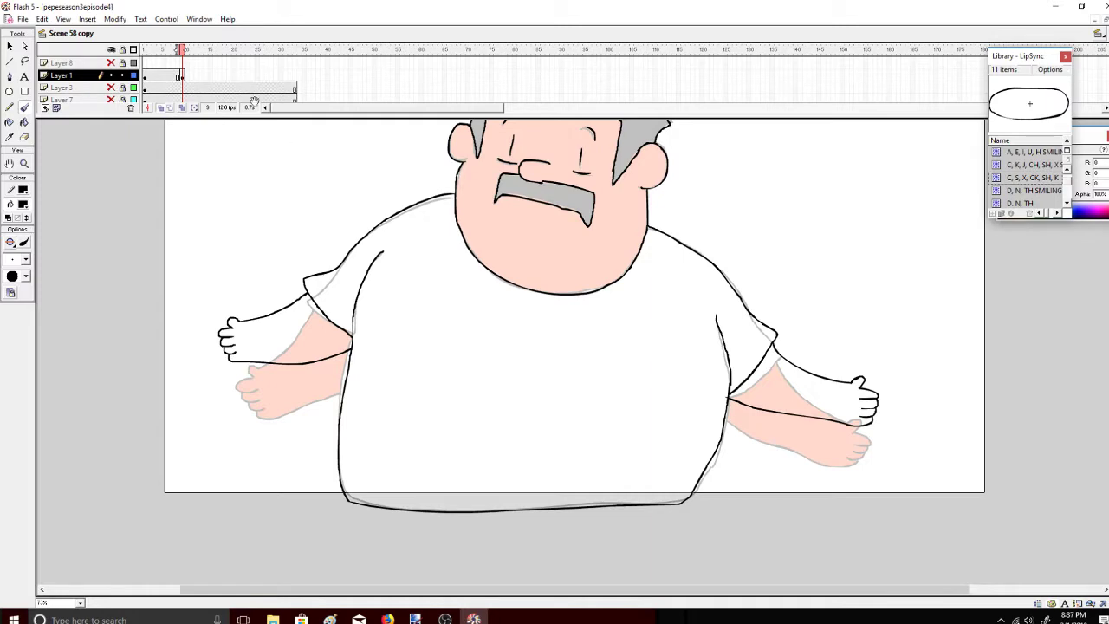
# Insert a blank keyframe at frame 10 of Layer 1
pyautogui.click(177, 64)
pyautogui.click(183, 63)
pyautogui.rightClick(189, 78)
pyautogui.click(216, 144)
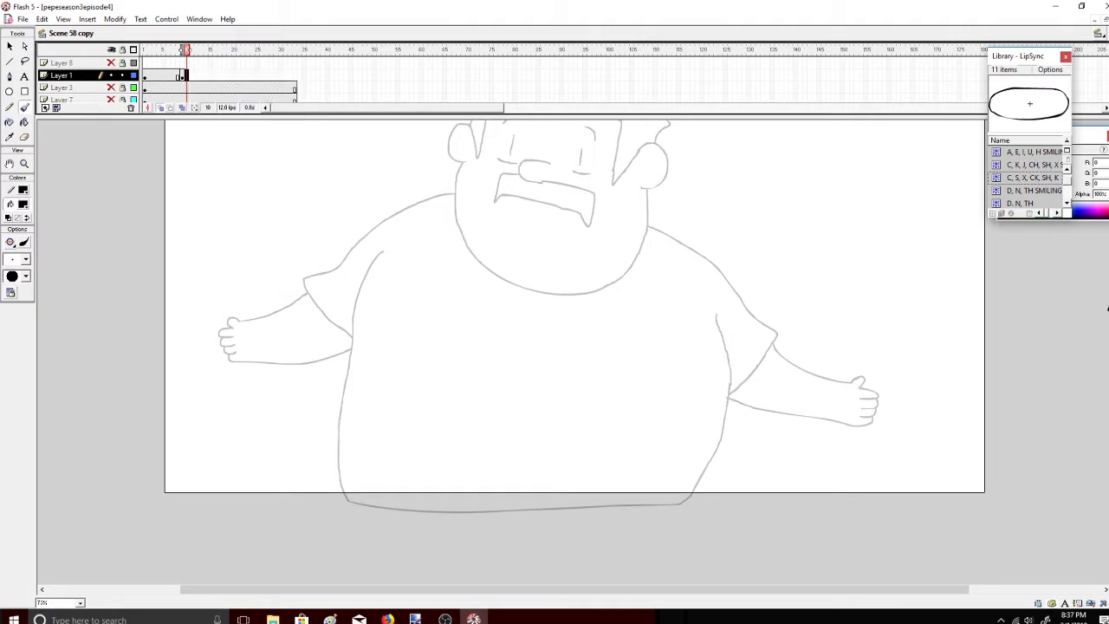
# Trace the man's ears and jaw outline over the onion skin in frame 10, redoing inaccurate strokes
pyautogui.moveTo(1107, 309); pyautogui.dragTo(1108, 295)
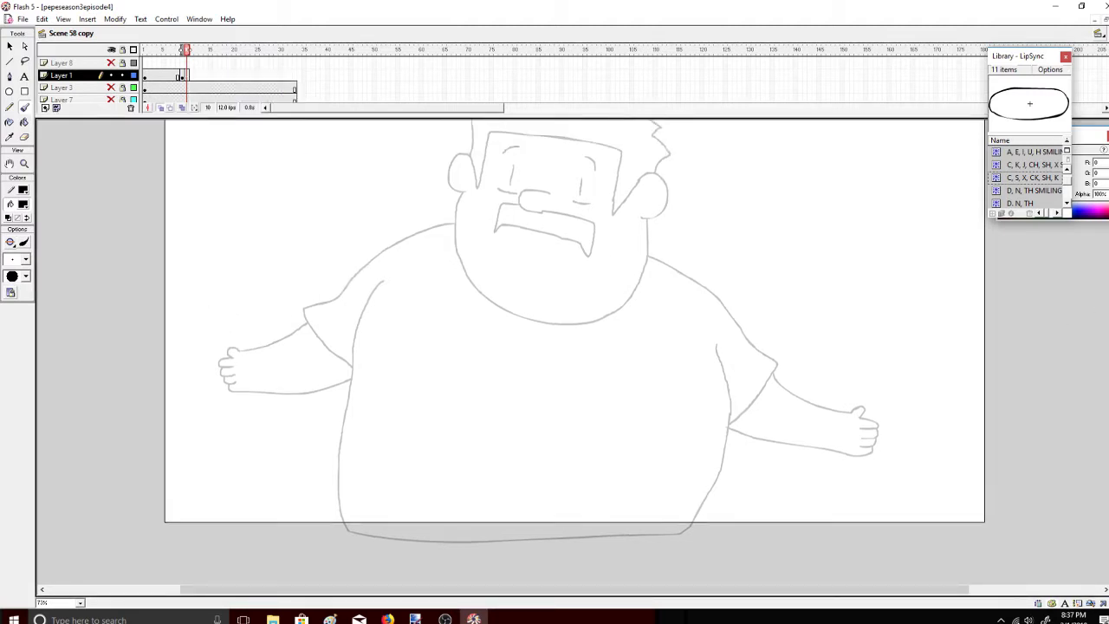
pyautogui.scroll(1, 180, 76)
pyautogui.scroll(1, 180, 76)
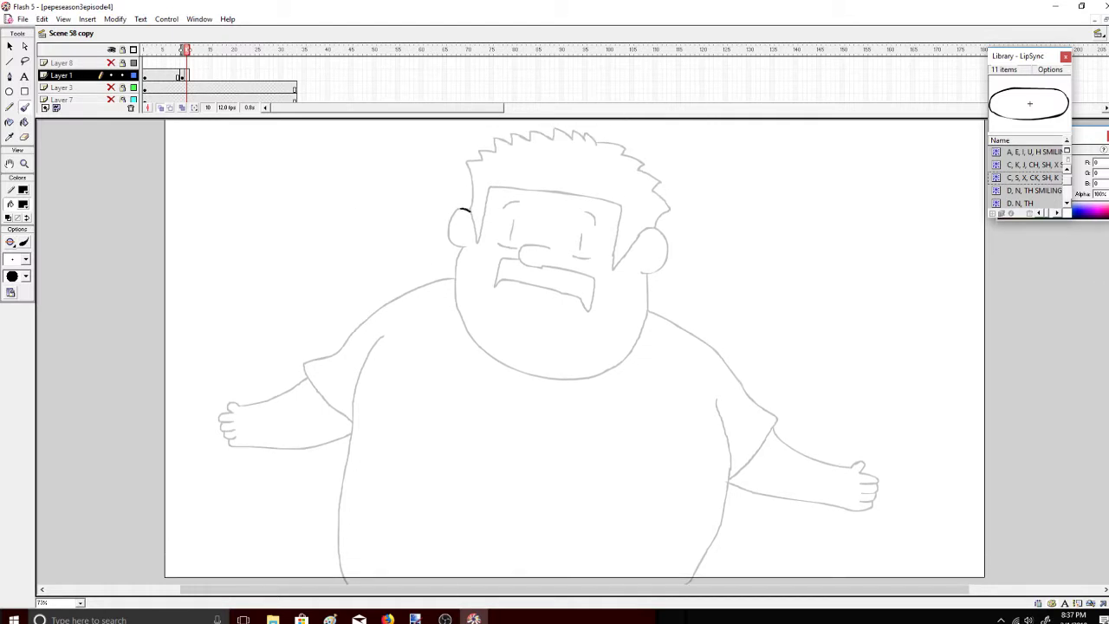
pyautogui.moveTo(459, 210); pyautogui.dragTo(449, 247)
pyautogui.hotkey('ctrl', 'z')
pyautogui.moveTo(465, 211)
pyautogui.mouseDown()
pyautogui.moveTo(449, 223)
pyautogui.moveTo(468, 247)
pyautogui.moveTo(453, 295)
pyautogui.moveTo(467, 332)
pyautogui.mouseUp()
pyautogui.hotkey('ctrl', 'z')
pyautogui.moveTo(461, 248)
pyautogui.mouseDown()
pyautogui.moveTo(464, 328)
pyautogui.moveTo(487, 354)
pyautogui.moveTo(544, 375)
pyautogui.moveTo(628, 364)
pyautogui.mouseUp()
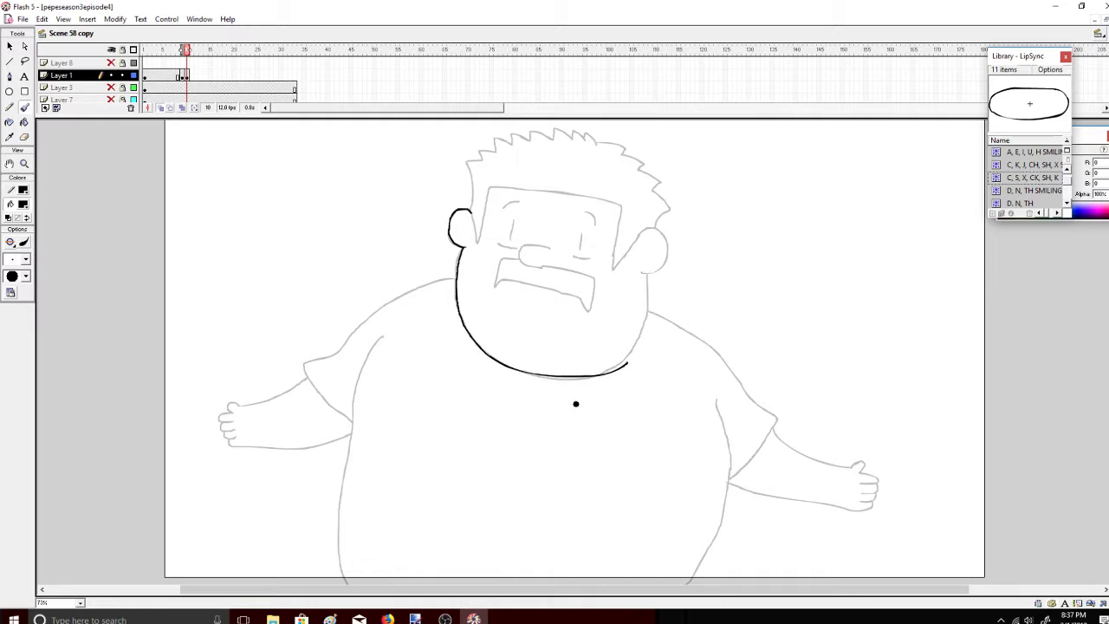
pyautogui.hotkey('ctrl', 'z')
pyautogui.moveTo(599, 370); pyautogui.dragTo(572, 381)
pyautogui.moveTo(534, 376)
pyautogui.mouseDown()
pyautogui.moveTo(510, 350)
pyautogui.moveTo(506, 370)
pyautogui.moveTo(521, 395)
pyautogui.mouseUp()
pyautogui.moveTo(502, 363)
pyautogui.mouseDown()
pyautogui.moveTo(583, 380)
pyautogui.moveTo(613, 369)
pyautogui.moveTo(646, 326)
pyautogui.moveTo(647, 274)
pyautogui.moveTo(665, 267)
pyautogui.moveTo(665, 237)
pyautogui.moveTo(651, 227)
pyautogui.moveTo(635, 235)
pyautogui.mouseUp()
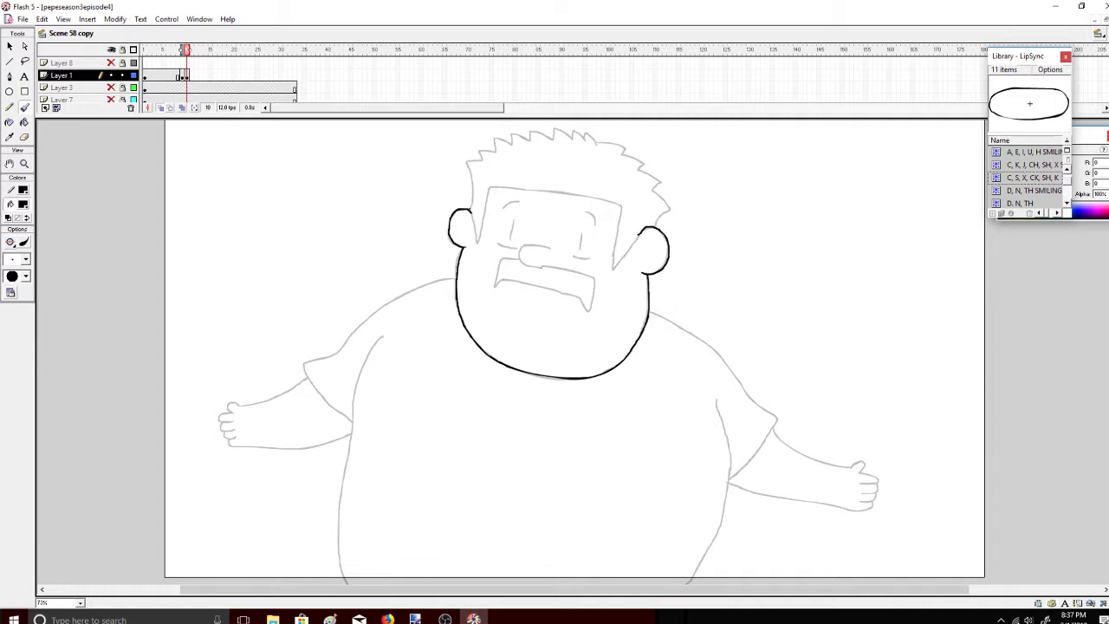
# Trace the man's forehead hairline, sideburns and spiky hair outline between the ears
pyautogui.moveTo(472, 215)
pyautogui.mouseDown()
pyautogui.moveTo(477, 242)
pyautogui.moveTo(497, 185)
pyautogui.moveTo(607, 202)
pyautogui.moveTo(622, 208)
pyautogui.moveTo(613, 264)
pyautogui.moveTo(650, 229)
pyautogui.mouseUp()
pyautogui.hotkey('ctrl', 'z')
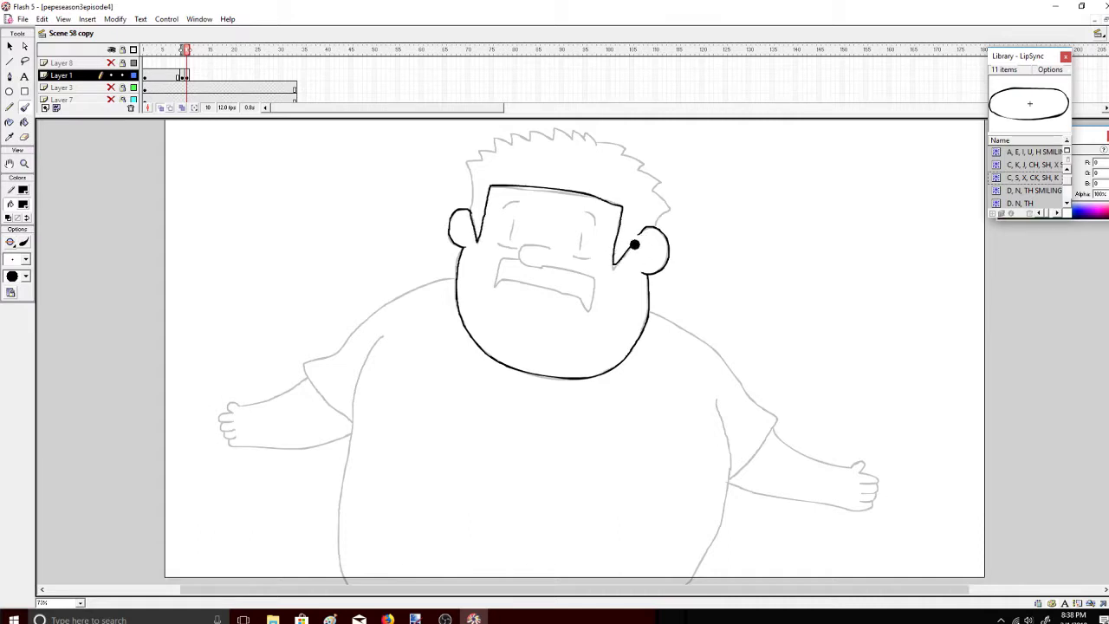
pyautogui.hotkey('ctrl', 'z')
pyautogui.moveTo(647, 228); pyautogui.dragTo(618, 261)
pyautogui.moveTo(472, 208)
pyautogui.mouseDown()
pyautogui.moveTo(482, 147)
pyautogui.moveTo(554, 128)
pyautogui.moveTo(624, 144)
pyautogui.moveTo(599, 141)
pyautogui.moveTo(660, 189)
pyautogui.moveTo(669, 208)
pyautogui.moveTo(655, 223)
pyautogui.mouseUp()
pyautogui.hotkey('ctrl', 'z')
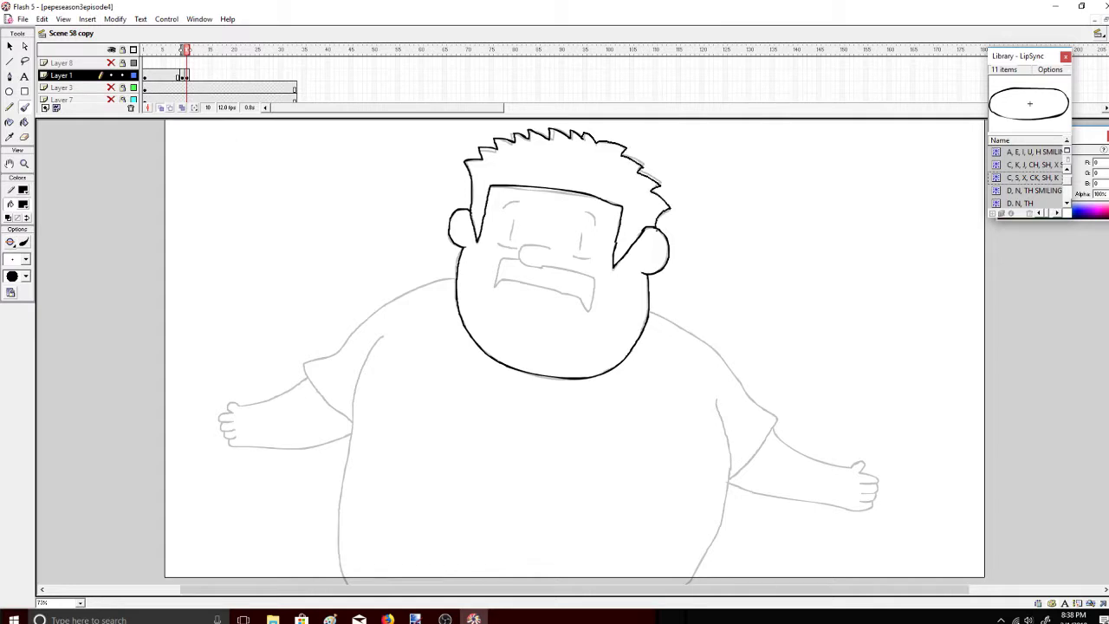
# Look at the live chat on the YouTube dashboard and switch back to Flash
pyautogui.click(388, 620)
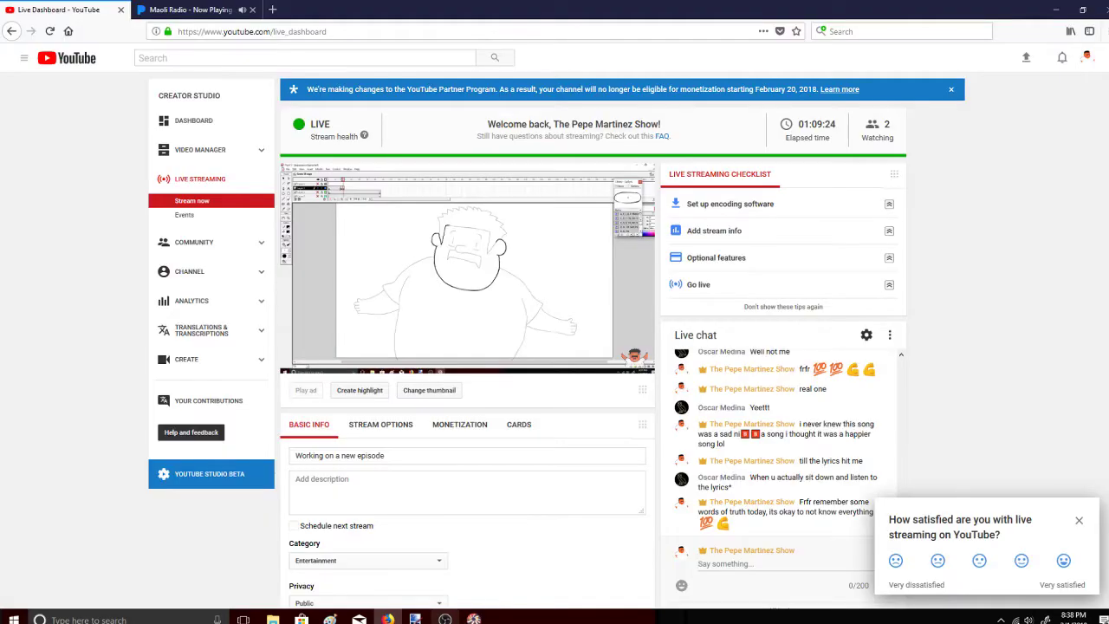
pyautogui.click(473, 620)
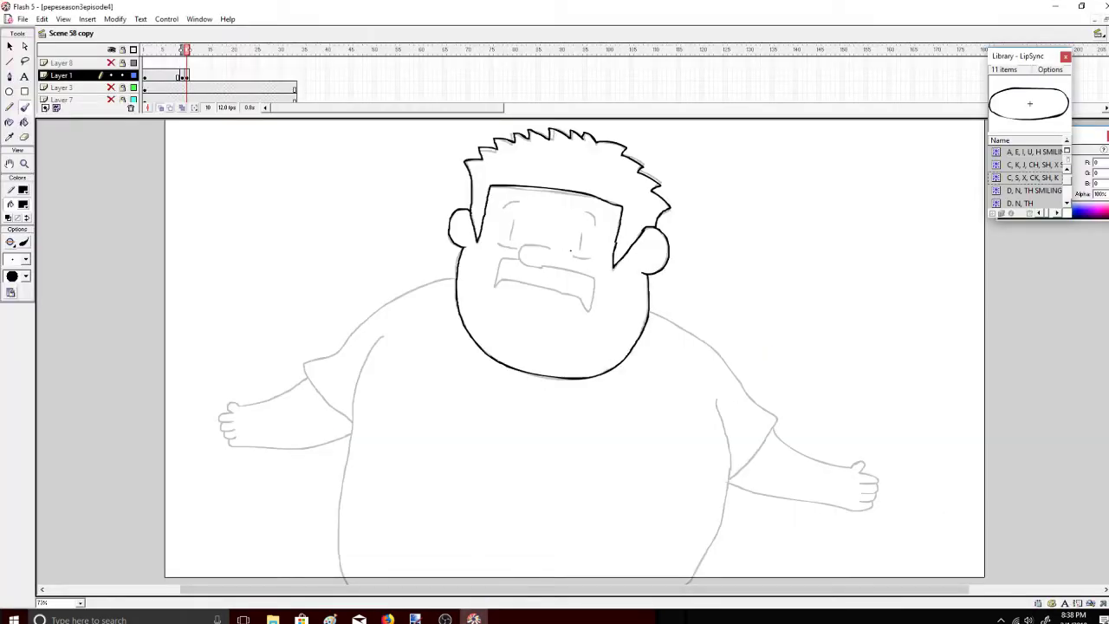
# Trace the man's eyes, eyebrows, nose and mustache over the onion skin
pyautogui.moveTo(581, 231)
pyautogui.mouseDown()
pyautogui.moveTo(580, 258)
pyautogui.moveTo(593, 257)
pyautogui.moveTo(589, 209)
pyautogui.mouseUp()
pyautogui.hotkey('ctrl', 'z')
pyautogui.hotkey('ctrl', 'z')
pyautogui.moveTo(509, 241)
pyautogui.mouseDown()
pyautogui.moveTo(513, 220)
pyautogui.moveTo(514, 250)
pyautogui.moveTo(528, 247)
pyautogui.moveTo(520, 259)
pyautogui.moveTo(546, 265)
pyautogui.moveTo(498, 273)
pyautogui.moveTo(495, 287)
pyautogui.moveTo(504, 258)
pyautogui.moveTo(495, 281)
pyautogui.moveTo(569, 291)
pyautogui.moveTo(588, 311)
pyautogui.moveTo(577, 273)
pyautogui.moveTo(553, 268)
pyautogui.mouseUp()
pyautogui.hotkey('ctrl', 'z')
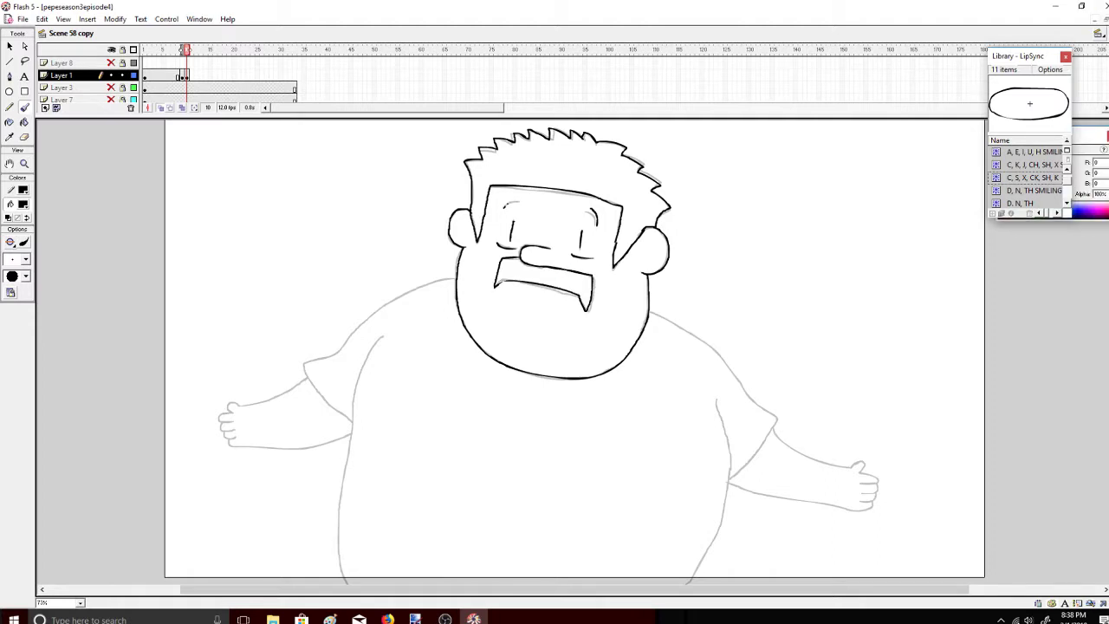
pyautogui.moveTo(506, 208); pyautogui.dragTo(525, 201)
# Trace both sides and the bottom edge of the torso, redrawing the right-hand side closer to the onion skin
pyautogui.moveTo(385, 335)
pyautogui.mouseDown()
pyautogui.moveTo(349, 405)
pyautogui.moveTo(336, 516)
pyautogui.moveTo(346, 583)
pyautogui.mouseUp()
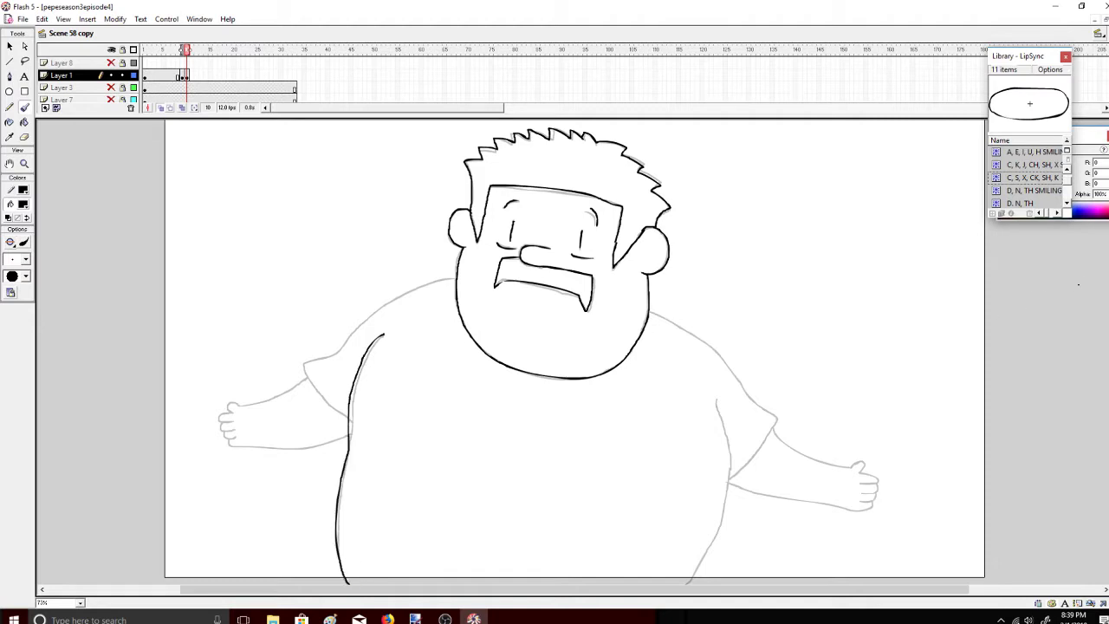
pyautogui.scroll(-2, 1038, 295)
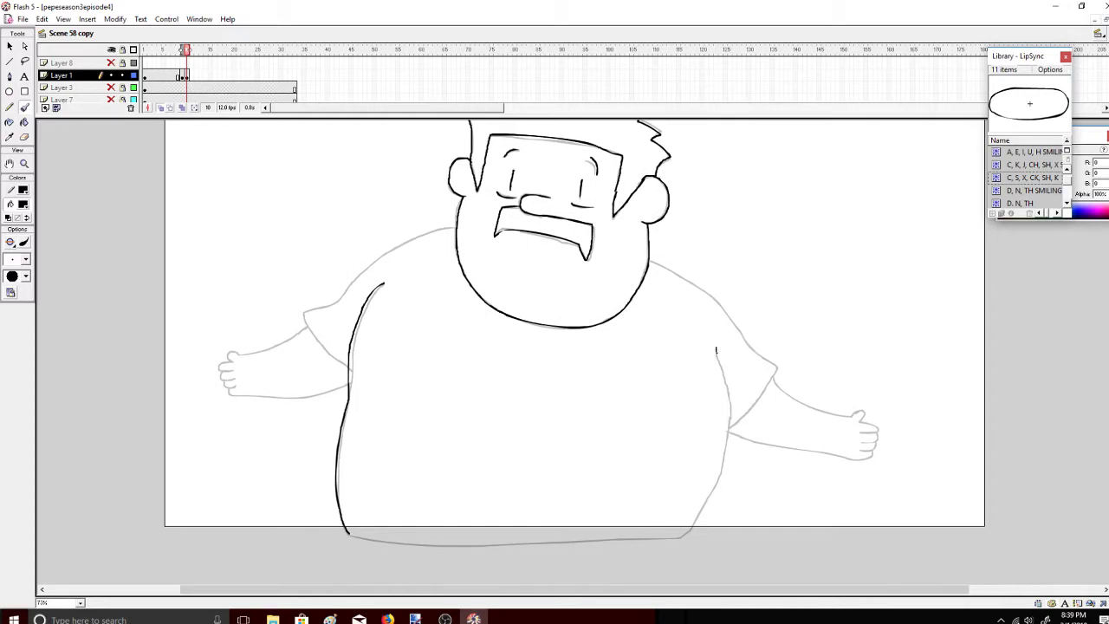
pyautogui.moveTo(716, 353); pyautogui.dragTo(729, 448)
pyautogui.moveTo(713, 526)
pyautogui.mouseDown()
pyautogui.moveTo(654, 548)
pyautogui.moveTo(589, 546)
pyautogui.mouseUp()
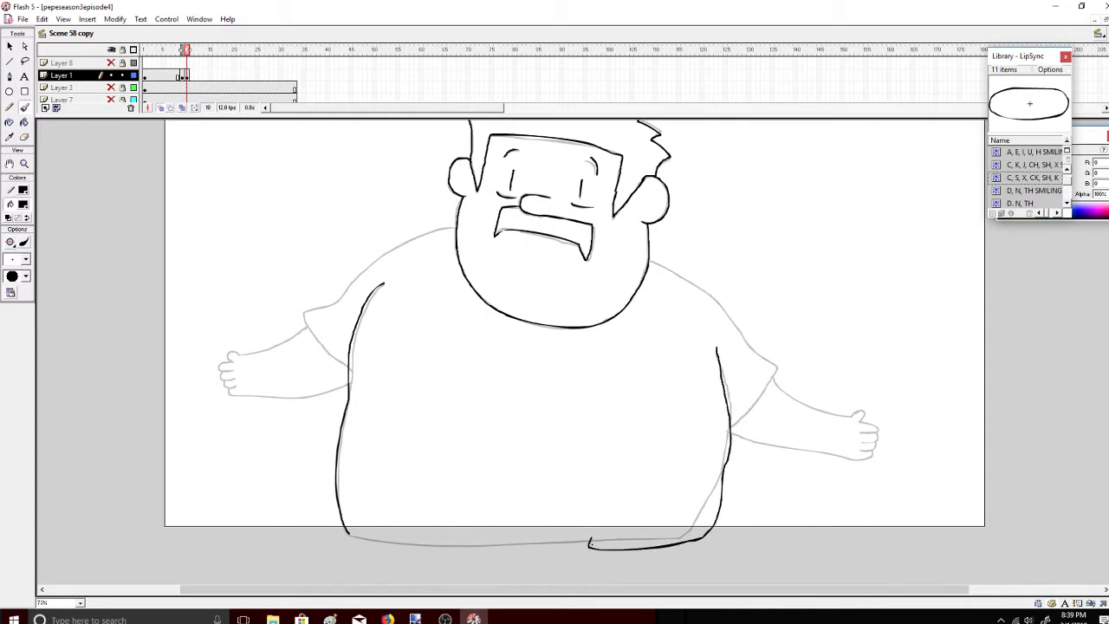
pyautogui.hotkey('ctrl', 'z')
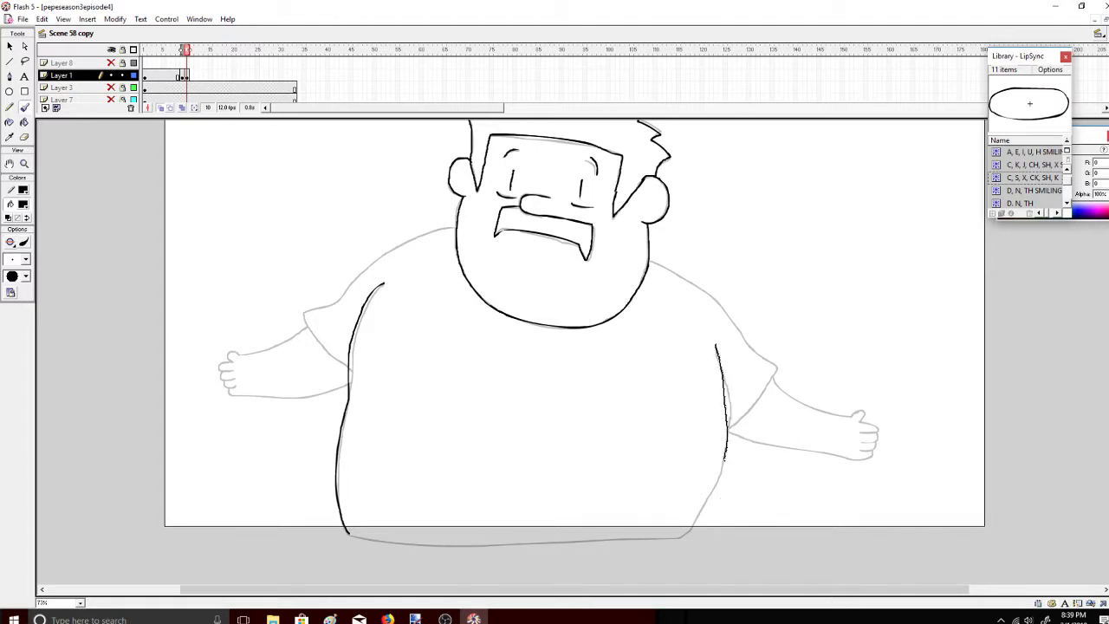
pyautogui.moveTo(708, 515)
pyautogui.mouseDown()
pyautogui.moveTo(582, 546)
pyautogui.moveTo(376, 542)
pyautogui.mouseUp()
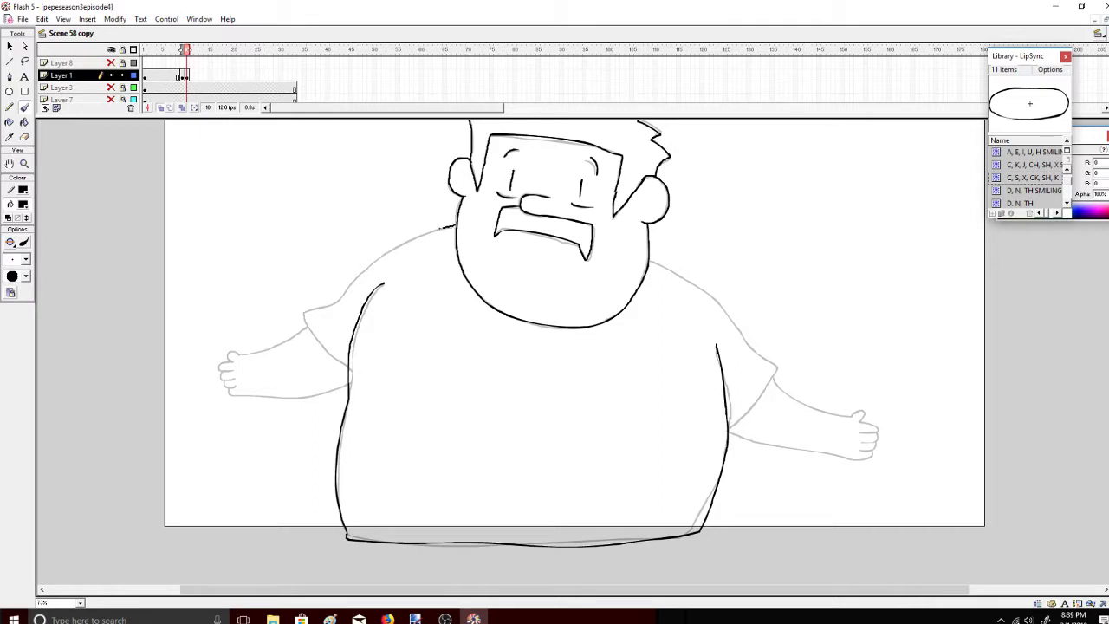
# Draw the left-hand shoulder, sleeve, forearm and hand raised higher than in the onion skin, redoing failed strokes
pyautogui.hotkey('ctrl', 'z')
pyautogui.moveTo(306, 335)
pyautogui.mouseDown()
pyautogui.moveTo(322, 371)
pyautogui.moveTo(350, 370)
pyautogui.mouseUp()
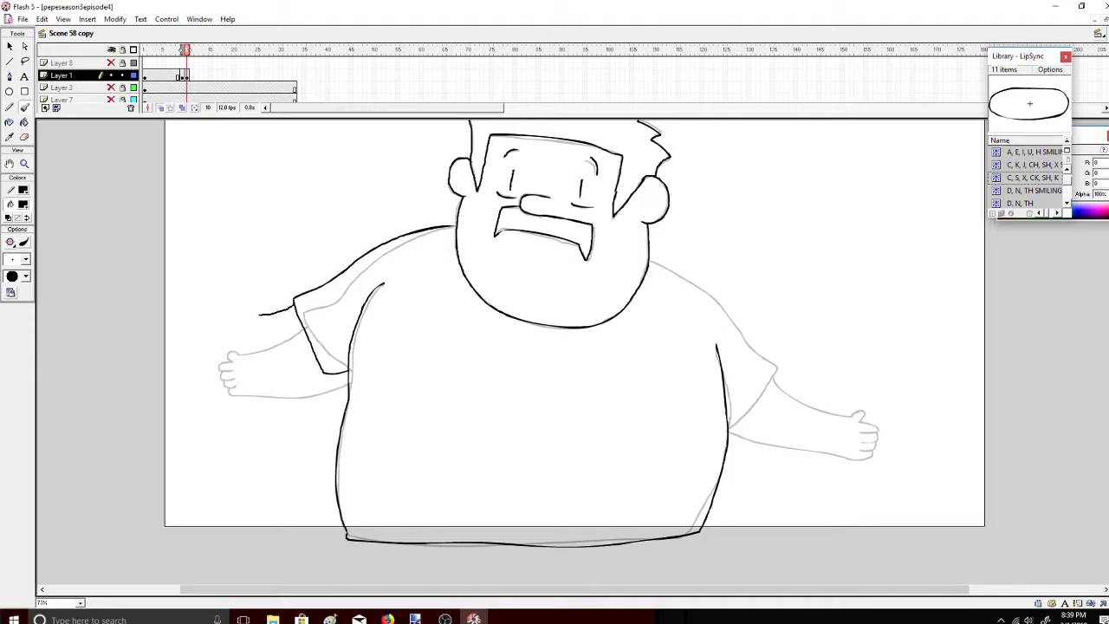
pyautogui.moveTo(279, 310); pyautogui.dragTo(254, 314)
pyautogui.moveTo(285, 309); pyautogui.dragTo(239, 325)
pyautogui.hotkey('ctrl', 'z')
pyautogui.moveTo(284, 309); pyautogui.dragTo(234, 315)
pyautogui.hotkey('ctrl', 'z')
pyautogui.moveTo(208, 310); pyautogui.dragTo(217, 317)
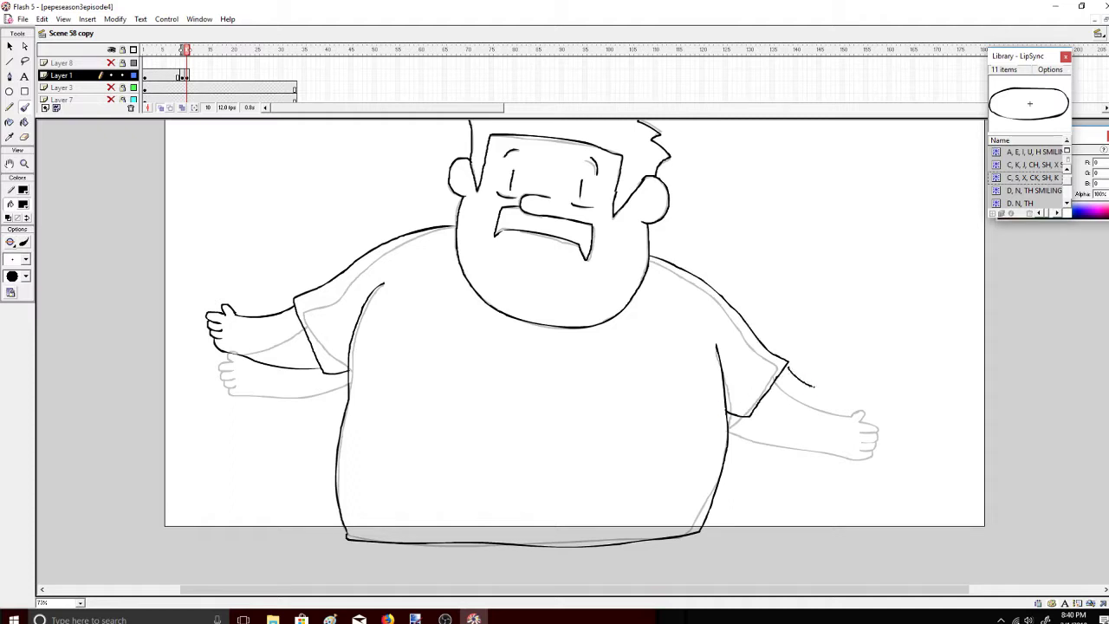
# Draw the right-hand shoulder, sleeve, forearm and hand raised higher than in the onion skin
pyautogui.hotkey('ctrl', 'z')
pyautogui.moveTo(817, 379); pyautogui.dragTo(876, 387)
pyautogui.moveTo(874, 397); pyautogui.dragTo(879, 408)
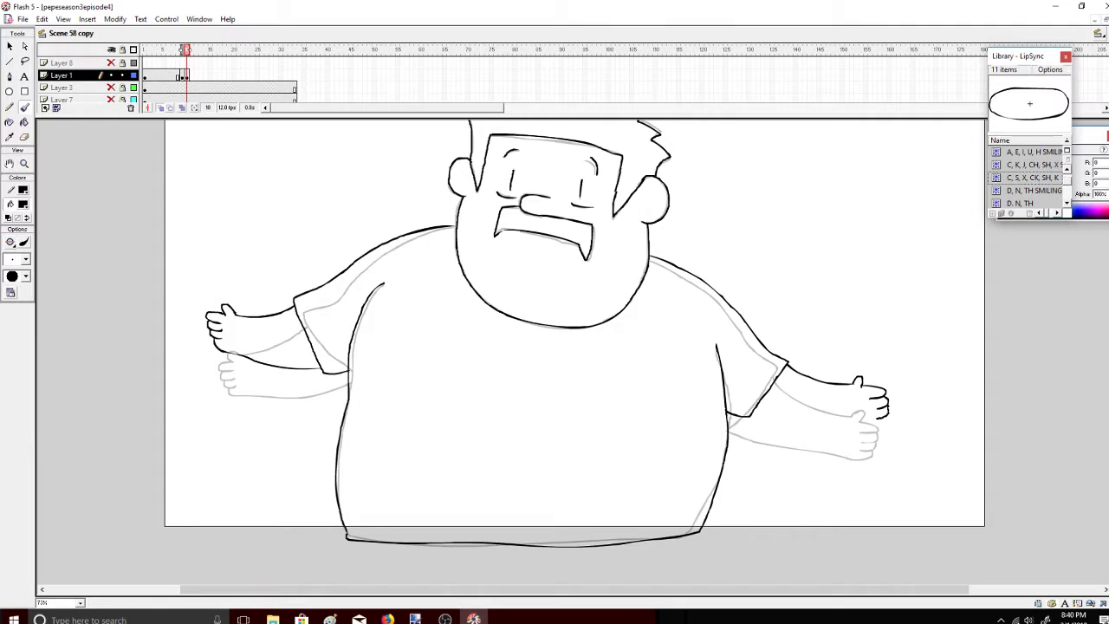
pyautogui.moveTo(867, 430); pyautogui.dragTo(811, 432)
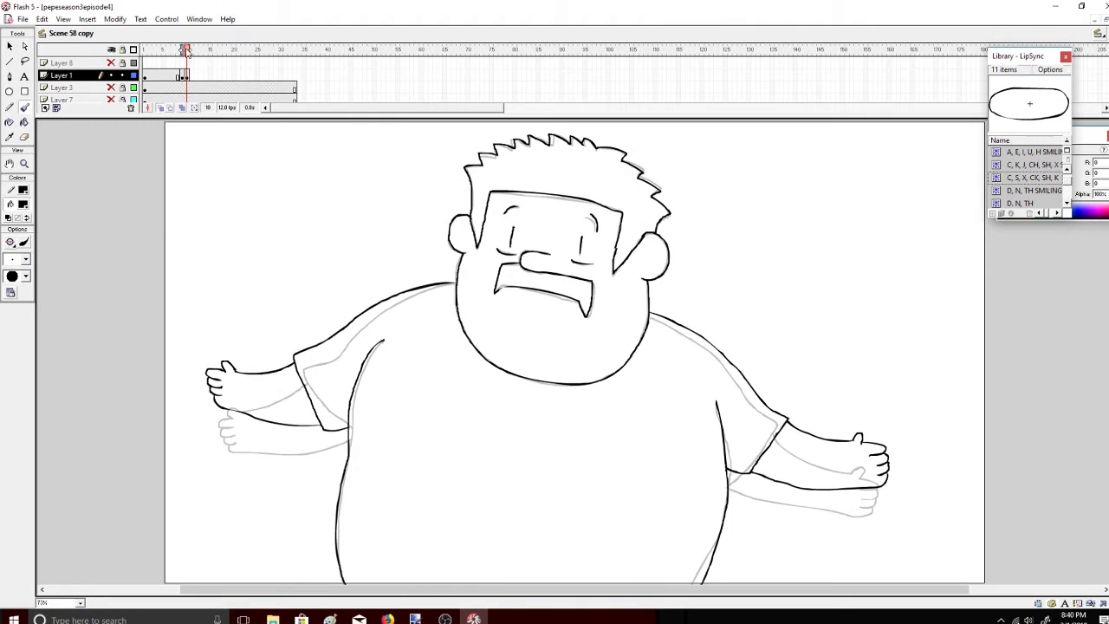
# Fill the man's hair and mustache with black in frames 9 and 10
pyautogui.moveTo(185, 50); pyautogui.dragTo(182, 49)
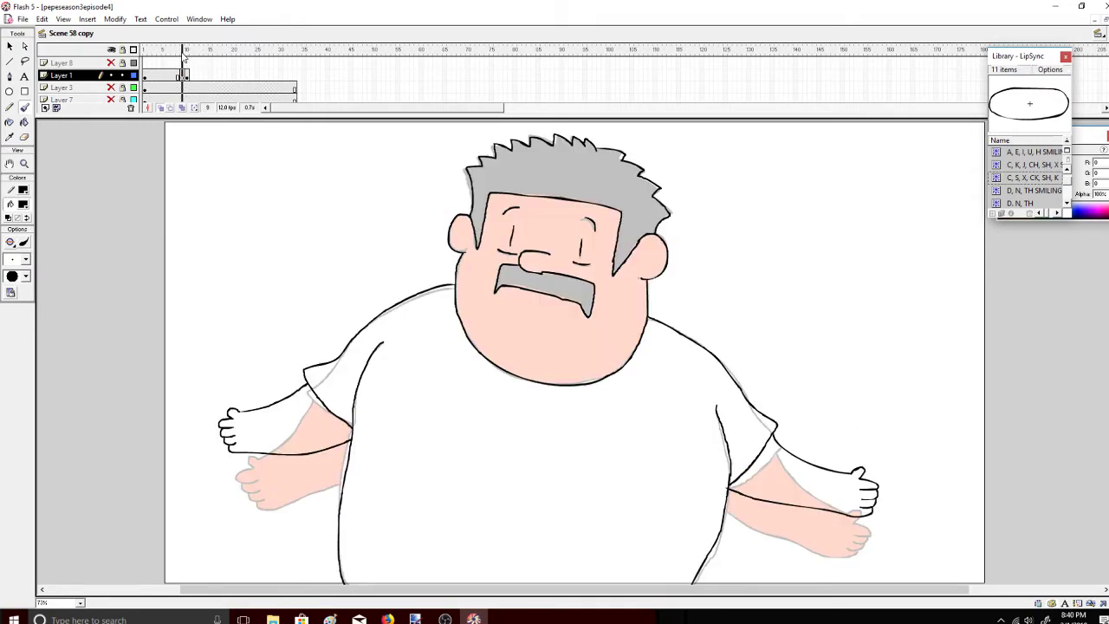
pyautogui.click(24, 122)
pyautogui.click(492, 165)
pyautogui.click(558, 279)
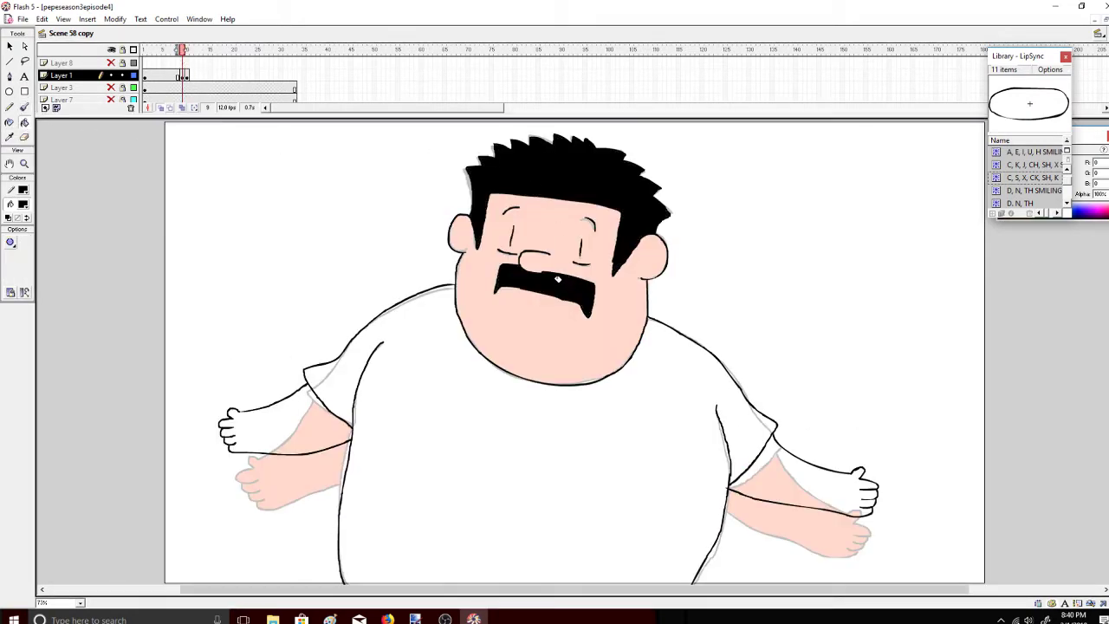
pyautogui.moveTo(205, 51); pyautogui.dragTo(177, 49)
pyautogui.click(563, 185)
pyautogui.click(532, 270)
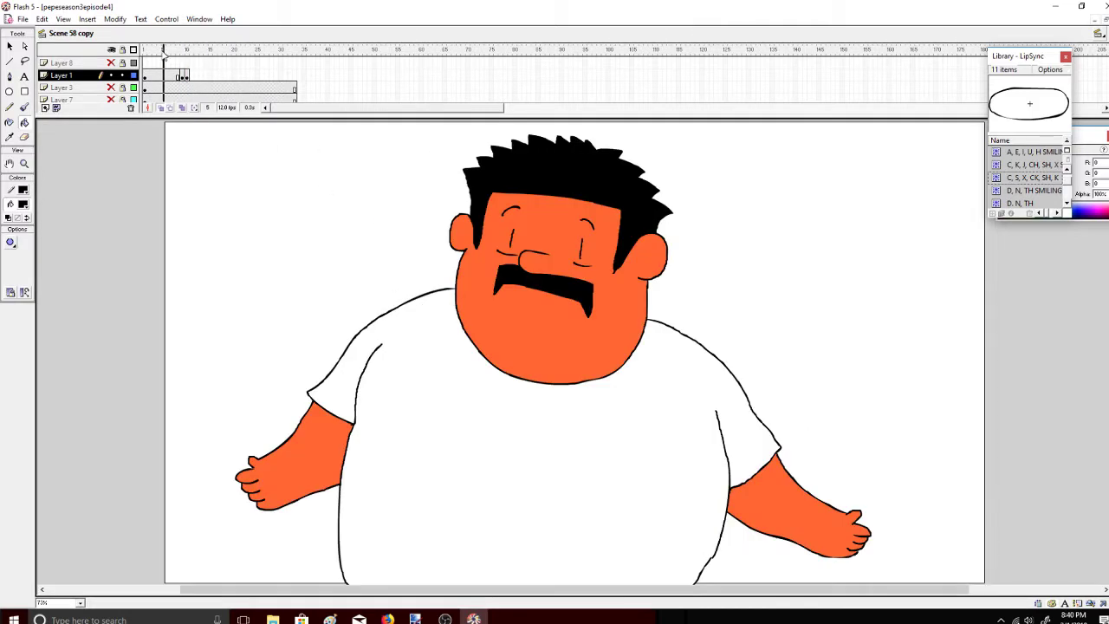
# Sample the orange skin colour from the earlier pose and fill the face and both arms in frames 9 and 10
pyautogui.click(23, 204)
pyautogui.click(511, 306)
pyautogui.click(183, 49)
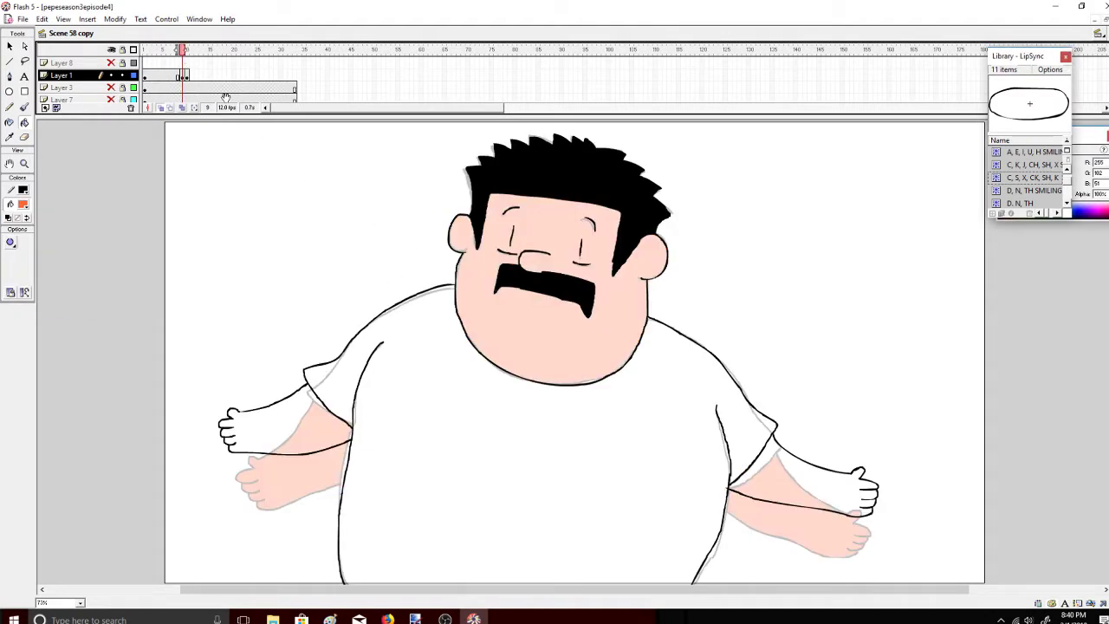
pyautogui.click(523, 312)
pyautogui.click(770, 464)
pyautogui.click(291, 416)
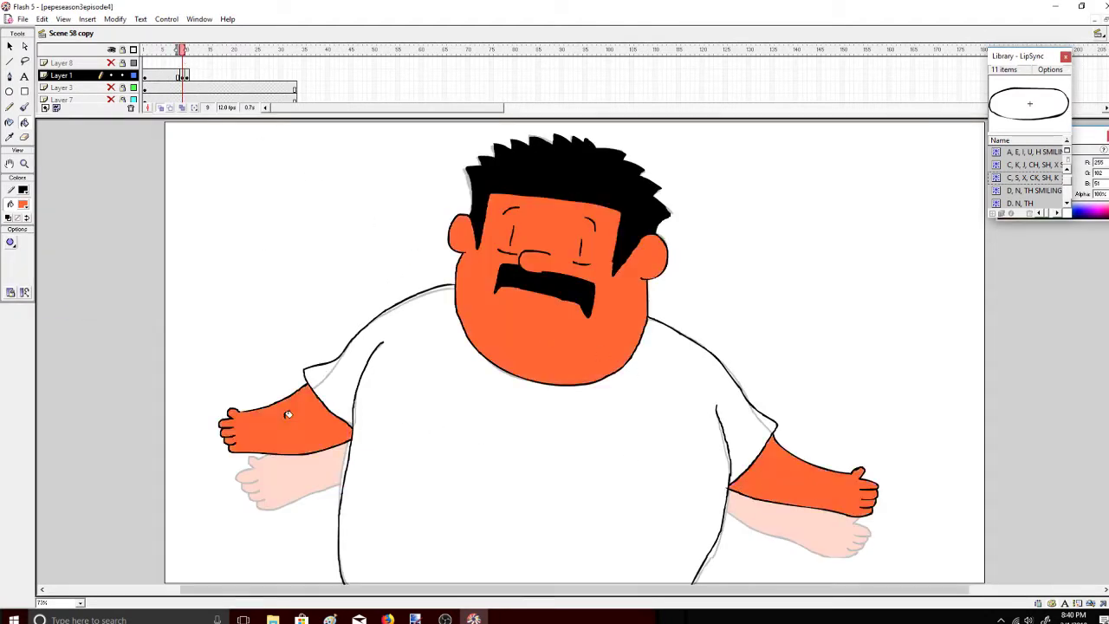
pyautogui.click(184, 49)
pyautogui.click(539, 314)
pyautogui.click(778, 452)
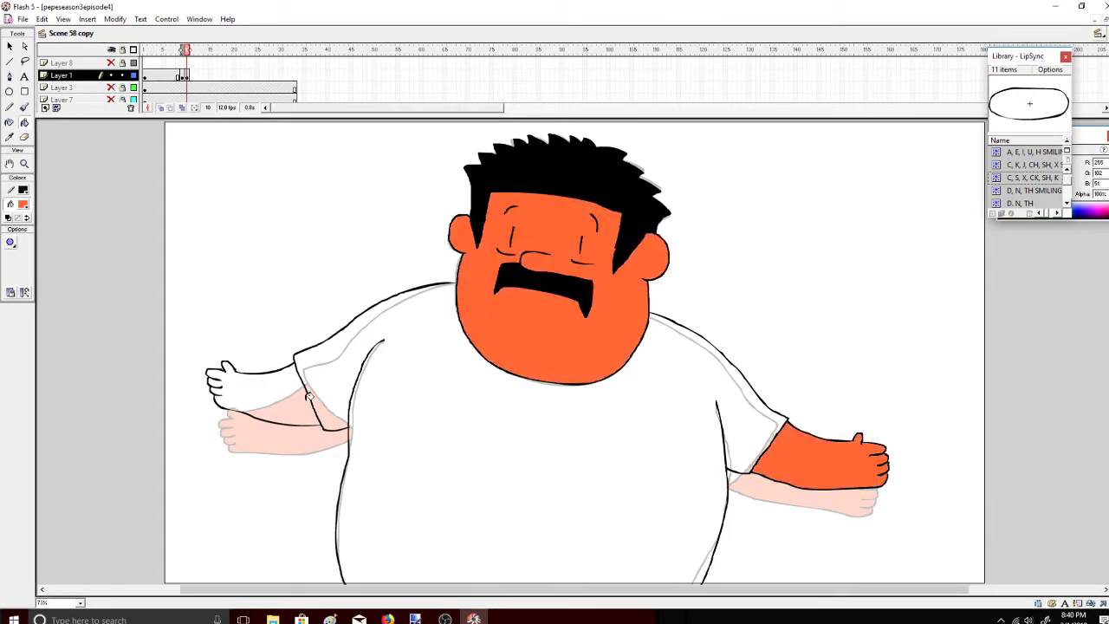
pyautogui.click(309, 396)
# Set the fill colour to white and fill the man's shirt in frame 10
pyautogui.click(181, 49)
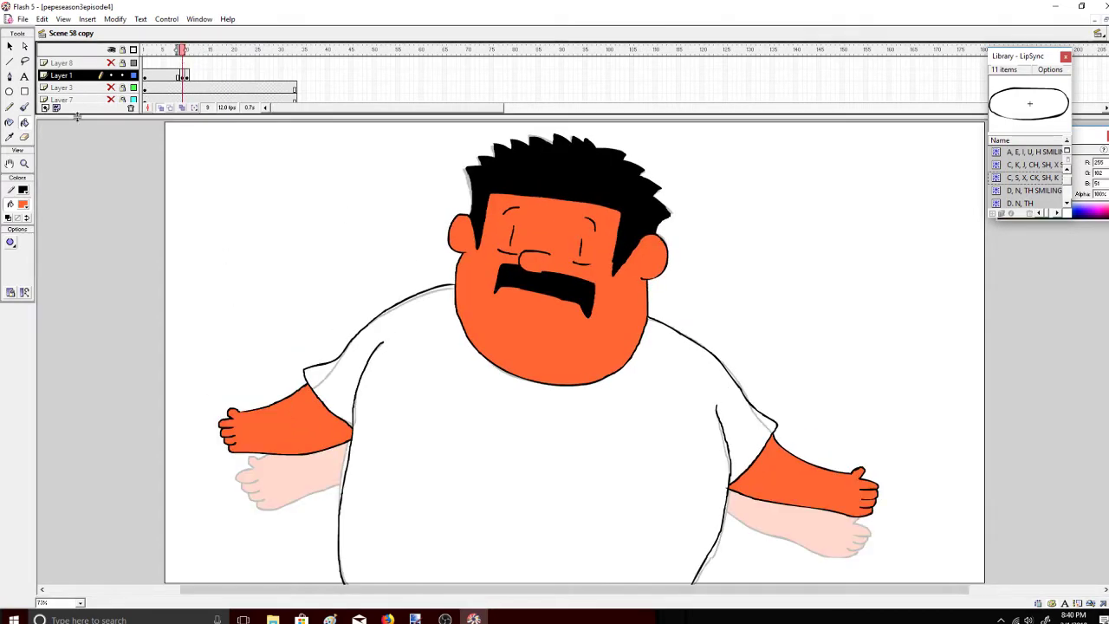
pyautogui.click(22, 204)
pyautogui.click(10, 259)
pyautogui.click(185, 50)
pyautogui.click(364, 358)
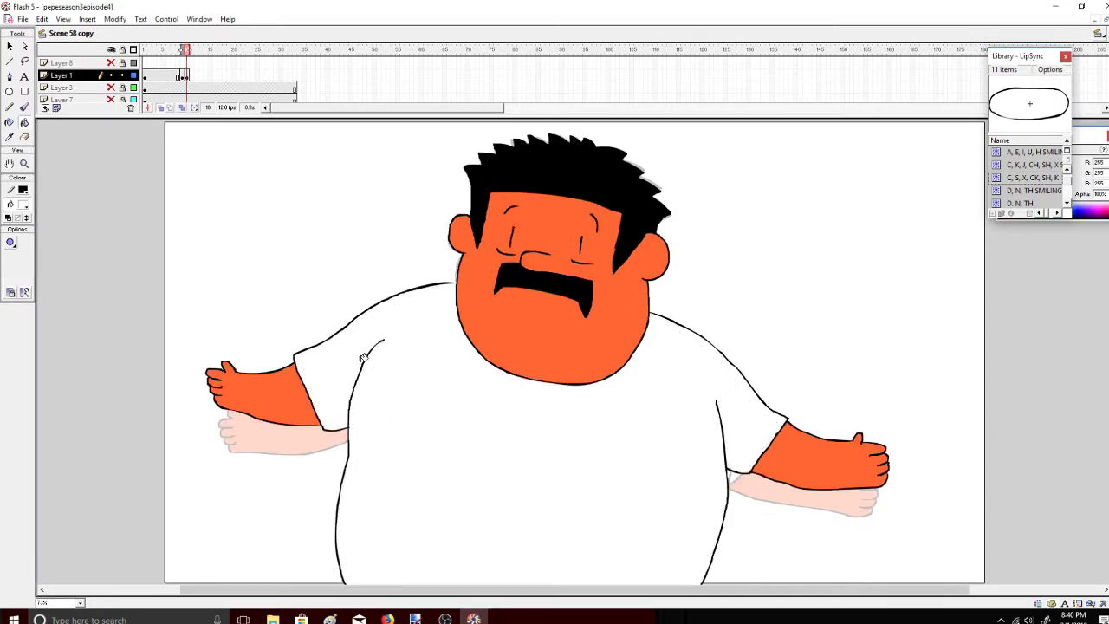
# Show all the layers and insert a keyframe at frame 21 of Layer 1
pyautogui.click(111, 49)
pyautogui.click(111, 49)
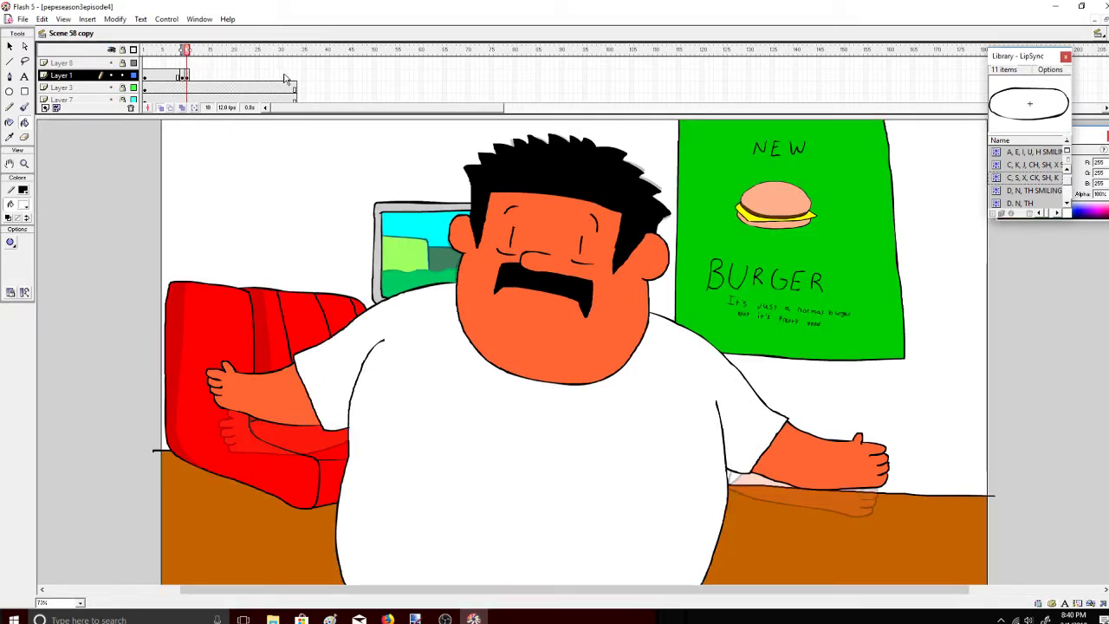
pyautogui.rightClick(238, 76)
pyautogui.click(271, 132)
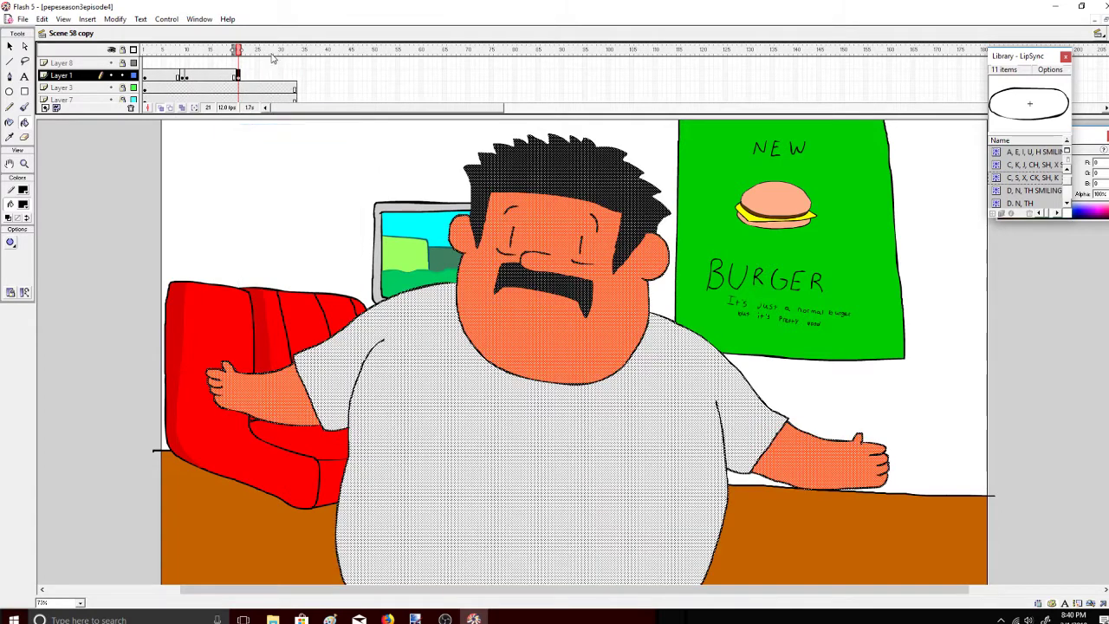
# Play and scrub through the arm movement, and move Layer 1's last keyframe to about frame 28
pyautogui.moveTo(238, 49); pyautogui.dragTo(111, 61)
pyautogui.click(166, 19)
pyautogui.click(172, 33)
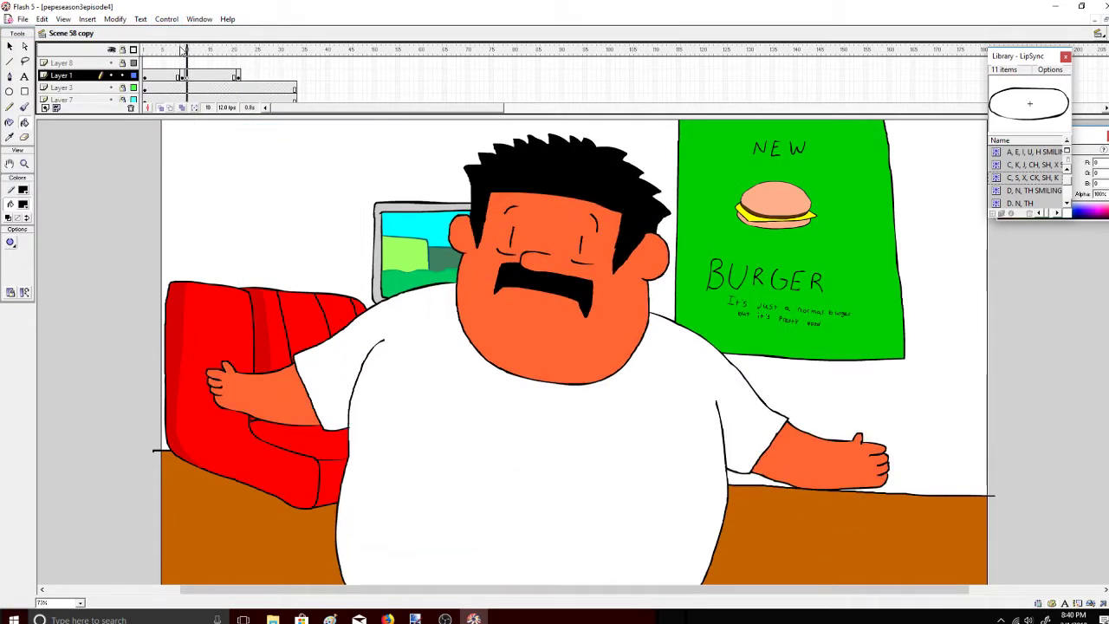
pyautogui.moveTo(252, 50)
pyautogui.mouseDown()
pyautogui.moveTo(219, 52)
pyautogui.moveTo(285, 77)
pyautogui.moveTo(265, 61)
pyautogui.moveTo(142, 60)
pyautogui.mouseUp()
pyautogui.click(237, 77)
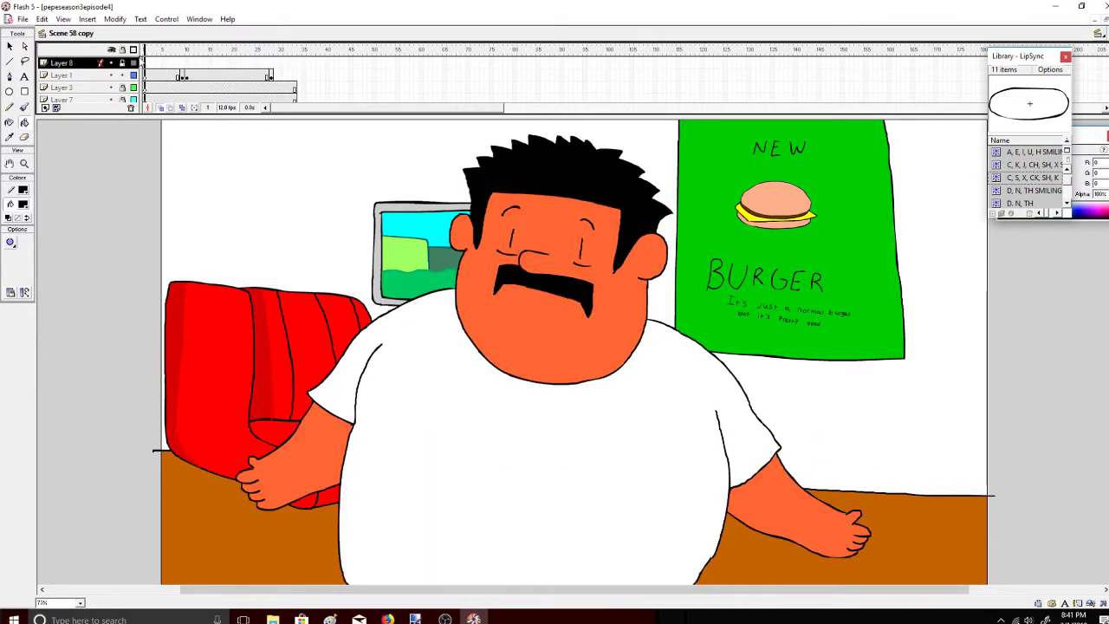
pyautogui.click(73, 87)
pyautogui.click(61, 76)
pyautogui.click(74, 168)
pyautogui.click(24, 137)
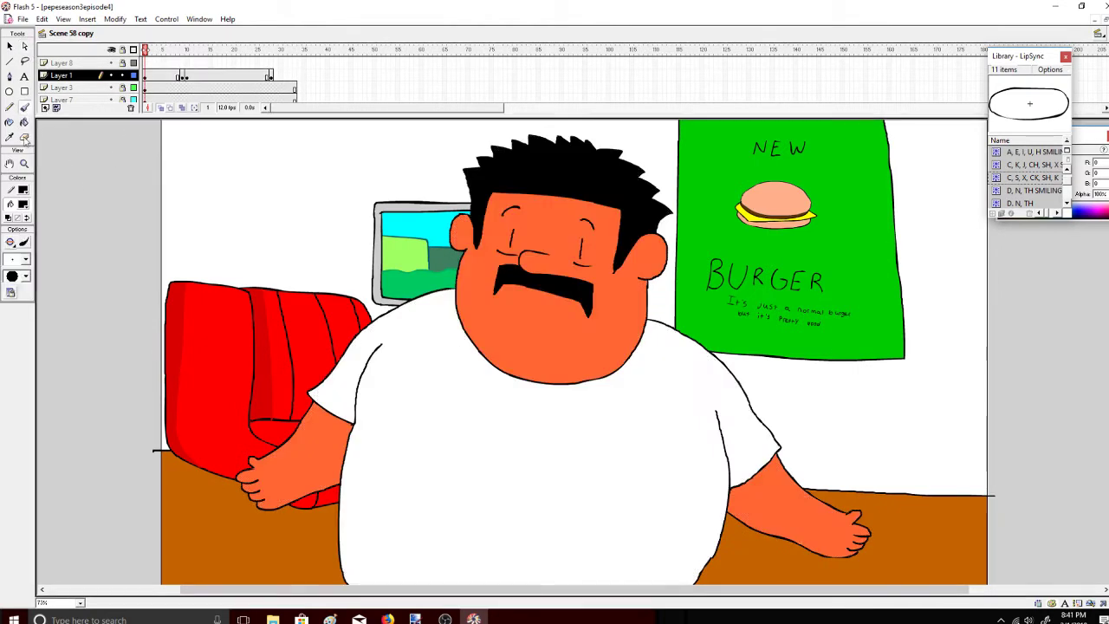
pyautogui.click(26, 205)
pyautogui.click(485, 258)
pyautogui.click(11, 260)
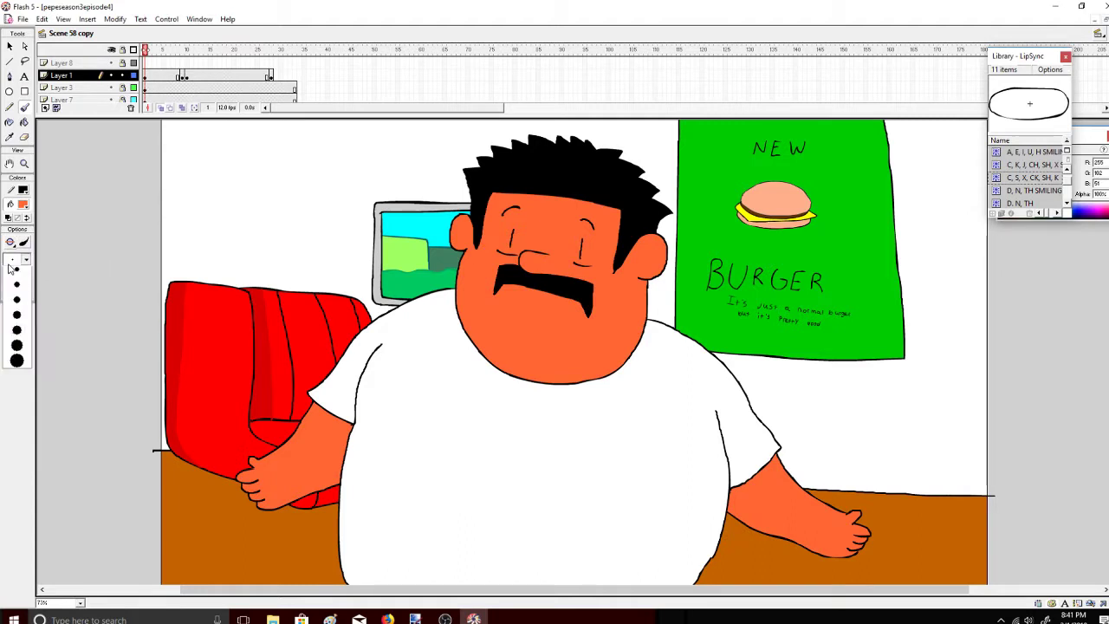
pyautogui.click(17, 360)
pyautogui.moveTo(508, 209); pyautogui.dragTo(518, 206)
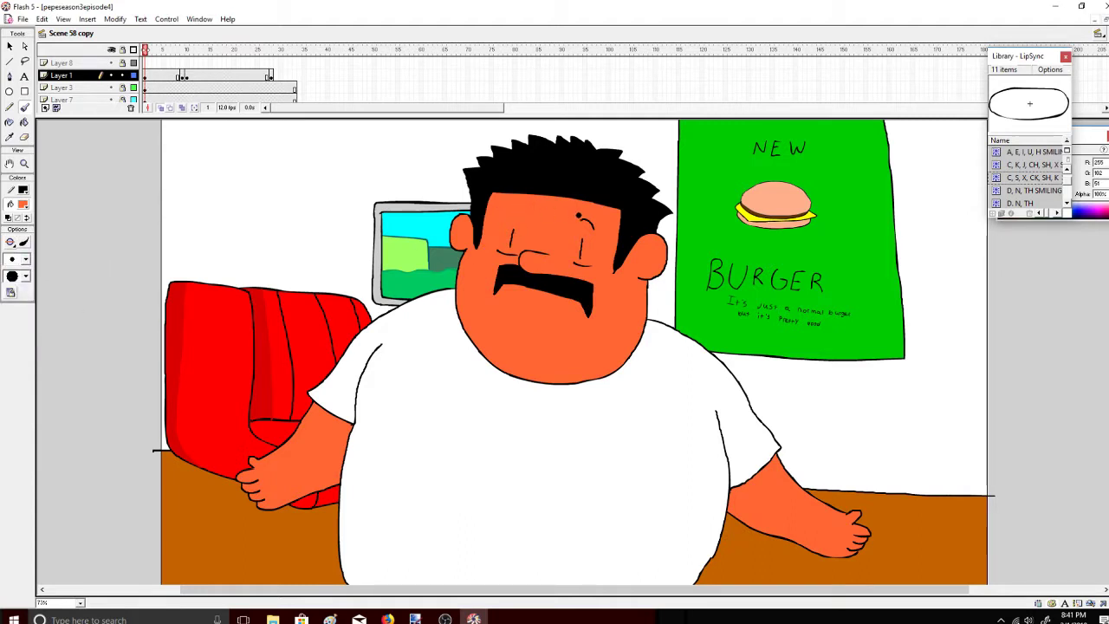
pyautogui.click(25, 205)
pyautogui.click(8, 236)
pyautogui.click(23, 260)
pyautogui.click(25, 273)
pyautogui.moveTo(506, 216); pyautogui.dragTo(518, 215)
pyautogui.hotkey('ctrl', 'z')
pyautogui.hotkey('ctrl', 'z')
pyautogui.hotkey('ctrl', 'z')
pyautogui.hotkey('ctrl', 'z')
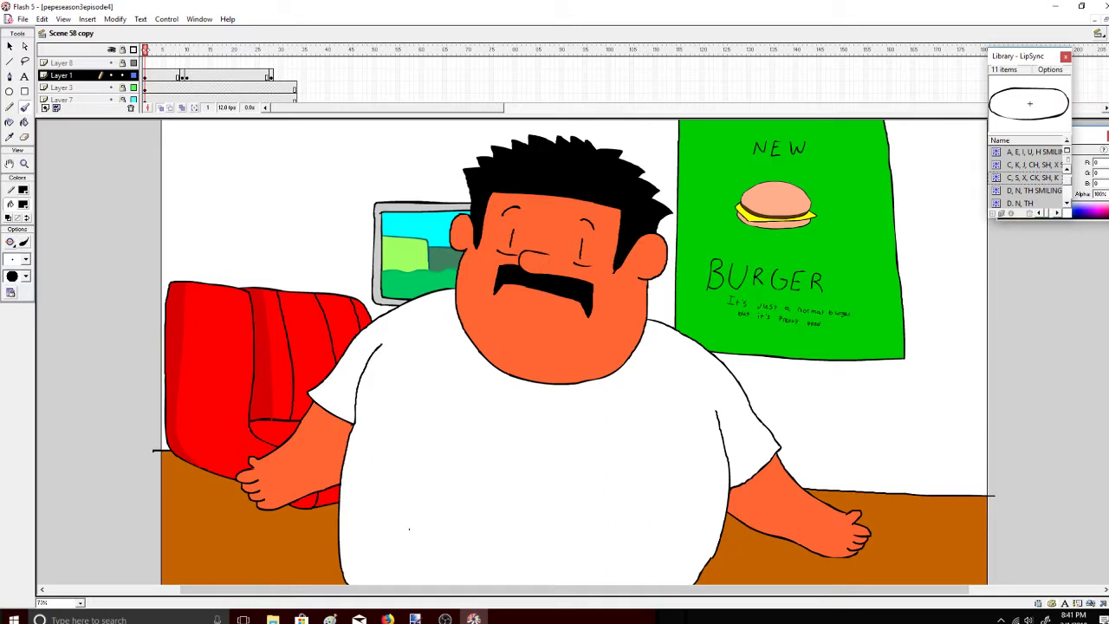
# Switch to the browser, skip the current song on Pandora, and return to the Flash animation
pyautogui.click(387, 619)
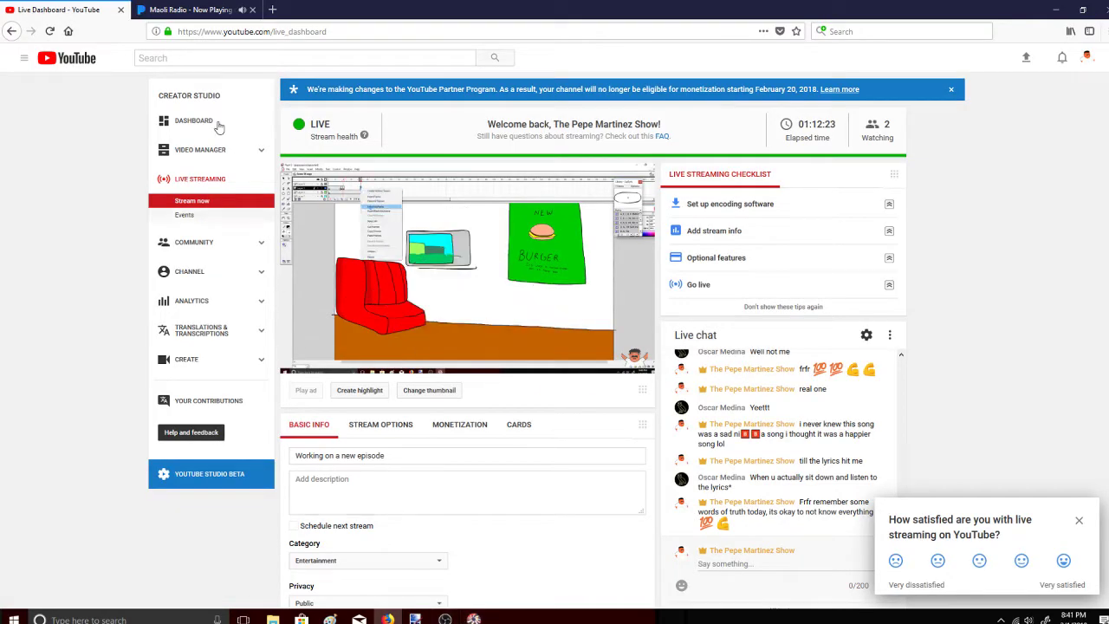
pyautogui.click(187, 9)
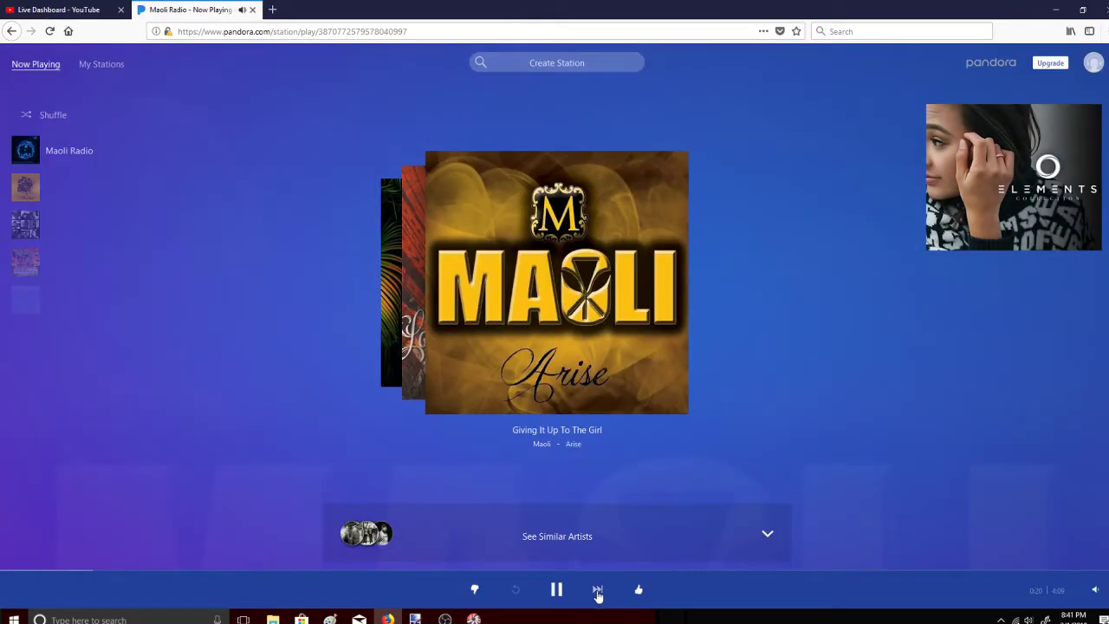
pyautogui.click(598, 593)
pyautogui.click(90, 11)
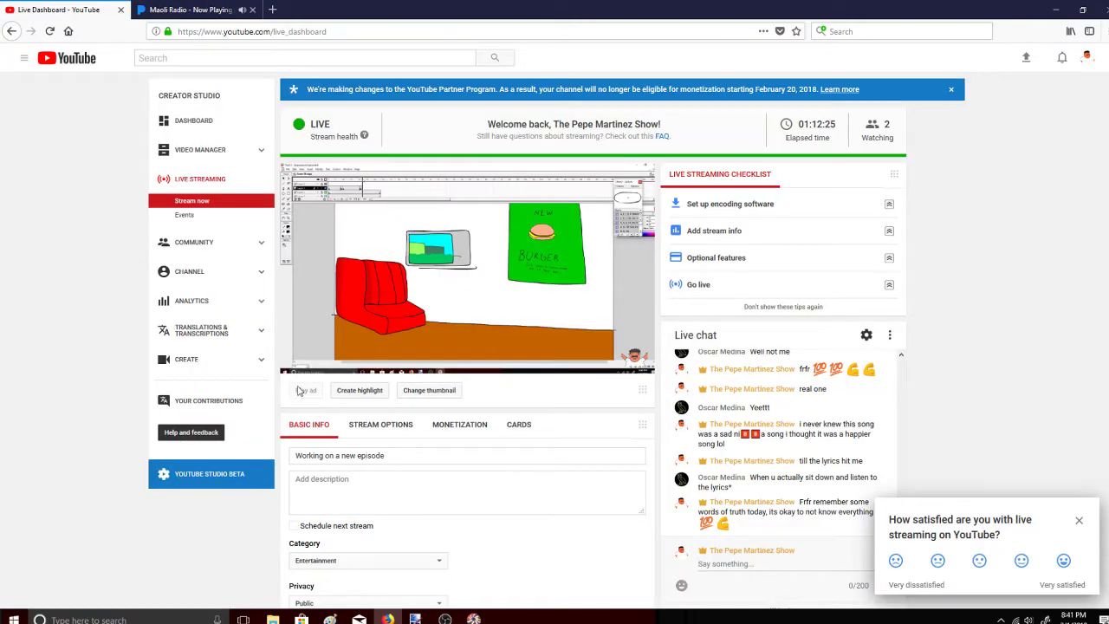
pyautogui.hotkey('alt', 'Tab')
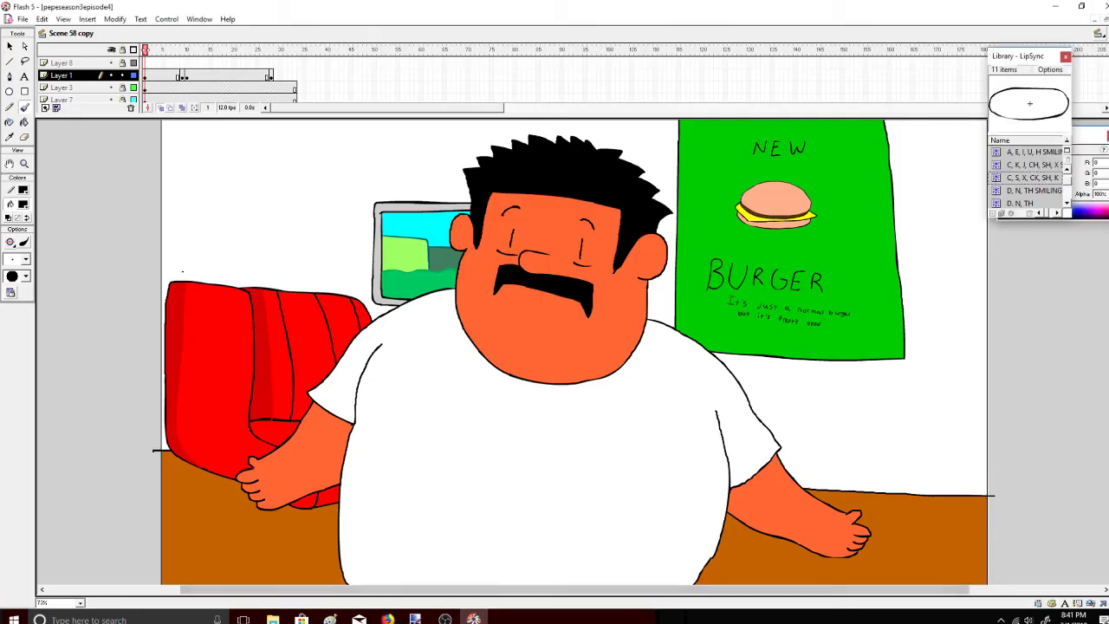
# Copy frame 5 of Layer 1 and paste it into frames 6, 7 and 8
pyautogui.click(163, 76)
pyautogui.rightClick(163, 76)
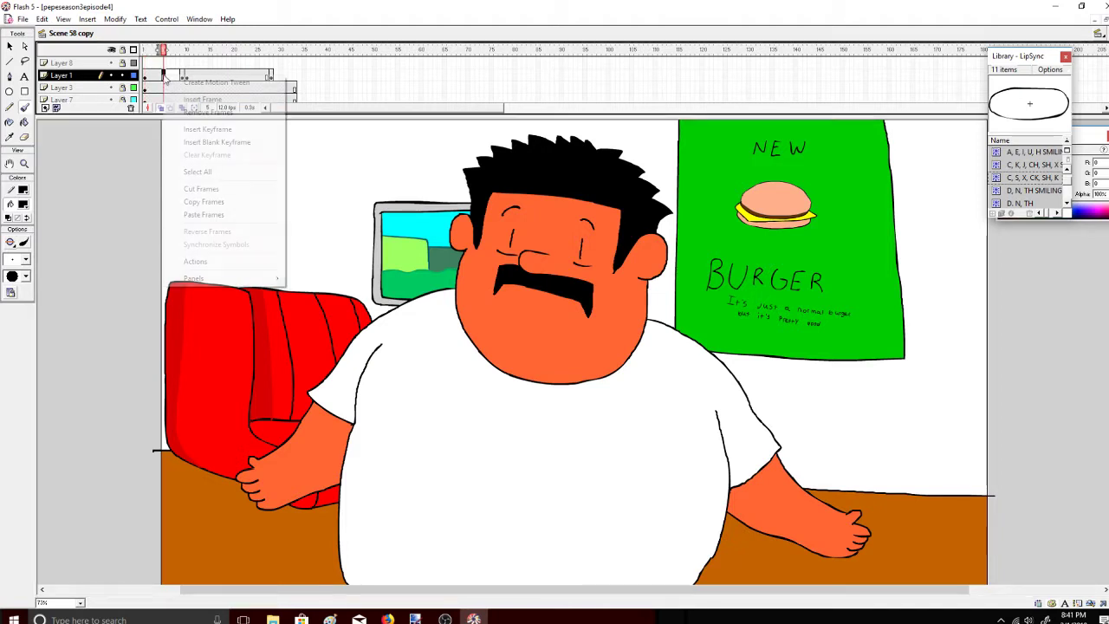
pyautogui.click(198, 190)
pyautogui.rightClick(169, 76)
pyautogui.click(204, 214)
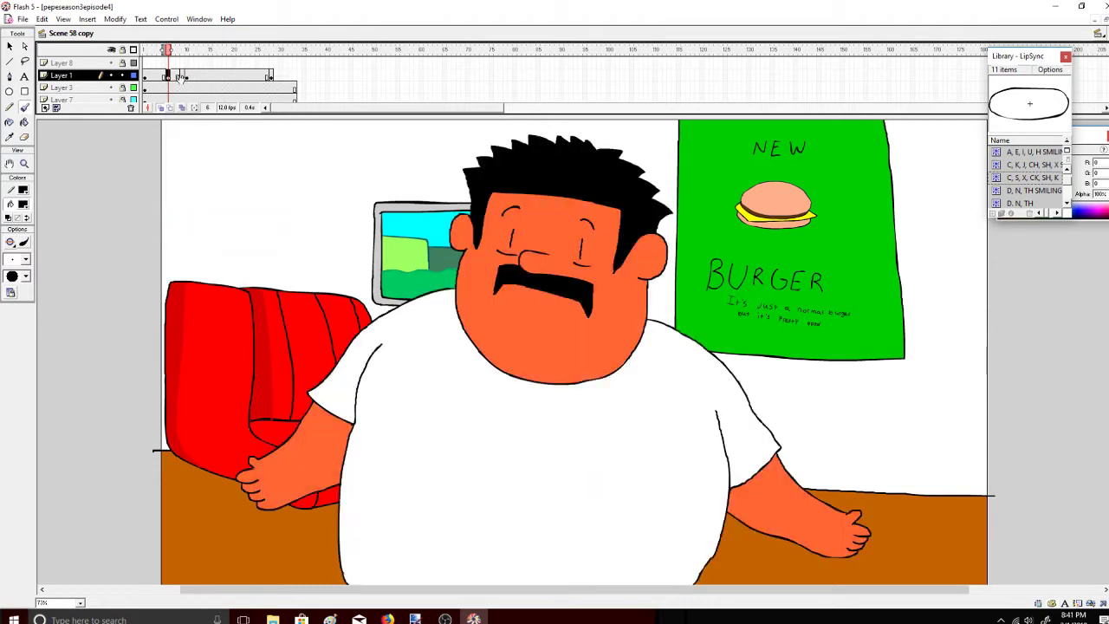
pyautogui.click(177, 77)
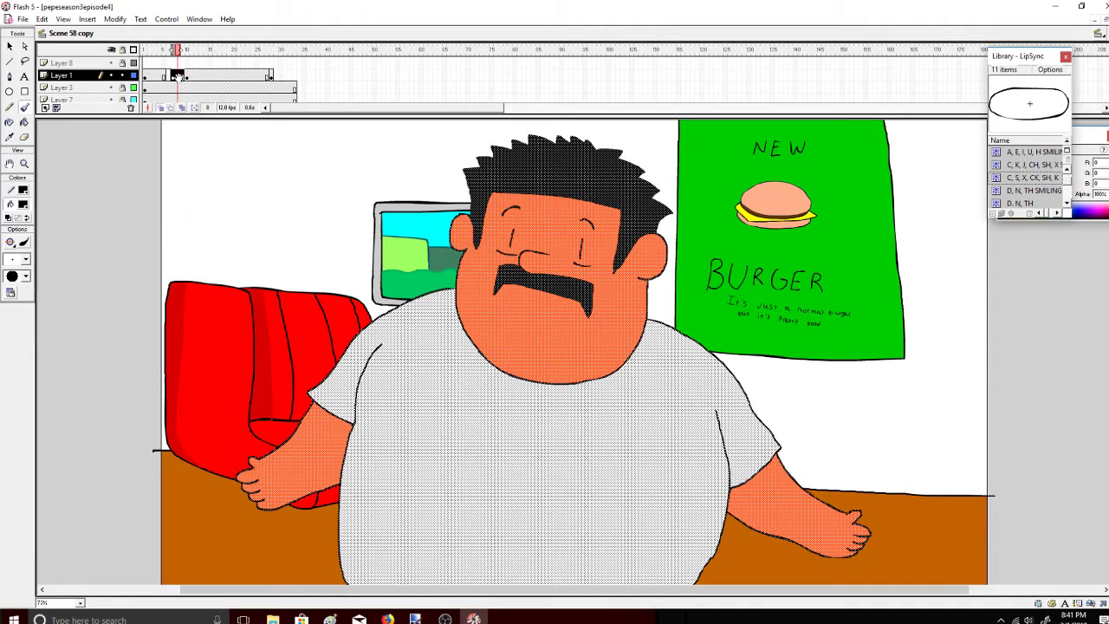
pyautogui.rightClick(172, 76)
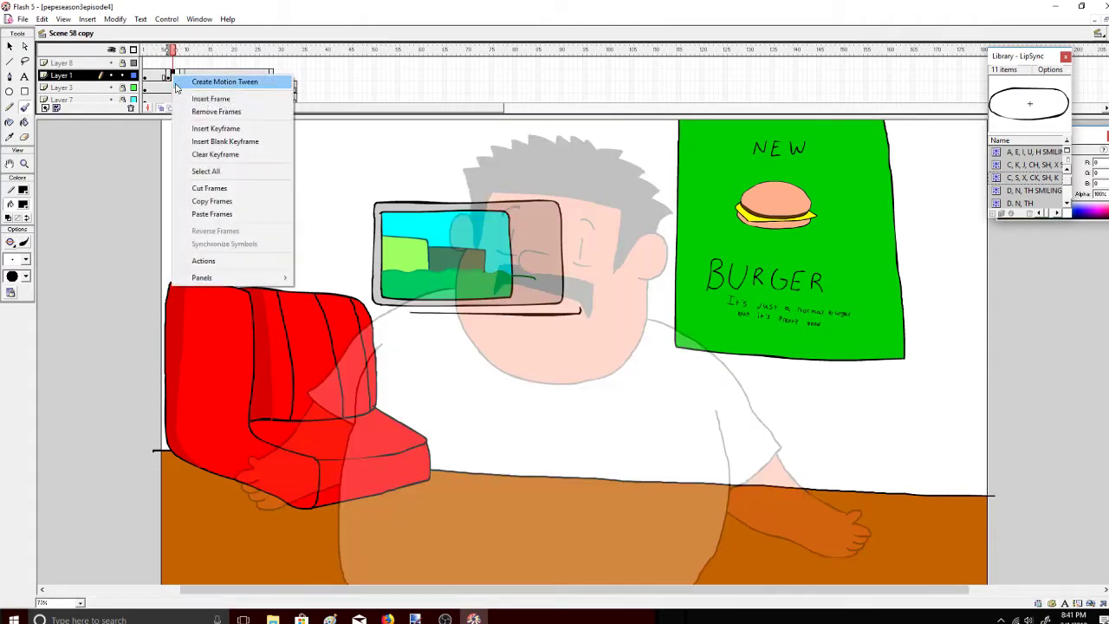
pyautogui.click(212, 208)
pyautogui.rightClick(178, 76)
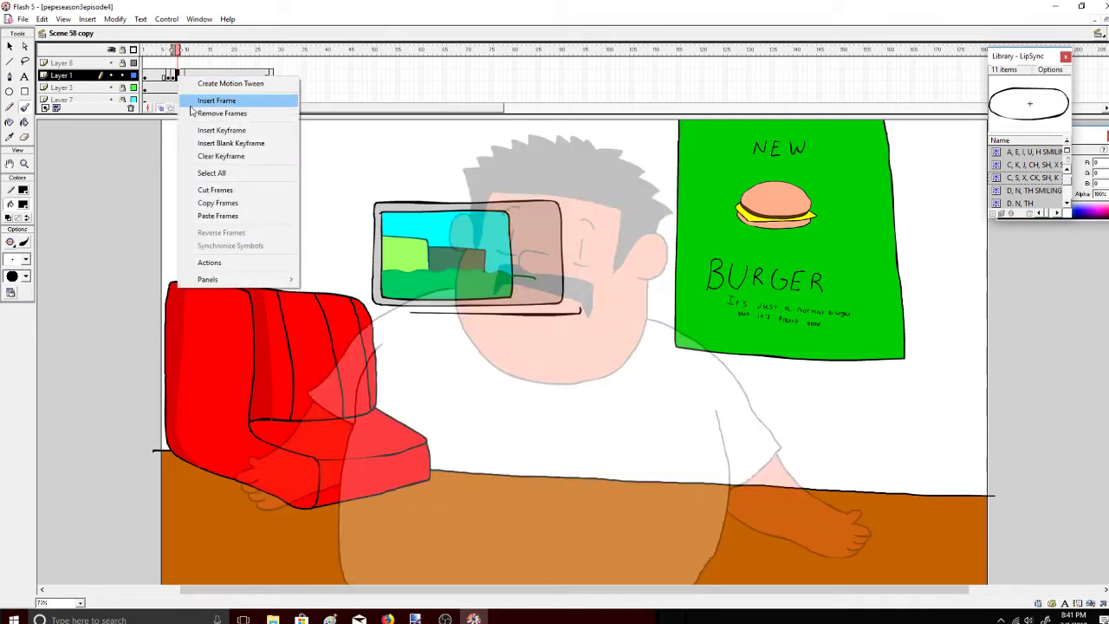
pyautogui.click(217, 215)
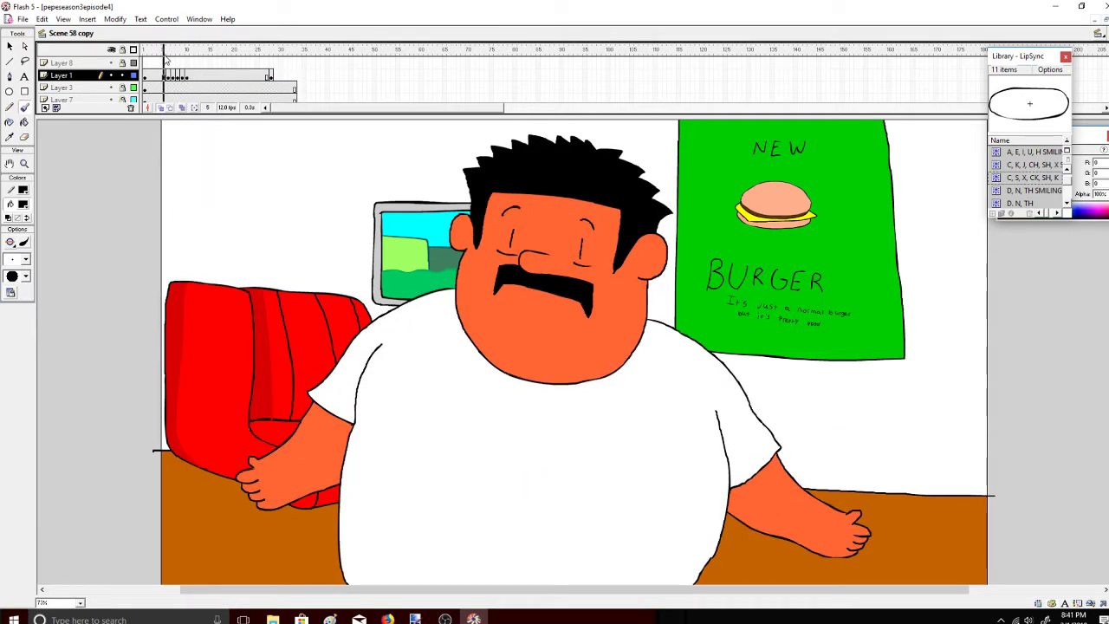
# Erase both of the man's arched eyebrows in frame 6 of Layer 1
pyautogui.moveTo(165, 59); pyautogui.dragTo(168, 75)
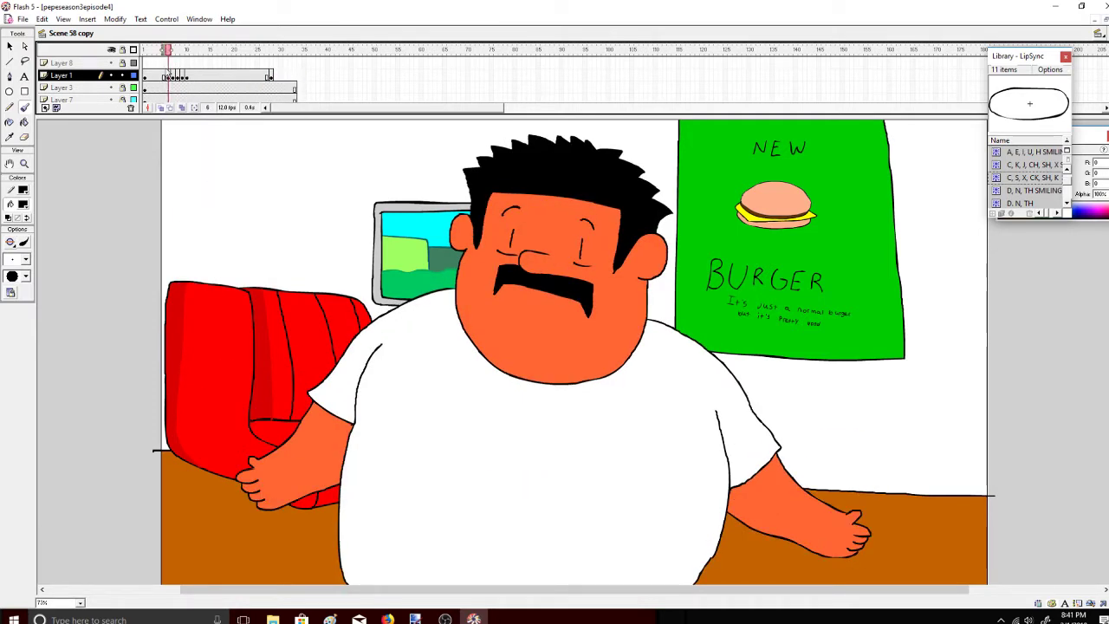
pyautogui.click(24, 163)
pyautogui.click(620, 269)
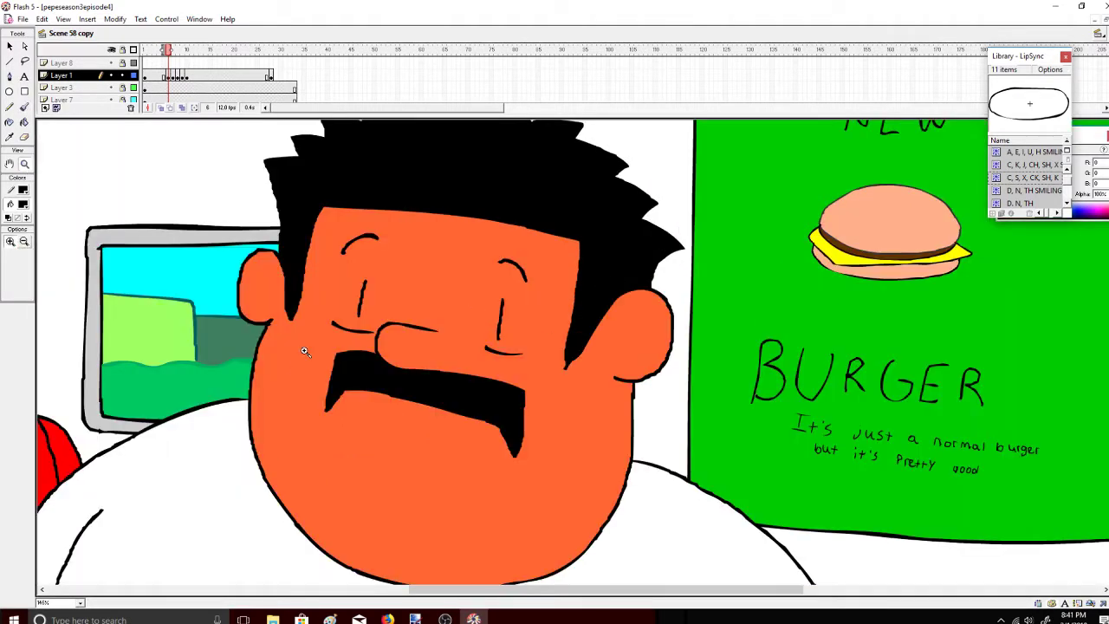
pyautogui.click(25, 107)
pyautogui.click(23, 204)
pyautogui.click(258, 282)
pyautogui.click(25, 261)
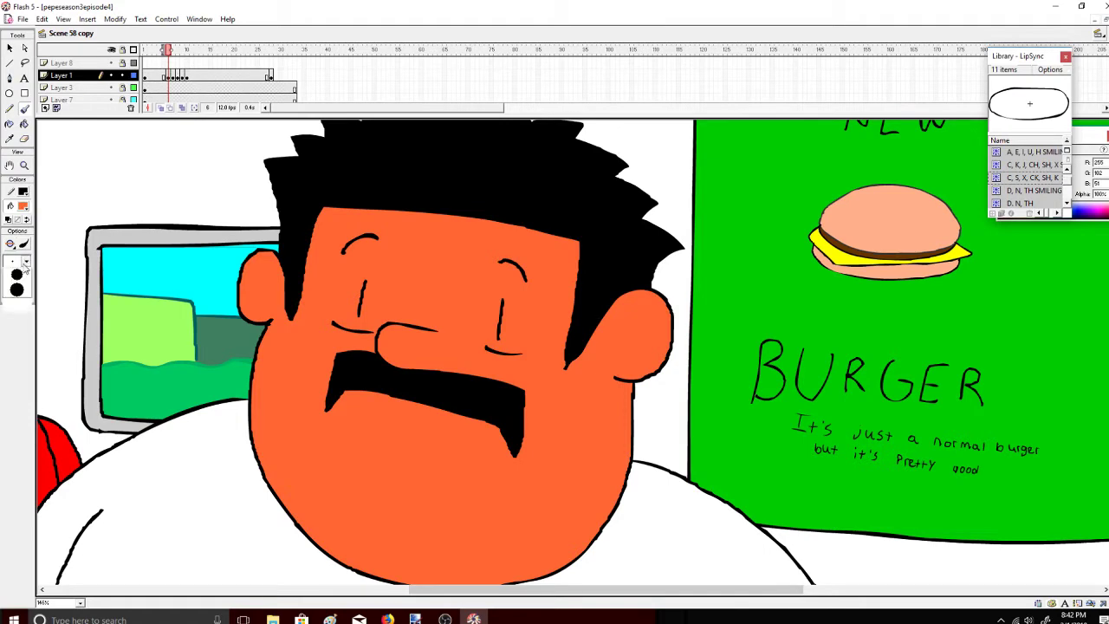
pyautogui.click(16, 337)
pyautogui.click(24, 138)
pyautogui.moveTo(356, 247)
pyautogui.mouseDown()
pyautogui.moveTo(366, 238)
pyautogui.moveTo(376, 248)
pyautogui.mouseUp()
pyautogui.moveTo(508, 270)
pyautogui.mouseDown()
pyautogui.moveTo(522, 269)
pyautogui.moveTo(504, 258)
pyautogui.mouseUp()
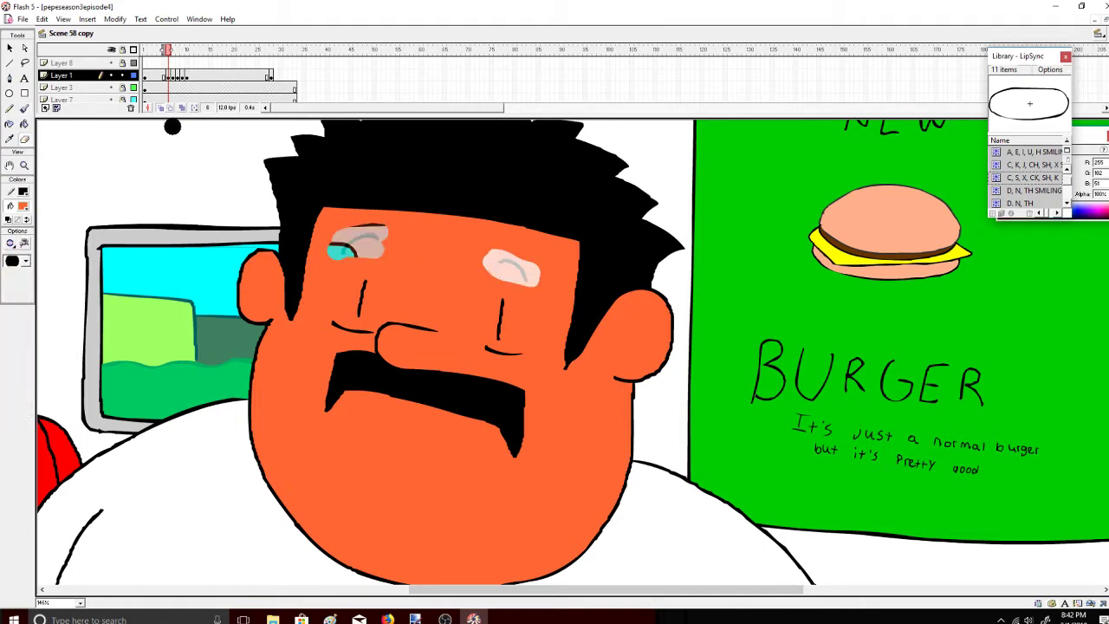
# Hide the background layers and draw flat black eyebrows with a thin brush in frame 6
pyautogui.click(110, 50)
pyautogui.click(25, 261)
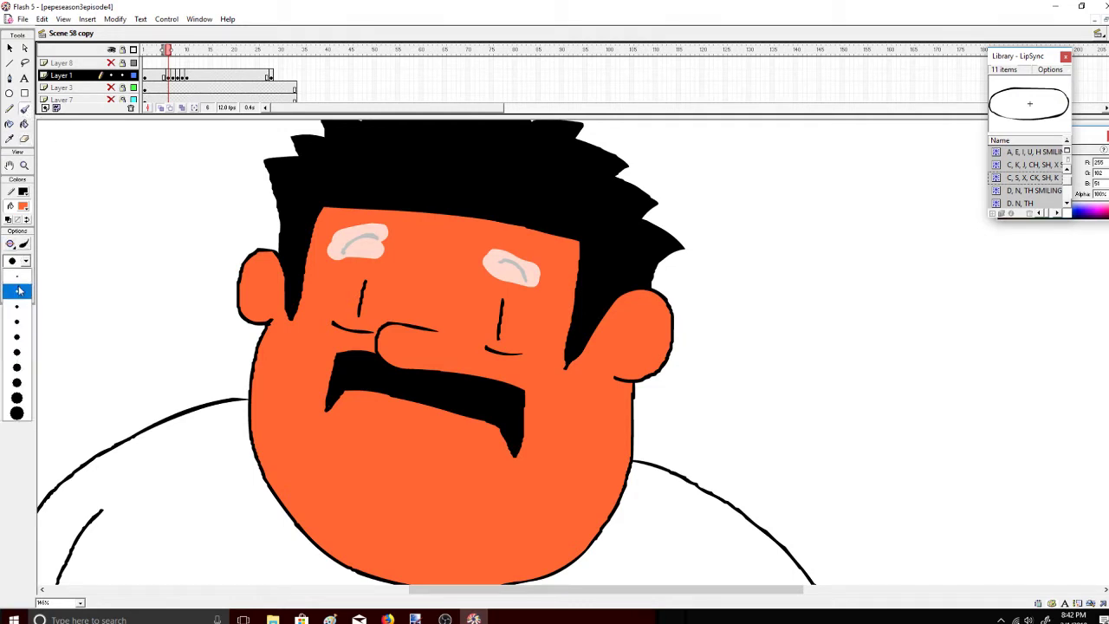
pyautogui.click(19, 292)
pyautogui.click(24, 205)
pyautogui.click(5, 227)
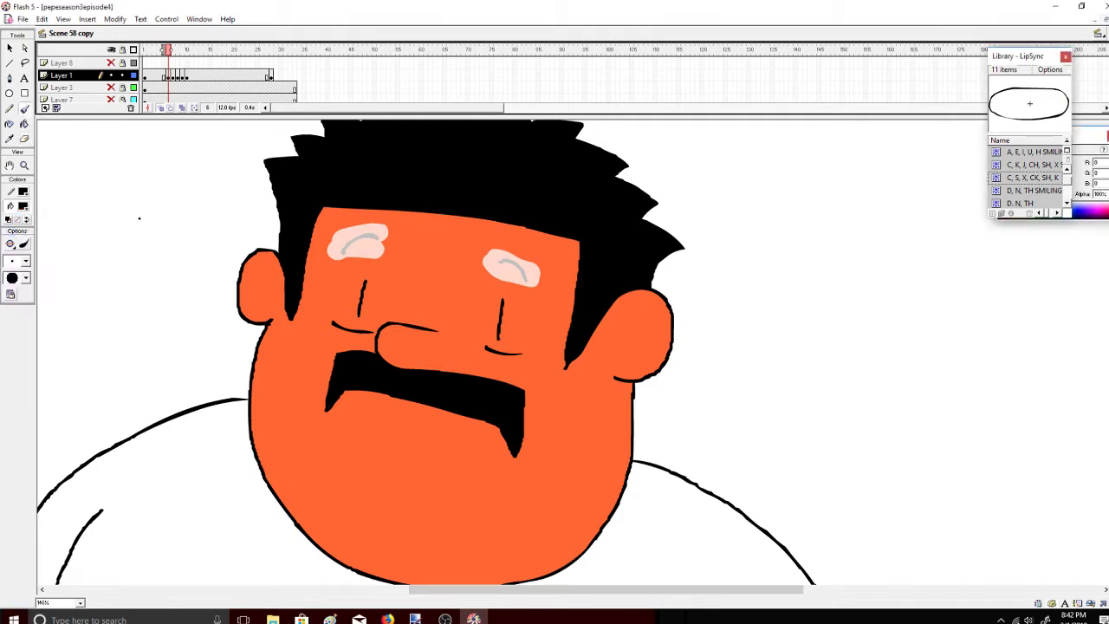
pyautogui.moveTo(380, 246)
pyautogui.mouseDown()
pyautogui.moveTo(395, 251)
pyautogui.moveTo(365, 240)
pyautogui.moveTo(386, 246)
pyautogui.mouseUp()
pyautogui.hotkey('ctrl', 'z')
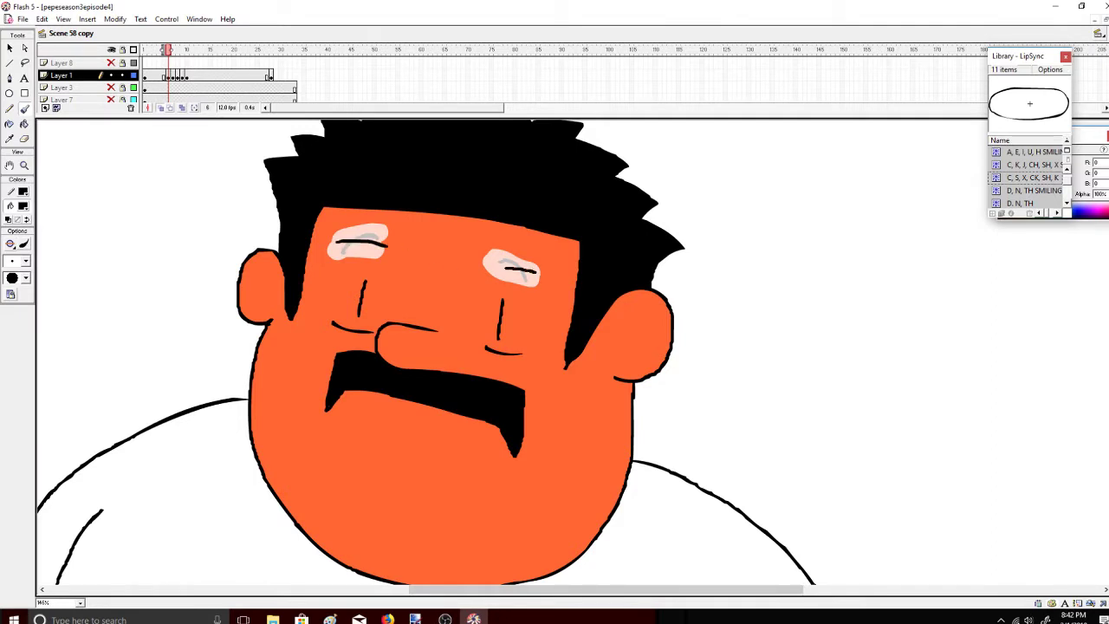
pyautogui.moveTo(506, 270); pyautogui.dragTo(491, 268)
# Sample the orange skin colour and fill the erased patches around both eyebrows in frame 6
pyautogui.click(25, 124)
pyautogui.click(24, 207)
pyautogui.click(318, 258)
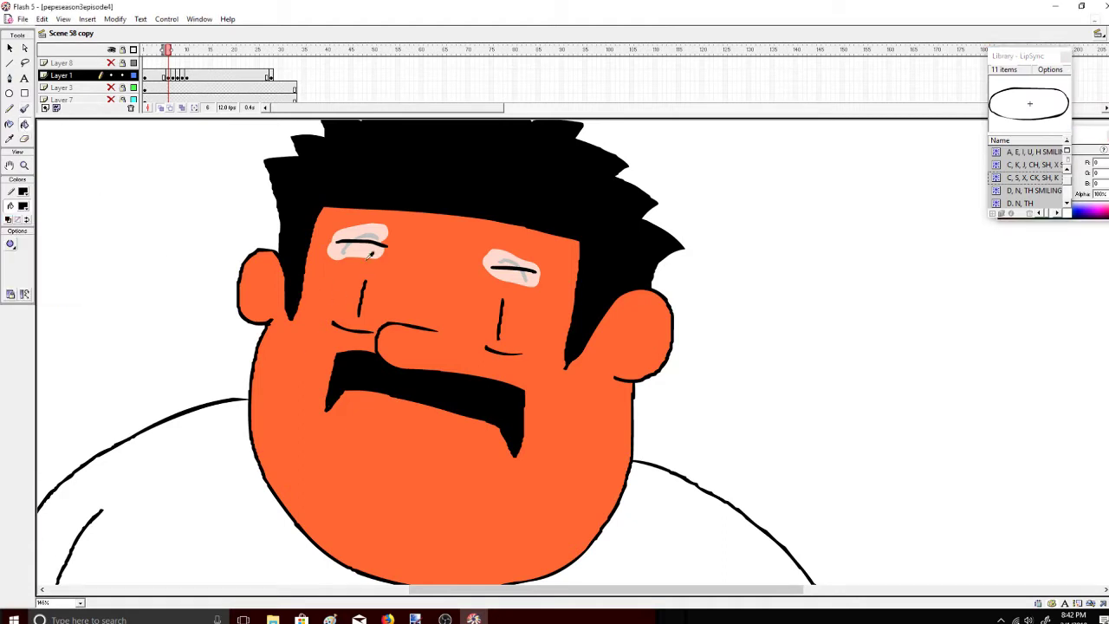
pyautogui.click(374, 252)
pyautogui.click(526, 274)
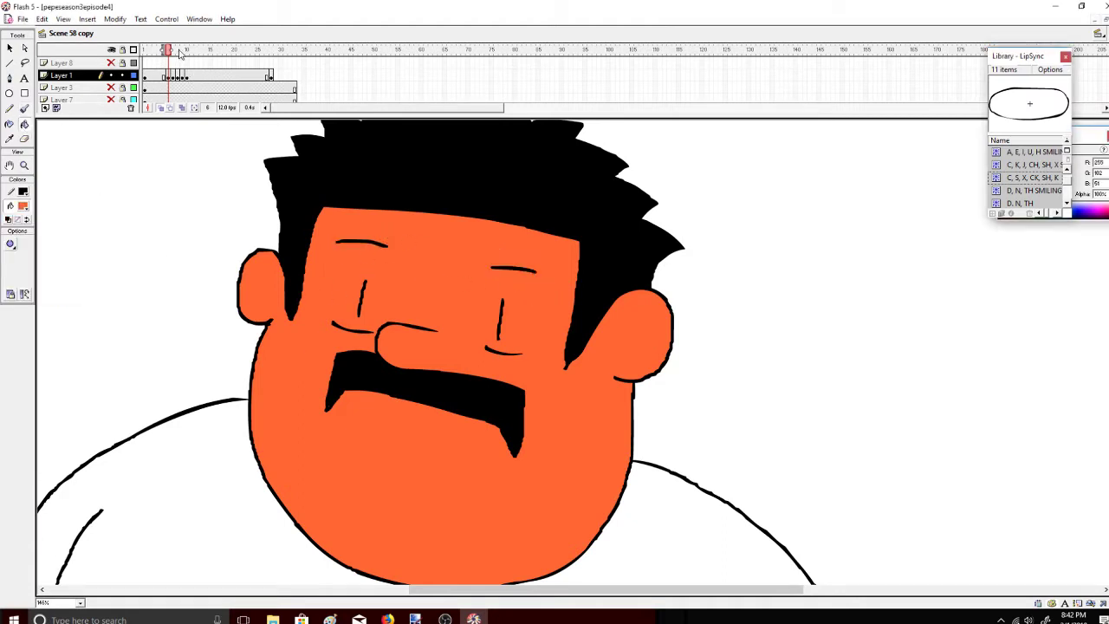
# Erase both arched eyebrows in frame 7 and draw black ones slanting down toward the nose
pyautogui.moveTo(169, 54); pyautogui.dragTo(177, 59)
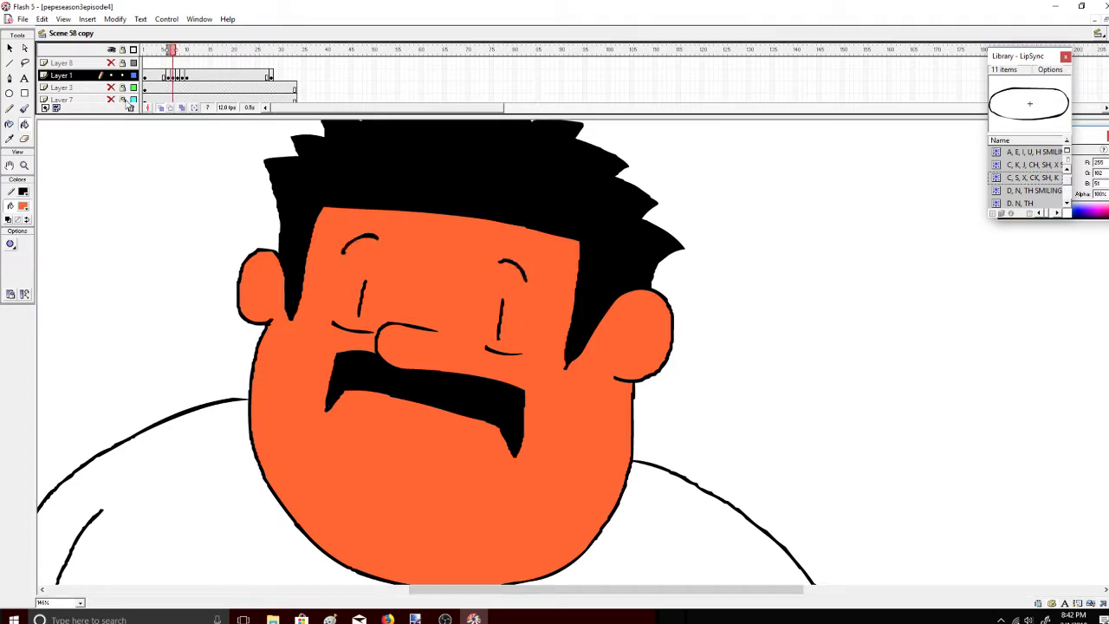
pyautogui.click(24, 140)
pyautogui.moveTo(384, 244)
pyautogui.mouseDown()
pyautogui.moveTo(372, 238)
pyautogui.moveTo(381, 243)
pyautogui.mouseUp()
pyautogui.moveTo(520, 272); pyautogui.dragTo(527, 290)
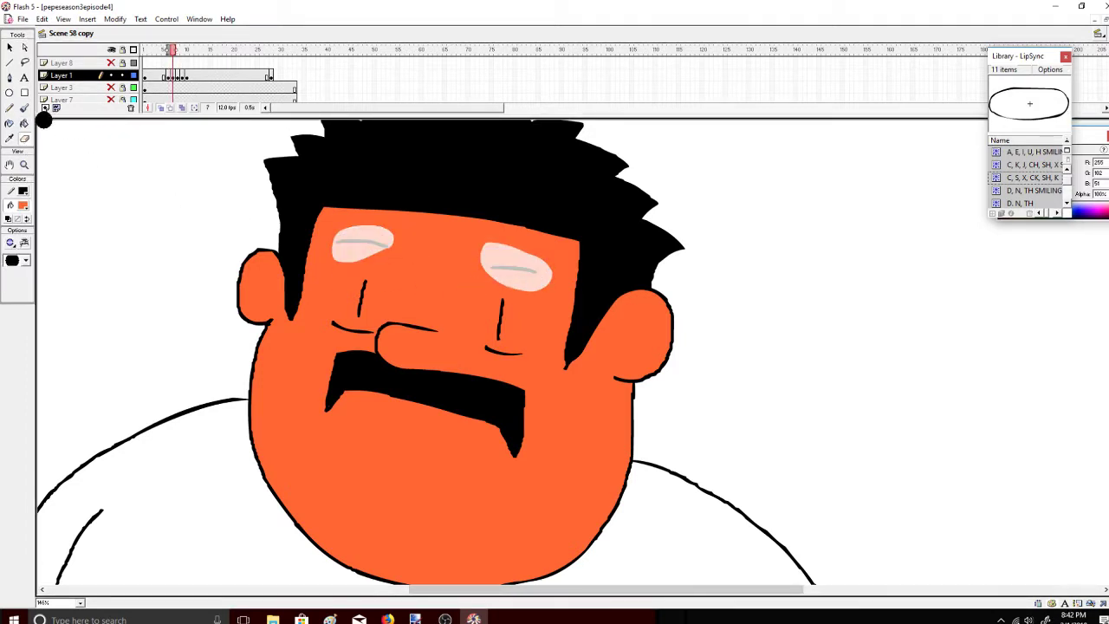
pyautogui.click(24, 107)
pyautogui.click(23, 205)
pyautogui.click(7, 230)
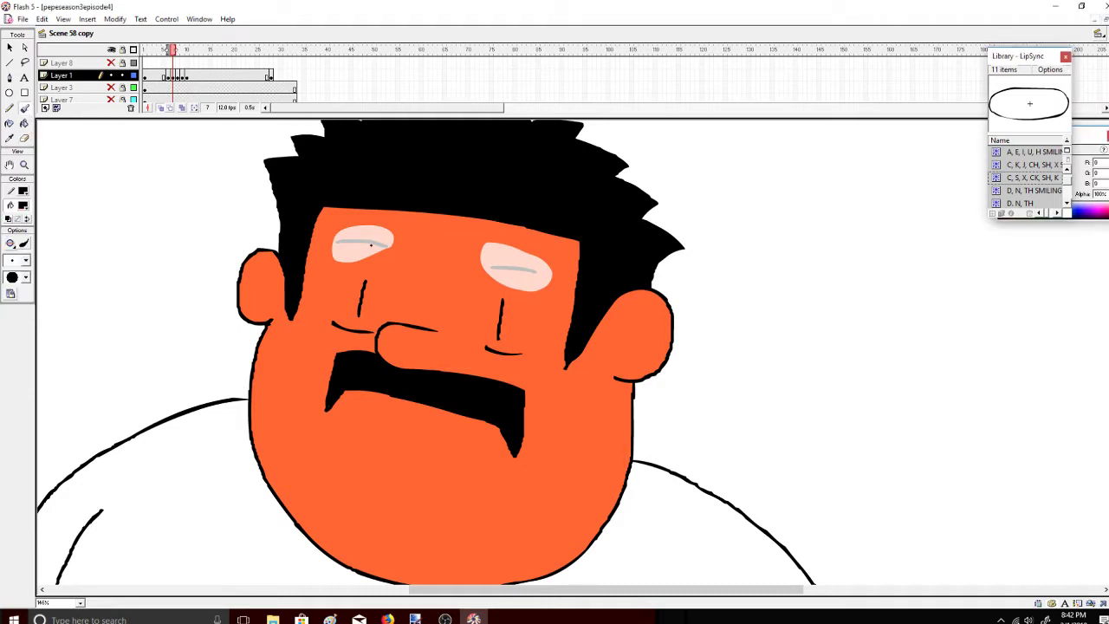
pyautogui.hotkey('ctrl', 'z')
pyautogui.hotkey('ctrl', 'z')
# Set the fill colour to the orange skin tone and fill the erased eyebrow patches in frame 7
pyautogui.click(25, 123)
pyautogui.click(25, 213)
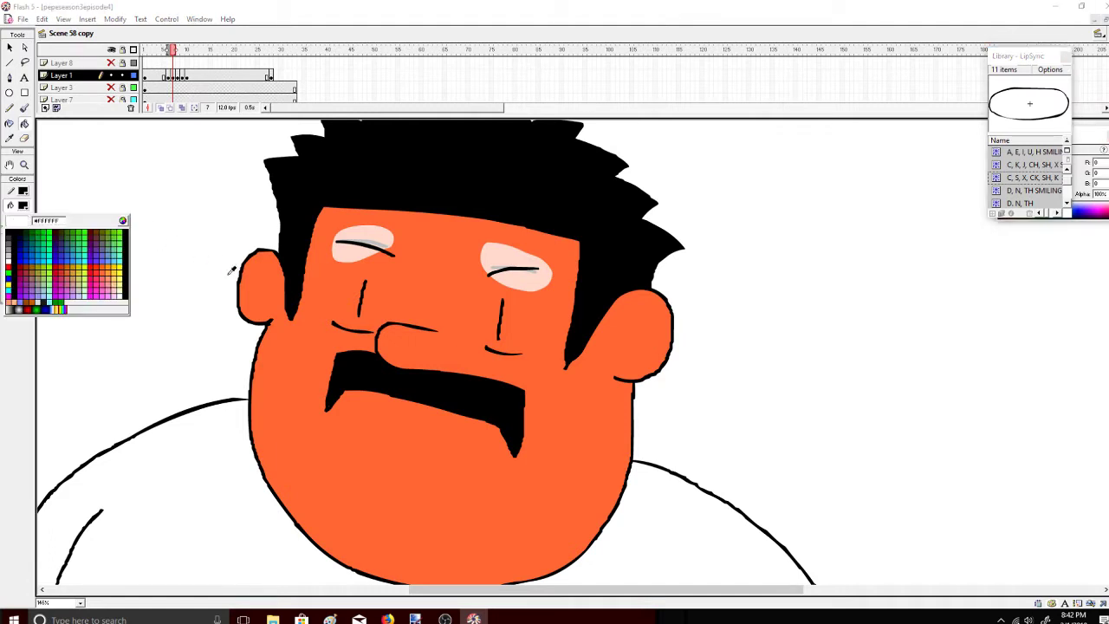
pyautogui.click(97, 290)
pyautogui.click(371, 249)
pyautogui.click(544, 288)
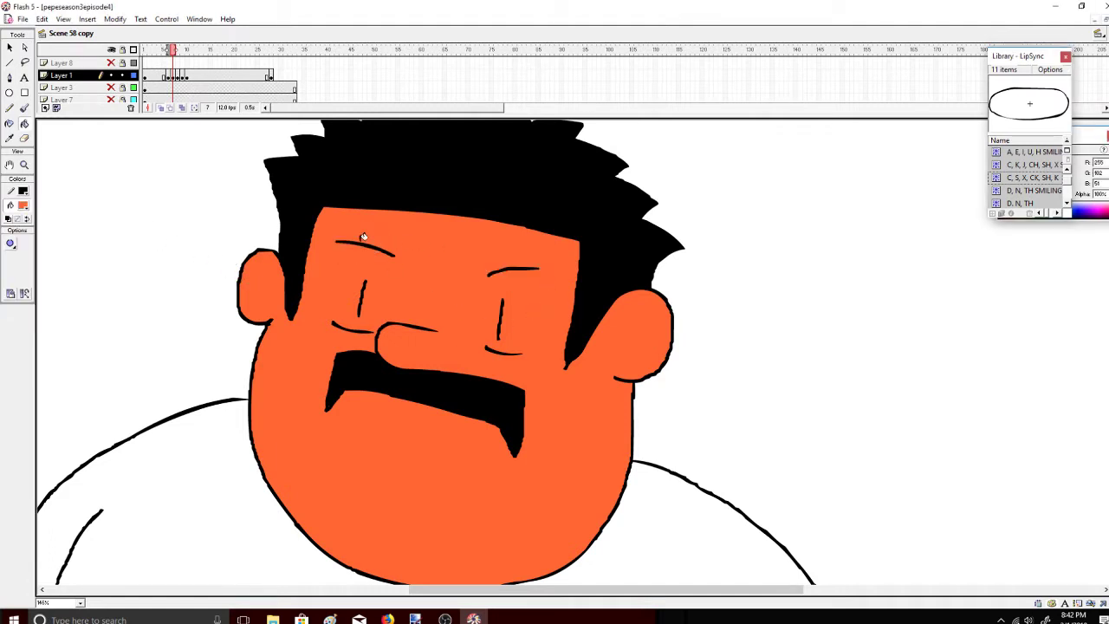
# Lasso the forehead strip with both slanted eyebrows in frame 7, copy it, and paste it in place in frame 8
pyautogui.moveTo(185, 50); pyautogui.dragTo(174, 54)
pyautogui.click(24, 63)
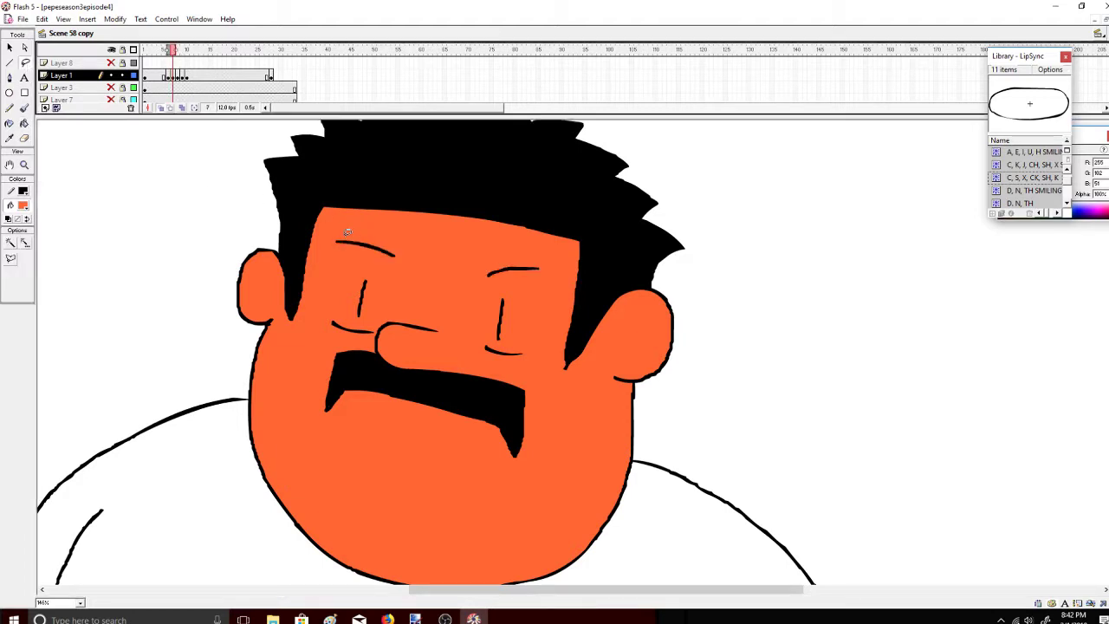
pyautogui.moveTo(326, 225); pyautogui.dragTo(353, 261)
pyautogui.moveTo(501, 280); pyautogui.dragTo(555, 279)
pyautogui.rightClick(507, 272)
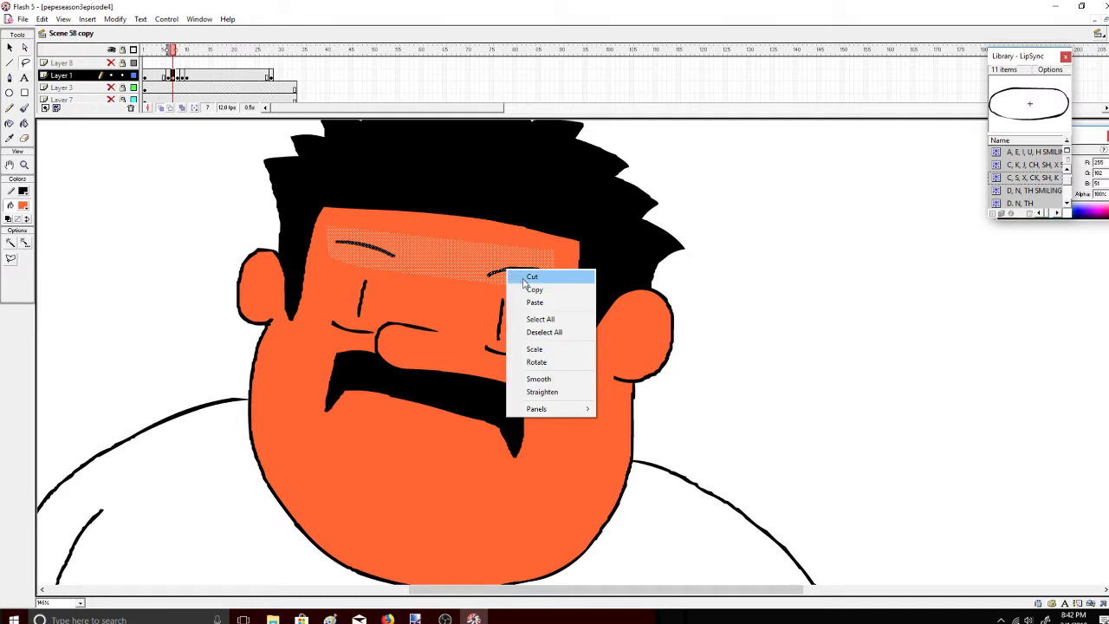
pyautogui.click(535, 290)
pyautogui.click(178, 56)
pyautogui.rightClick(149, 185)
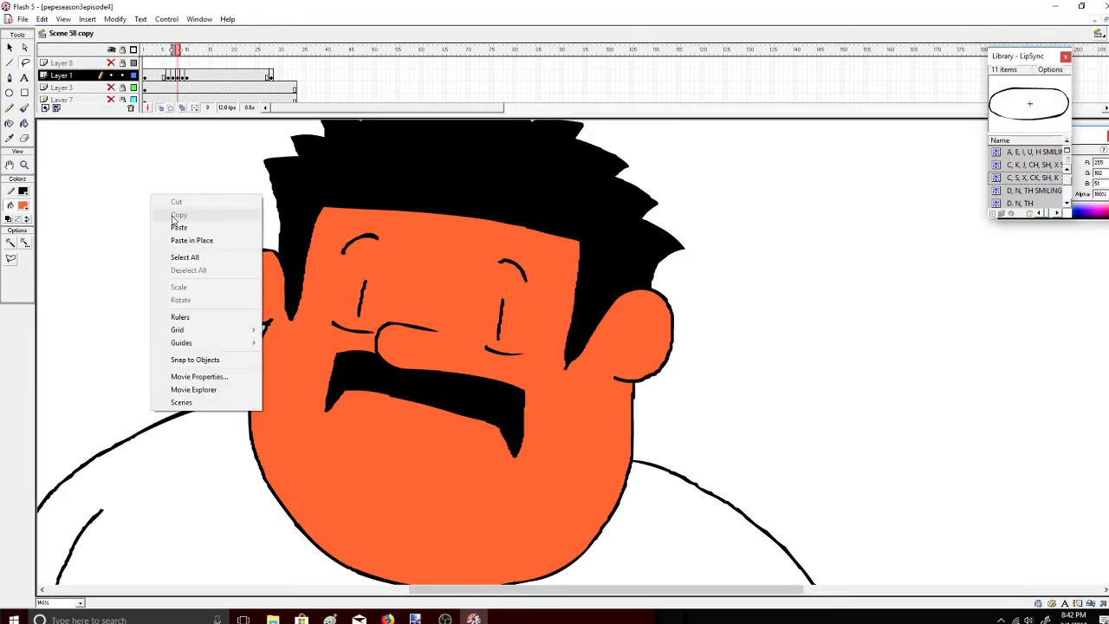
pyautogui.click(195, 241)
# Paste the copied slanted eyebrows in place in frame 9 of Layer 1
pyautogui.click(182, 76)
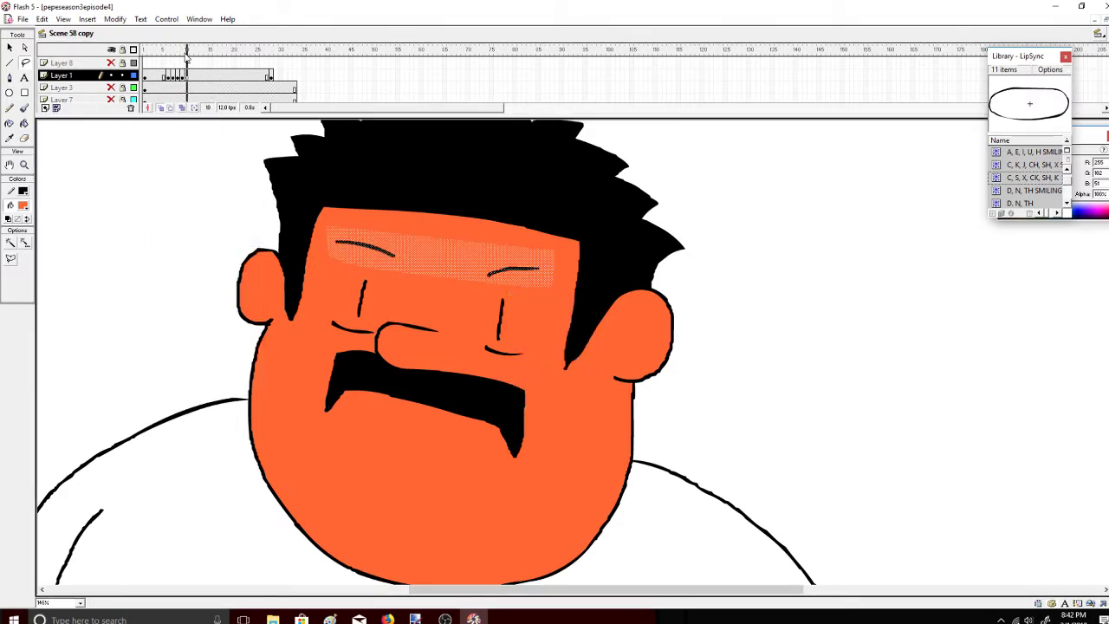
pyautogui.rightClick(154, 188)
pyautogui.click(195, 236)
pyautogui.moveTo(191, 55)
pyautogui.mouseDown()
pyautogui.moveTo(182, 61)
pyautogui.moveTo(236, 65)
pyautogui.moveTo(181, 70)
pyautogui.mouseUp()
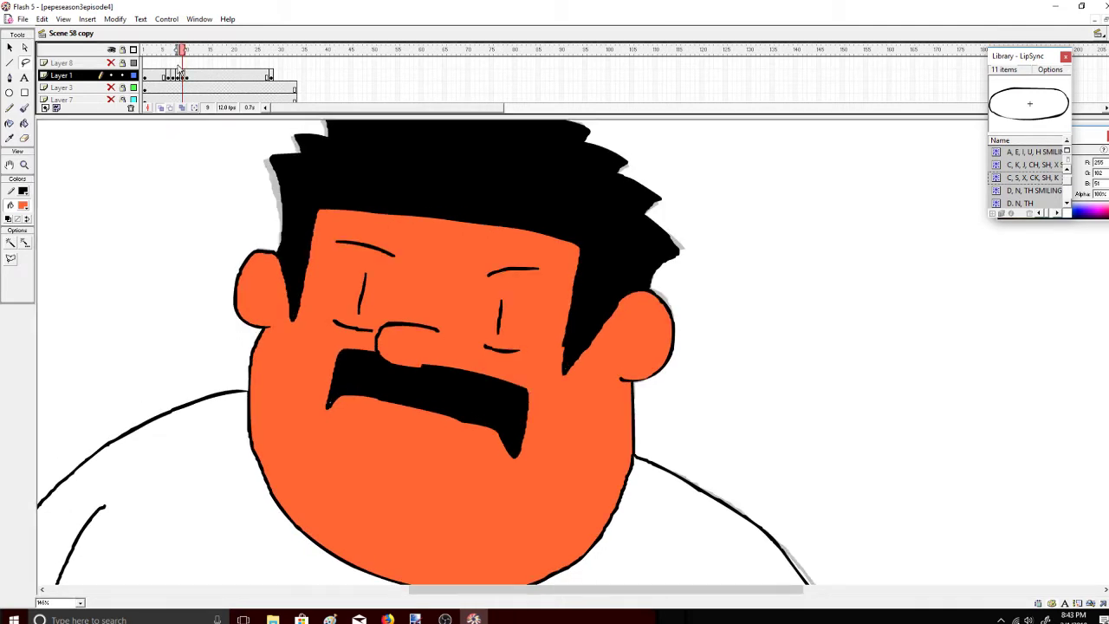
# Paste the copied slanted eyebrows in place in frame 10 of Layer 1 and adjust their position on the forehead
pyautogui.click(24, 164)
pyautogui.click(25, 243)
pyautogui.click(171, 332)
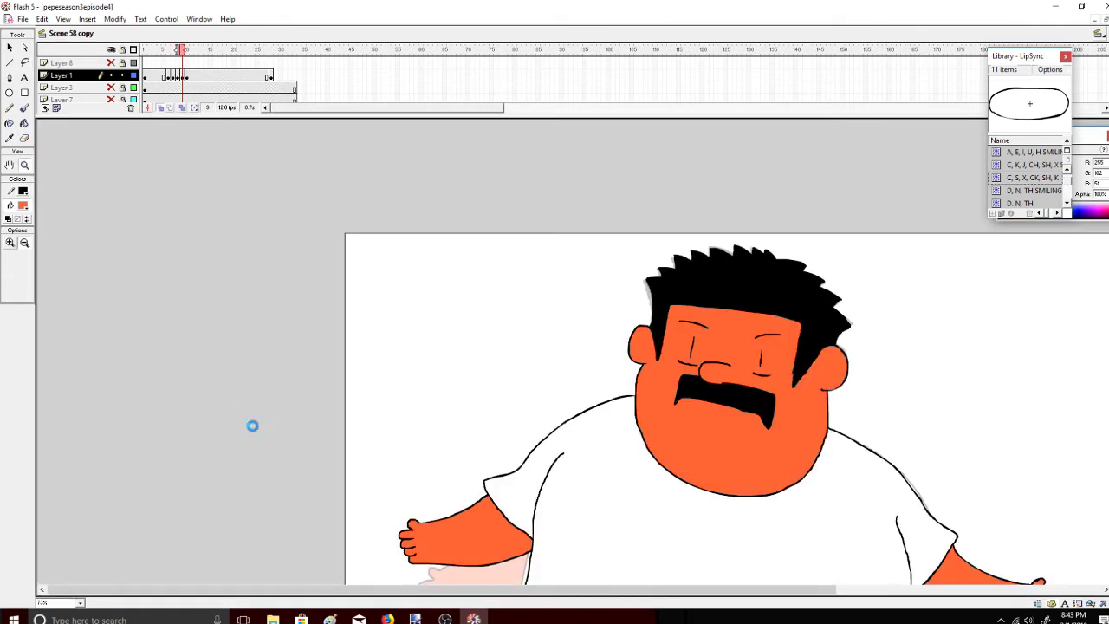
pyautogui.click(265, 437)
pyautogui.moveTo(191, 54)
pyautogui.mouseDown()
pyautogui.moveTo(174, 53)
pyautogui.moveTo(184, 57)
pyautogui.mouseUp()
pyautogui.rightClick(147, 247)
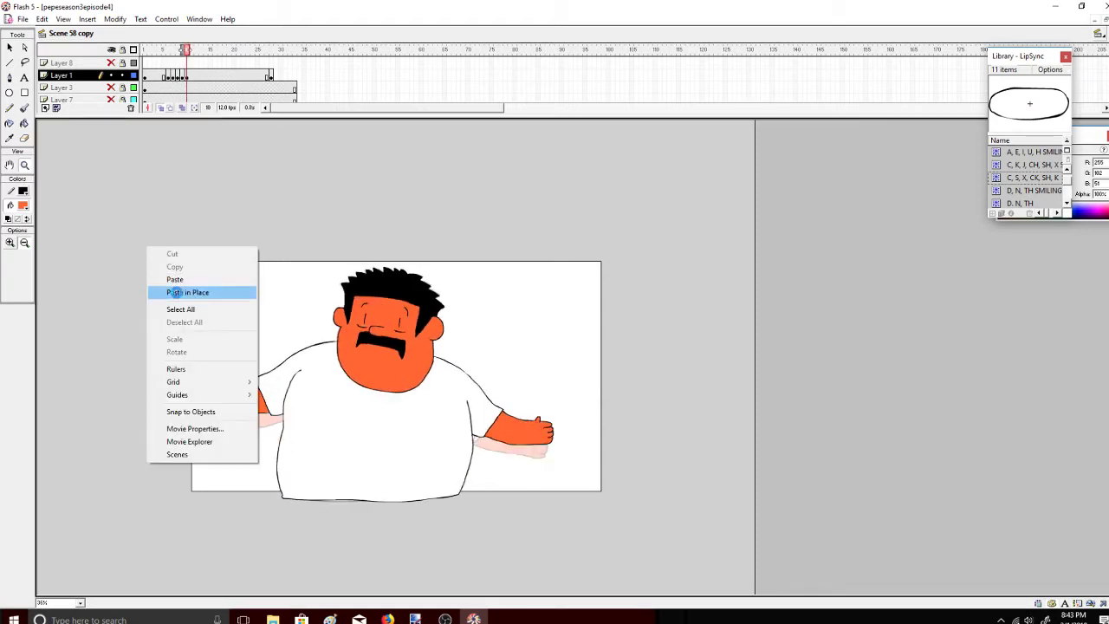
pyautogui.click(247, 290)
pyautogui.click(10, 50)
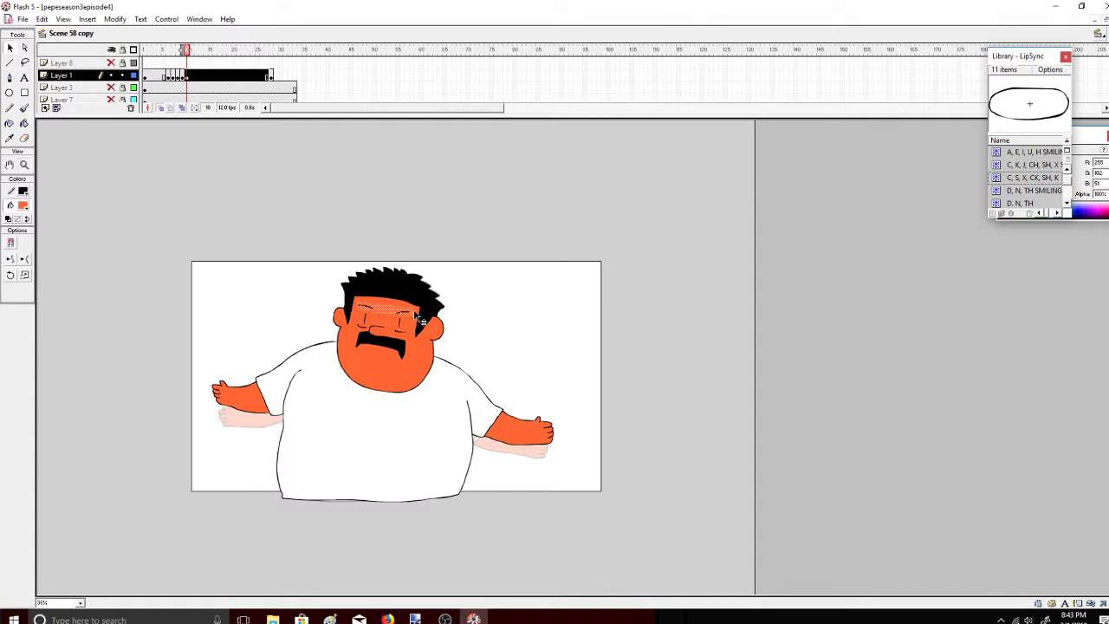
pyautogui.click(487, 280)
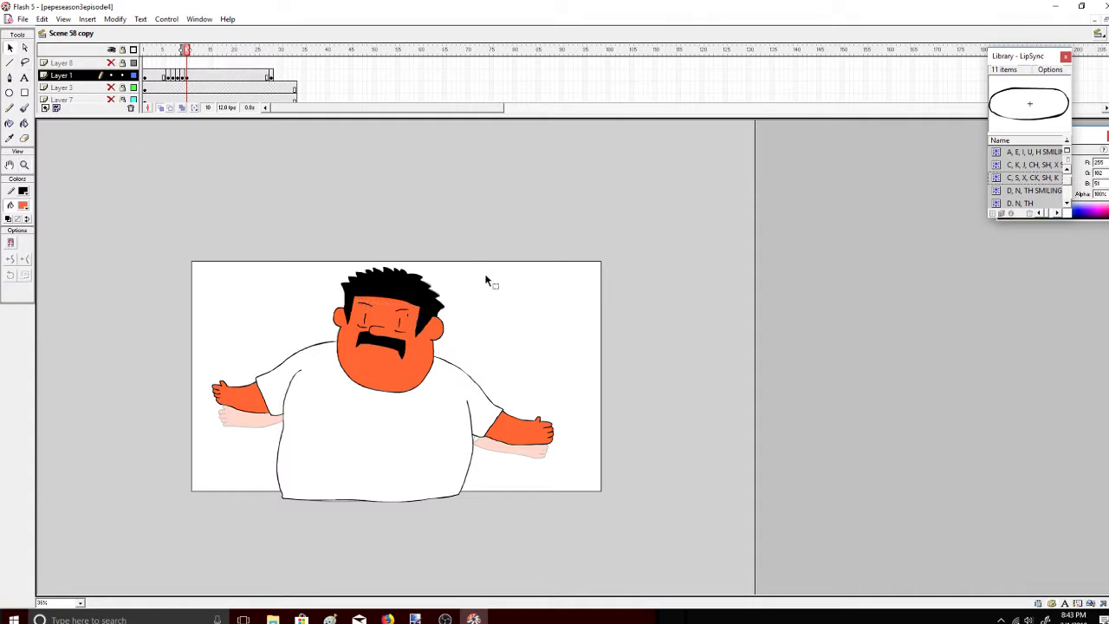
pyautogui.click(423, 345)
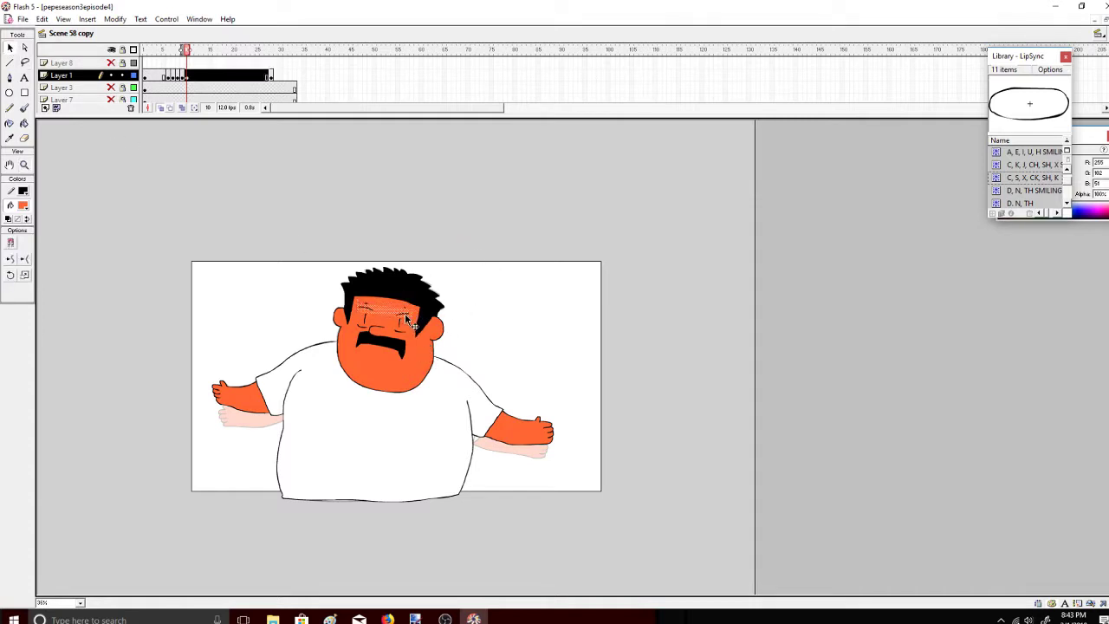
pyautogui.click(427, 241)
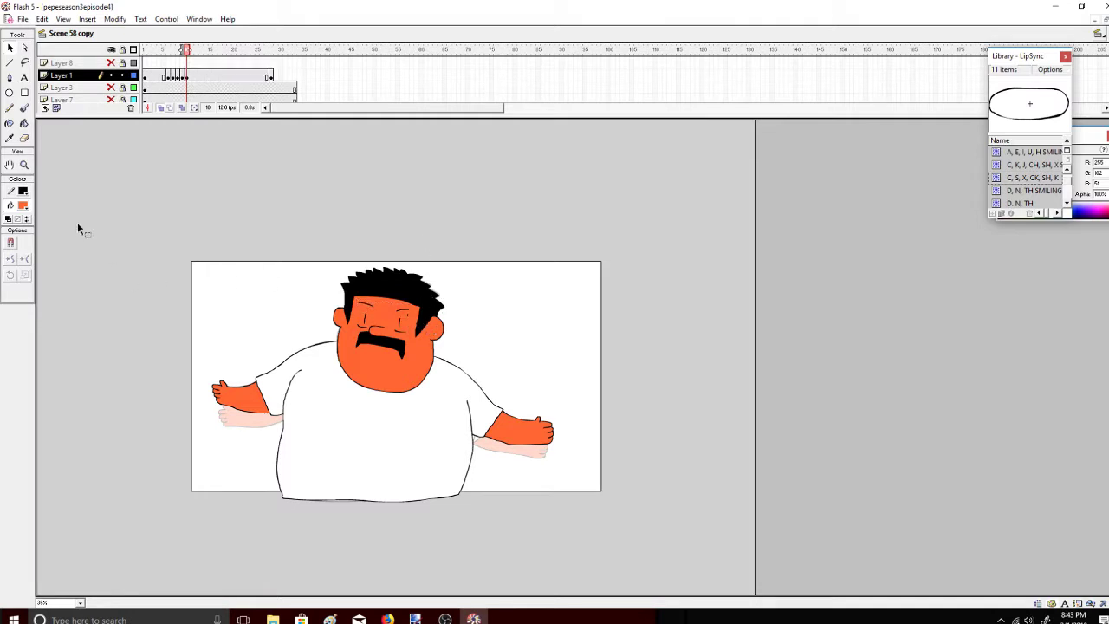
# Paint over the stray black mark under the man's eyebrow in frame 10 with the orange skin tone
pyautogui.click(24, 164)
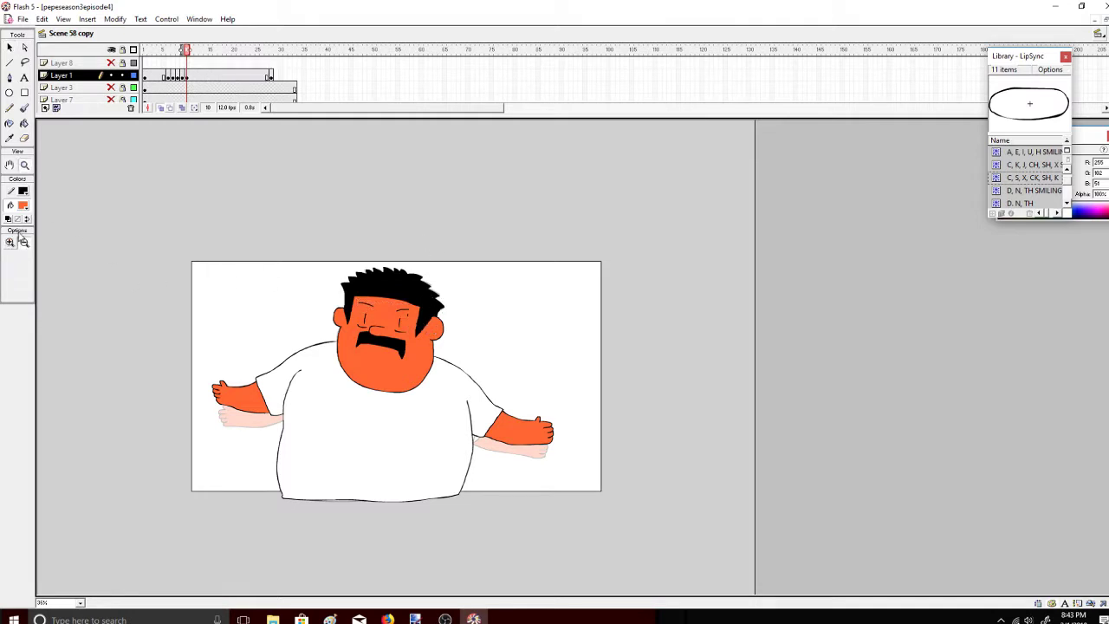
pyautogui.click(476, 374)
pyautogui.click(463, 260)
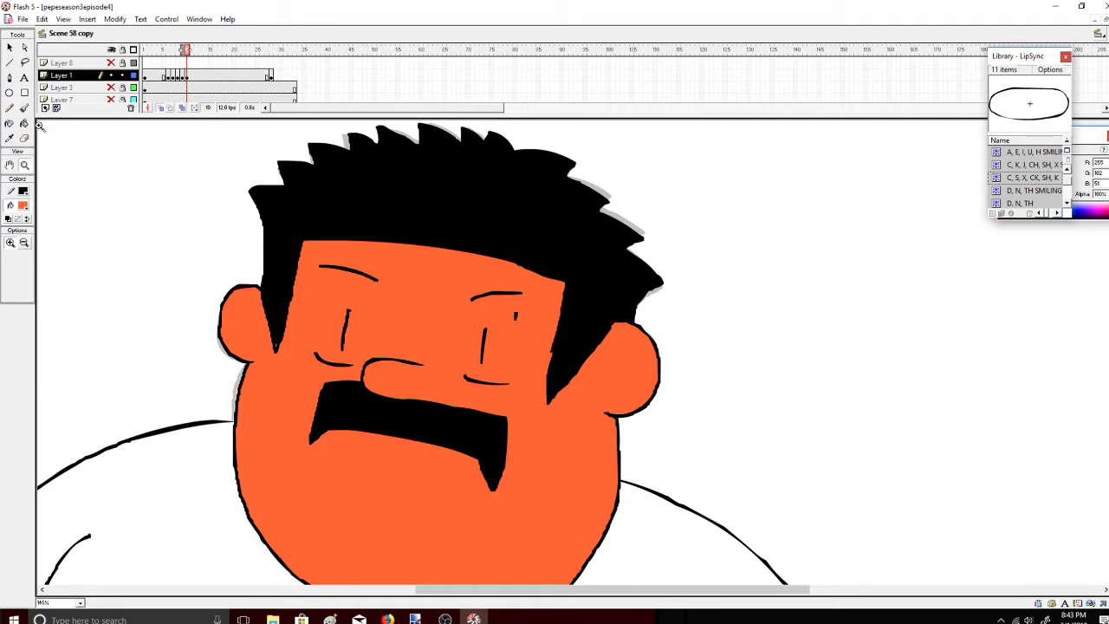
pyautogui.press('b')
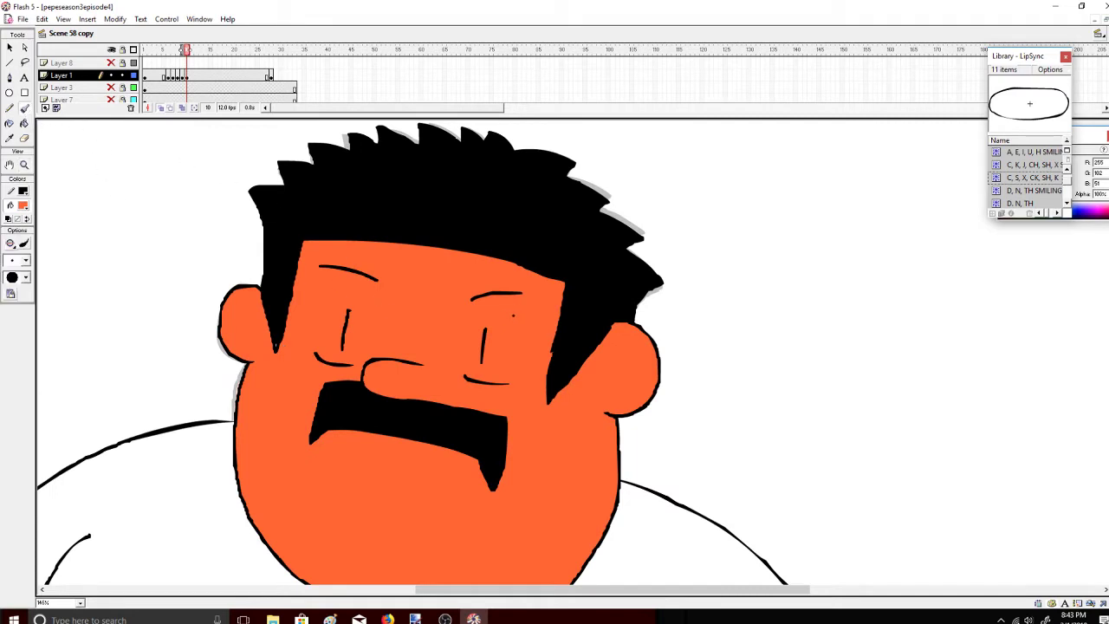
# Clear the leftover keyframe at frame 28 of Layer 1 so the preceding drawing extends to frame 33
pyautogui.moveTo(210, 61); pyautogui.dragTo(144, 52)
pyautogui.rightClick(273, 76)
pyautogui.click(295, 115)
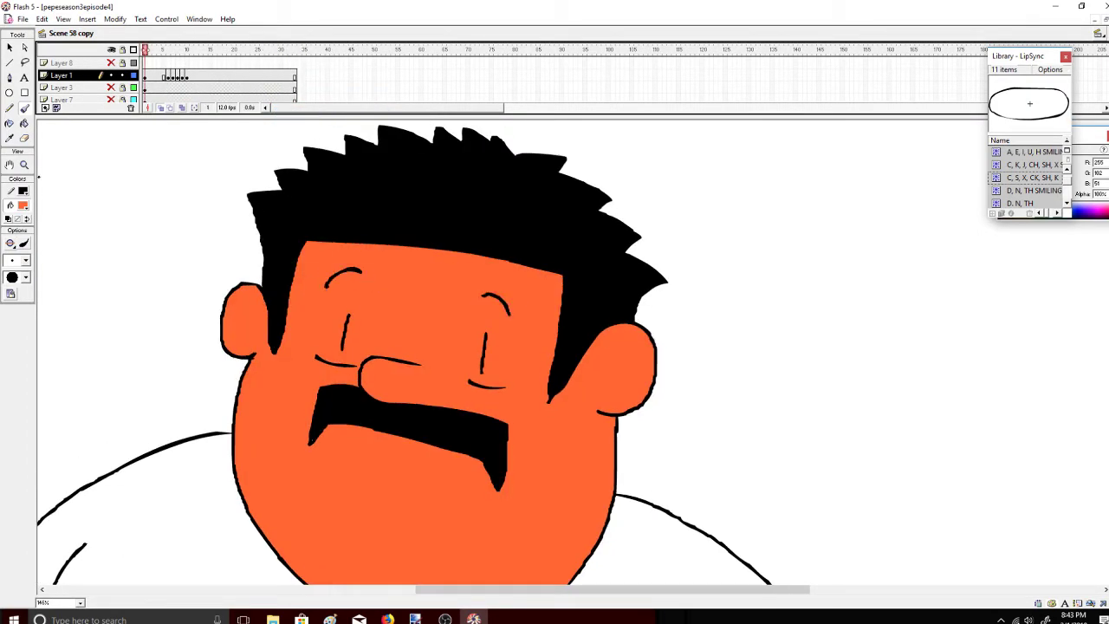
# Show all layers and play the scene from frame 1 to review the eyebrow and arm movement
pyautogui.click(24, 165)
pyautogui.click(24, 242)
pyautogui.click(242, 336)
pyautogui.click(435, 407)
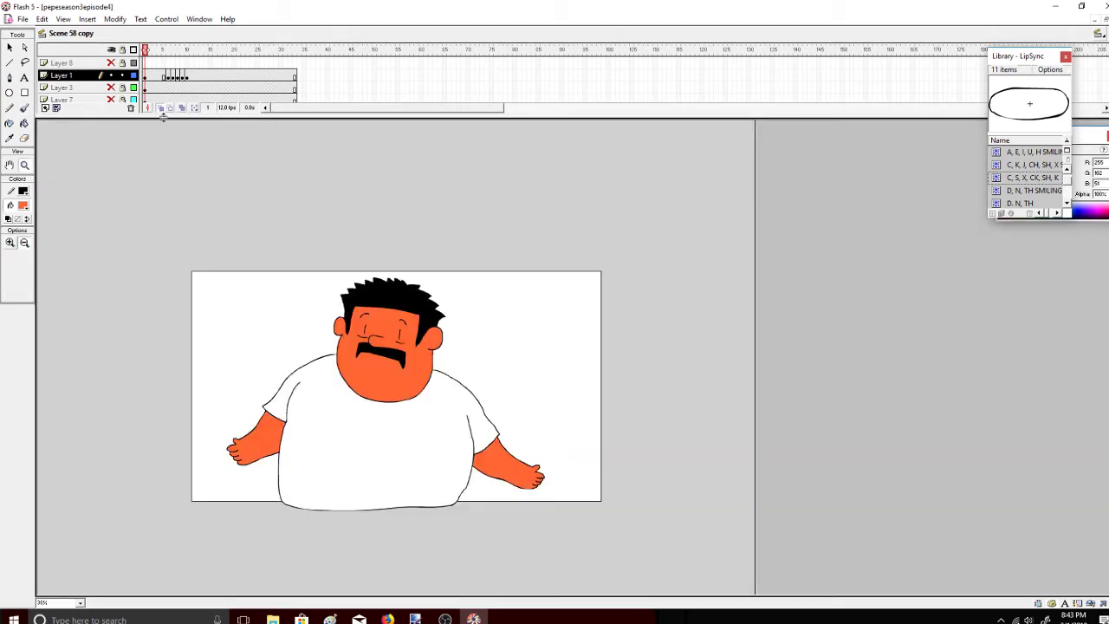
pyautogui.click(112, 50)
pyautogui.click(112, 51)
pyautogui.click(166, 19)
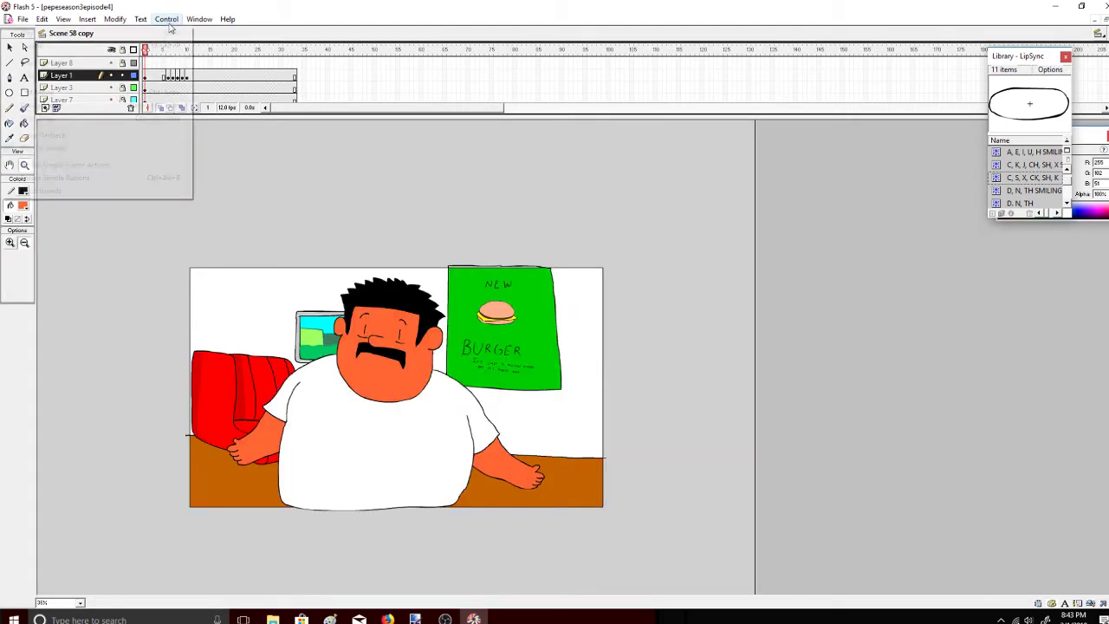
pyautogui.click(170, 32)
pyautogui.press('Return')
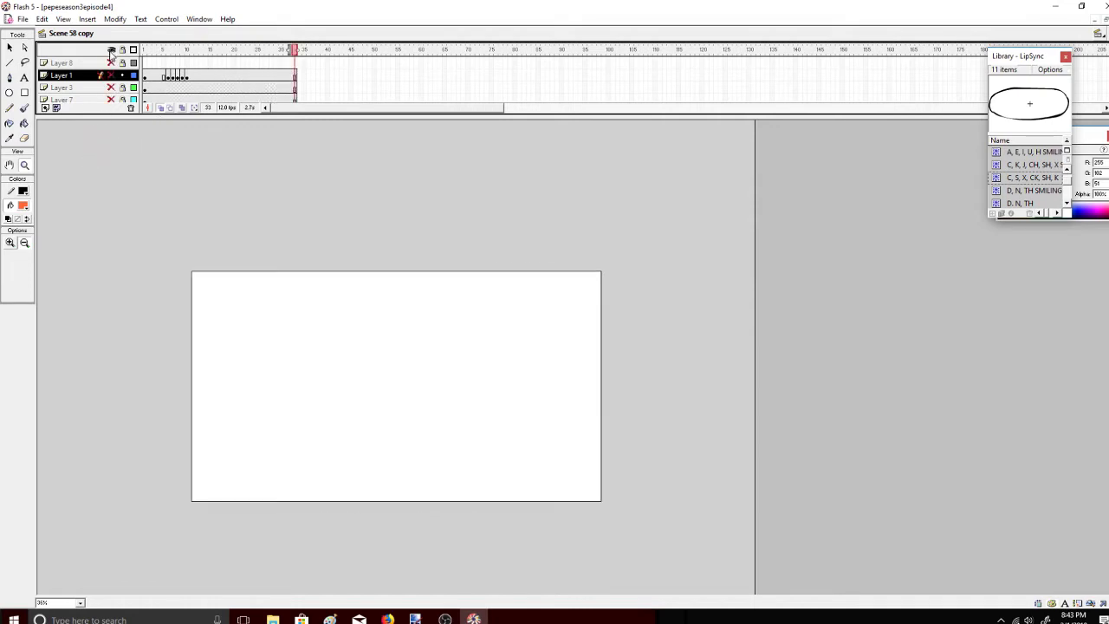
# Shorten the last drawing's hold in Layer 1 so that it ends at frame 20
pyautogui.click(63, 18)
pyautogui.click(38, 154)
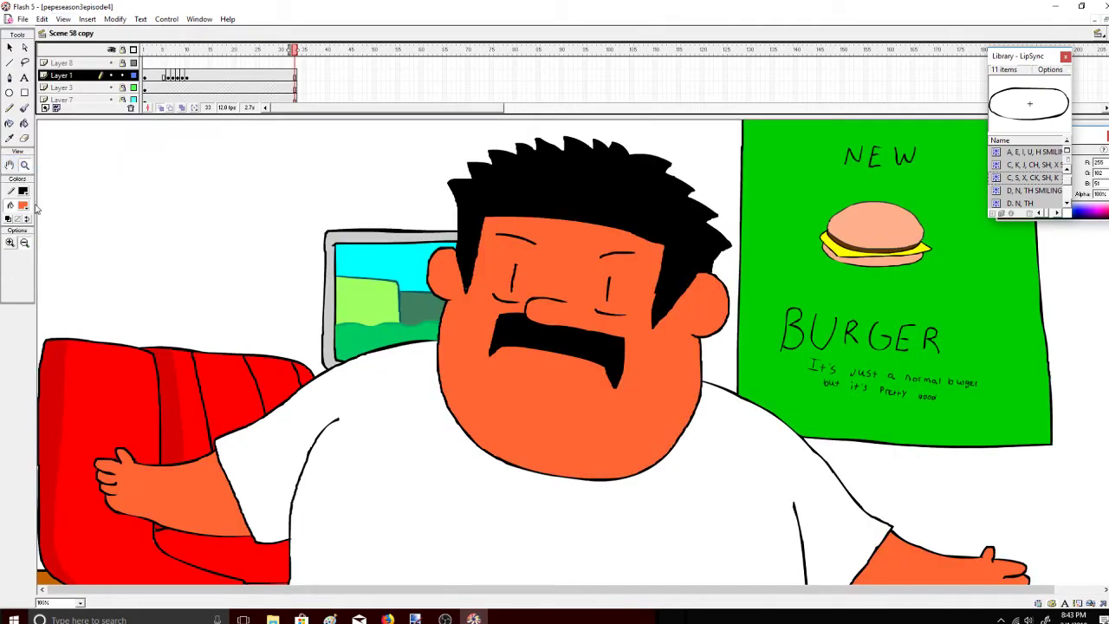
pyautogui.click(102, 283)
pyautogui.click(11, 49)
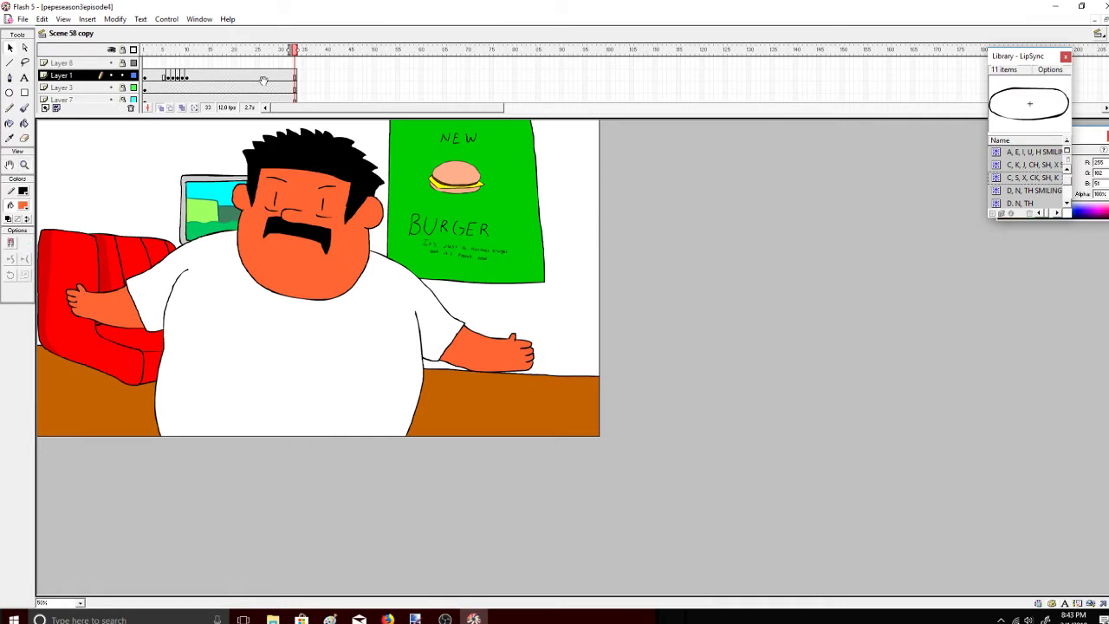
pyautogui.click(258, 77)
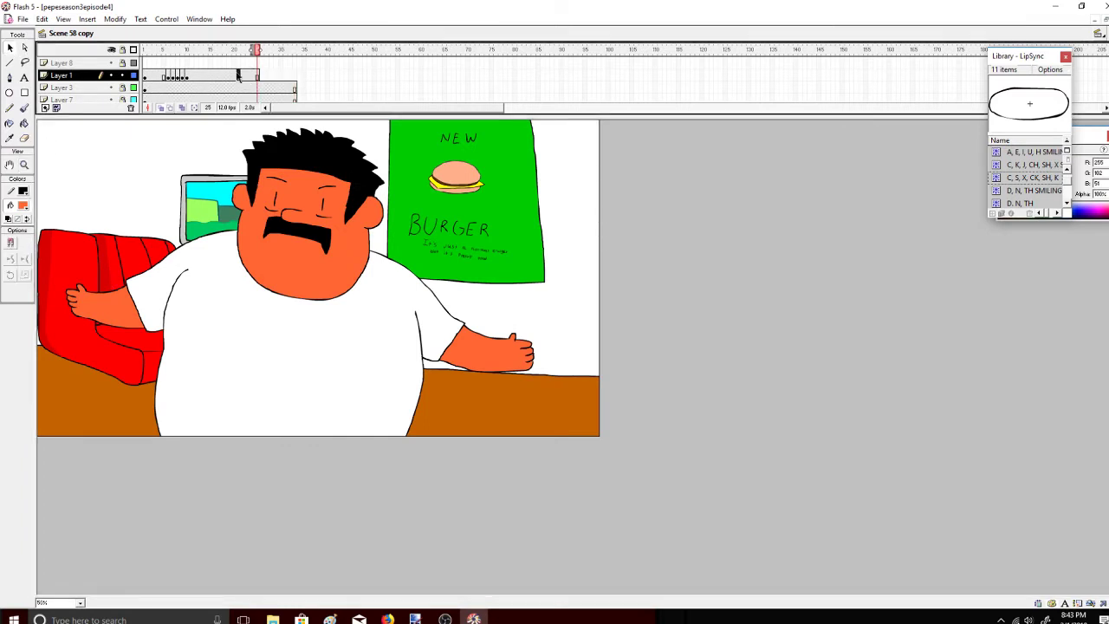
pyautogui.moveTo(239, 76); pyautogui.dragTo(182, 72)
# Copy frame 9 of Layer 1 and paste it at frame 21
pyautogui.rightClick(182, 75)
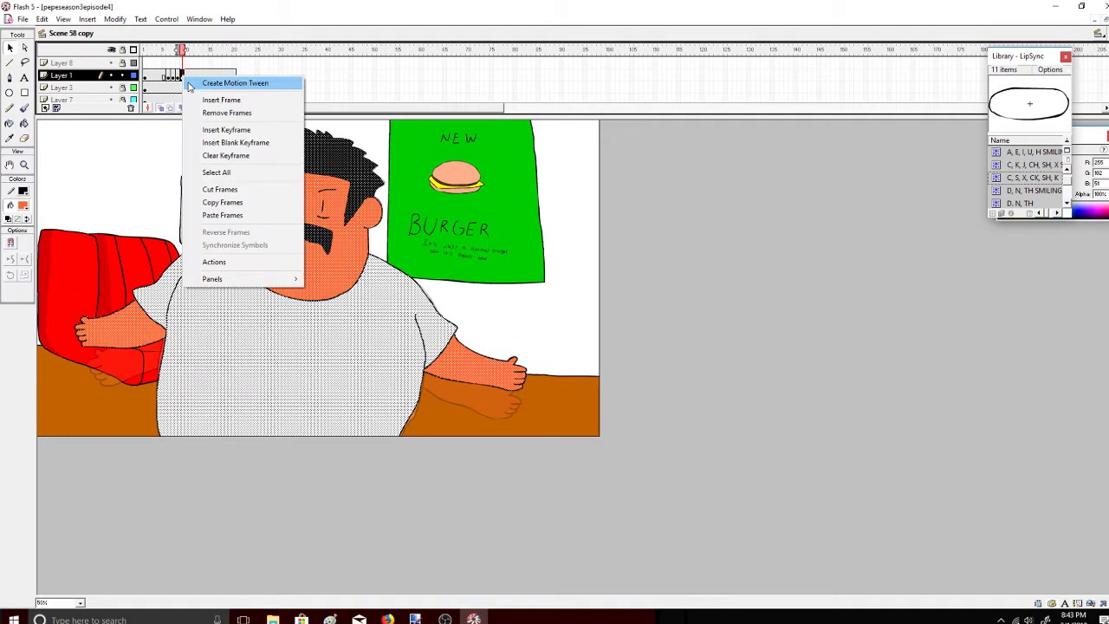
pyautogui.click(247, 189)
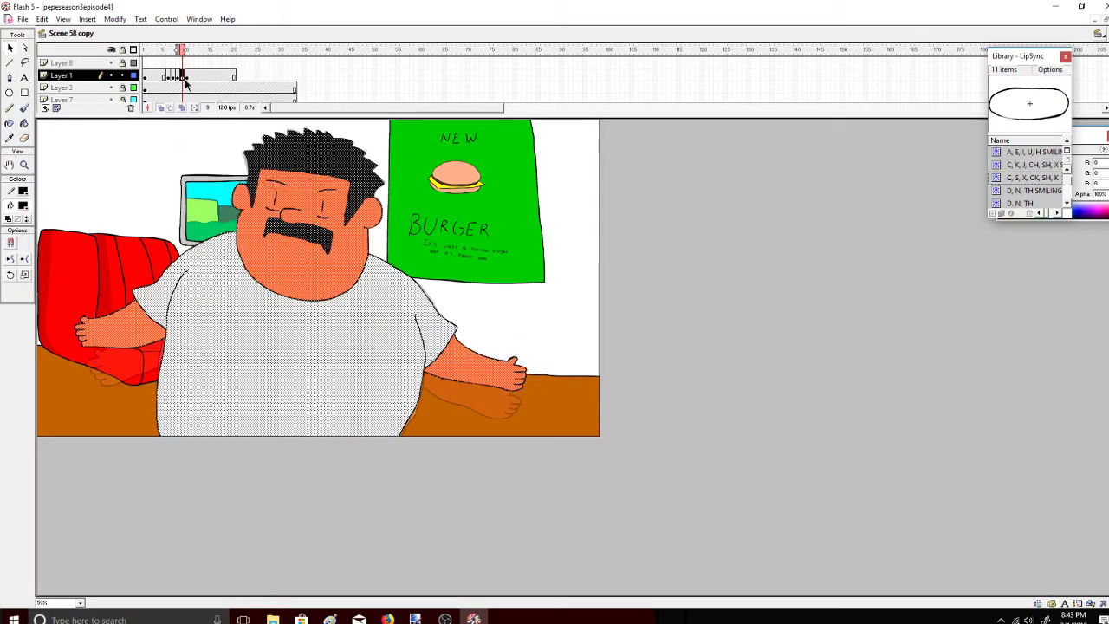
pyautogui.rightClick(182, 77)
pyautogui.click(276, 202)
pyautogui.rightClick(239, 76)
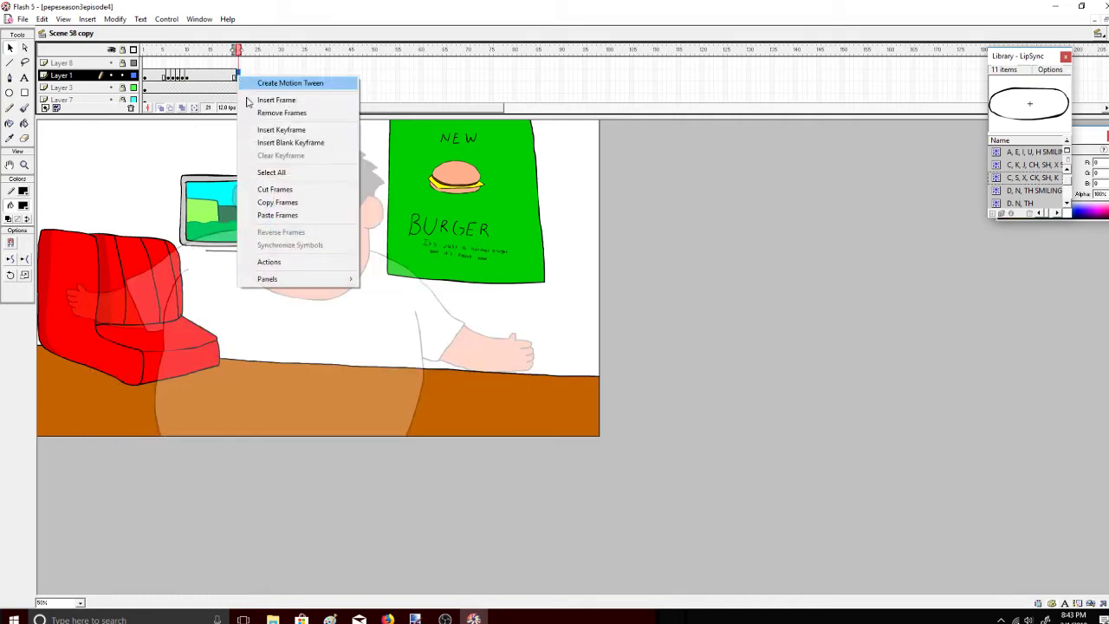
pyautogui.click(276, 215)
# Copy frame 8 of Layer 1 and paste it at frame 22 to lower the man's arms again
pyautogui.click(146, 76)
pyautogui.rightClick(146, 76)
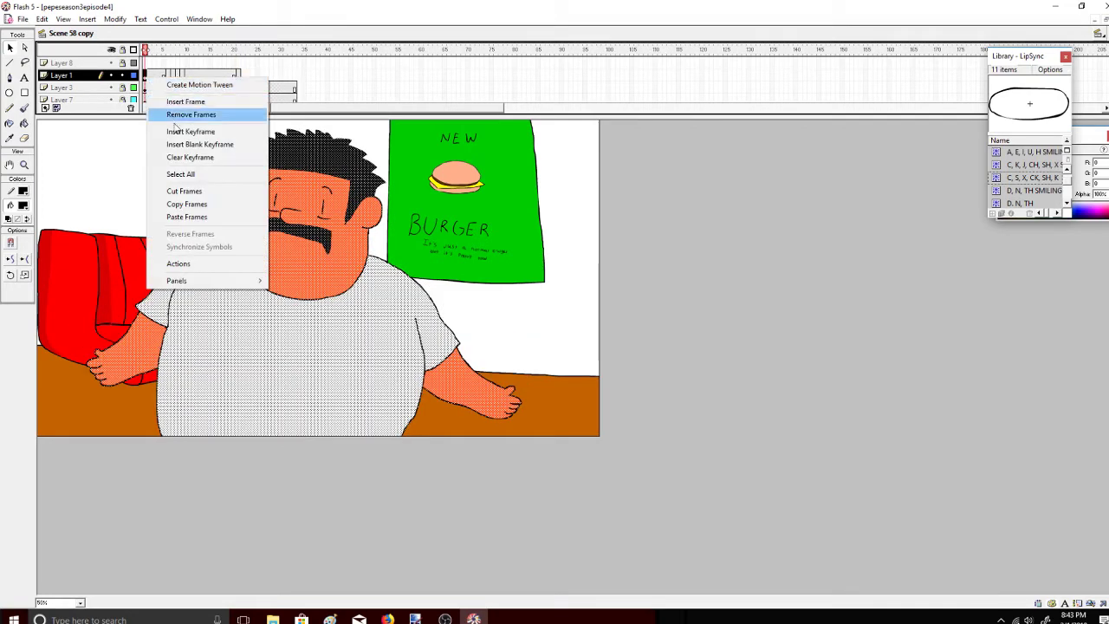
pyautogui.click(169, 75)
pyautogui.rightClick(169, 74)
pyautogui.moveTo(181, 53); pyautogui.dragTo(176, 58)
pyautogui.rightClick(179, 74)
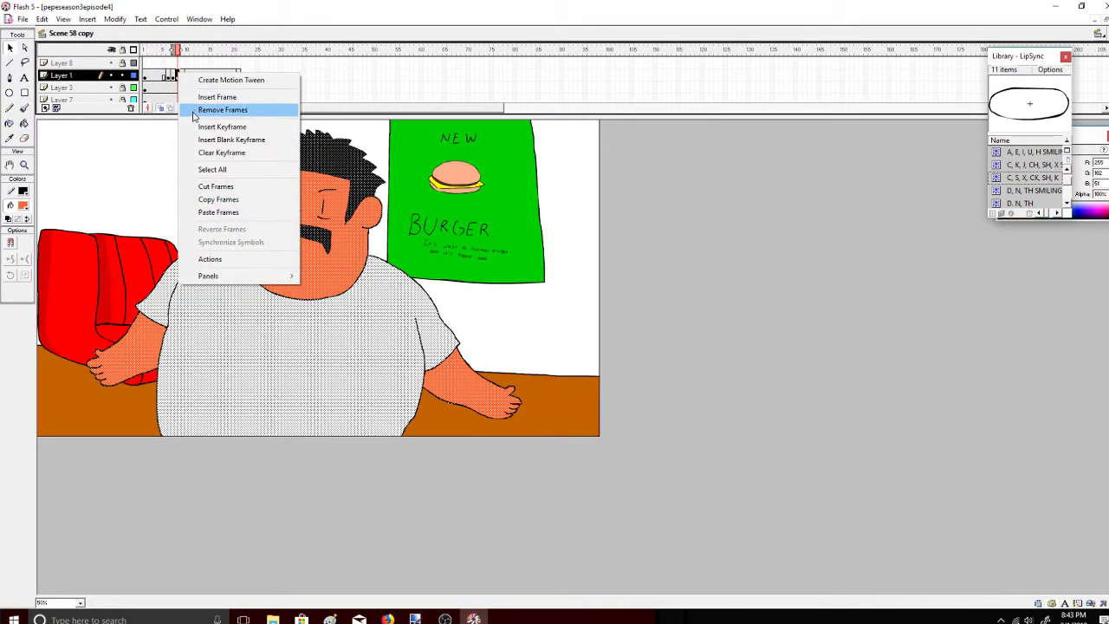
pyautogui.click(218, 199)
pyautogui.rightClick(243, 76)
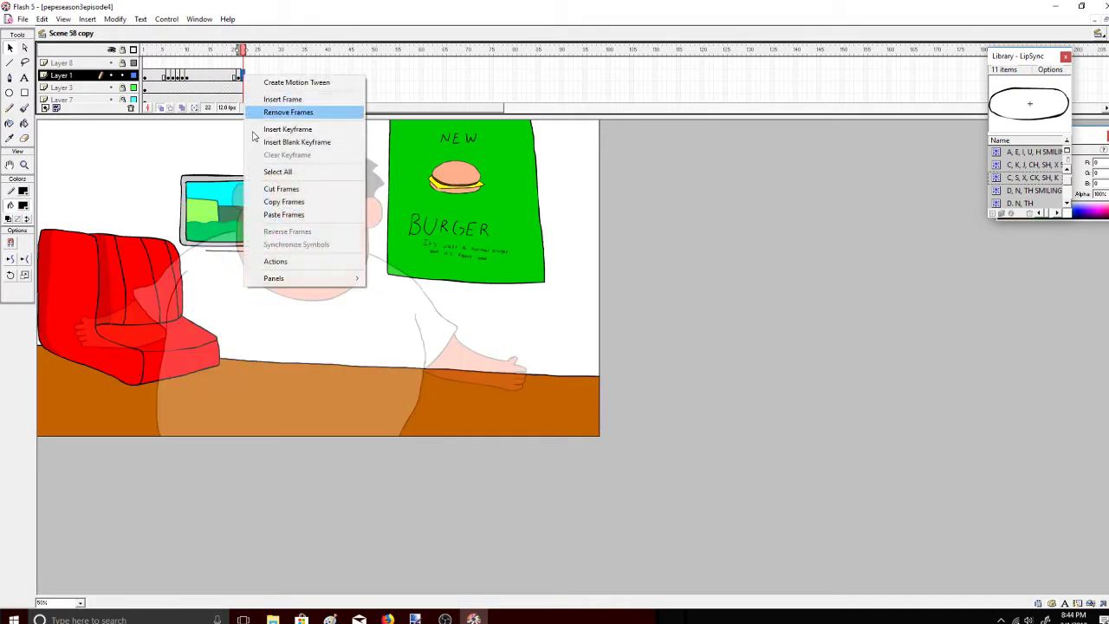
pyautogui.click(283, 214)
# Insert a keyframe at frame 33 of Layer 1, extending the lowered-arms pose to the scene's end
pyautogui.click(299, 76)
pyautogui.rightClick(299, 77)
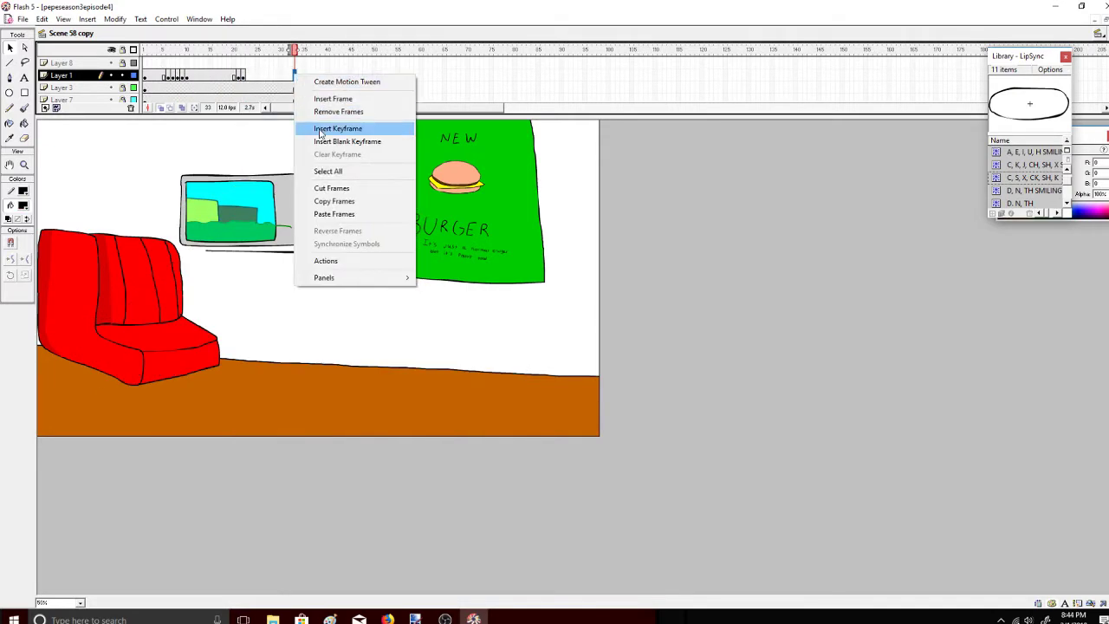
pyautogui.click(347, 126)
# Play the scene from frame 1 to check the arm movement and lock all layers
pyautogui.click(144, 49)
pyautogui.click(167, 19)
pyautogui.click(177, 35)
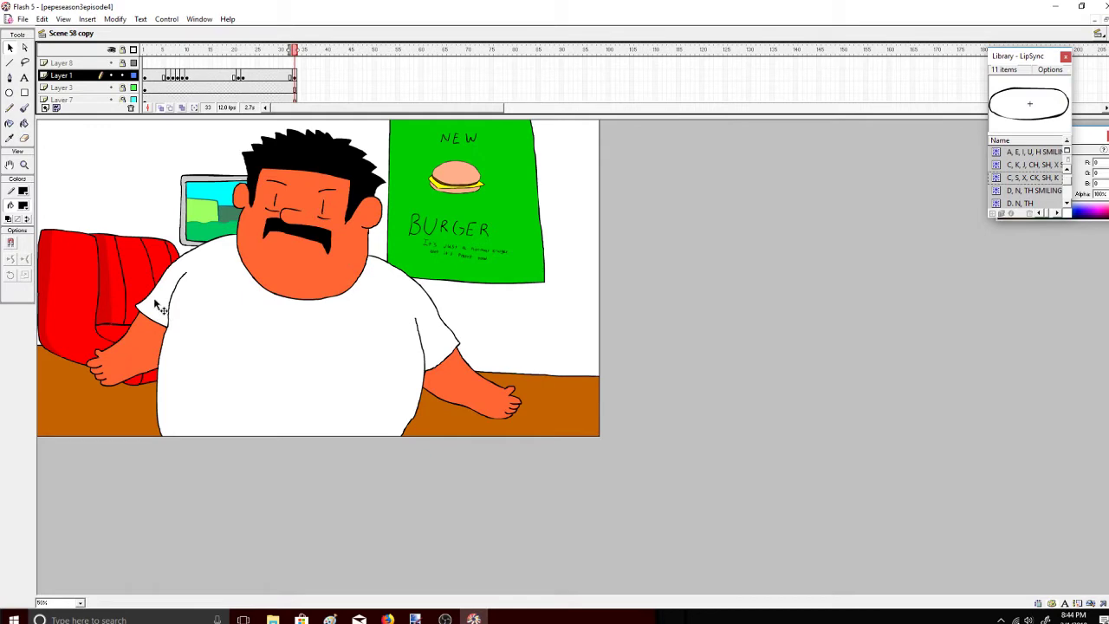
pyautogui.click(145, 75)
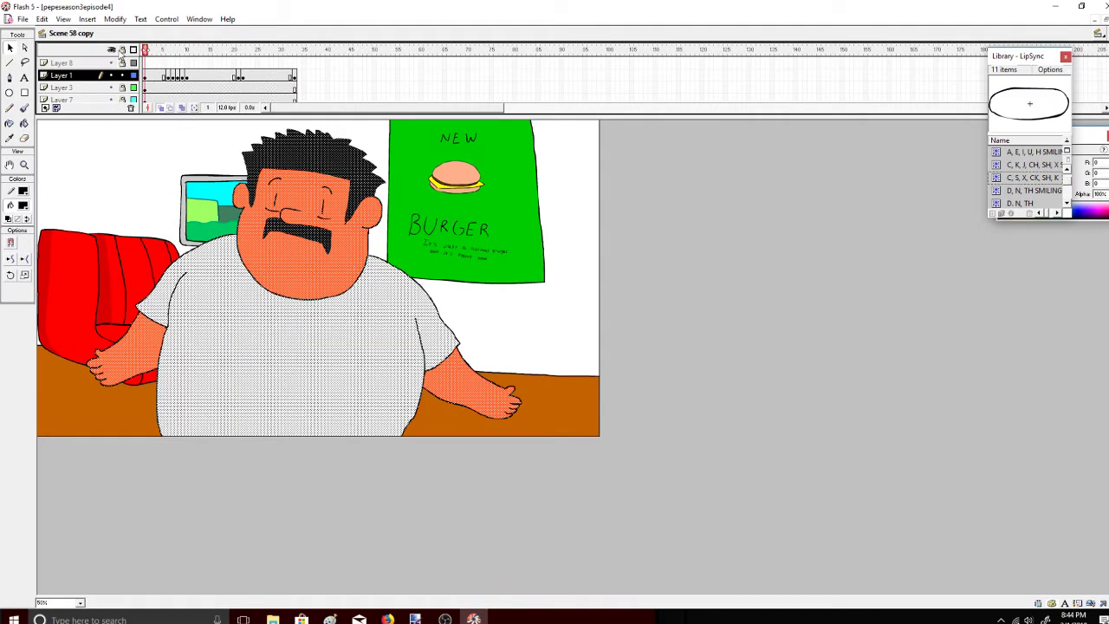
pyautogui.click(122, 51)
# Check the live stream in the YouTube dashboard and OBS, minimize OBS and return to Flash
pyautogui.click(388, 619)
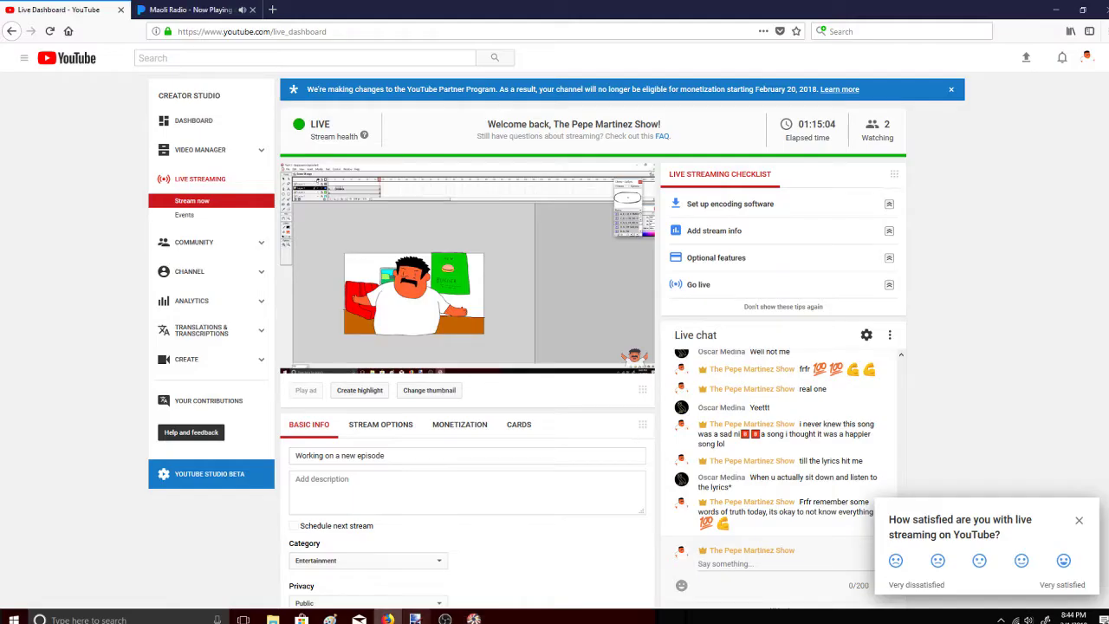
pyautogui.click(473, 618)
pyautogui.click(444, 619)
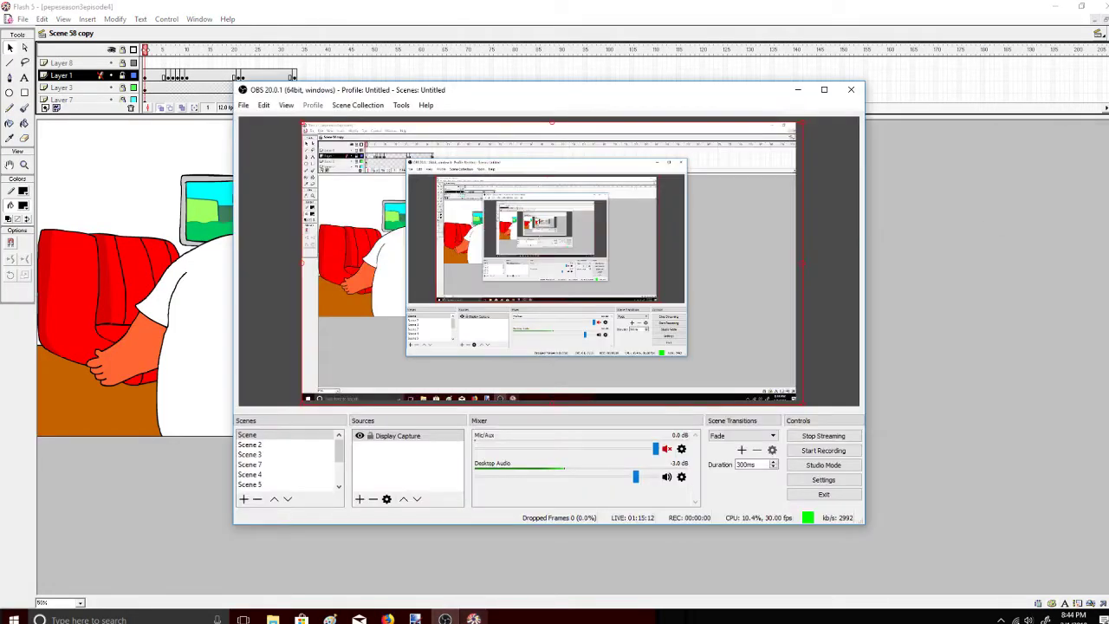
pyautogui.click(798, 89)
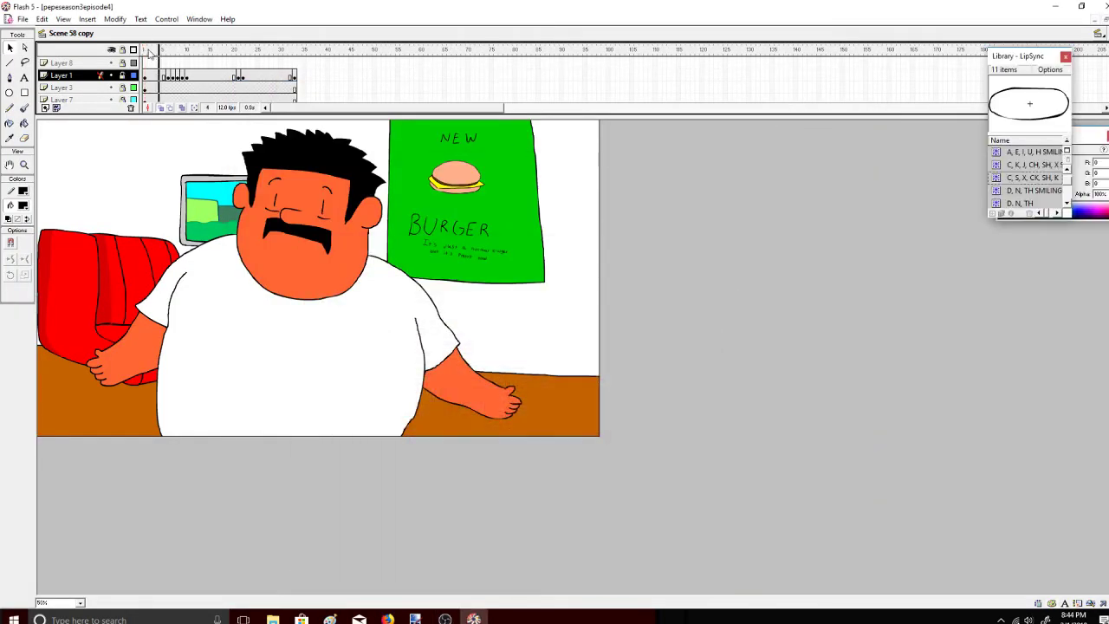
pyautogui.moveTo(148, 54); pyautogui.dragTo(110, 77)
pyautogui.click(45, 108)
pyautogui.moveTo(85, 78); pyautogui.dragTo(80, 55)
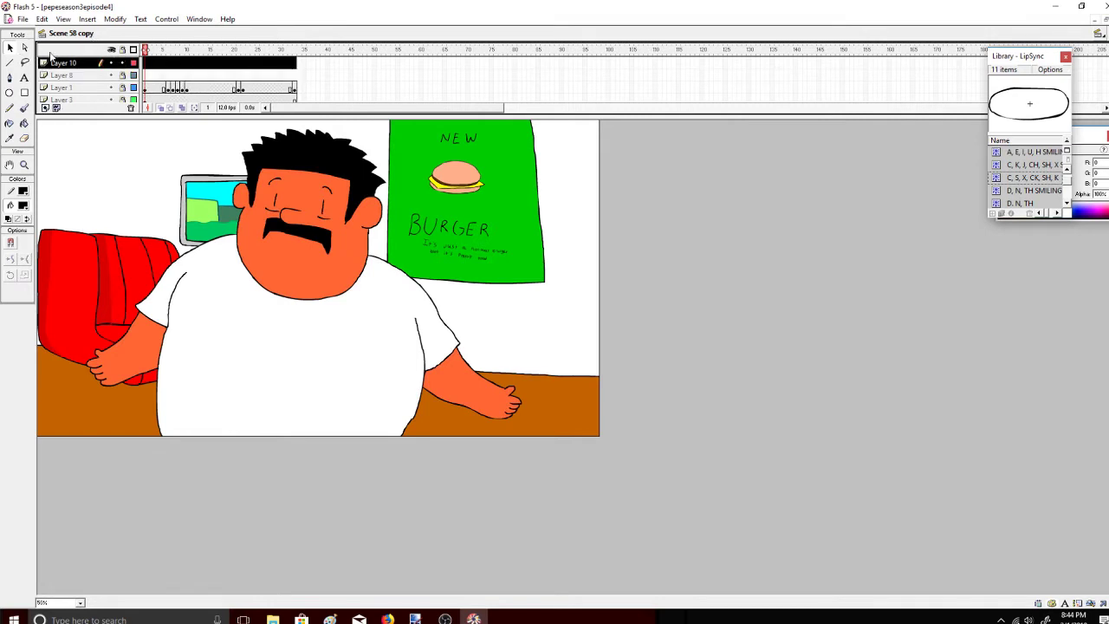
pyautogui.click(131, 108)
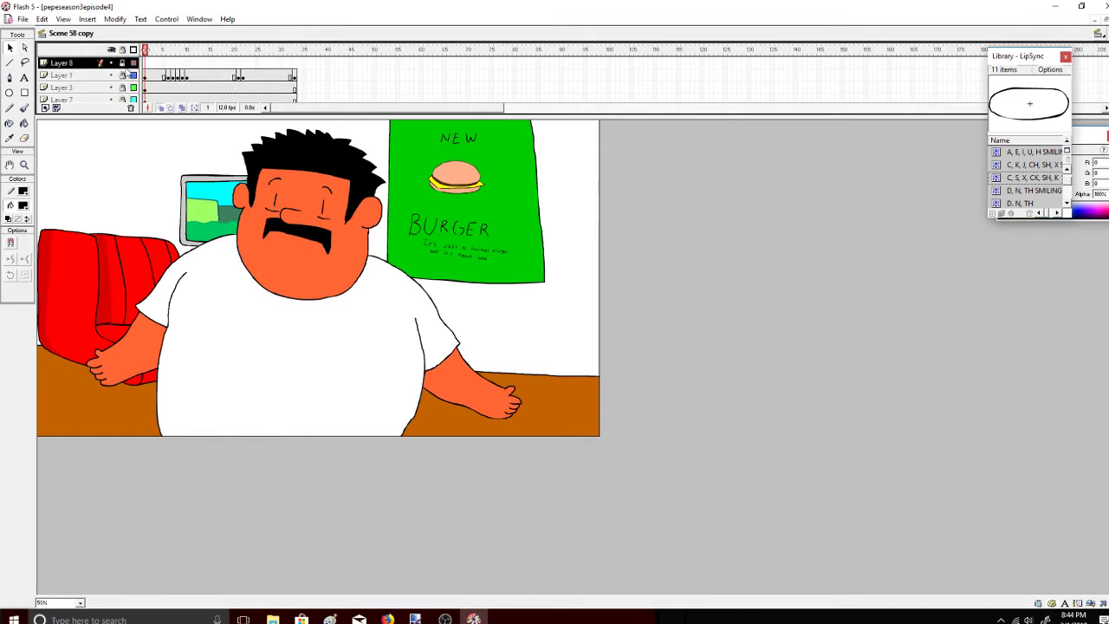
# Unlock Layer 8 and insert a keyframe in its first frame for the mouth
pyautogui.rightClick(149, 60)
pyautogui.click(146, 62)
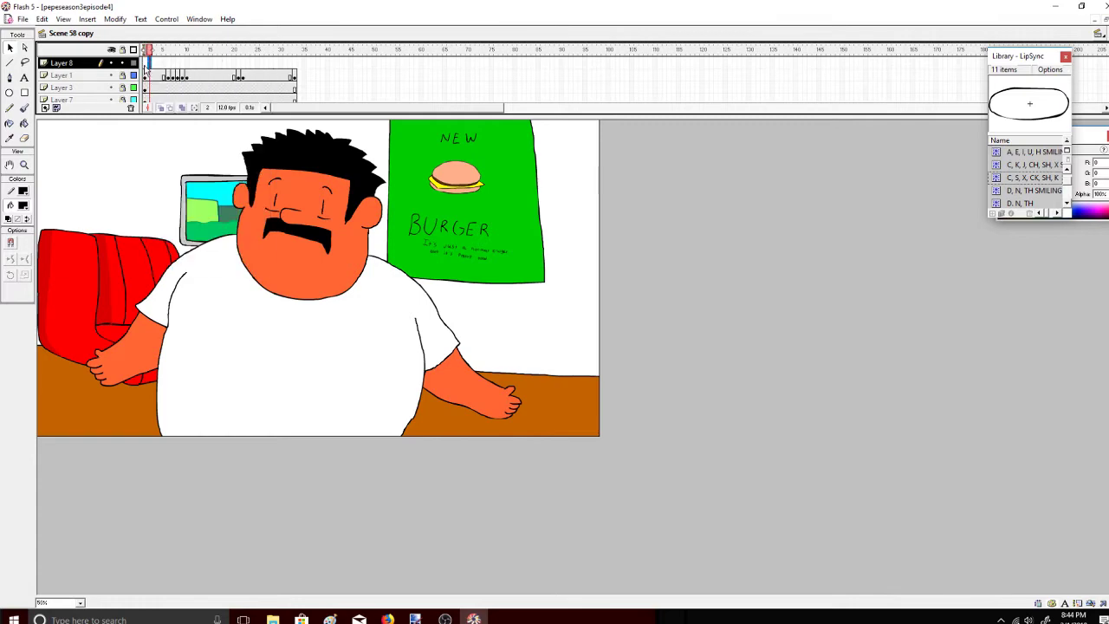
pyautogui.rightClick(147, 63)
pyautogui.rightClick(143, 62)
pyautogui.click(173, 116)
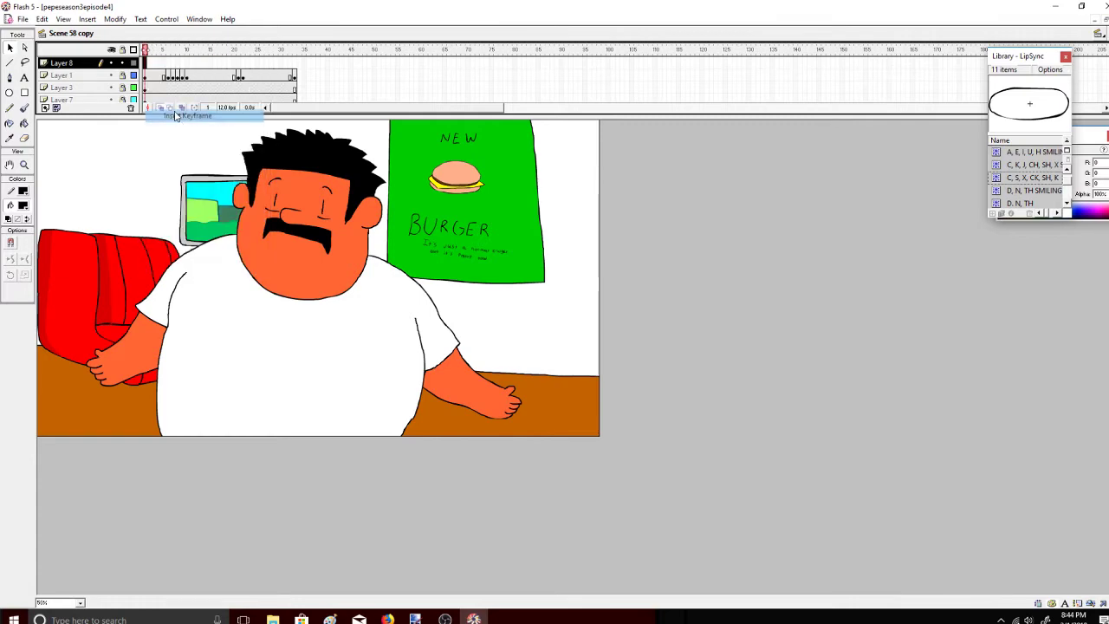
# Place the "A, E, I, U" mouth symbol from the LipSync library below the mustache in frame 1 of Layer 8
pyautogui.click(24, 165)
pyautogui.click(10, 242)
pyautogui.click(332, 268)
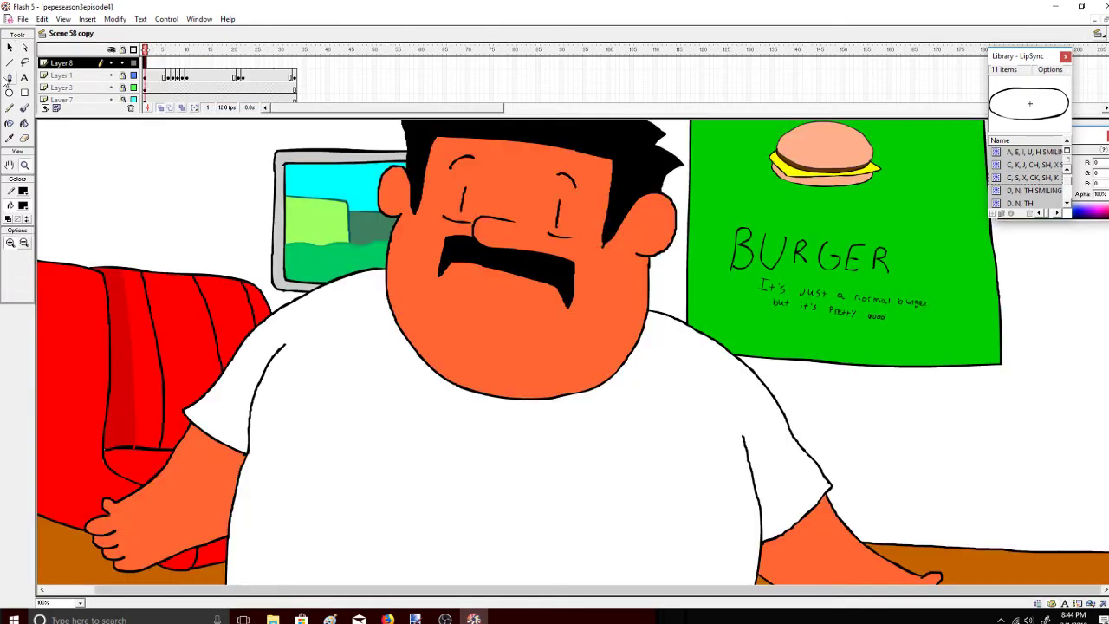
pyautogui.click(10, 48)
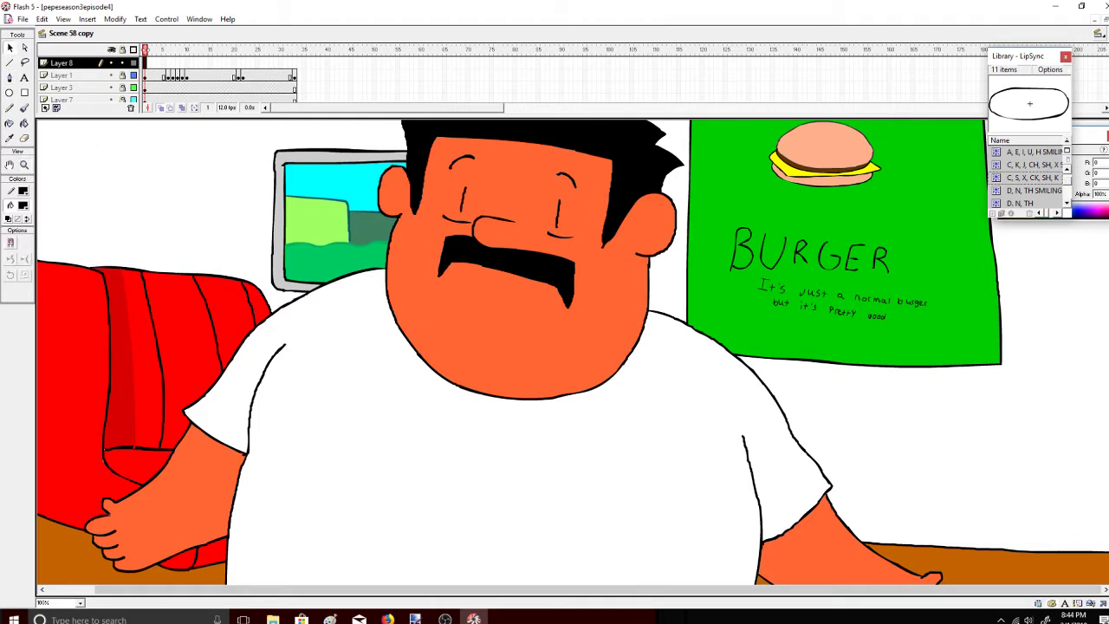
pyautogui.scroll(1, 1071, 184)
pyautogui.click(1023, 152)
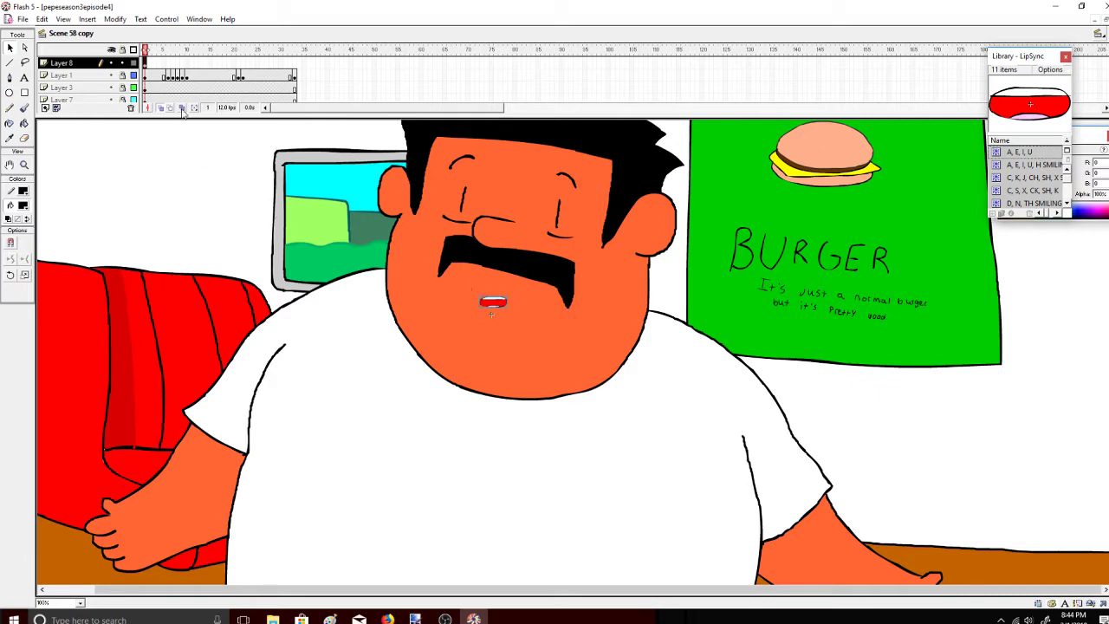
# Break apart the mouth symbol below the mustache in frame 1 and group its shapes
pyautogui.click(116, 19)
pyautogui.click(108, 242)
pyautogui.click(115, 19)
pyautogui.click(104, 216)
# Check the live stream in the YouTube dashboard in Firefox and return to Flash
pyautogui.click(388, 619)
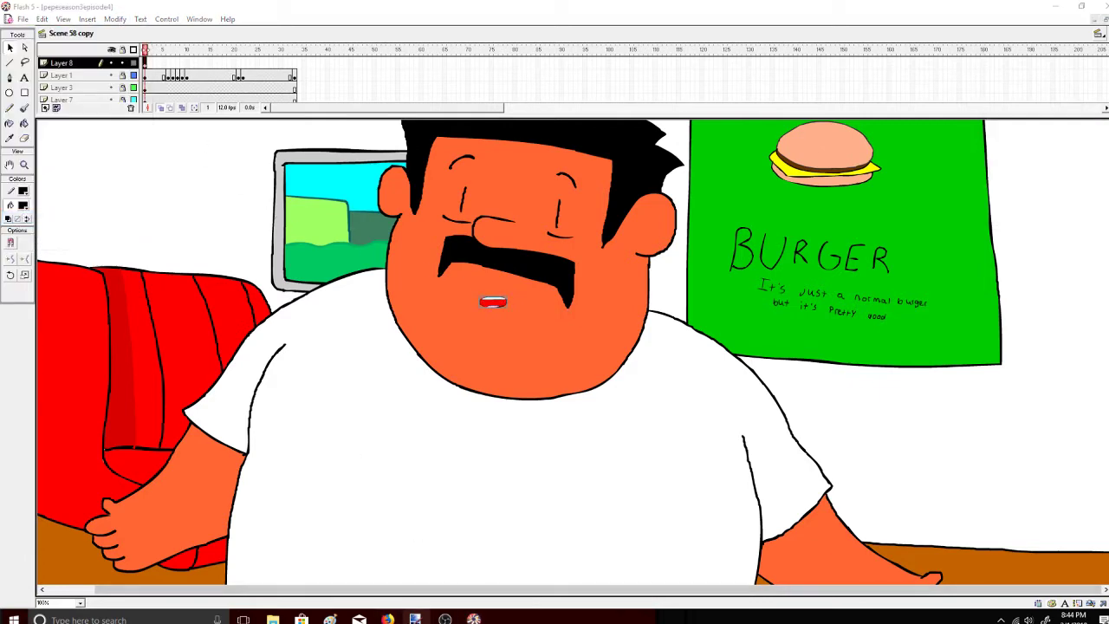
pyautogui.click(387, 620)
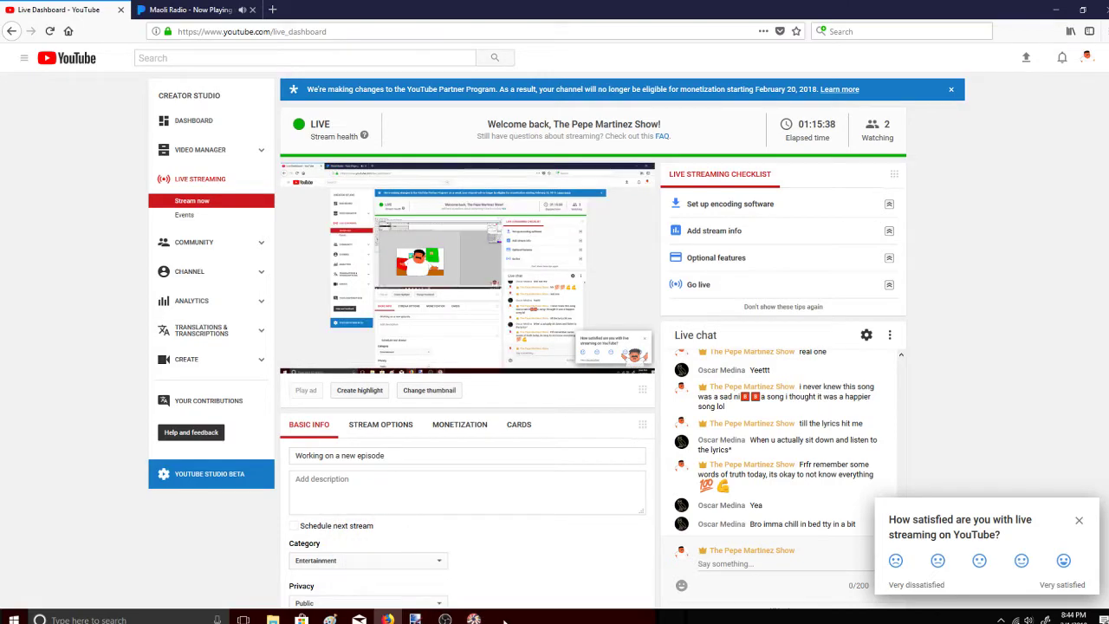
pyautogui.click(474, 620)
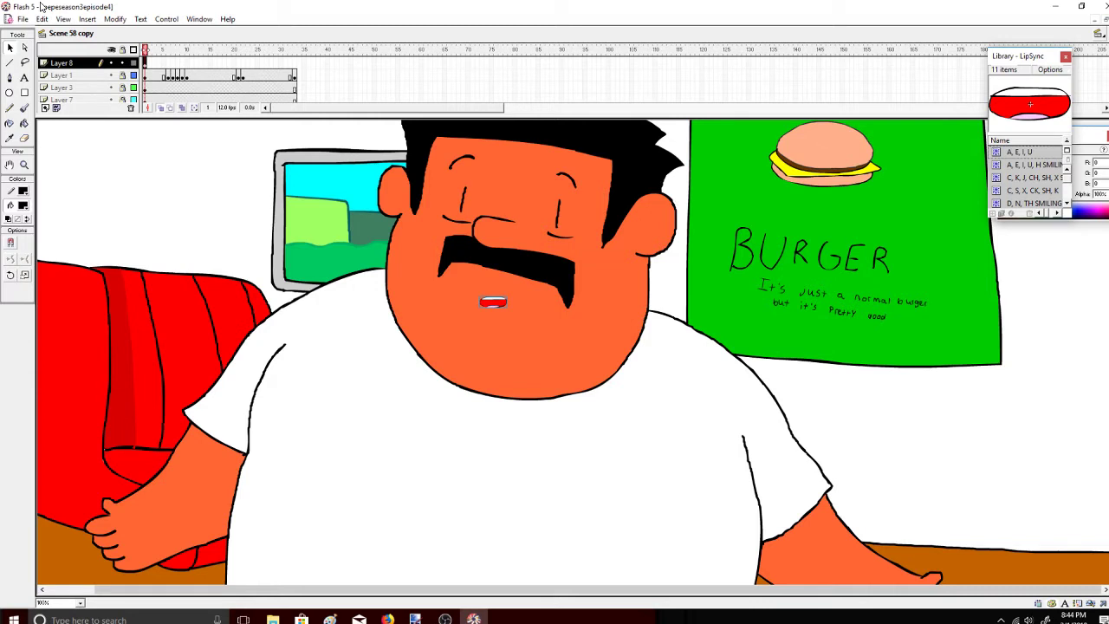
# Enlarge the mouth in frame 1 and tilt it to follow the slant of the mustache
pyautogui.click(493, 301)
pyautogui.moveTo(509, 295)
pyautogui.mouseDown()
pyautogui.moveTo(539, 282)
pyautogui.moveTo(542, 298)
pyautogui.moveTo(534, 279)
pyautogui.moveTo(511, 296)
pyautogui.mouseUp()
pyautogui.click(10, 275)
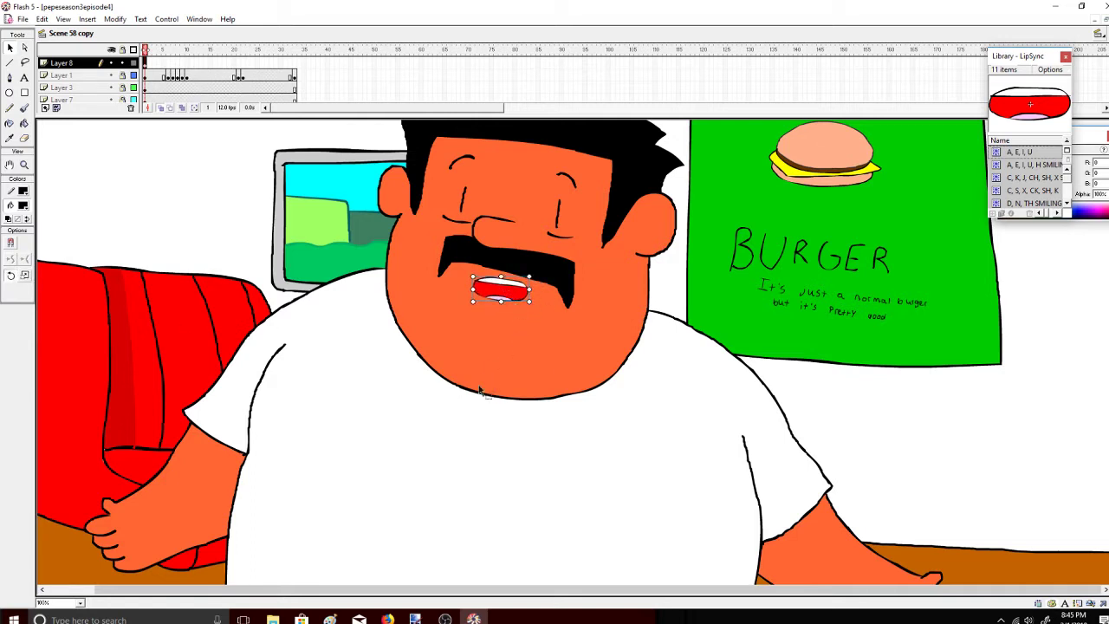
# Insert a keyframe in frame 2 of Layer 8 and stretch the mouth slightly wider
pyautogui.click(151, 63)
pyautogui.rightClick(150, 65)
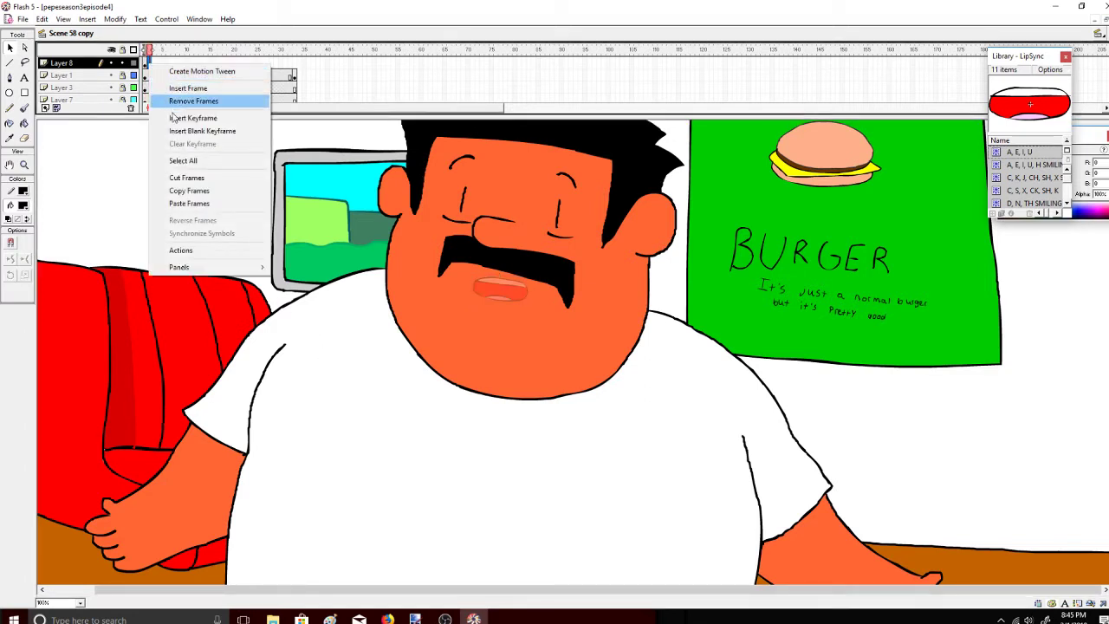
pyautogui.click(182, 118)
pyautogui.click(478, 293)
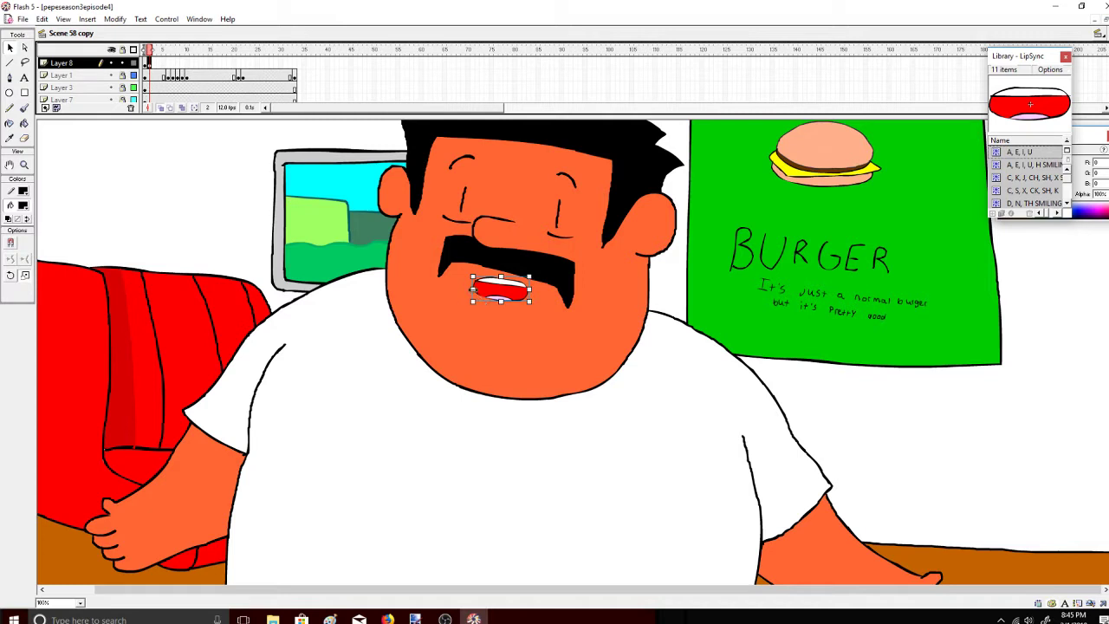
pyautogui.moveTo(528, 289); pyautogui.dragTo(533, 289)
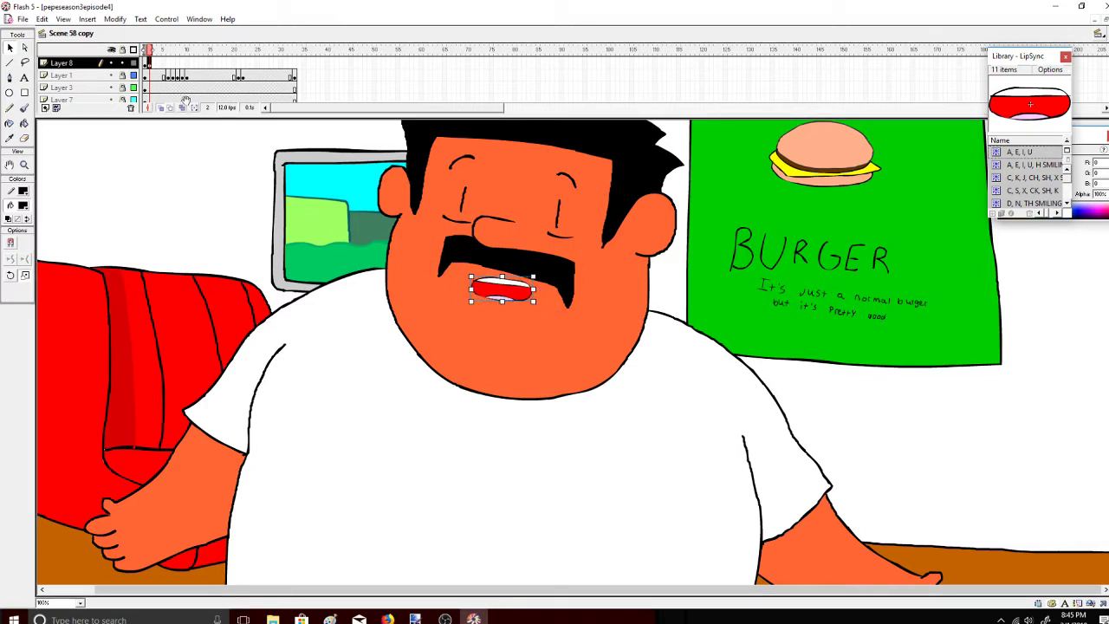
# Insert a blank keyframe in frame 3 of Layer 8 and fit the "C, S, X, CK, SH, K" mouth, enlarged and tilted, below the mustache
pyautogui.rightClick(154, 66)
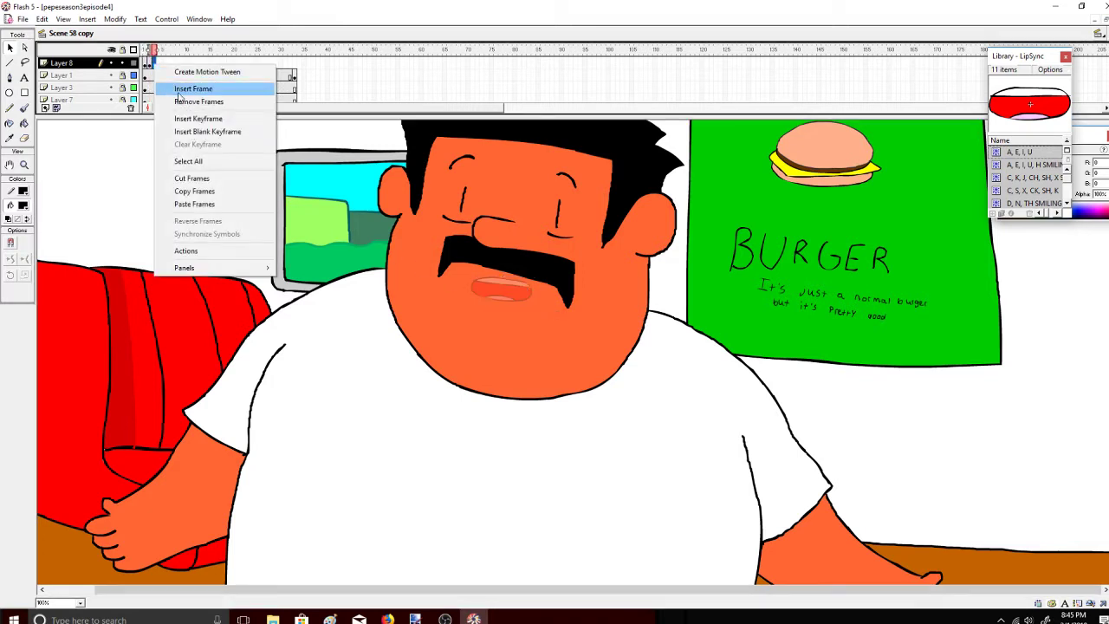
pyautogui.click(207, 131)
pyautogui.click(1052, 177)
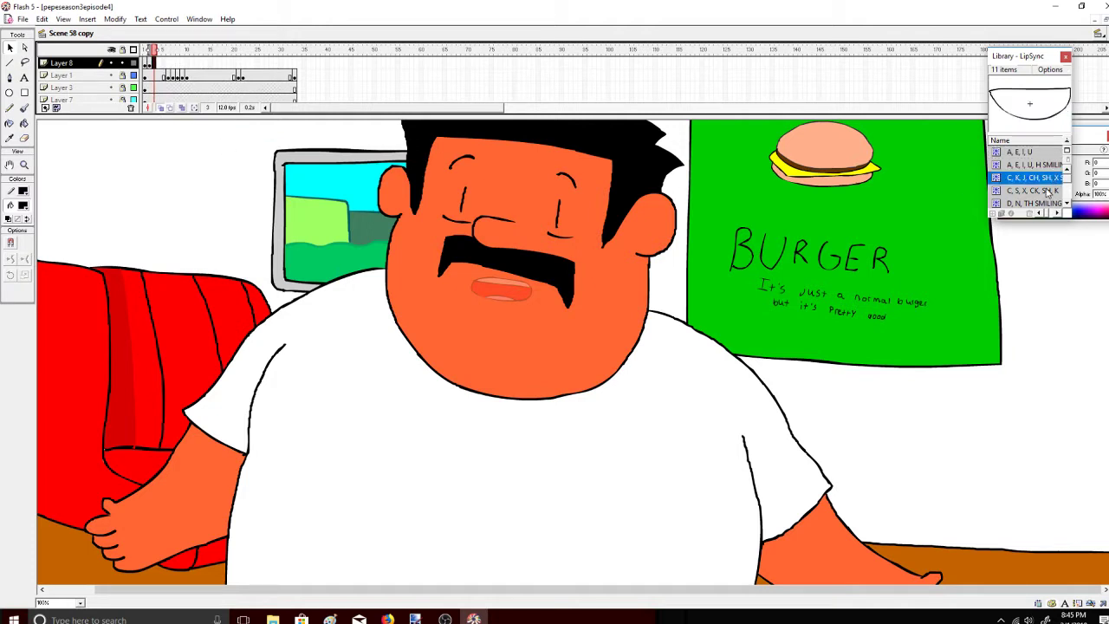
pyautogui.click(1040, 190)
pyautogui.moveTo(1012, 109); pyautogui.dragTo(487, 292)
pyautogui.click(12, 276)
# Widen the white mouth slightly in a new keyframe at frame 4 of Layer 8 and play the mouth animation
pyautogui.moveTo(158, 51); pyautogui.dragTo(154, 55)
pyautogui.rightClick(143, 58)
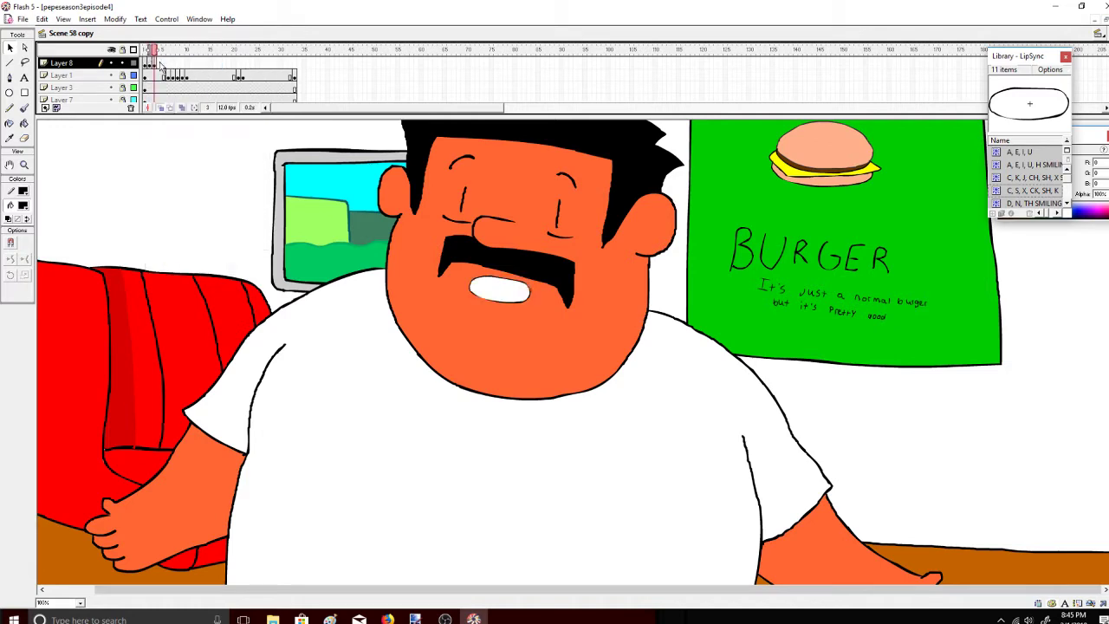
pyautogui.rightClick(160, 66)
pyautogui.click(208, 102)
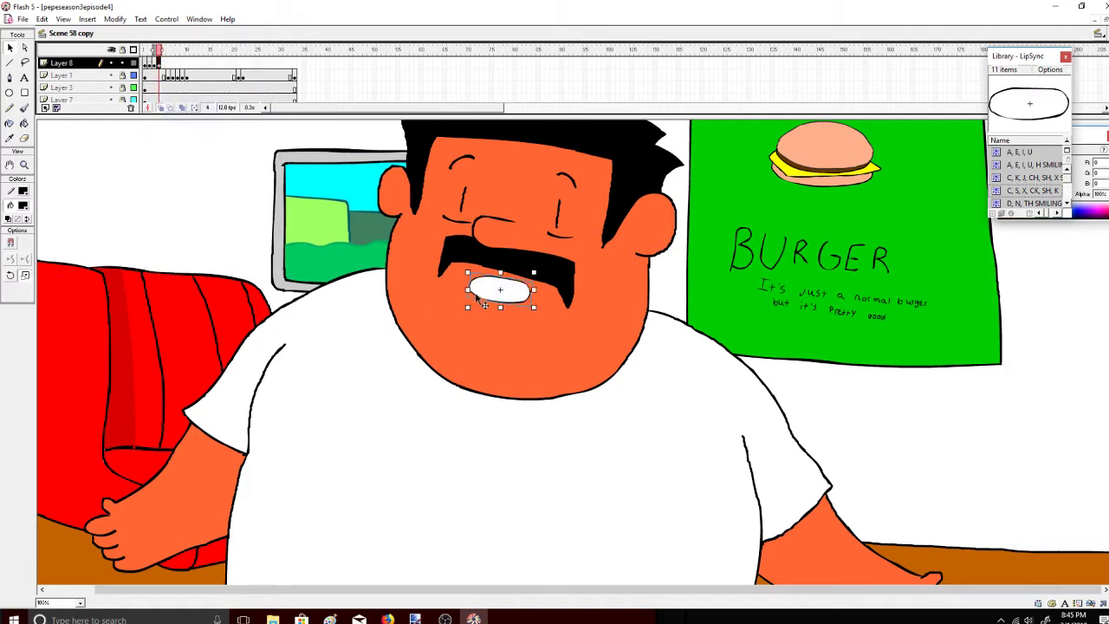
pyautogui.moveTo(468, 289); pyautogui.dragTo(465, 289)
pyautogui.press('Return')
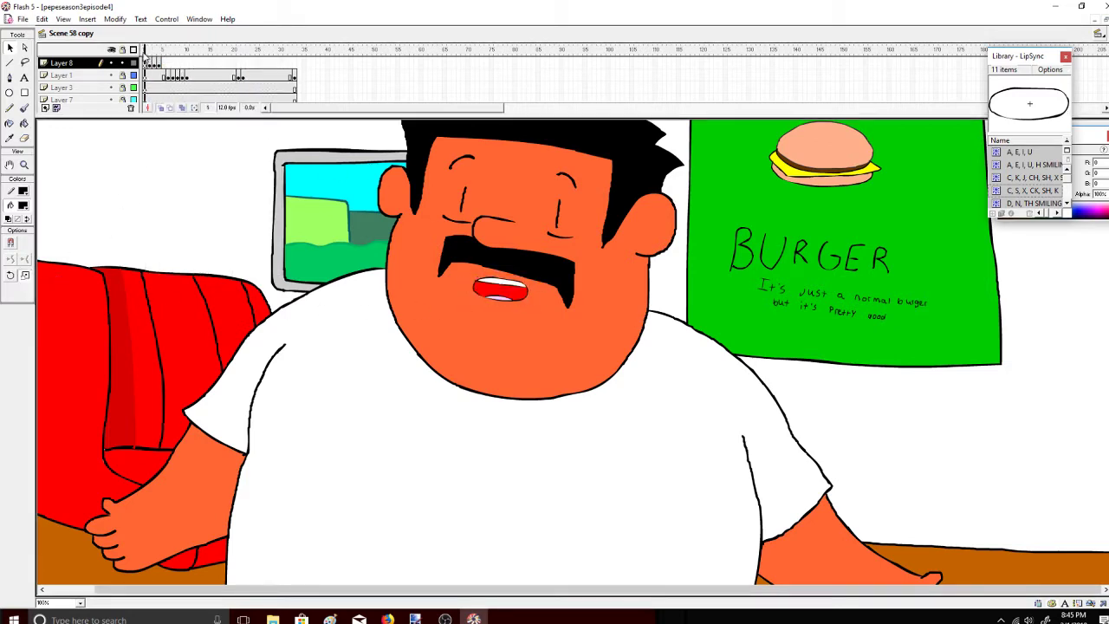